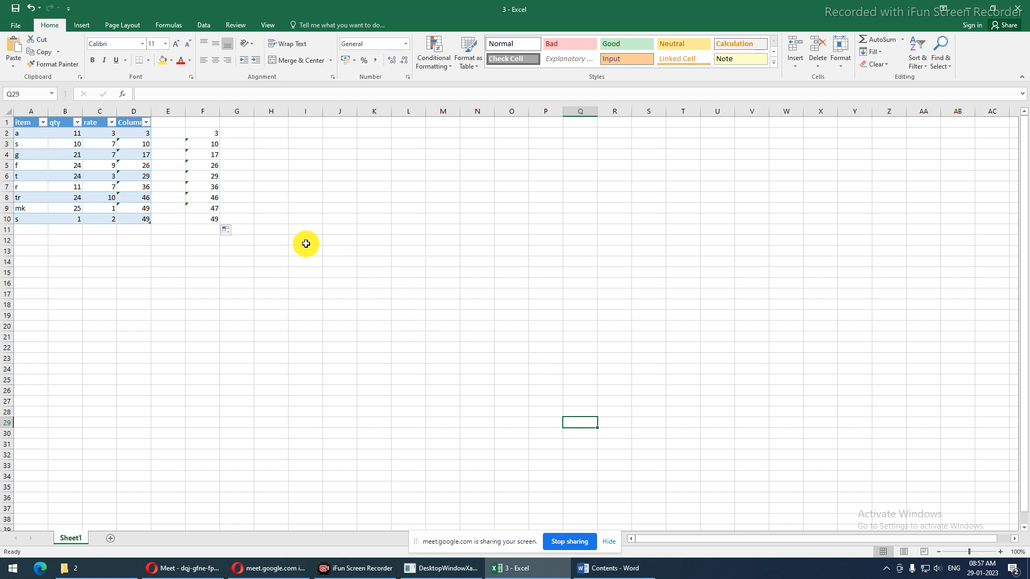
Select column F and bring the Word course-contents document to the front
{"action": "left_click", "coordinate": [209, 112]}
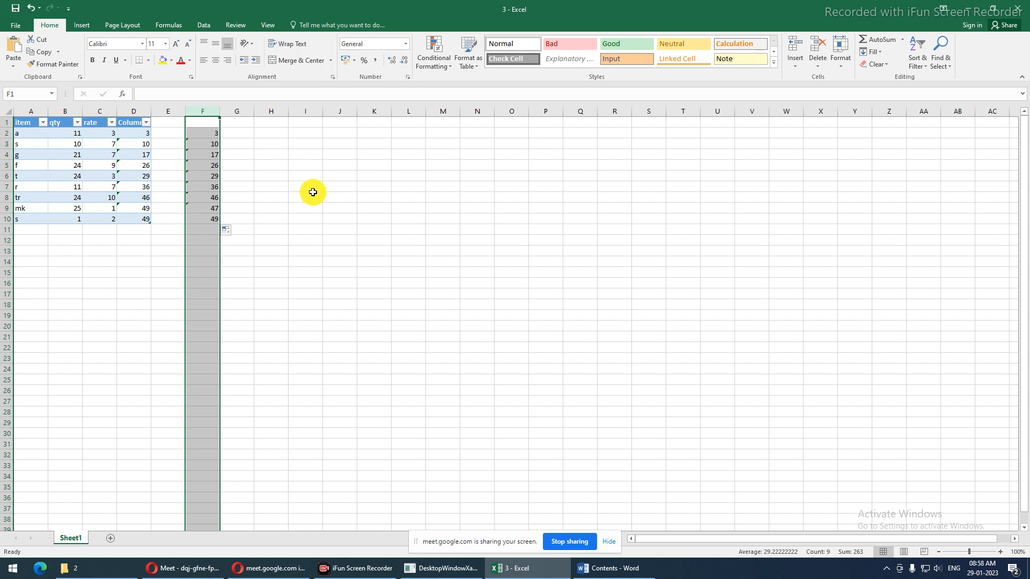
{"action": "mouse_move", "coordinate": [603, 576]}
{"action": "left_click", "coordinate": [604, 573]}
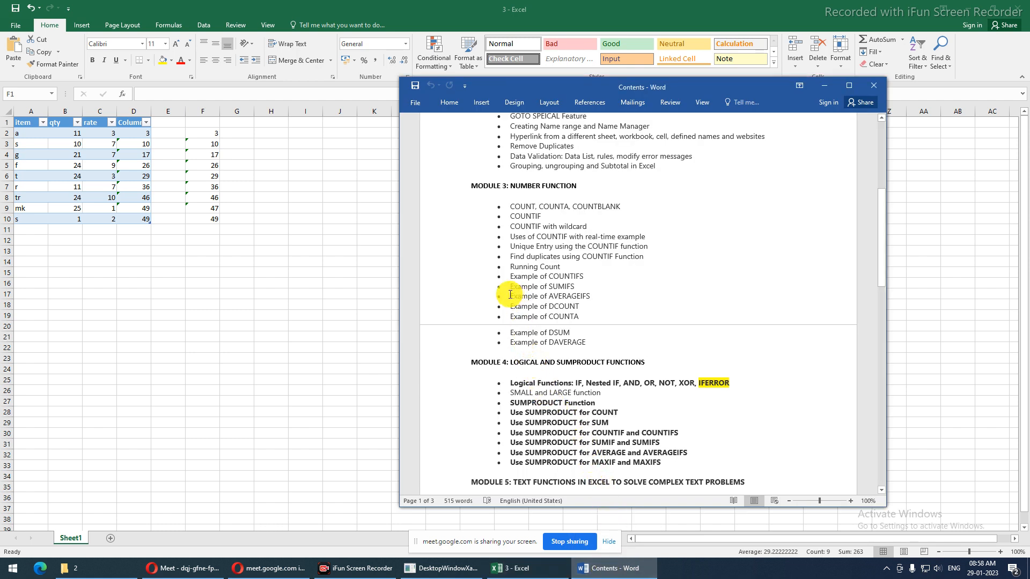
Highlight the AVERAGEIFS through DAVERAGE topics in Word, then select E2:G11 back in Excel
{"action": "left_click_drag", "start_coordinate": [508, 294], "coordinate": [585, 337]}
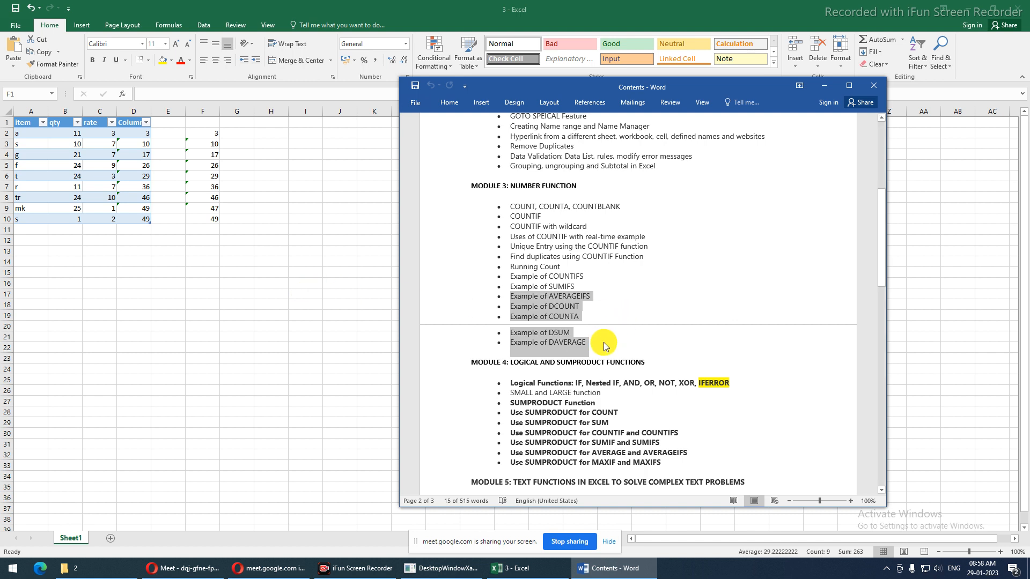
{"action": "left_click_drag", "start_coordinate": [598, 346], "coordinate": [509, 299]}
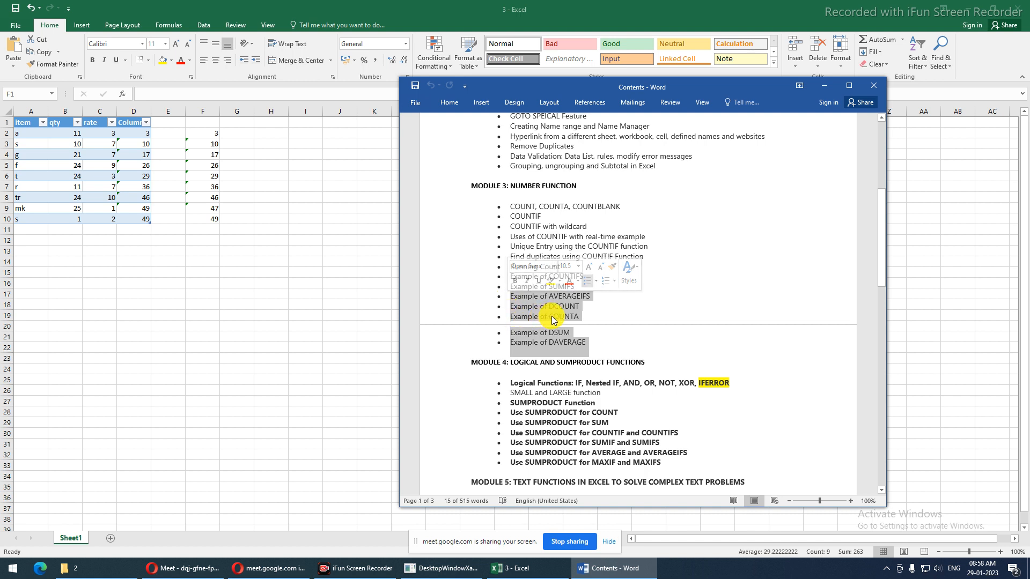
{"action": "left_click", "coordinate": [585, 318]}
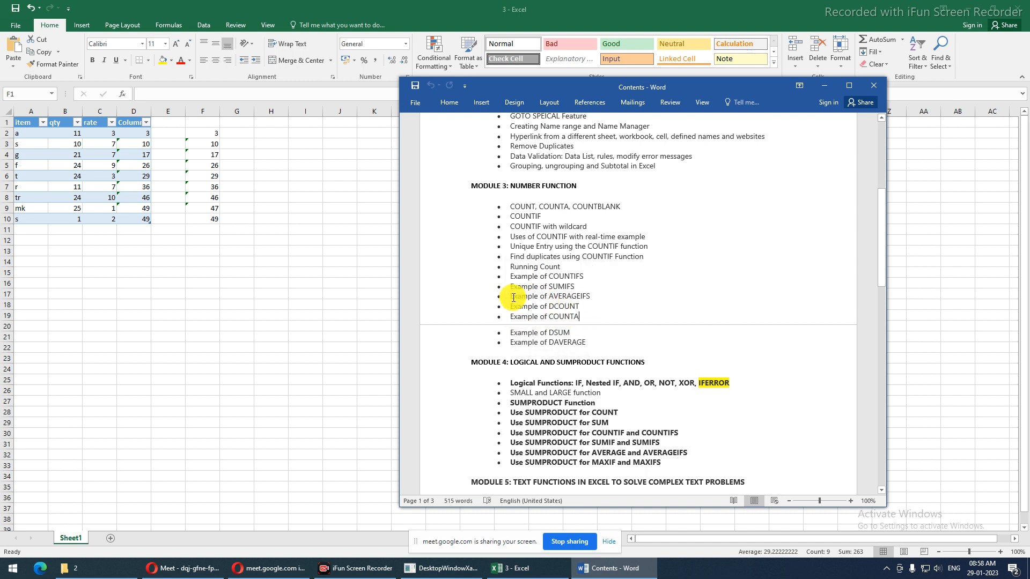
{"action": "left_click_drag", "start_coordinate": [505, 298], "coordinate": [598, 343]}
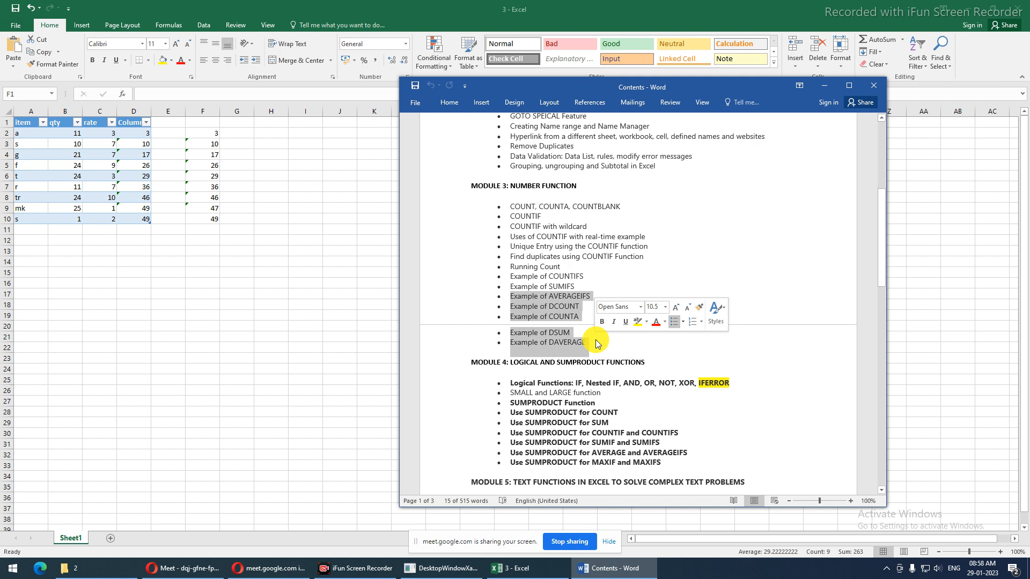
{"action": "left_click", "coordinate": [595, 295]}
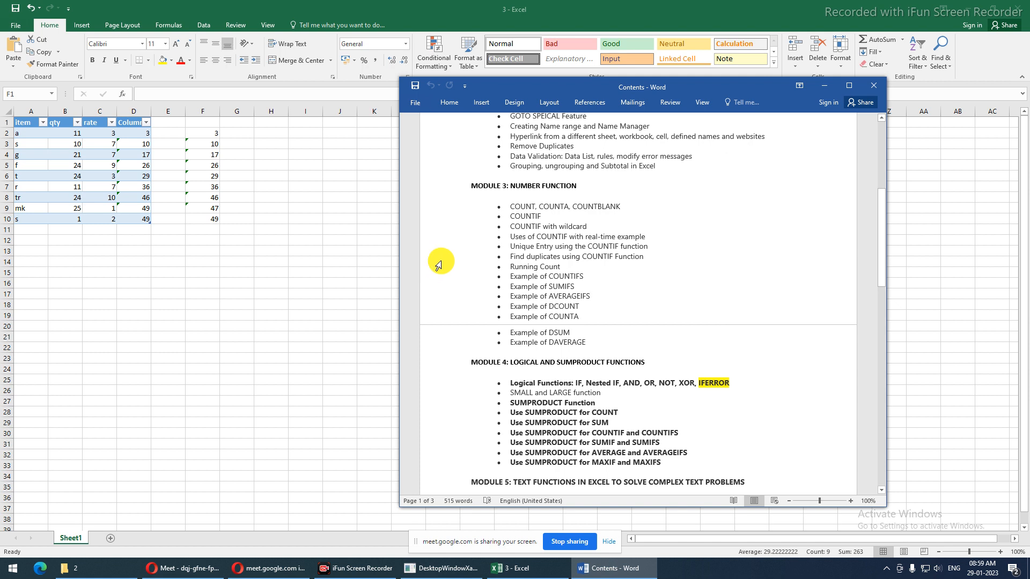
{"action": "left_click_drag", "start_coordinate": [179, 132], "coordinate": [236, 227]}
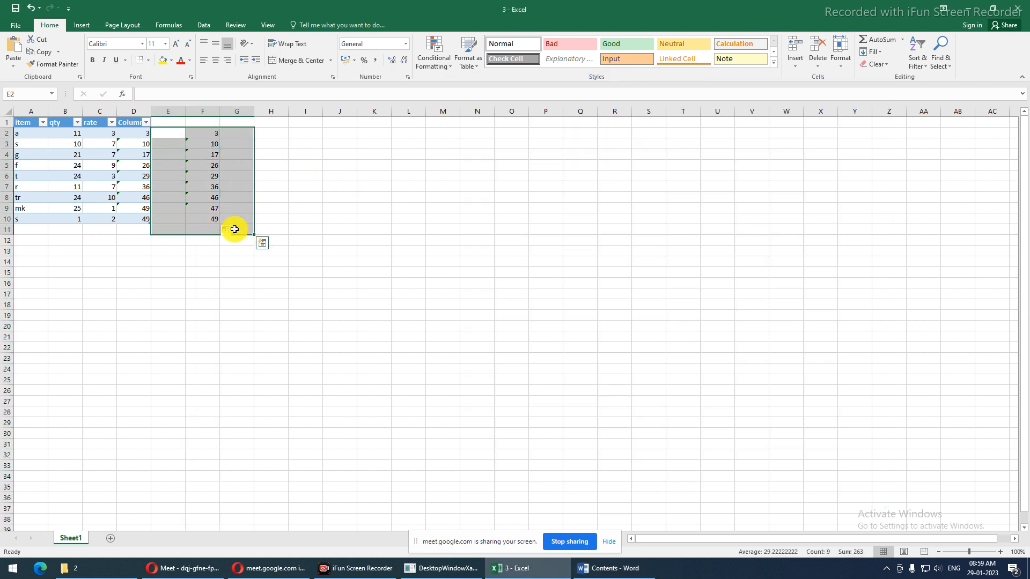
Clear the E2:G11 values and delete the whole item/qty/rate table from Sheet1
{"action": "key", "text": "Delete"}
{"action": "left_click", "coordinate": [143, 186]}
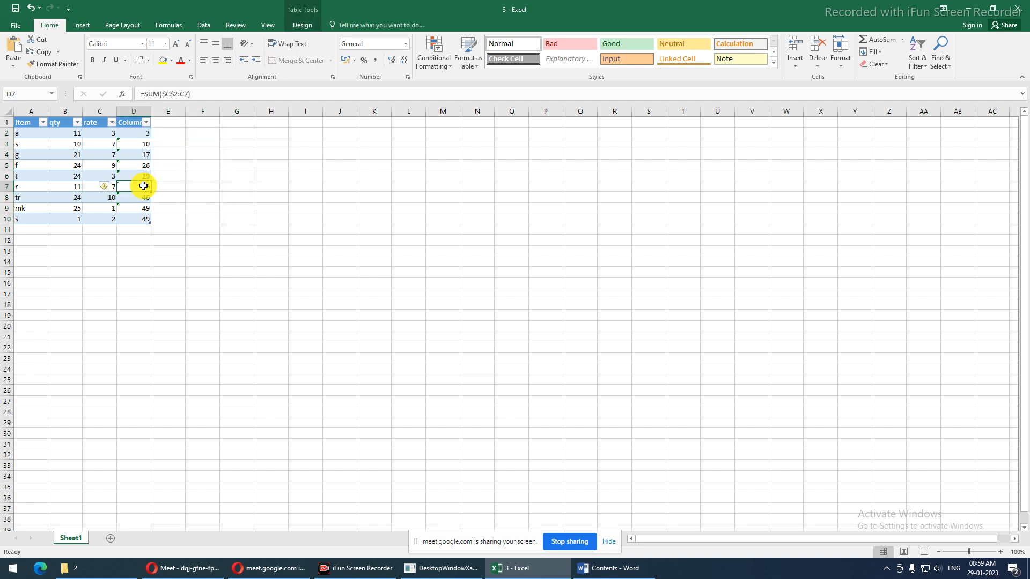
{"action": "key", "text": "ctrl+a"}
{"action": "key", "text": "ctrl+a"}
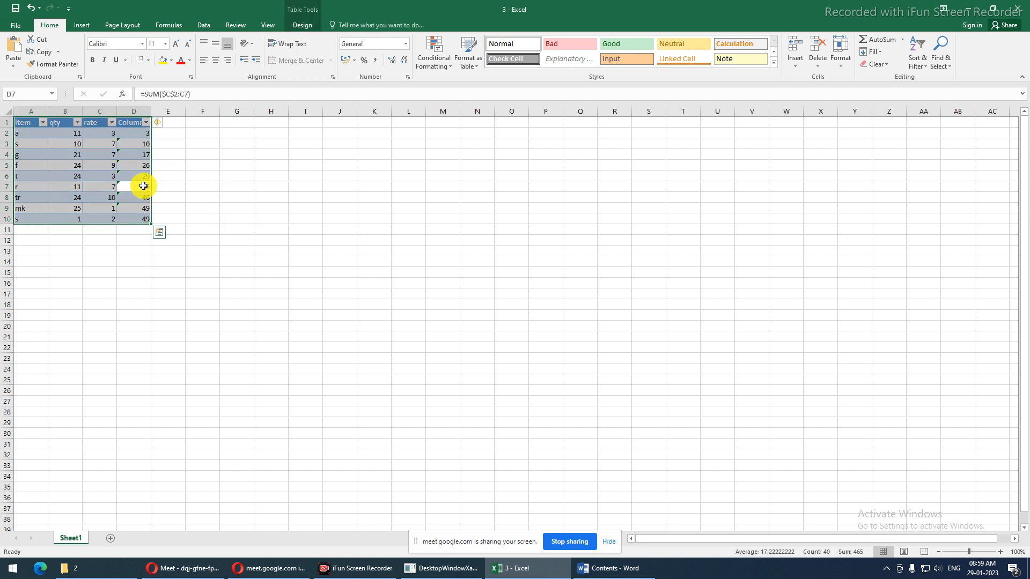
{"action": "key", "text": "Delete"}
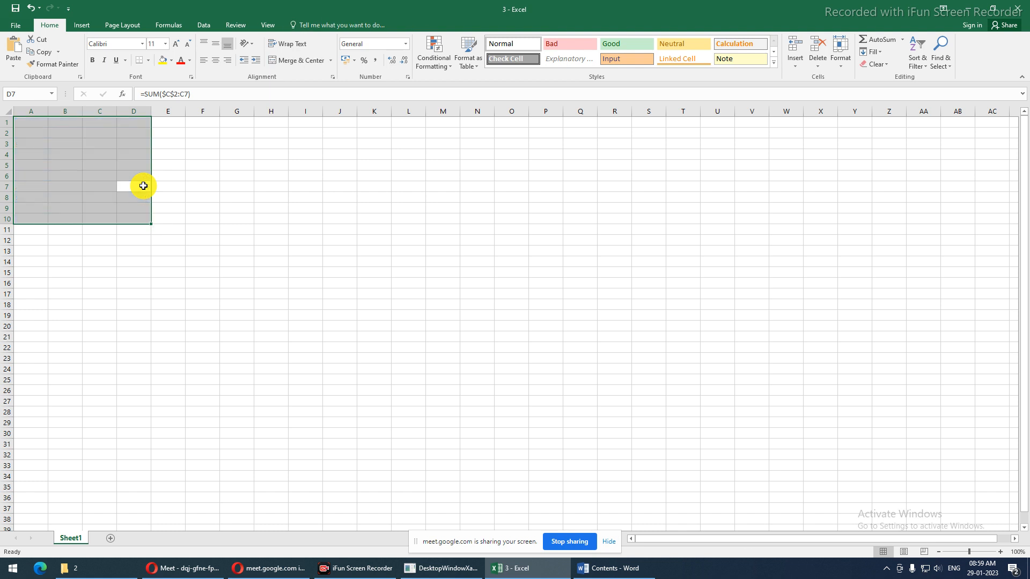
{"action": "left_click", "coordinate": [34, 123]}
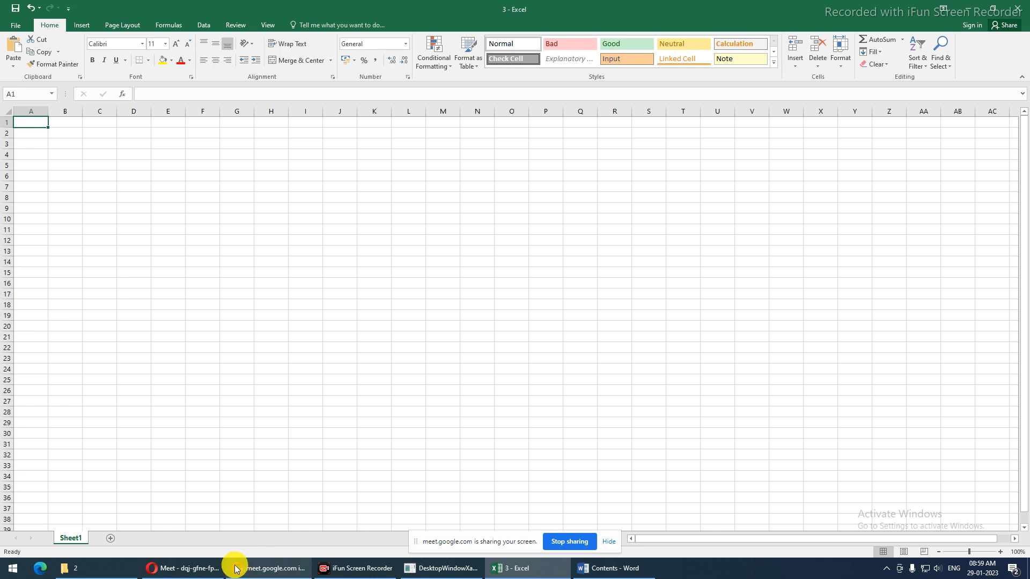
Open the workbook in folder 1 under Module3 from File Explorer
{"action": "left_click", "coordinate": [96, 567]}
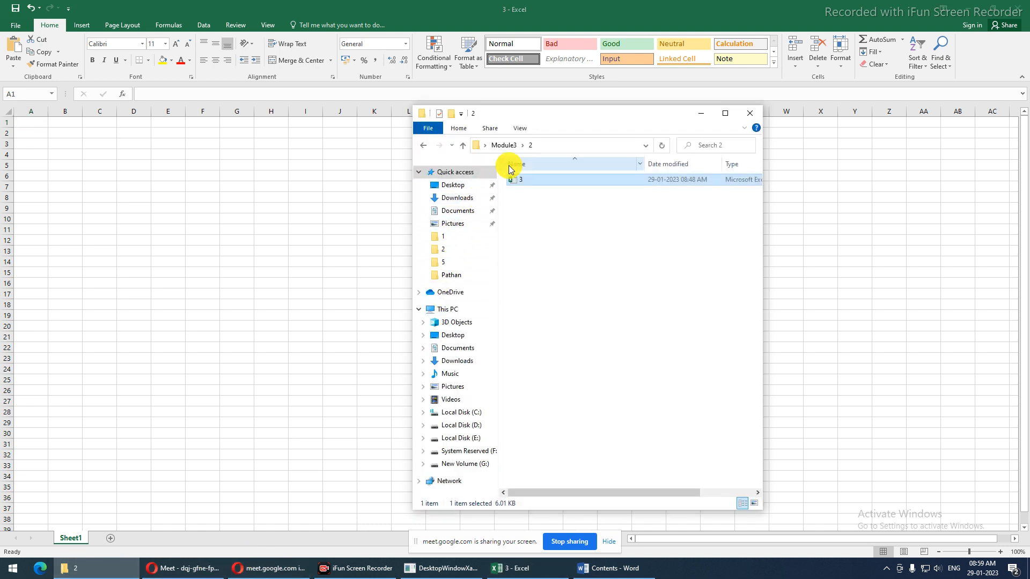
{"action": "left_click", "coordinate": [505, 146]}
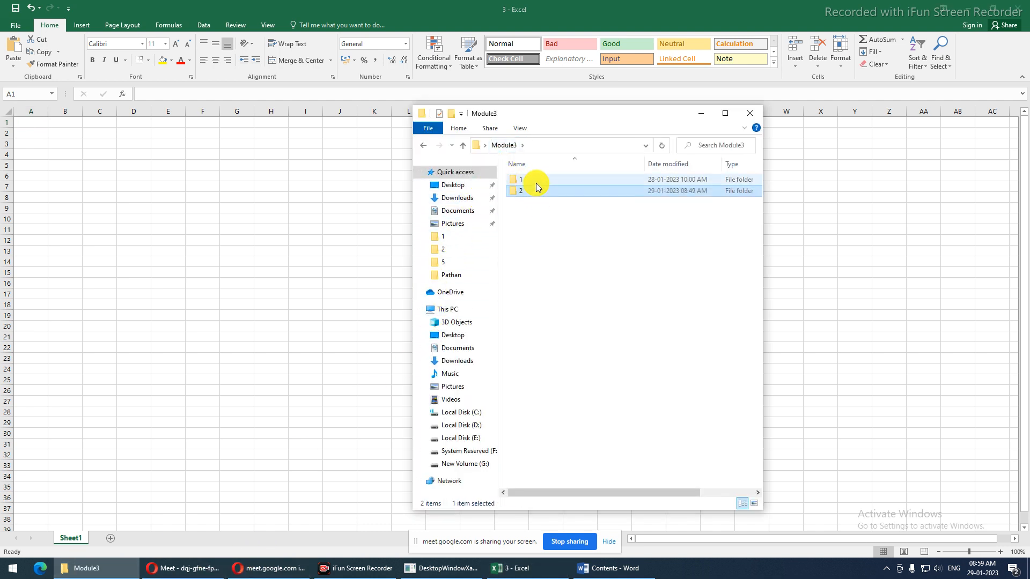
{"action": "double_click", "coordinate": [534, 179]}
{"action": "double_click", "coordinate": [536, 187]}
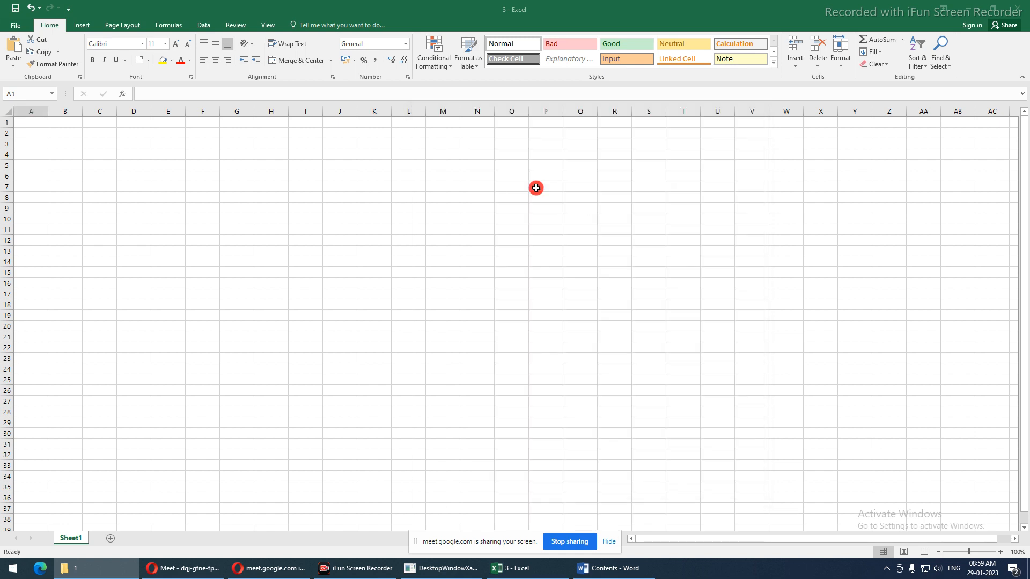
Copy the sales data A1:N37 from Module 2 - 3 and paste it at A1 of workbook 3
{"action": "left_click", "coordinate": [28, 140]}
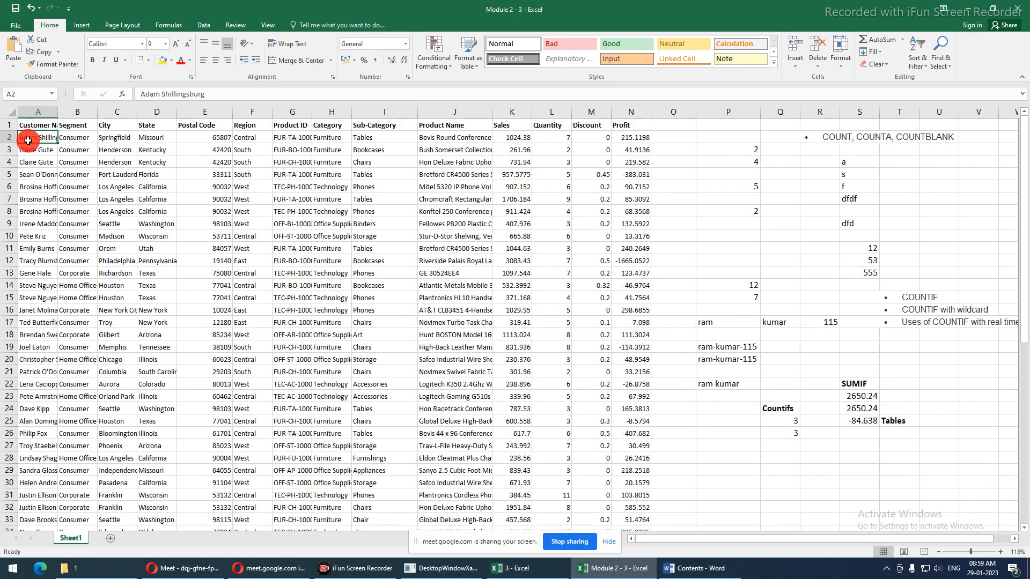
{"action": "key", "text": "ctrl+a"}
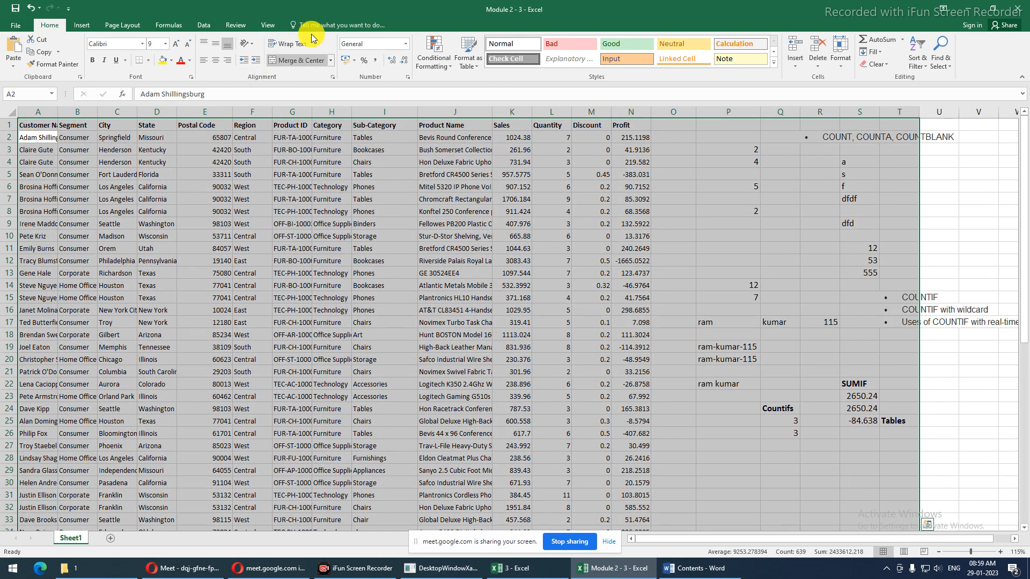
{"action": "left_click", "coordinate": [628, 124]}
{"action": "key", "text": "ctrl+a"}
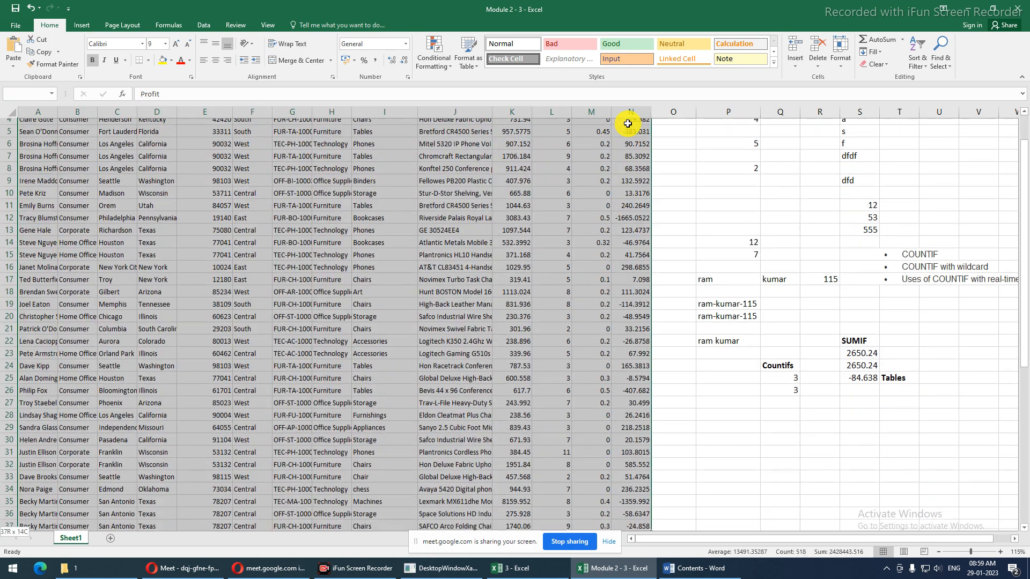
{"action": "scroll", "coordinate": [628, 124], "scroll_direction": "down", "scroll_amount": 1}
{"action": "key", "text": "ctrl+c"}
{"action": "key", "text": "alt+Tab"}
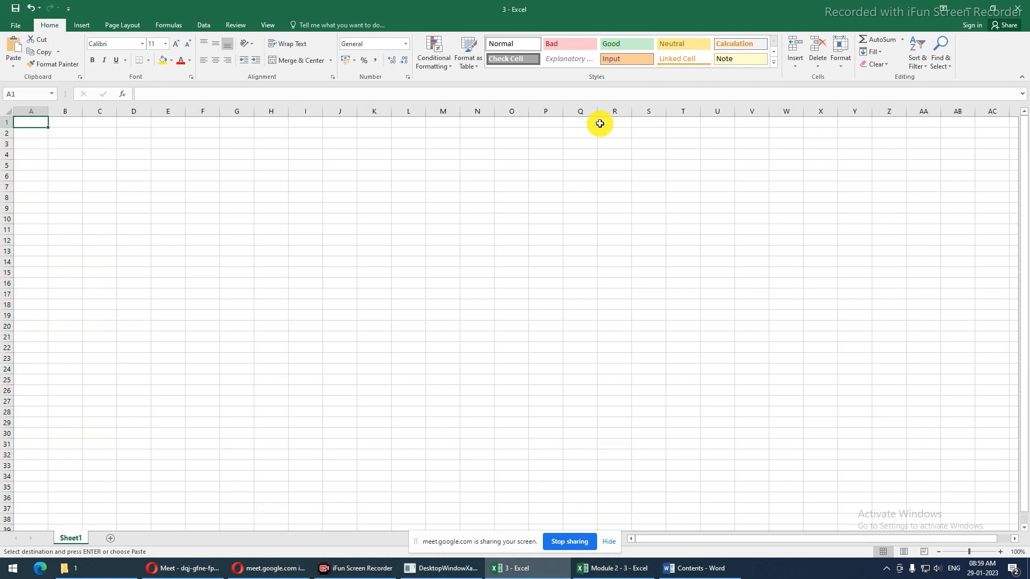
{"action": "key", "text": "ctrl+v"}
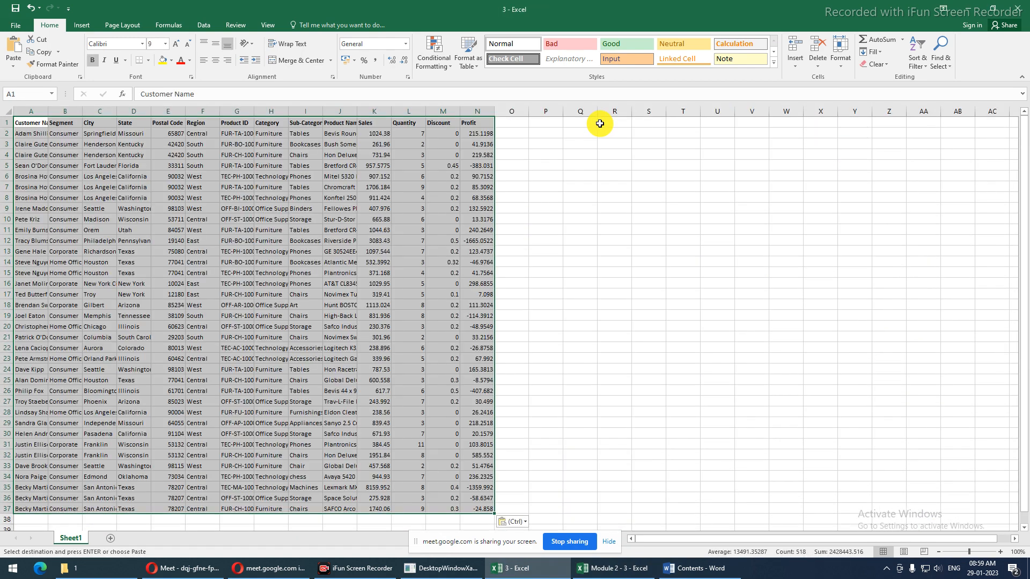
{"action": "left_click", "coordinate": [568, 132]}
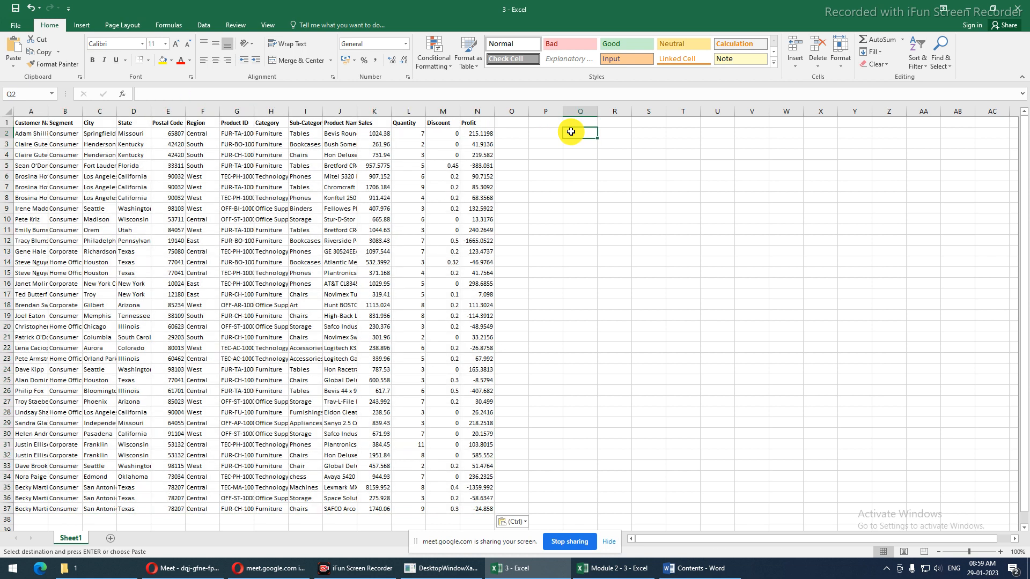
Enter the heading AverageIfs in Q1 and select the Profit column N
{"action": "left_click", "coordinate": [577, 124]}
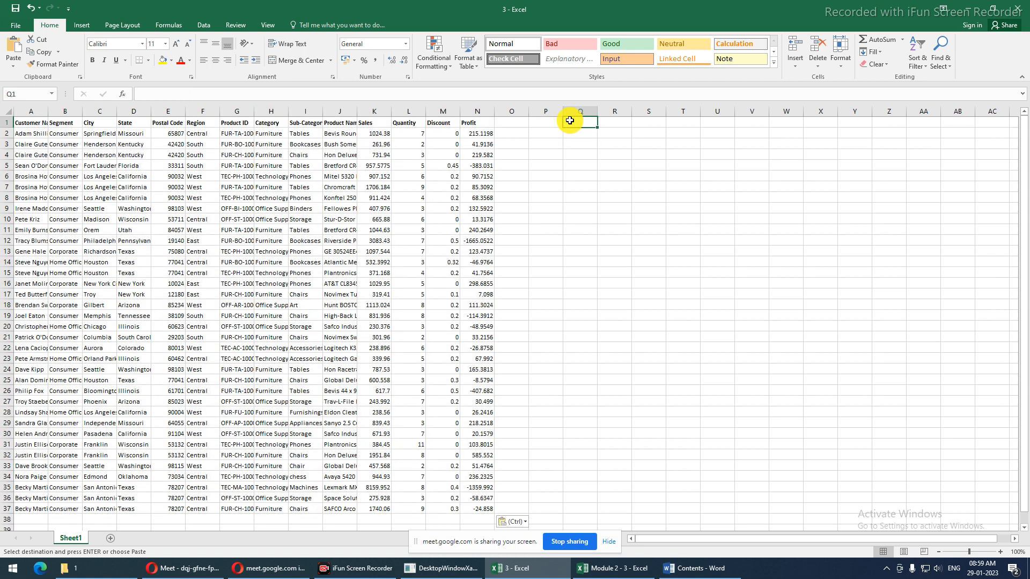
{"action": "type", "text": "Averg"}
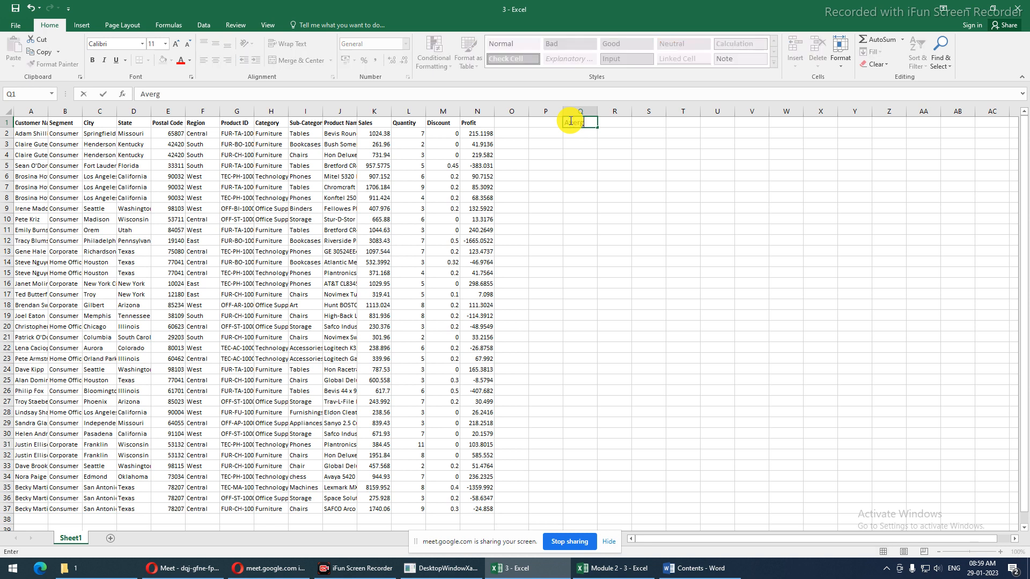
{"action": "key", "text": "BackSpace"}
{"action": "type", "text": "ageIfs"}
{"action": "key", "text": "ctrl+Return"}
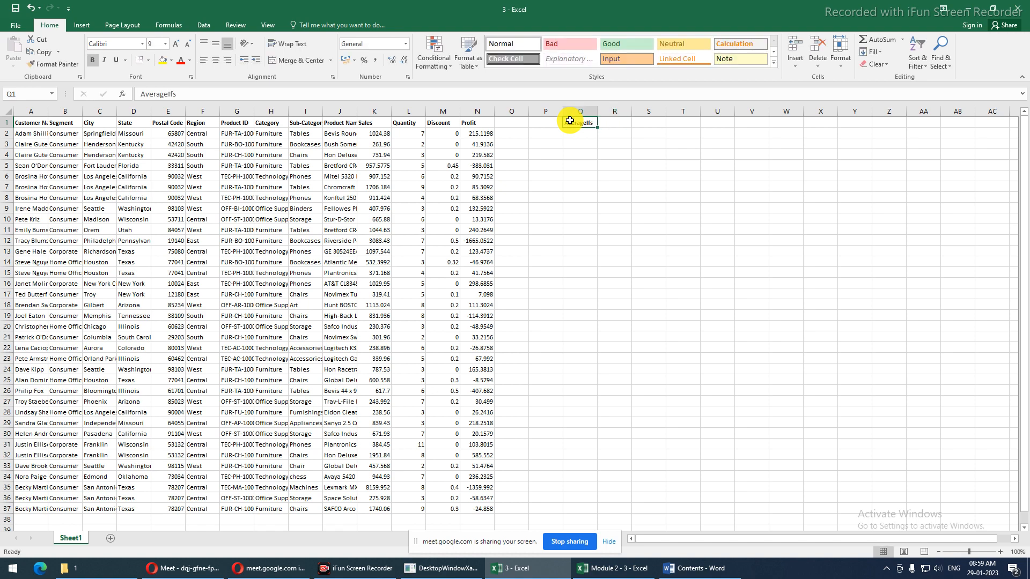
{"action": "scroll", "coordinate": [570, 120], "scroll_direction": "up", "scroll_amount": 1}
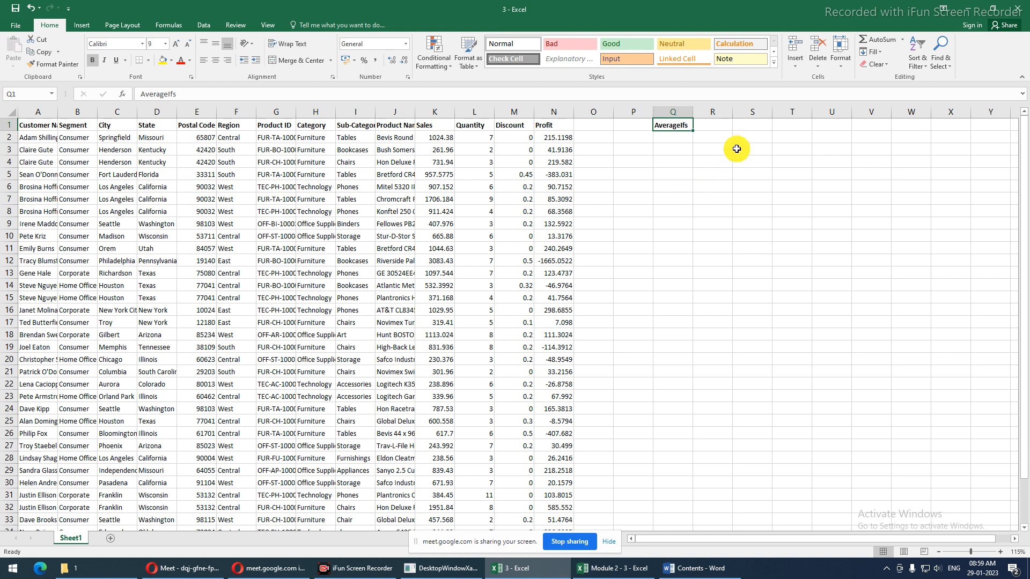
{"action": "left_click", "coordinate": [723, 125]}
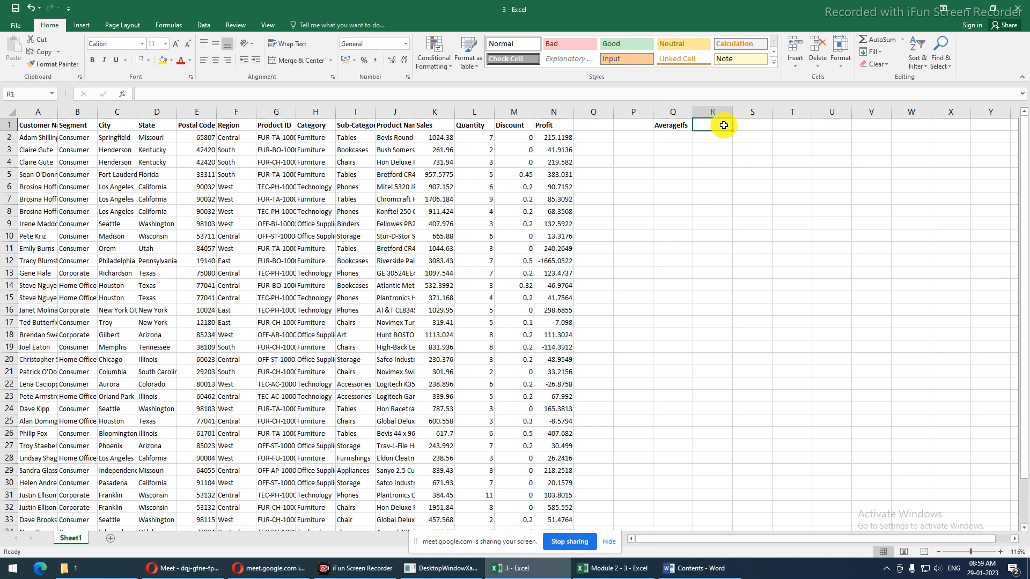
{"action": "left_click", "coordinate": [603, 546]}
{"action": "left_click", "coordinate": [563, 110]}
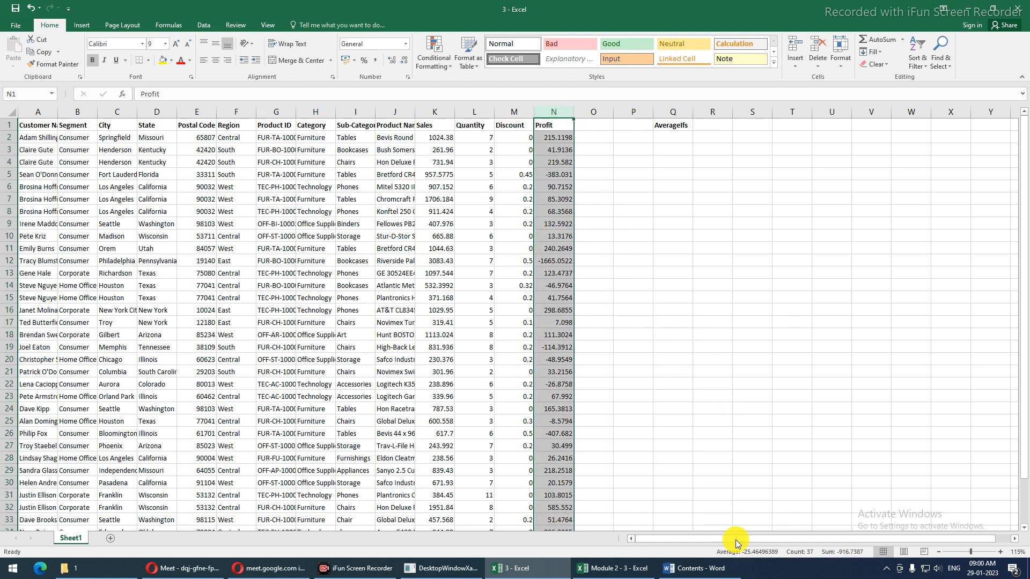
Enter =AVERAGE(N2:N37) in R1, showing an average profit of -25.465
{"action": "left_click", "coordinate": [729, 123]}
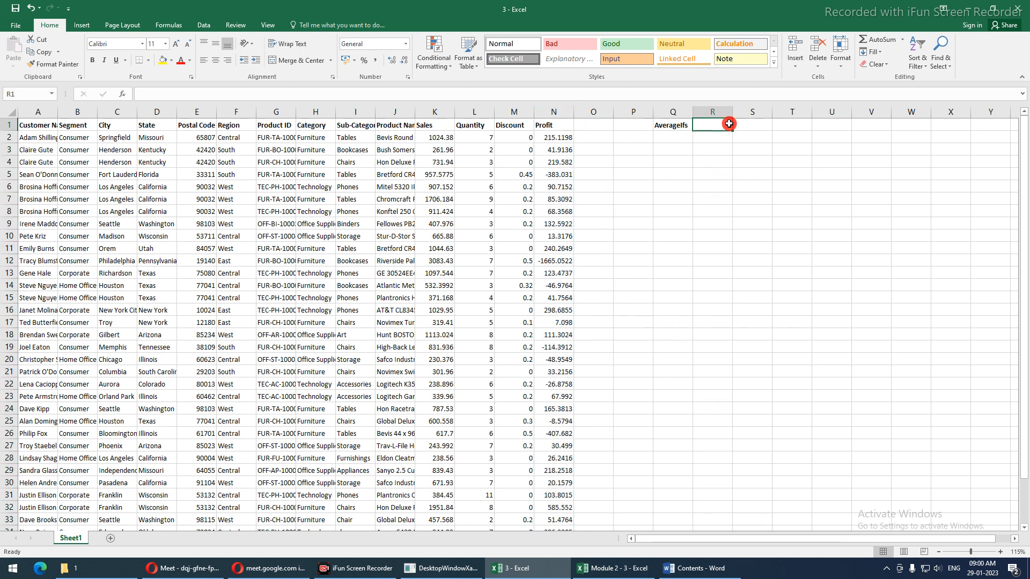
{"action": "type", "text": "=ave"}
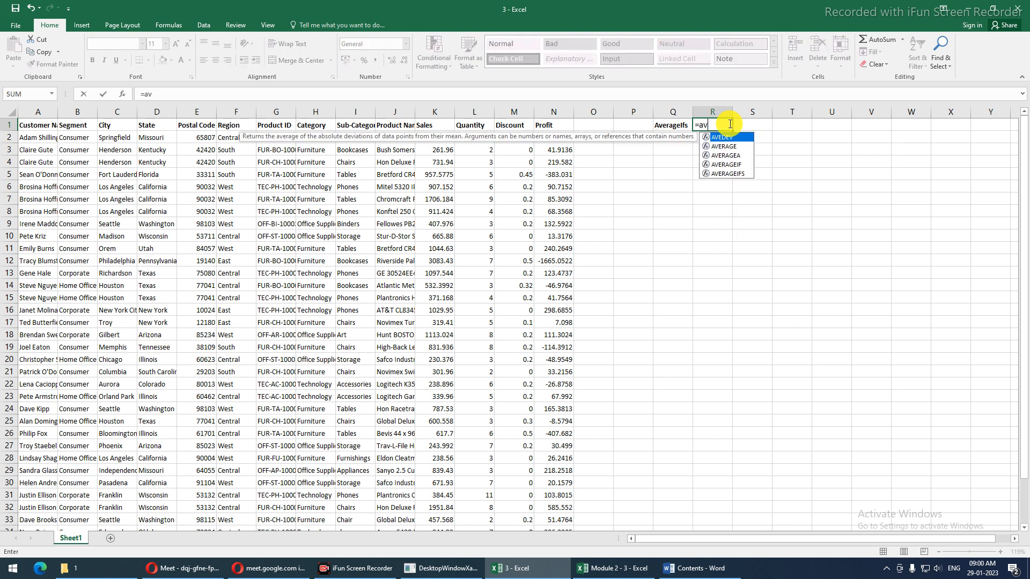
{"action": "key", "text": "Down"}
{"action": "key", "text": "Down"}
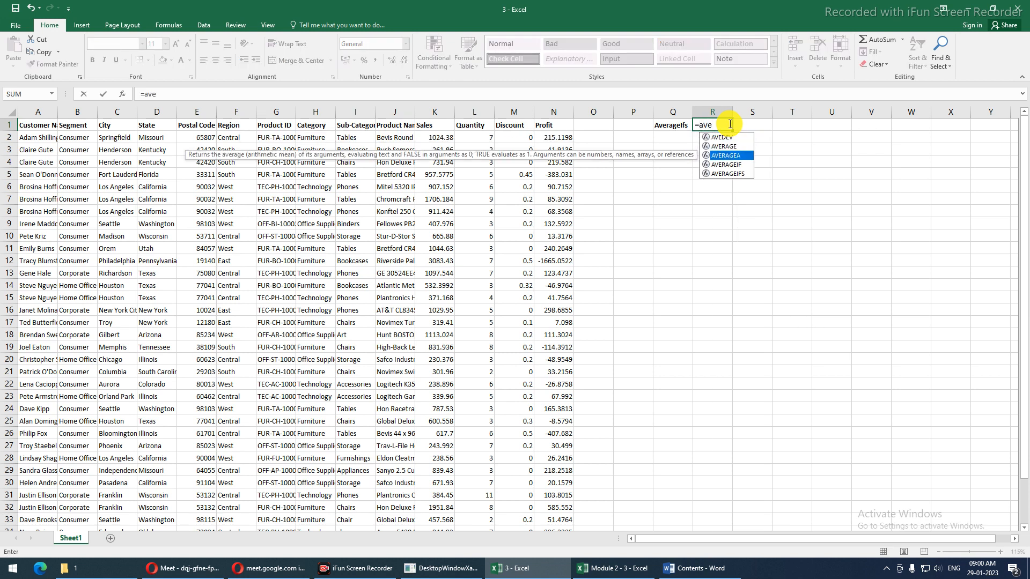
{"action": "key", "text": "Up"}
{"action": "key", "text": "Tab"}
{"action": "left_click_drag", "start_coordinate": [542, 140], "coordinate": [563, 471]}
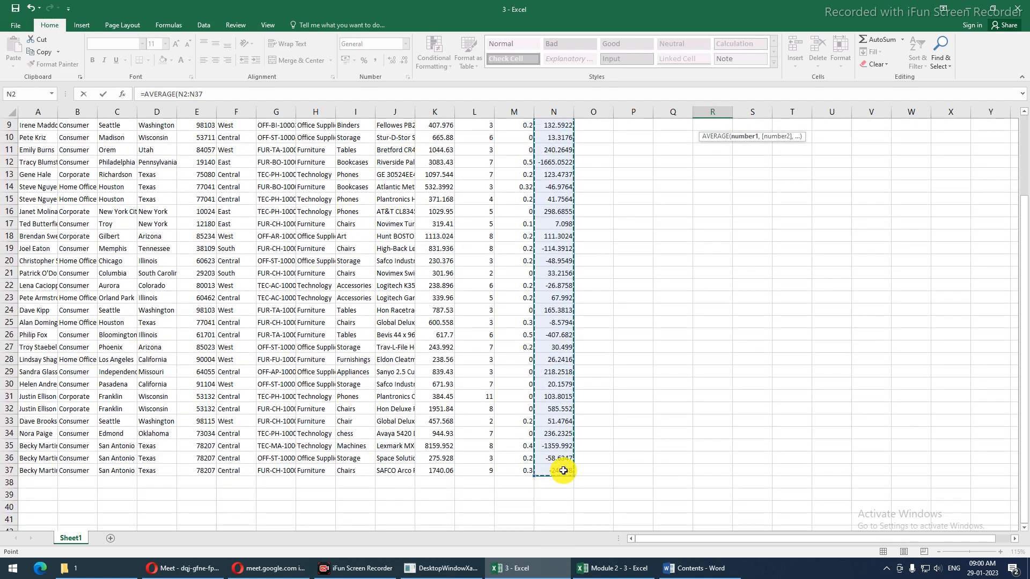
{"action": "key", "text": "Return"}
{"action": "scroll", "coordinate": [563, 471], "scroll_direction": "up", "scroll_amount": 1}
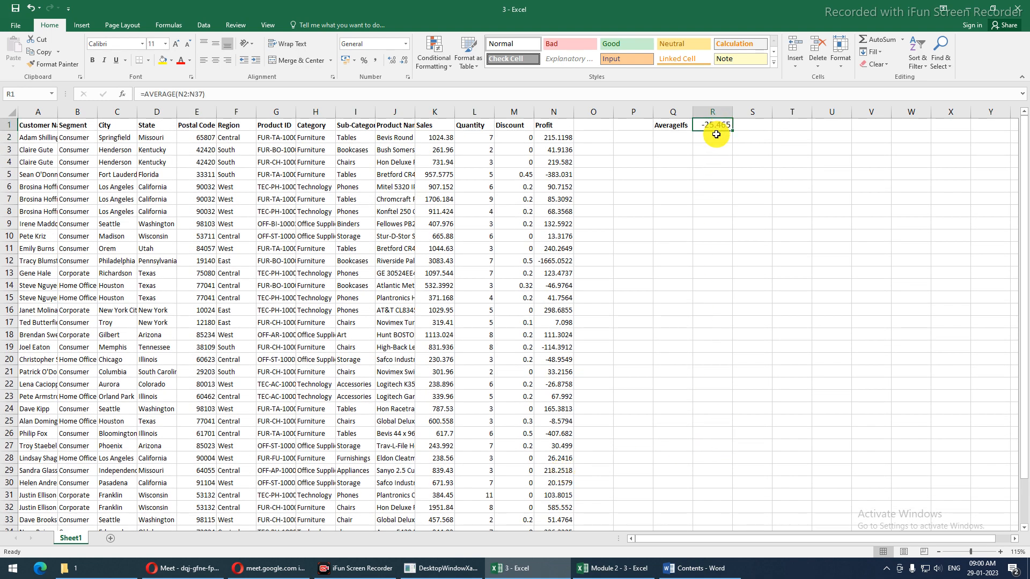
{"action": "left_click", "coordinate": [560, 110]}
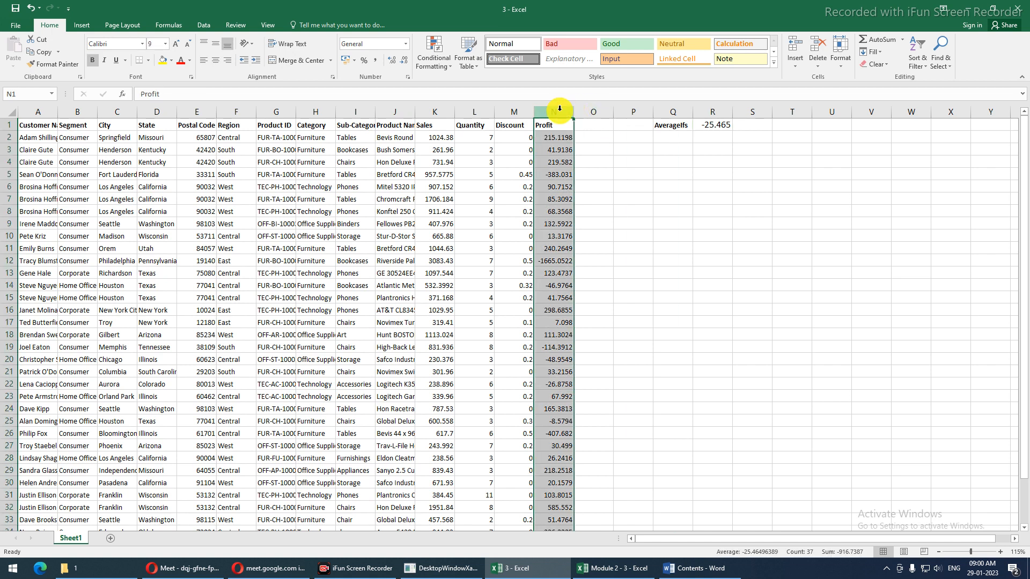
{"action": "left_click", "coordinate": [230, 141]}
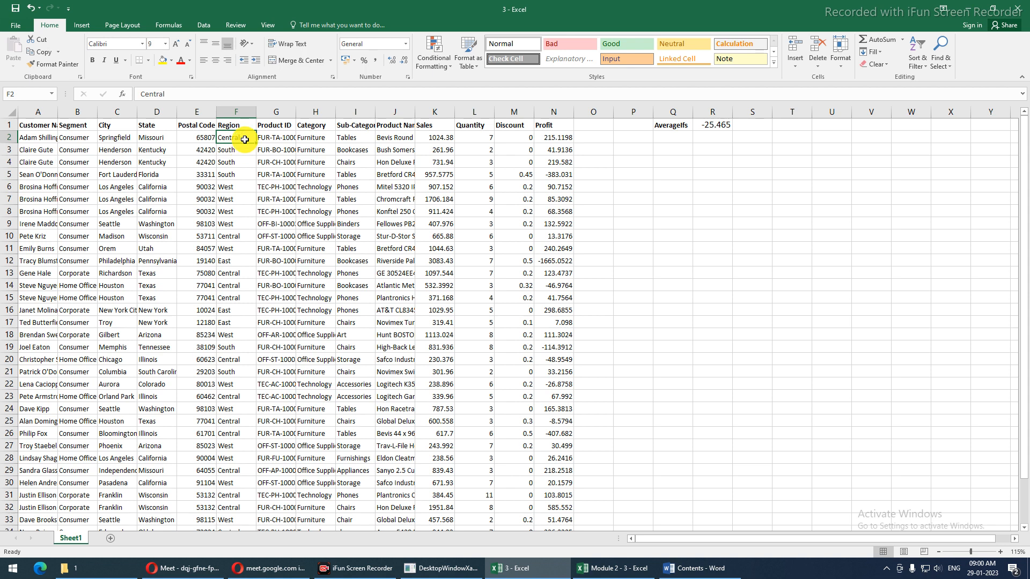
{"action": "left_click", "coordinate": [247, 121]}
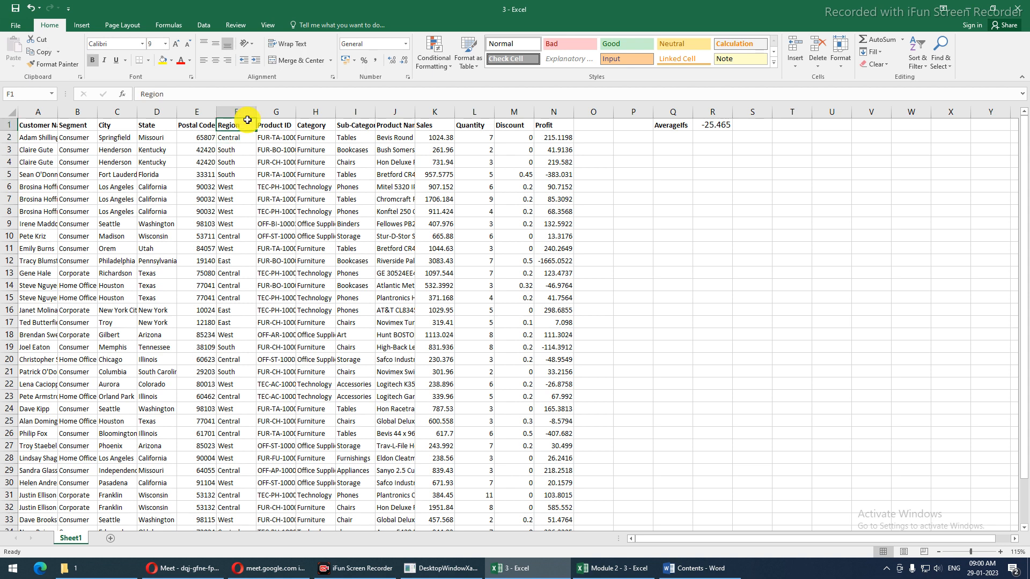
{"action": "left_click", "coordinate": [239, 113]}
{"action": "left_click", "coordinate": [244, 136]}
{"action": "left_click", "coordinate": [243, 136]}
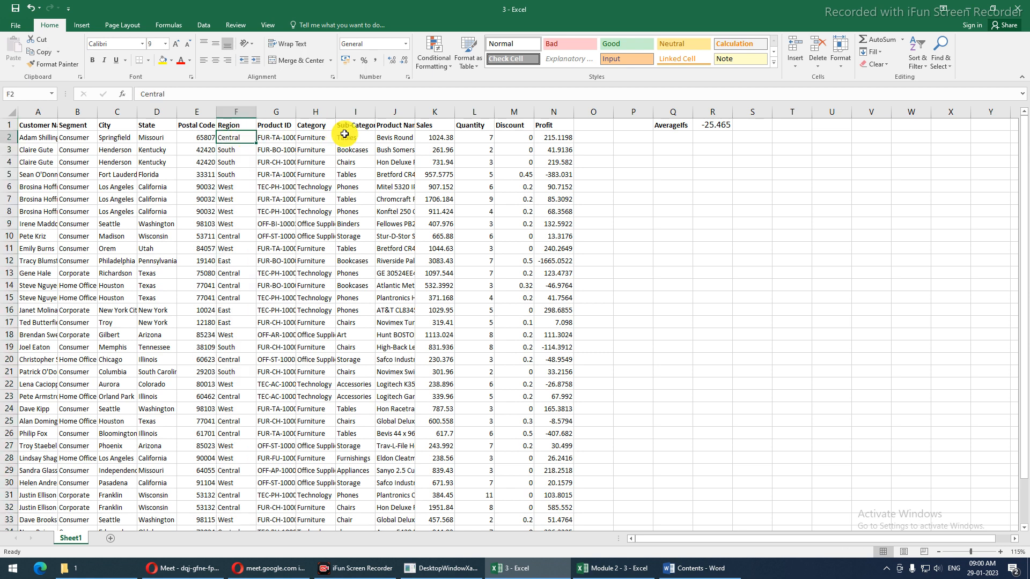
{"action": "left_click", "coordinate": [344, 134]}
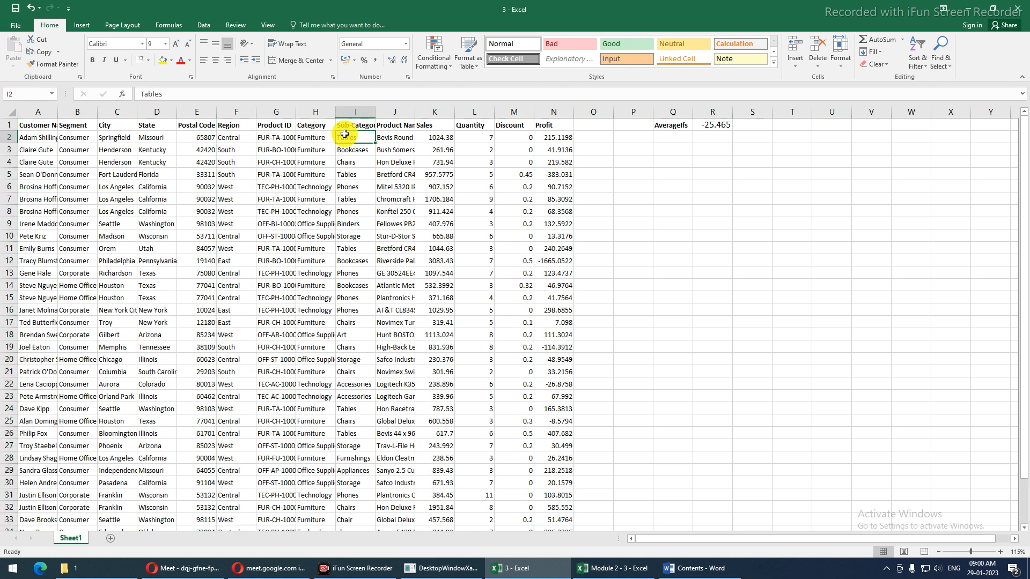
{"action": "left_click", "coordinate": [236, 137]}
{"action": "left_click", "coordinate": [347, 140]}
{"action": "left_click_drag", "start_coordinate": [554, 136], "coordinate": [553, 458]}
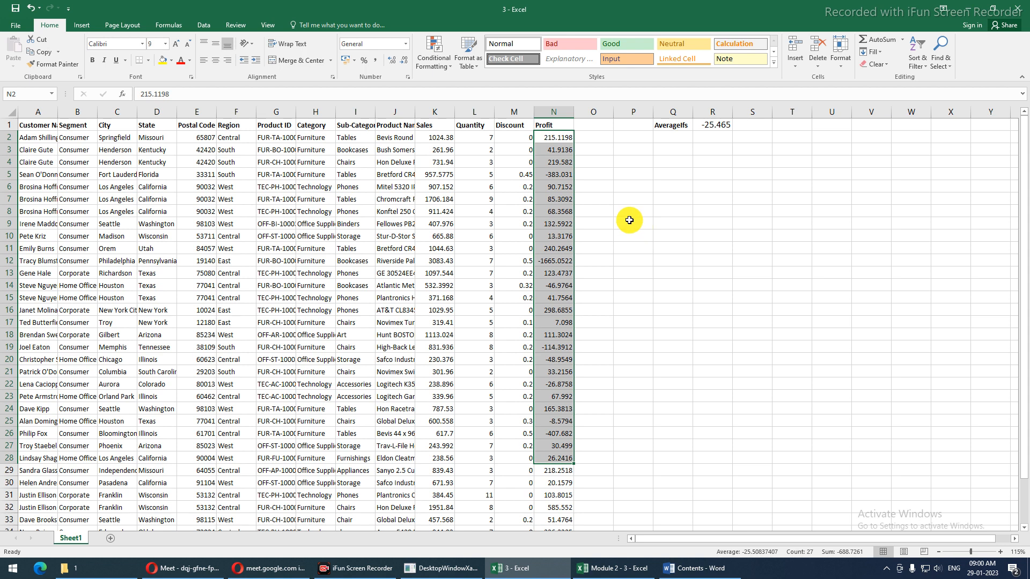
{"action": "left_click", "coordinate": [770, 124]}
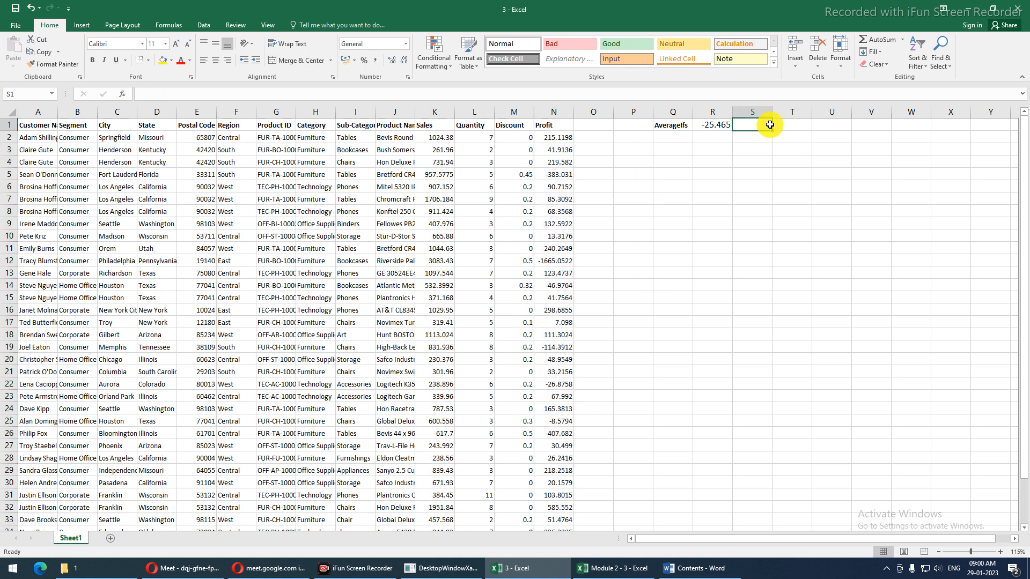
{"action": "key", "text": "Left"}
{"action": "key", "text": "Down"}
{"action": "key", "text": "Left"}
Enter the criterion note region=central in Q3
{"action": "key", "text": "Down"}
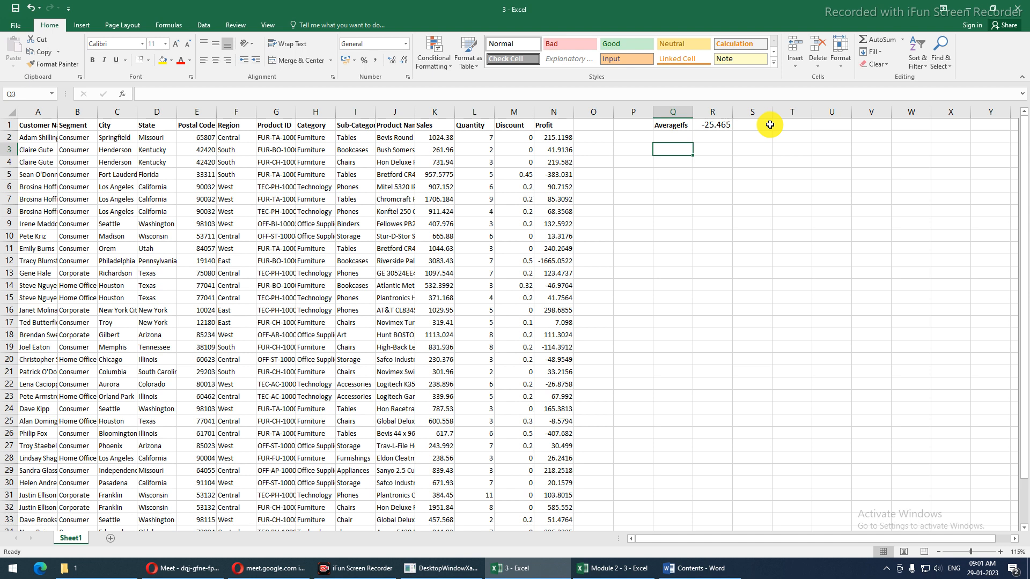
{"action": "type", "text": "rego"}
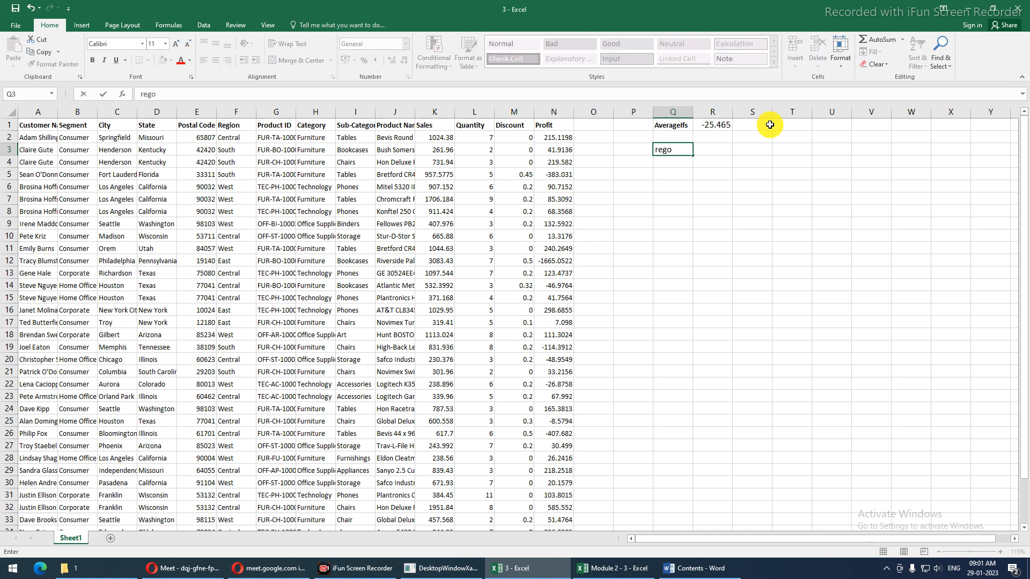
{"action": "key", "text": "BackSpace"}
{"action": "type", "text": "ion==central"}
{"action": "key", "text": "Return"}
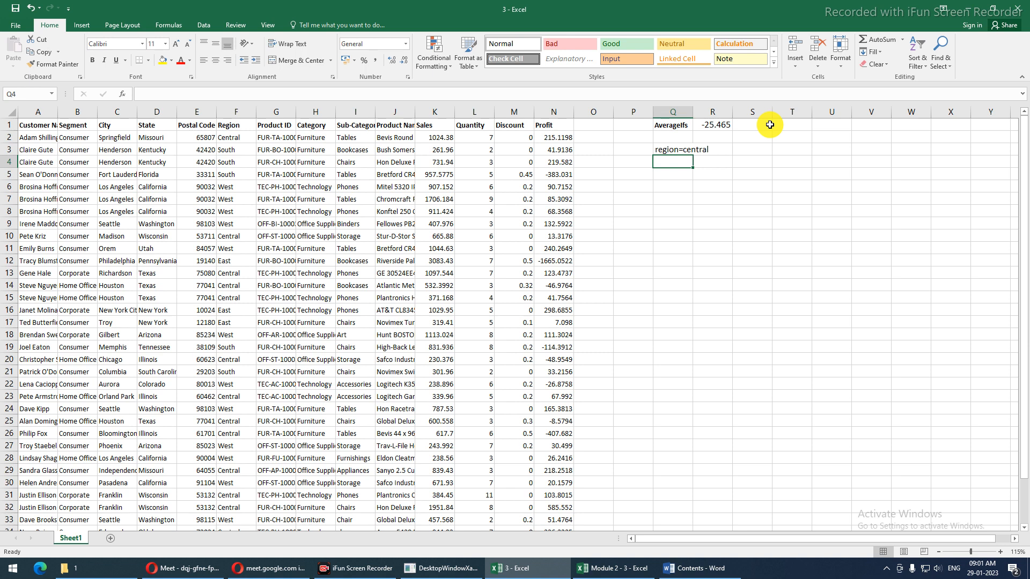
Add the label sub-category in Q4 with the value tables in R4
{"action": "type", "text": "sin"}
{"action": "key", "text": "BackSpace"}
{"action": "key", "text": "BackSpace"}
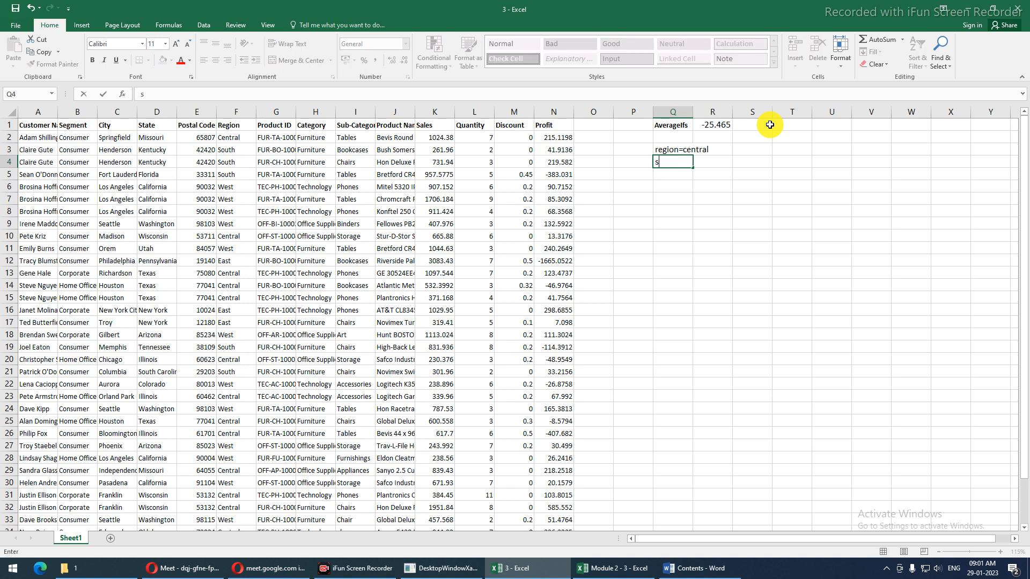
{"action": "type", "text": "ub-category"}
{"action": "key", "text": "Tab"}
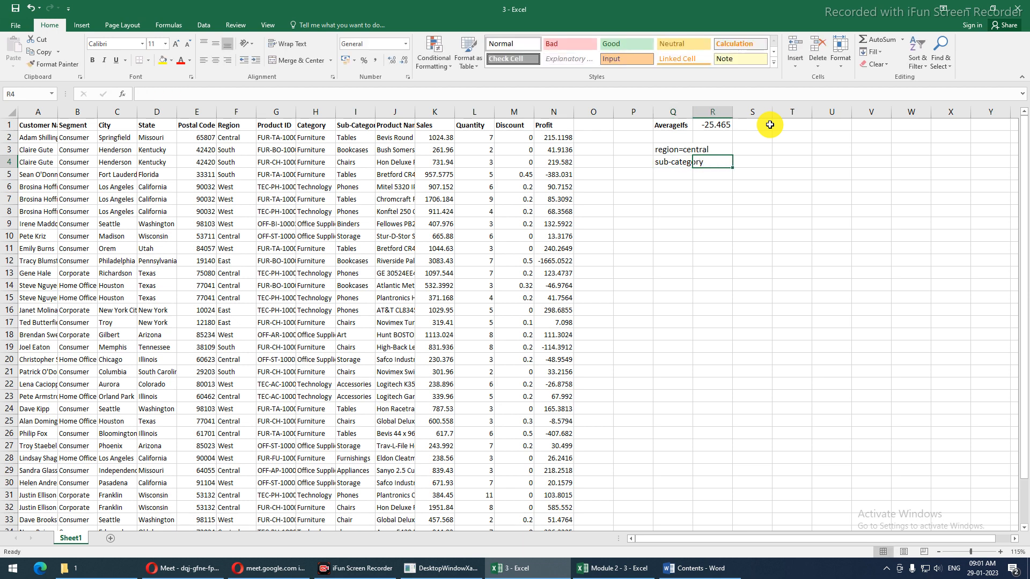
{"action": "type", "text": "t"}
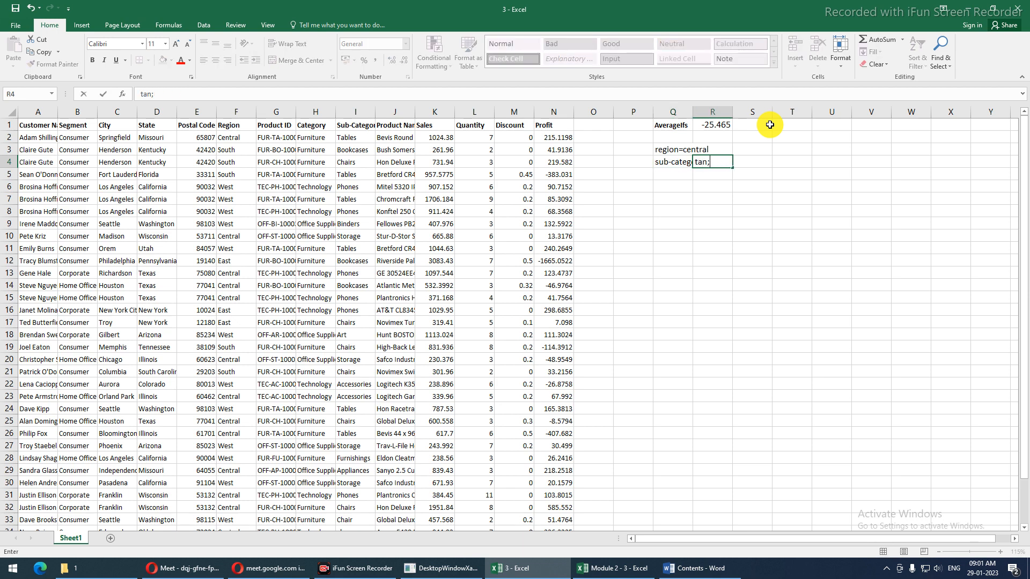
{"action": "type", "text": "ables"}
{"action": "left_click", "coordinate": [769, 124]}
{"action": "left_click", "coordinate": [779, 125]}
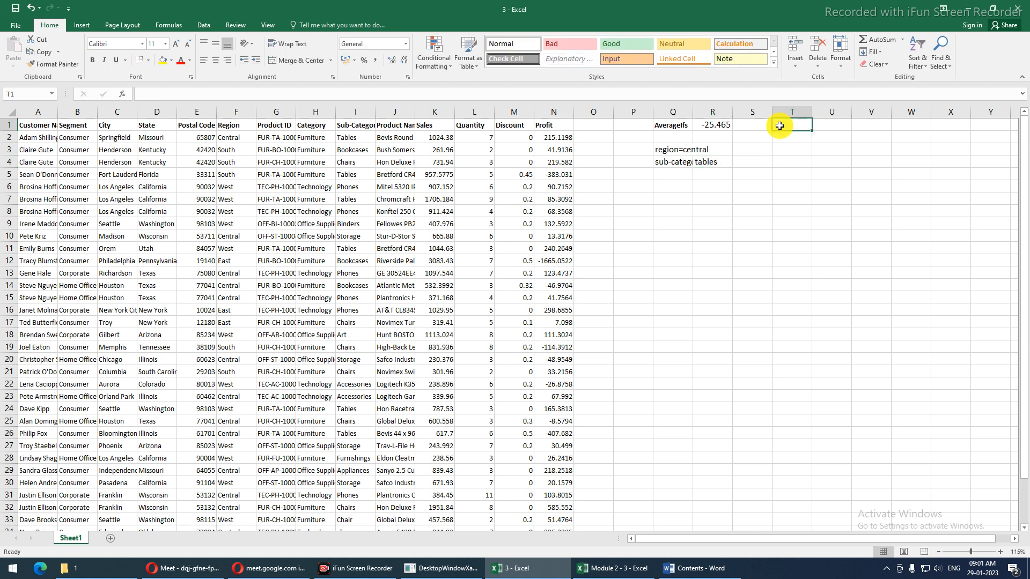
Start an =AVERAGEIFS( formula in T1 after comparing it with AVERAGEIF
{"action": "type", "text": "=ave"}
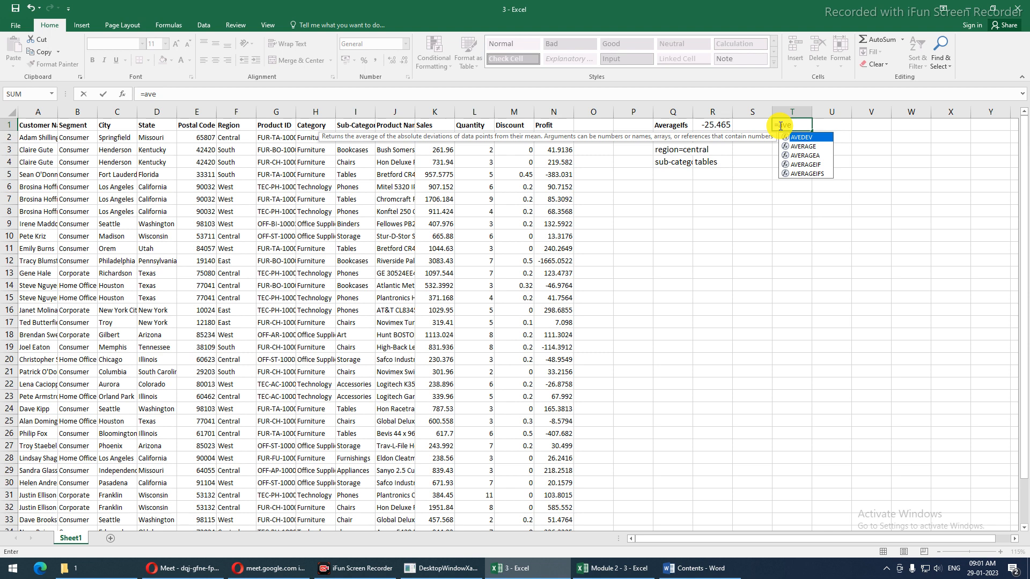
{"action": "type", "text": "r"}
{"action": "key", "text": "Down"}
{"action": "key", "text": "Down"}
{"action": "key", "text": "Down"}
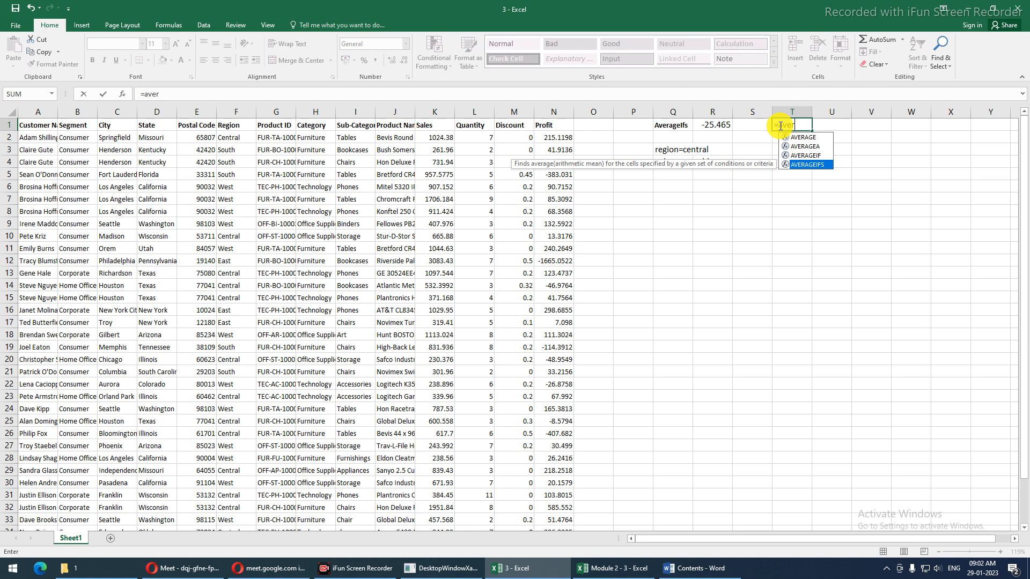
{"action": "key", "text": "Up"}
{"action": "key", "text": "Down"}
{"action": "key", "text": "Up"}
{"action": "key", "text": "Down"}
{"action": "key", "text": "Up"}
{"action": "key", "text": "Down"}
{"action": "key", "text": "Up"}
{"action": "key", "text": "Down"}
{"action": "key", "text": "Tab"}
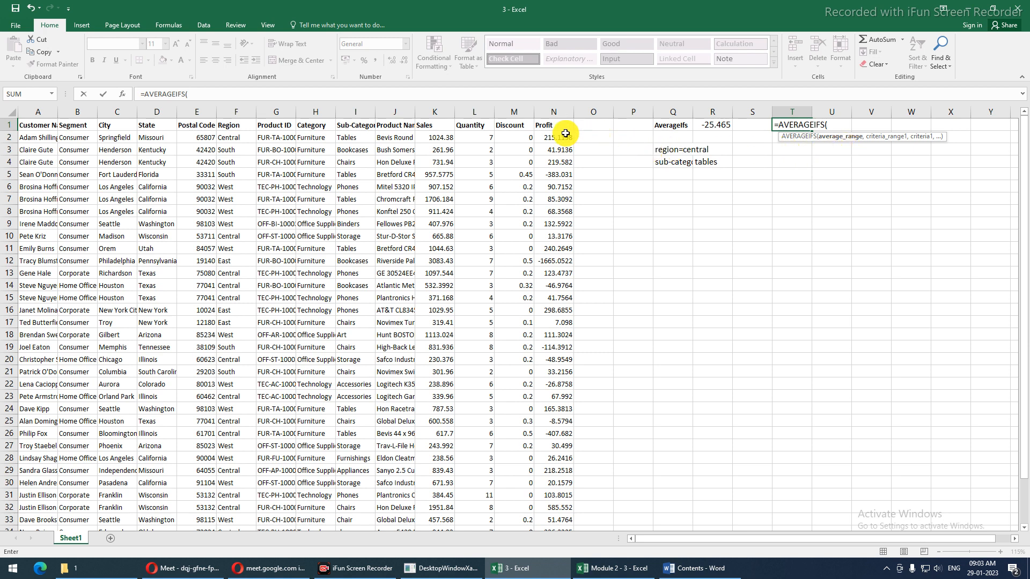
Set N2:N37 as the average range of the AVERAGEIFS formula in T1
{"action": "left_click", "coordinate": [555, 114]}
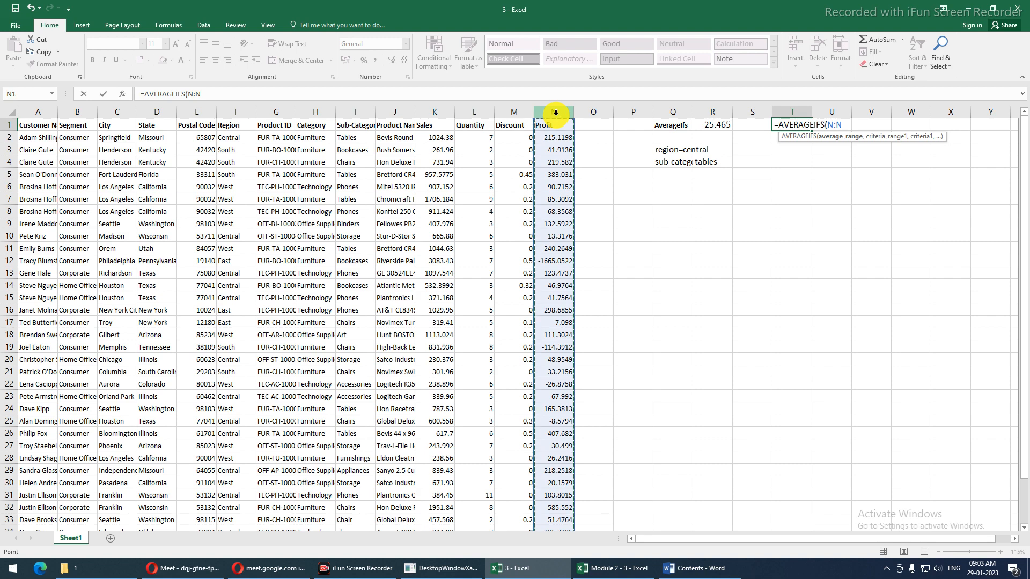
{"action": "left_click", "coordinate": [551, 136]}
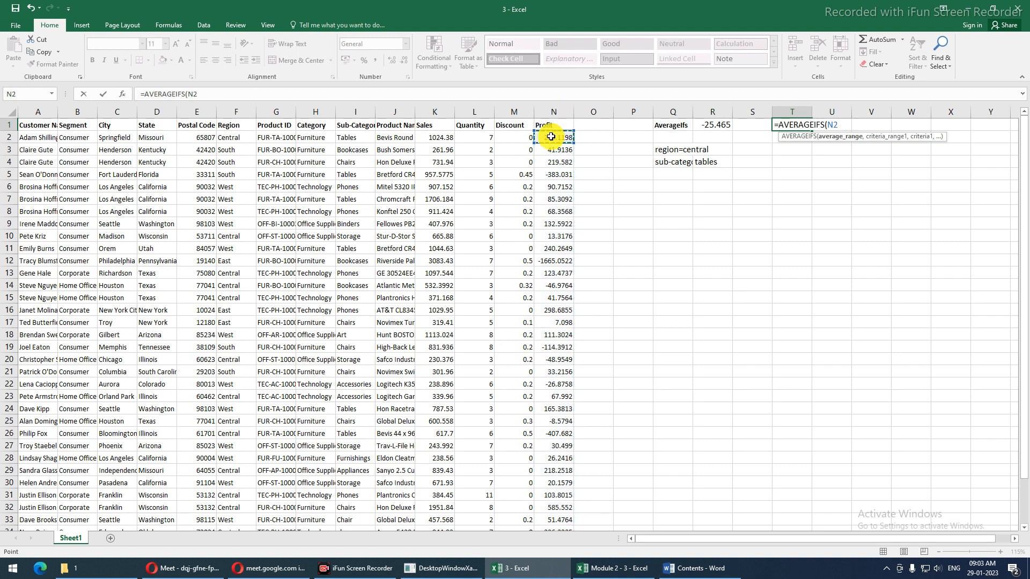
{"action": "key", "text": "ctrl+Down"}
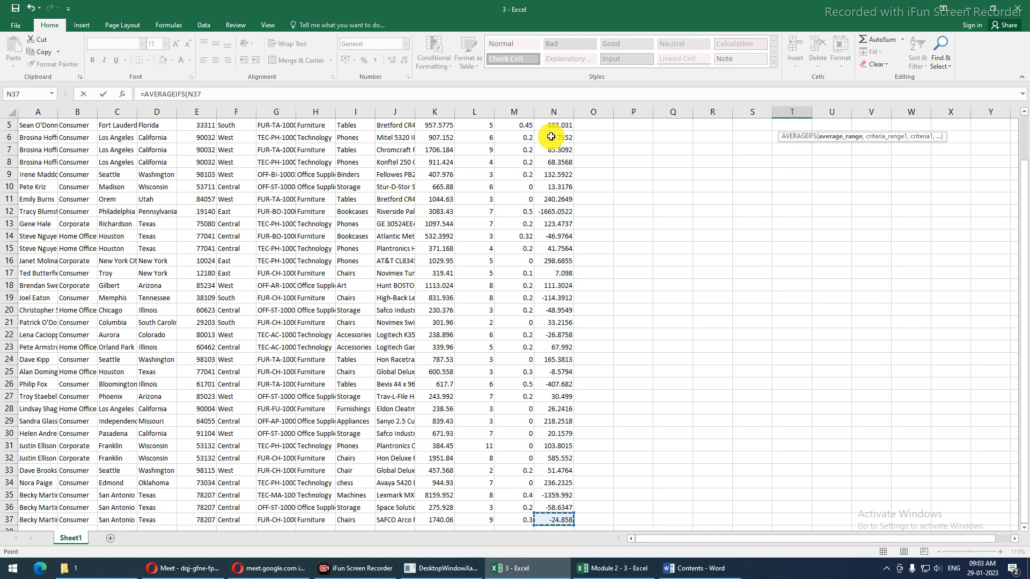
{"action": "key", "text": "ctrl+shift+Up"}
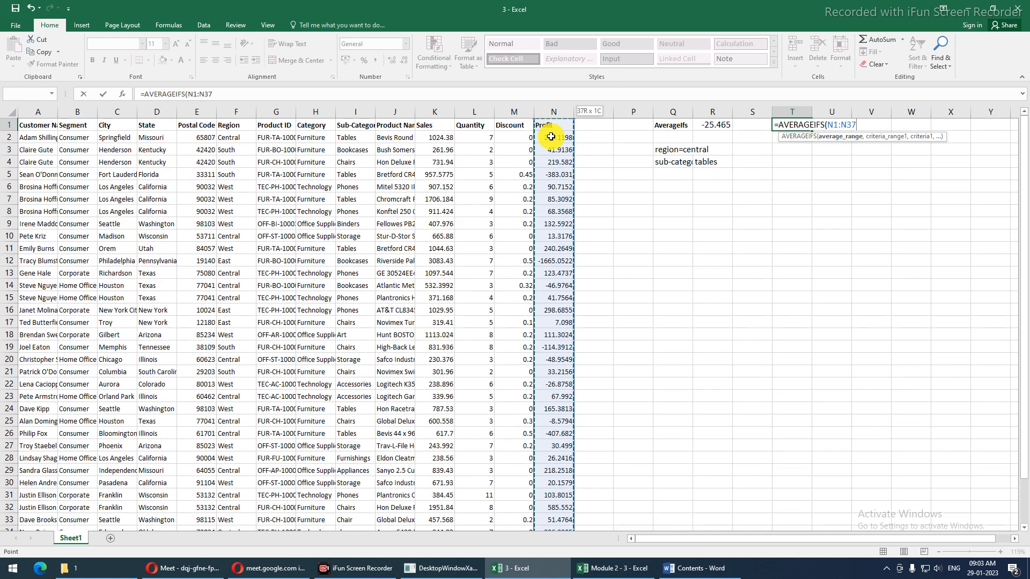
{"action": "key", "text": "shift+Down"}
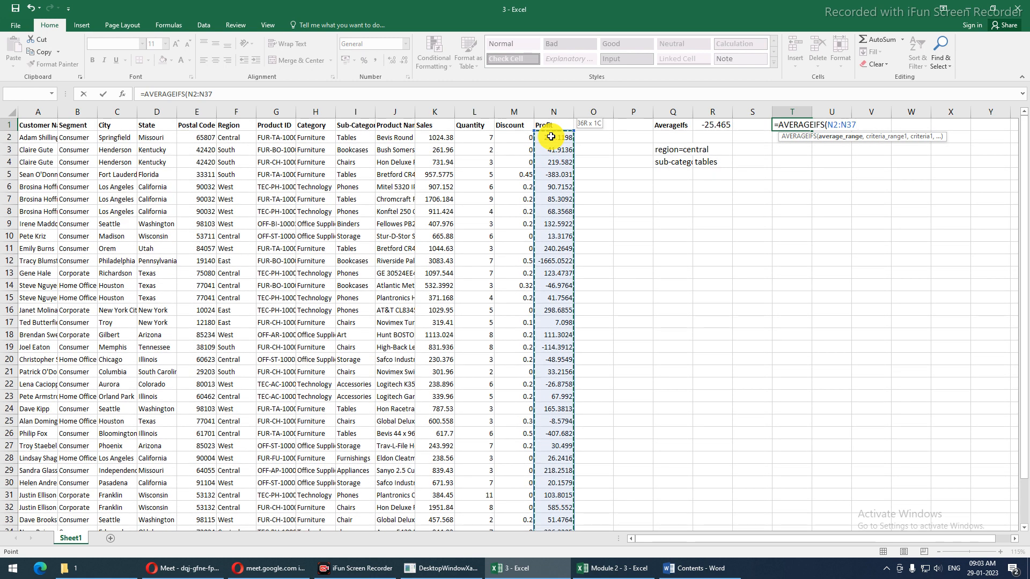
{"action": "type", "text": ","}
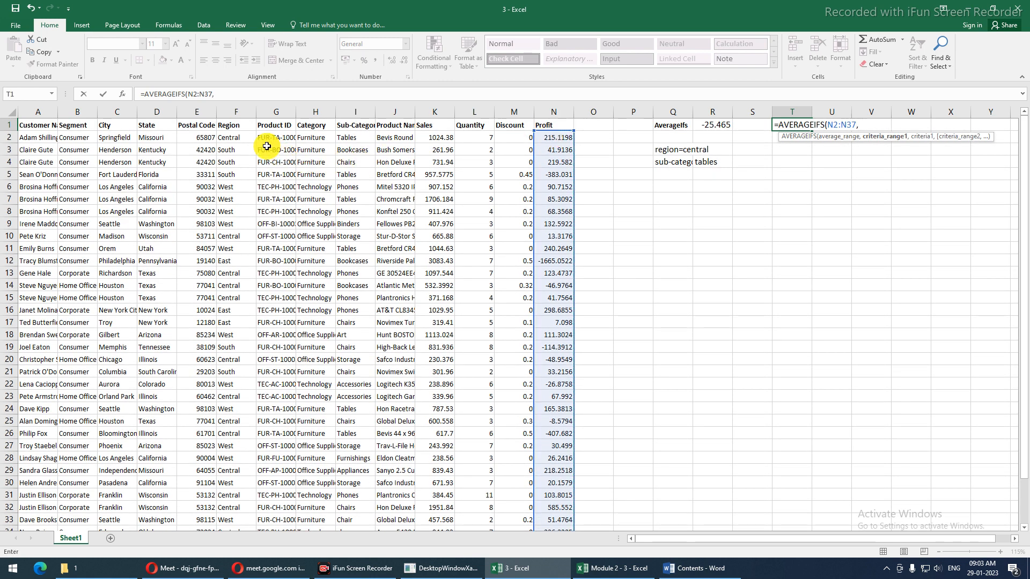
Add the Region range F2:F37 with the criterion "Cental"
{"action": "left_click", "coordinate": [237, 136]}
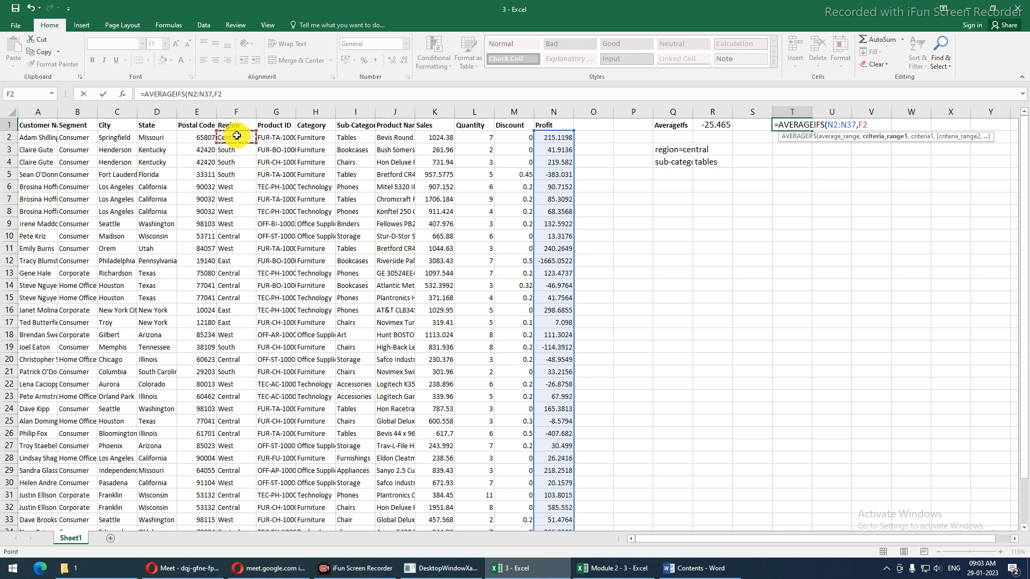
{"action": "left_click", "coordinate": [237, 136]}
{"action": "key", "text": "F8"}
{"action": "key", "text": "ctrl+shift+Down"}
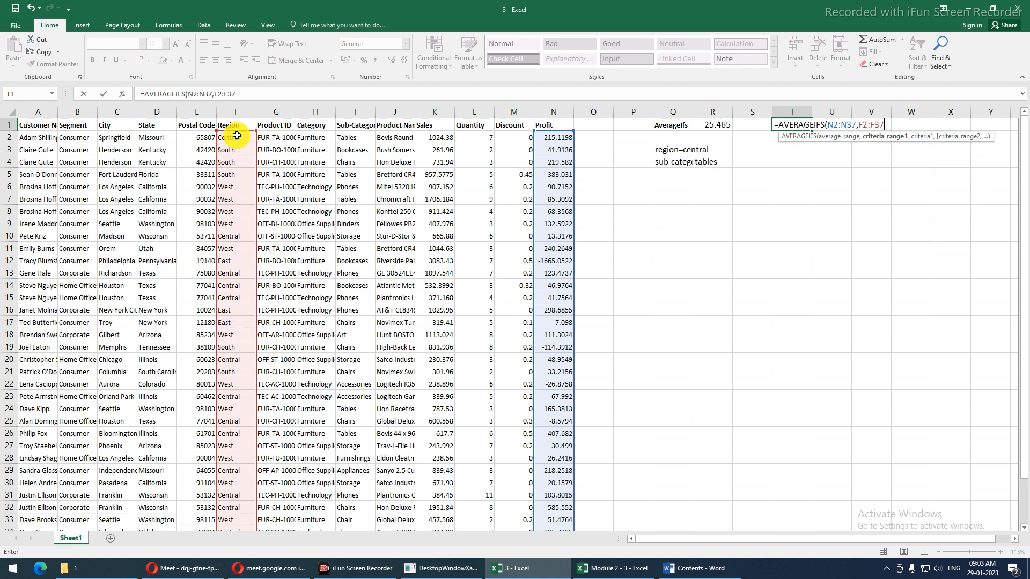
{"action": "type", "text": ","}
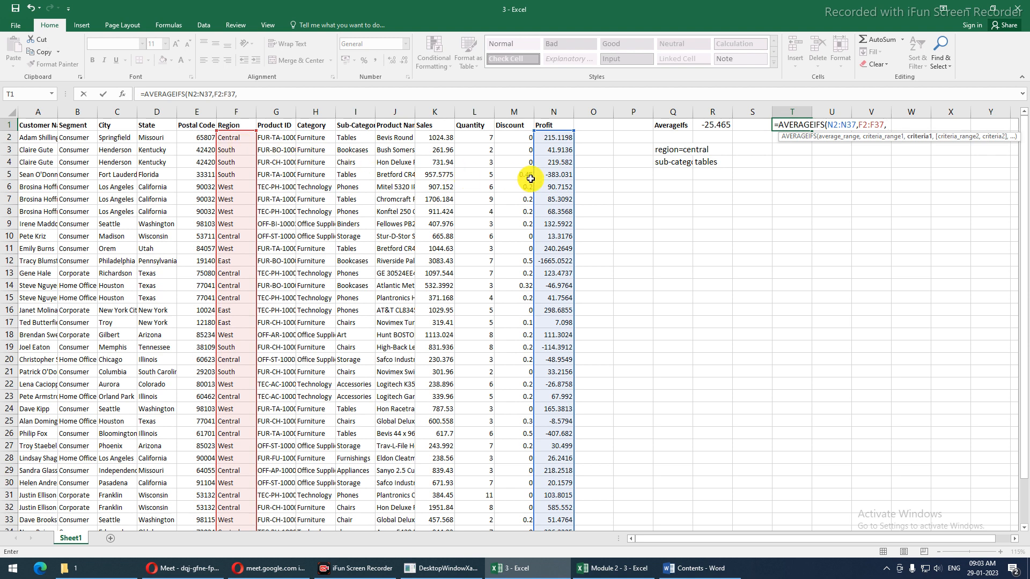
{"action": "type", "text": "\"Cental"}
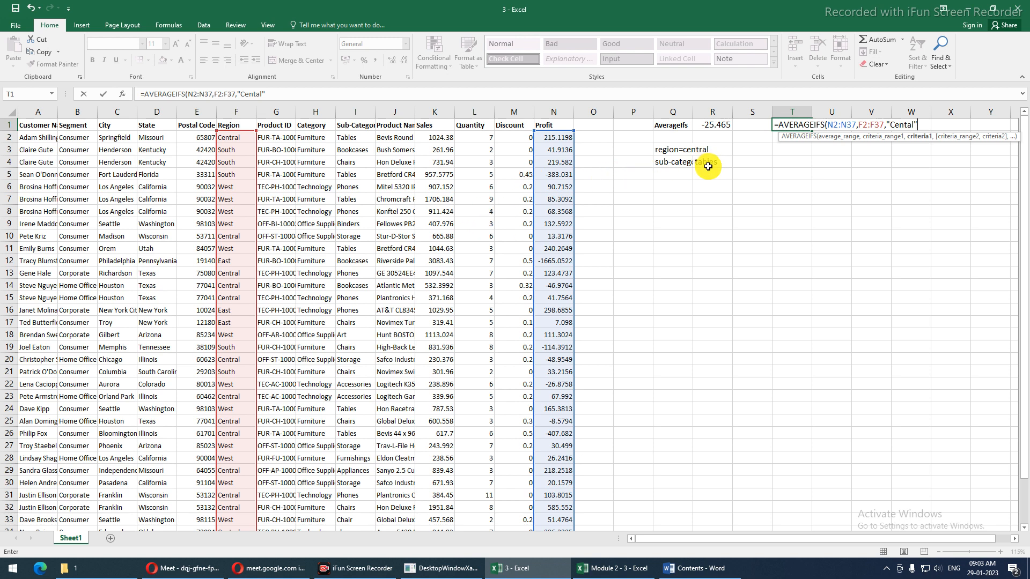
{"action": "type", "text": ","}
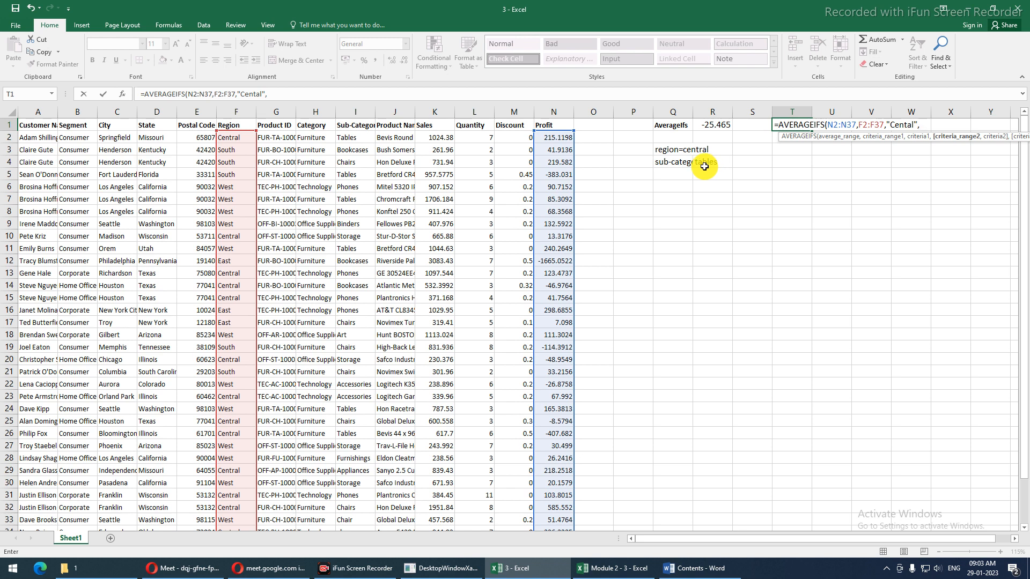
Add the Sub-Category range I2:I37 with criterion R4 and commit; T1 shows #DIV/0!
{"action": "left_click", "coordinate": [357, 136]}
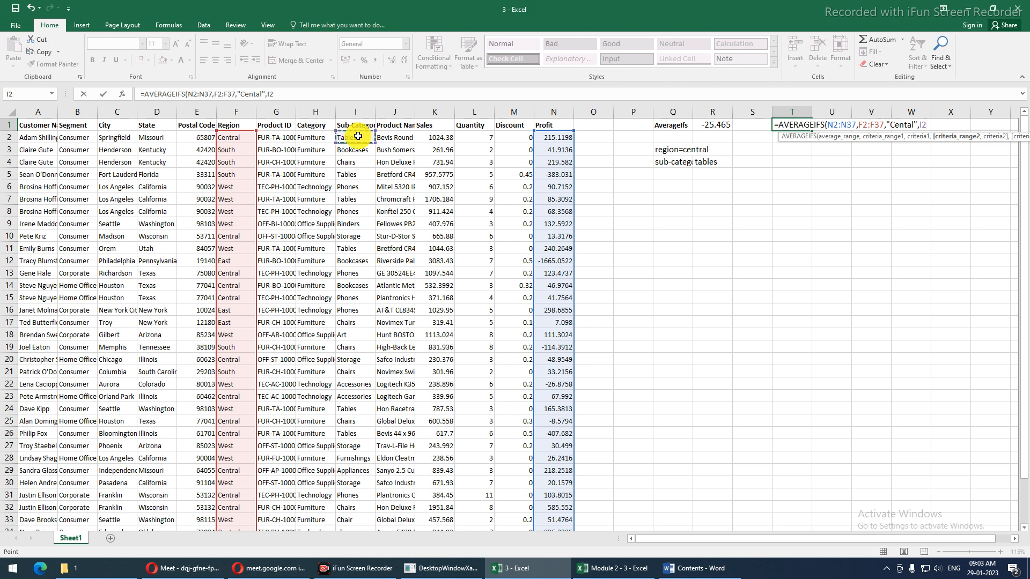
{"action": "key", "text": "F8"}
{"action": "key", "text": "BackSpace"}
{"action": "type", "text": "37"}
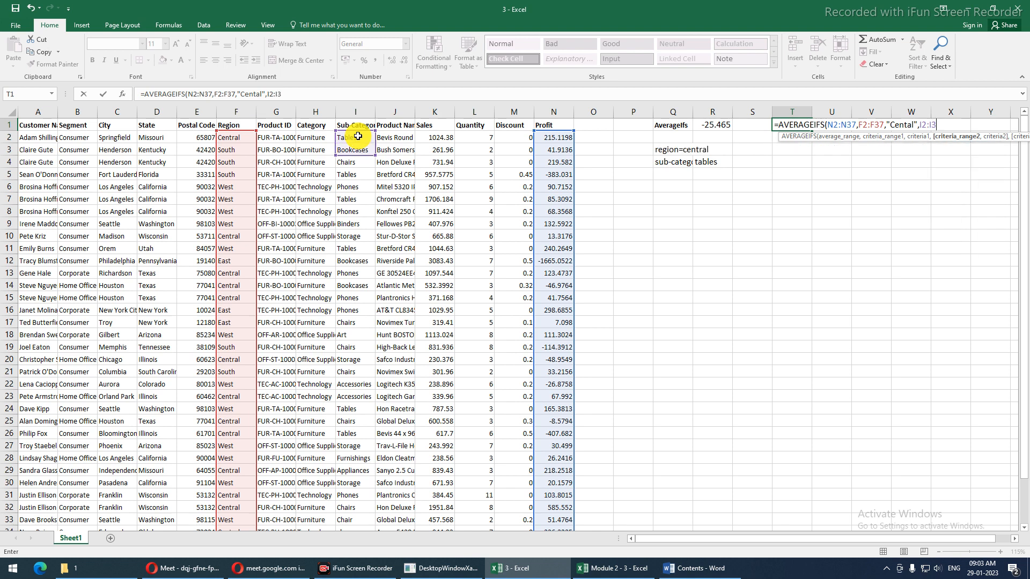
{"action": "type", "text": ","}
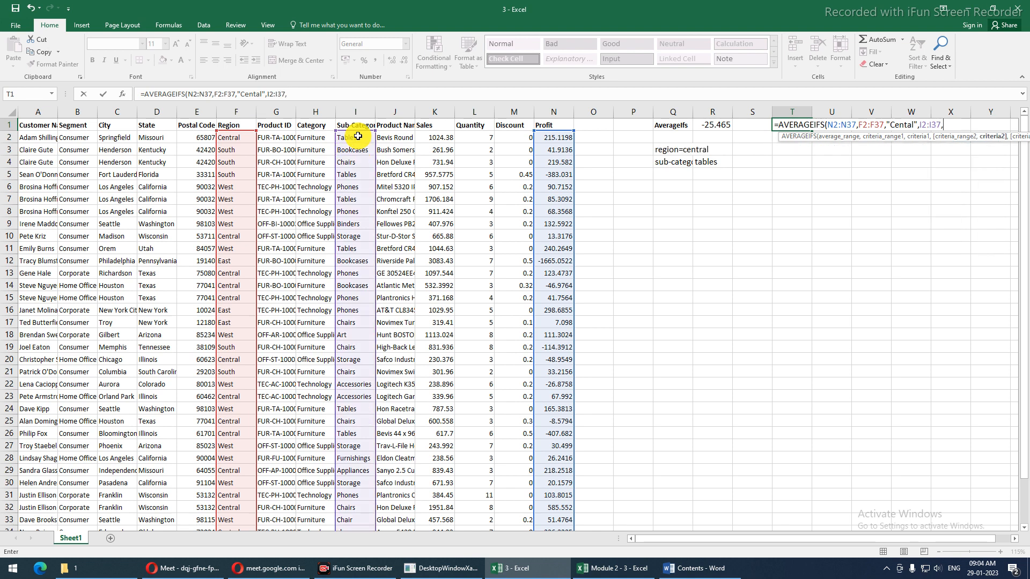
{"action": "left_click", "coordinate": [705, 163]}
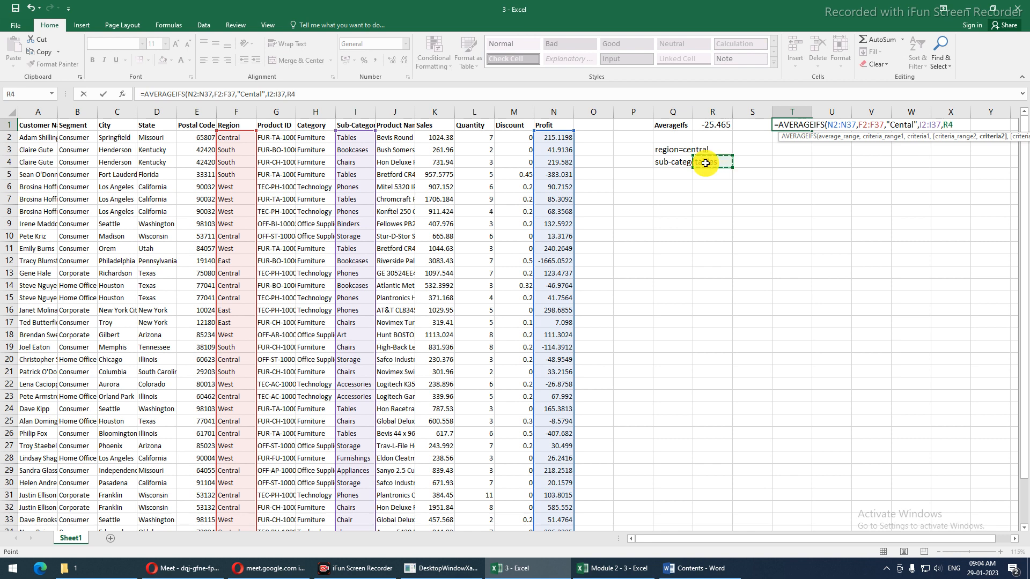
{"action": "type", "text": ")"}
{"action": "key", "text": "Return"}
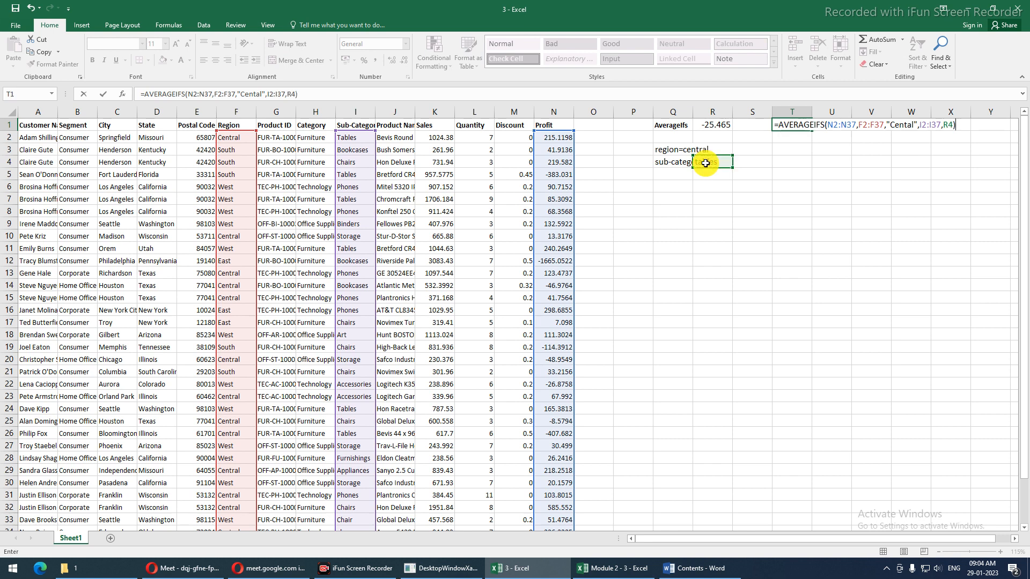
{"action": "key", "text": "Up"}
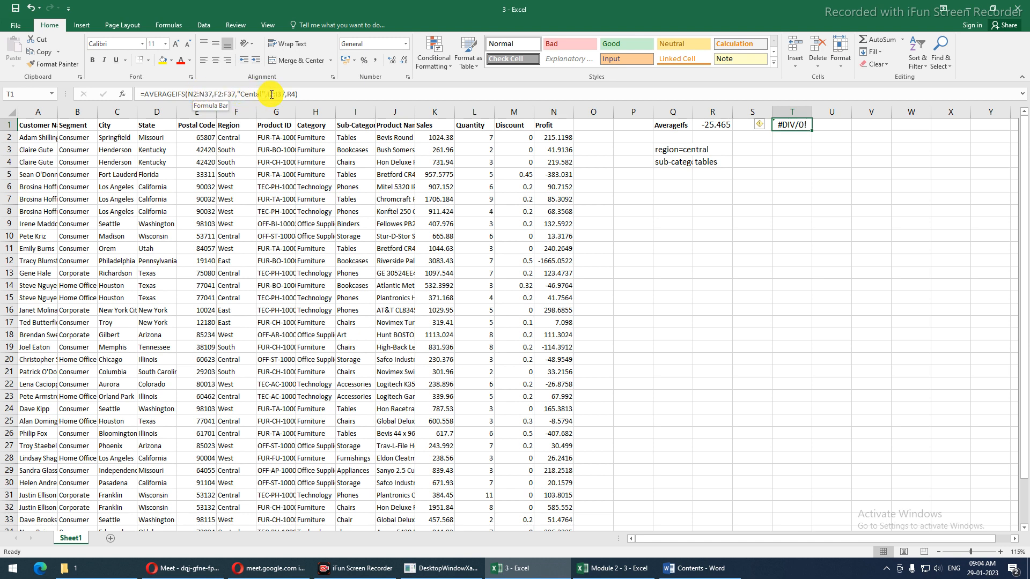
{"action": "left_click", "coordinate": [333, 127]}
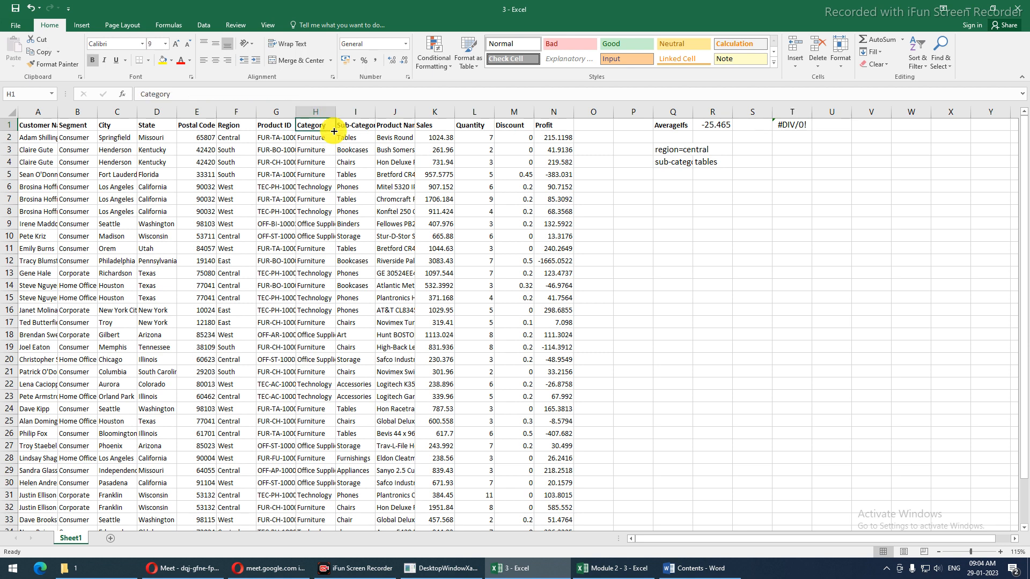
{"action": "key", "text": "ctrl+shift+l"}
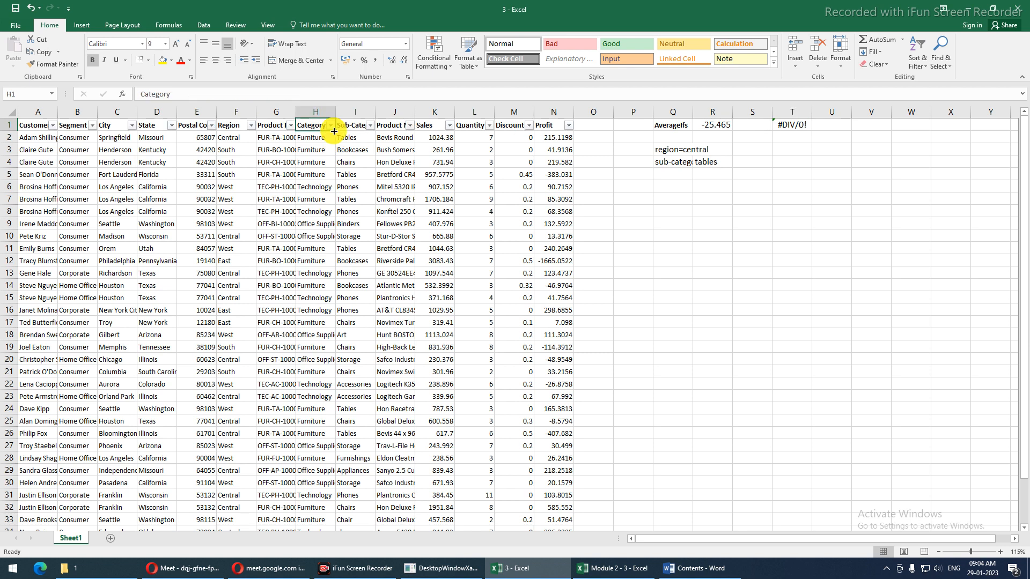
{"action": "left_click", "coordinate": [251, 125]}
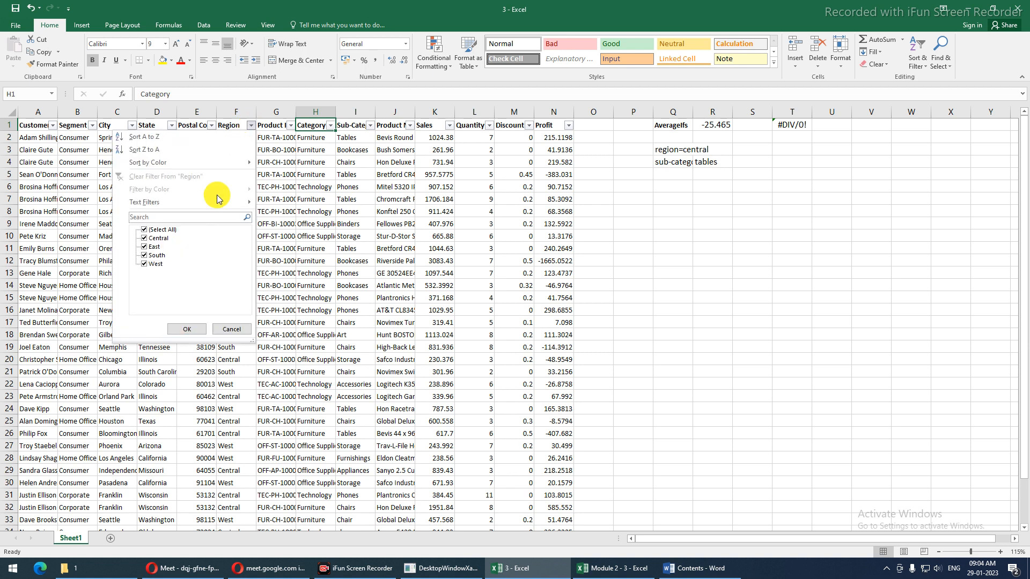
{"action": "left_click", "coordinate": [144, 230]}
{"action": "left_click", "coordinate": [145, 239]}
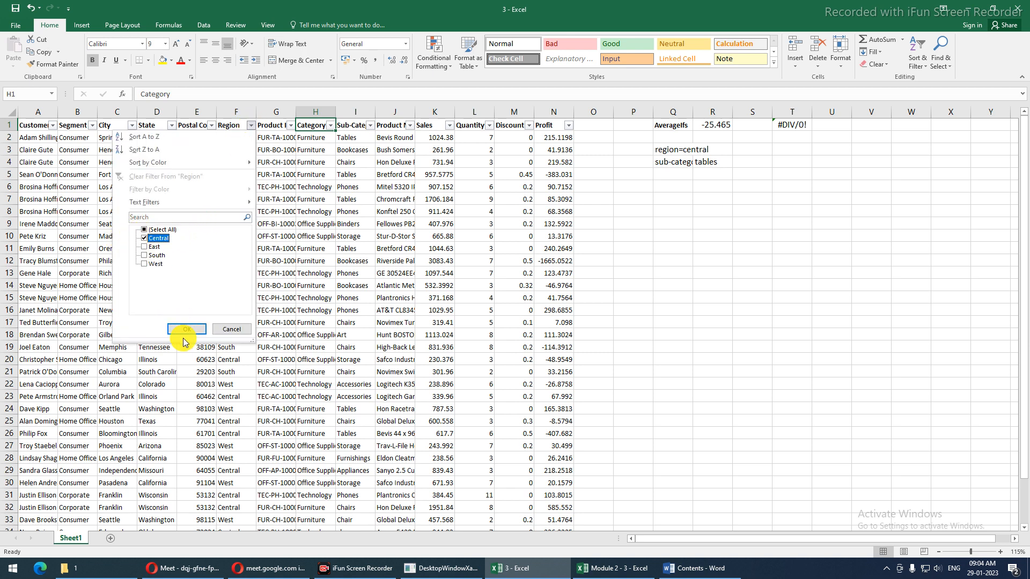
{"action": "left_click", "coordinate": [183, 328]}
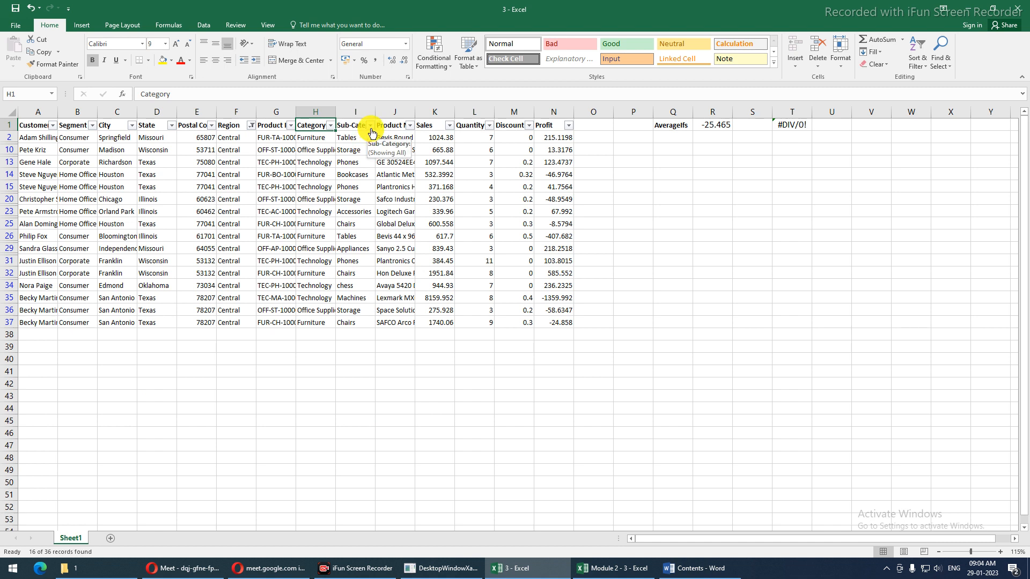
{"action": "left_click", "coordinate": [776, 124]}
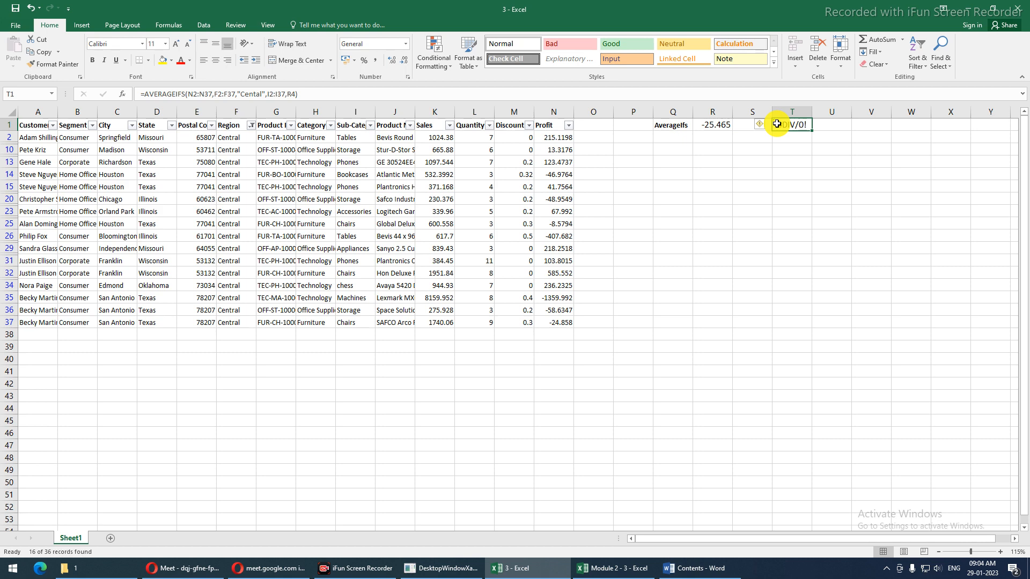
{"action": "left_click", "coordinate": [403, 199]}
{"action": "key", "text": "ctrl+shift+l"}
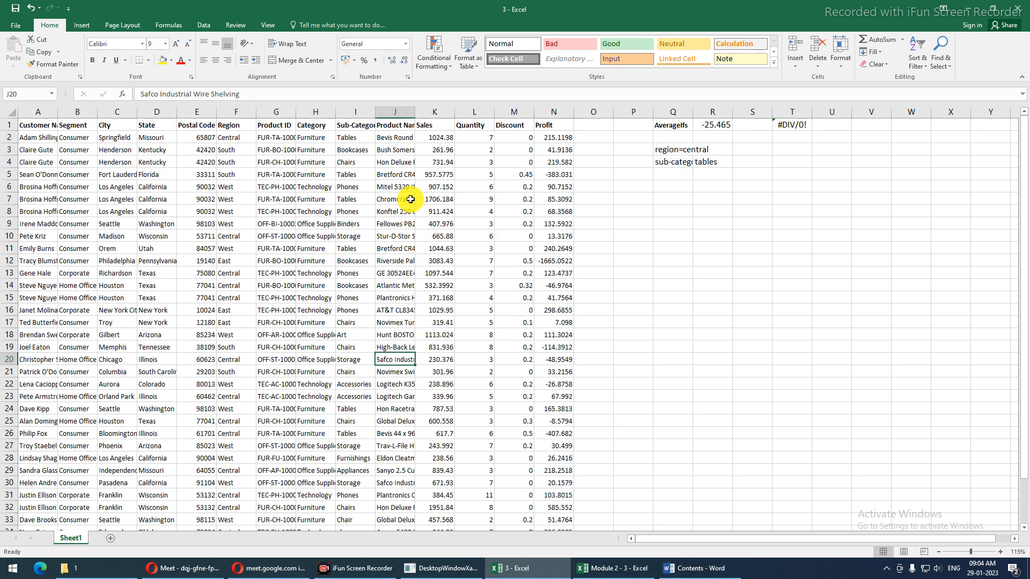
{"action": "left_click", "coordinate": [789, 127]}
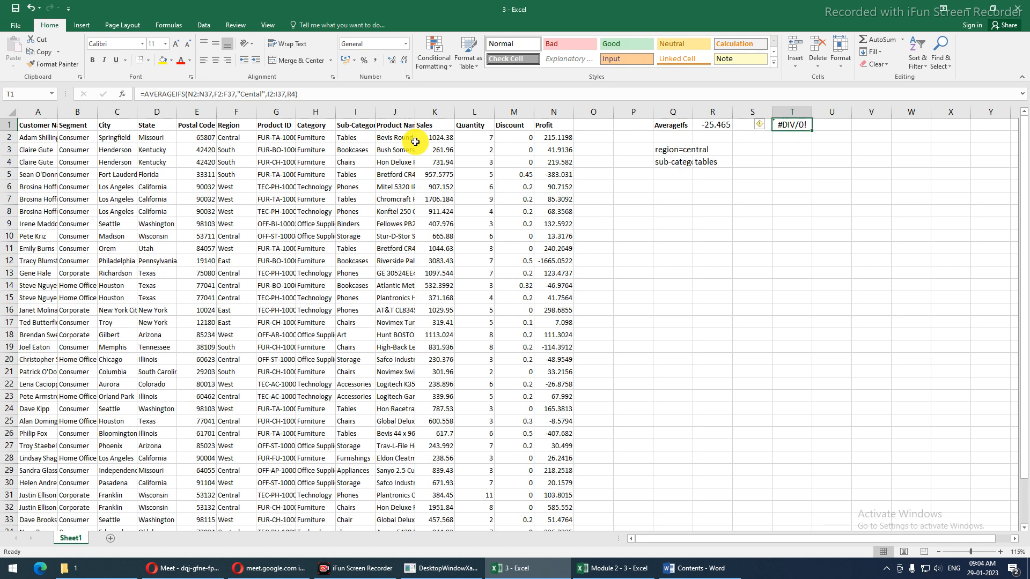
Try "Tables" as the criterion in T1, then strip the sub-category criterion out
{"action": "double_click", "coordinate": [291, 94]}
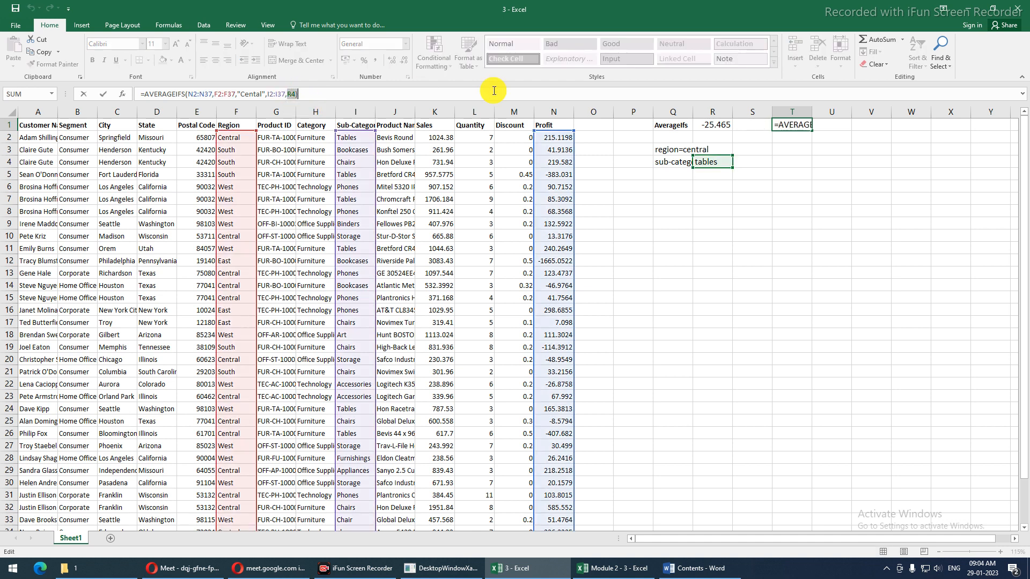
{"action": "type", "text": "\"Ta"}
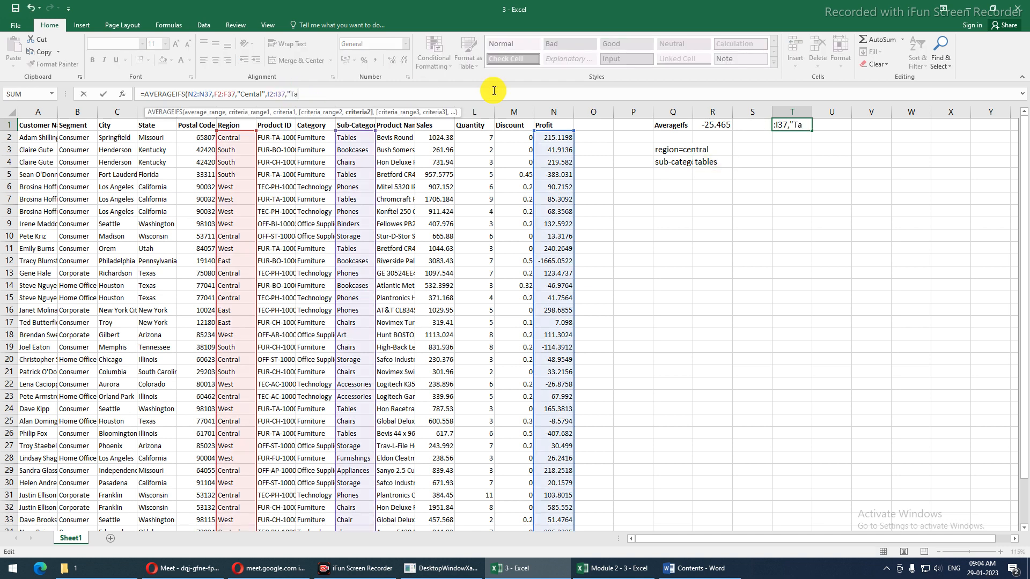
{"action": "type", "text": "bles\""}
{"action": "key", "text": "ctrl+Return"}
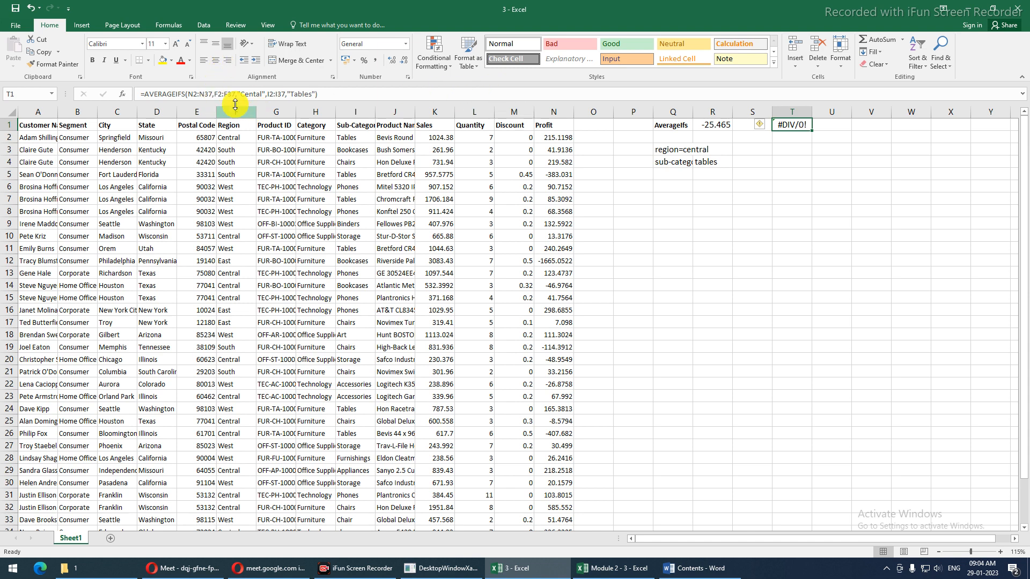
{"action": "left_click_drag", "start_coordinate": [264, 94], "coordinate": [414, 94]}
{"action": "key", "text": "BackSpace"}
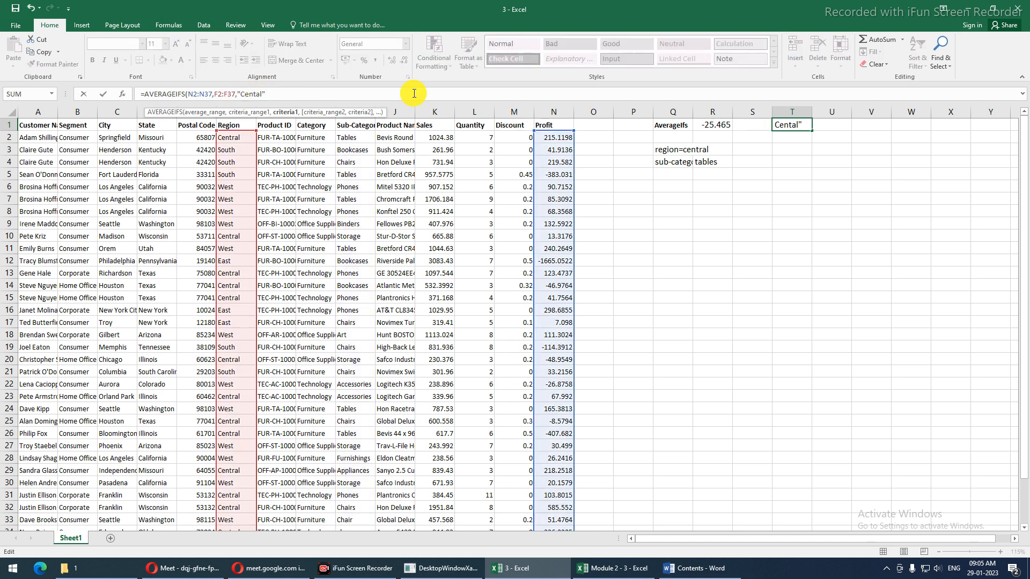
{"action": "key", "text": "ctrl+Return"}
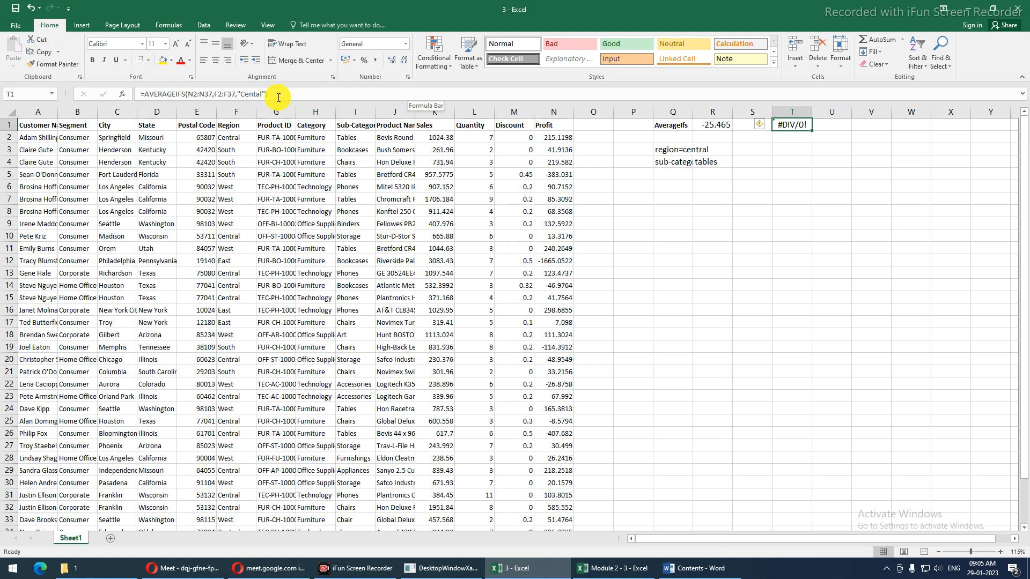
Change T1 to =AVERAGEIFS(N2:N37,N2:N37,">100"), giving 220.853
{"action": "left_click_drag", "start_coordinate": [215, 95], "coordinate": [302, 93]}
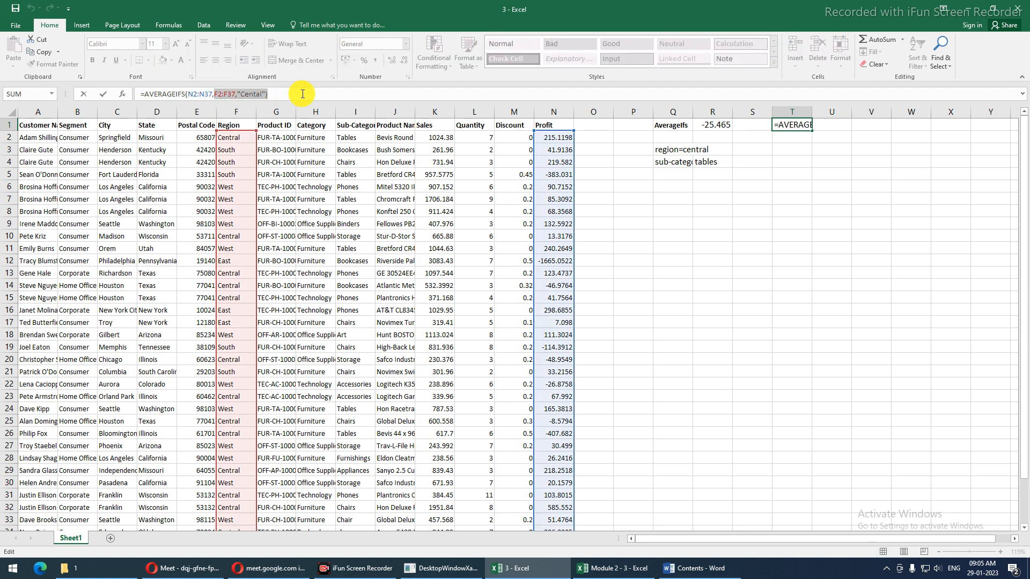
{"action": "type", "text": "\""}
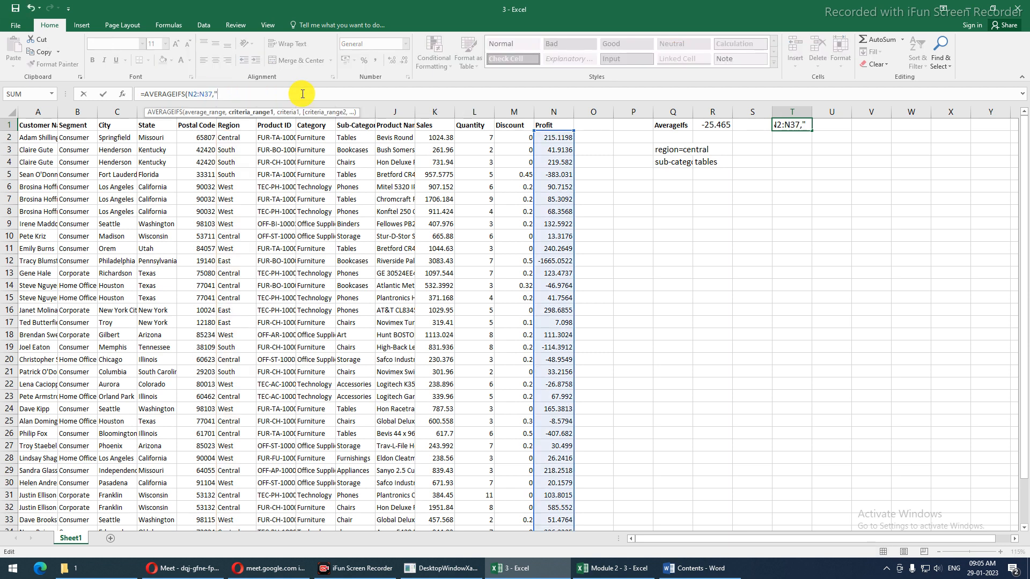
{"action": "type", "text": ">100\""}
{"action": "key", "text": "Return"}
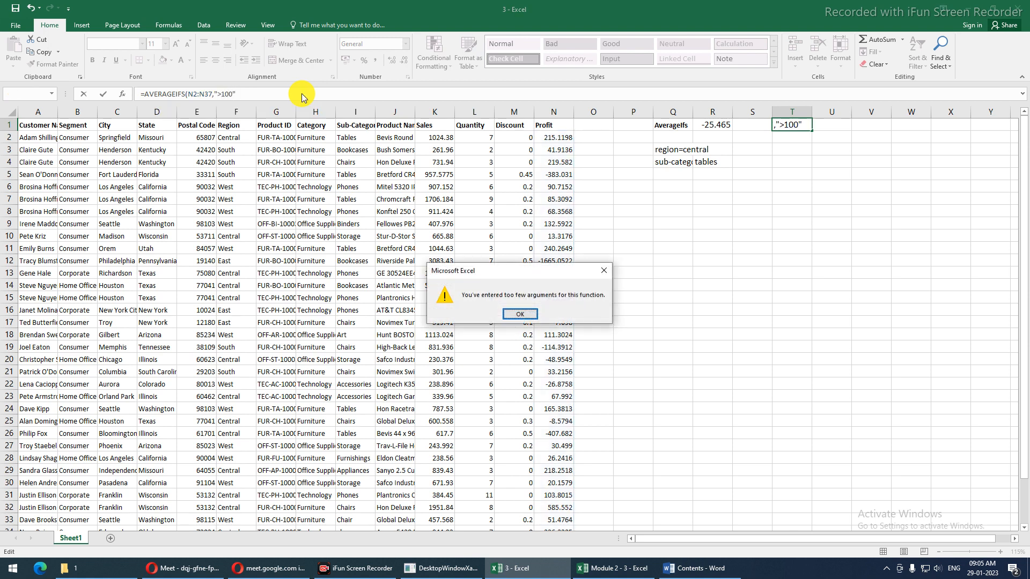
{"action": "key", "text": "Return"}
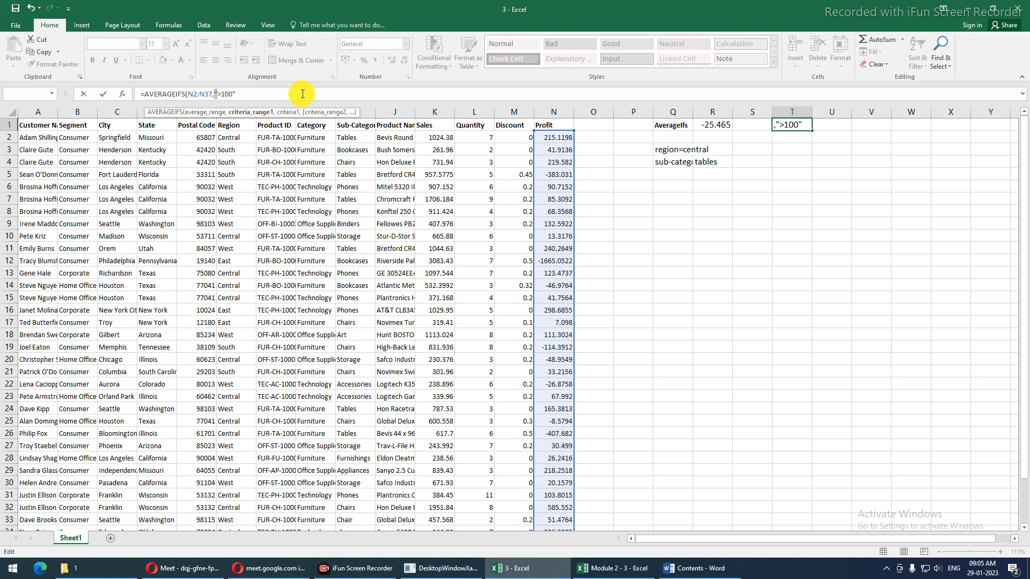
{"action": "key", "text": "Left"}
{"action": "left_click_drag", "start_coordinate": [546, 138], "coordinate": [548, 504]}
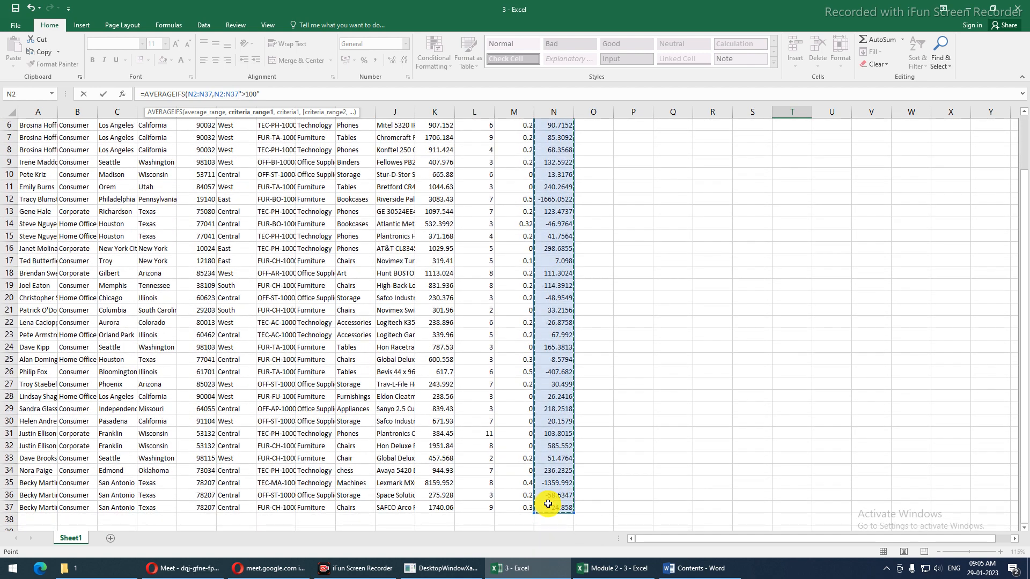
{"action": "type", "text": ","}
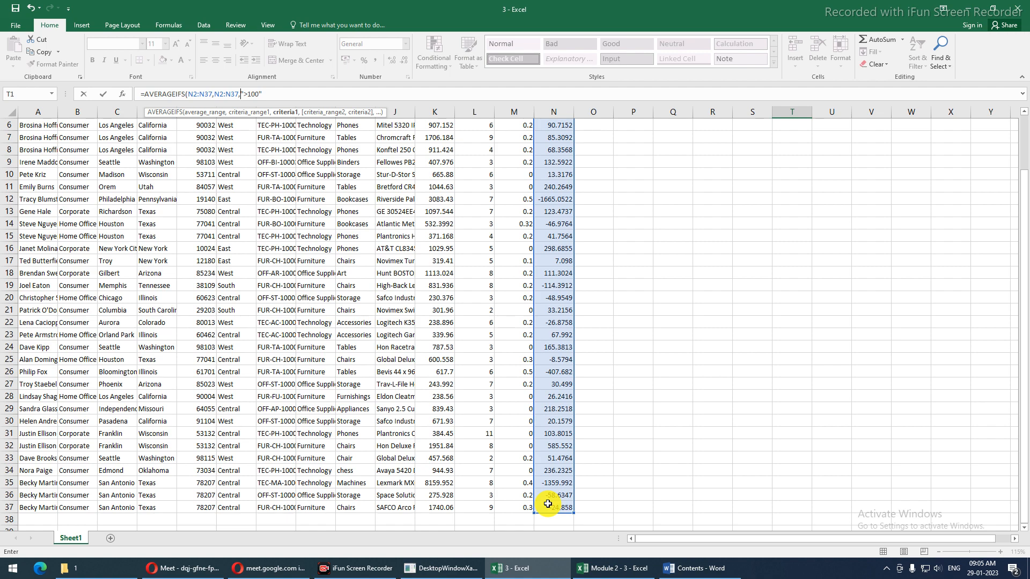
{"action": "key", "text": "Return"}
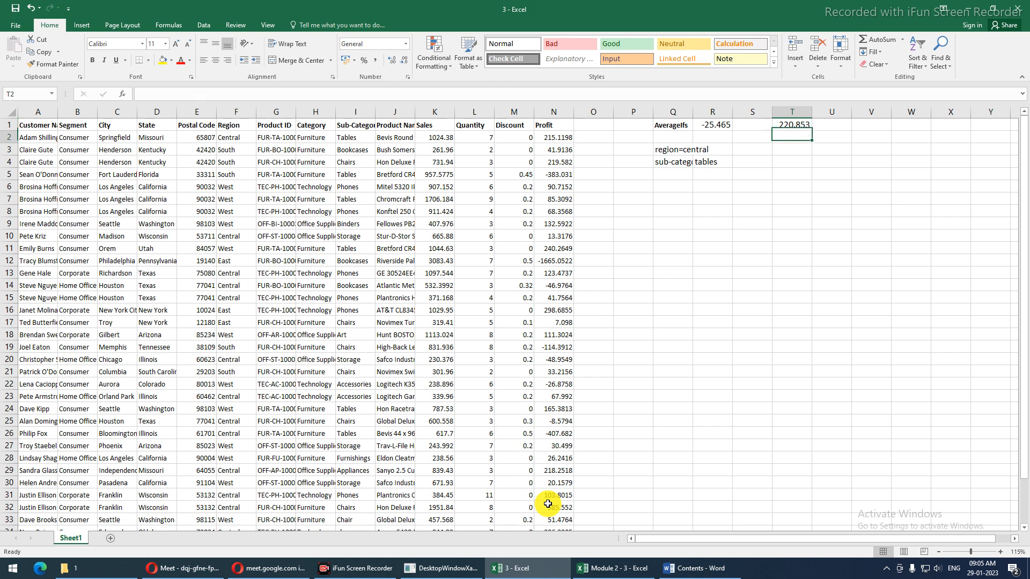
{"action": "key", "text": "Up"}
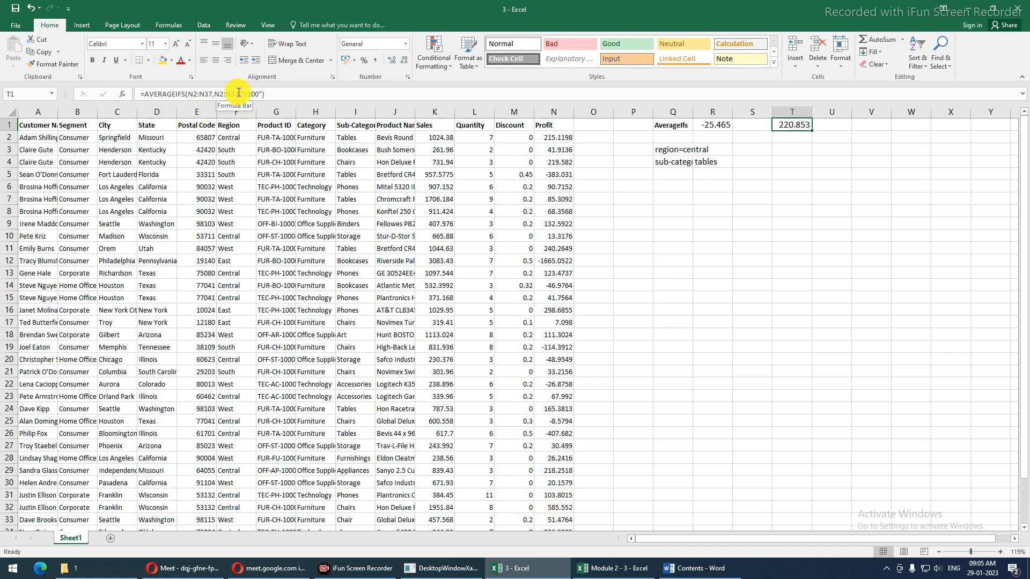
Replace the >100 criterion with Region range F2:F37 equal to "Central"
{"action": "left_click_drag", "start_coordinate": [212, 94], "coordinate": [339, 96]}
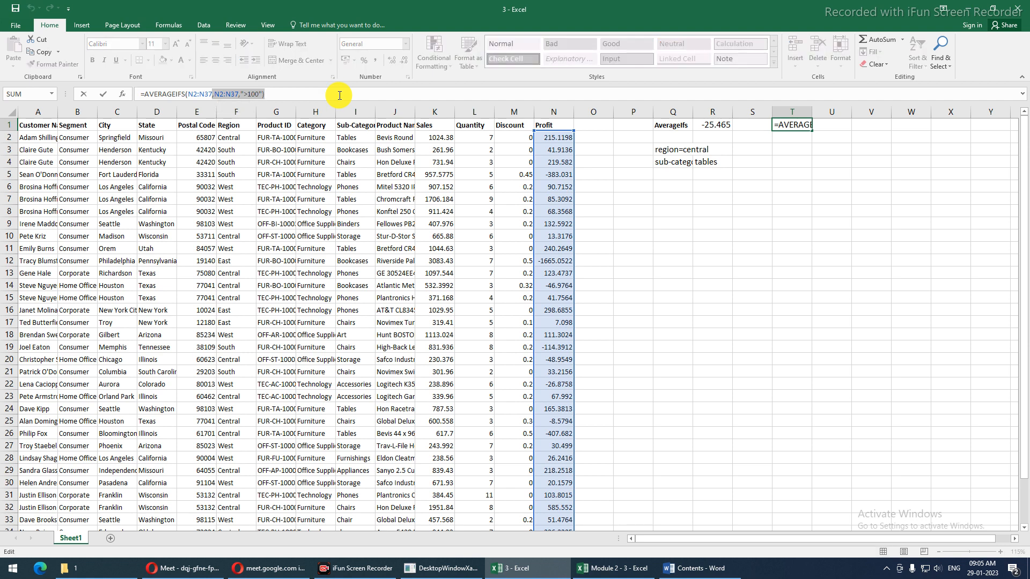
{"action": "key", "text": "BackSpace"}
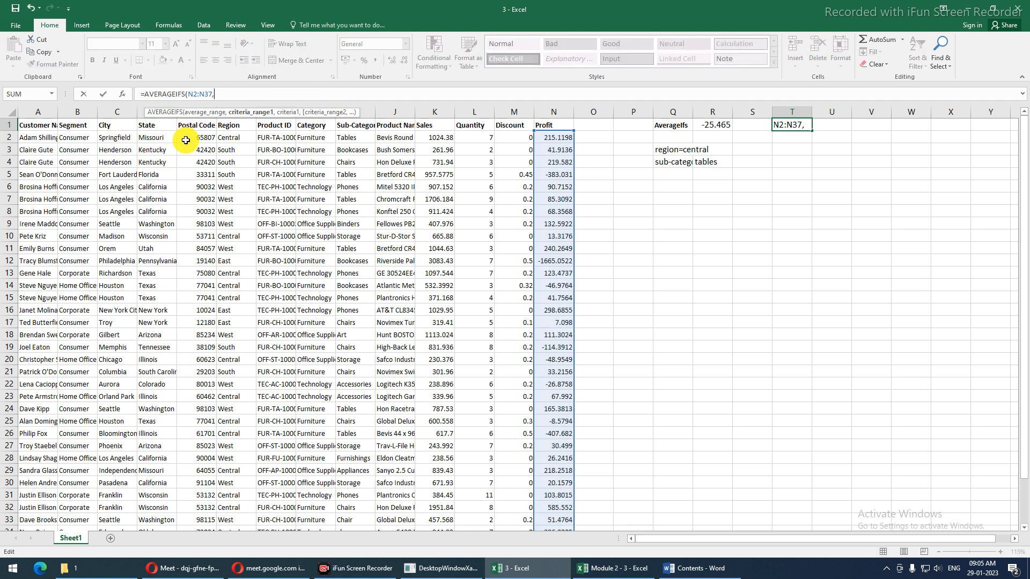
{"action": "left_click", "coordinate": [239, 139]}
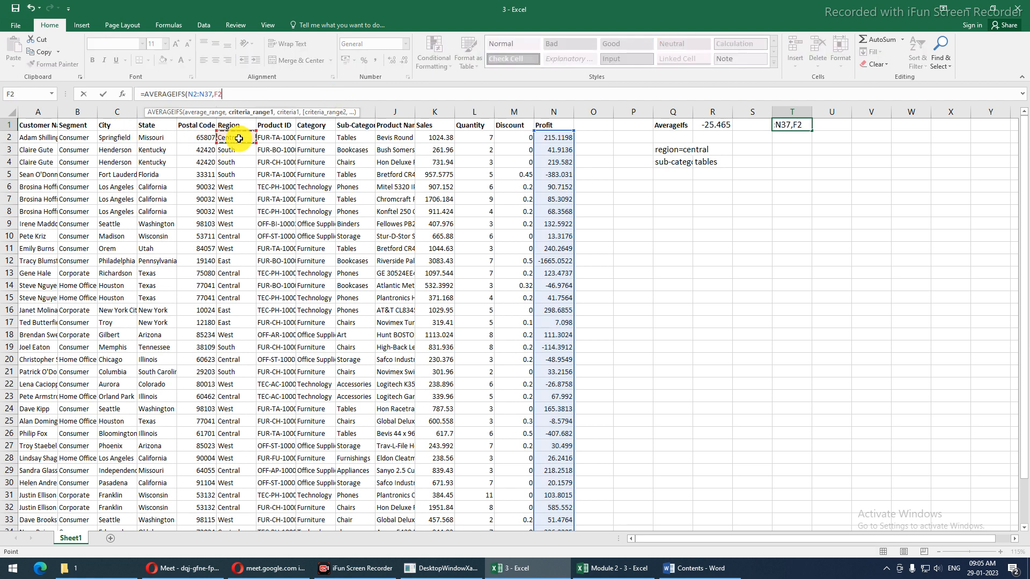
{"action": "key", "text": "ctrl+shift+Down"}
{"action": "type", "text": ","}
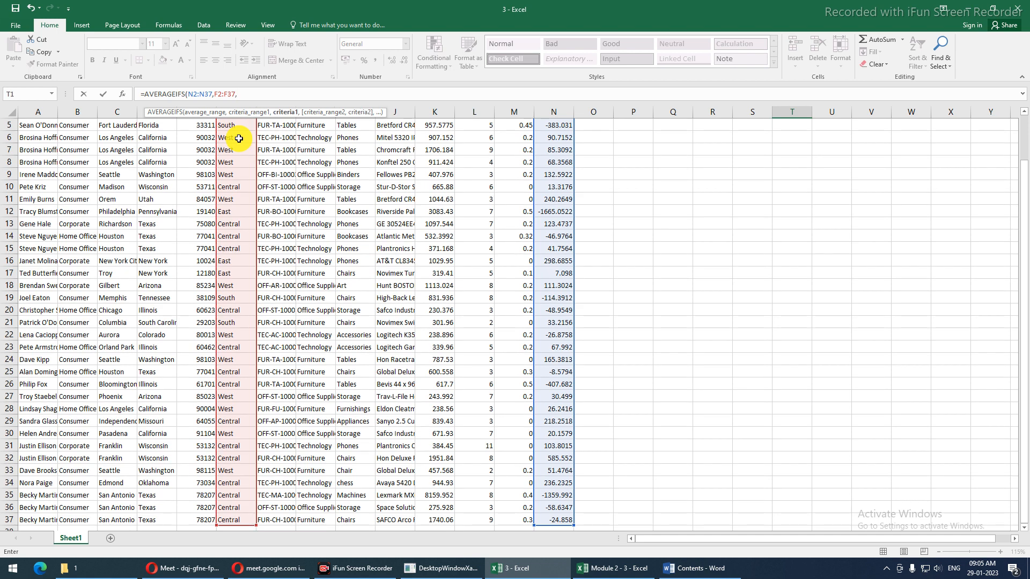
{"action": "type", "text": "\"Central\")"}
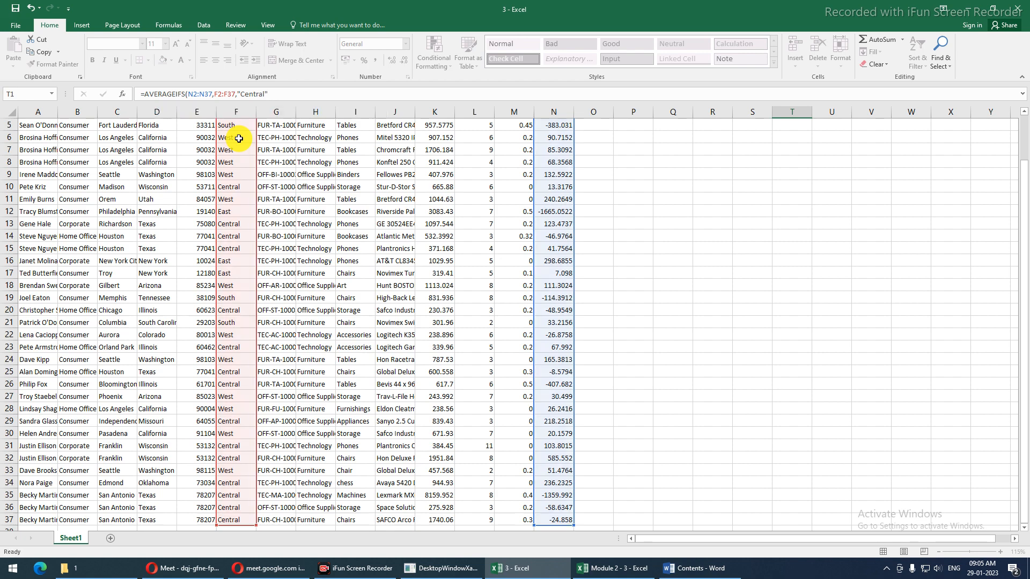
{"action": "key", "text": "Return"}
Extend T1's formula with Sub-Category range I2:I37 and criterion "Tables"
{"action": "left_click", "coordinate": [798, 125]}
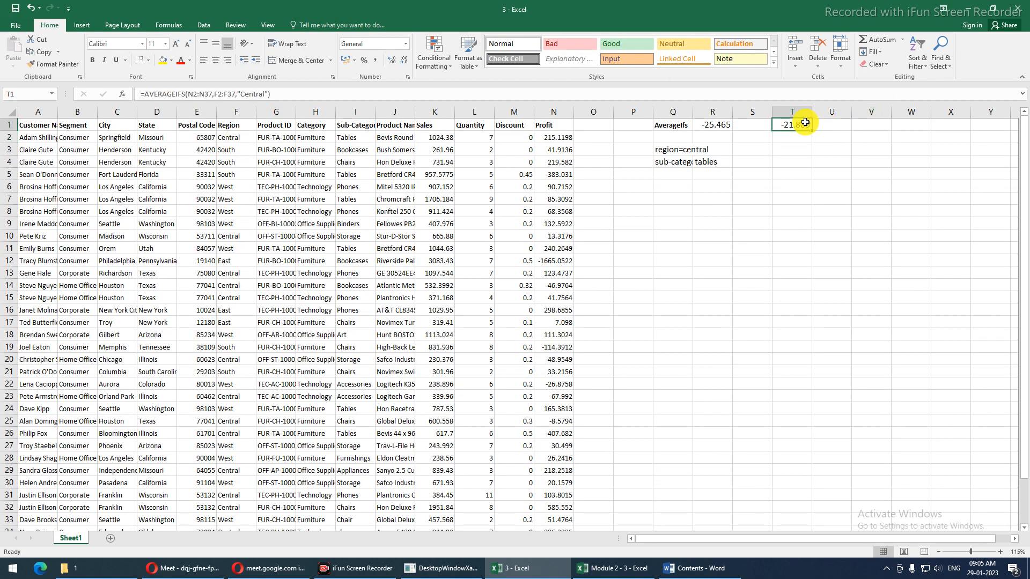
{"action": "left_click", "coordinate": [273, 94]}
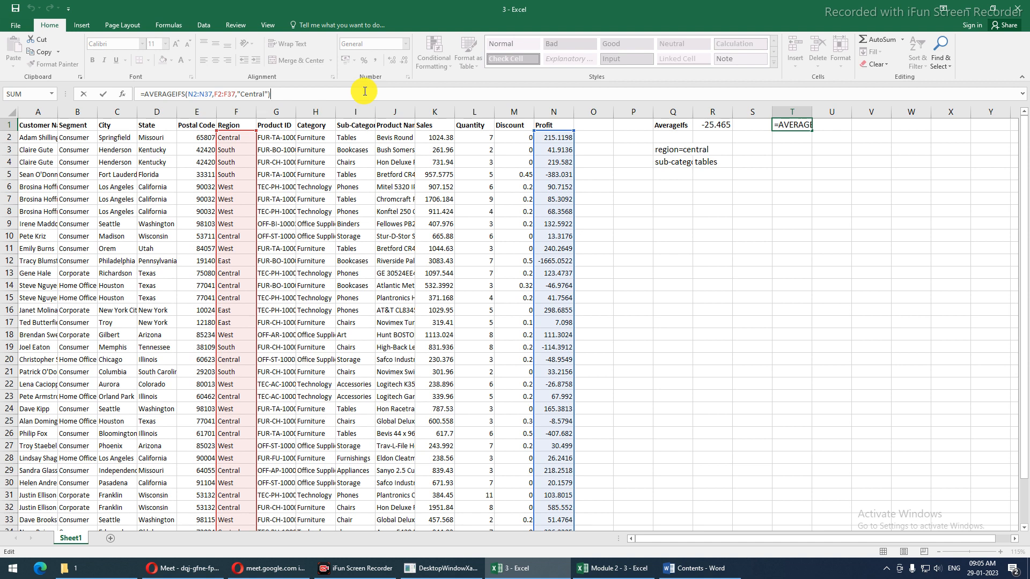
{"action": "key", "text": "BackSpace"}
{"action": "type", "text": ","}
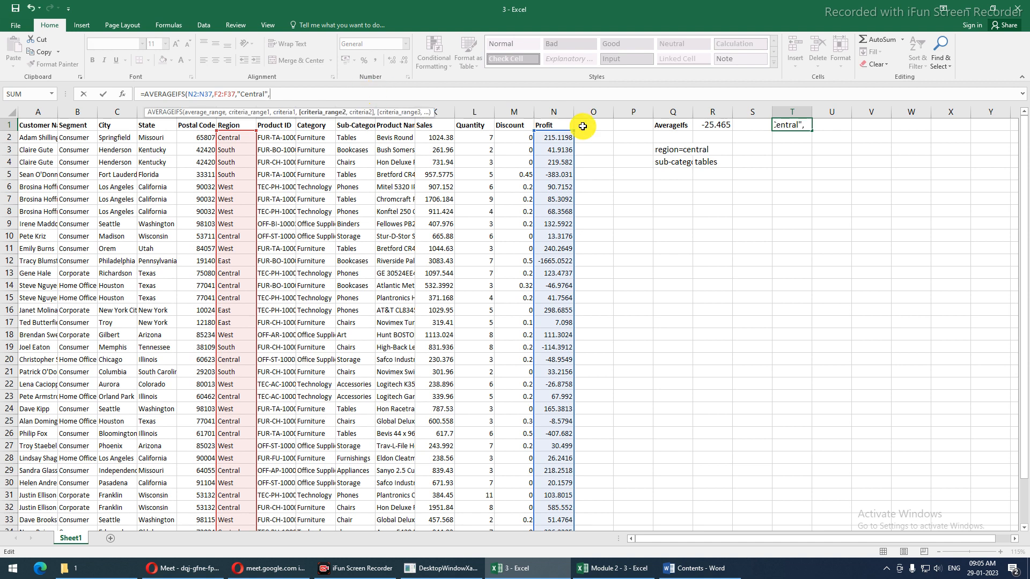
{"action": "left_click", "coordinate": [338, 138]}
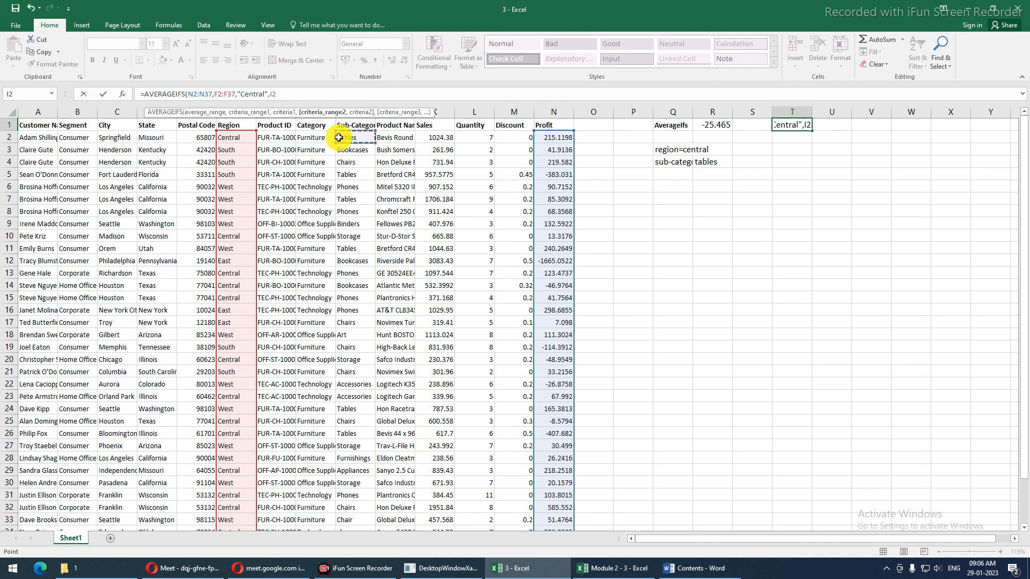
{"action": "key", "text": "ctrl+shift+Down"}
{"action": "type", "text": ","}
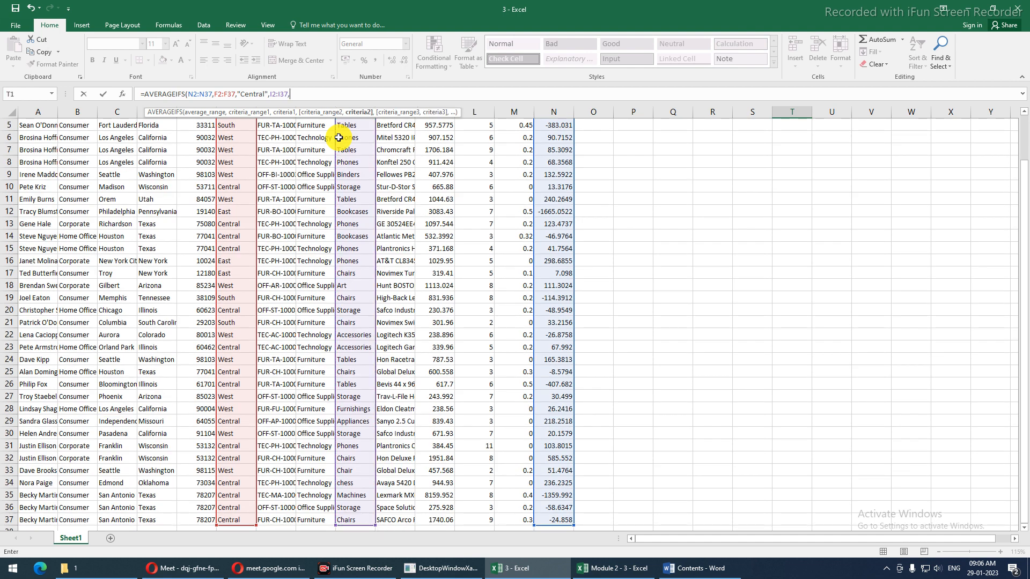
{"action": "type", "text": "\"Tables"}
{"action": "key", "text": "Return"}
Swap the "Tables" text for a reference to R4, giving -96.281
{"action": "scroll", "coordinate": [338, 138], "scroll_direction": "up", "scroll_amount": 1}
{"action": "left_click", "coordinate": [805, 124]}
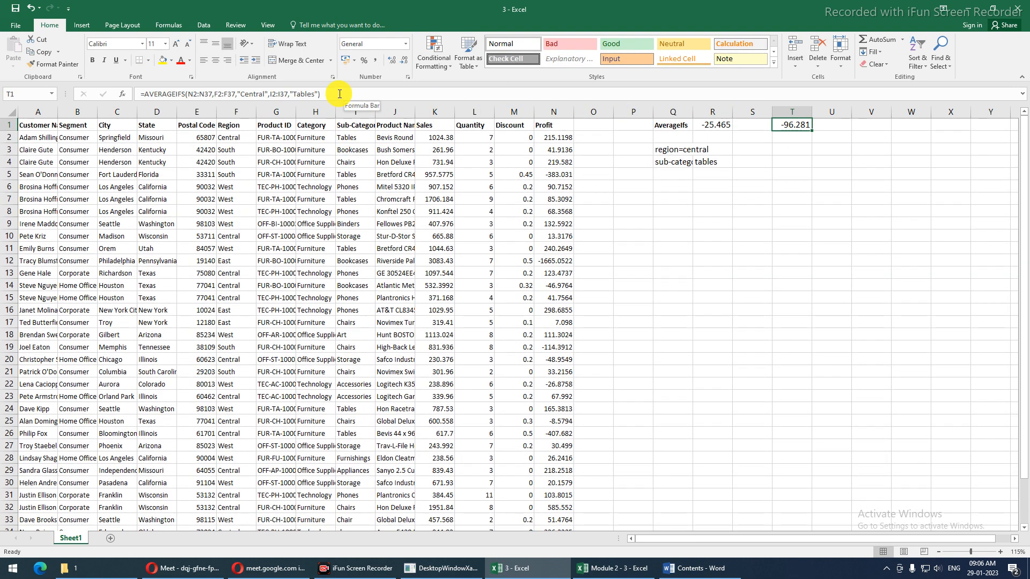
{"action": "double_click", "coordinate": [298, 94]}
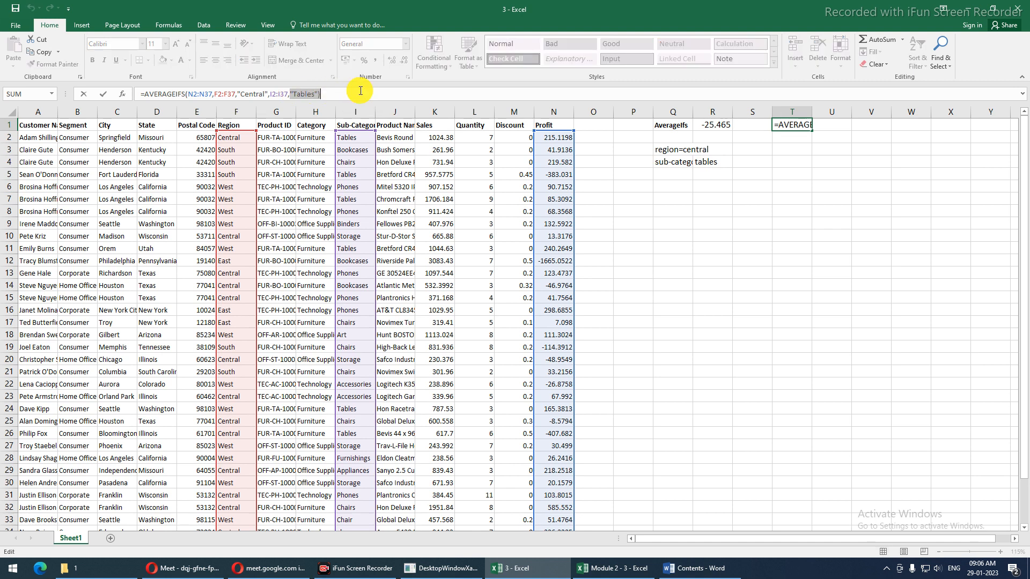
{"action": "left_click", "coordinate": [705, 162]}
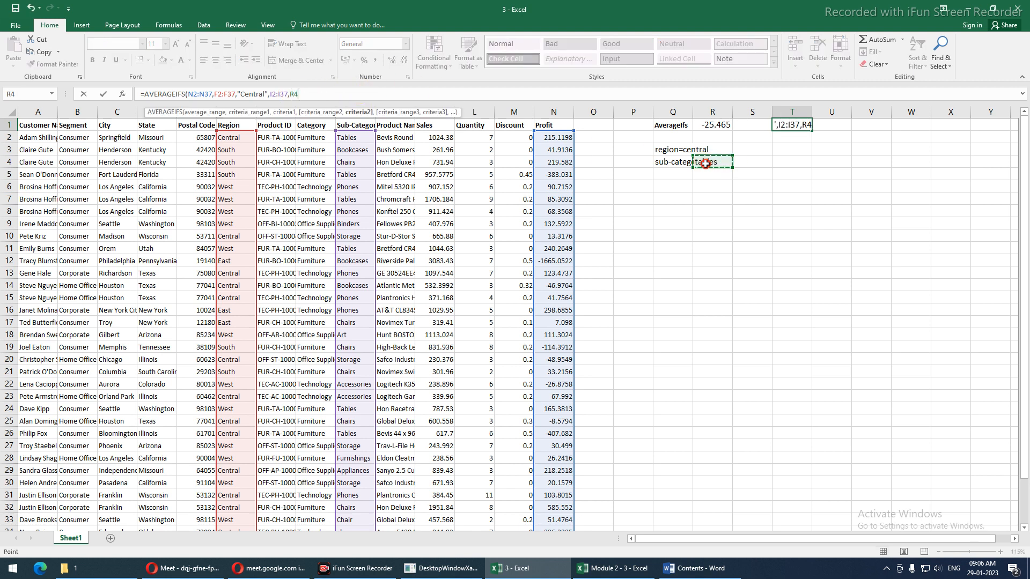
{"action": "key", "text": "ctrl+Return"}
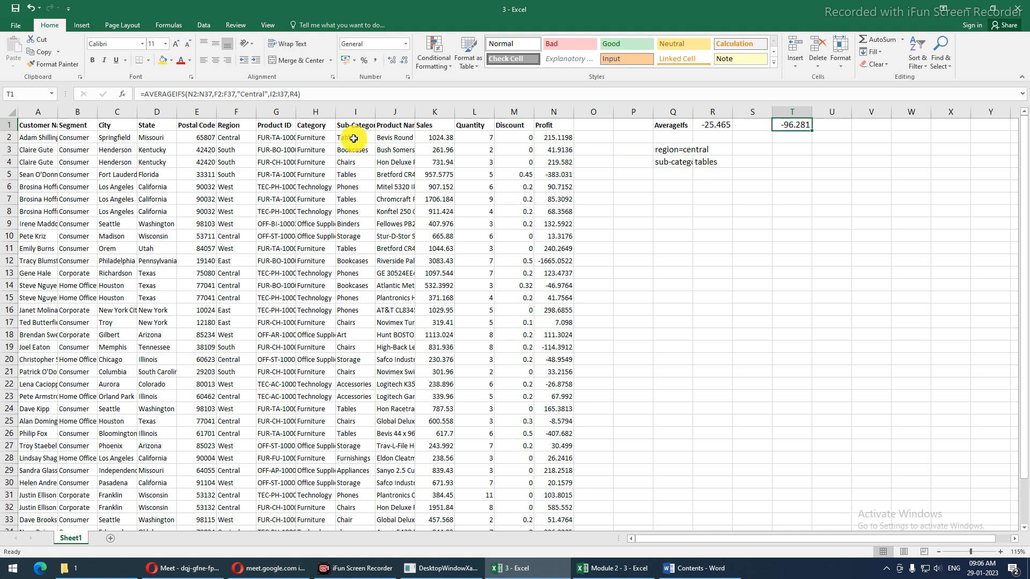
{"action": "left_click", "coordinate": [344, 125]}
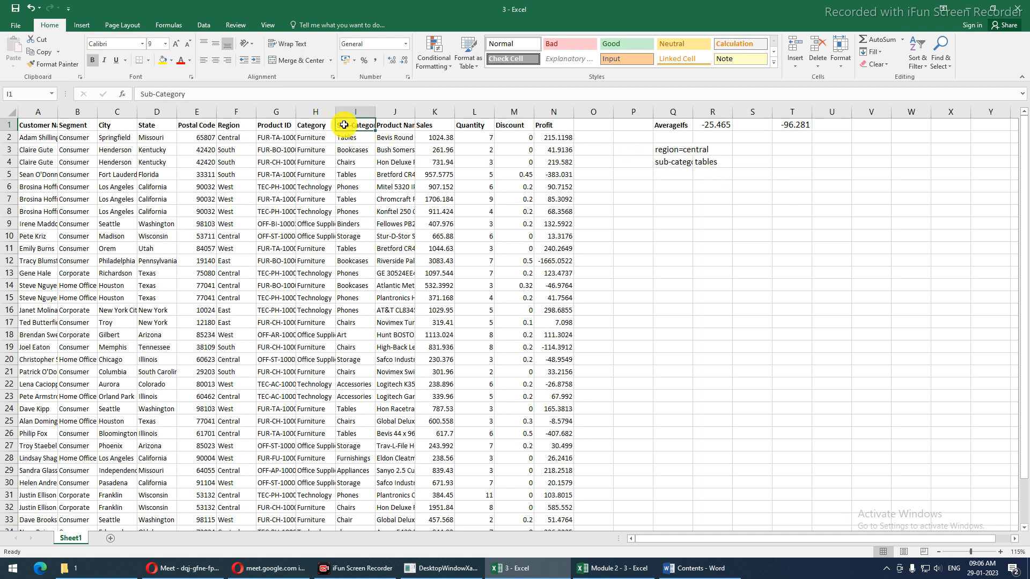
{"action": "key", "text": "ctrl+shift+l"}
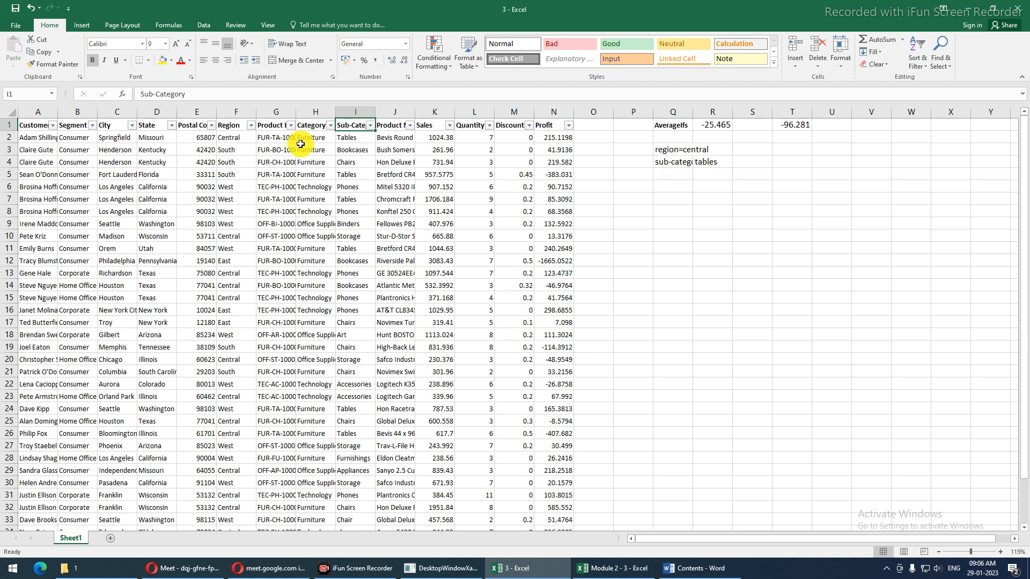
{"action": "left_click", "coordinate": [250, 125]}
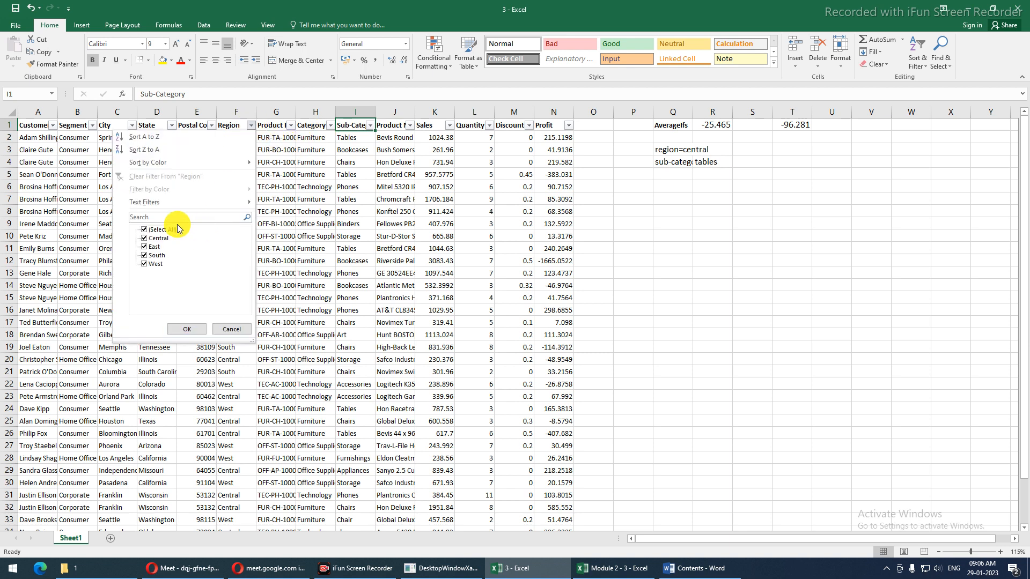
{"action": "left_click", "coordinate": [145, 229]}
{"action": "left_click", "coordinate": [143, 238]}
{"action": "left_click", "coordinate": [203, 329]}
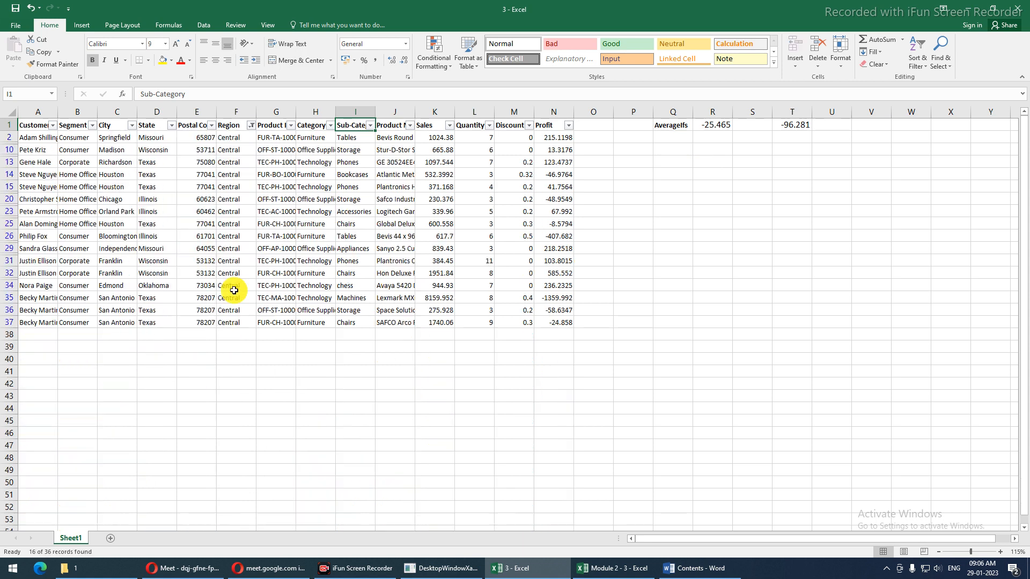
{"action": "left_click", "coordinate": [370, 126]}
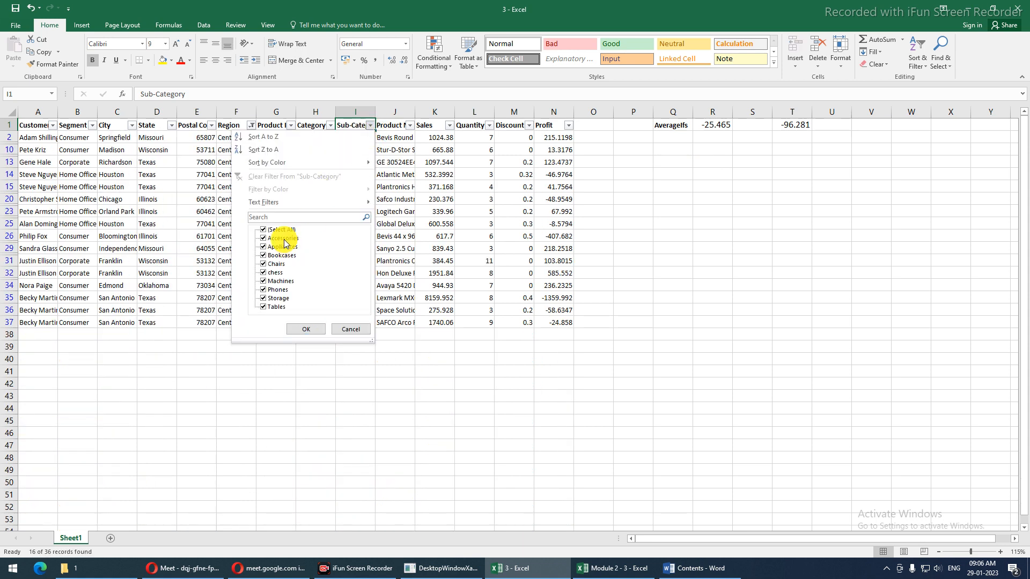
{"action": "left_click", "coordinate": [271, 215]}
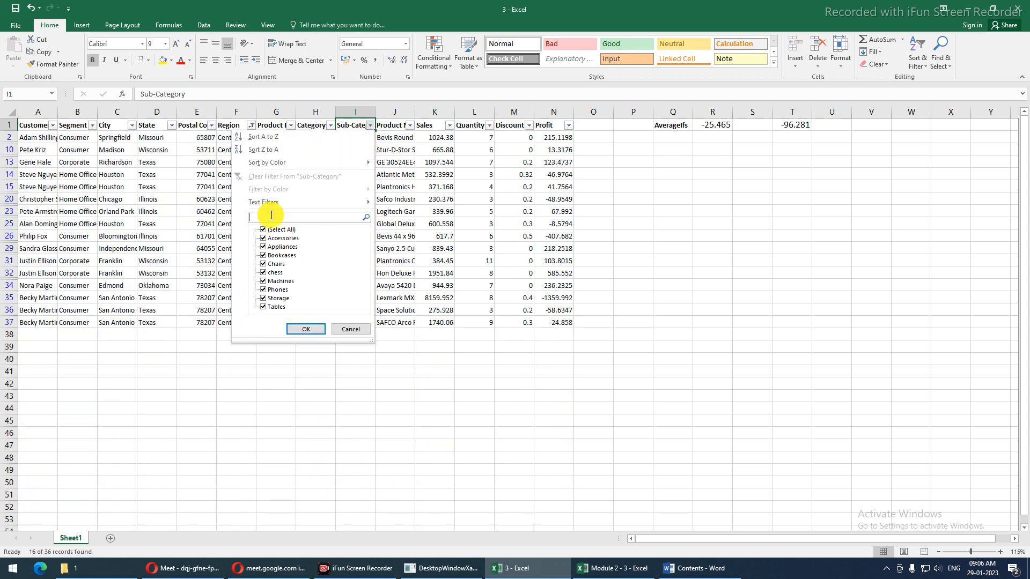
{"action": "type", "text": "ta"}
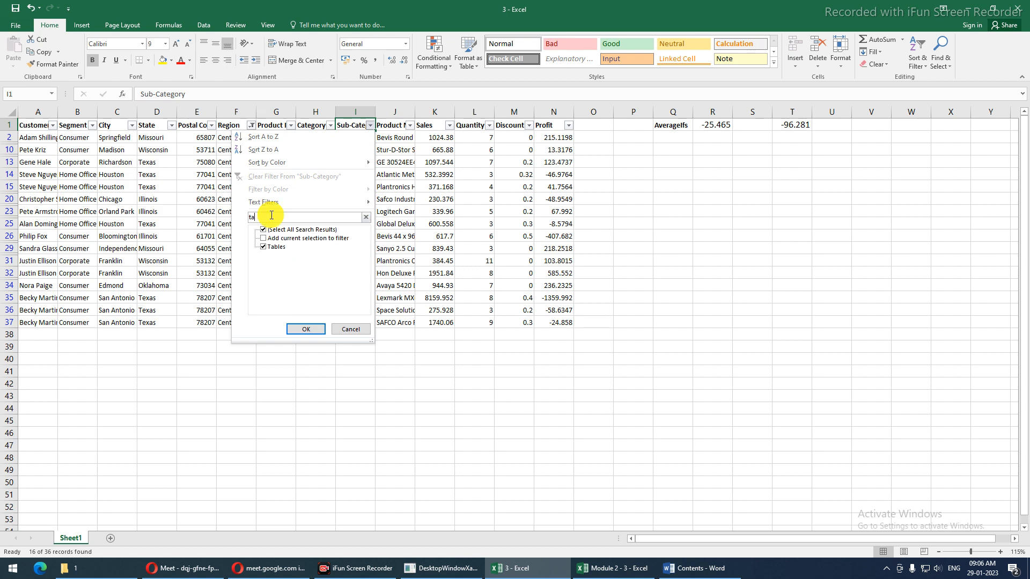
{"action": "left_click", "coordinate": [299, 328]}
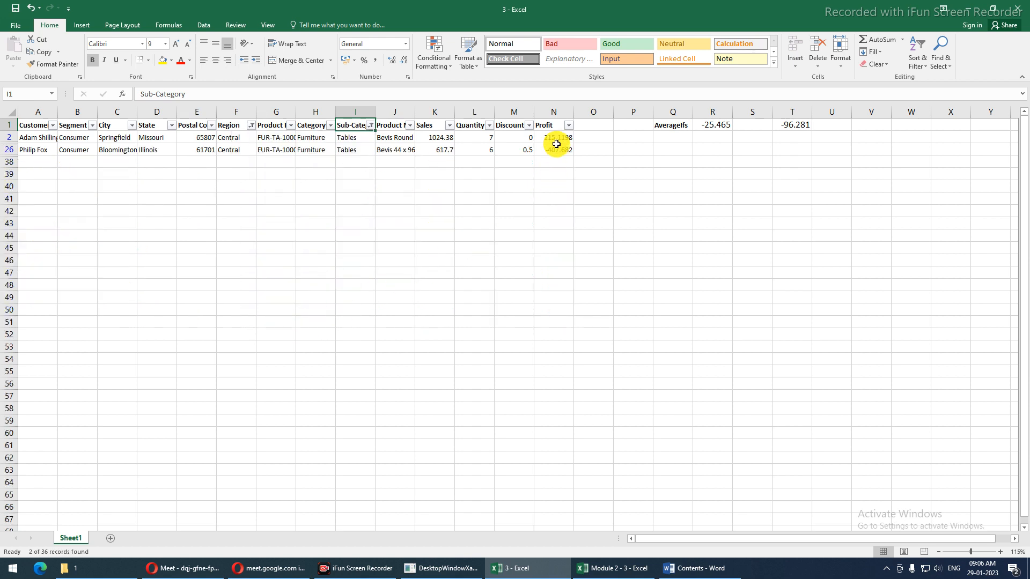
{"action": "left_click_drag", "start_coordinate": [556, 144], "coordinate": [556, 150]}
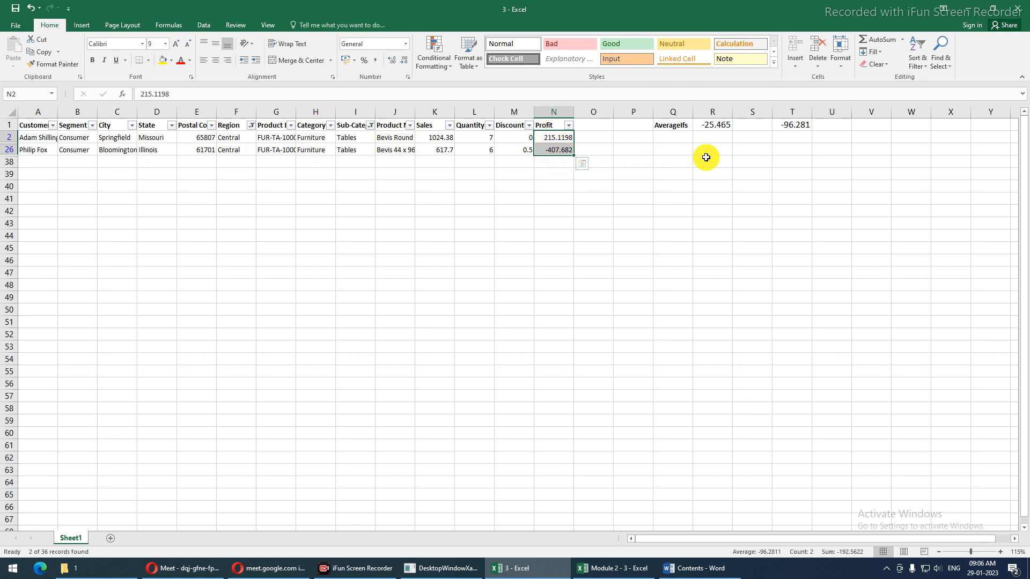
{"action": "left_click", "coordinate": [809, 128]}
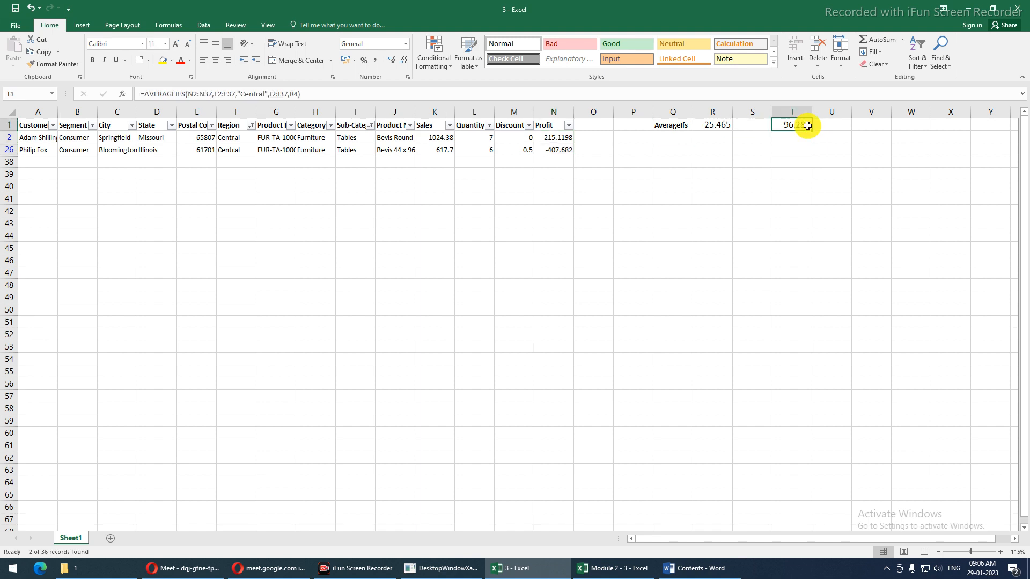
{"action": "left_click", "coordinate": [498, 136]}
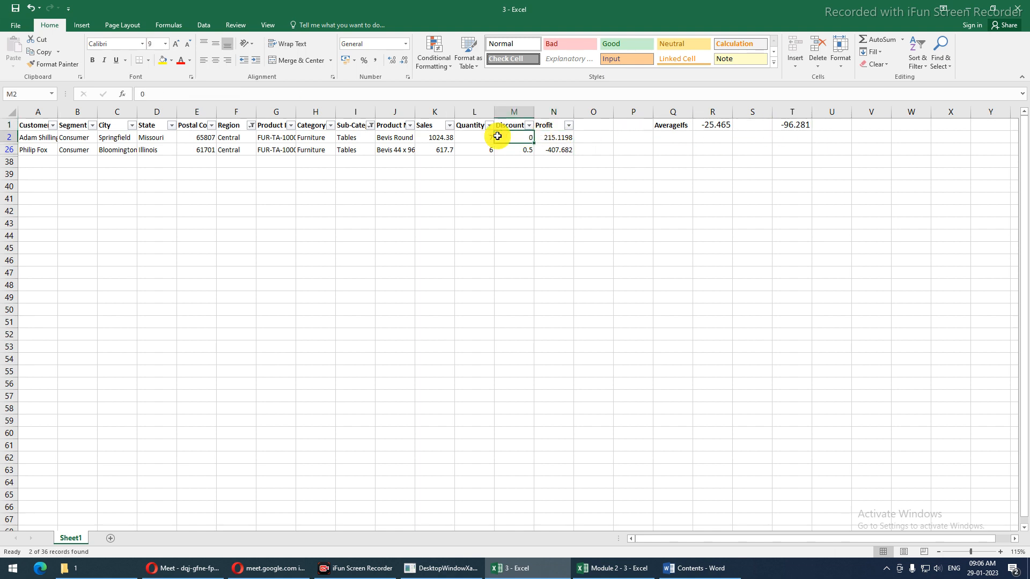
{"action": "key", "text": "ctrl+shift+l"}
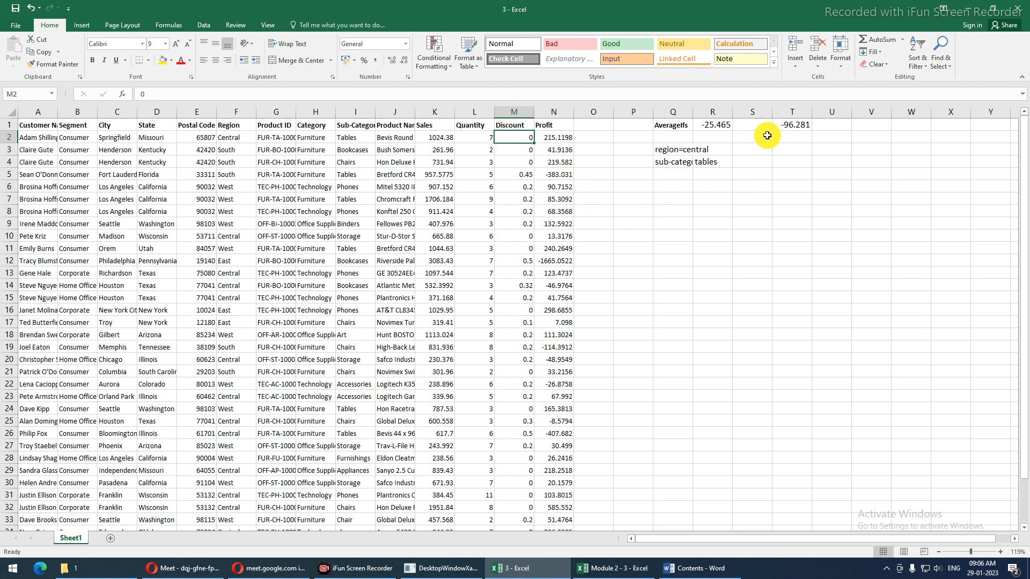
Enter Region and Subcategory headings in Q6:R6 with a first Central / Chairs criteria row
{"action": "left_click", "coordinate": [677, 189]}
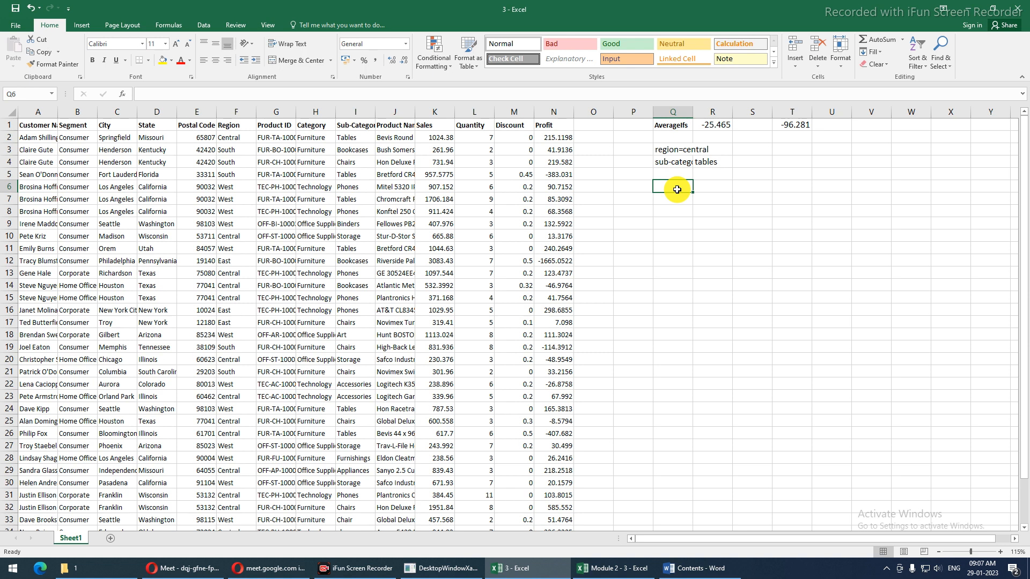
{"action": "type", "text": "Regui"}
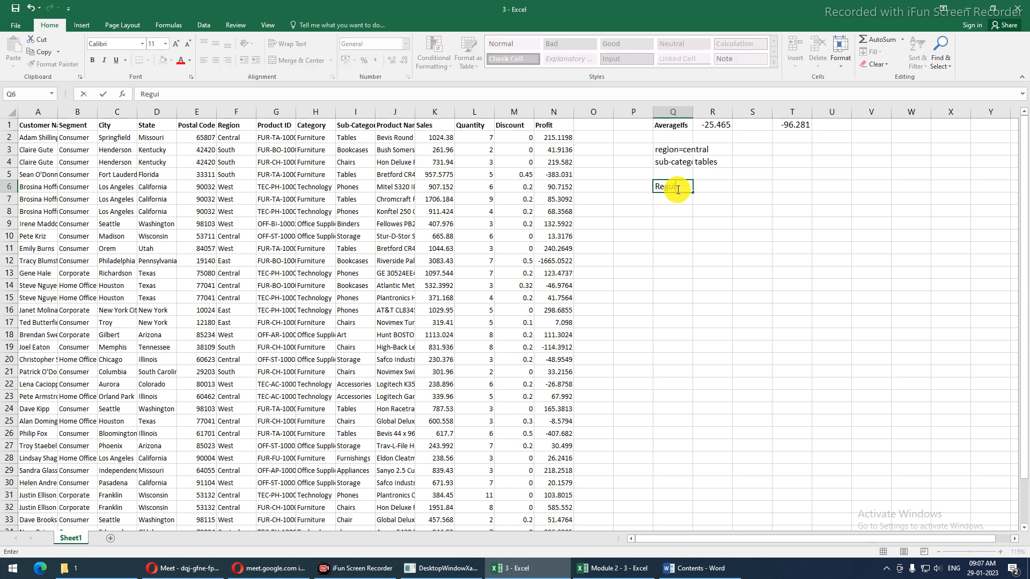
{"action": "key", "text": "BackSpace"}
{"action": "key", "text": "BackSpace"}
{"action": "type", "text": "ion"}
{"action": "key", "text": "Tab"}
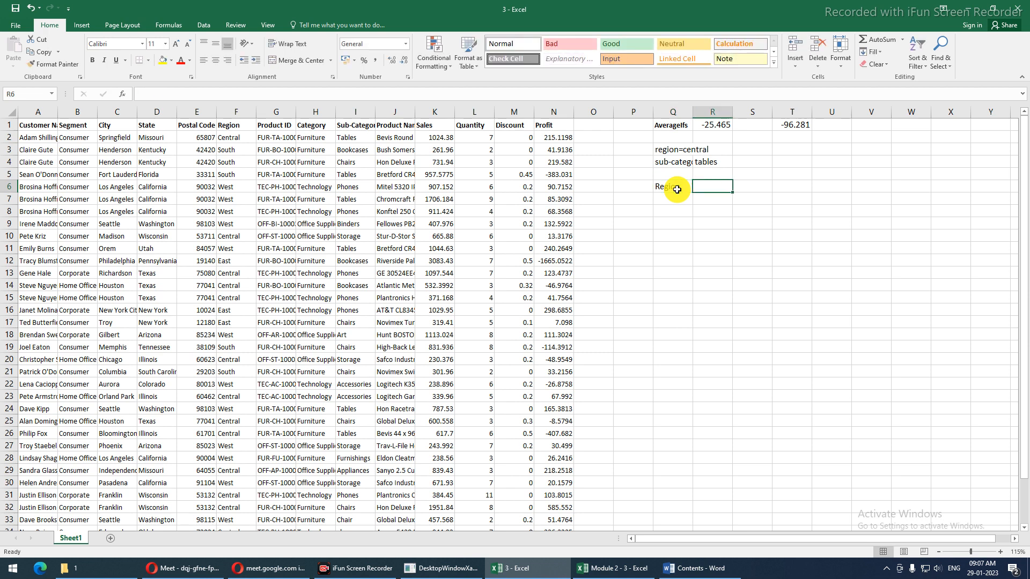
{"action": "type", "text": "C"}
{"action": "key", "text": "BackSpace"}
{"action": "type", "text": "Subcategory"}
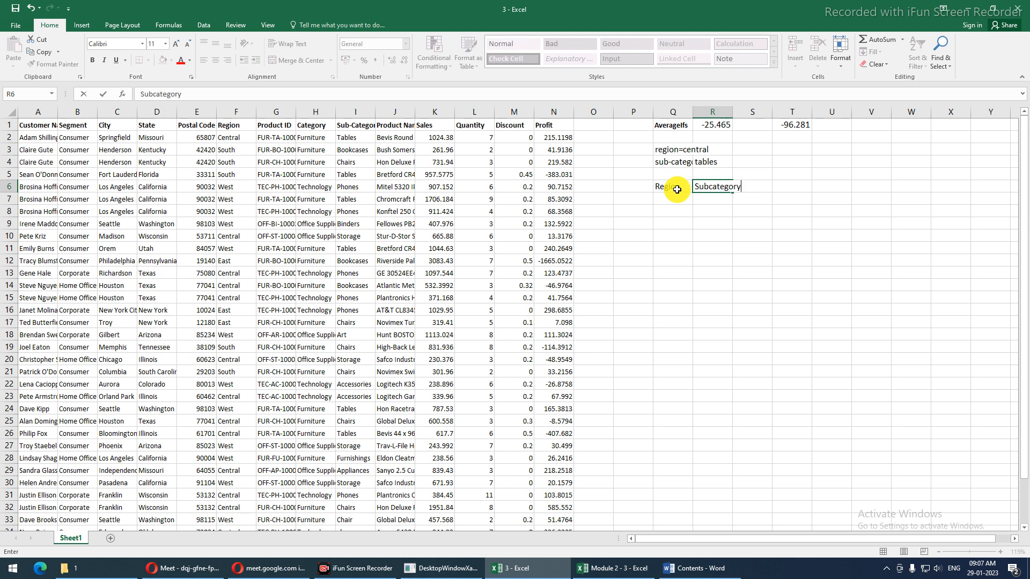
{"action": "key", "text": "Return"}
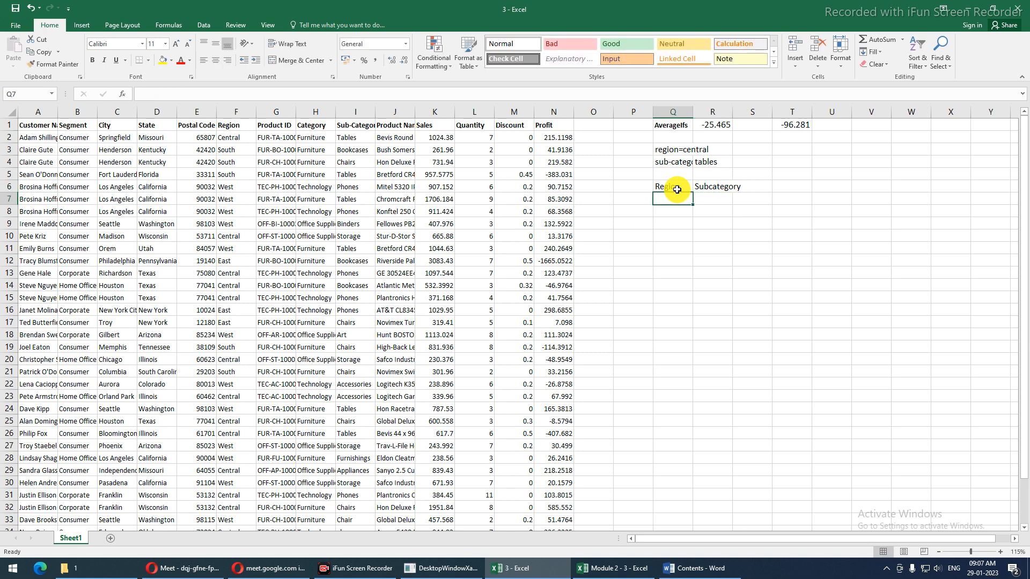
{"action": "type", "text": "Central"}
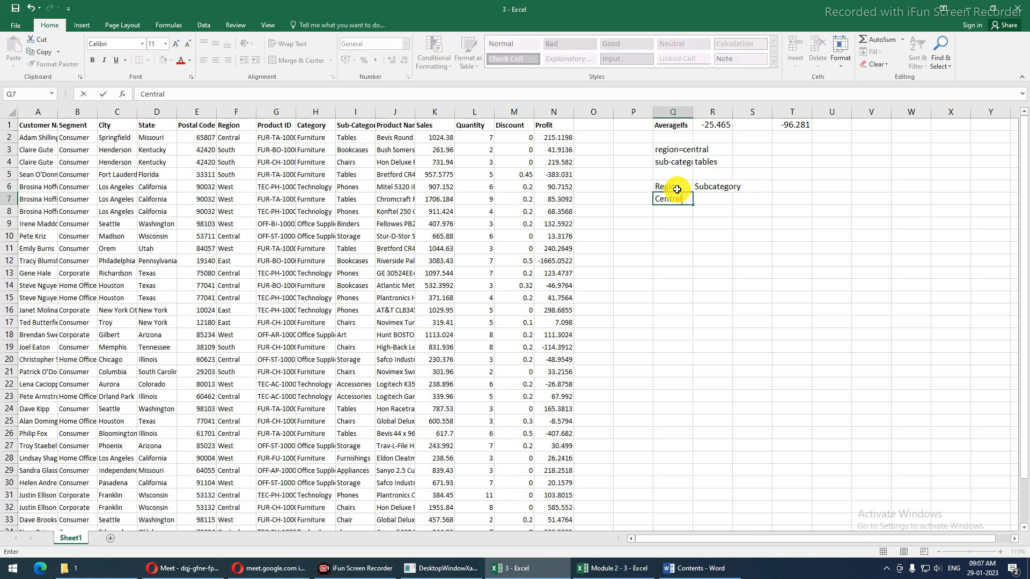
{"action": "key", "text": "Tab"}
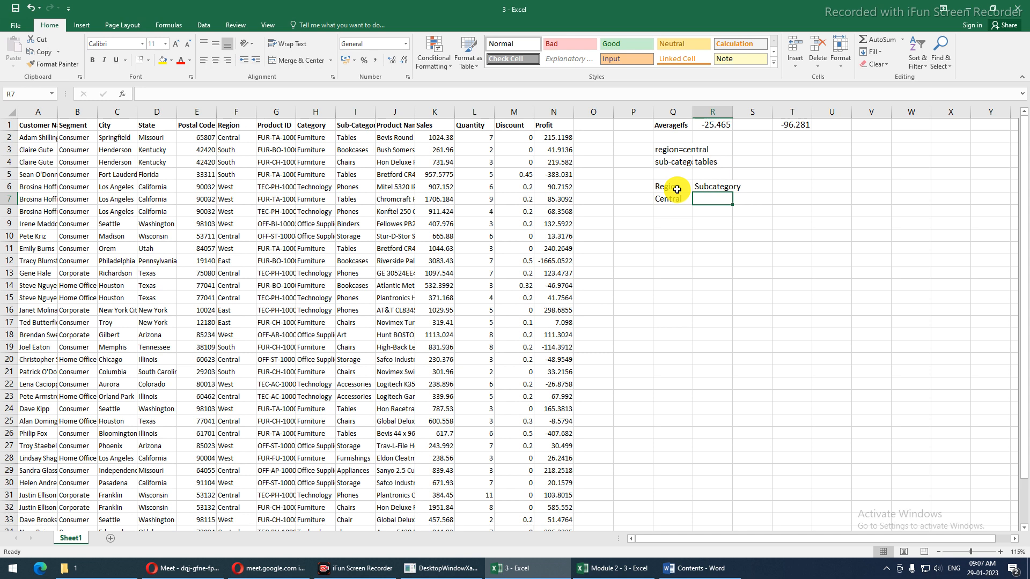
{"action": "type", "text": "Chairs"}
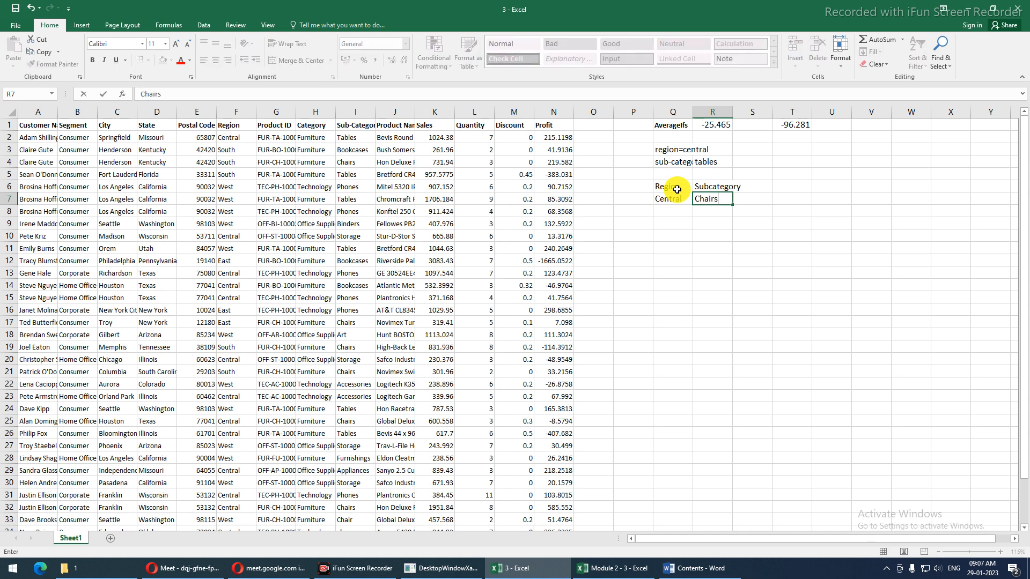
{"action": "key", "text": "Return"}
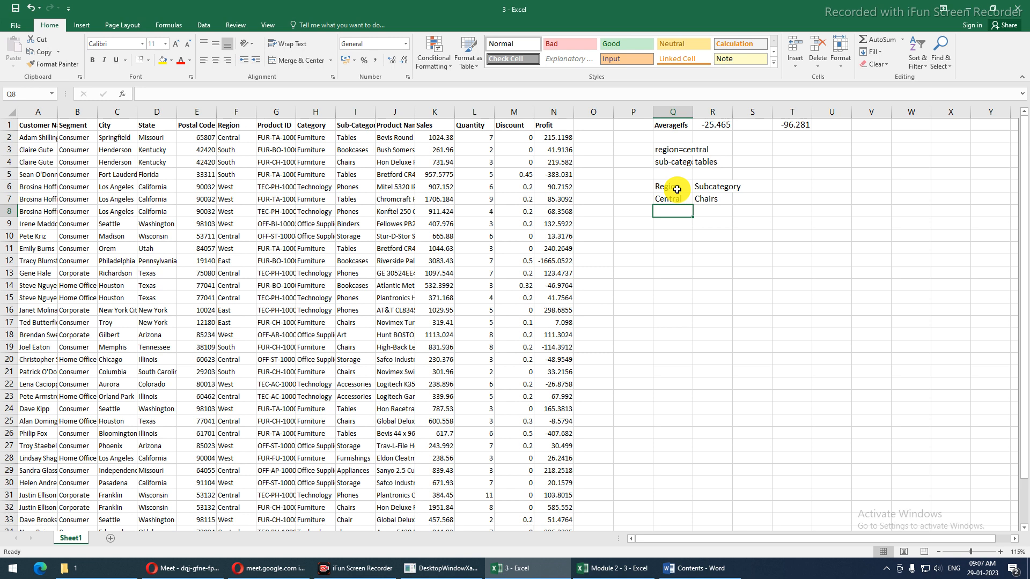
Fill Q8:R9 with the Central / Tables and East / Tables criteria rows
{"action": "type", "text": "Central"}
{"action": "key", "text": "Tab"}
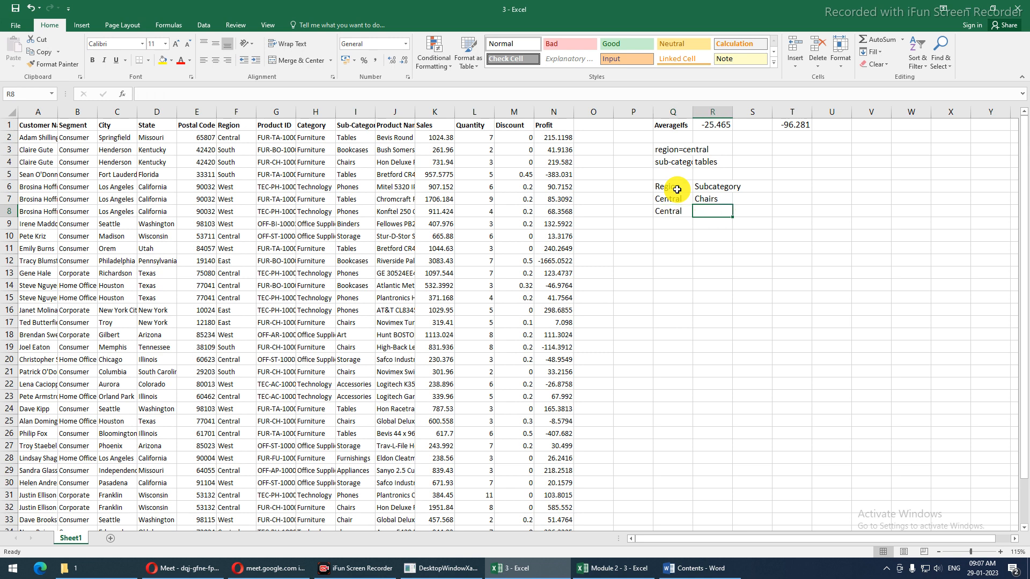
{"action": "type", "text": "T"}
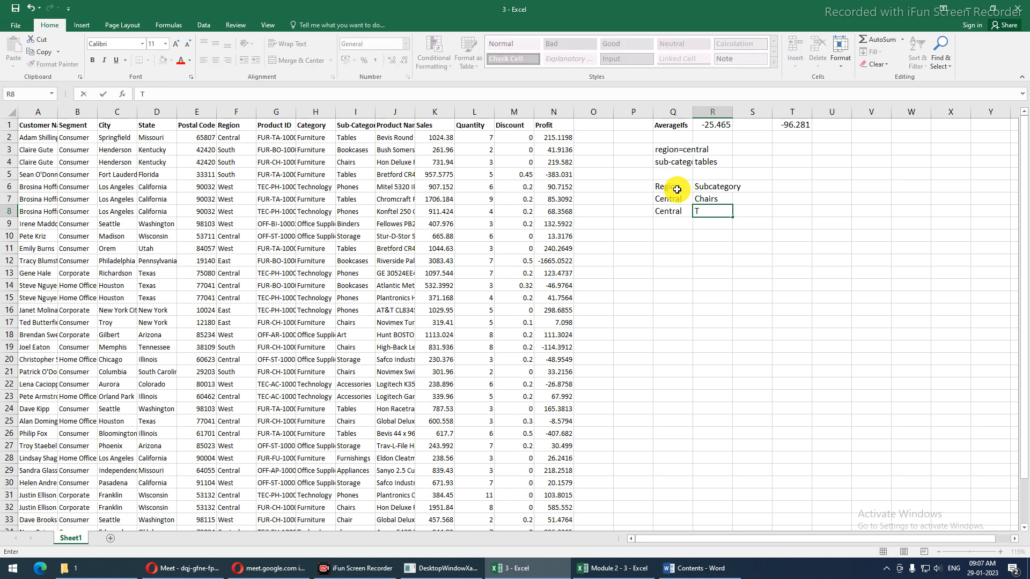
{"action": "type", "text": "ables"}
{"action": "key", "text": "Left"}
{"action": "key", "text": "Down"}
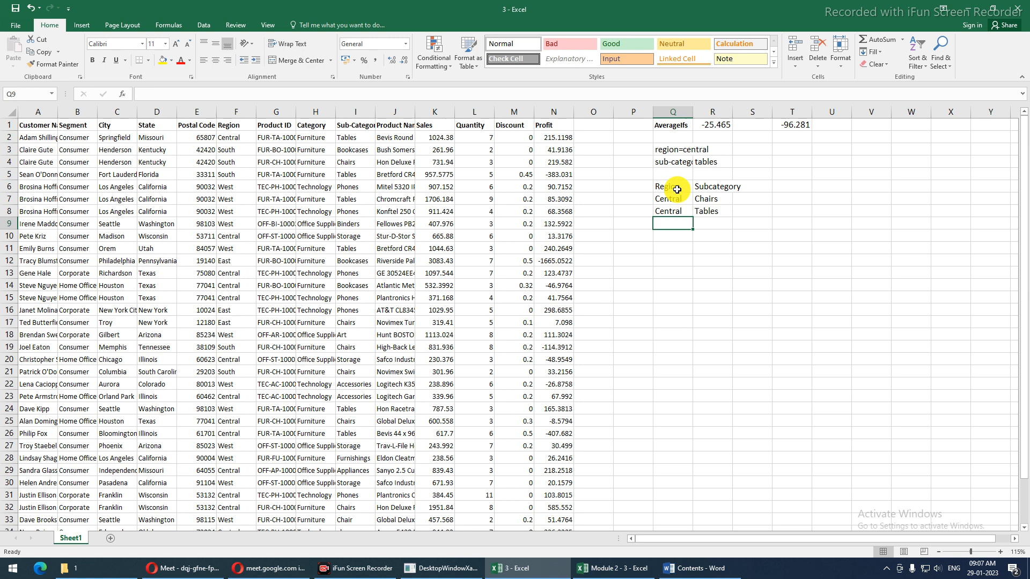
{"action": "type", "text": "East"}
{"action": "key", "text": "Tab"}
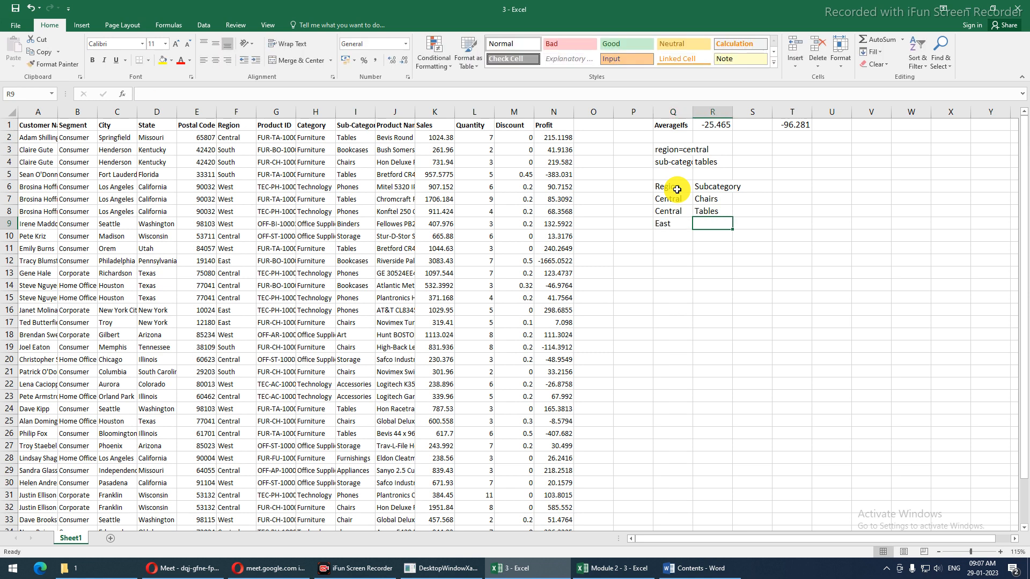
{"action": "type", "text": "Tables"}
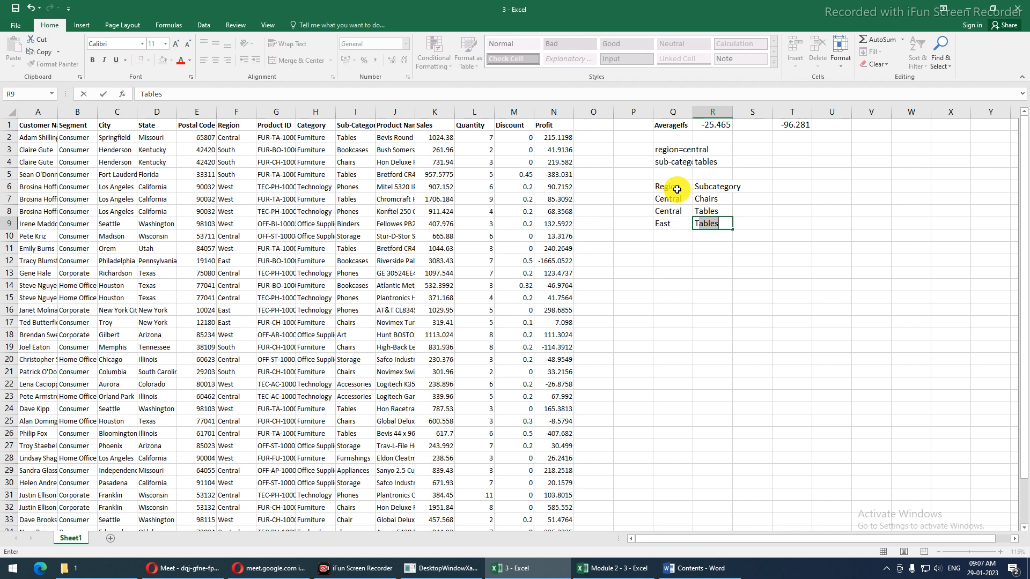
{"action": "key", "text": "Tab"}
{"action": "key", "text": "Up"}
{"action": "key", "text": "Up"}
{"action": "key", "text": "Up"}
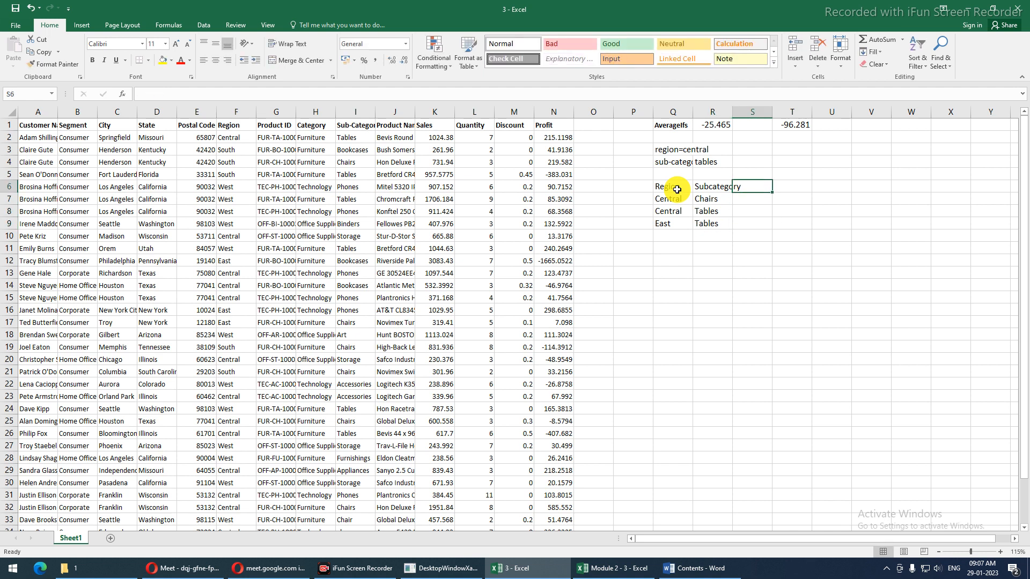
Type the Profit>100 heading in T6
{"action": "key", "text": "Right"}
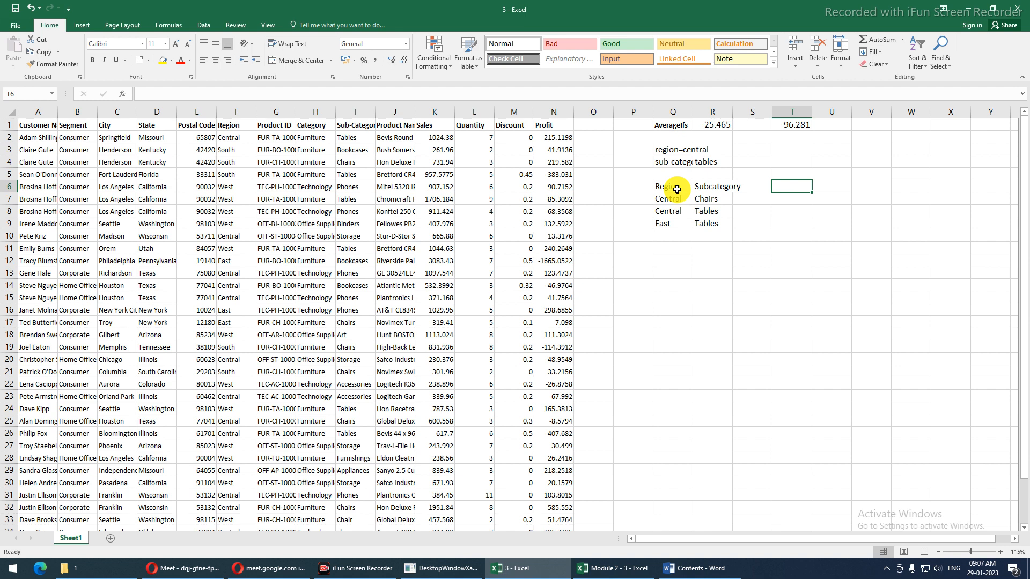
{"action": "type", "text": "Profit"}
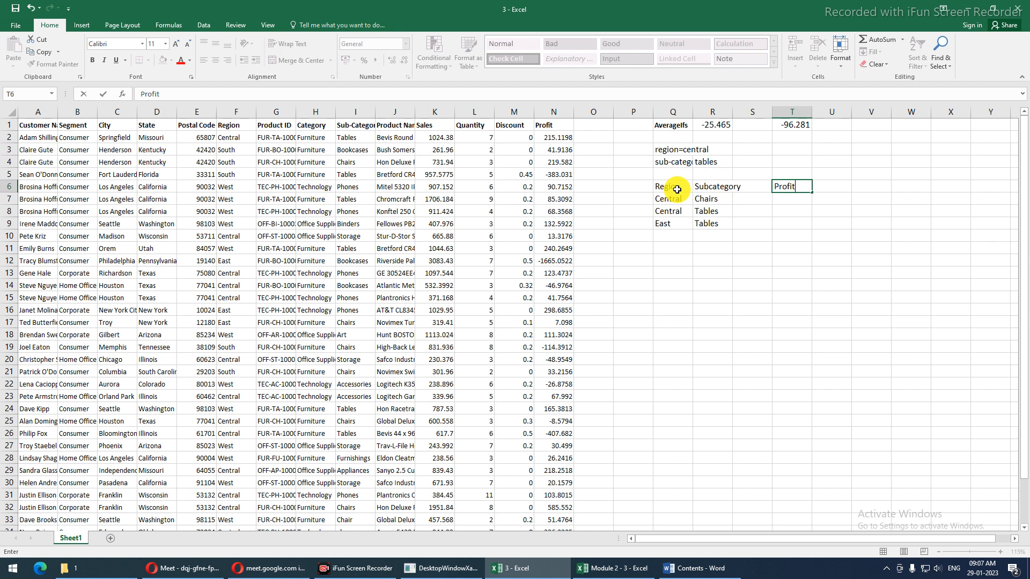
{"action": "type", "text": ">100"}
{"action": "key", "text": "Return"}
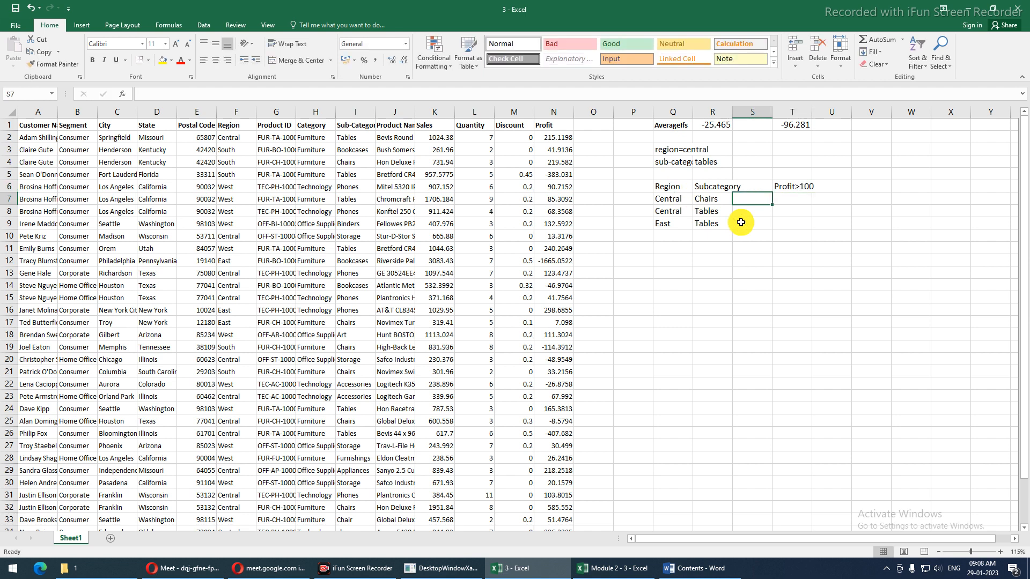
Widen column T so the value -96.2811 displays fully
{"action": "left_click", "coordinate": [793, 186]}
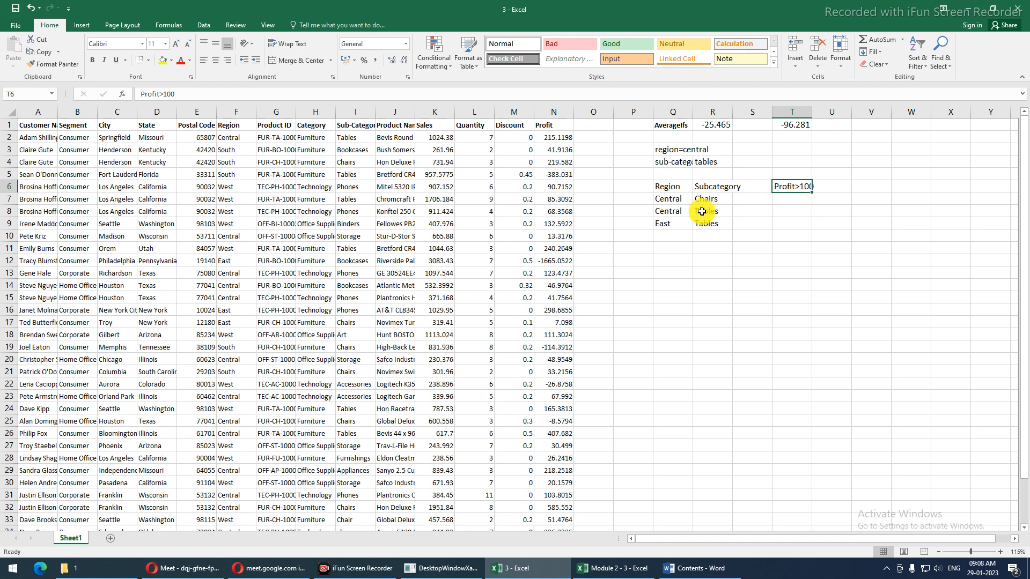
{"action": "left_click_drag", "start_coordinate": [673, 200], "coordinate": [701, 223]}
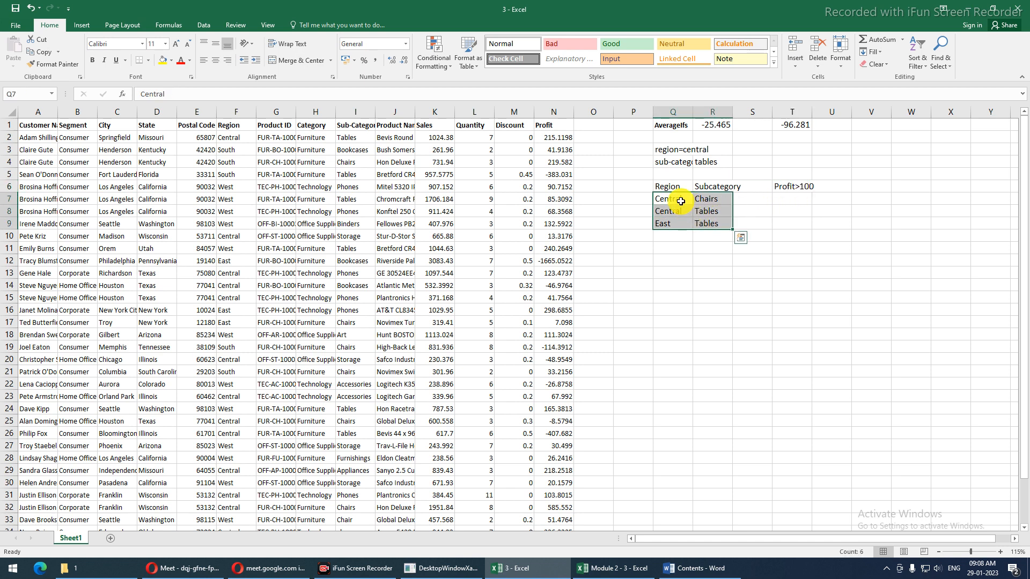
{"action": "left_click", "coordinate": [798, 188]}
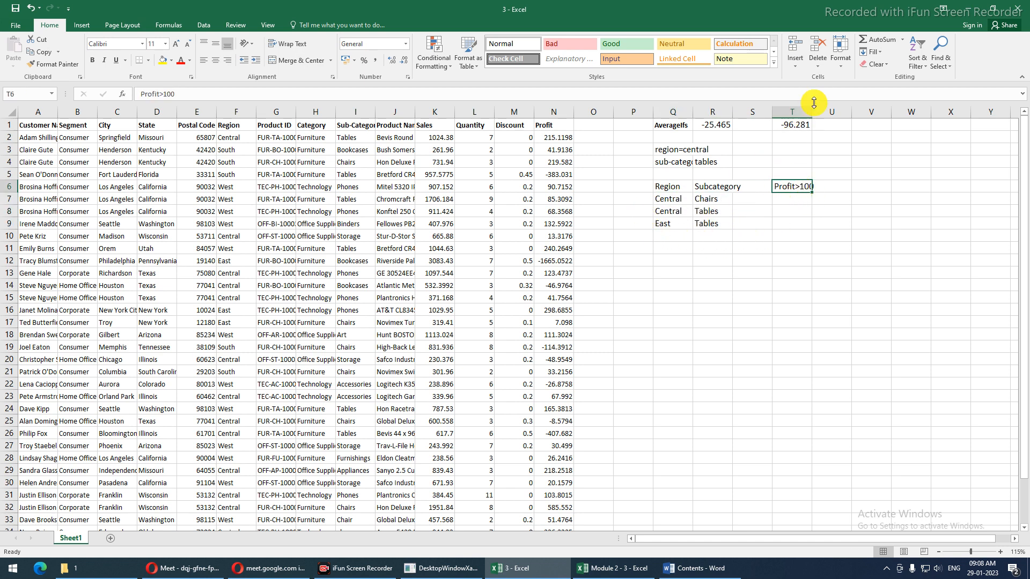
{"action": "left_click_drag", "start_coordinate": [811, 111], "coordinate": [816, 111]}
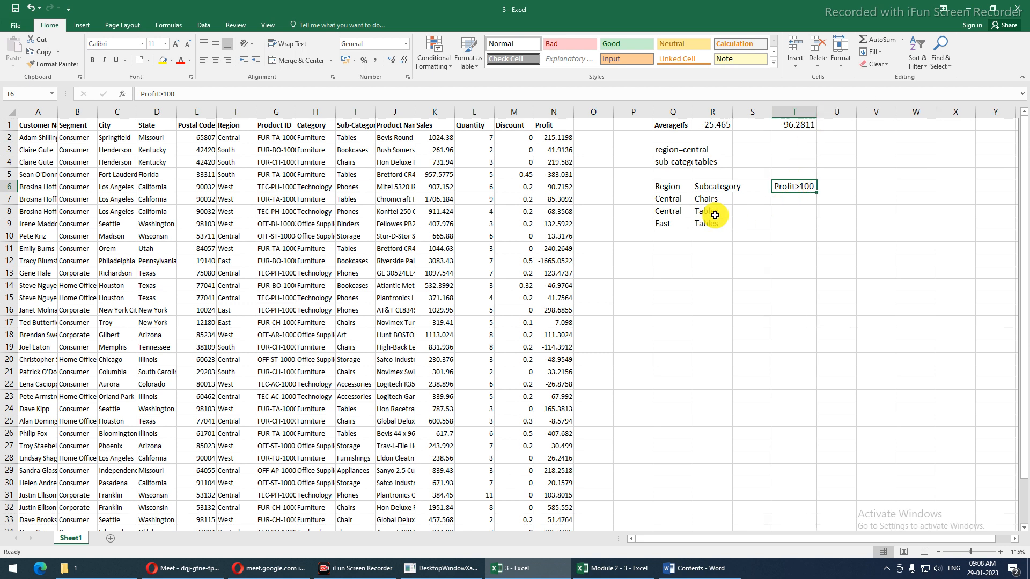
{"action": "left_click_drag", "start_coordinate": [667, 200], "coordinate": [701, 224]}
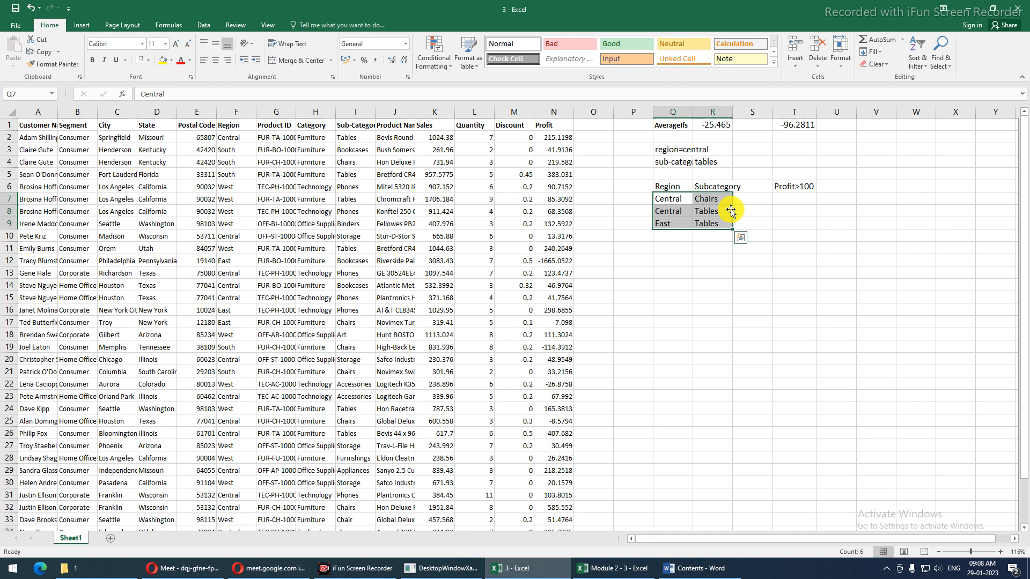
{"action": "left_click", "coordinate": [745, 200]}
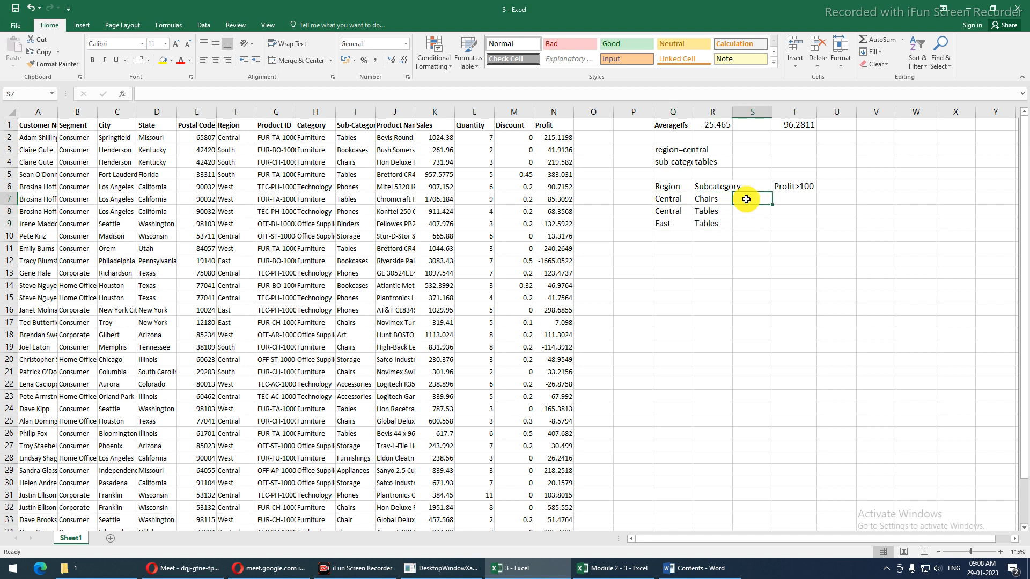
Start an AVERAGEIFS formula in S7 averaging the absolute Profit range $N$2:$N$37
{"action": "type", "text": "="}
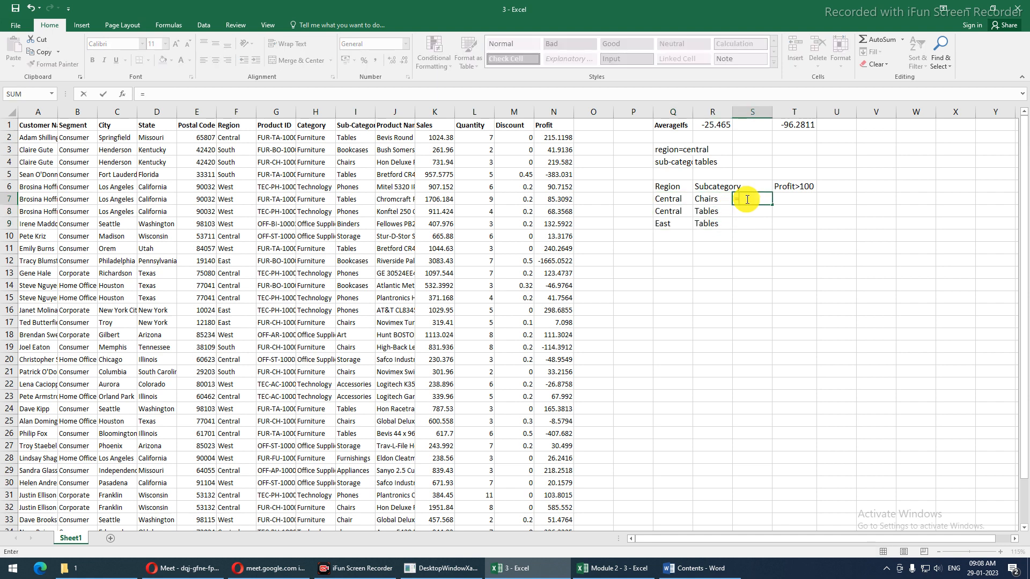
{"action": "type", "text": "avera"}
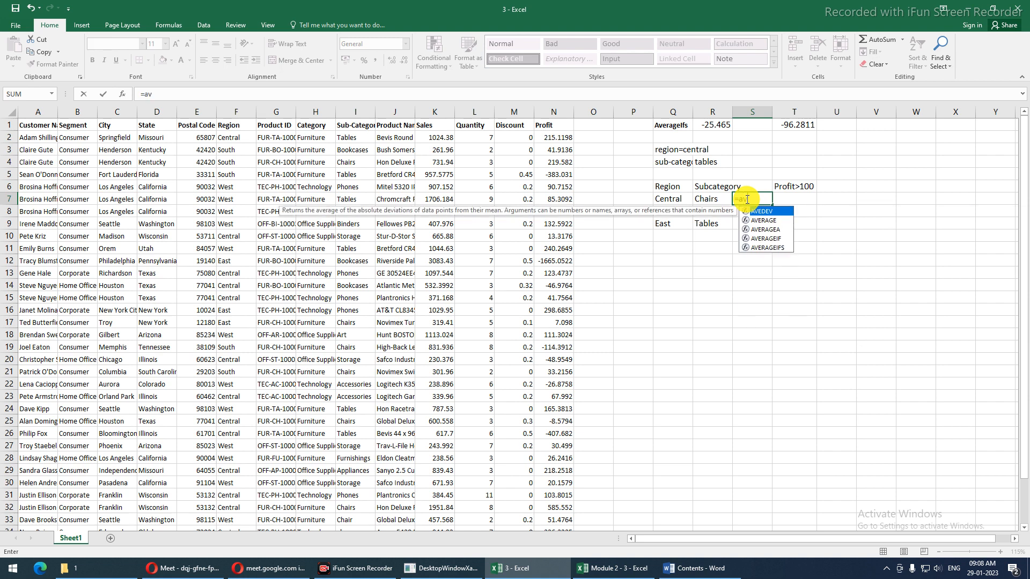
{"action": "key", "text": "Down"}
{"action": "key", "text": "Down"}
{"action": "key", "text": "Down"}
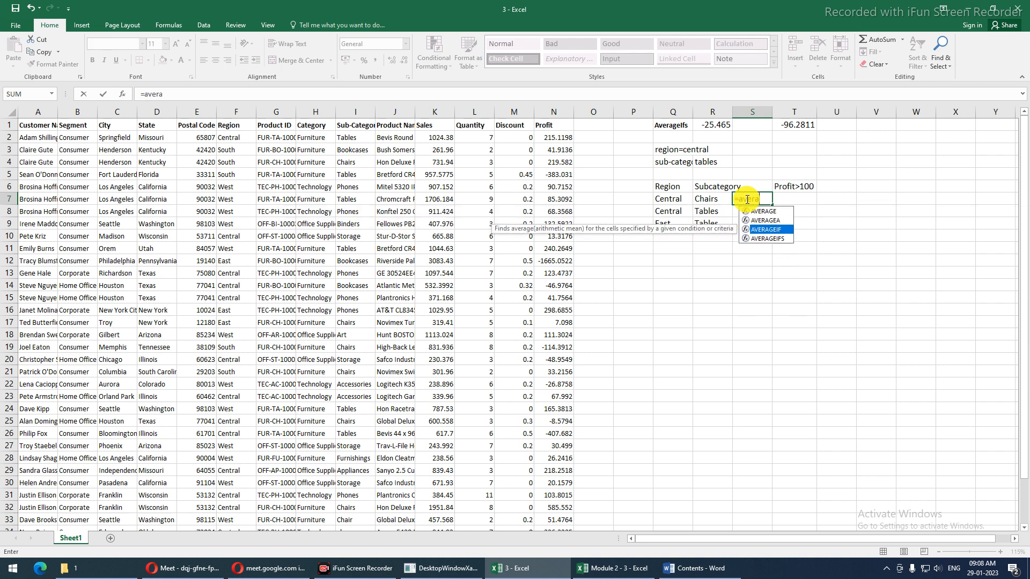
{"action": "key", "text": "Tab"}
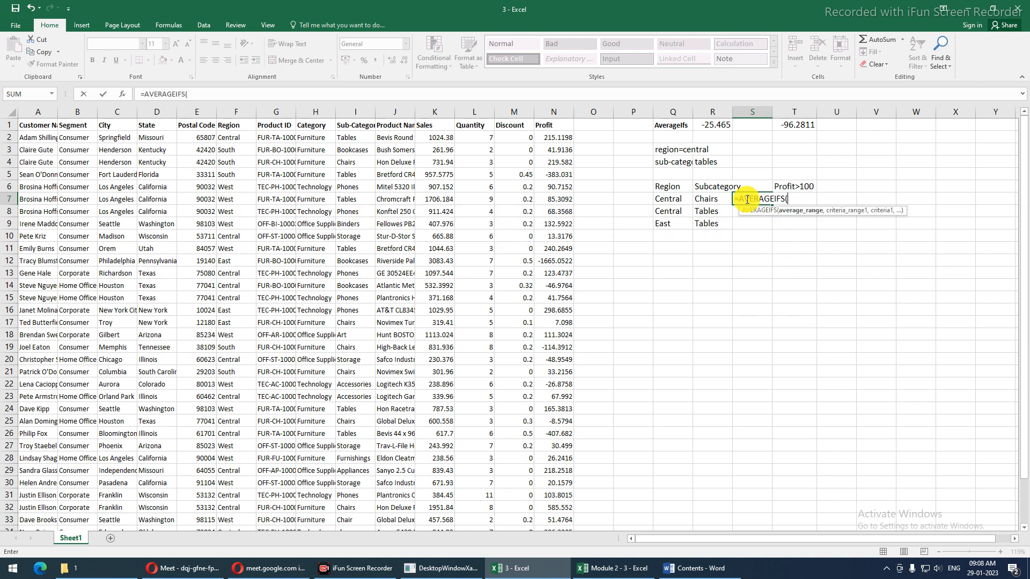
{"action": "left_click", "coordinate": [561, 138]}
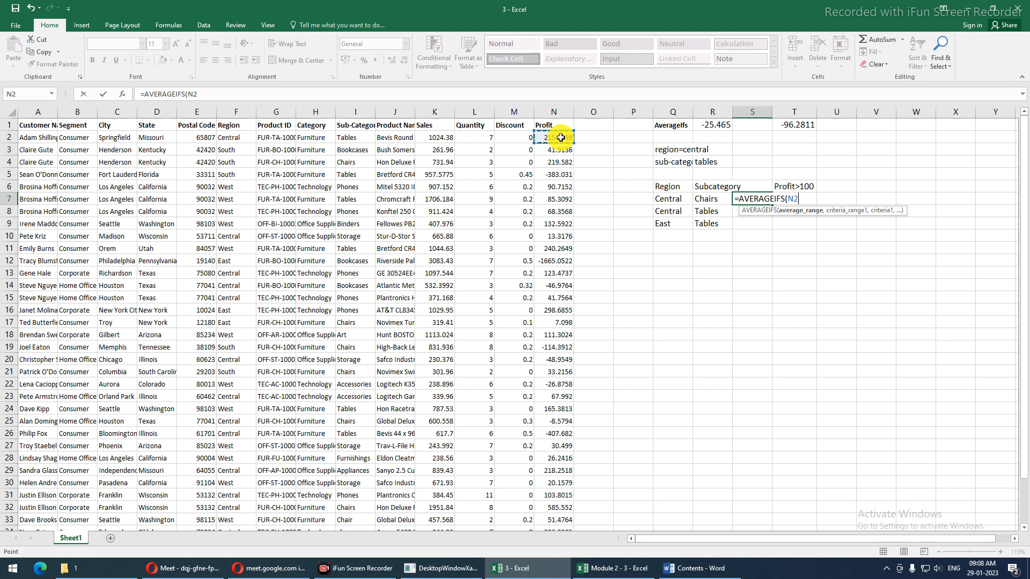
{"action": "key", "text": "ctrl+shift+Down"}
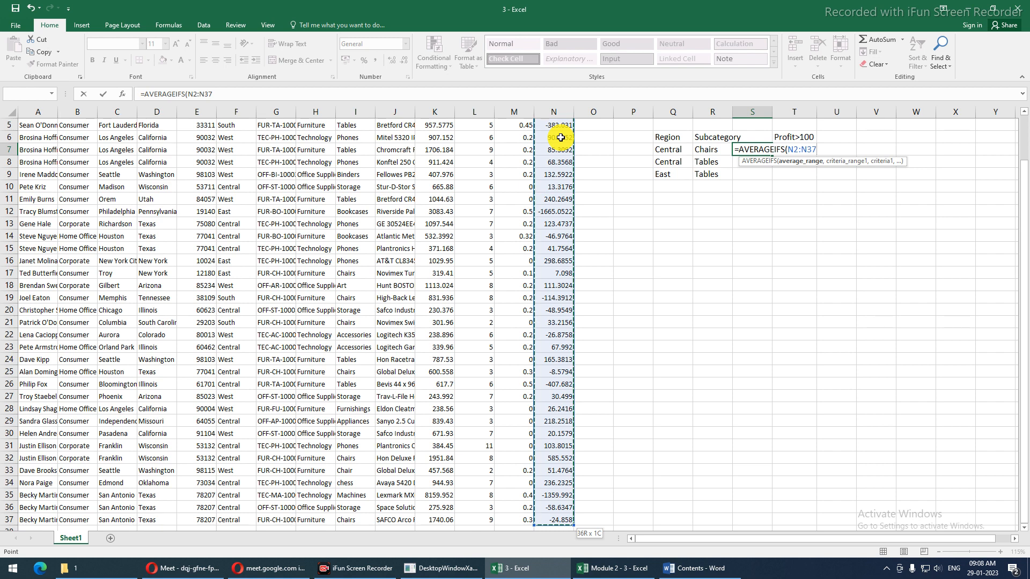
{"action": "key", "text": "F4"}
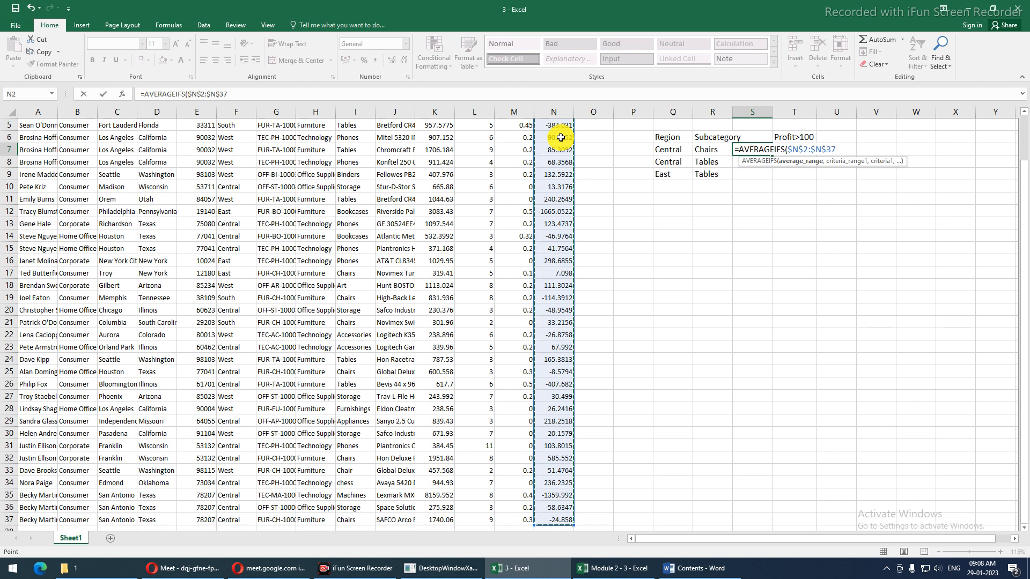
Add $F$2:$F$37 as the Region criteria range, matched against Central in Q7
{"action": "type", "text": ","}
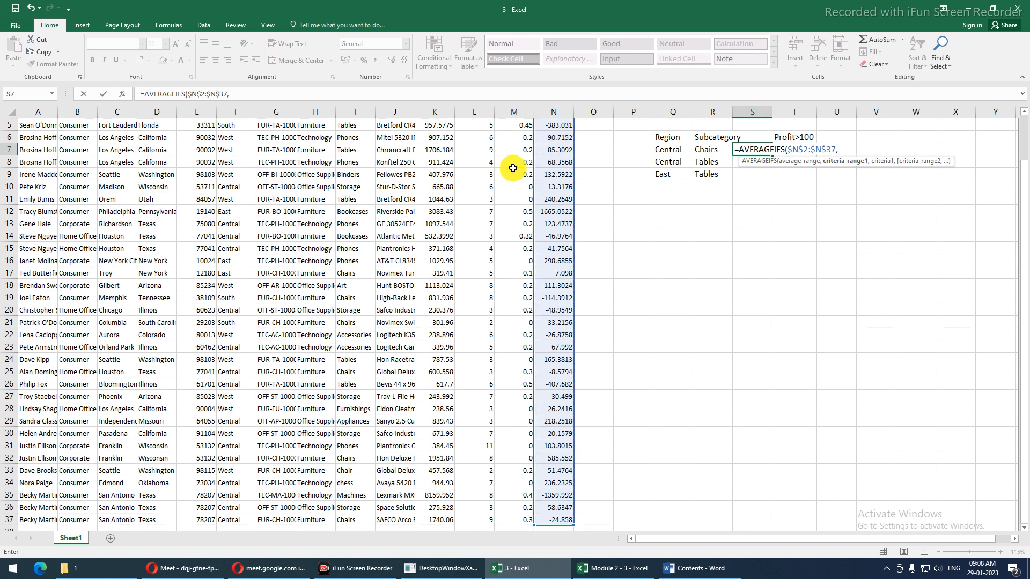
{"action": "left_click", "coordinate": [236, 250]}
{"action": "key", "text": "ctrl+Down"}
{"action": "key", "text": "ctrl+shift+Up"}
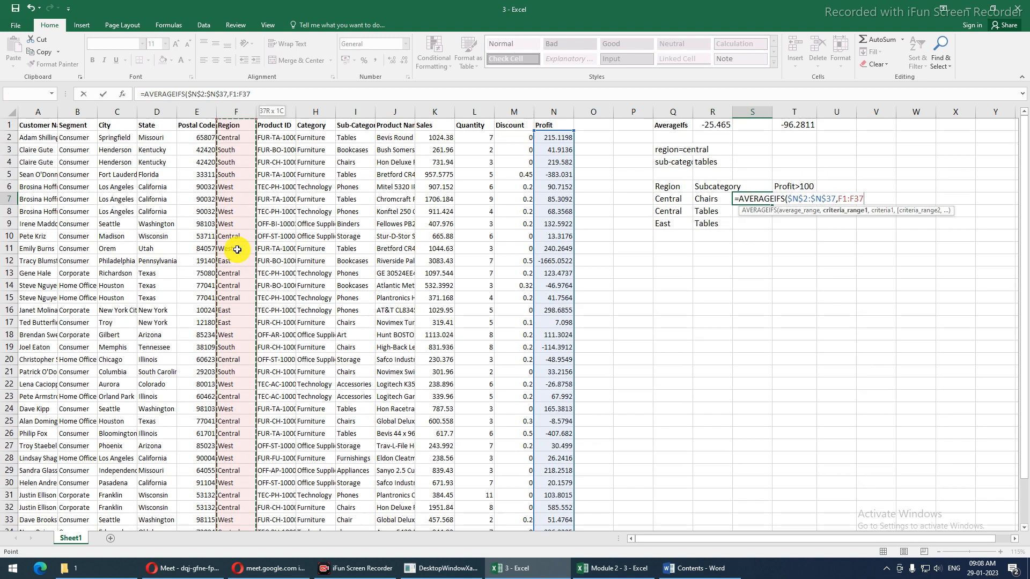
{"action": "key", "text": "F4"}
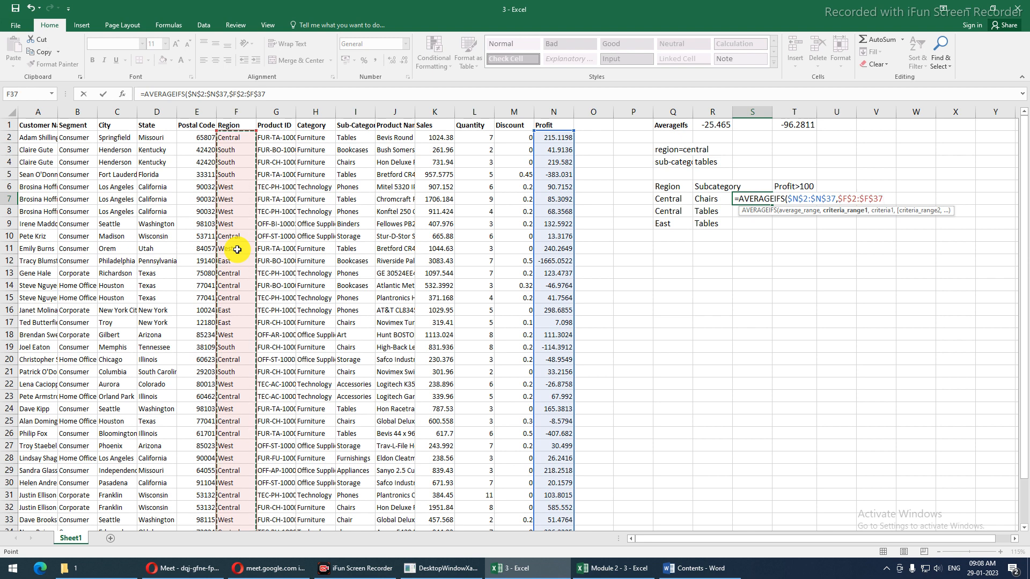
{"action": "type", "text": ","}
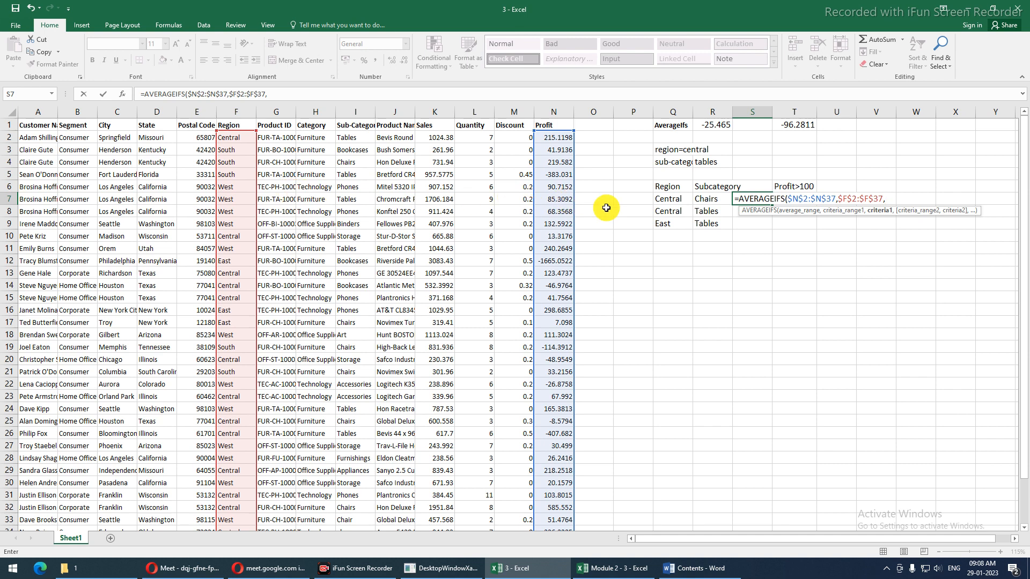
{"action": "left_click", "coordinate": [663, 199]}
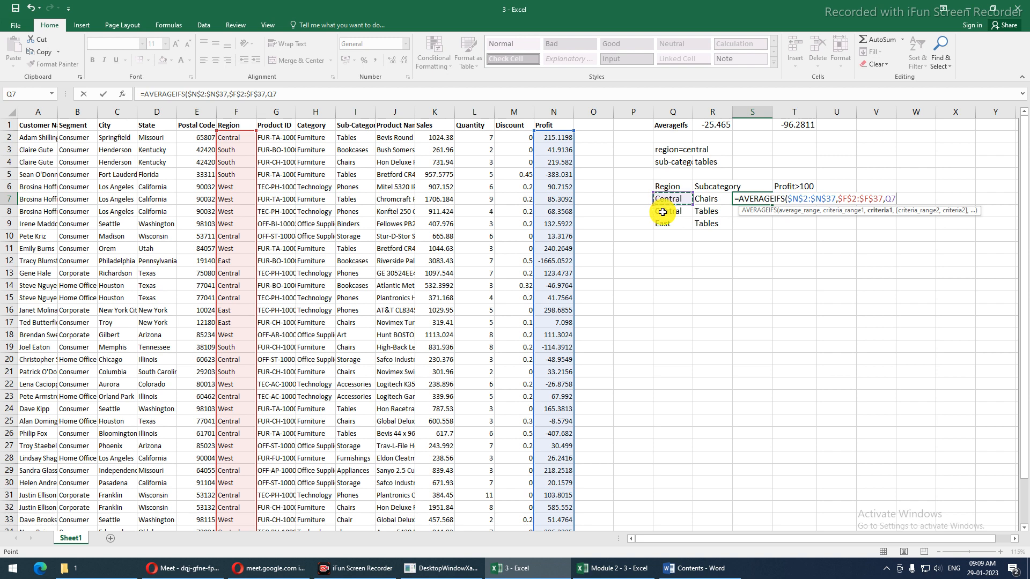
Add $I$2:$I$37 as the Sub-Category criteria range, matched against Chairs in R7
{"action": "type", "text": ","}
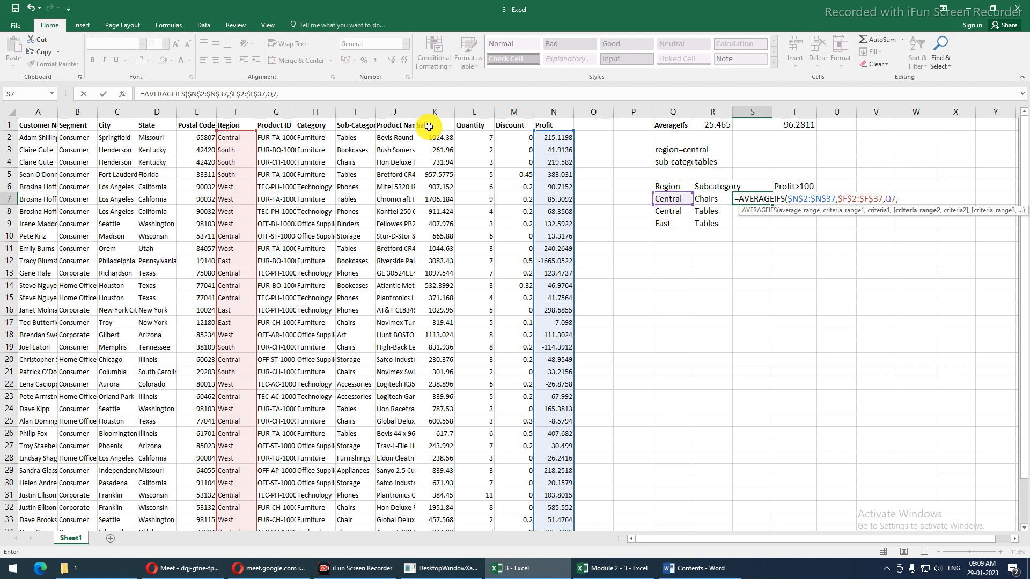
{"action": "left_click", "coordinate": [359, 140]}
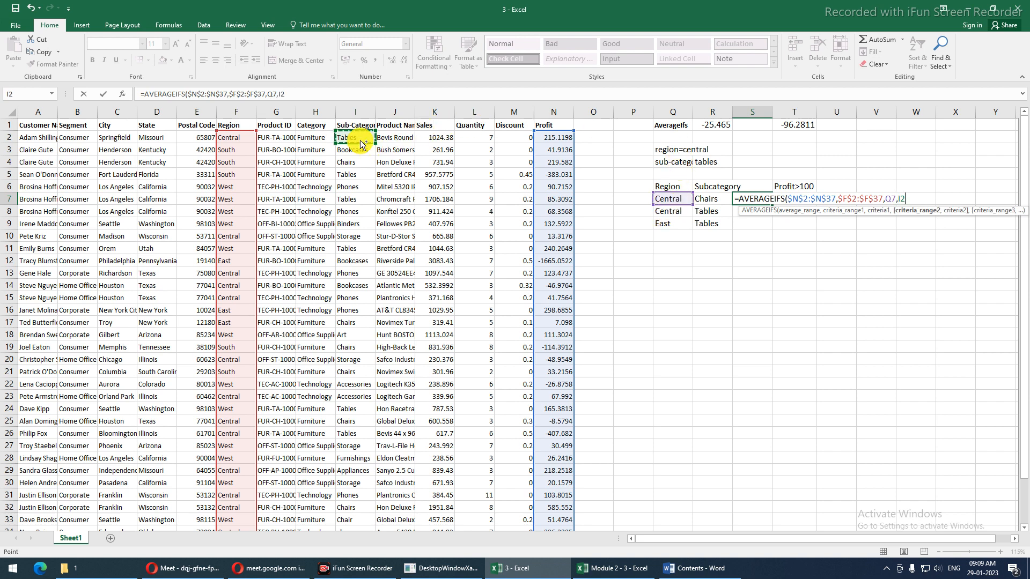
{"action": "key", "text": "ctrl+Down"}
{"action": "key", "text": "ctrl+shift+Up"}
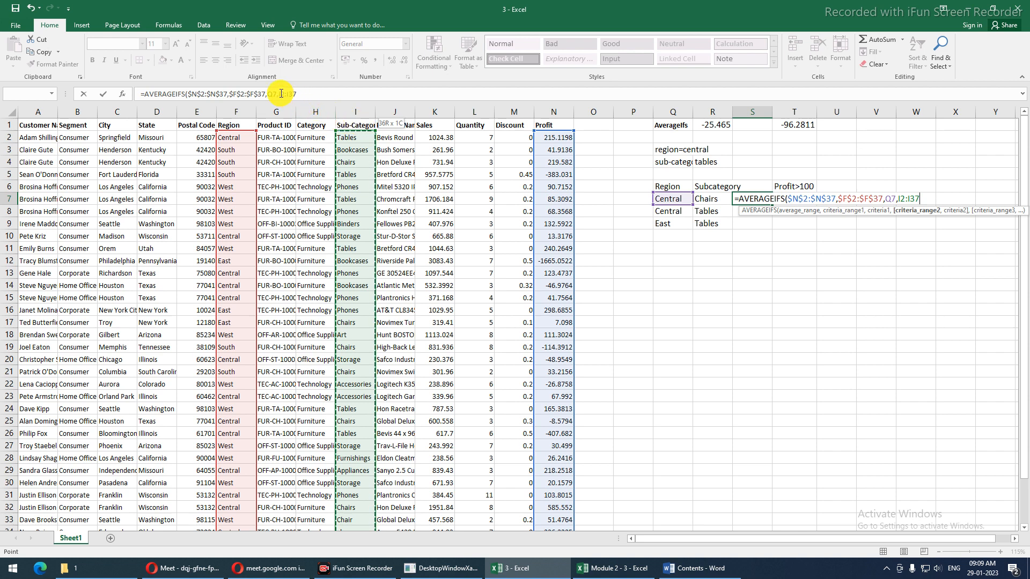
{"action": "key", "text": "F4"}
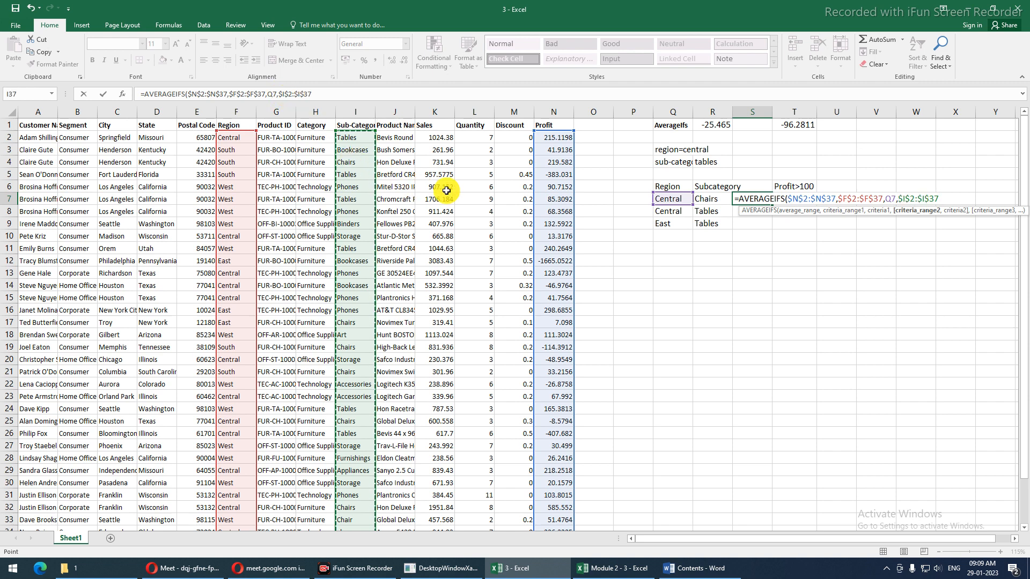
{"action": "type", "text": ","}
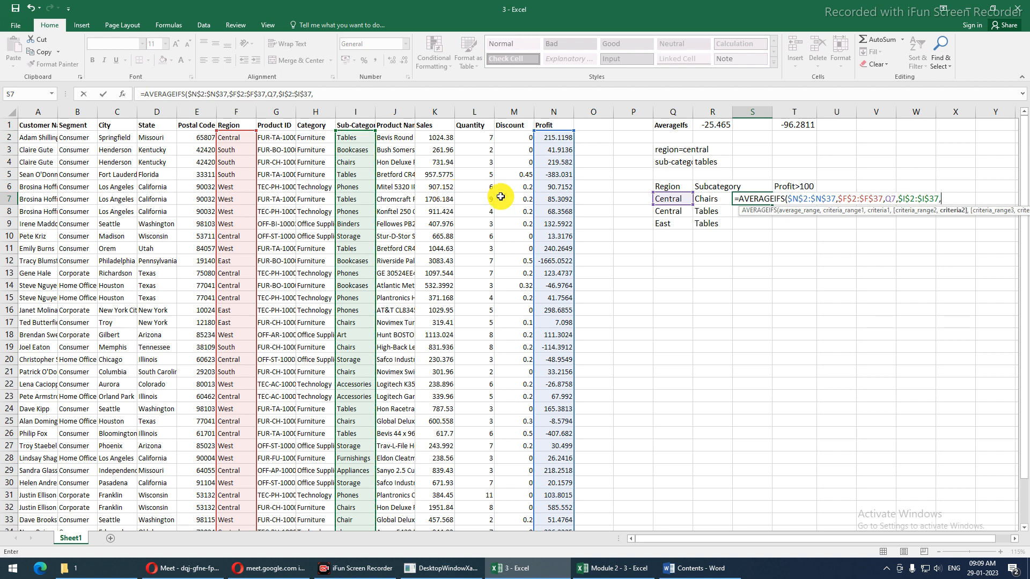
{"action": "left_click", "coordinate": [704, 200]}
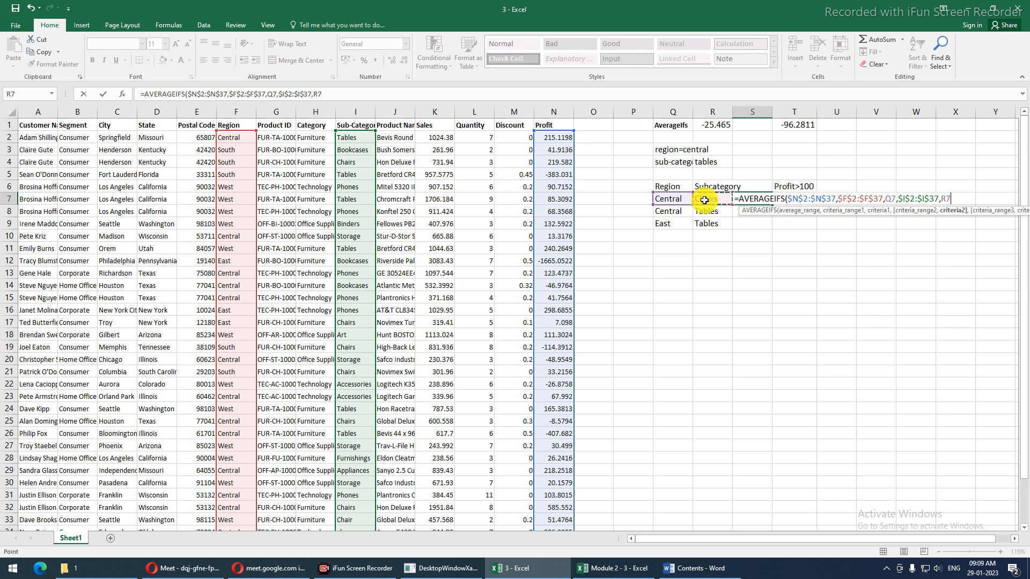
Add the $N$2:$N$37 ">100" Profit condition and commit S7, returning 585.552
{"action": "type", "text": ","}
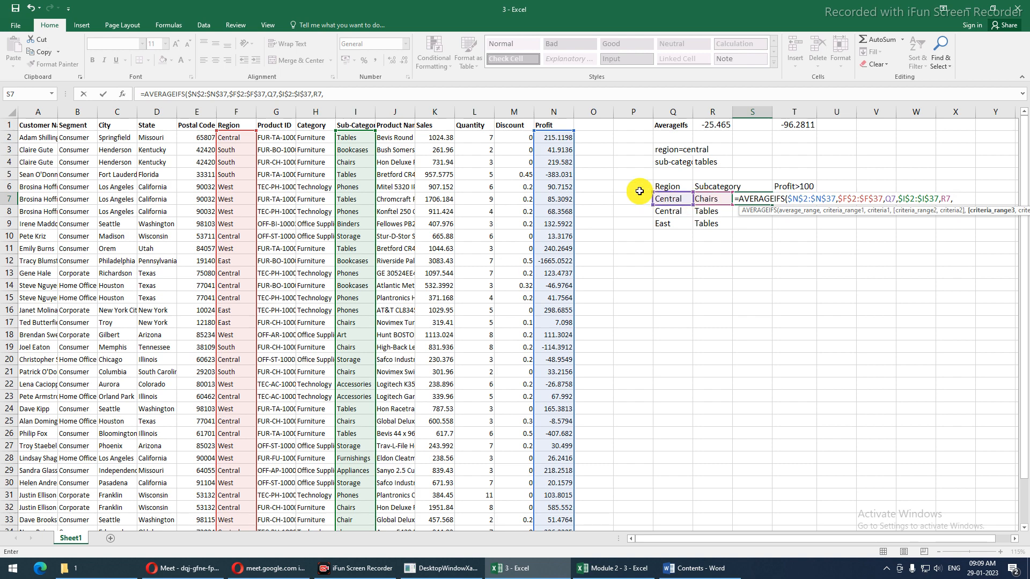
{"action": "left_click", "coordinate": [556, 137]}
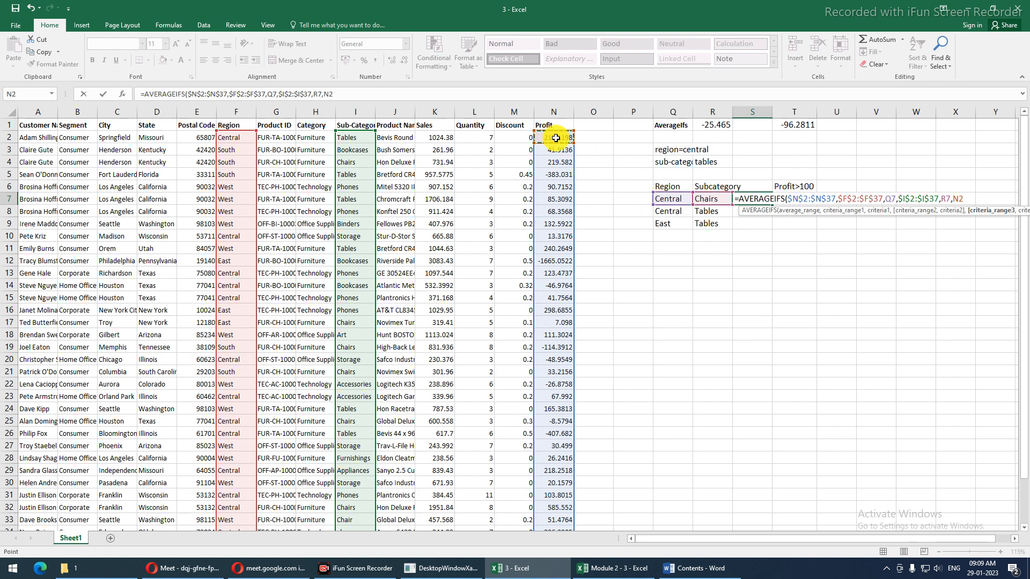
{"action": "key", "text": "ctrl+shift+Down"}
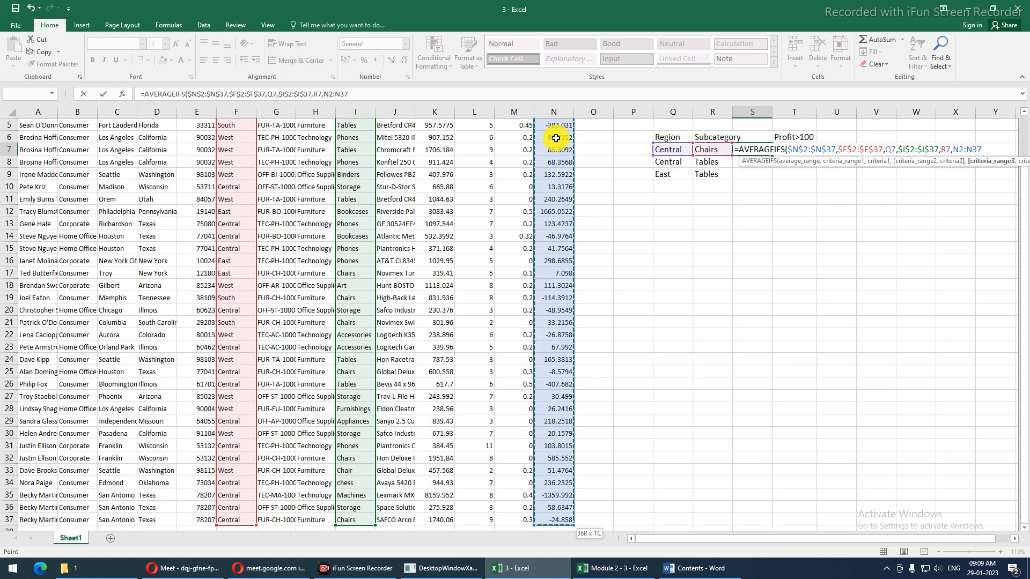
{"action": "key", "text": "F4"}
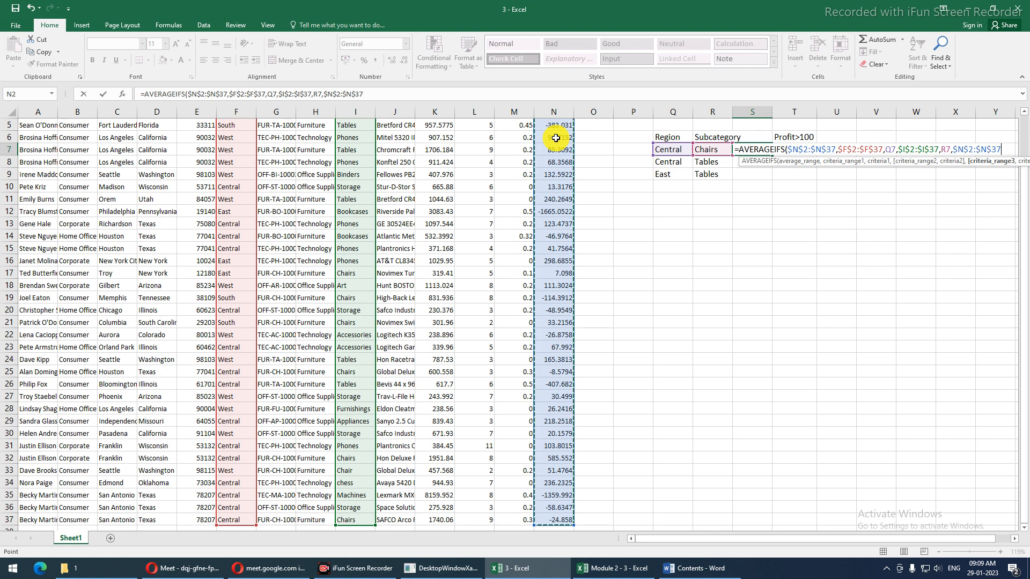
{"action": "type", "text": ",\">10"}
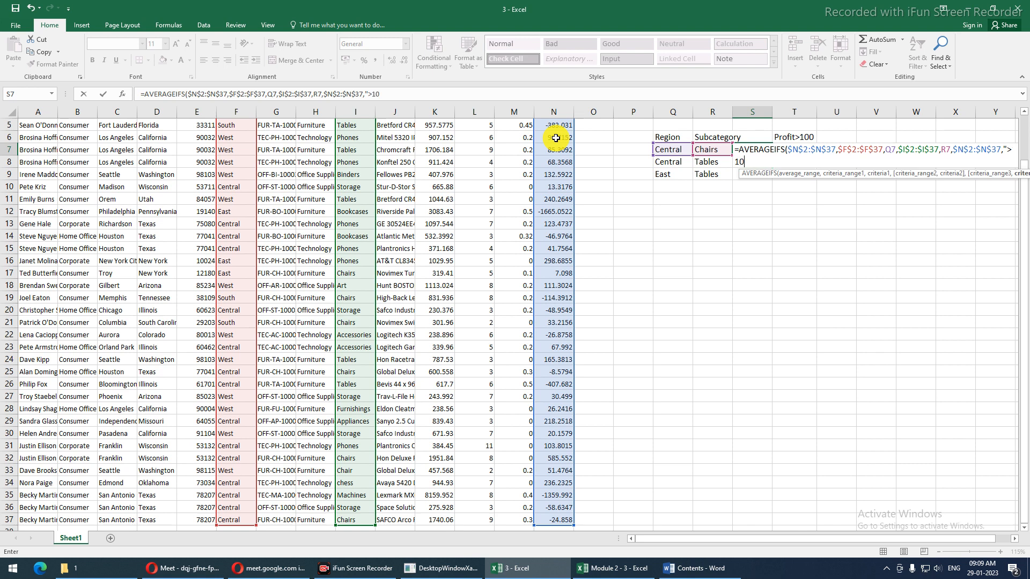
{"action": "type", "text": "0\""}
{"action": "key", "text": "ctrl+Return"}
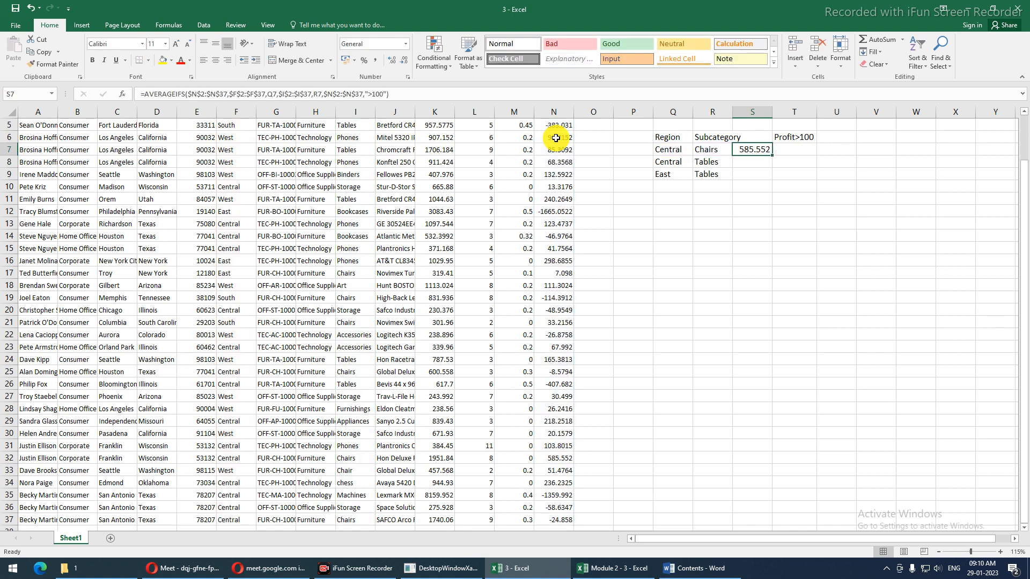
{"action": "scroll", "coordinate": [555, 138], "scroll_direction": "up", "scroll_amount": 2}
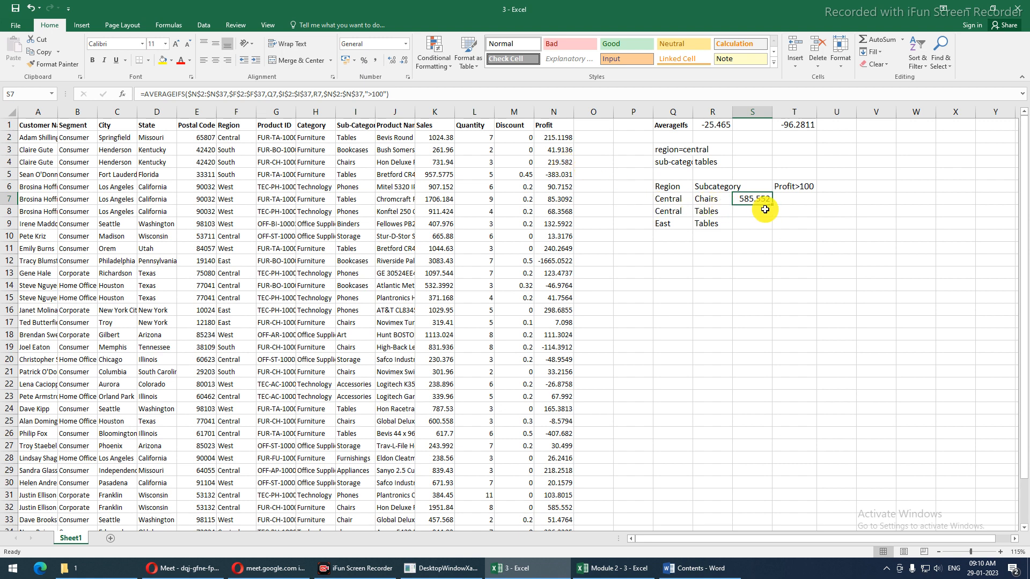
Copy the S7 formula down to S9, then test dropping S9's Profit>100 criterion and undo
{"action": "left_click_drag", "start_coordinate": [771, 205], "coordinate": [768, 226]}
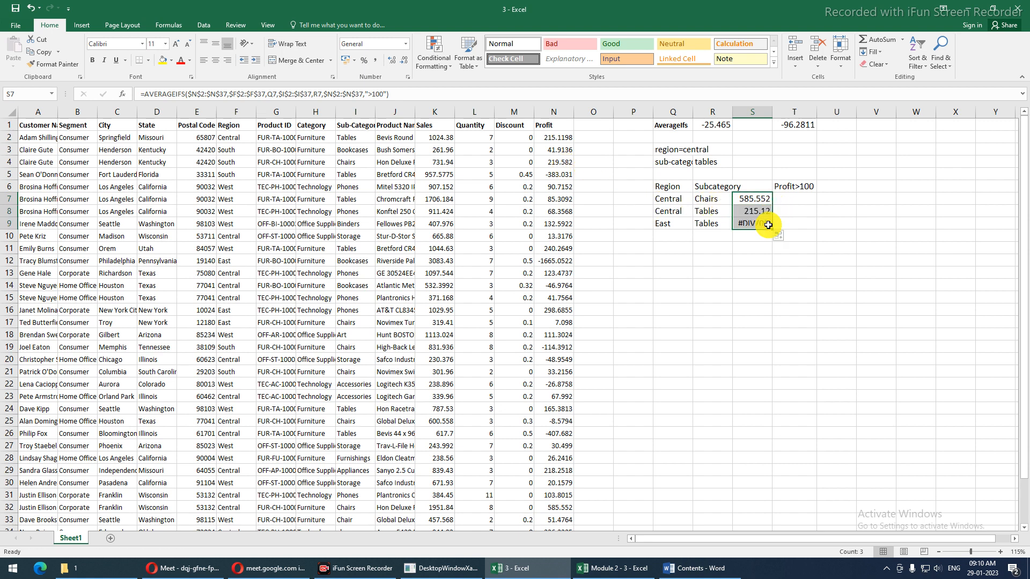
{"action": "left_click", "coordinate": [760, 224]}
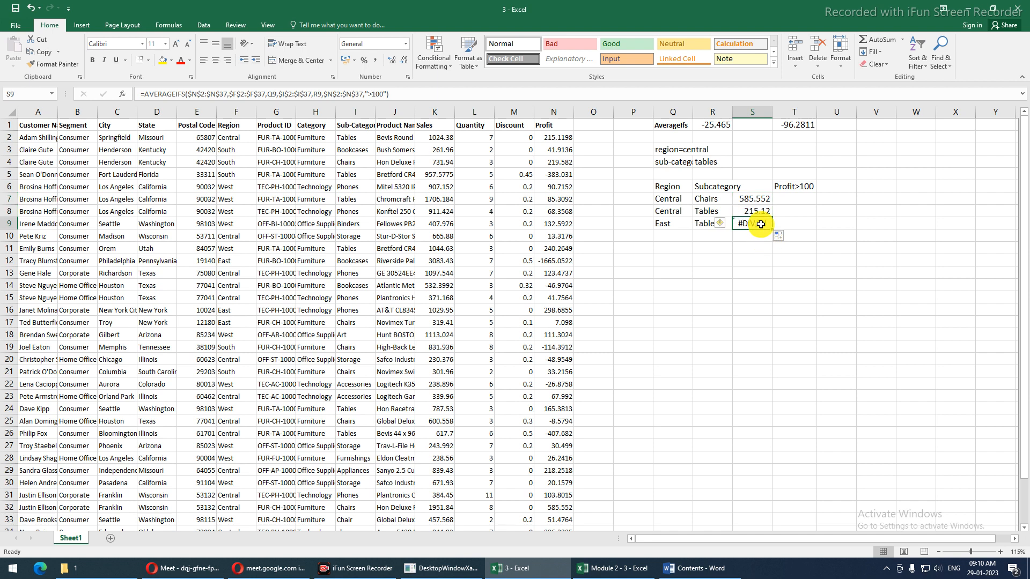
{"action": "double_click", "coordinate": [761, 224]}
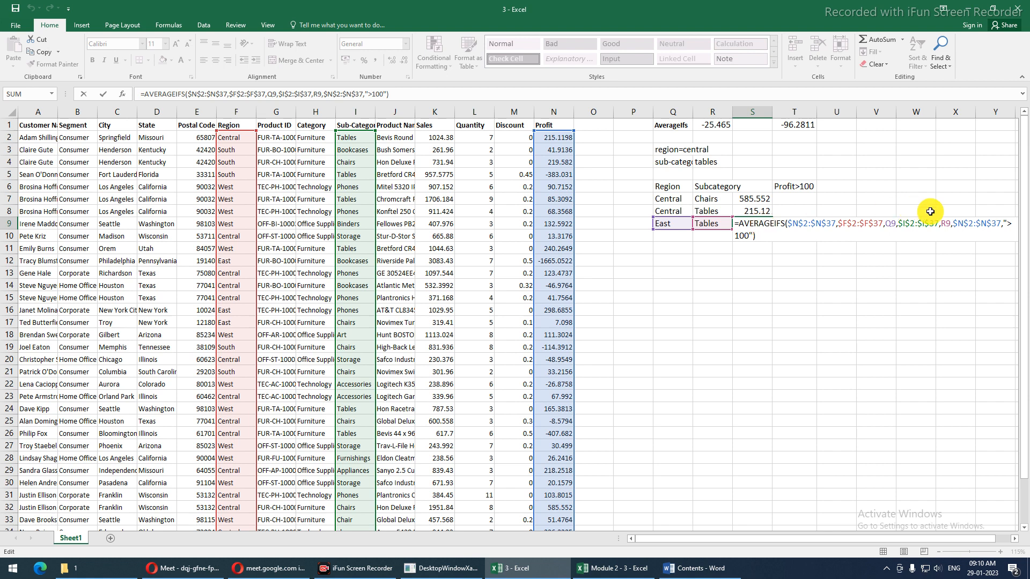
{"action": "left_click_drag", "start_coordinate": [952, 223], "coordinate": [968, 249]}
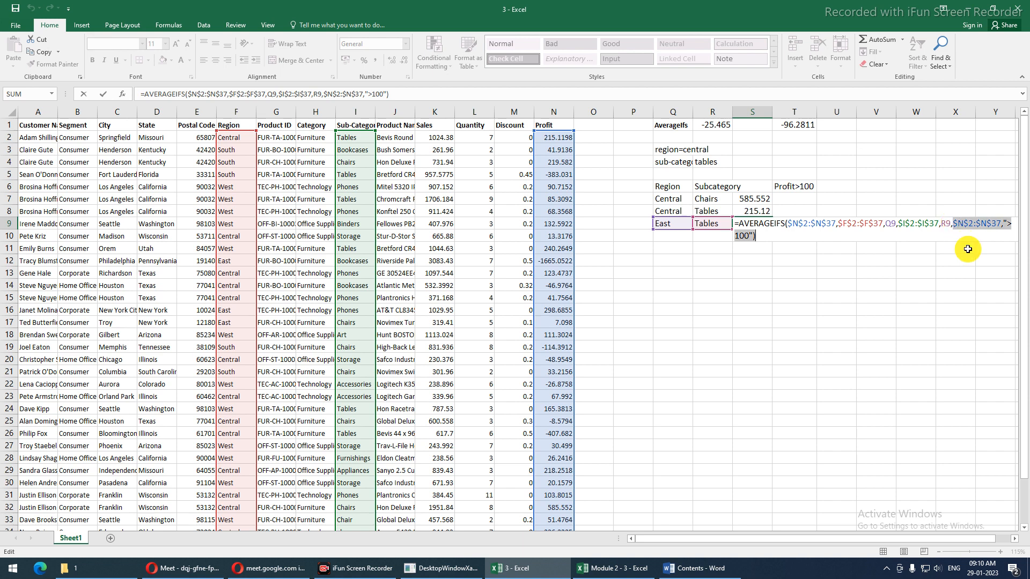
{"action": "key", "text": "BackSpace"}
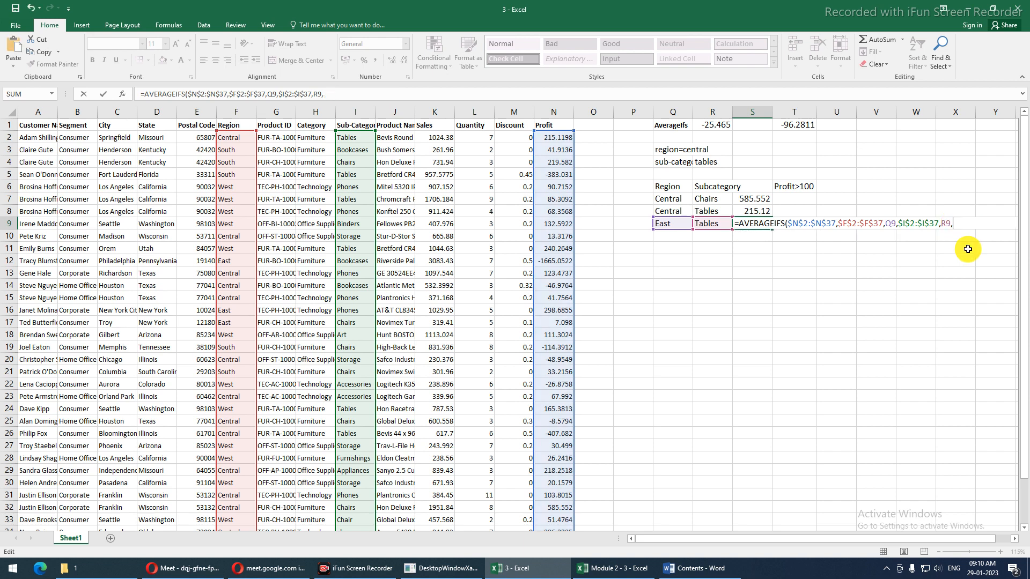
{"action": "key", "text": "Return"}
{"action": "key", "text": "Up"}
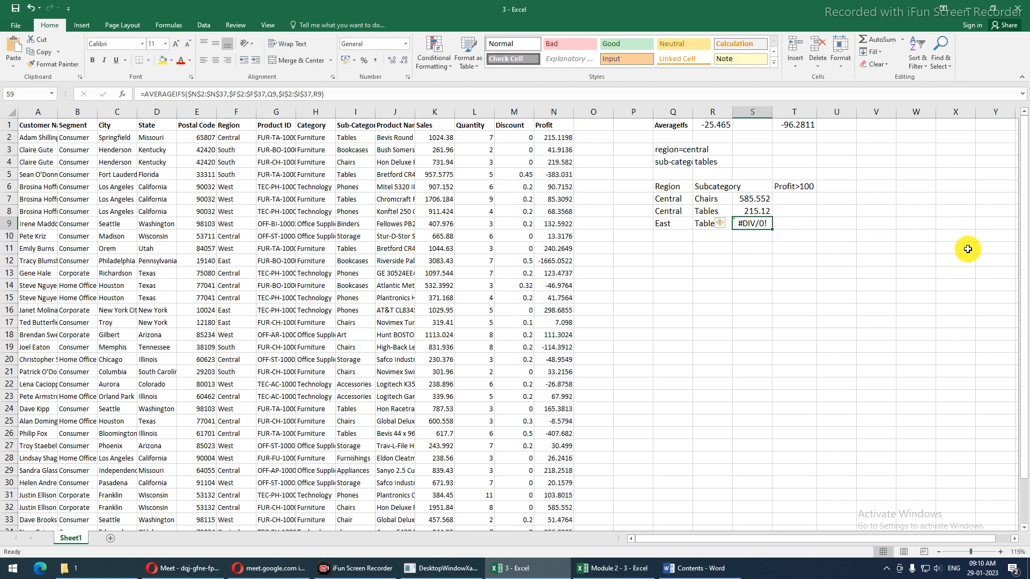
{"action": "key", "text": "ctrl+z"}
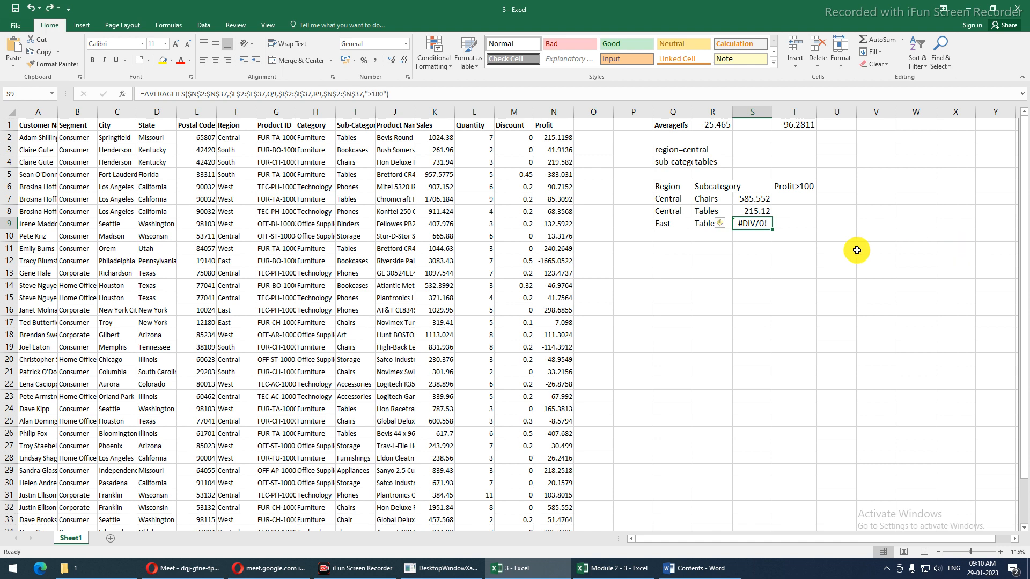
Review S7's AVERAGEIFS formula ranges without changing it
{"action": "left_click", "coordinate": [492, 214]}
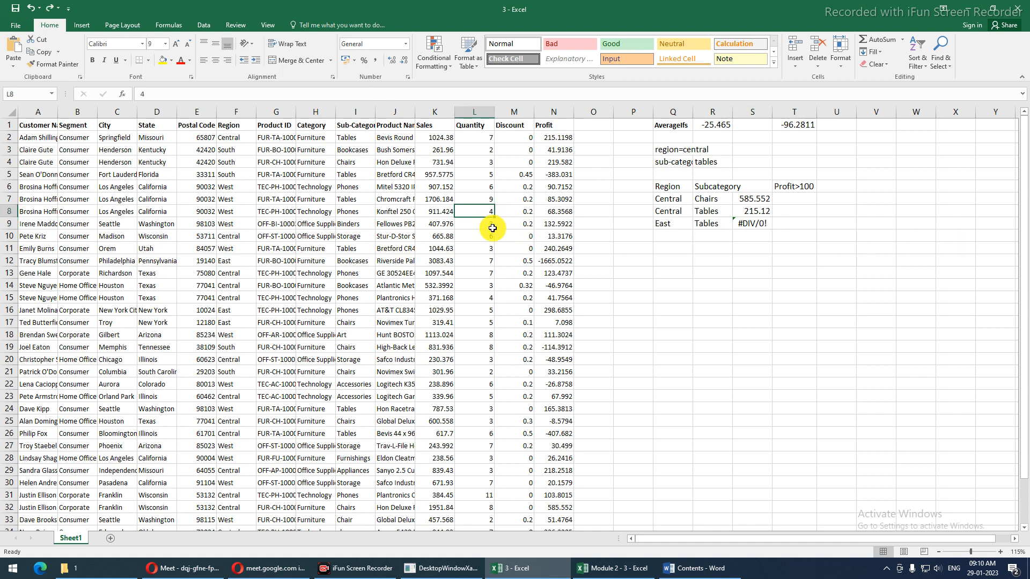
{"action": "left_click", "coordinate": [740, 199]}
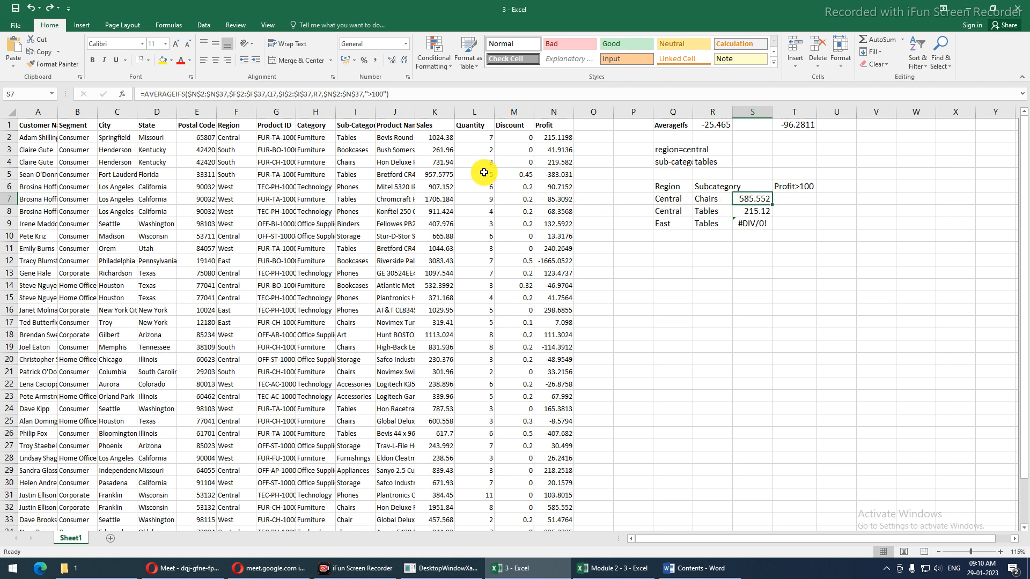
{"action": "key", "text": "F2"}
{"action": "key", "text": "Escape"}
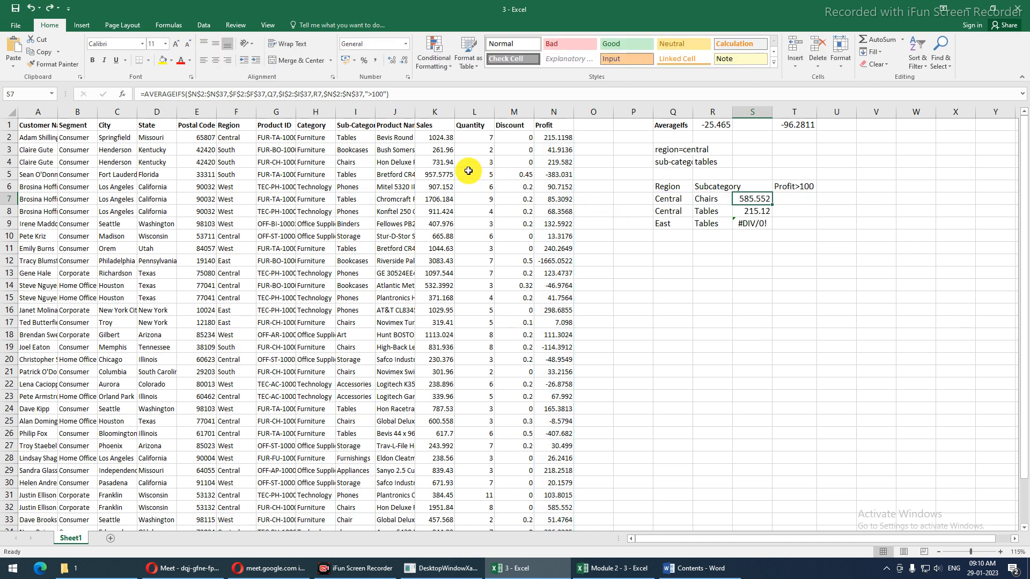
{"action": "left_click", "coordinate": [341, 136]}
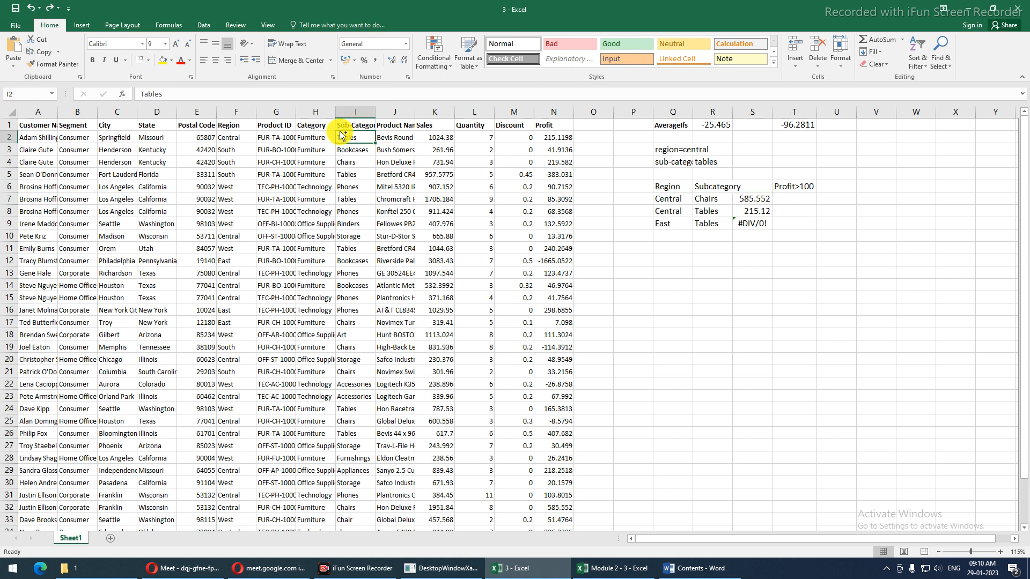
{"action": "key", "text": "ctrl+shift+l"}
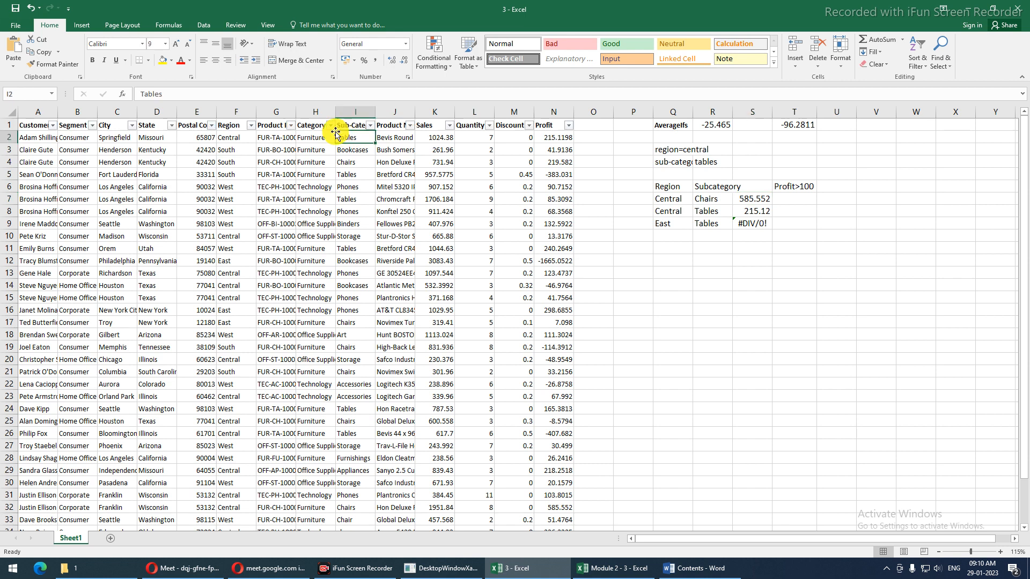
{"action": "left_click", "coordinate": [250, 125]}
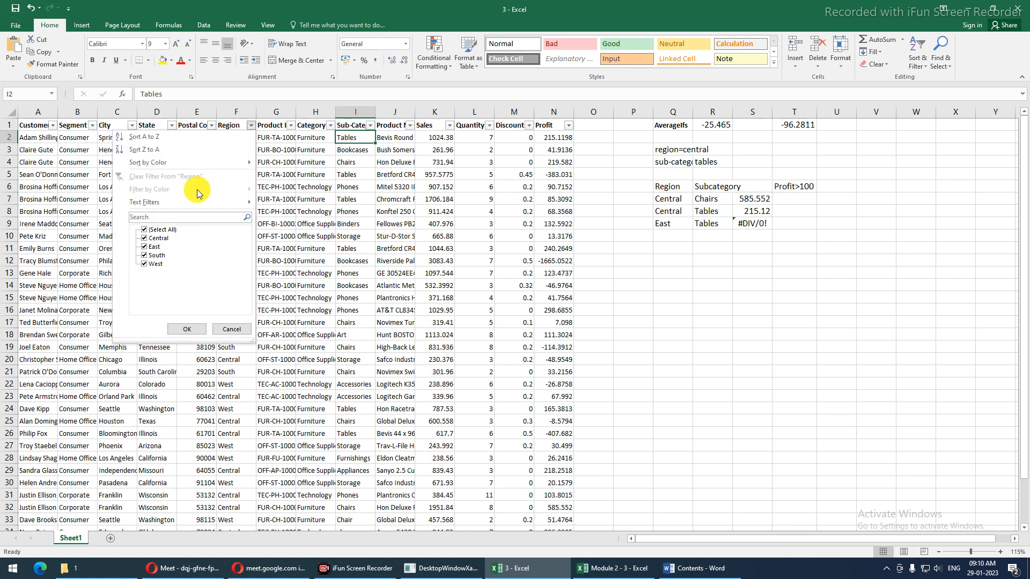
{"action": "left_click", "coordinate": [144, 230]}
{"action": "left_click", "coordinate": [144, 238]}
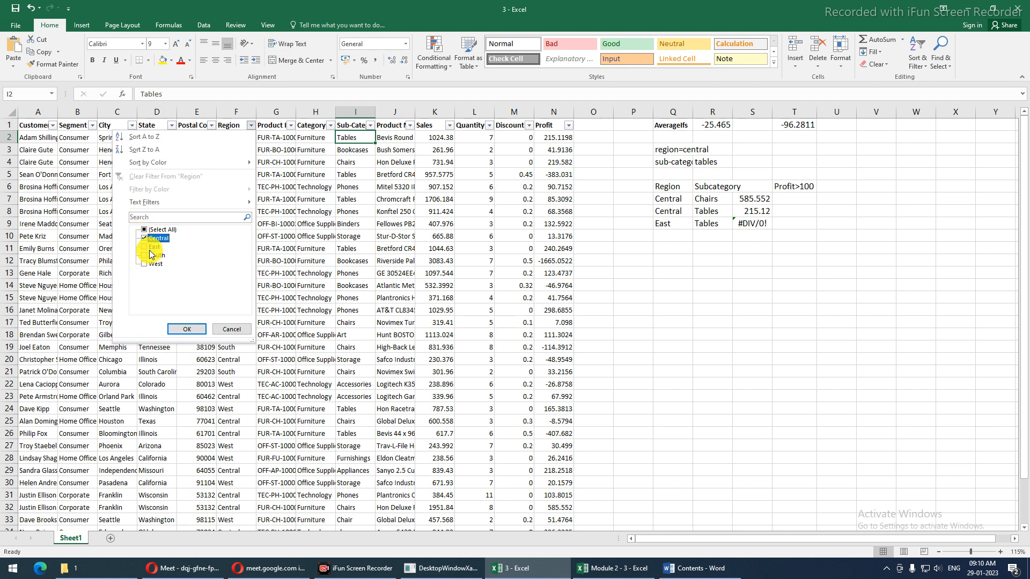
{"action": "left_click", "coordinate": [186, 329]}
{"action": "left_click", "coordinate": [370, 125]}
{"action": "left_click", "coordinate": [272, 219]}
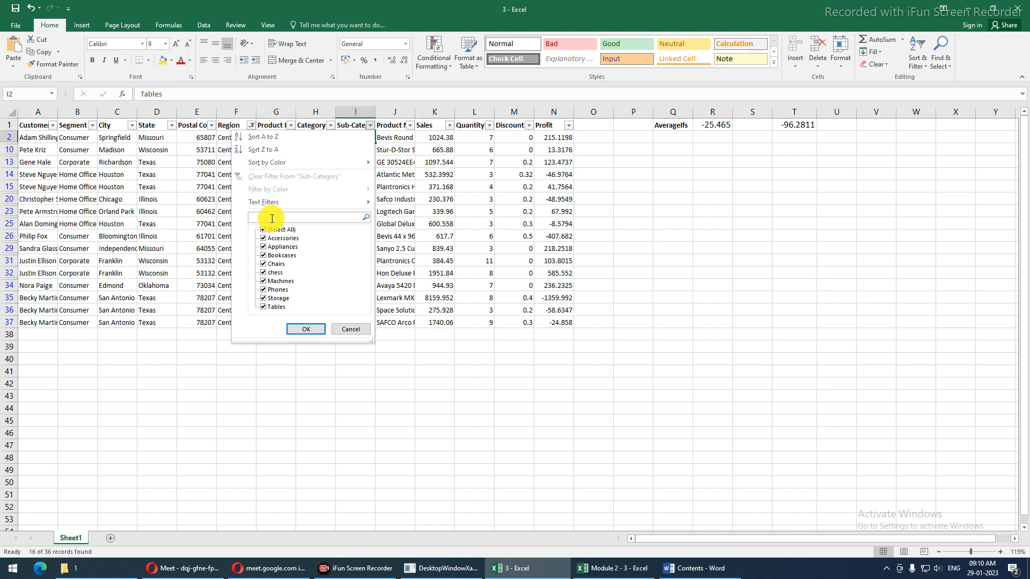
{"action": "type", "text": "cha"}
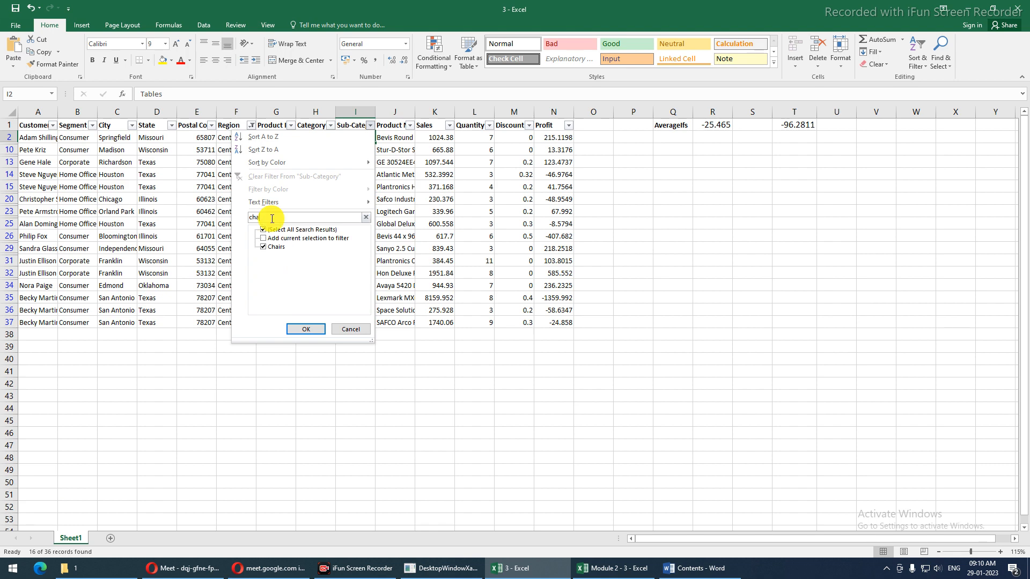
{"action": "key", "text": "Return"}
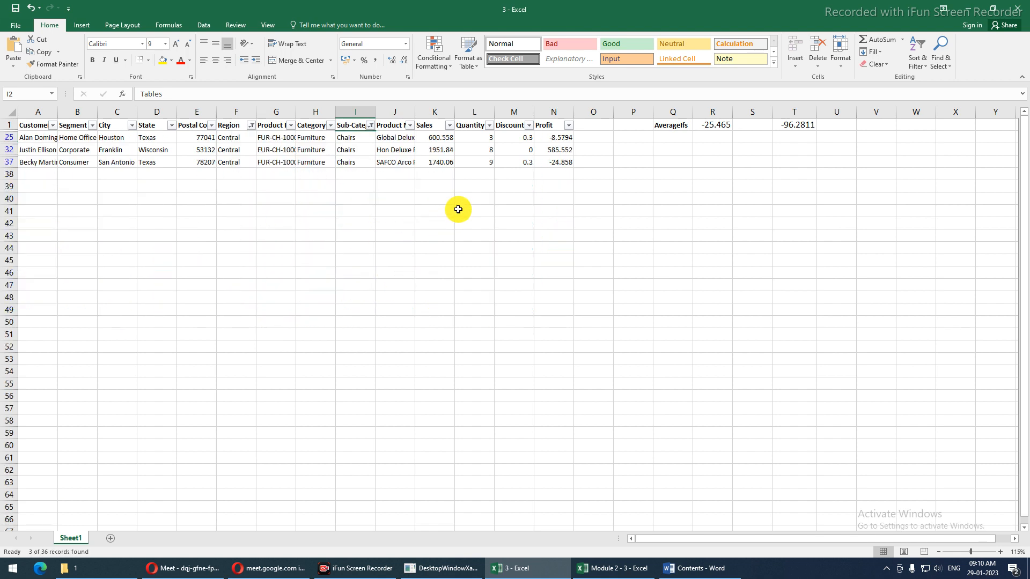
{"action": "left_click", "coordinate": [553, 147]}
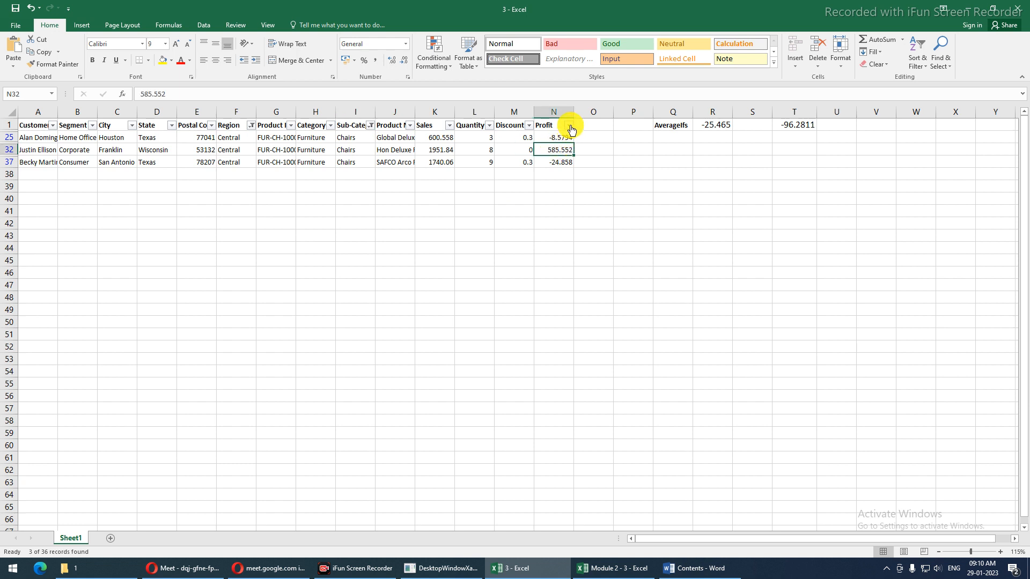
{"action": "left_click", "coordinate": [568, 125]}
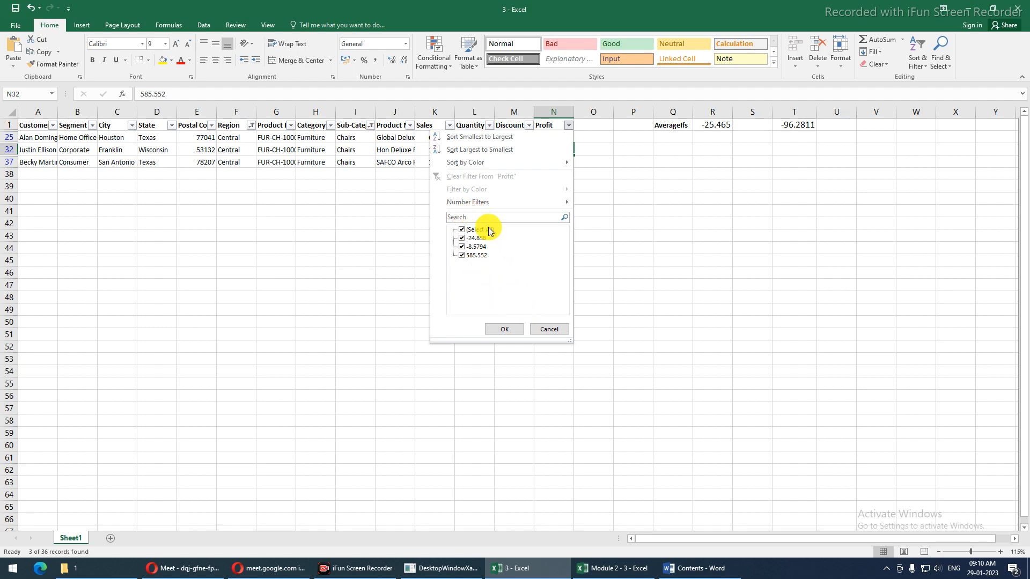
{"action": "left_click", "coordinate": [370, 150]}
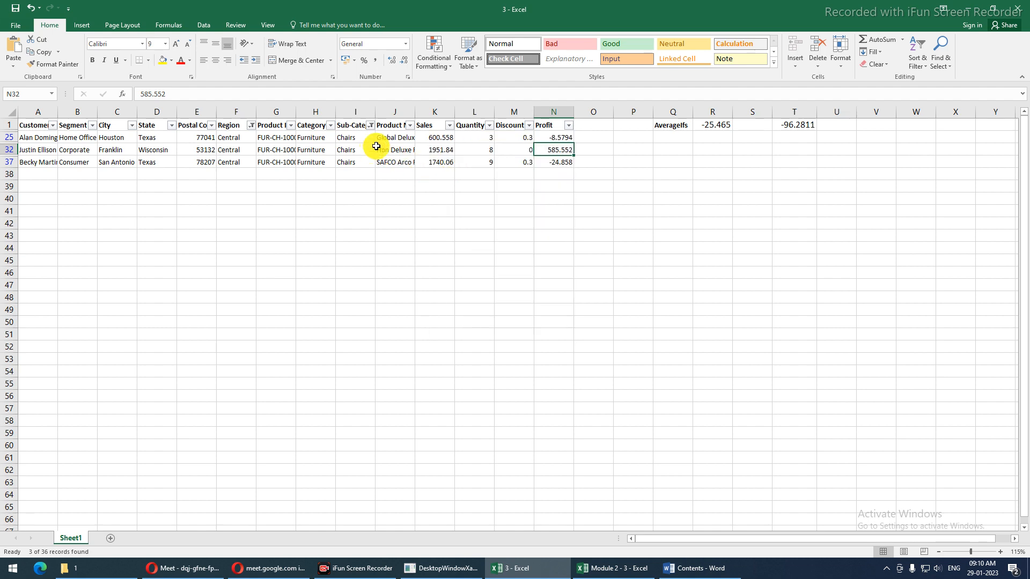
{"action": "key", "text": "ctrl+shift+l"}
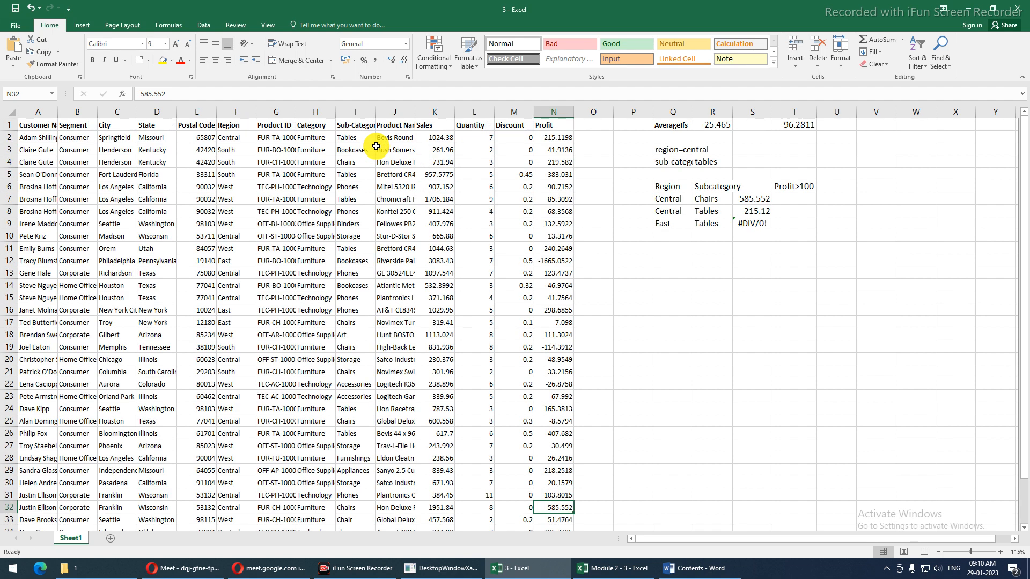
{"action": "left_click", "coordinate": [763, 203]}
Recommit S7's AVERAGEIFS formula, keeping results 585.552, 215.12 and #DIV/0! in S7:S9
{"action": "double_click", "coordinate": [764, 202]}
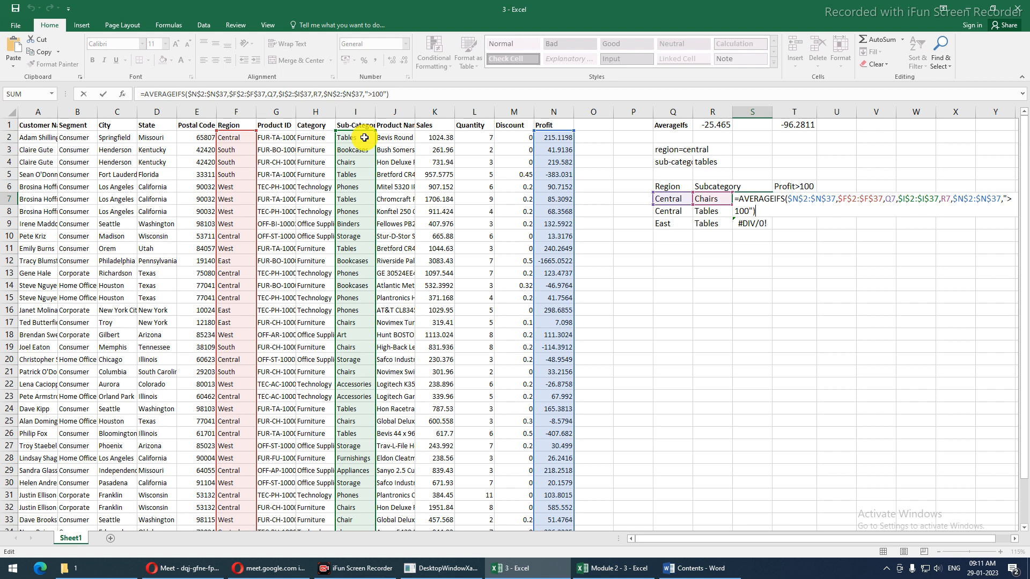
{"action": "key", "text": "Return"}
{"action": "key", "text": "Up"}
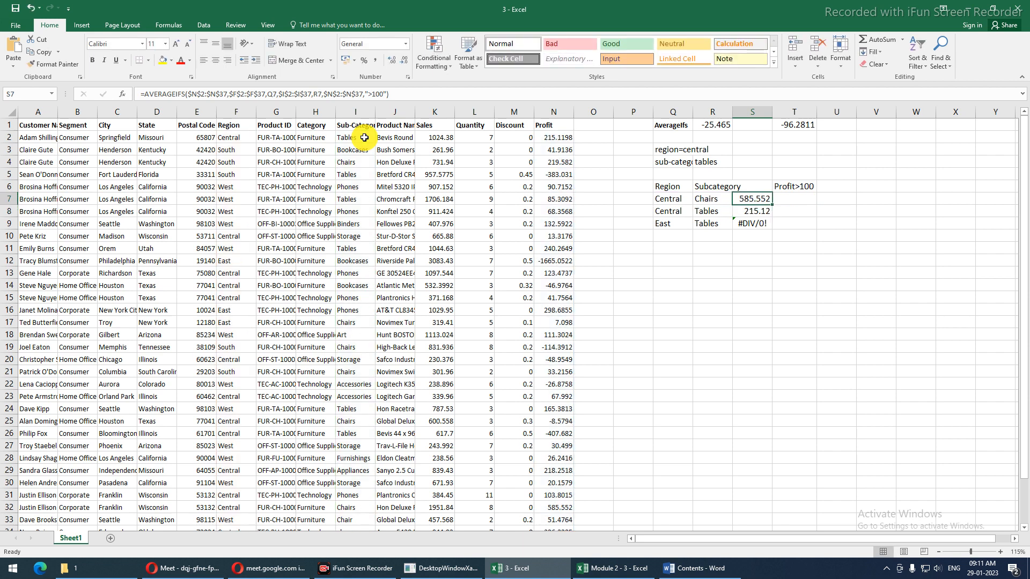
{"action": "left_click", "coordinate": [809, 201]}
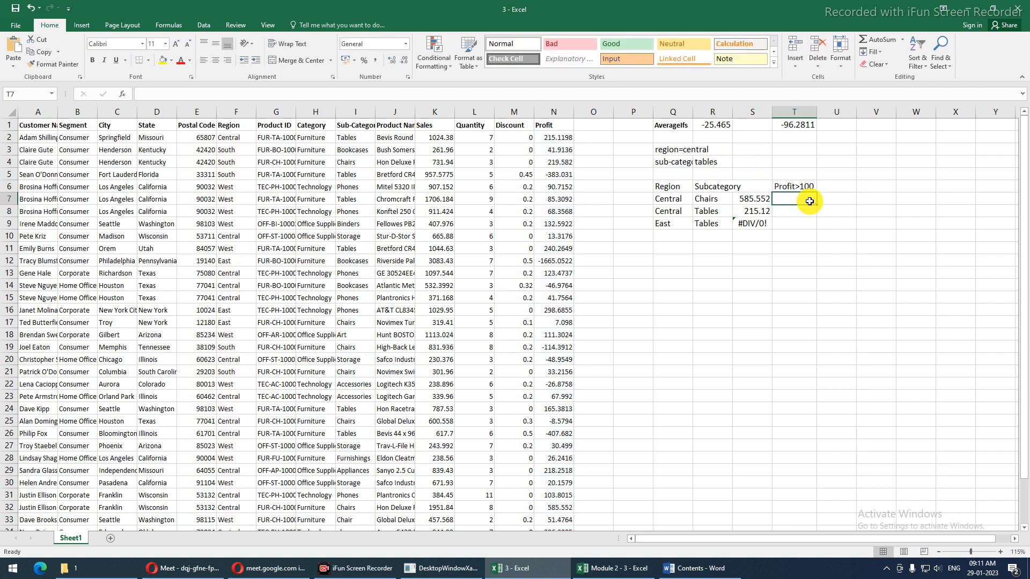
Build a whole-column AVERAGEIFS in T7 on N:N with Region "Central" and Sub-Category criteria
{"action": "type", "text": "=avera"}
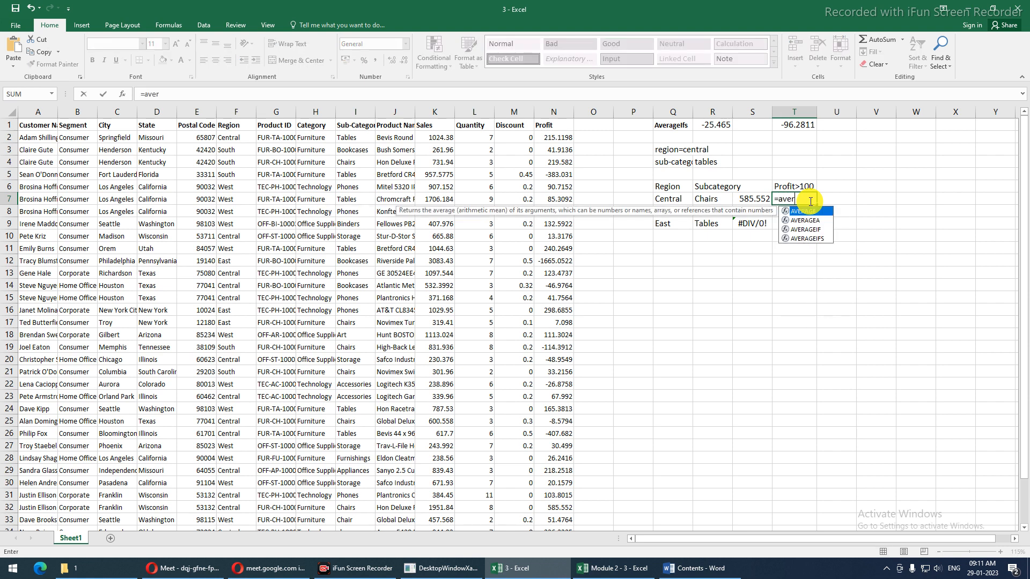
{"action": "key", "text": "Down"}
{"action": "key", "text": "Down"}
{"action": "key", "text": "Down"}
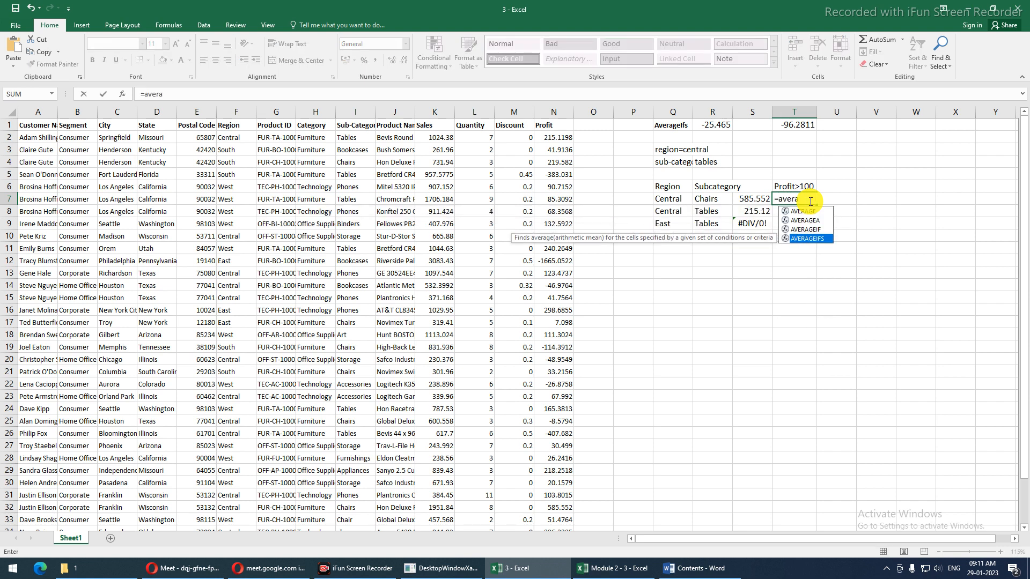
{"action": "key", "text": "Tab"}
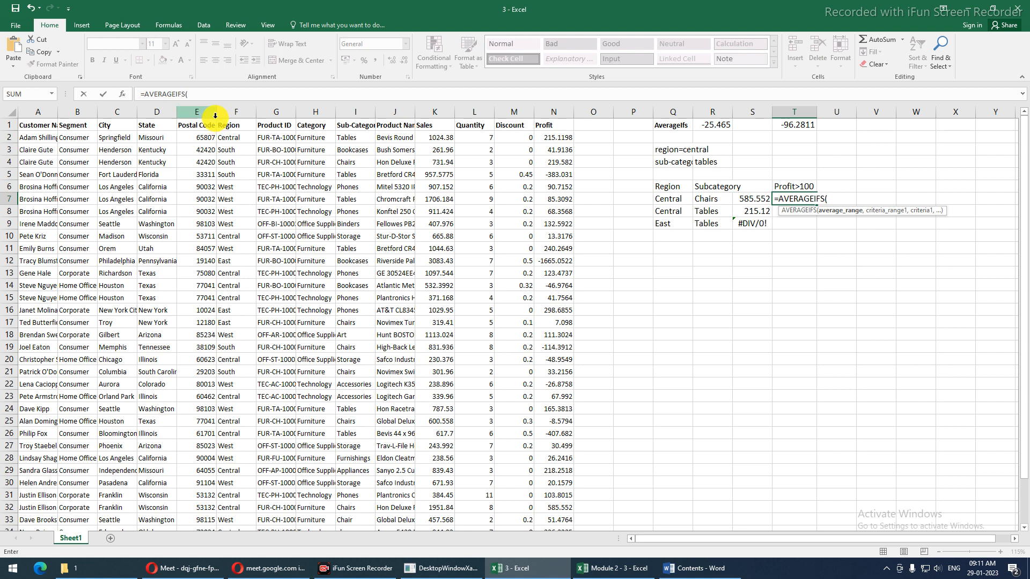
{"action": "left_click", "coordinate": [554, 110]}
{"action": "type", "text": ","}
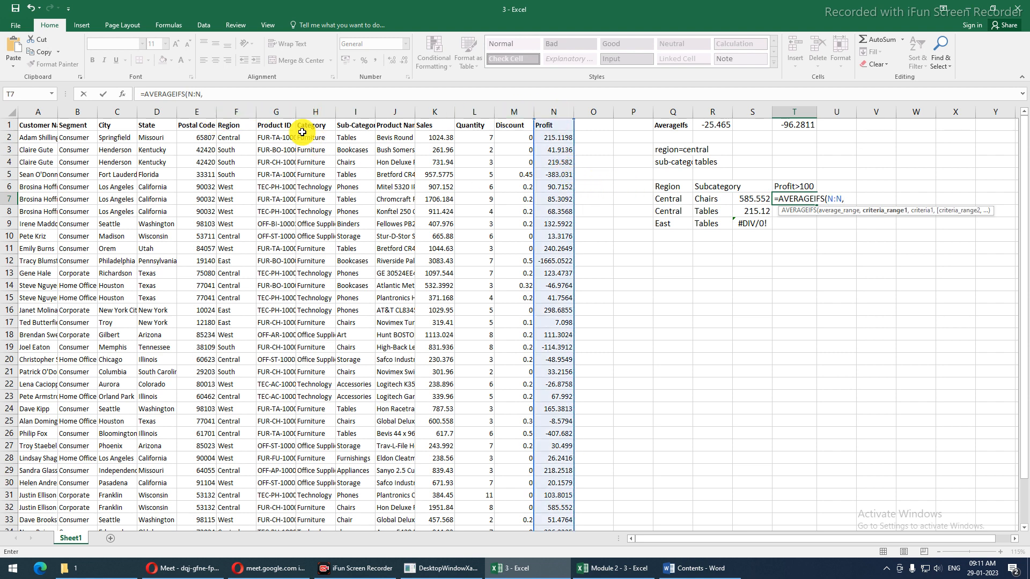
{"action": "left_click", "coordinate": [235, 111]}
{"action": "type", "text": ",\"Cen"}
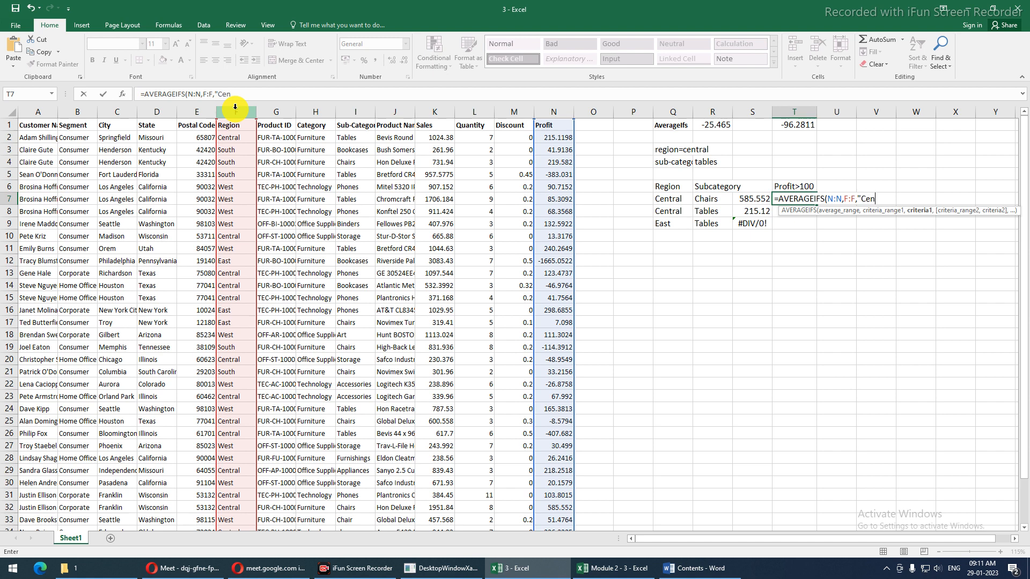
{"action": "type", "text": "tral\","}
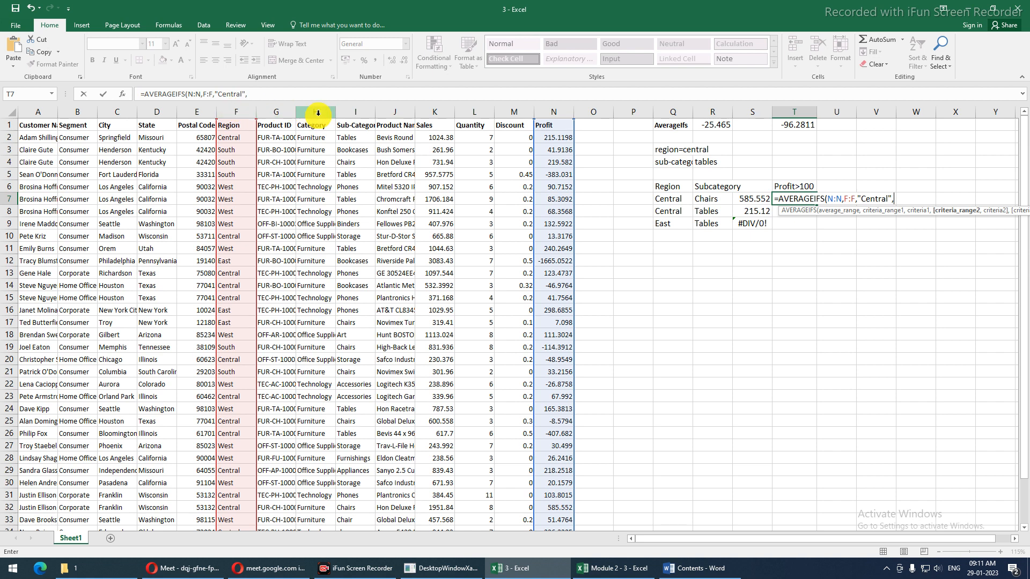
{"action": "left_click", "coordinate": [348, 110]}
{"action": "type", "text": ",\"Chairs"}
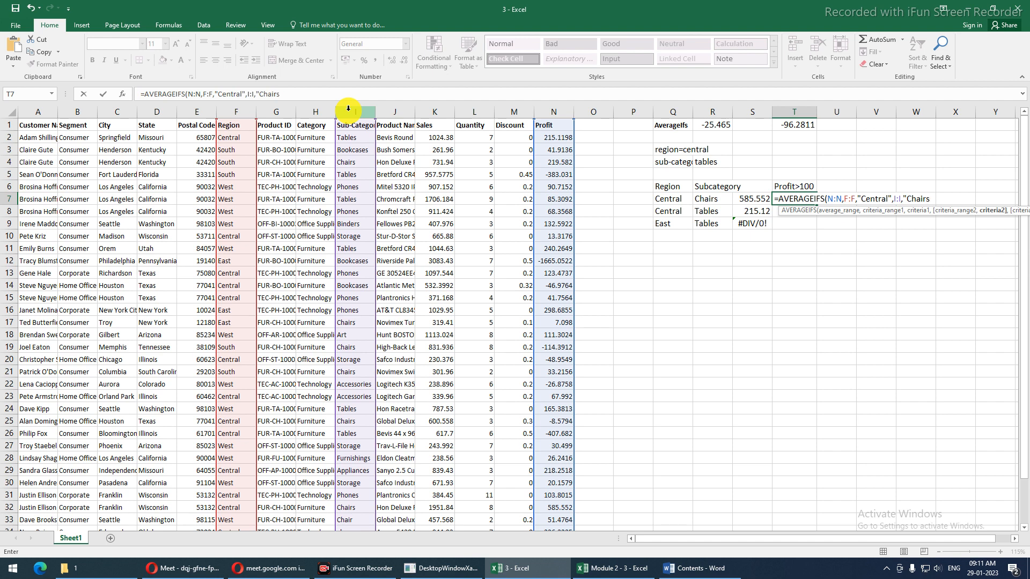
{"action": "left_click", "coordinate": [546, 111]}
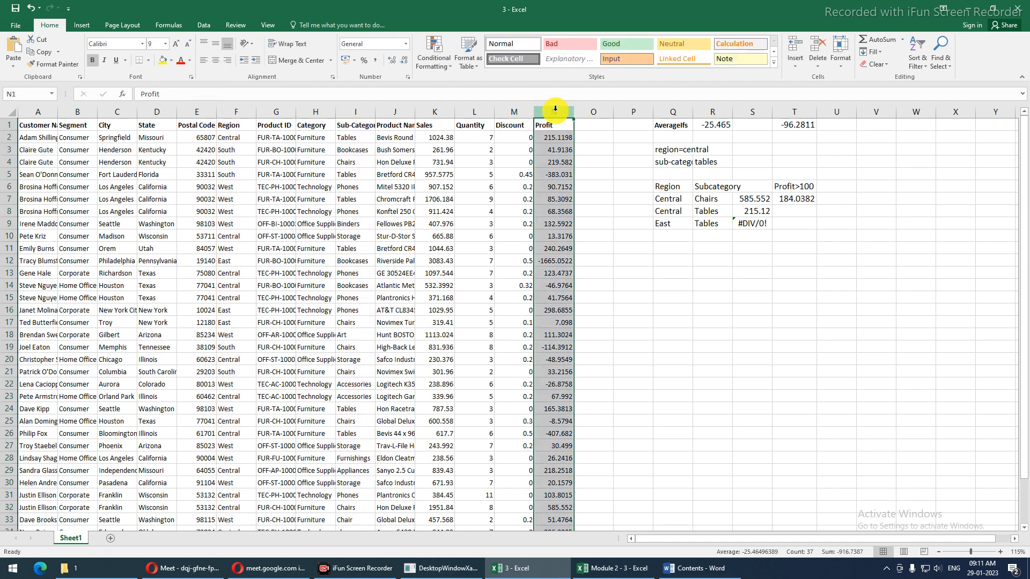
Add the N:N ">100" Profit condition to T7's formula, returning 585.552
{"action": "left_click", "coordinate": [784, 197]}
{"action": "double_click", "coordinate": [784, 197]}
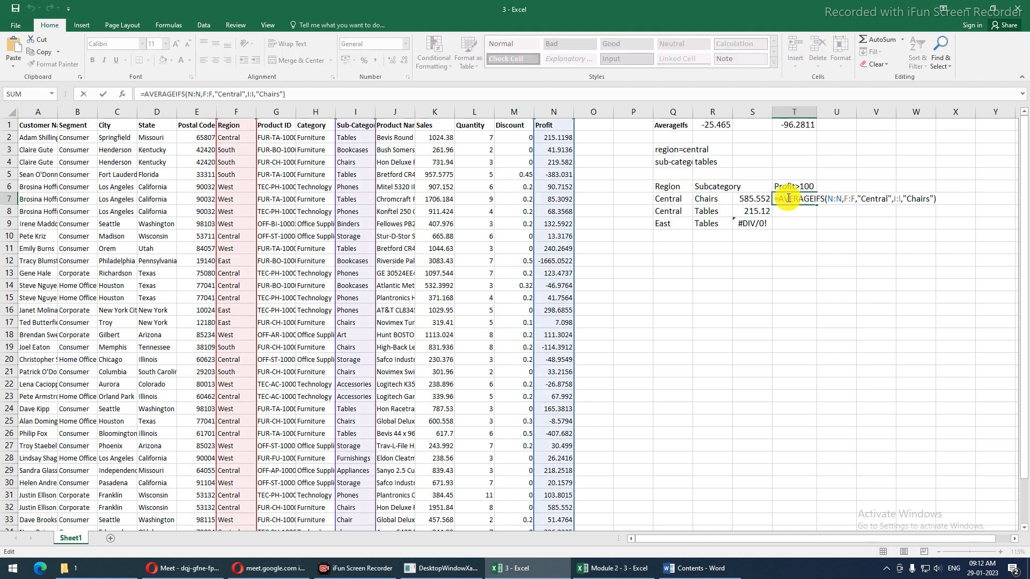
{"action": "key", "text": "End"}
{"action": "key", "text": "BackSpace"}
{"action": "type", "text": ","}
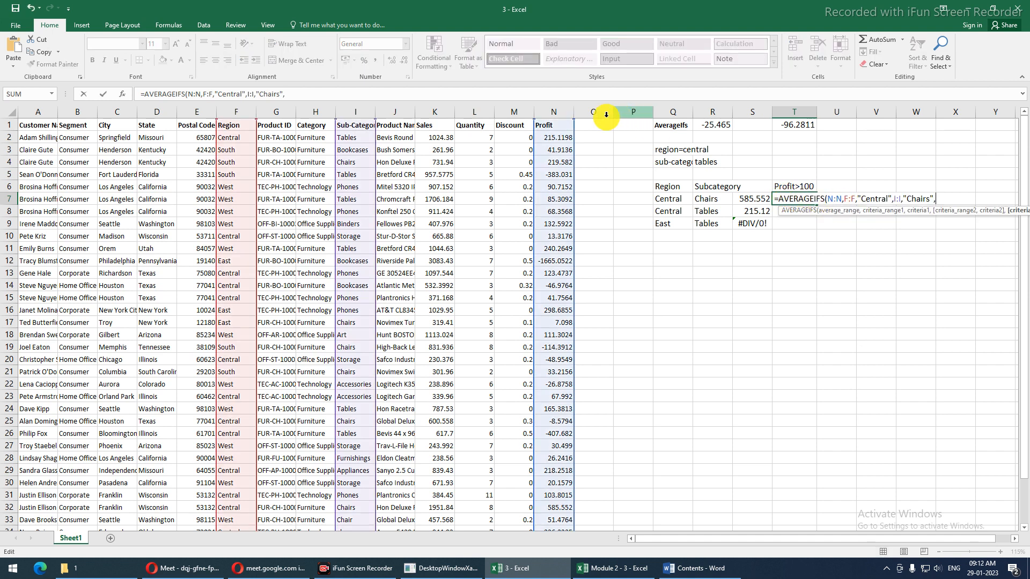
{"action": "left_click", "coordinate": [556, 111]}
{"action": "type", "text": ",\""}
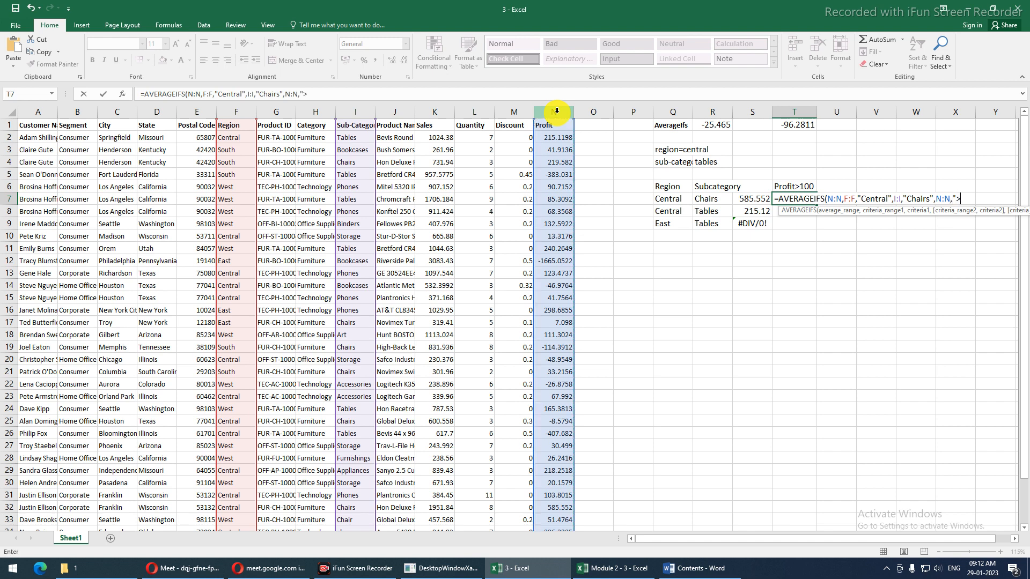
{"action": "type", "text": ">100\""}
{"action": "key", "text": "Return"}
Recheck T7's formula without changes, then turn on filters for the sales data headers
{"action": "key", "text": "Up"}
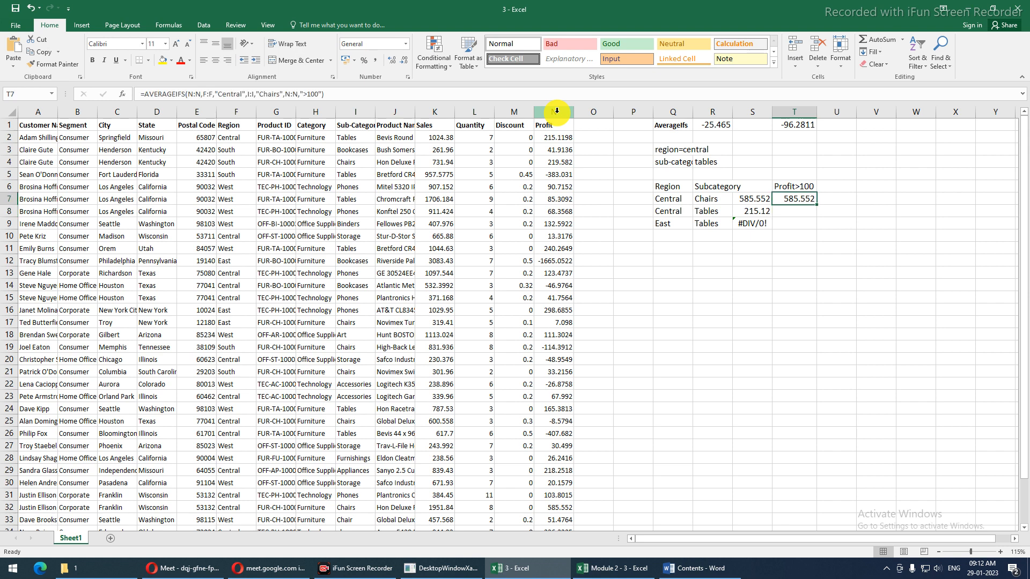
{"action": "key", "text": "F2"}
{"action": "key", "text": "BackSpace"}
{"action": "key", "text": "BackSpace"}
{"action": "key", "text": "BackSpace"}
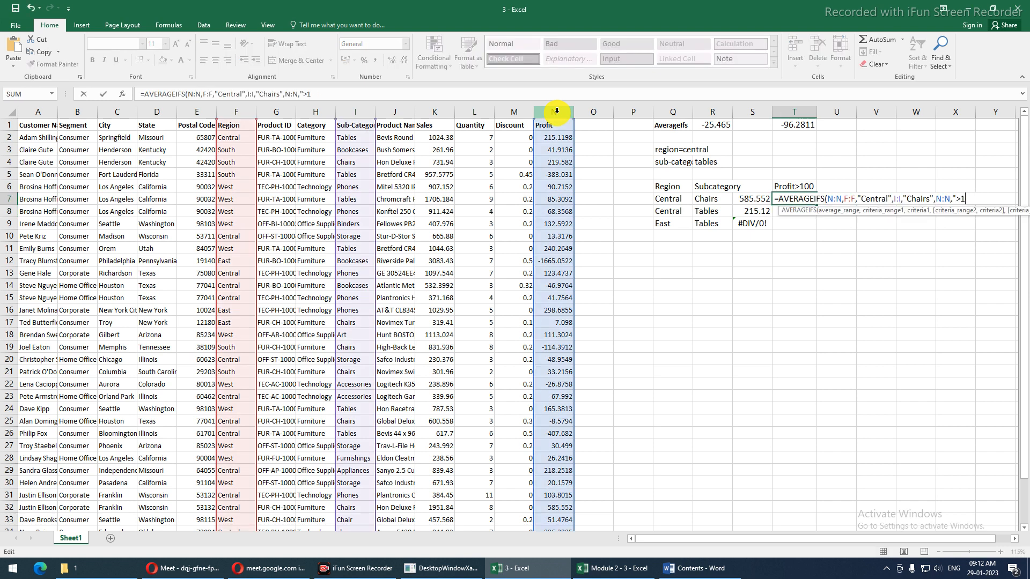
{"action": "key", "text": "BackSpace"}
{"action": "key", "text": "BackSpace"}
{"action": "key", "text": "BackSpace"}
{"action": "key", "text": "BackSpace"}
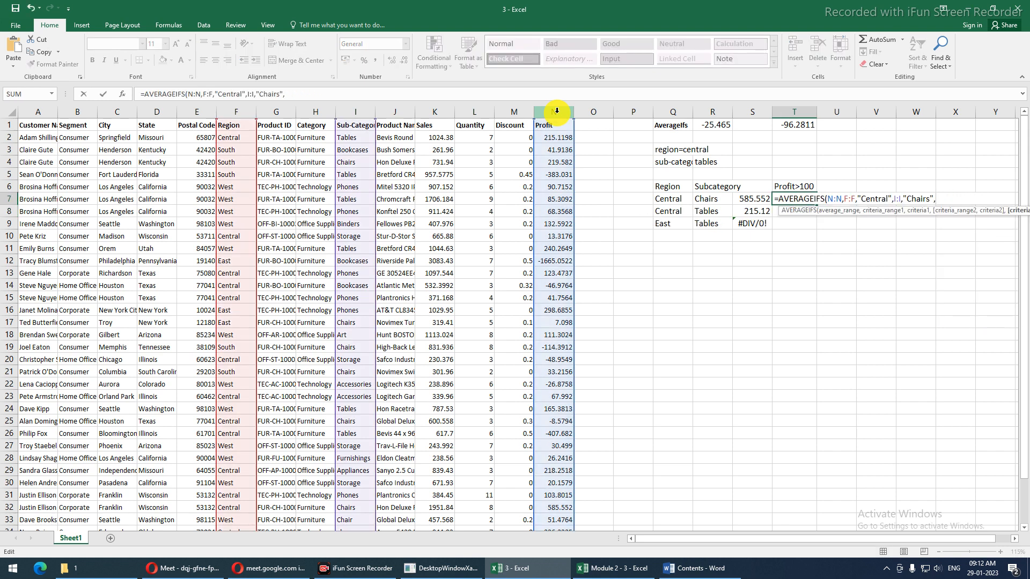
{"action": "key", "text": "Escape"}
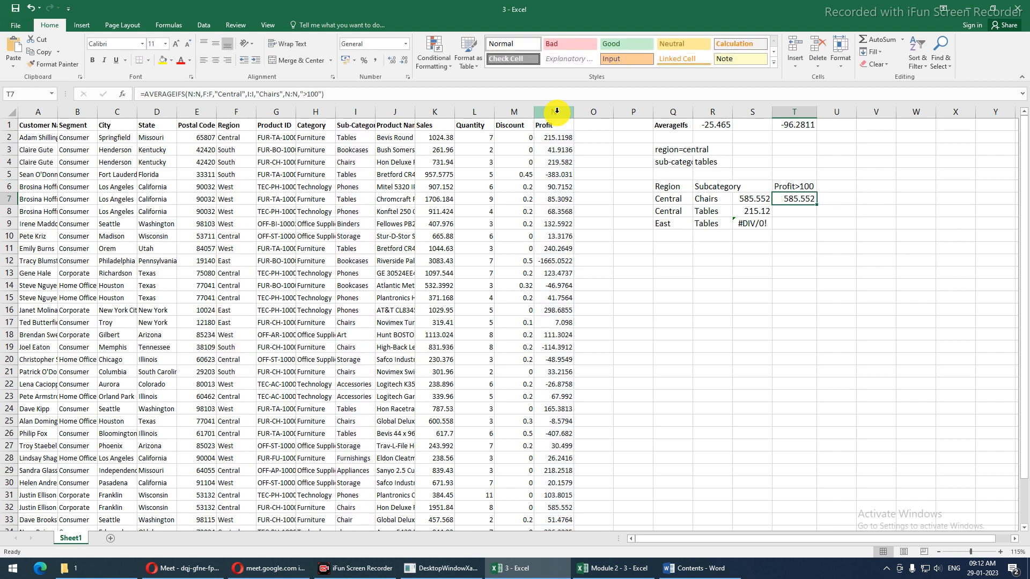
{"action": "left_click", "coordinate": [536, 134]}
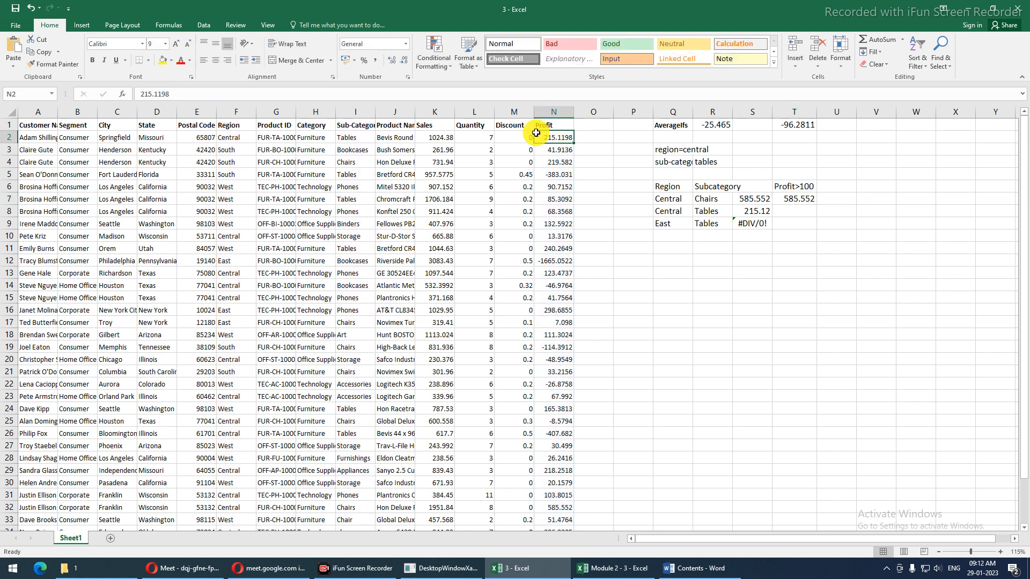
{"action": "key", "text": "ctrl+shift+l"}
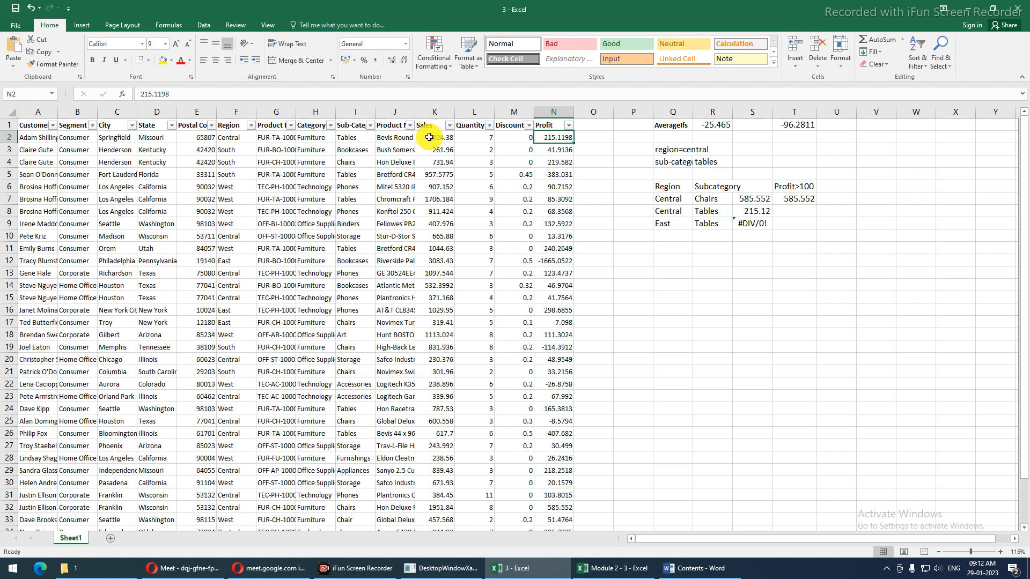
Filter the Region column to East only to look for Tables rows
{"action": "left_click", "coordinate": [251, 125]}
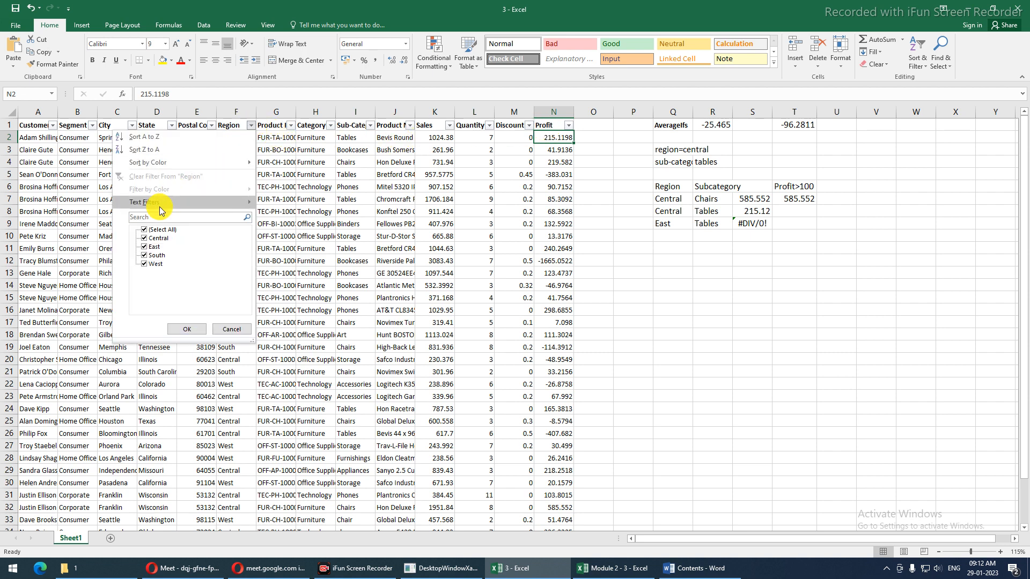
{"action": "left_click", "coordinate": [144, 230]}
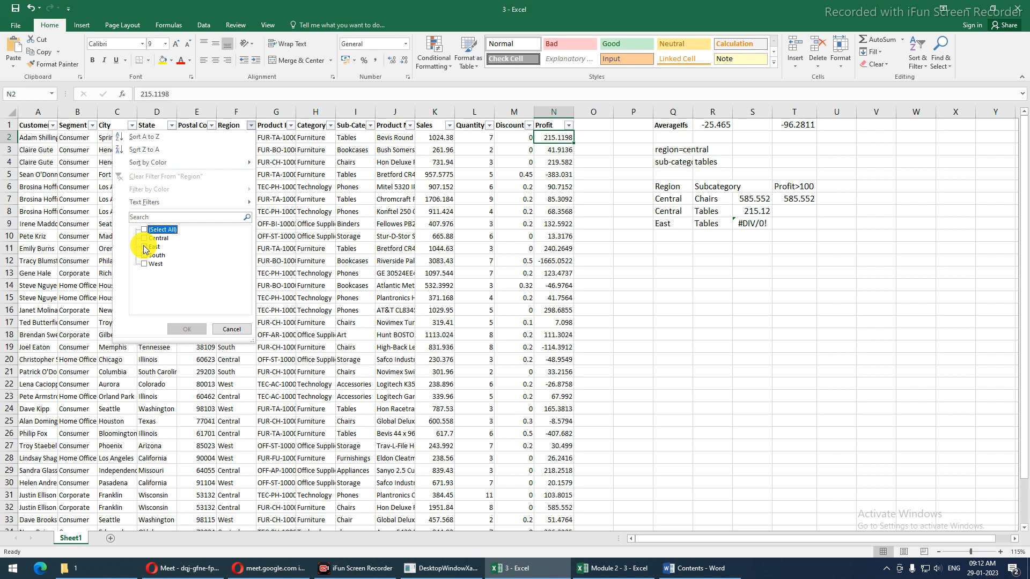
{"action": "left_click", "coordinate": [144, 246]}
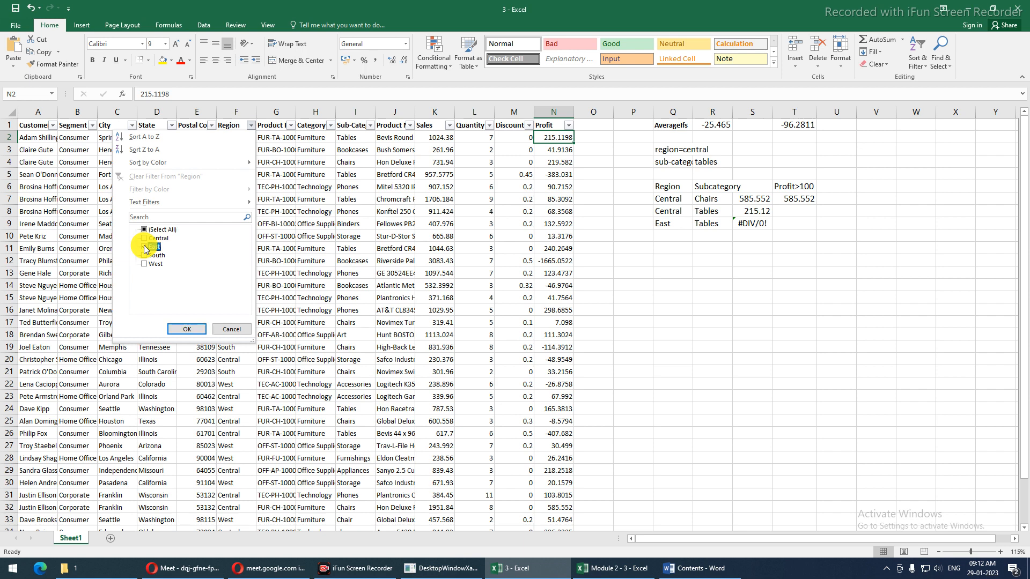
{"action": "left_click", "coordinate": [187, 329]}
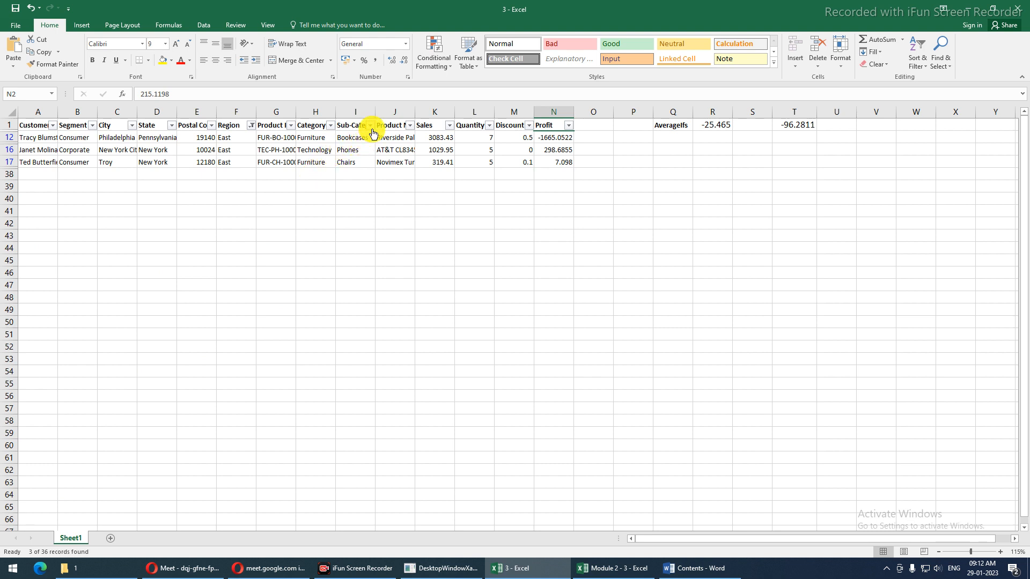
{"action": "left_click", "coordinate": [294, 133]}
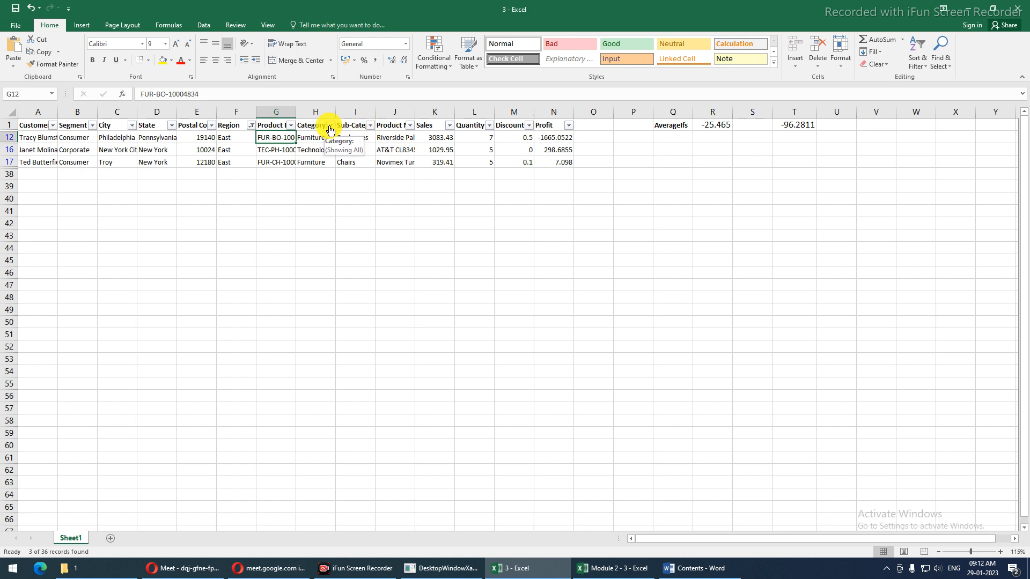
Widen the Sub-Category column and remove the filters
{"action": "left_click_drag", "start_coordinate": [375, 111], "coordinate": [390, 111]}
{"action": "left_click", "coordinate": [386, 140]}
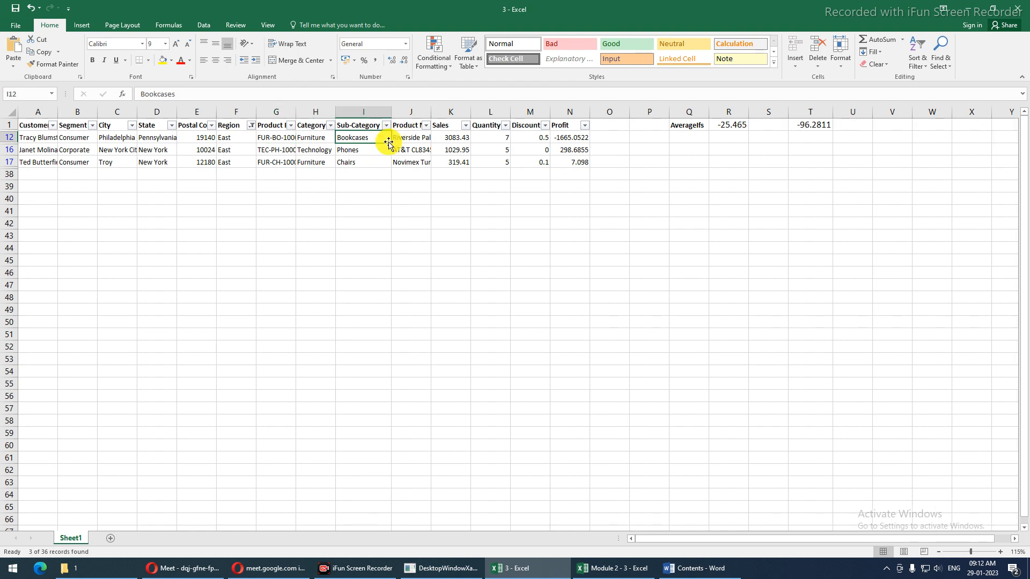
{"action": "key", "text": "ctrl+shift+l"}
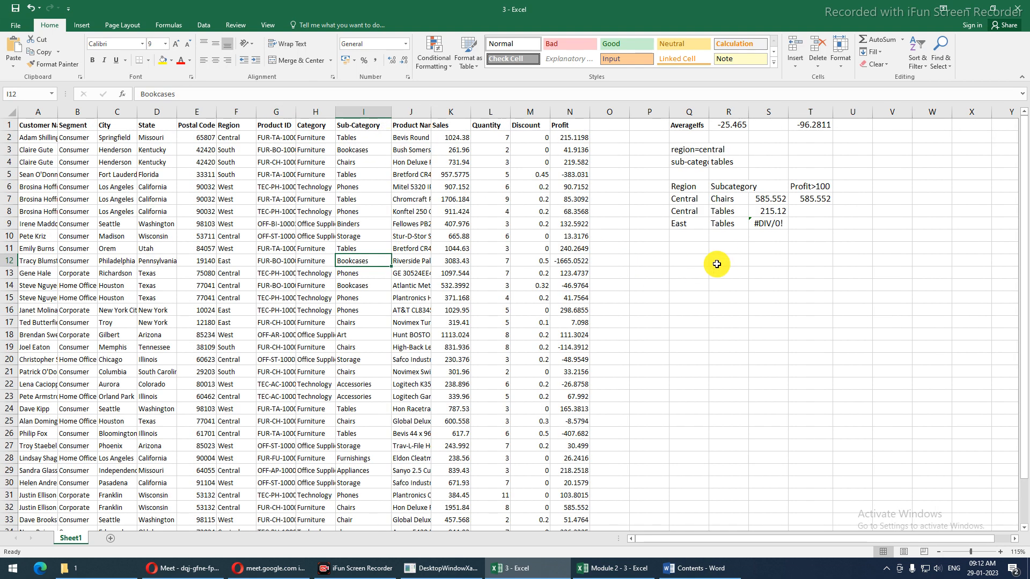
Review the S7 and S8 formulas, then filter Region to Central only
{"action": "left_click", "coordinate": [768, 197]}
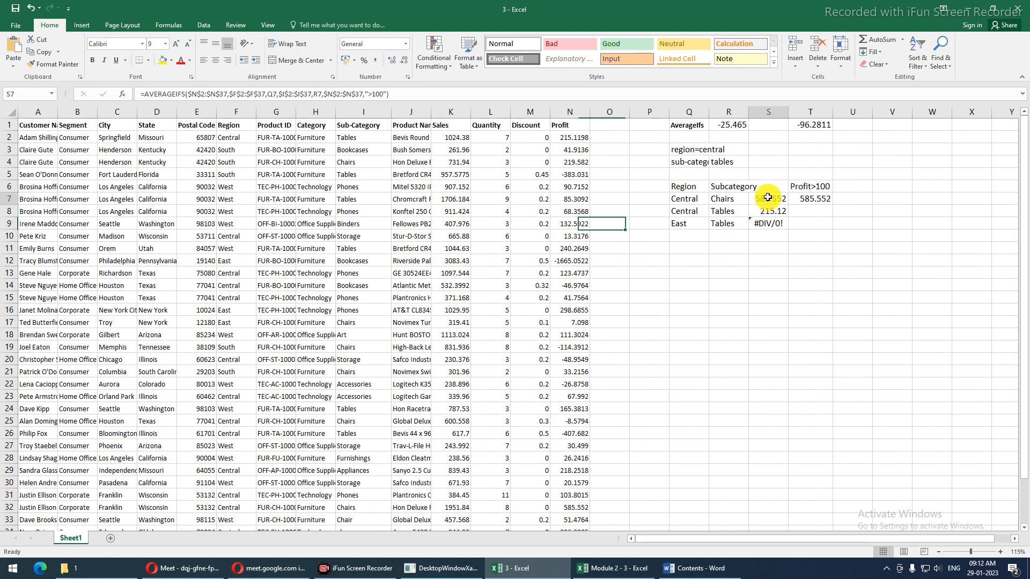
{"action": "left_click", "coordinate": [767, 211]}
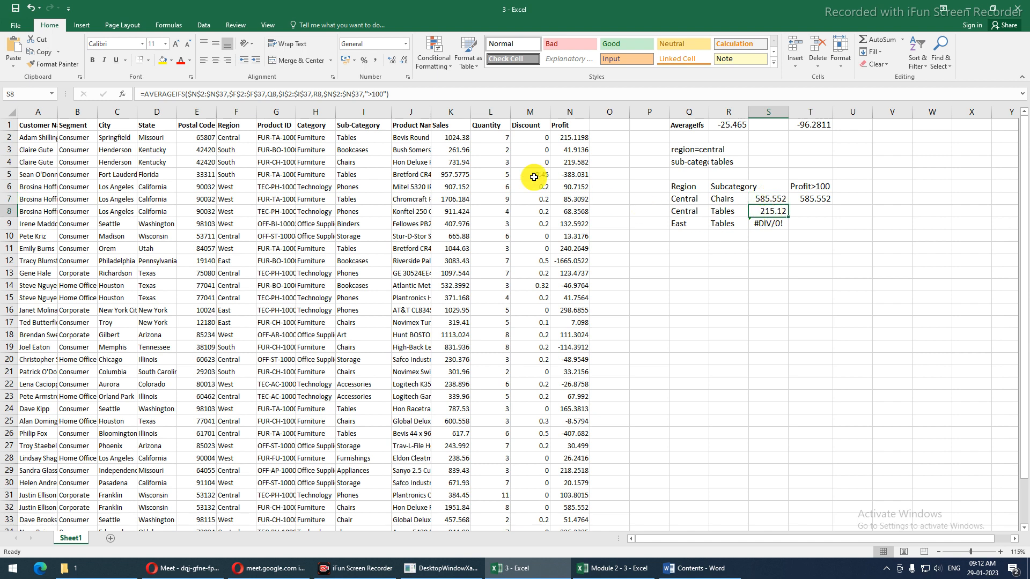
{"action": "left_click", "coordinate": [347, 127]}
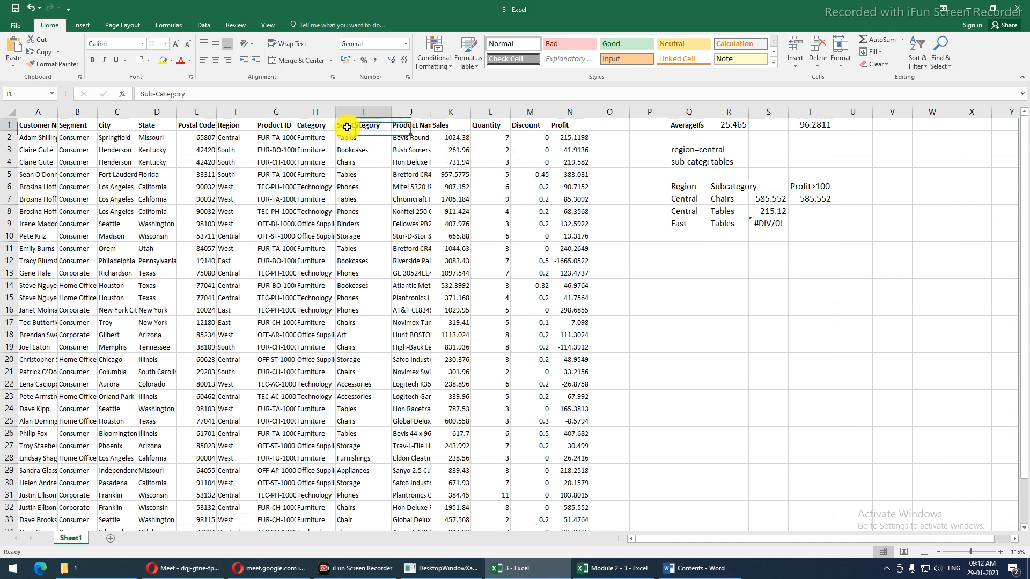
{"action": "key", "text": "ctrl+shift+l"}
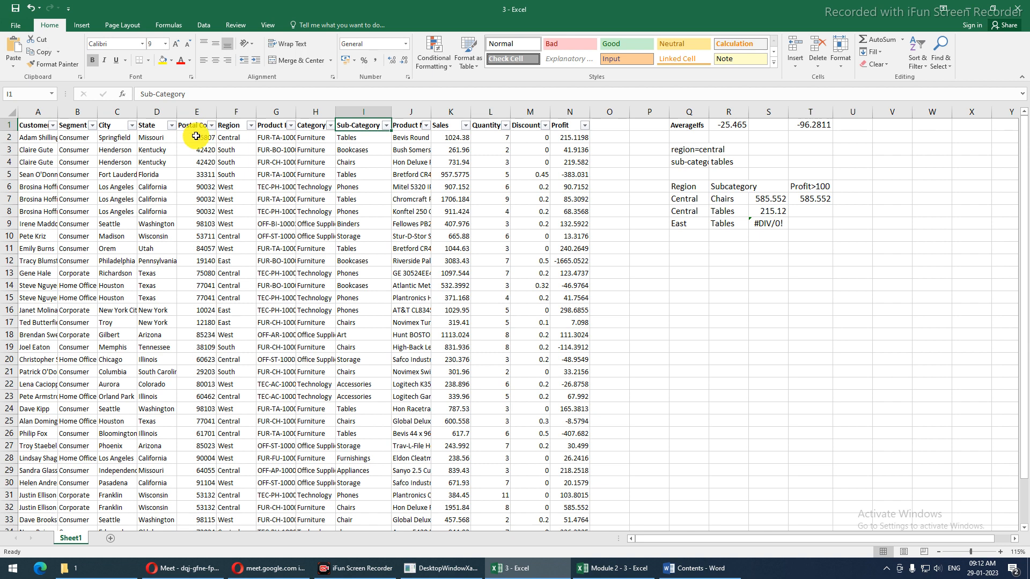
{"action": "left_click", "coordinate": [250, 126]}
{"action": "left_click", "coordinate": [144, 239]}
{"action": "left_click", "coordinate": [144, 229]}
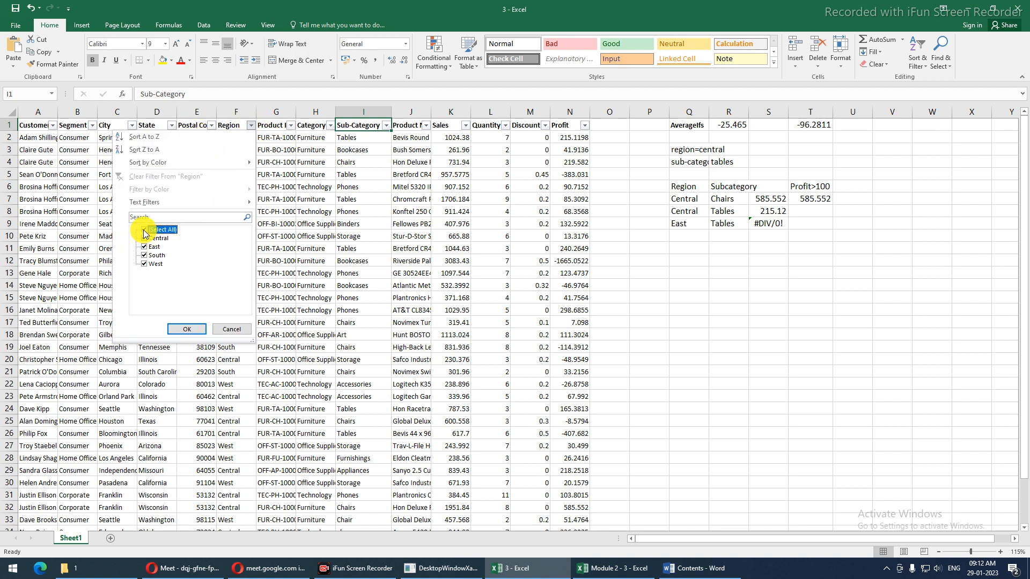
{"action": "left_click", "coordinate": [144, 229]}
{"action": "left_click", "coordinate": [144, 238]}
{"action": "left_click", "coordinate": [185, 328]}
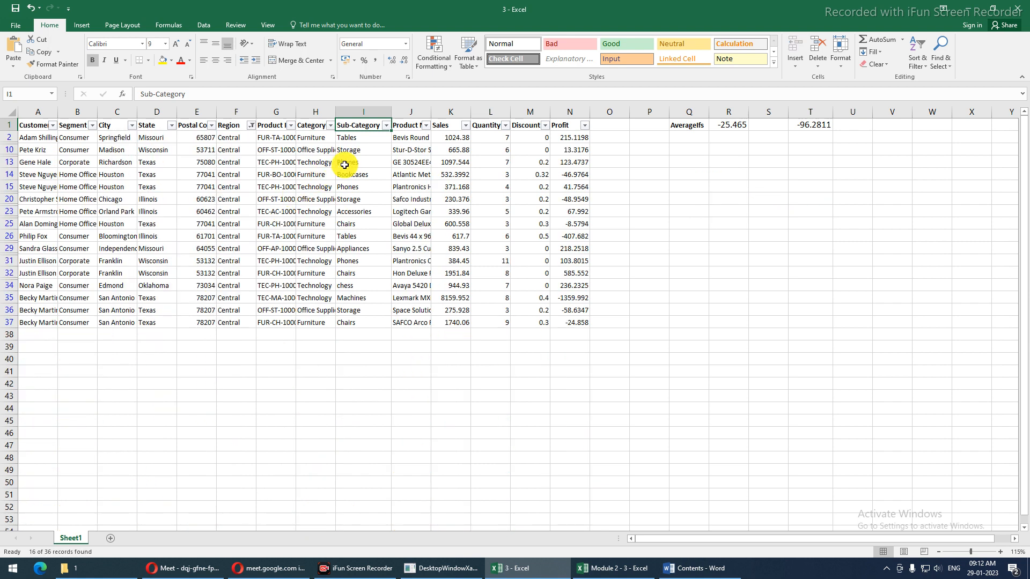
Filter Sub-Category to Tables, check the Profit values, then remove the filters
{"action": "left_click", "coordinate": [385, 127]}
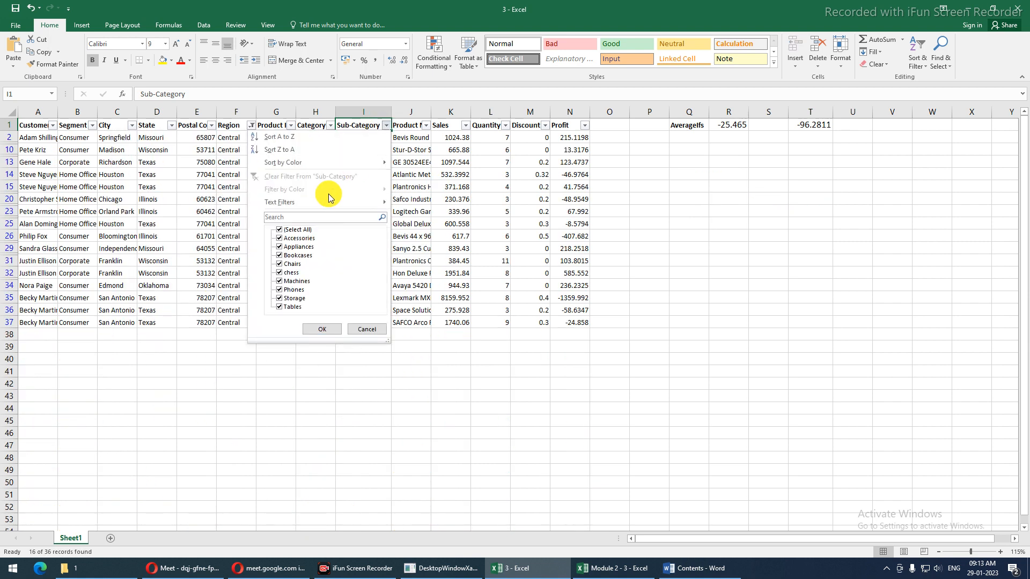
{"action": "left_click", "coordinate": [304, 218]}
{"action": "type", "text": "ta"}
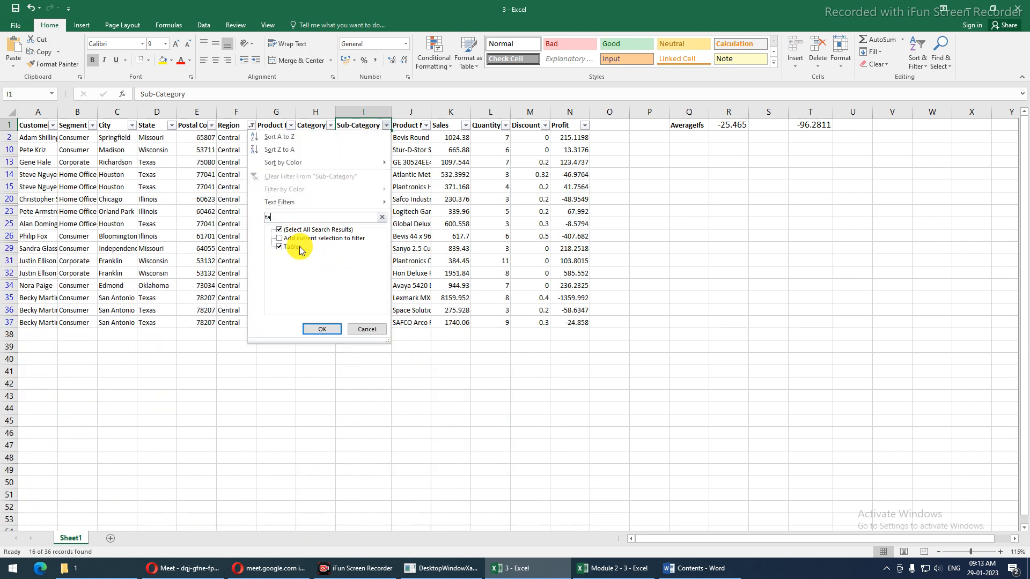
{"action": "left_click", "coordinate": [321, 328]}
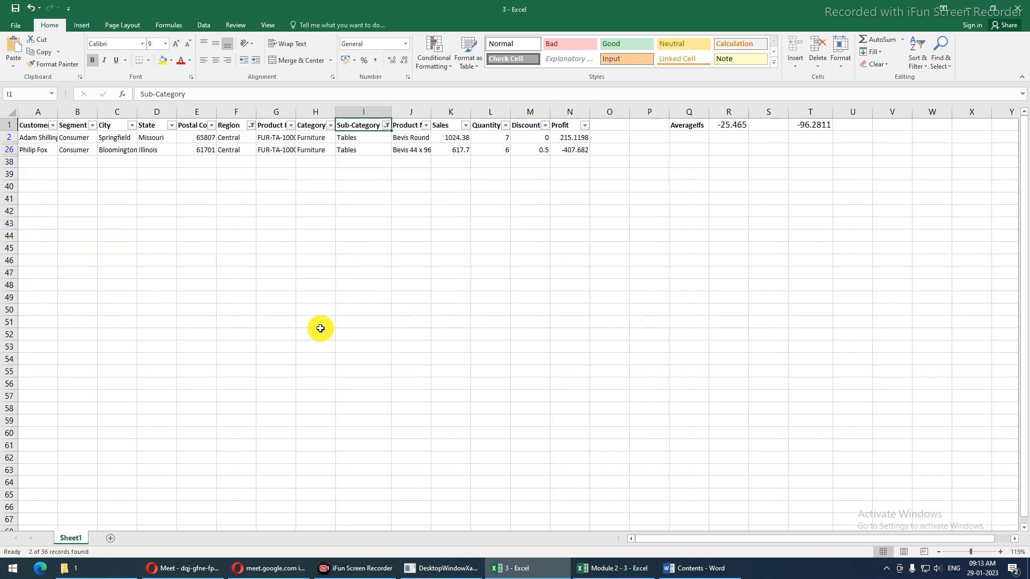
{"action": "left_click", "coordinate": [572, 141]}
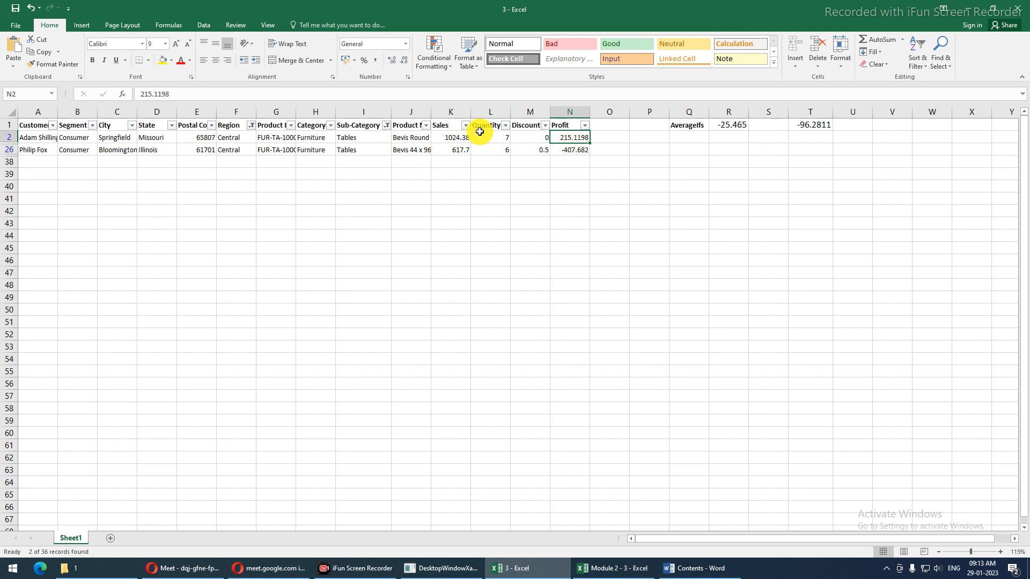
{"action": "key", "text": "ctrl+shift+l"}
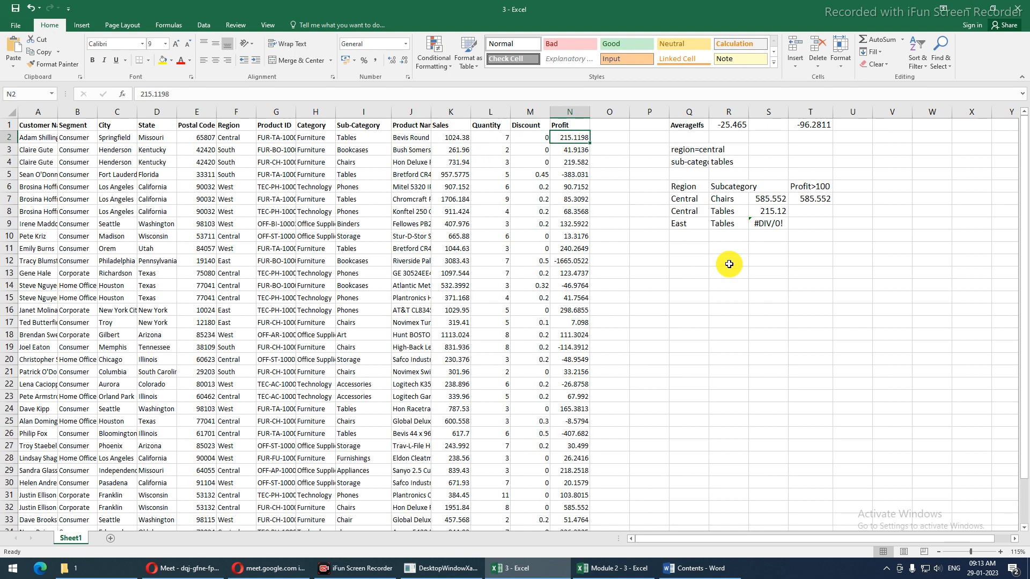
Copy the criteria table with its results, Q6:S9
{"action": "left_click", "coordinate": [739, 208]}
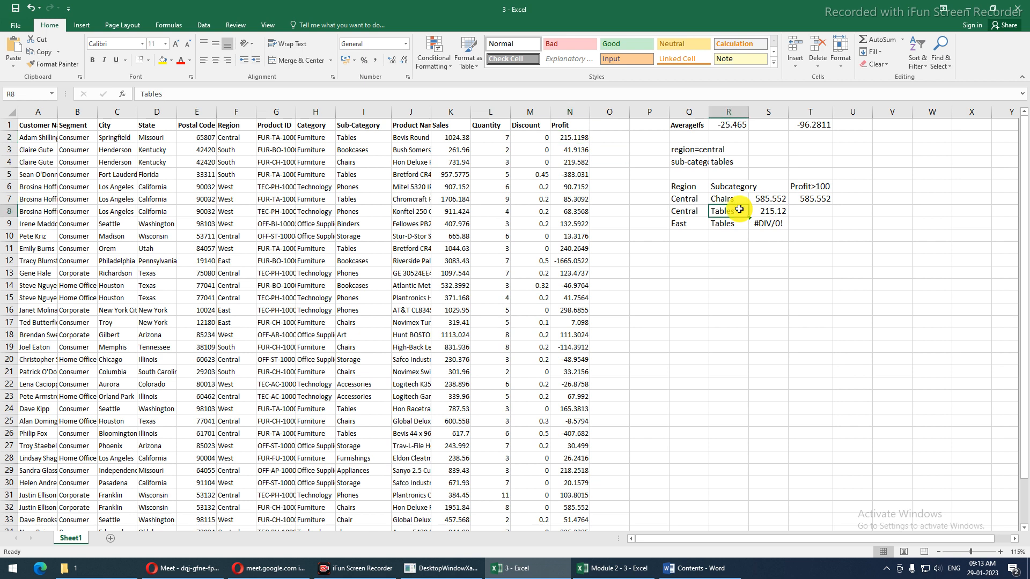
{"action": "left_click", "coordinate": [730, 201]}
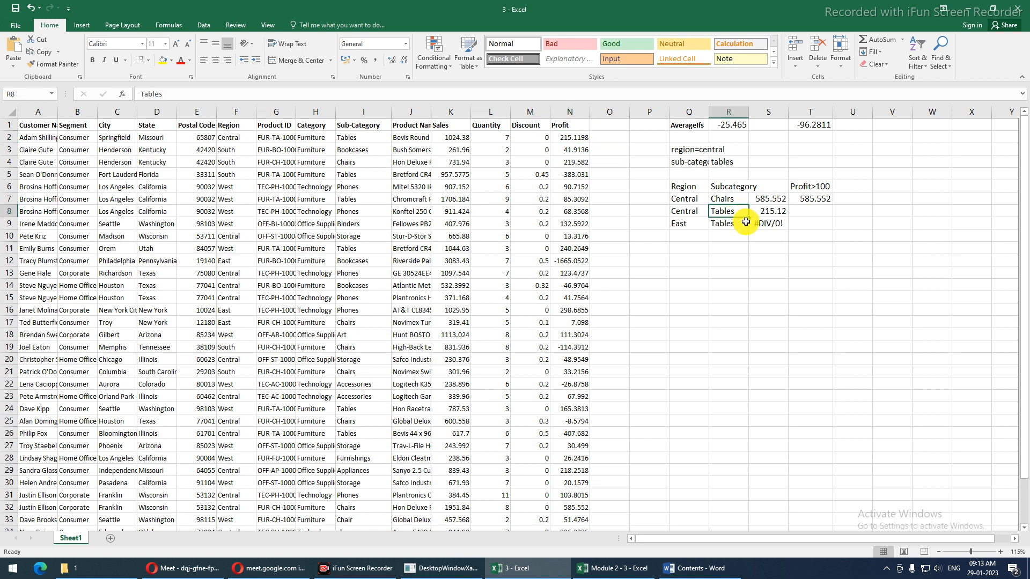
{"action": "left_click", "coordinate": [683, 189]}
{"action": "left_click_drag", "start_coordinate": [683, 190], "coordinate": [786, 224]}
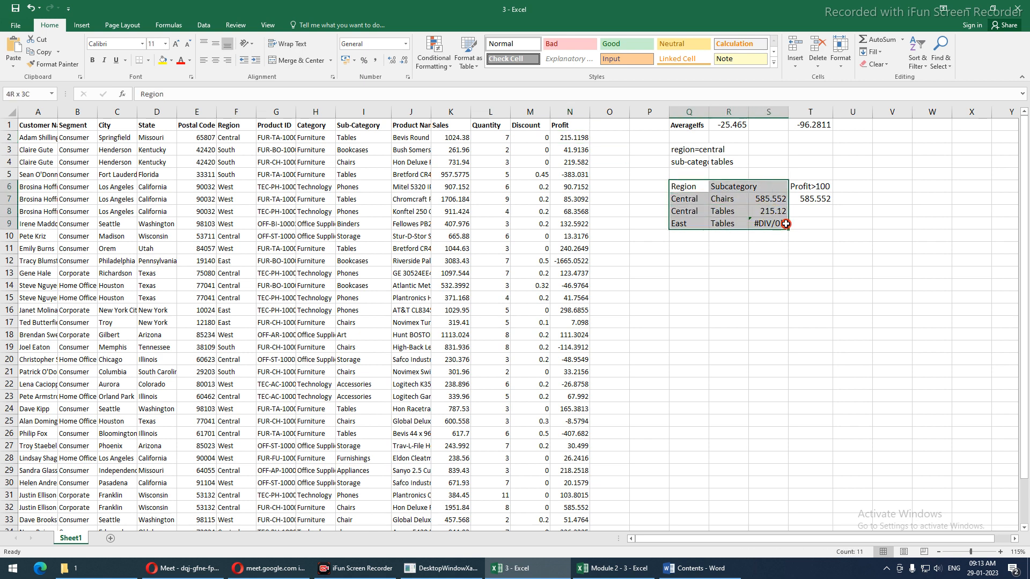
{"action": "key", "text": "ctrl+c"}
{"action": "scroll", "coordinate": [731, 289], "scroll_direction": "down", "scroll_amount": 4}
{"action": "scroll", "coordinate": [754, 299], "scroll_direction": "up", "scroll_amount": 4}
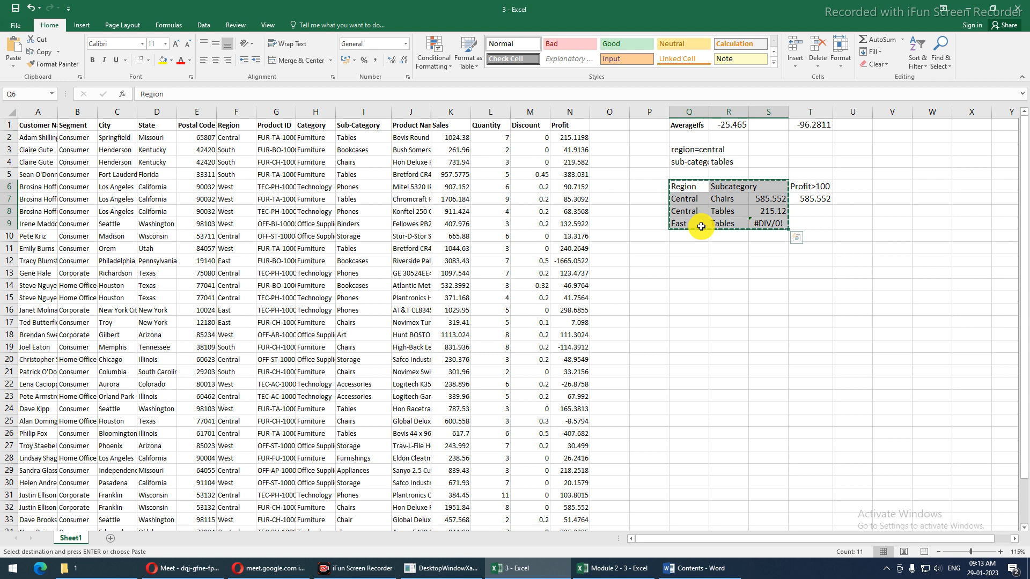
Inspect the East–Tables #DIV/0! and T7 formulas, then switch to the Contents Word document
{"action": "left_click", "coordinate": [701, 226]}
{"action": "left_click", "coordinate": [753, 223]}
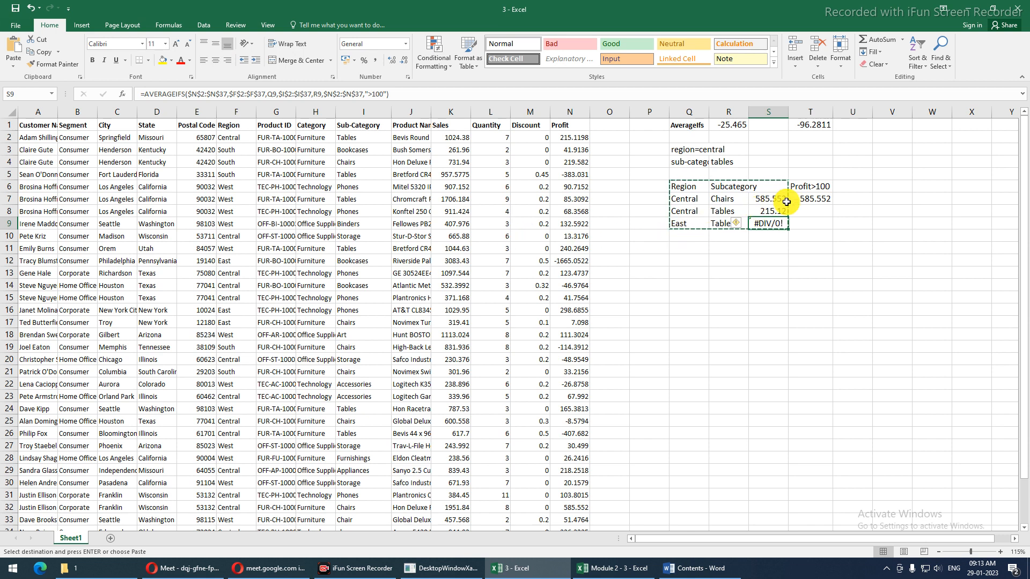
{"action": "left_click", "coordinate": [790, 203]}
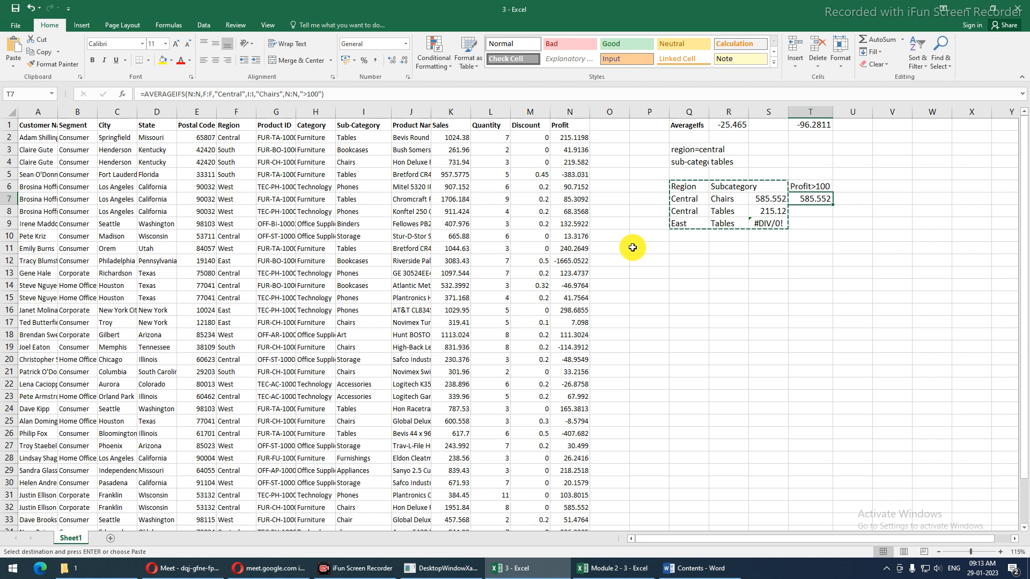
{"action": "left_click", "coordinate": [671, 567]}
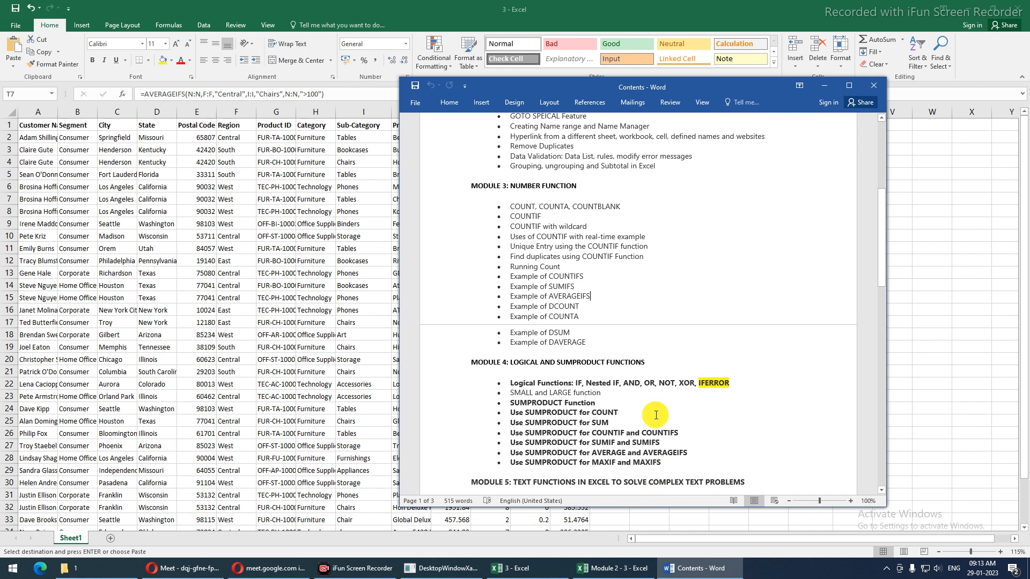
Highlight IFERROR in Word's Module 4 logical functions list, then go back to Excel
{"action": "left_click", "coordinate": [614, 298]}
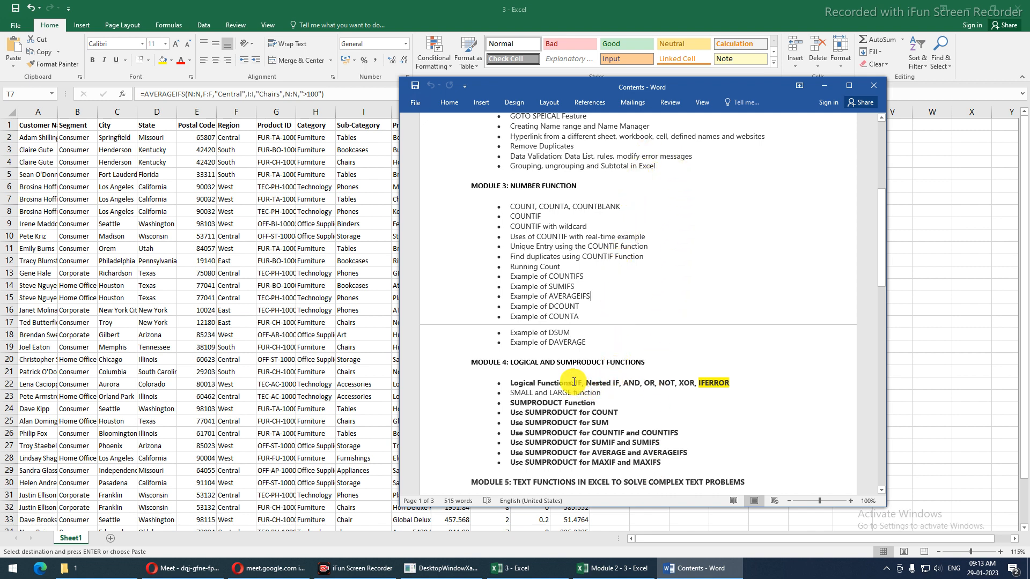
{"action": "left_click_drag", "start_coordinate": [573, 382], "coordinate": [733, 384]}
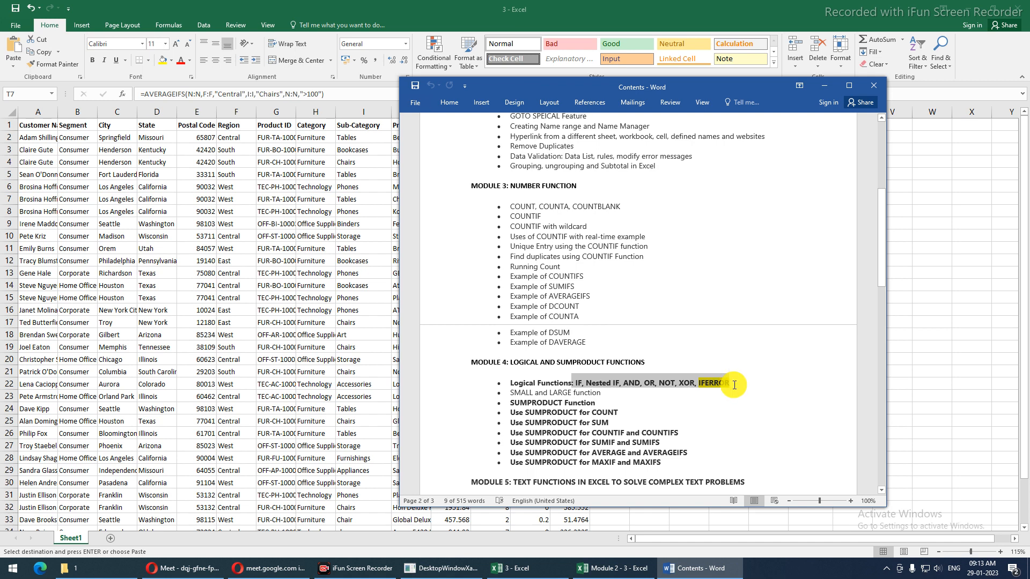
{"action": "left_click", "coordinate": [735, 385]}
{"action": "double_click", "coordinate": [708, 382]}
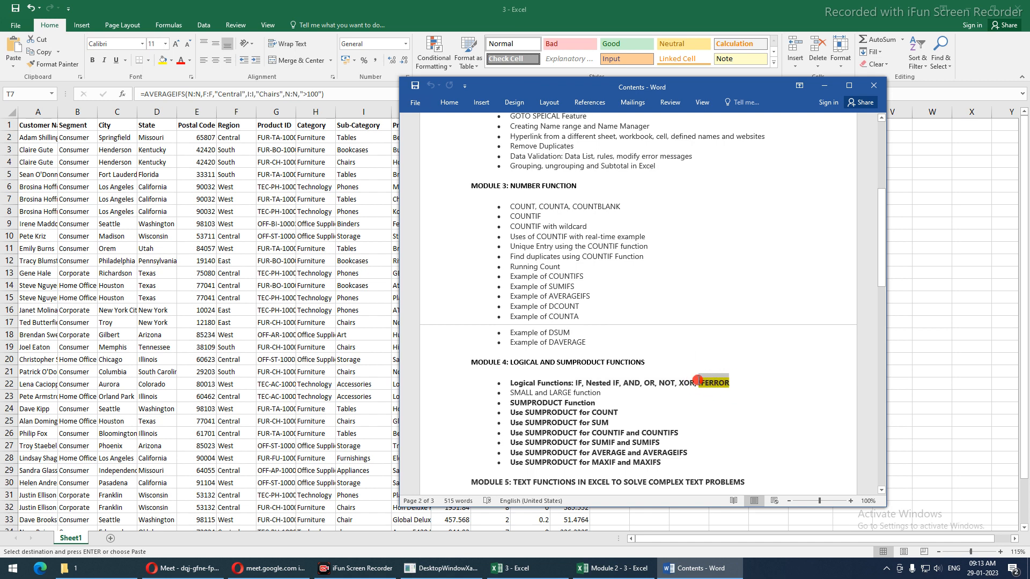
{"action": "key", "text": "alt+Tab"}
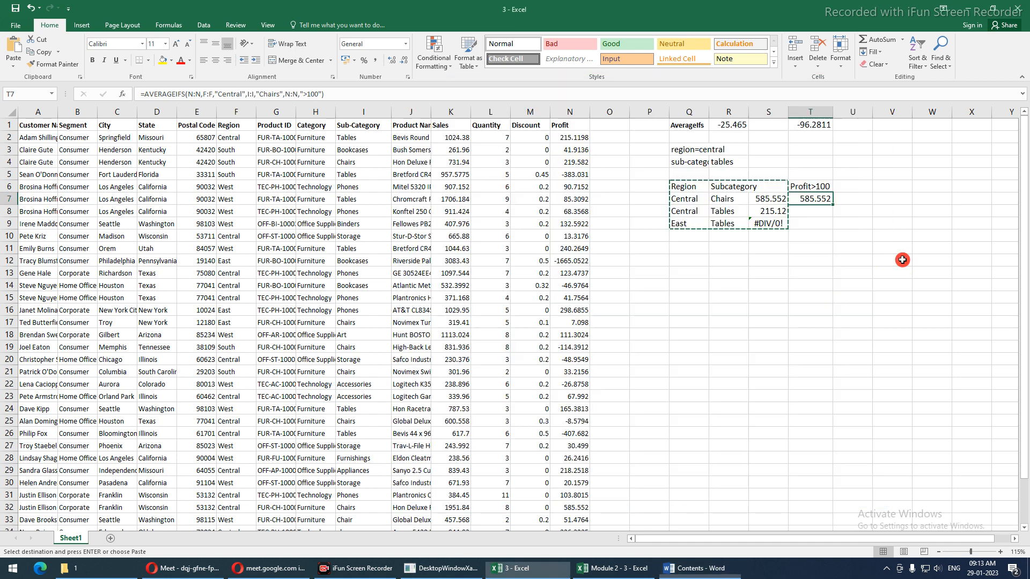
Insert IFERROR at the start of the Central Chairs AVERAGEIFS formula in S7
{"action": "left_click", "coordinate": [760, 219]}
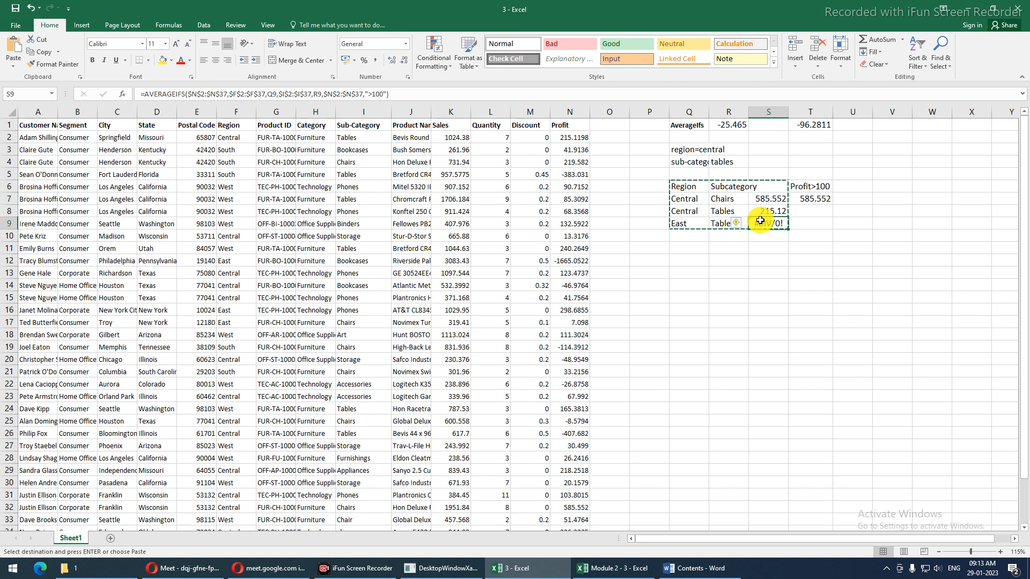
{"action": "left_click", "coordinate": [753, 203]}
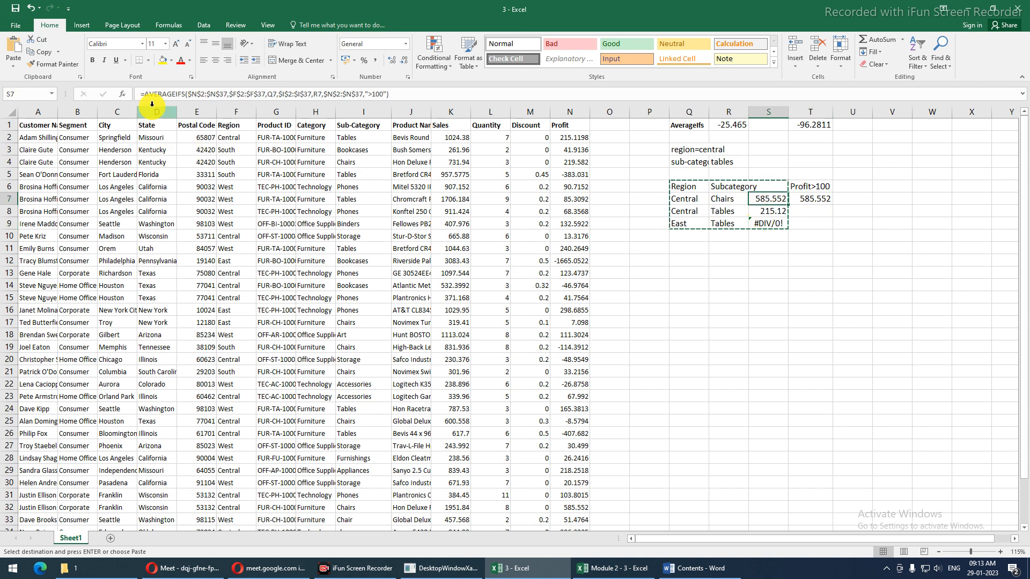
{"action": "left_click_drag", "start_coordinate": [147, 97], "coordinate": [463, 97]}
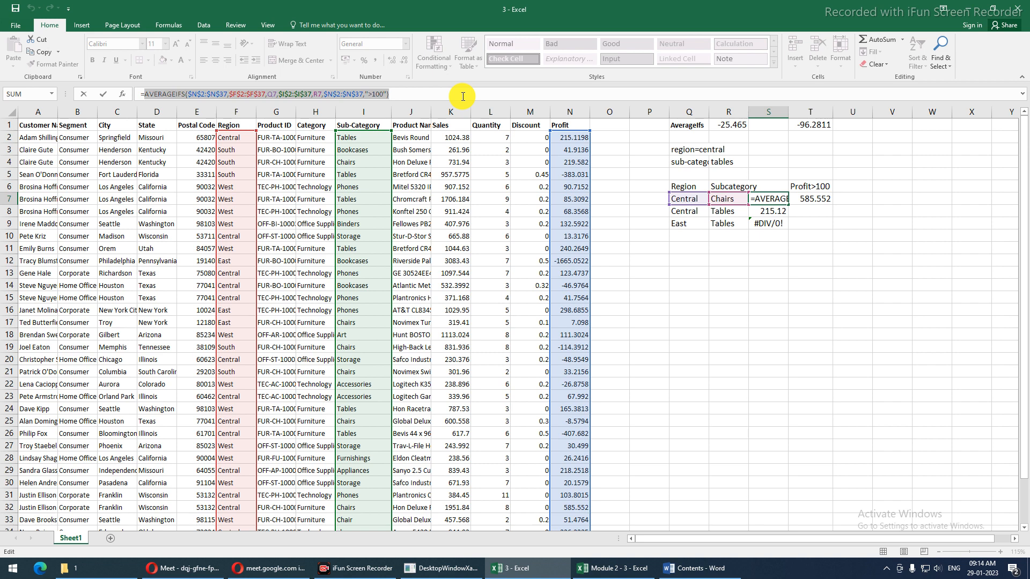
{"action": "left_click", "coordinate": [144, 97]}
{"action": "type", "text": "if"}
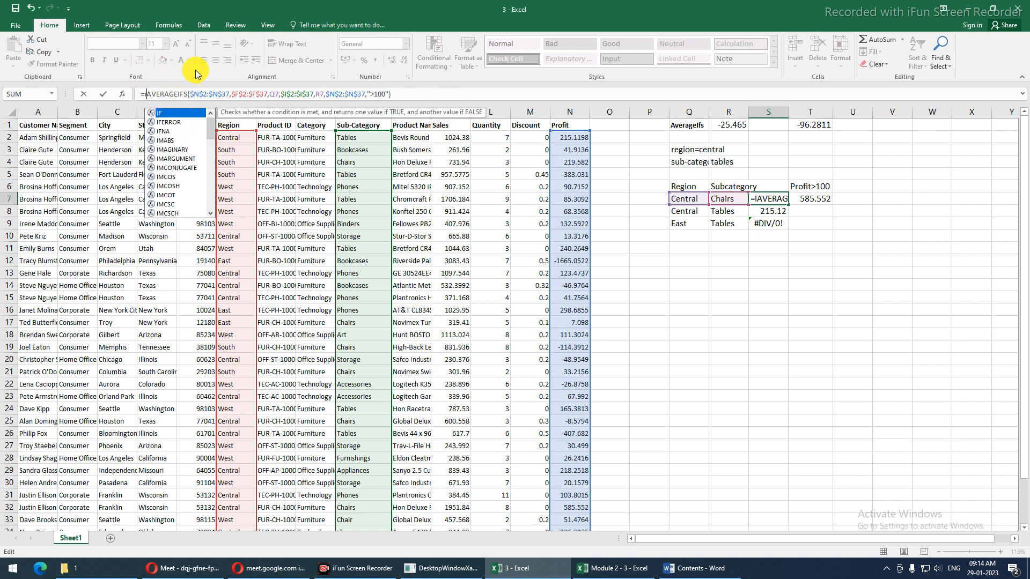
{"action": "key", "text": "Down"}
{"action": "key", "text": "Tab"}
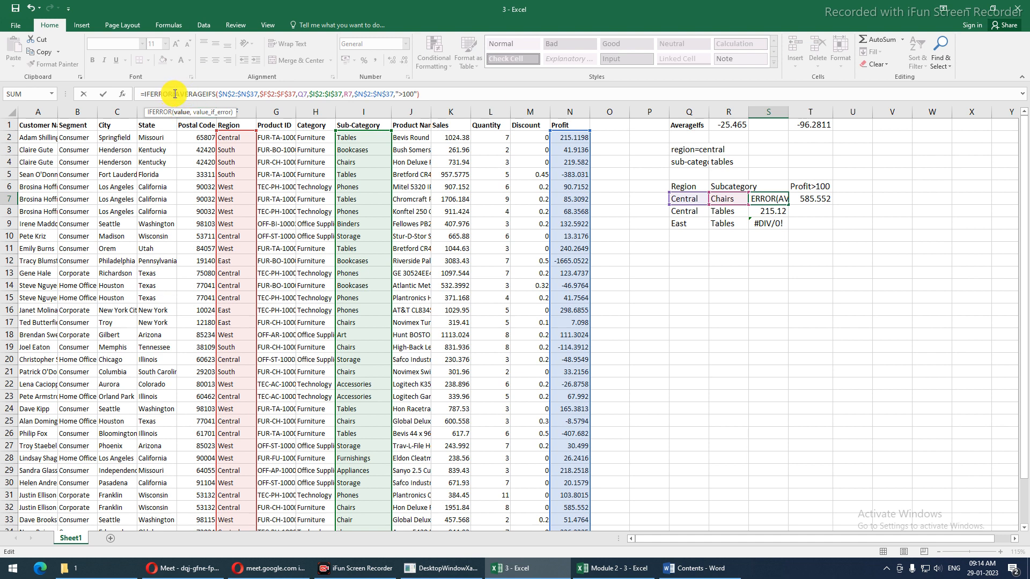
Add "-" as IFERROR's fallback and commit, accepting Excel's suggested correction
{"action": "left_click_drag", "start_coordinate": [180, 94], "coordinate": [424, 93]}
{"action": "left_click", "coordinate": [426, 94]}
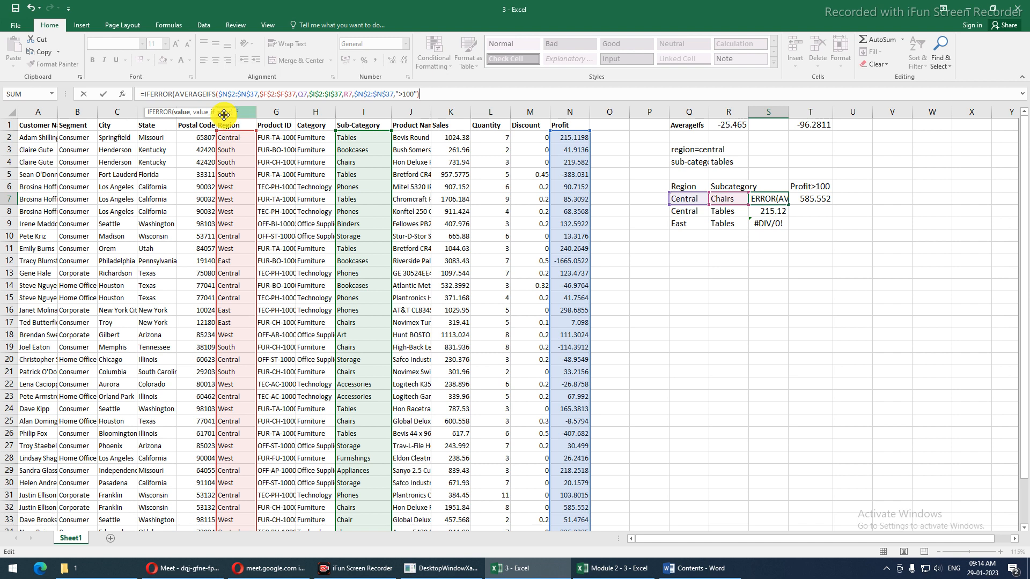
{"action": "type", "text": ","}
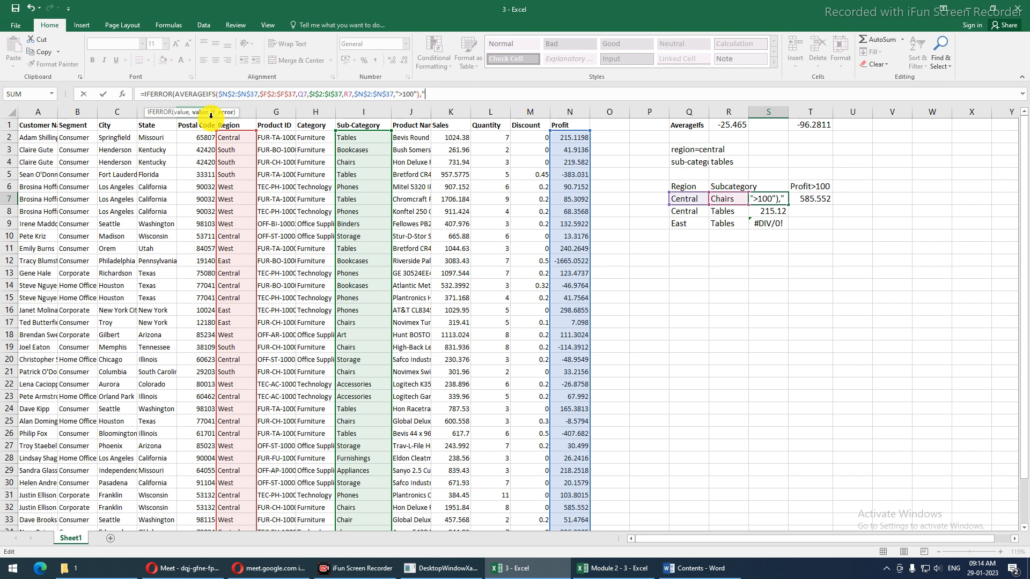
{"action": "type", "text": "\"-\""}
{"action": "key", "text": "Return"}
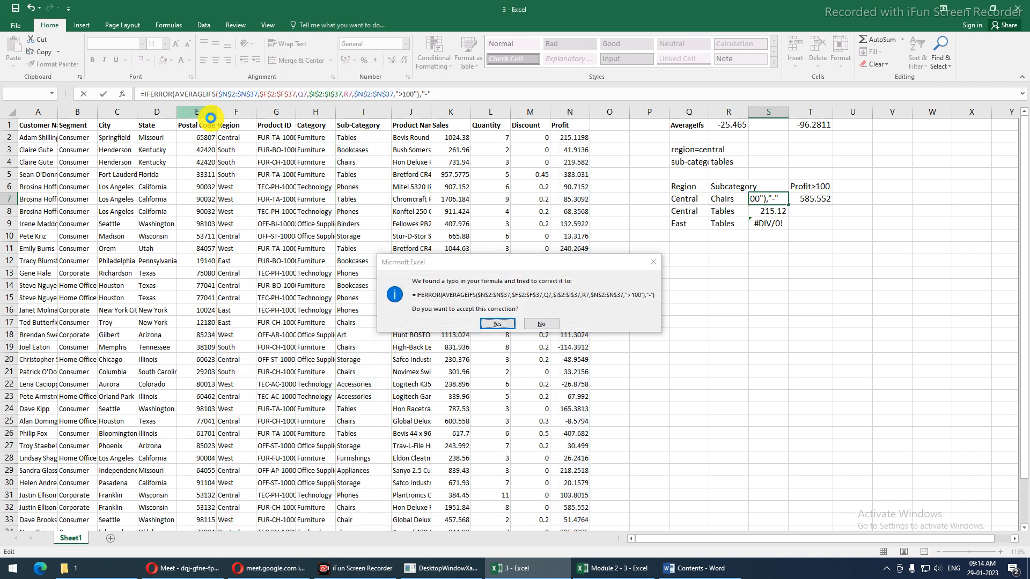
{"action": "key", "text": "Return"}
{"action": "key", "text": "Up"}
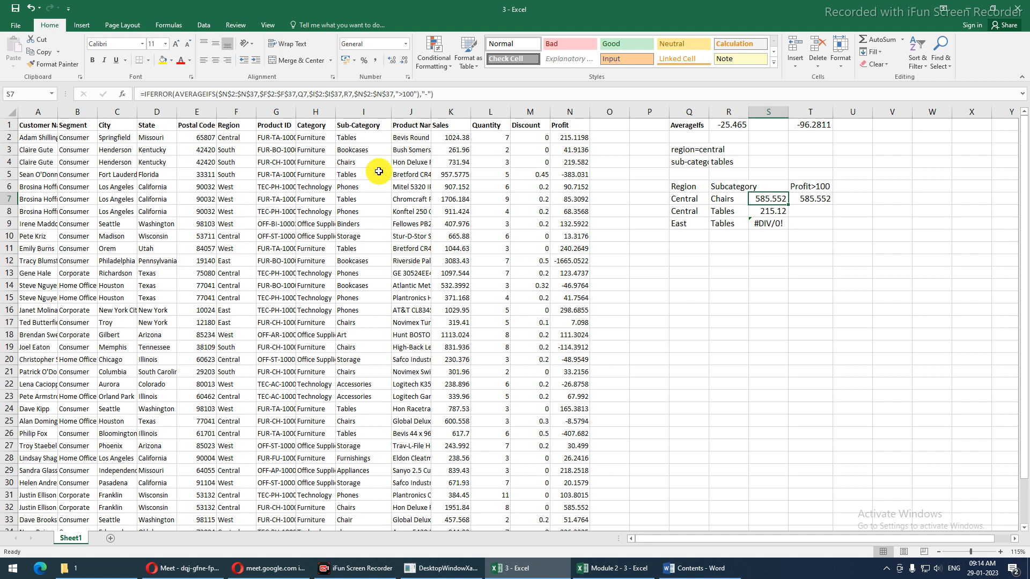
{"action": "left_click_drag", "start_coordinate": [787, 205], "coordinate": [786, 225]}
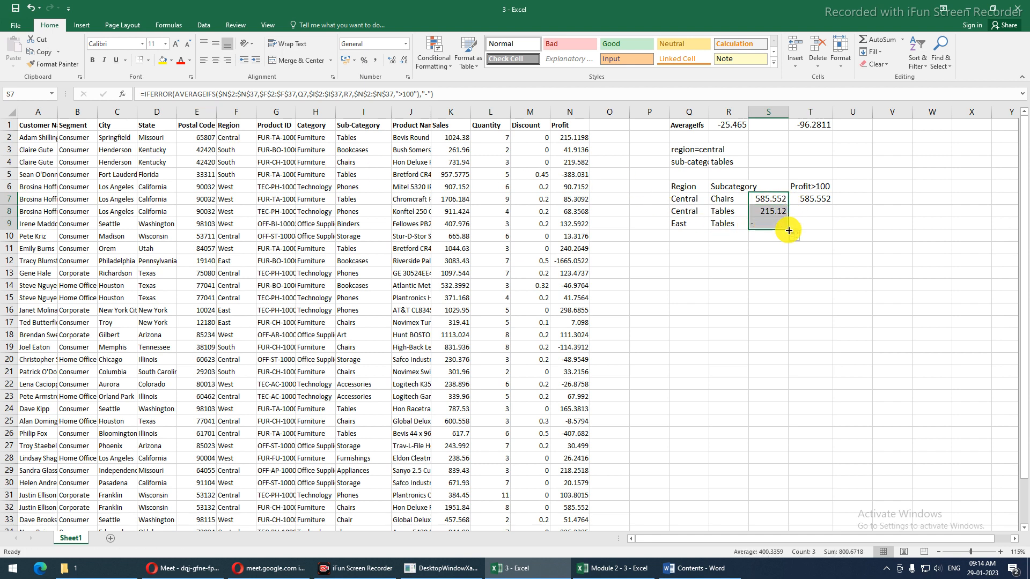
{"action": "left_click", "coordinate": [765, 225]}
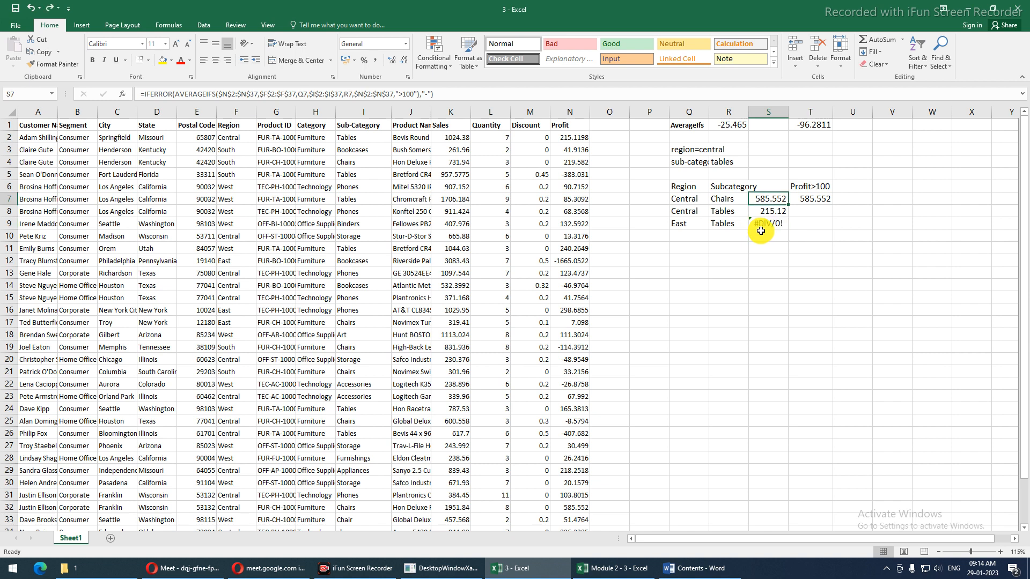
{"action": "key", "text": "ctrl+z"}
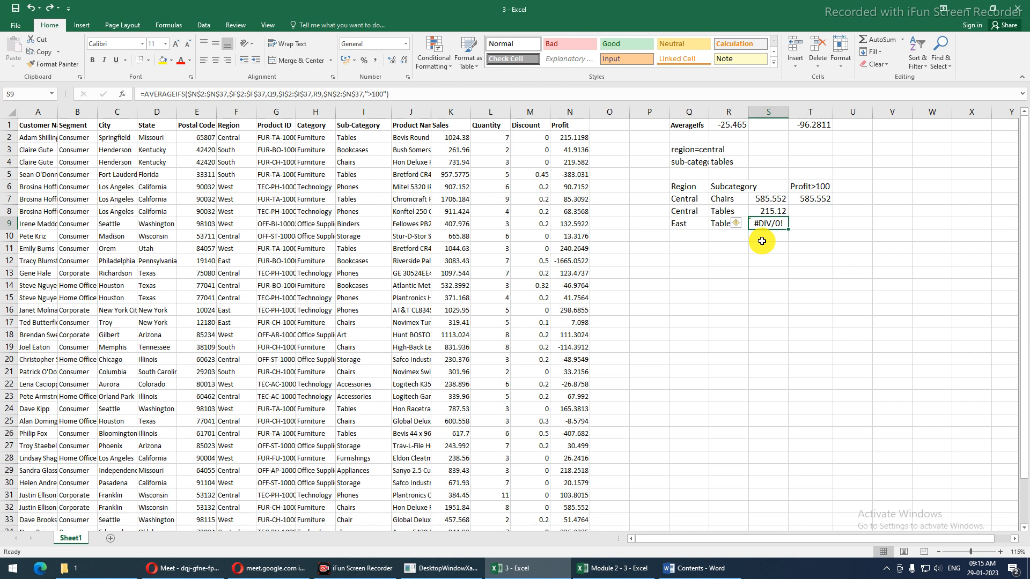
Fill the IFERROR average formula down to S9, with 0 replacing "-" as its fallback
{"action": "left_click", "coordinate": [764, 199]}
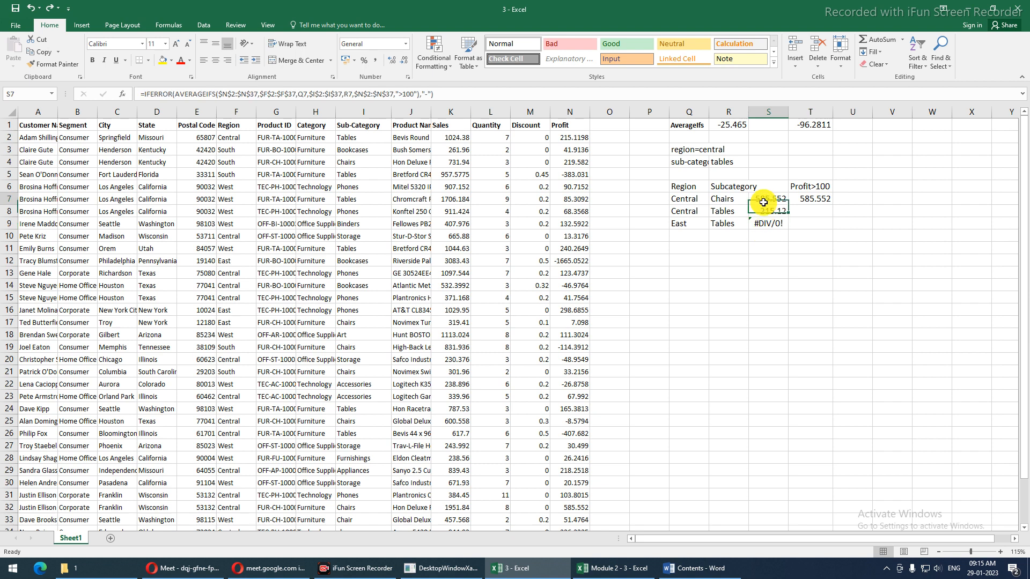
{"action": "left_click_drag", "start_coordinate": [791, 204], "coordinate": [783, 225]}
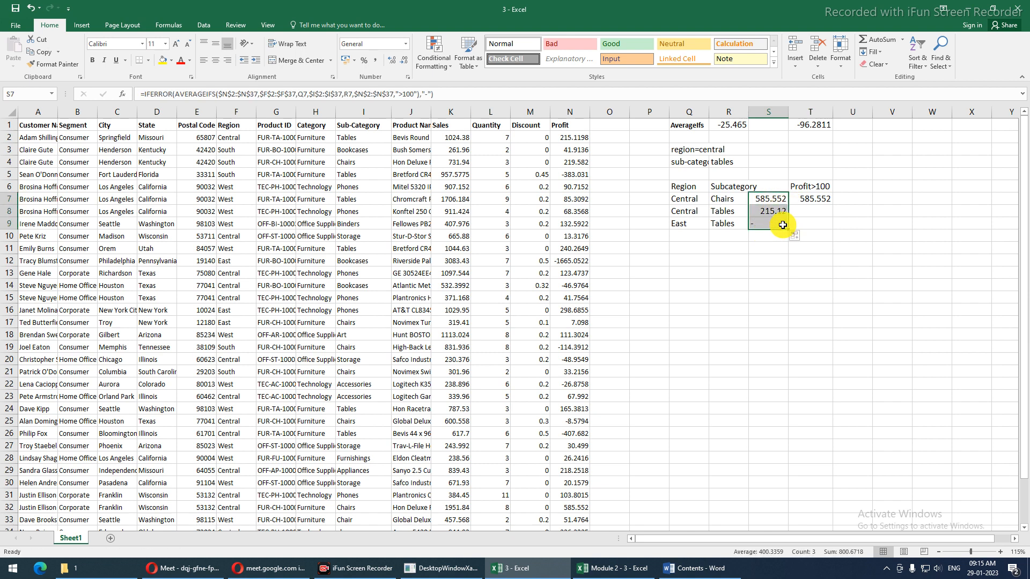
{"action": "left_click", "coordinate": [431, 93]}
{"action": "type", "text": "00\"),0)"}
{"action": "key", "text": "Return"}
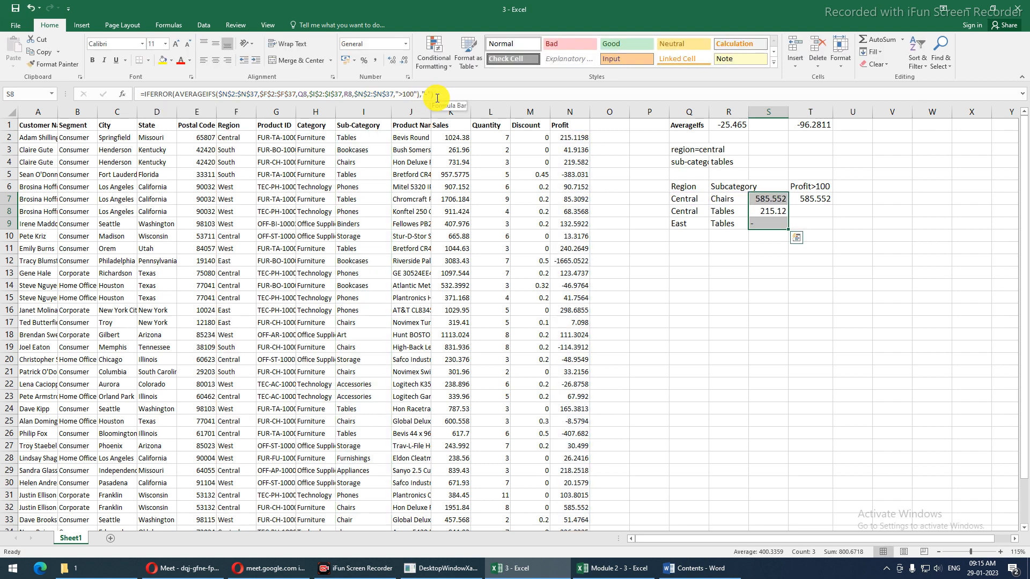
{"action": "key", "text": "ctrl+d"}
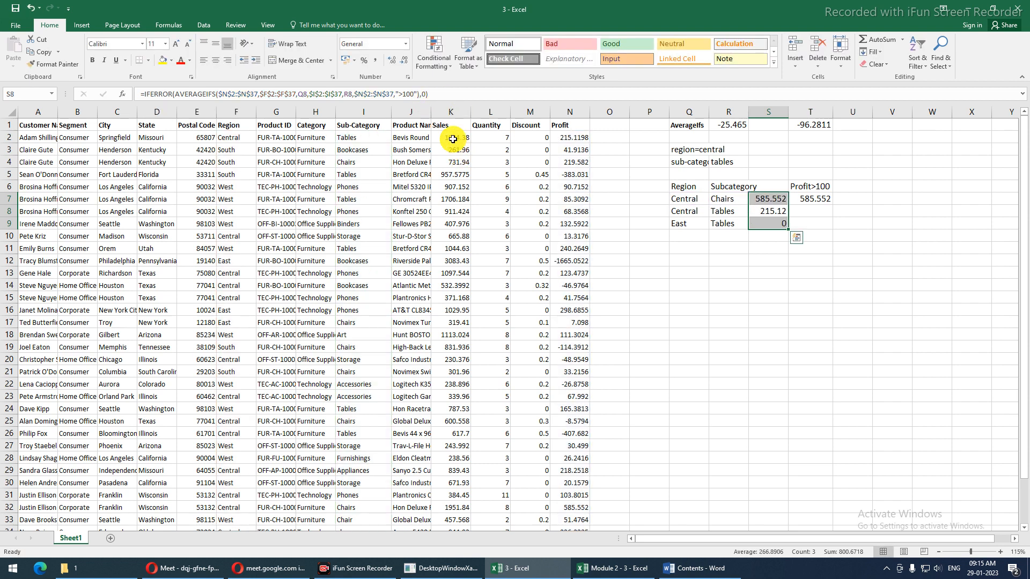
Change S8's IFERROR fallback from 0 to "Not any values"
{"action": "left_click", "coordinate": [432, 94]}
{"action": "key", "text": "Left"}
{"action": "key", "text": "BackSpace"}
{"action": "type", "text": "\""}
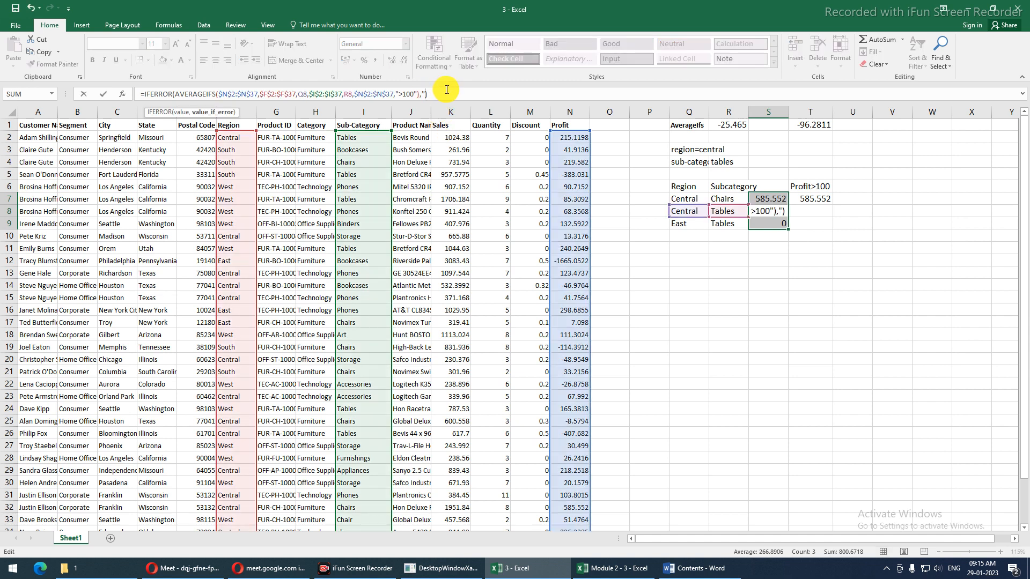
{"action": "type", "text": "Not any values\""}
{"action": "key", "text": "Return"}
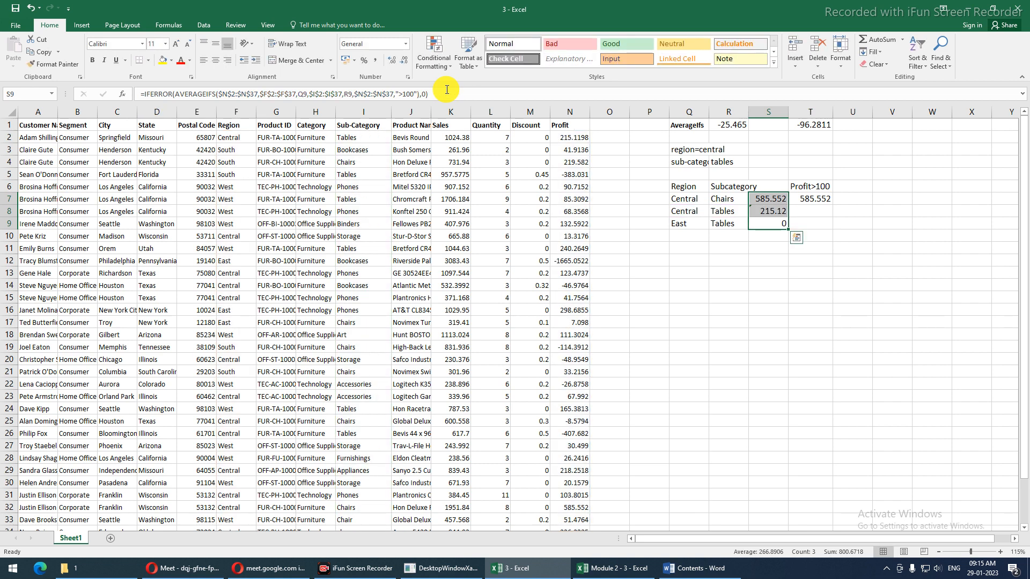
Set S7's IFERROR fallback to "Not any value" and fill it down through S9
{"action": "left_click", "coordinate": [762, 206]}
{"action": "left_click", "coordinate": [428, 93]}
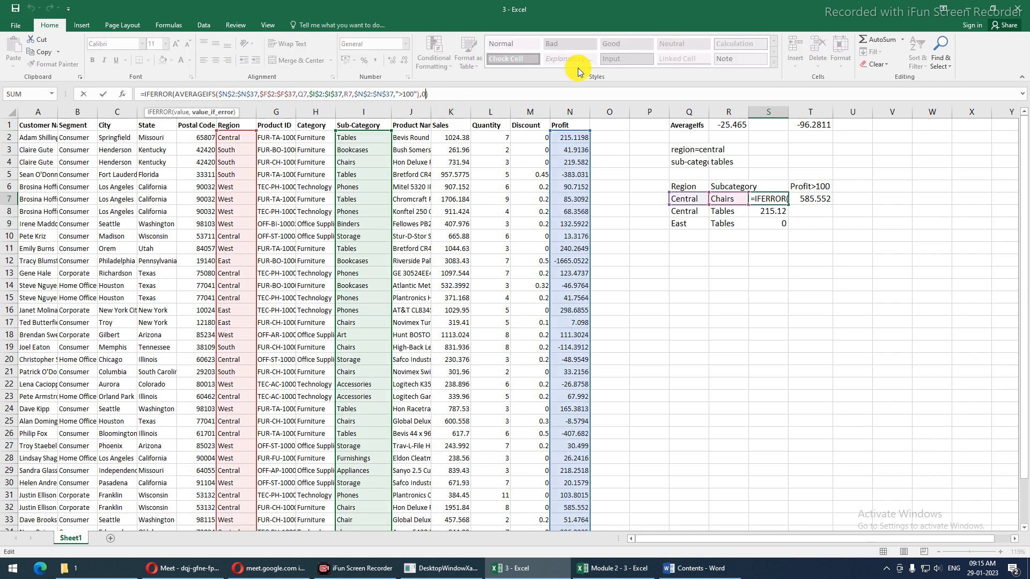
{"action": "key", "text": "BackSpace"}
{"action": "type", "text": "\"Not any value"}
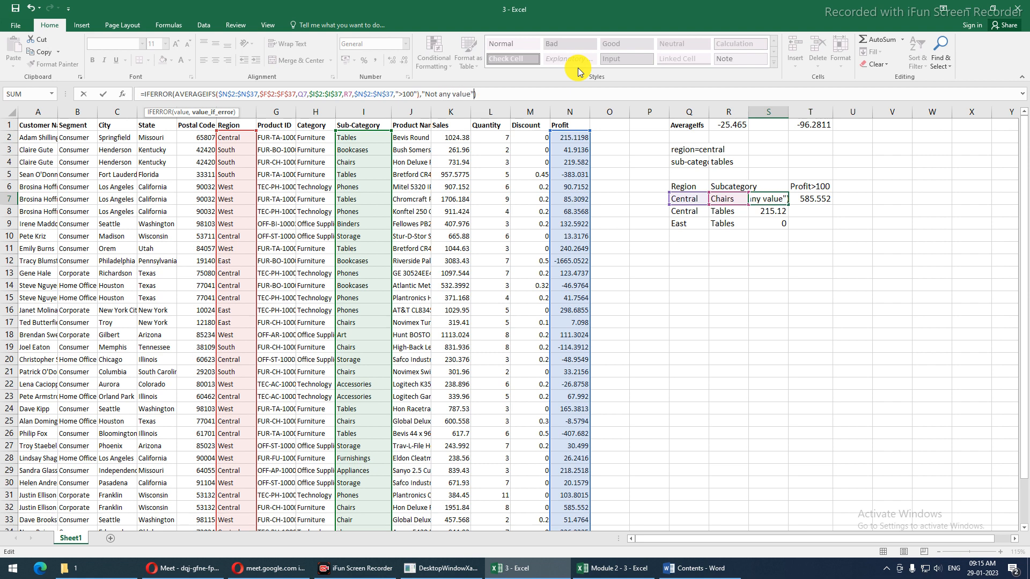
{"action": "type", "text": "\""}
{"action": "key", "text": "Return"}
{"action": "key", "text": "Up"}
{"action": "key", "text": "shift+Down"}
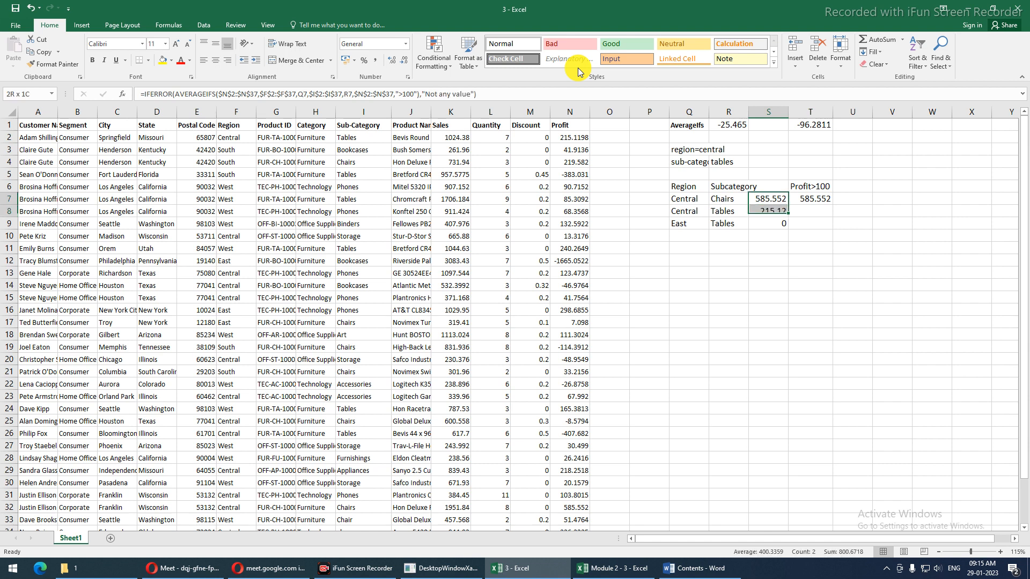
{"action": "key", "text": "shift+Down"}
{"action": "key", "text": "ctrl+d"}
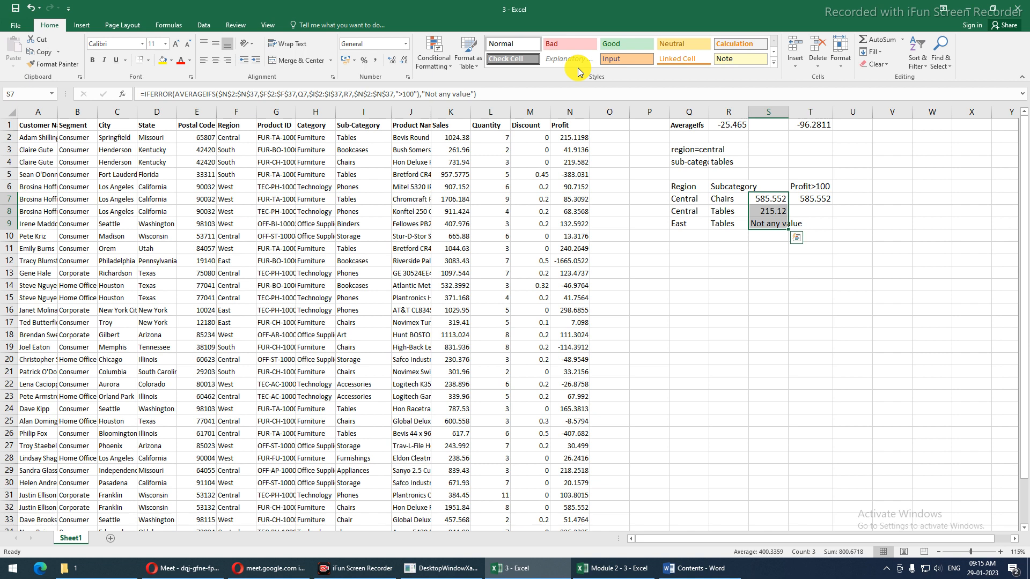
{"action": "left_click", "coordinate": [677, 568]}
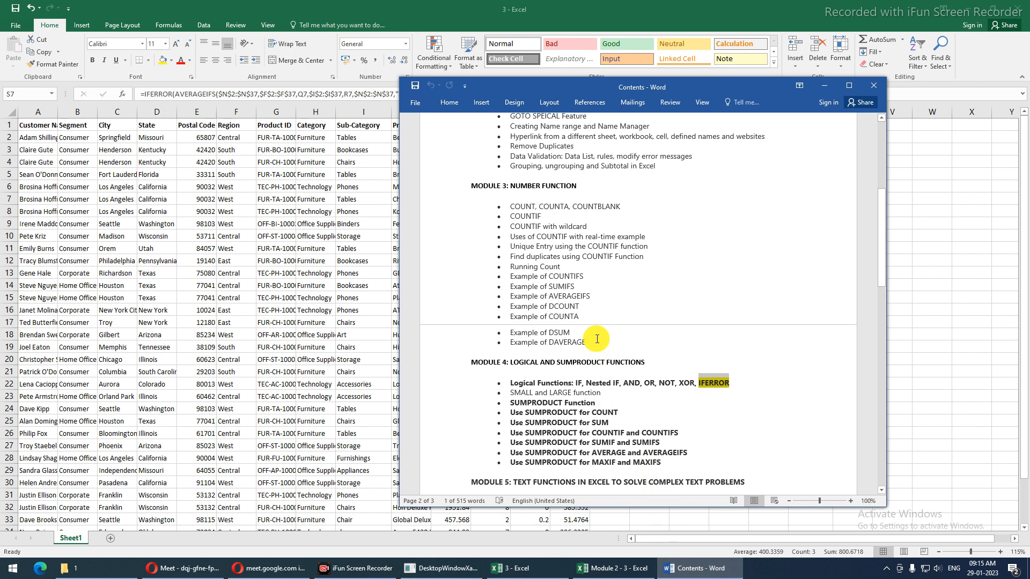
{"action": "left_click_drag", "start_coordinate": [509, 307], "coordinate": [582, 338]}
{"action": "left_click", "coordinate": [556, 317]}
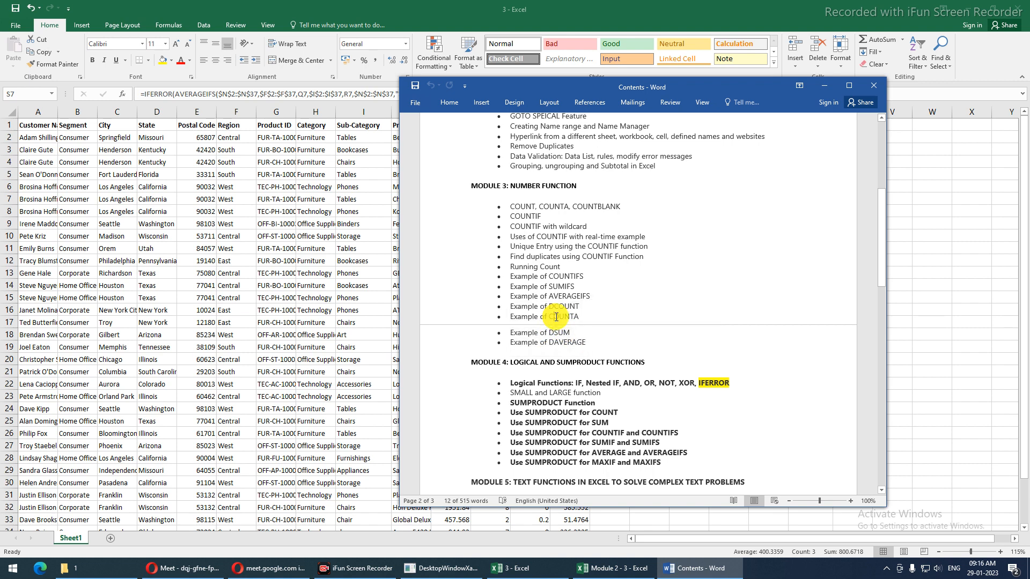
{"action": "left_click_drag", "start_coordinate": [579, 345], "coordinate": [507, 308]}
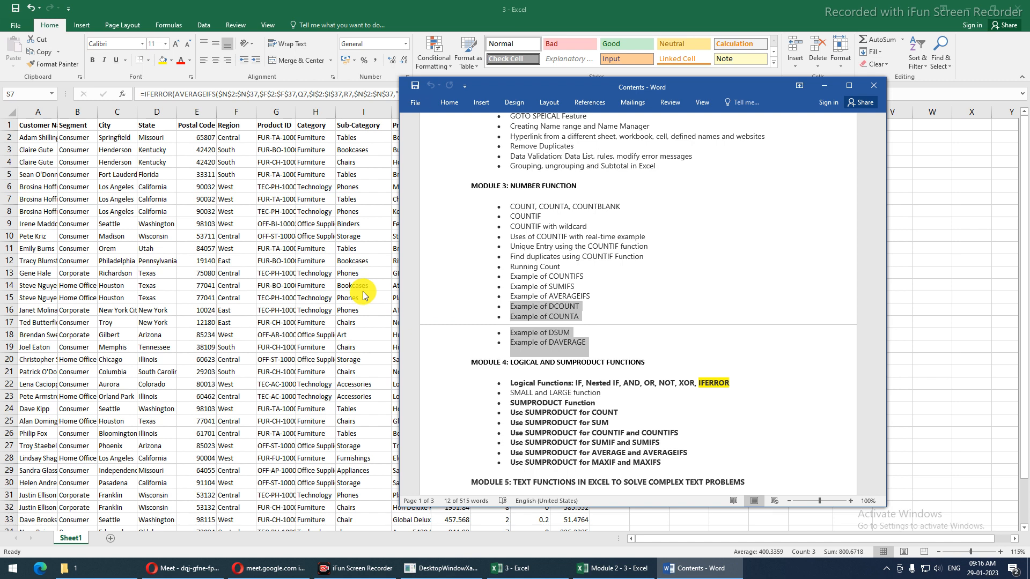
{"action": "key", "text": "alt+Tab"}
{"action": "left_click_drag", "start_coordinate": [31, 125], "coordinate": [551, 114]}
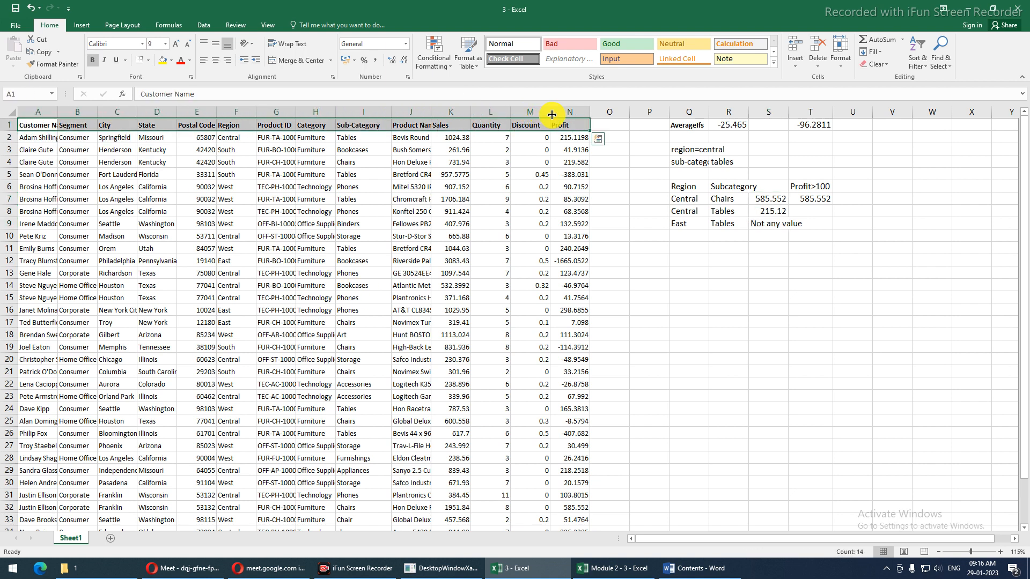
Paste the header row at Q11, then undo that paste
{"action": "key", "text": "ctrl+c"}
{"action": "left_click", "coordinate": [683, 251]}
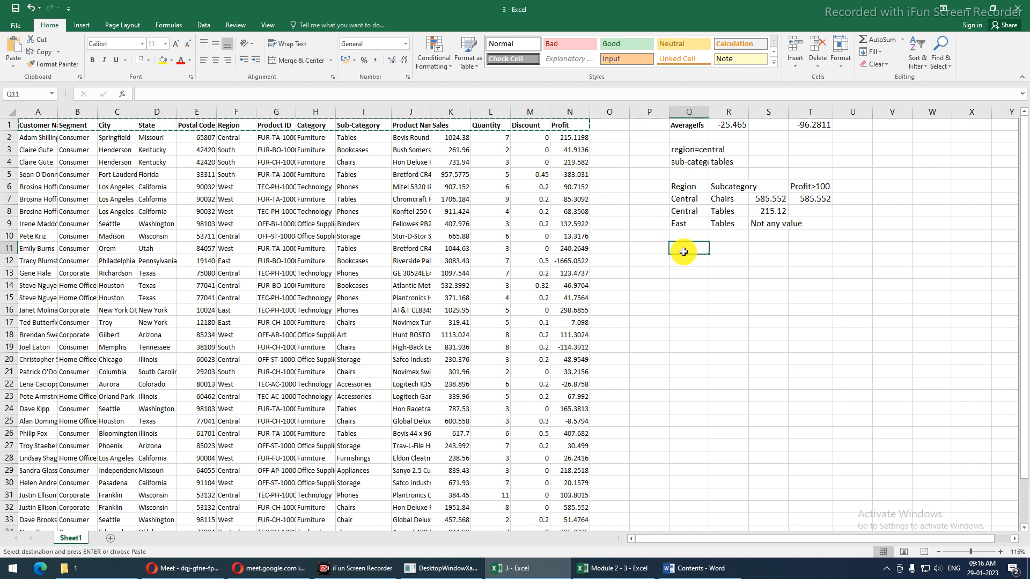
{"action": "key", "text": "ctrl+v"}
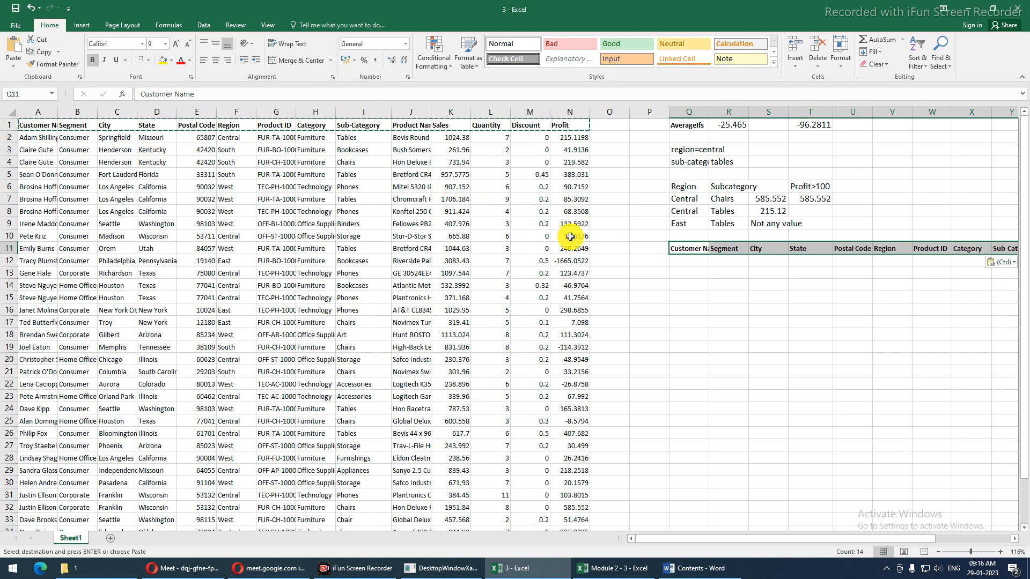
{"action": "key", "text": "Escape"}
{"action": "key", "text": "ctrl+z"}
Copy the whole sales data block onto a new Sheet2
{"action": "left_click", "coordinate": [347, 235]}
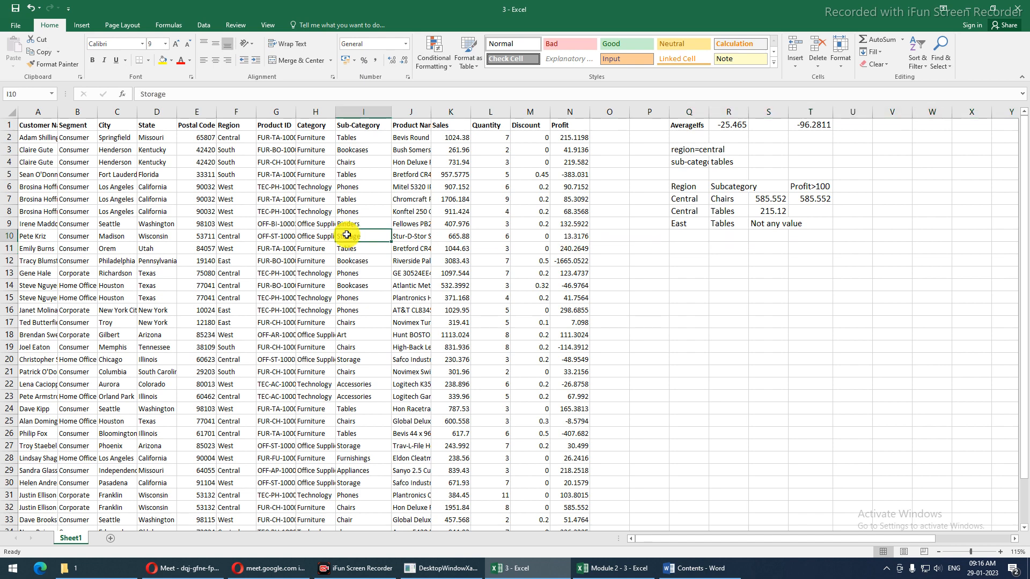
{"action": "key", "text": "ctrl+a"}
{"action": "key", "text": "ctrl+c"}
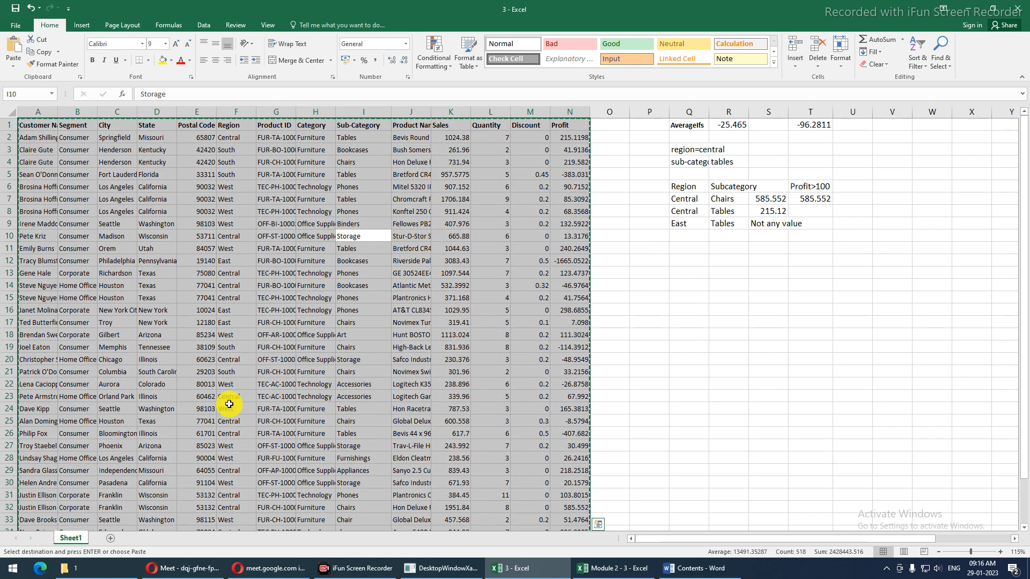
{"action": "left_click", "coordinate": [113, 537]}
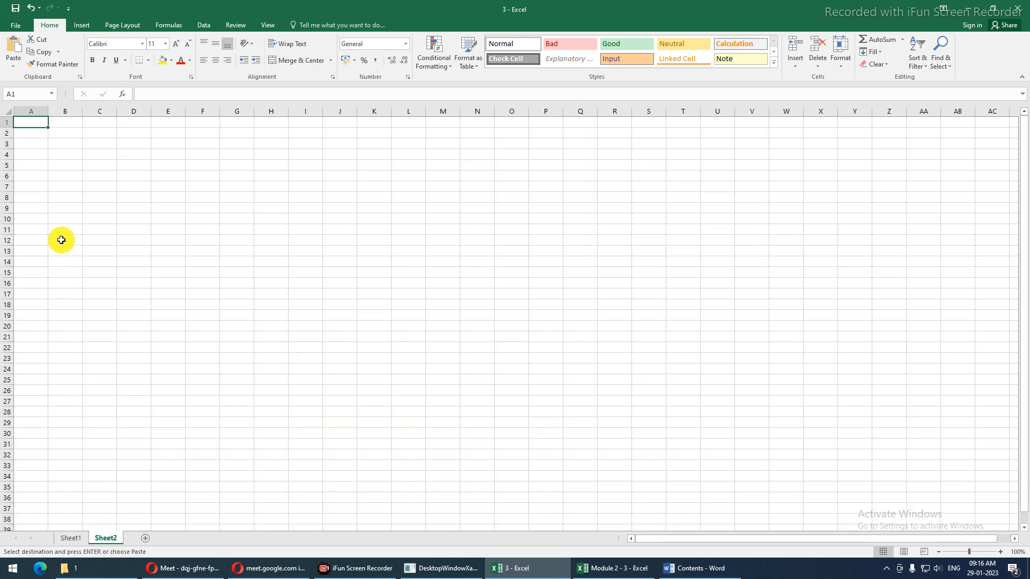
{"action": "key", "text": "ctrl+v"}
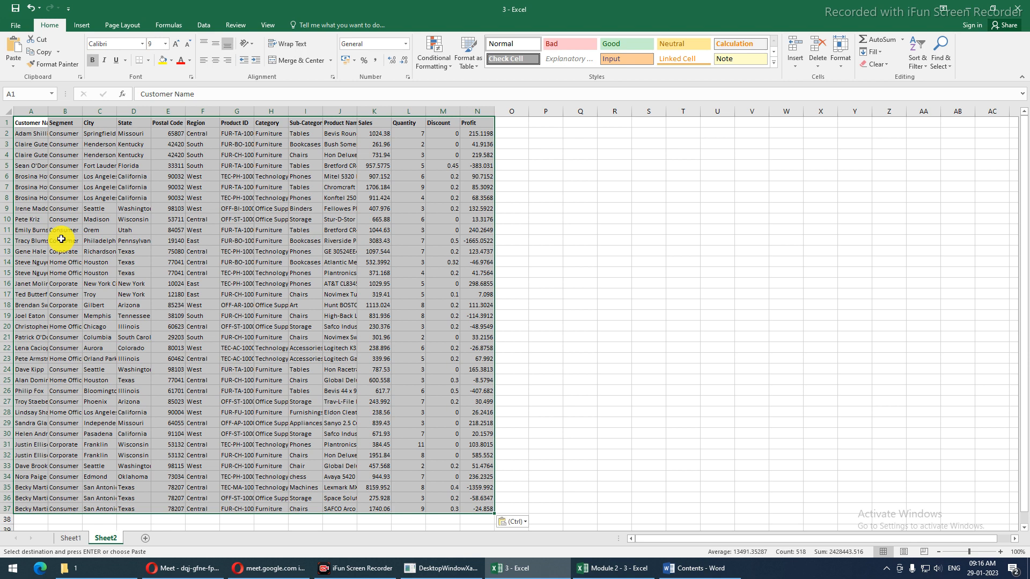
Delete the Product ID and Postal Code columns and autofit column A
{"action": "left_click", "coordinate": [70, 111]}
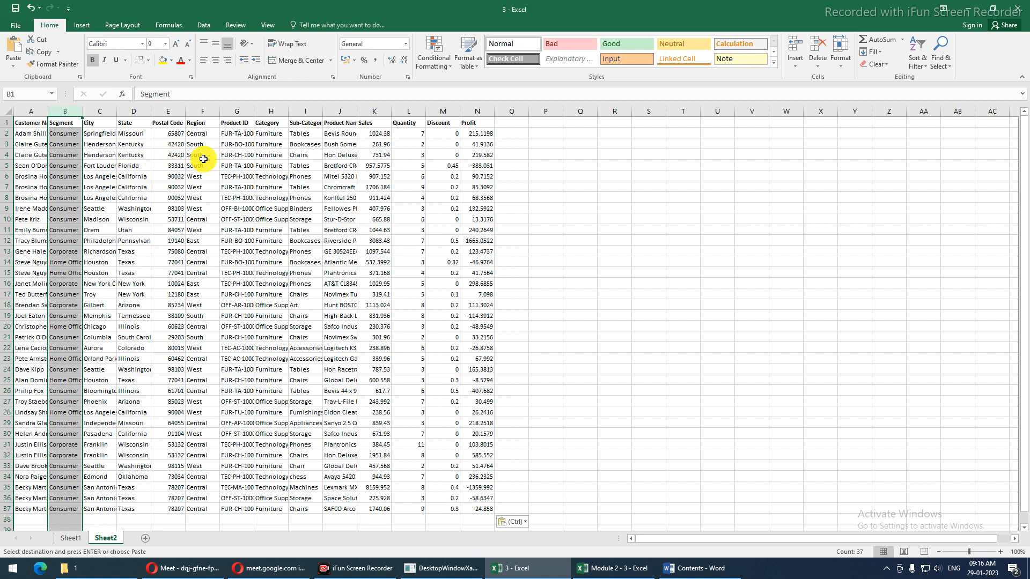
{"action": "left_click", "coordinate": [245, 105]}
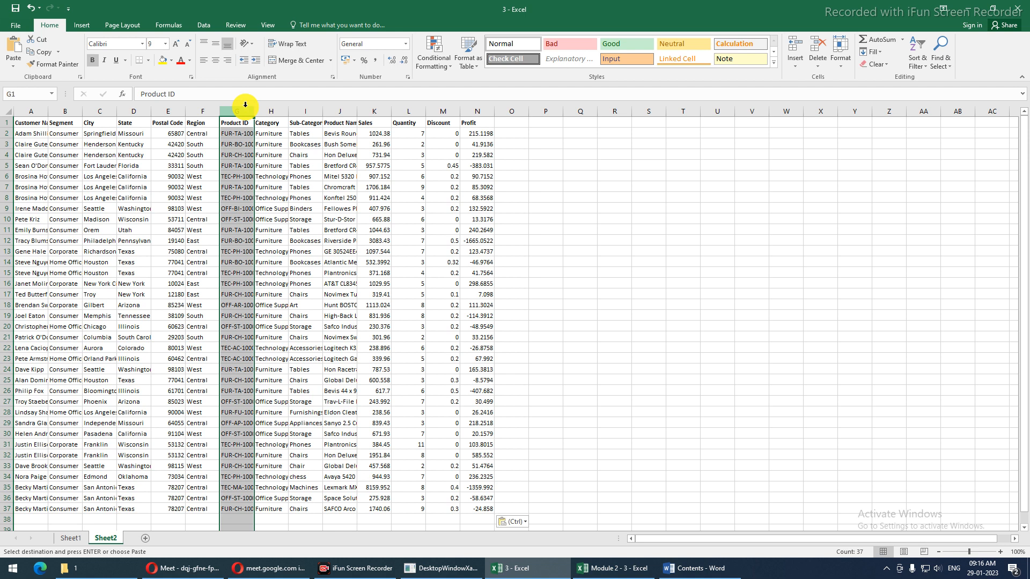
{"action": "key", "text": "ctrl+minus"}
{"action": "left_click", "coordinate": [173, 111]}
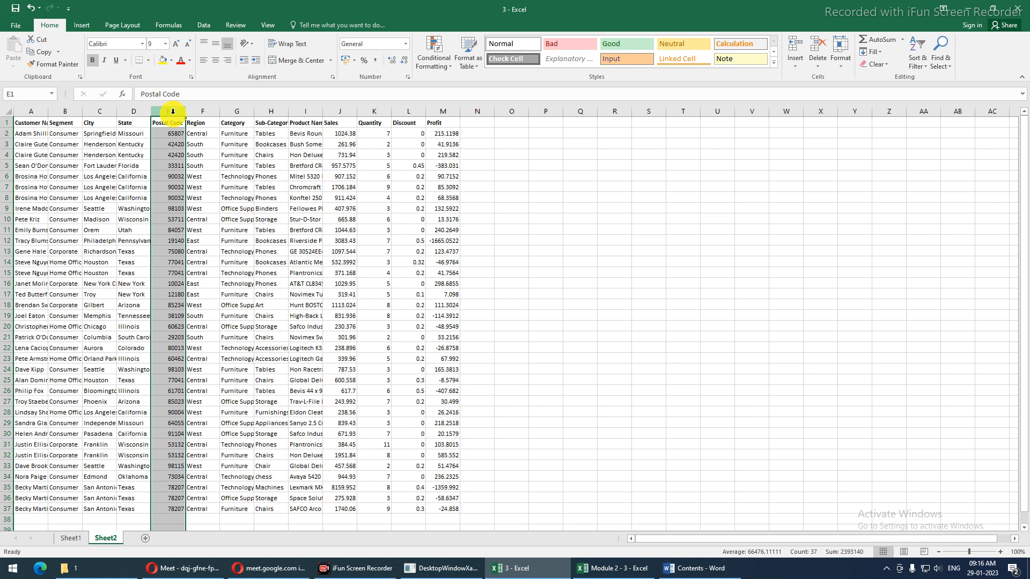
{"action": "key", "text": "ctrl+minus"}
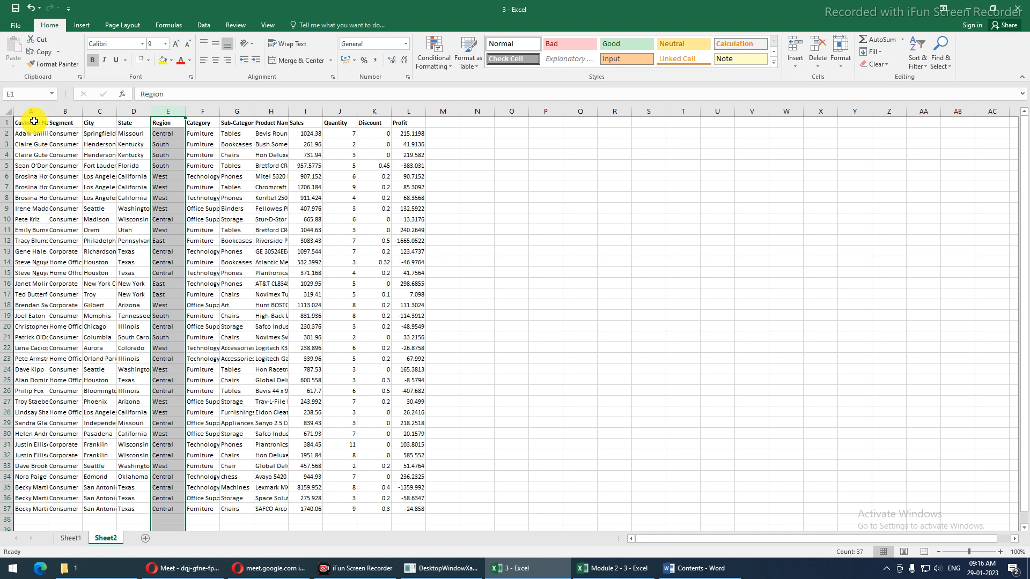
{"action": "left_click", "coordinate": [31, 124]}
{"action": "double_click", "coordinate": [45, 111]}
Copy the header row to O1 on Sheet2, autofit column O, then return to Sheet1
{"action": "left_click_drag", "start_coordinate": [32, 119], "coordinate": [424, 111]}
{"action": "key", "text": "ctrl+c"}
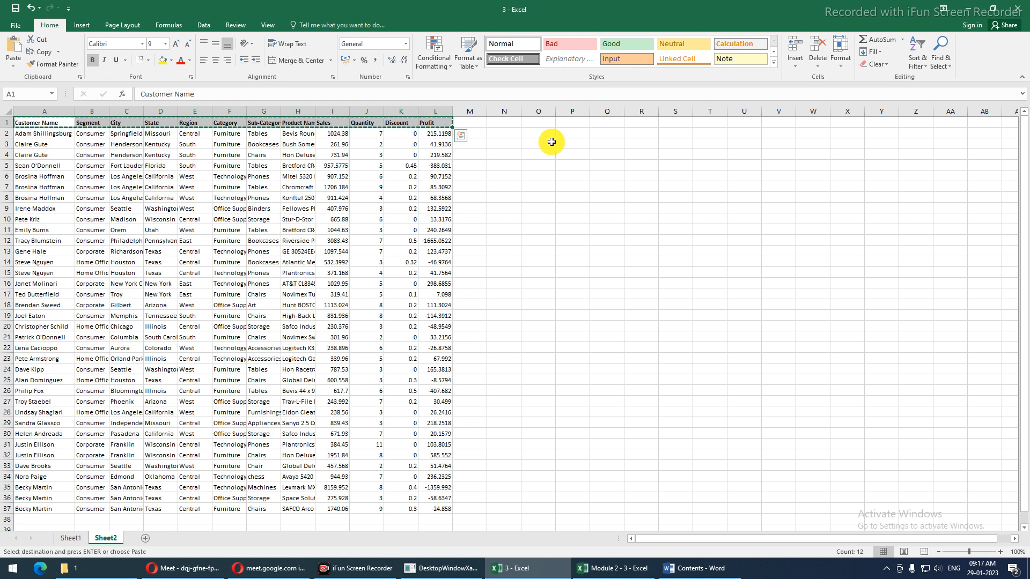
{"action": "left_click", "coordinate": [531, 123]}
{"action": "key", "text": "ctrl+v"}
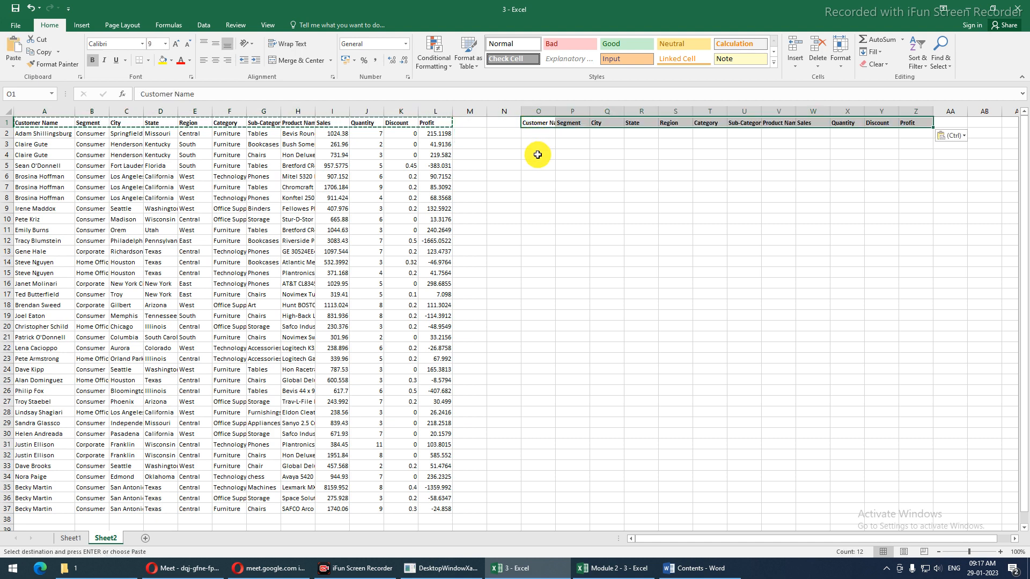
{"action": "double_click", "coordinate": [553, 112]}
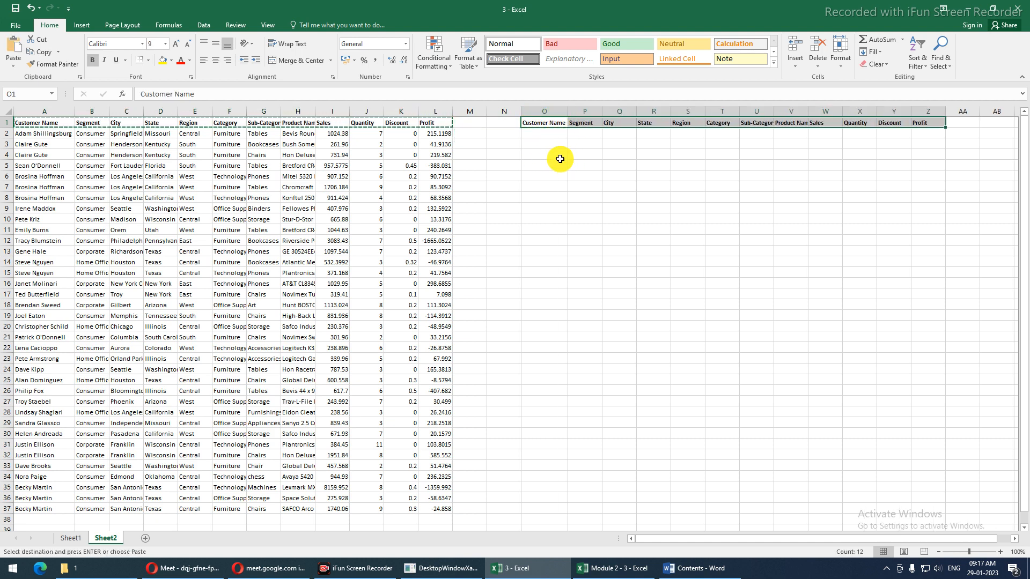
{"action": "left_click", "coordinate": [543, 154]}
{"action": "left_click", "coordinate": [74, 538]}
{"action": "left_click_drag", "start_coordinate": [687, 187], "coordinate": [721, 224]}
Review S7's Region, Sub-Category and Profit ">100" ranges and commit it, giving 585.552
{"action": "left_click", "coordinate": [805, 200]}
{"action": "left_click", "coordinate": [760, 199]}
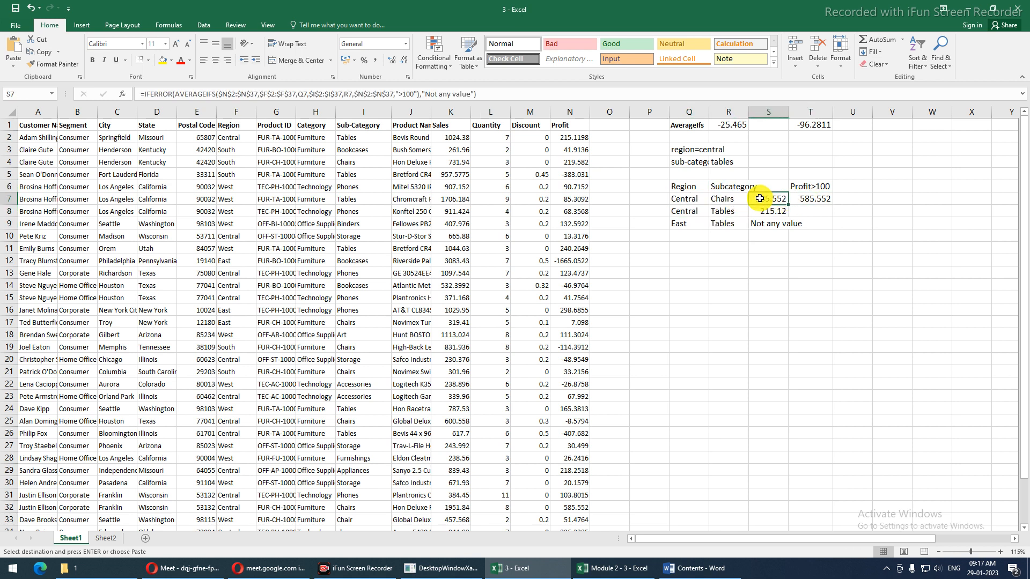
{"action": "double_click", "coordinate": [760, 199]}
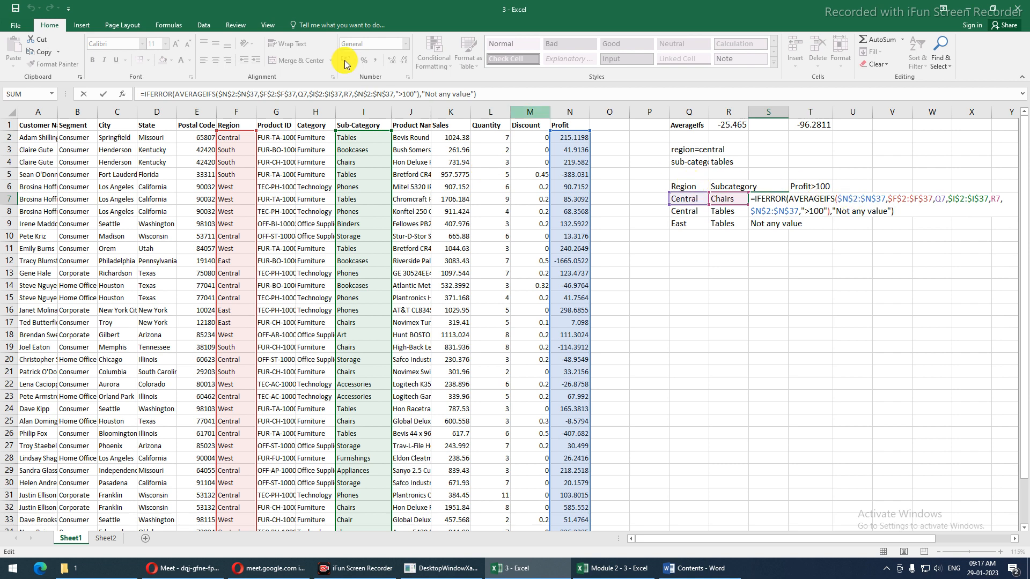
{"action": "left_click_drag", "start_coordinate": [259, 94], "coordinate": [306, 94]}
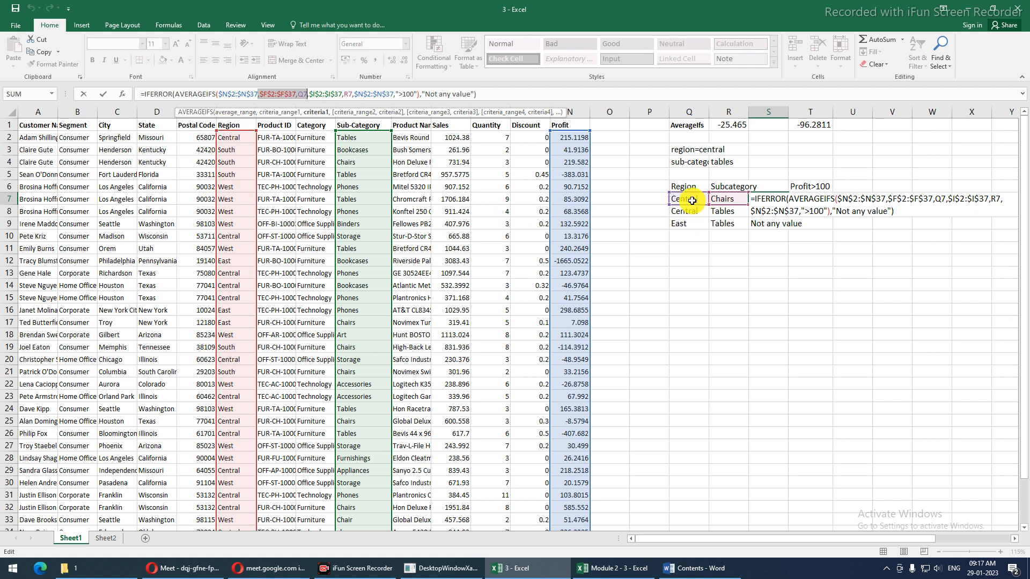
{"action": "left_click_drag", "start_coordinate": [309, 94], "coordinate": [352, 95]}
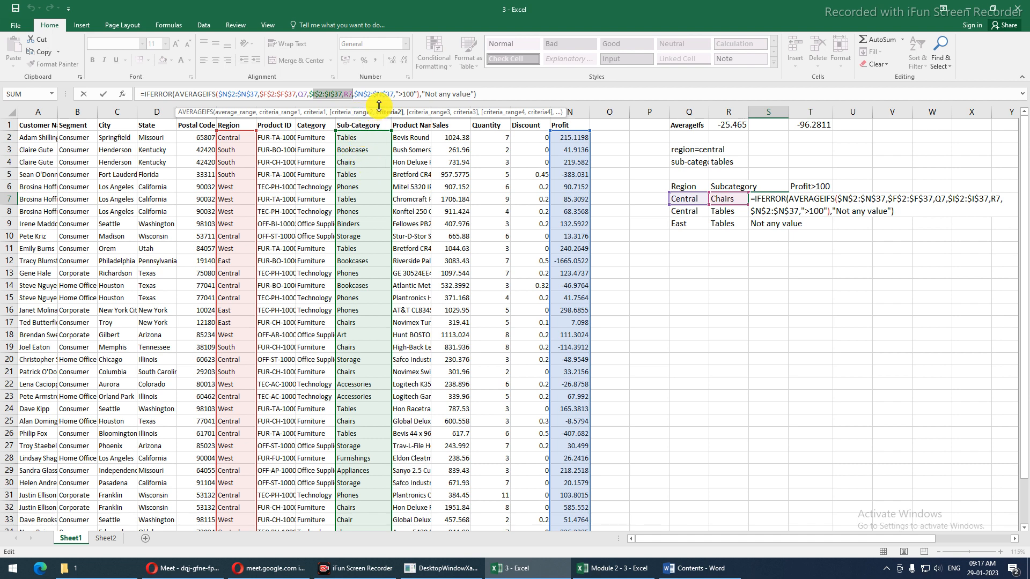
{"action": "left_click_drag", "start_coordinate": [380, 105], "coordinate": [589, 54]}
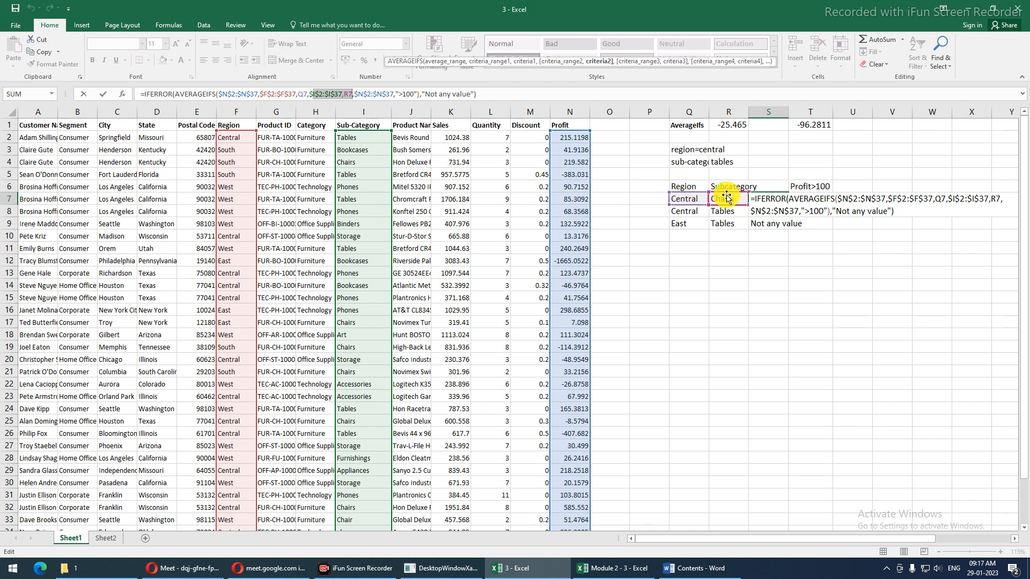
{"action": "left_click_drag", "start_coordinate": [354, 94], "coordinate": [415, 94]}
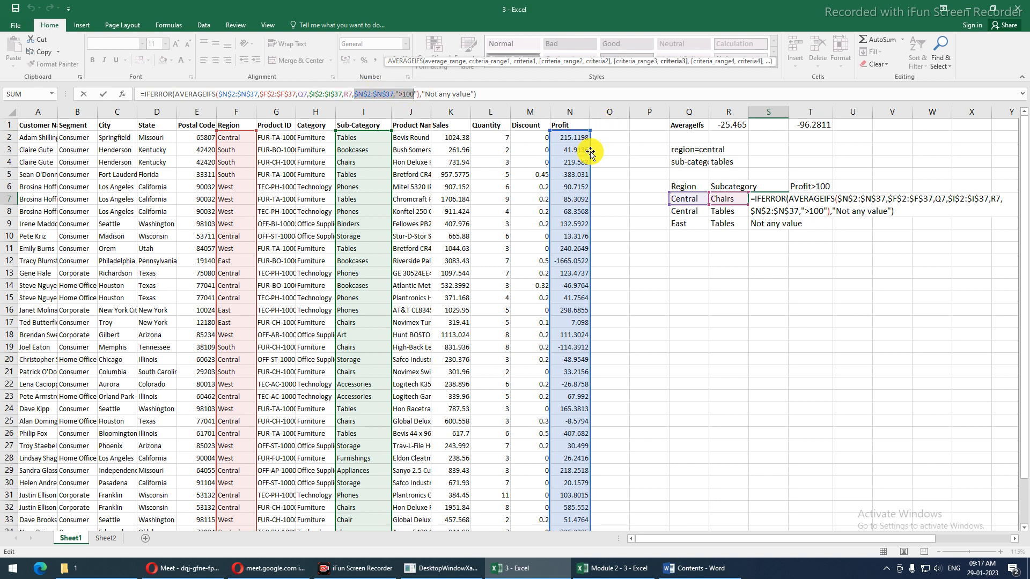
{"action": "key", "text": "ctrl+Return"}
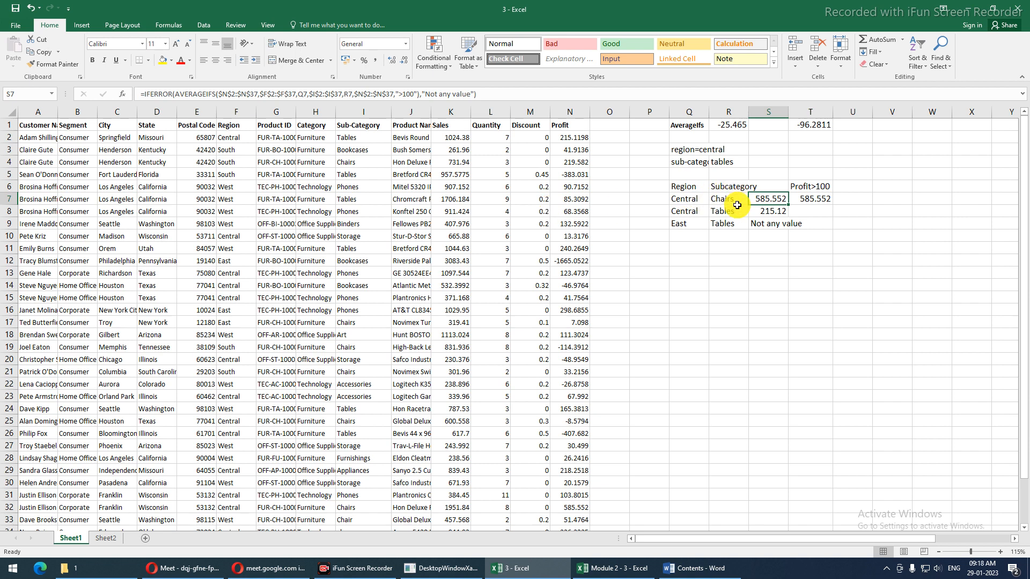
{"action": "left_click", "coordinate": [733, 188]}
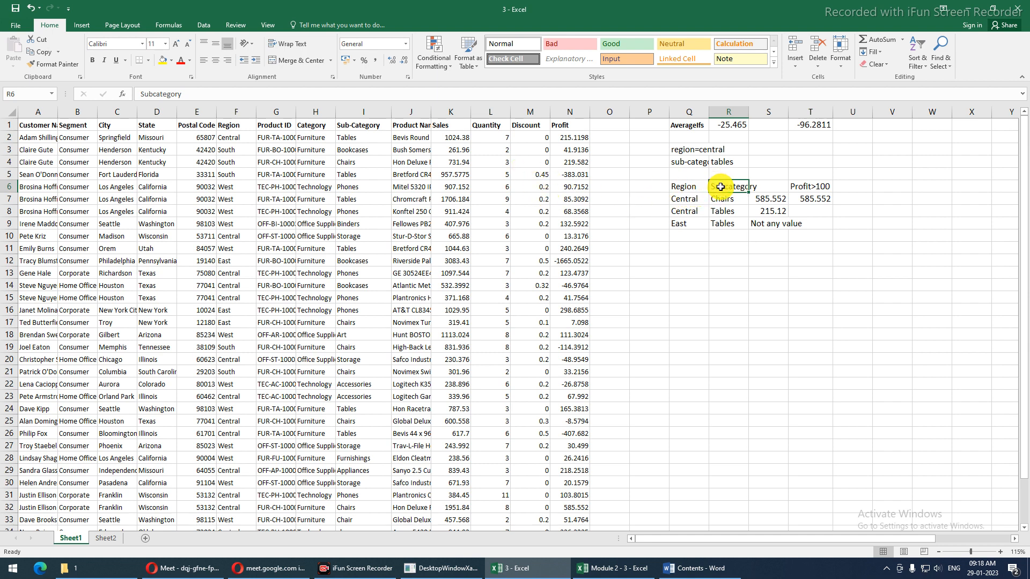
Change the criteria heading in R6 to City and the criterion to Orem
{"action": "type", "text": "Ci"}
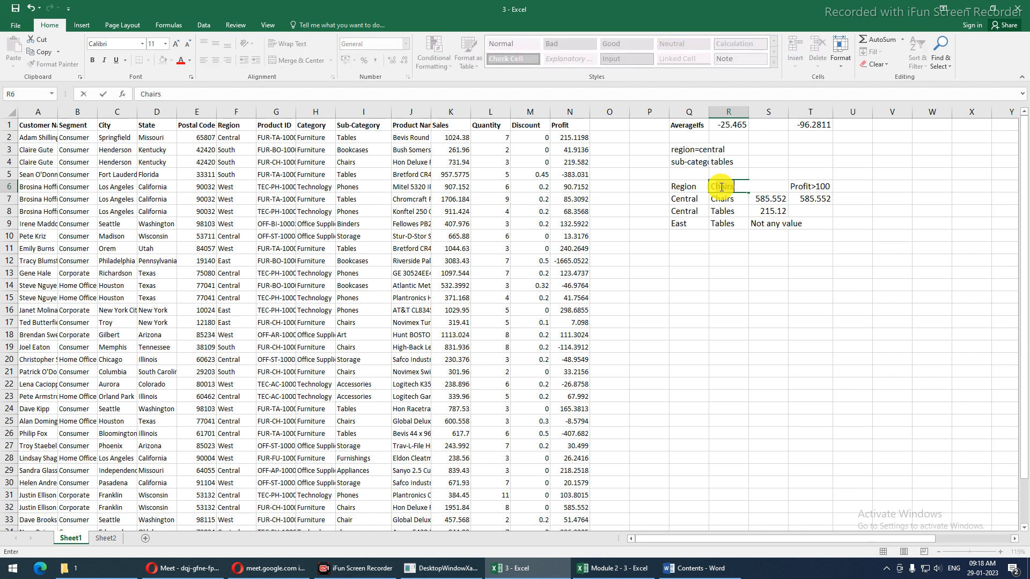
{"action": "type", "text": "ty"}
{"action": "key", "text": "Return"}
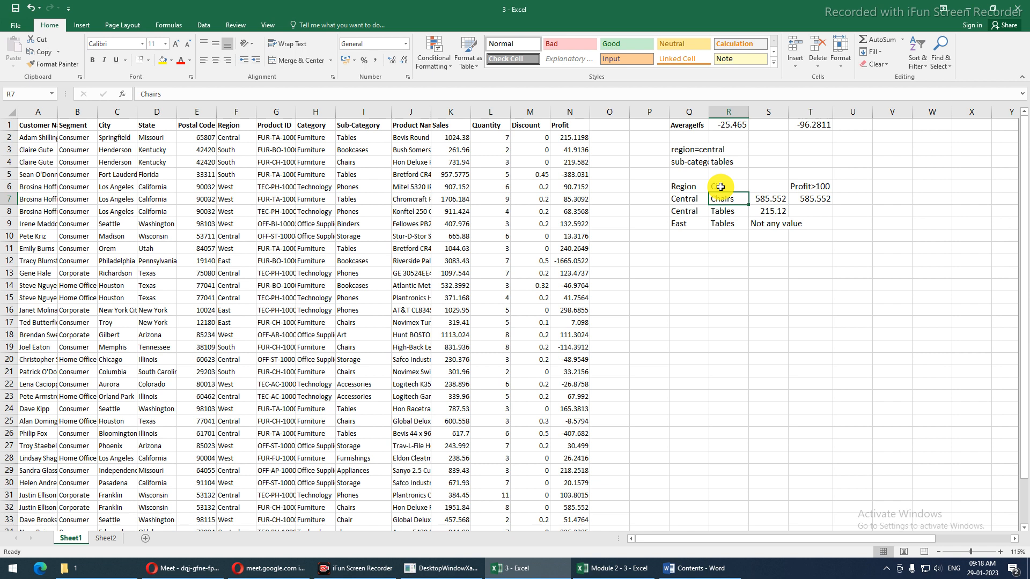
{"action": "type", "text": "Orem"}
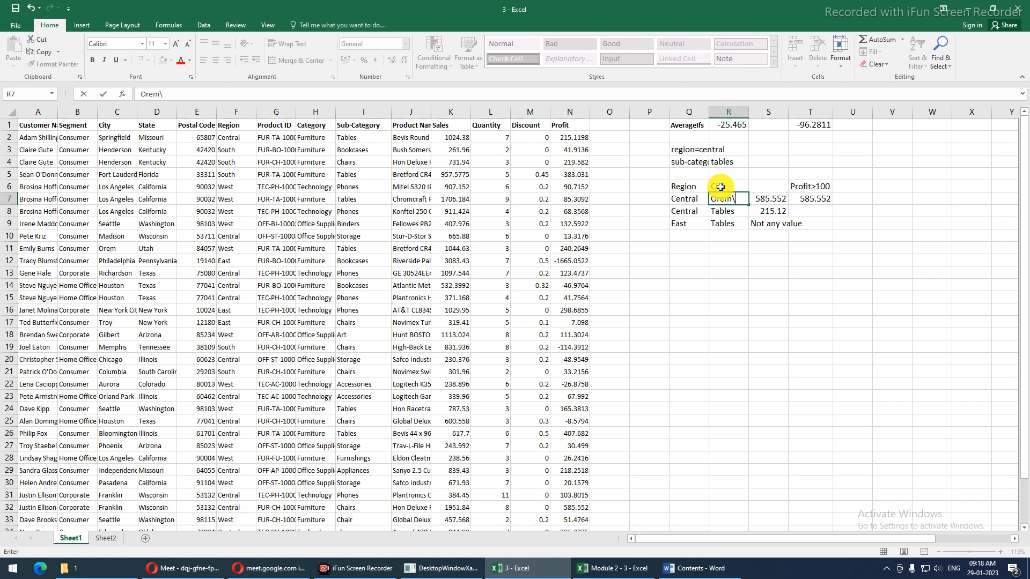
{"action": "key", "text": "ctrl+Return"}
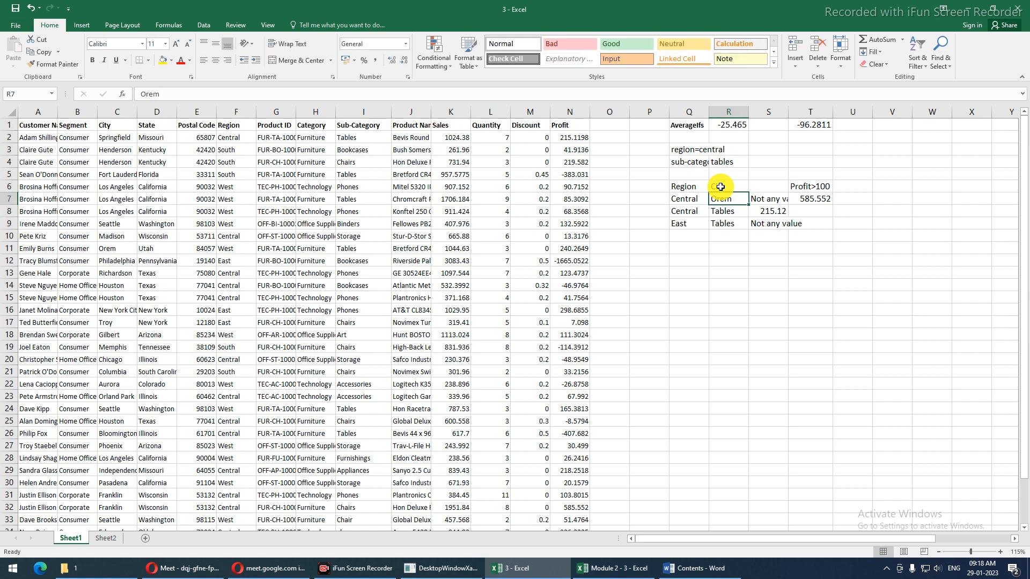
Point S7's criteria range at the City column C
{"action": "left_click", "coordinate": [755, 201]}
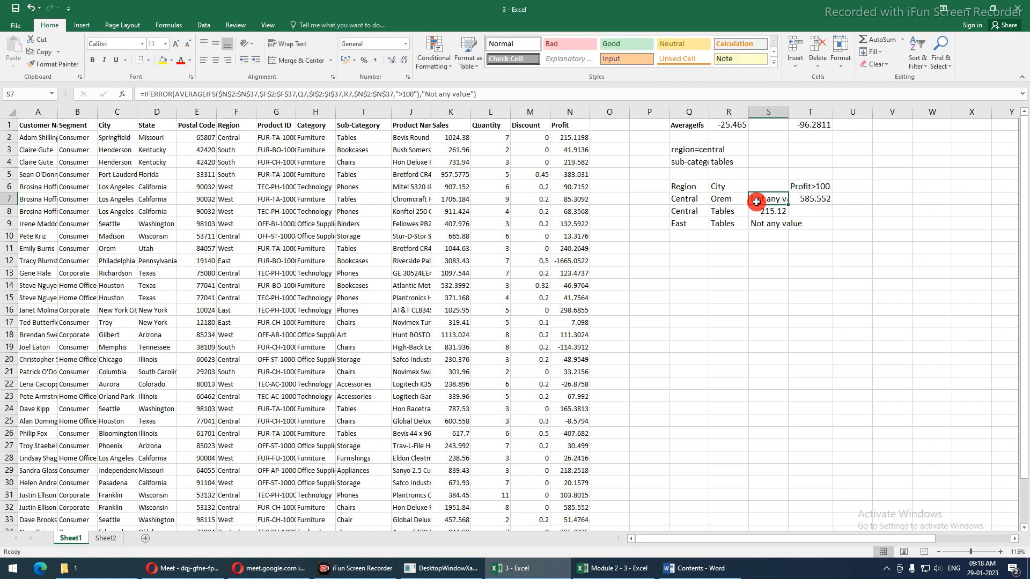
{"action": "double_click", "coordinate": [756, 201]}
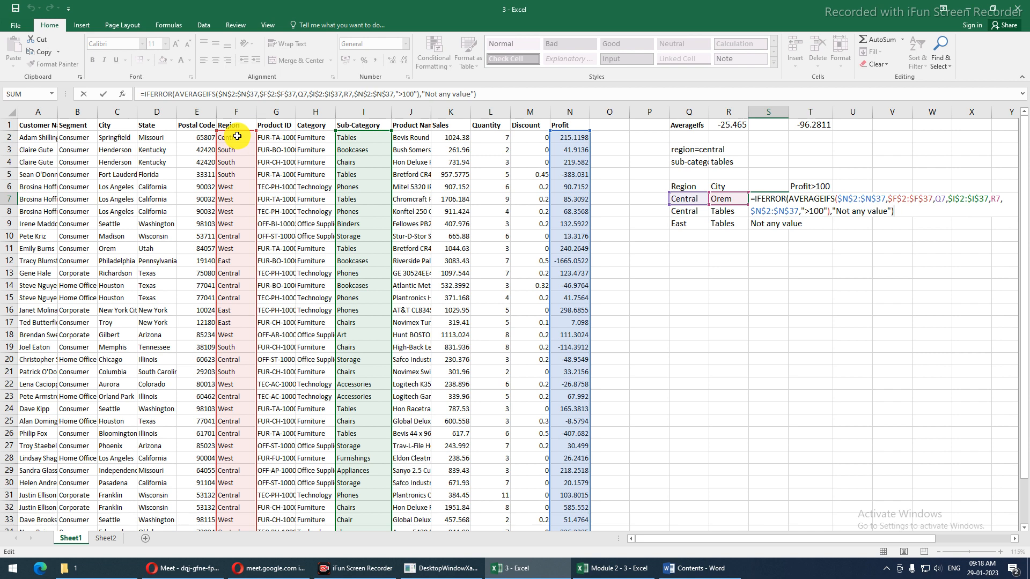
{"action": "left_click_drag", "start_coordinate": [234, 133], "coordinate": [115, 133]}
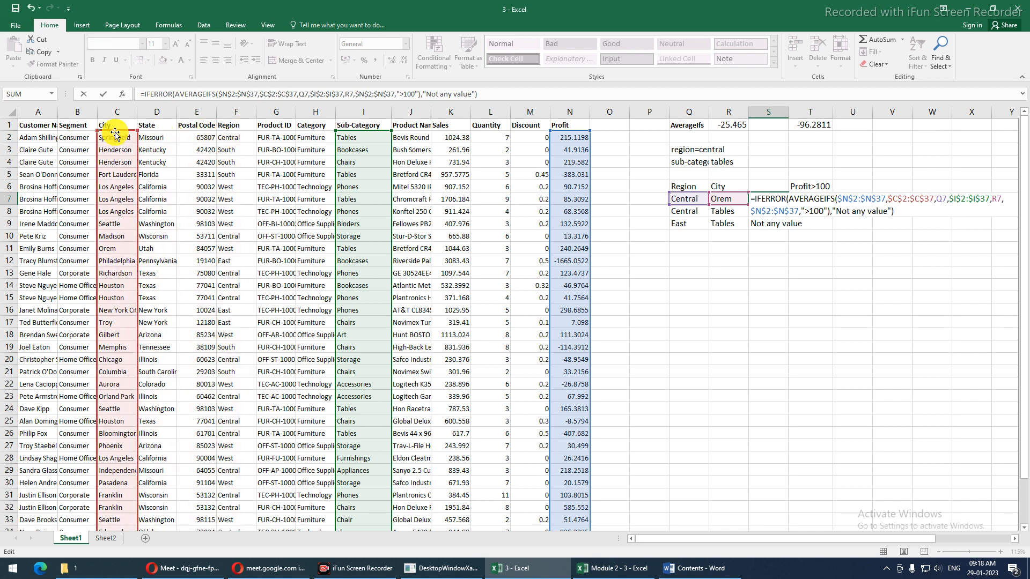
{"action": "key", "text": "Return"}
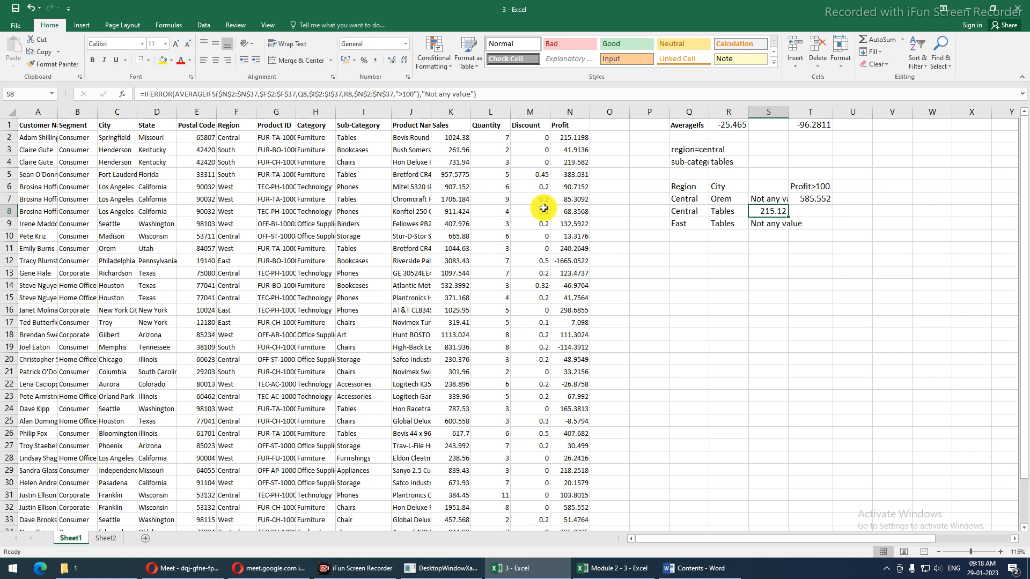
Undo back to the Subcategory and Chairs criteria, then go to Sheet2
{"action": "key", "text": "ctrl+z"}
{"action": "key", "text": "ctrl+z"}
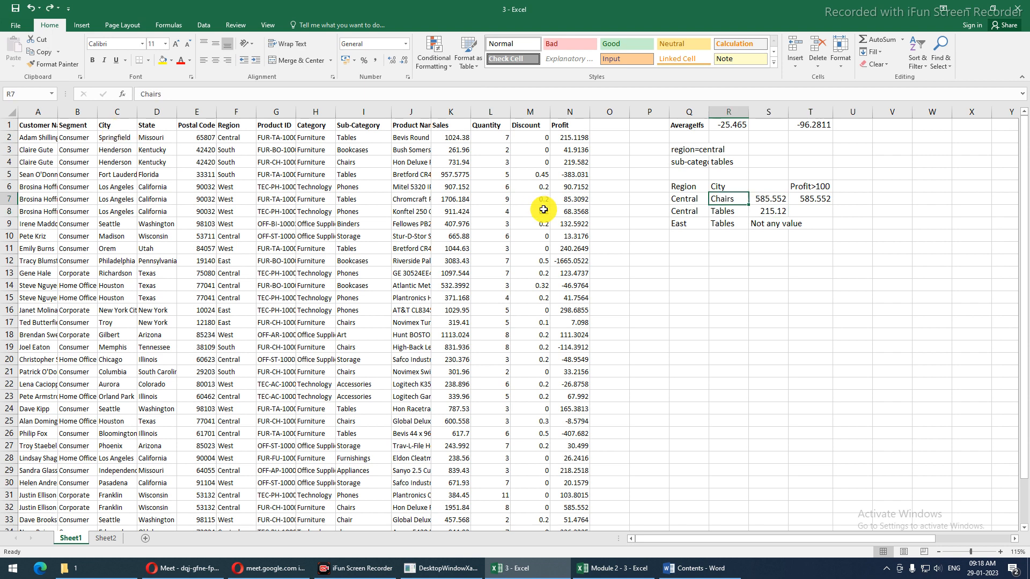
{"action": "key", "text": "ctrl+z"}
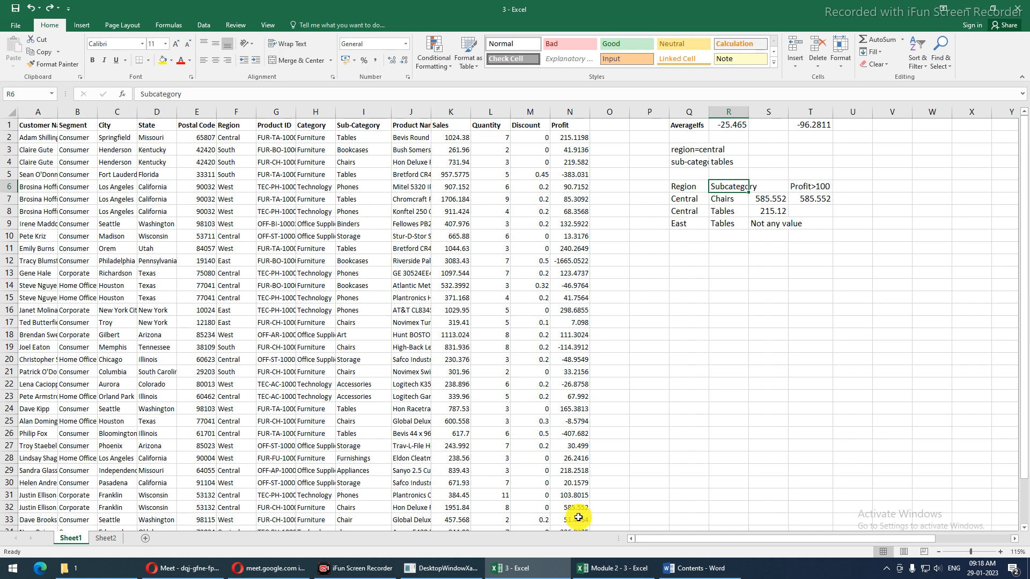
{"action": "left_click", "coordinate": [106, 538]}
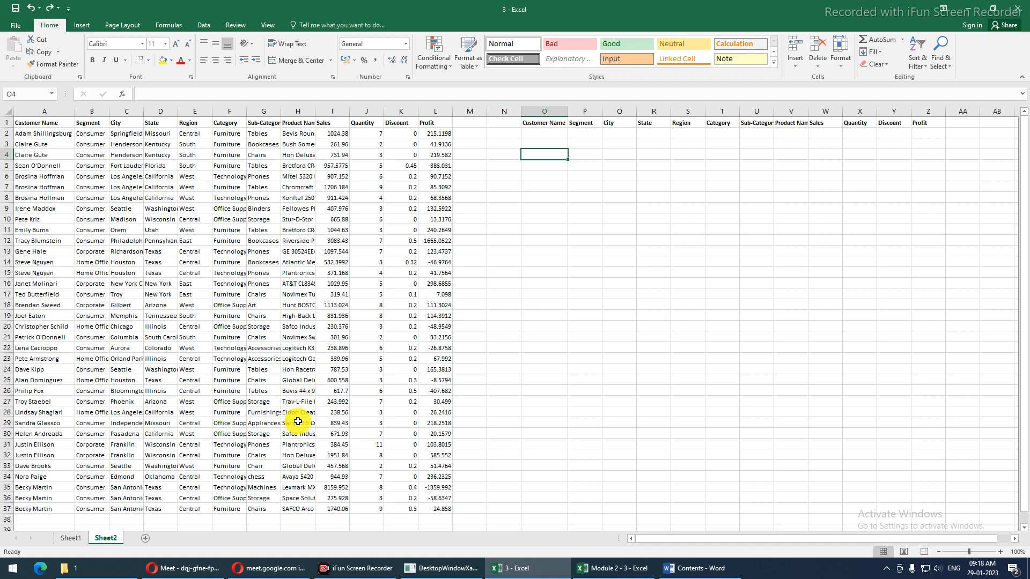
{"action": "key", "text": "alt+Tab"}
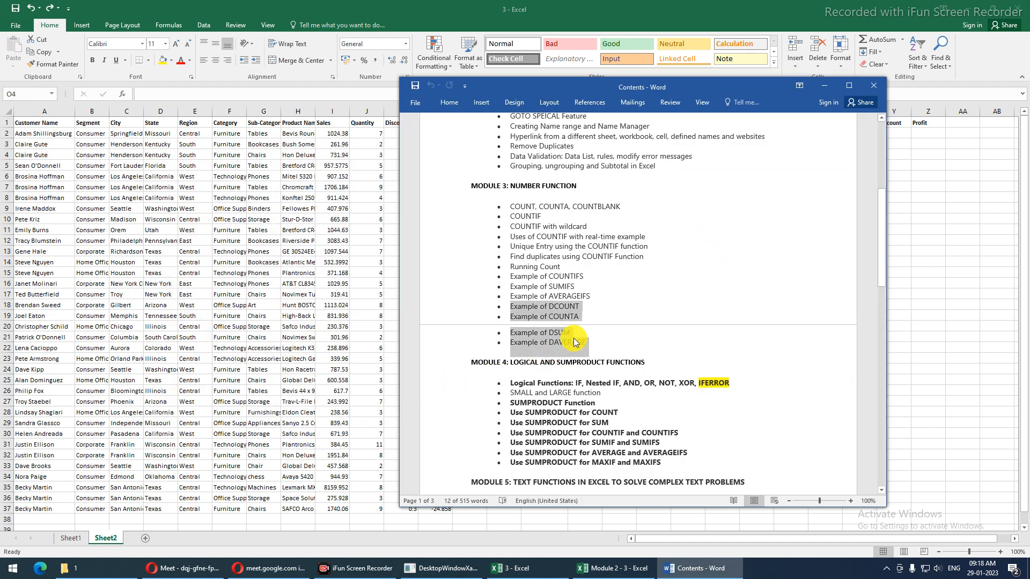
{"action": "left_click_drag", "start_coordinate": [583, 307], "coordinate": [506, 308]}
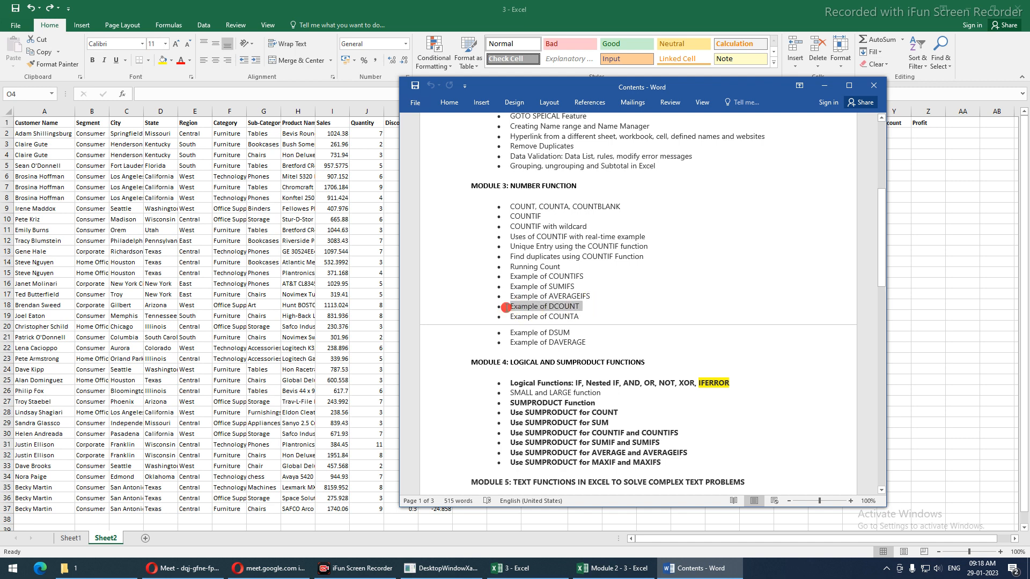
{"action": "key", "text": "alt+Tab"}
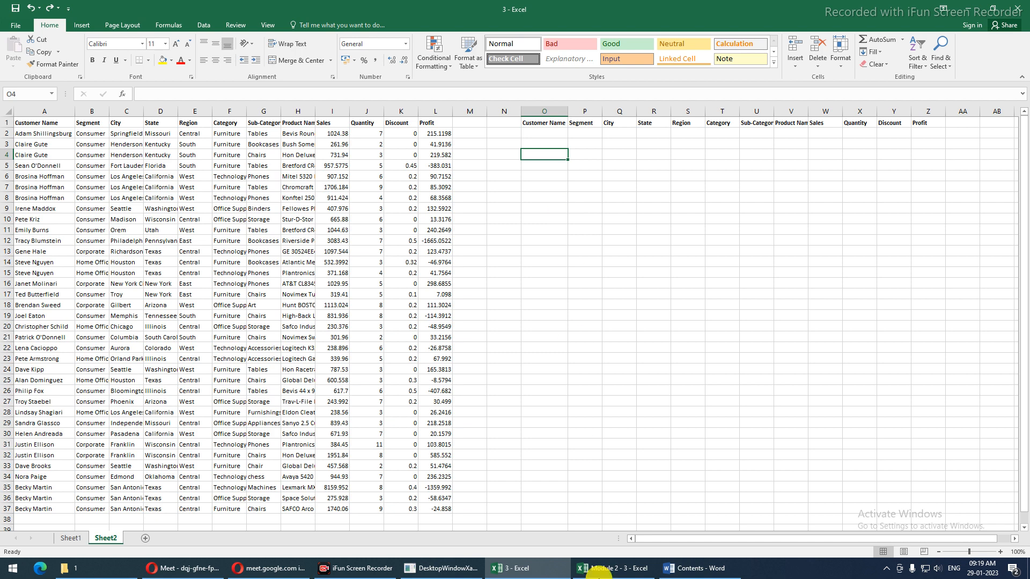
Check the Quantity values in column J and enter 7 as the Quantity criterion in X2
{"action": "mouse_move", "coordinate": [650, 569]}
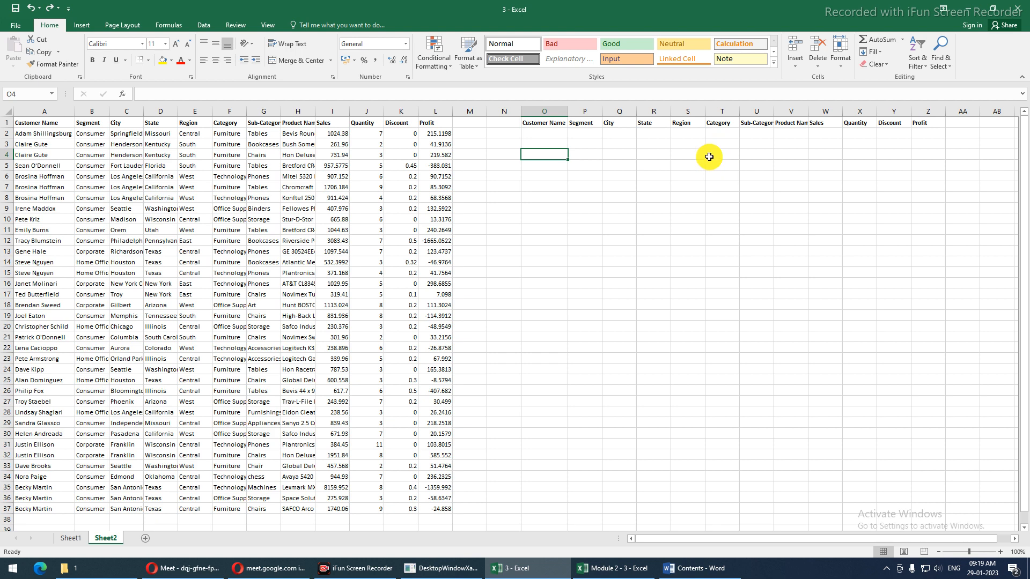
{"action": "left_click_drag", "start_coordinate": [370, 133], "coordinate": [366, 296]}
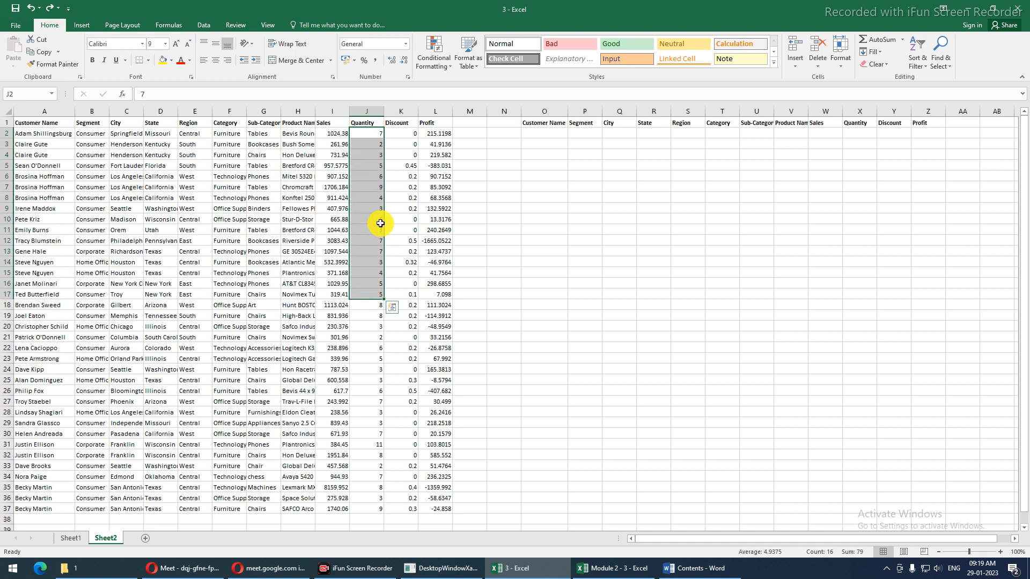
{"action": "left_click", "coordinate": [371, 148]}
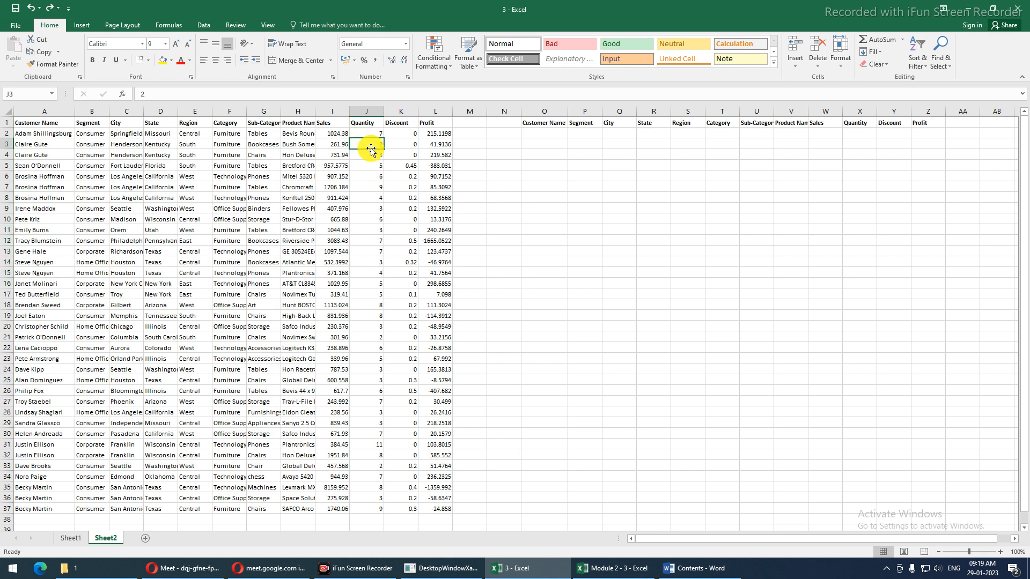
{"action": "left_click", "coordinate": [365, 250]}
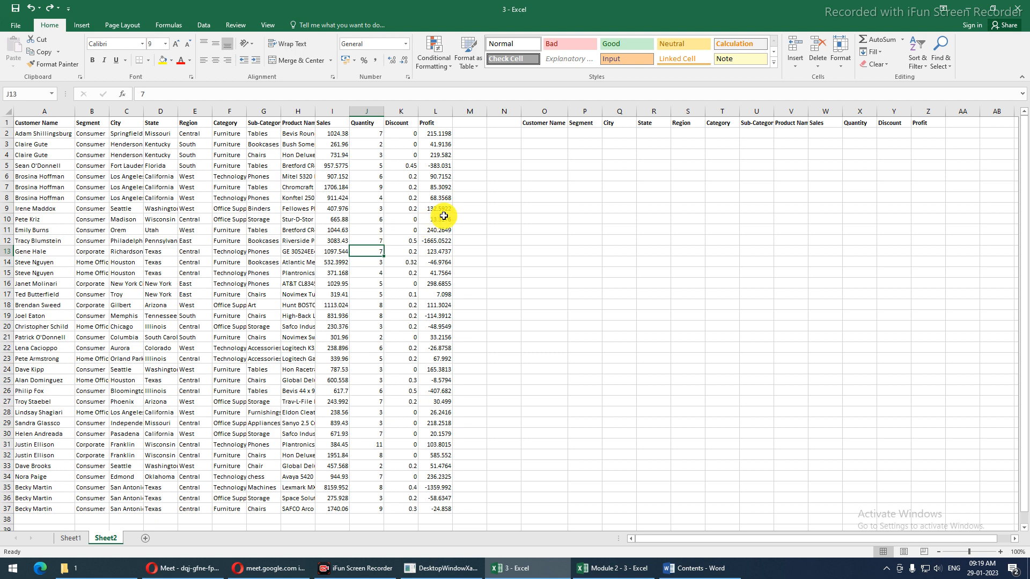
{"action": "left_click", "coordinate": [857, 133]}
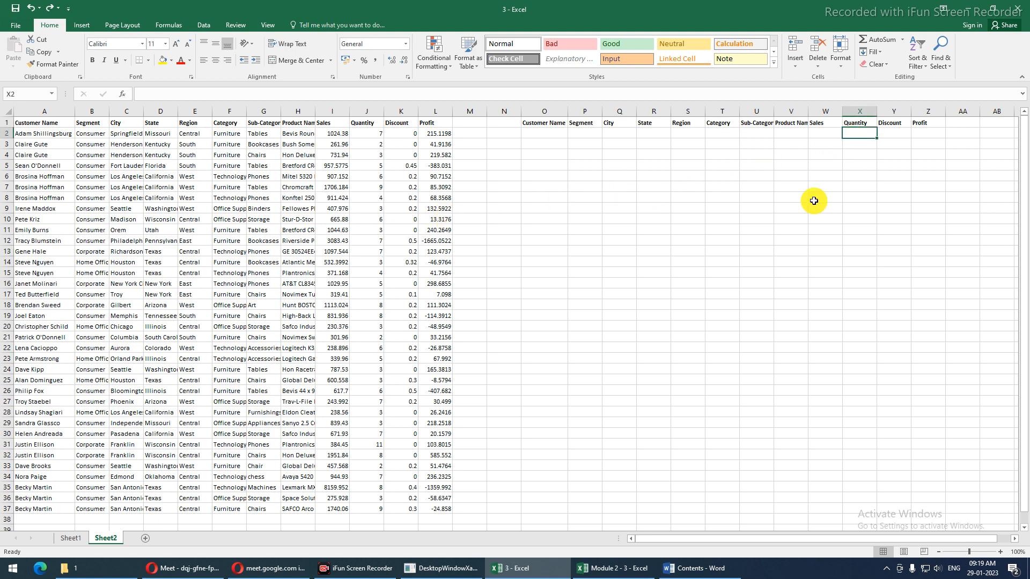
{"action": "type", "text": "7"}
{"action": "key", "text": "Return"}
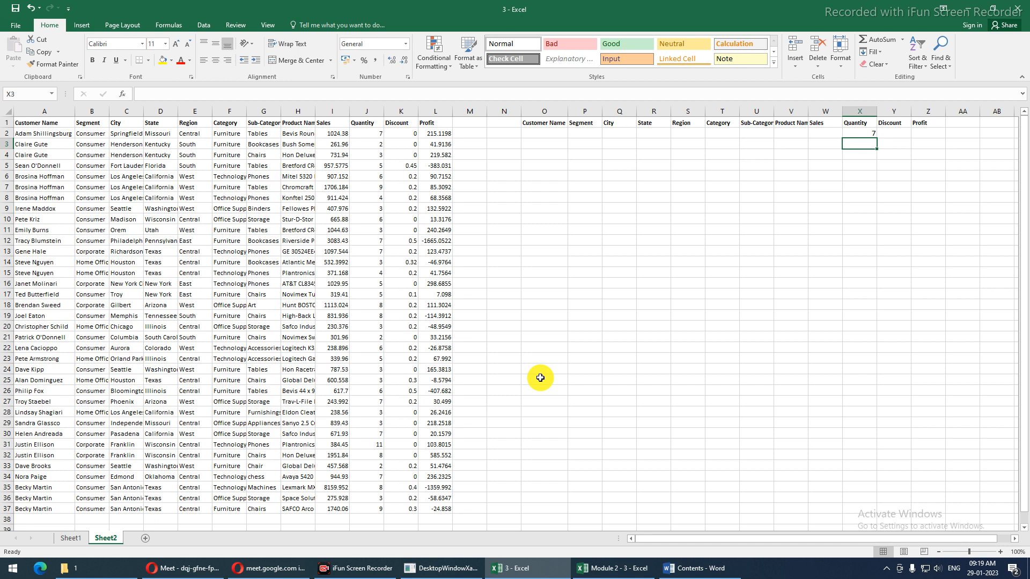
{"action": "left_click", "coordinate": [545, 164]}
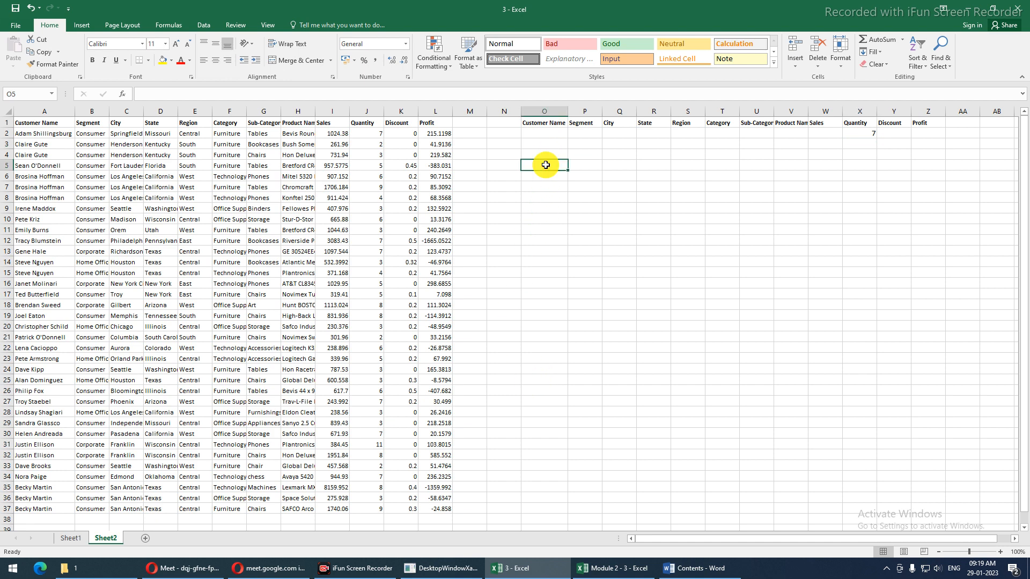
Enter =DCOUNT(A1:L37,"Quanity",O1:Z2) in O5, which returns #VALUE!
{"action": "type", "text": "=dco"}
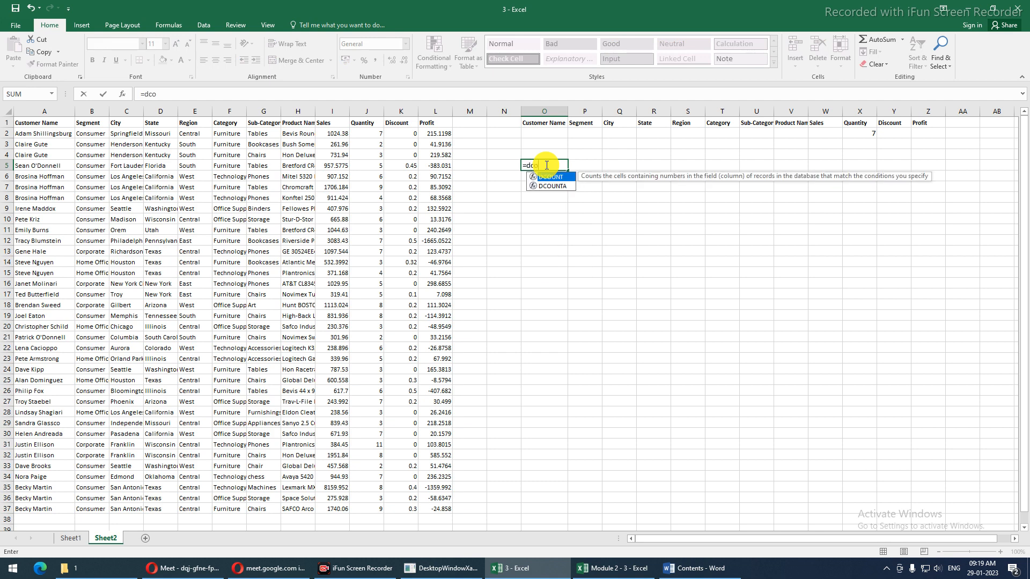
{"action": "type", "text": "u"}
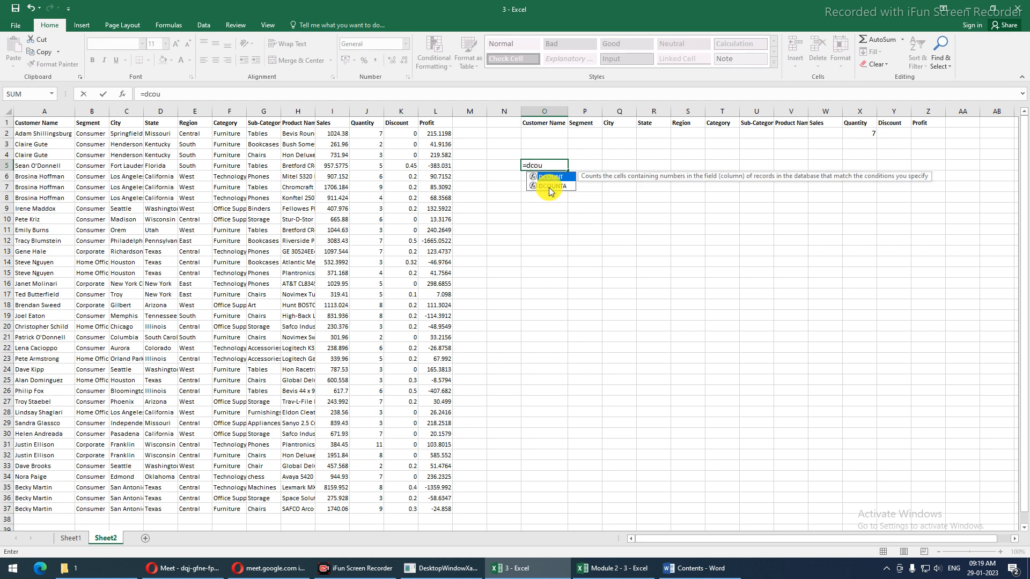
{"action": "key", "text": "Tab"}
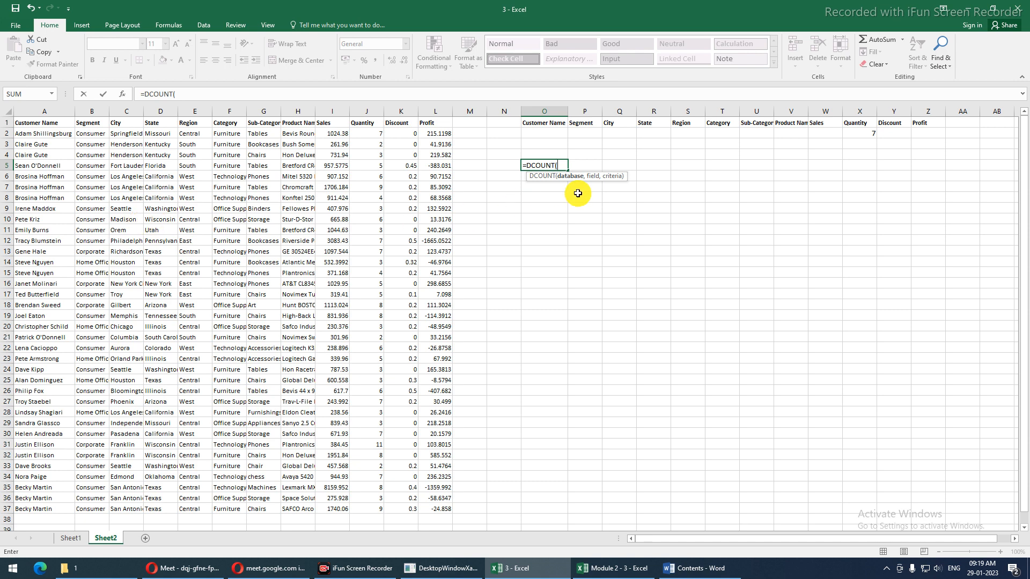
{"action": "left_click", "coordinate": [34, 123]}
{"action": "left_click_drag", "start_coordinate": [34, 124], "coordinate": [429, 505]}
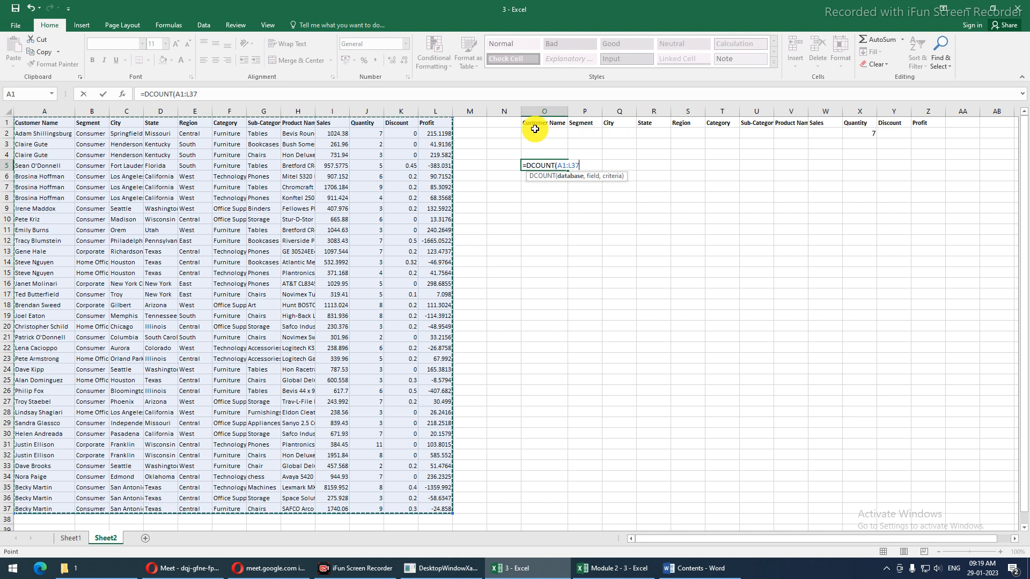
{"action": "type", "text": ","}
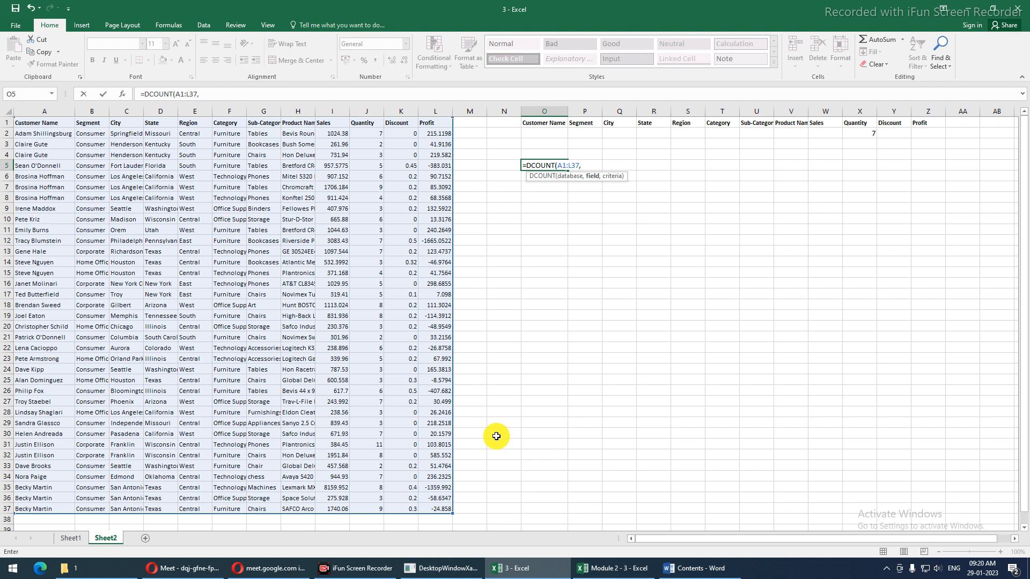
{"action": "left_click", "coordinate": [542, 122]}
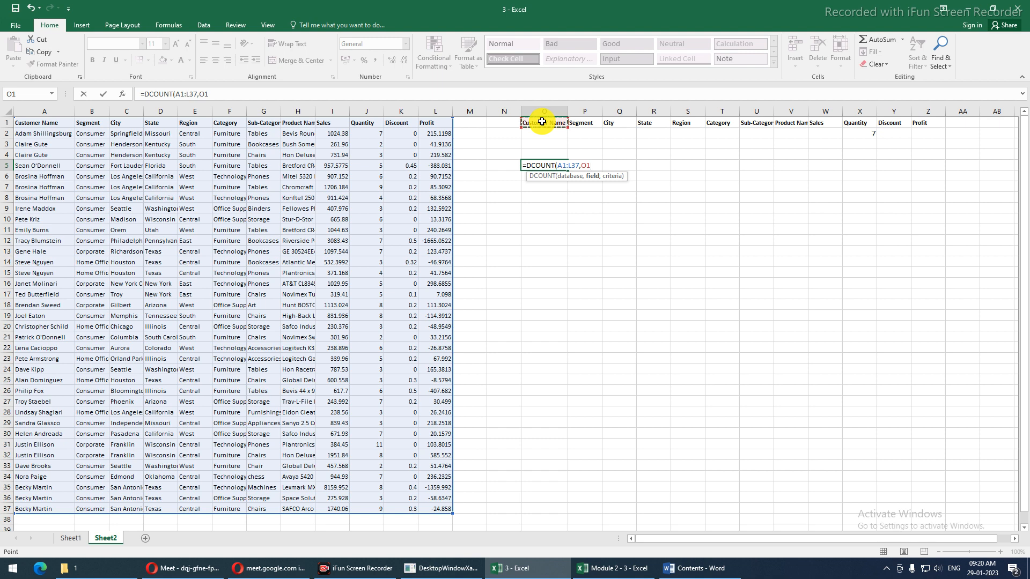
{"action": "key", "text": "BackSpace"}
{"action": "key", "text": "BackSpace"}
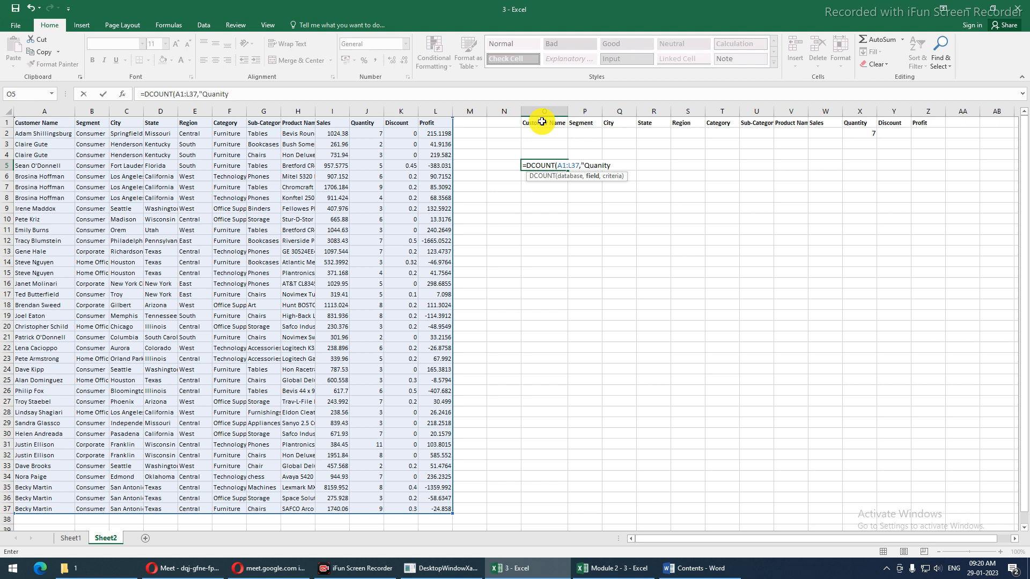
{"action": "type", "text": ","}
{"action": "left_click", "coordinate": [543, 124]}
{"action": "left_click_drag", "start_coordinate": [637, 135], "coordinate": [922, 136]}
{"action": "key", "text": "Return"}
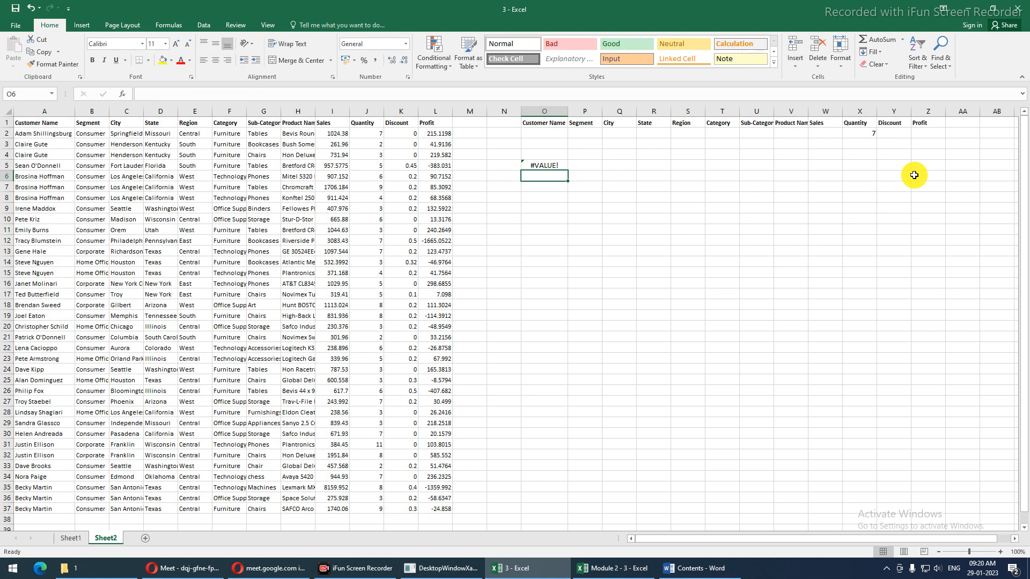
Replace the field "Quanity" in O5's DCOUNT with 10, giving a count of 6
{"action": "key", "text": "Up"}
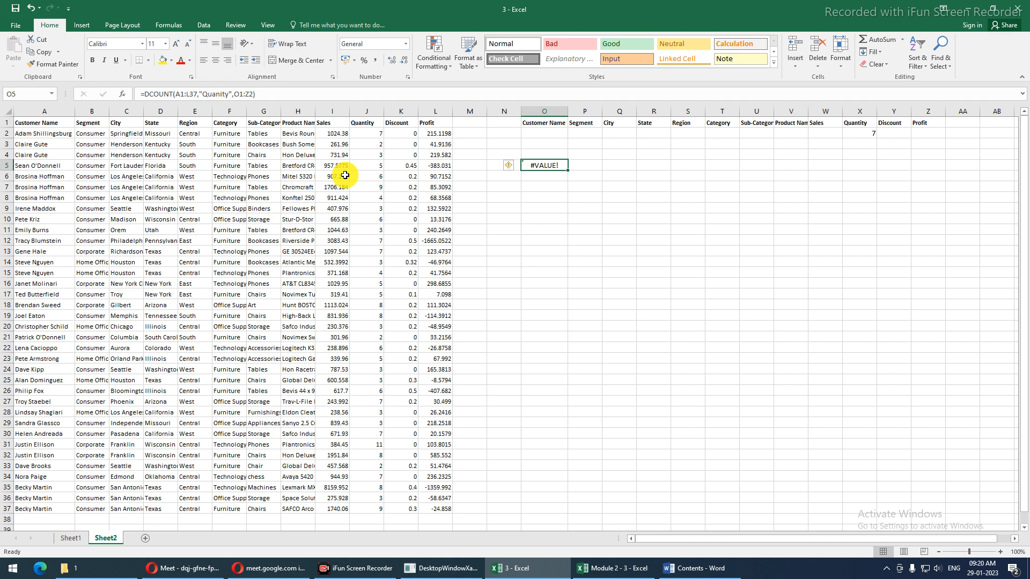
{"action": "key", "text": "F2"}
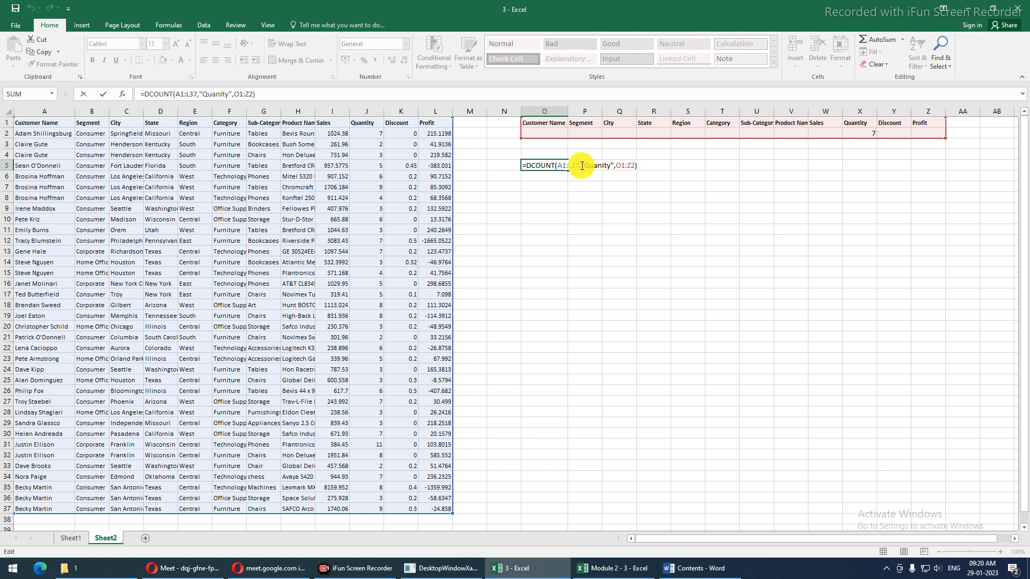
{"action": "left_click_drag", "start_coordinate": [583, 166], "coordinate": [613, 164]}
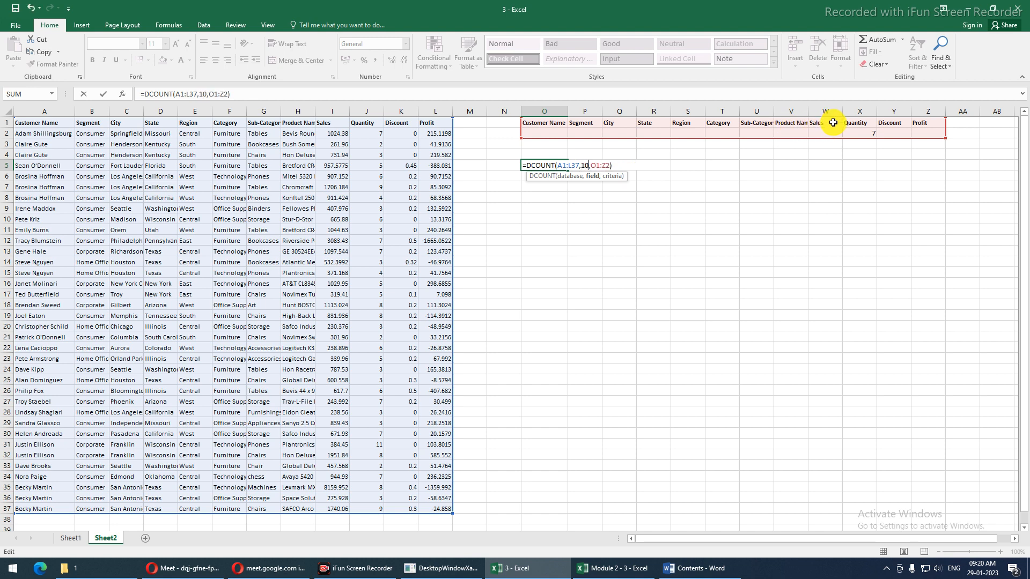
{"action": "key", "text": "Return"}
{"action": "key", "text": "Up"}
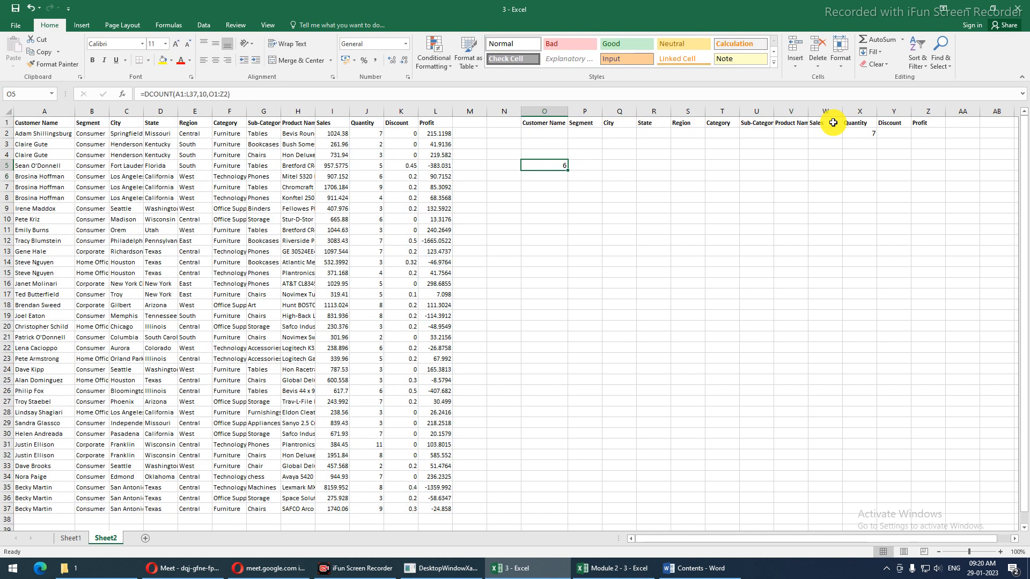
{"action": "left_click", "coordinate": [396, 125]}
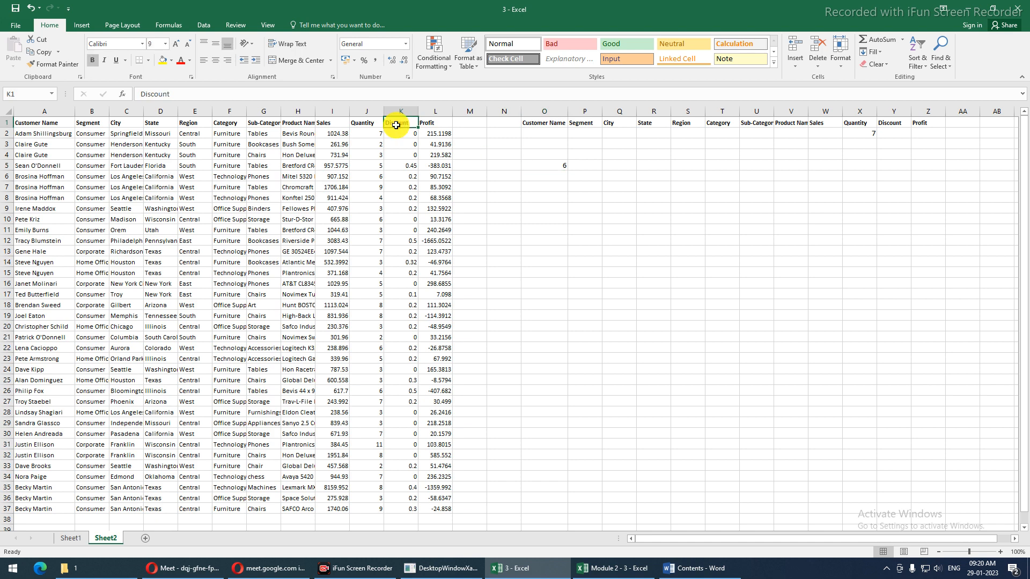
{"action": "key", "text": "ctrl+shift+l"}
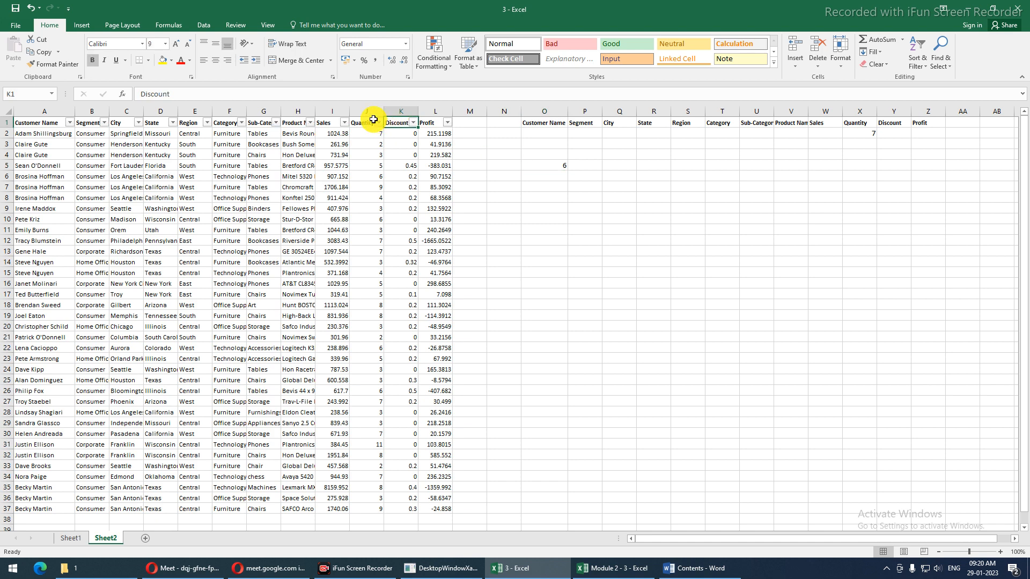
{"action": "left_click", "coordinate": [379, 122]}
{"action": "left_click", "coordinate": [275, 229]}
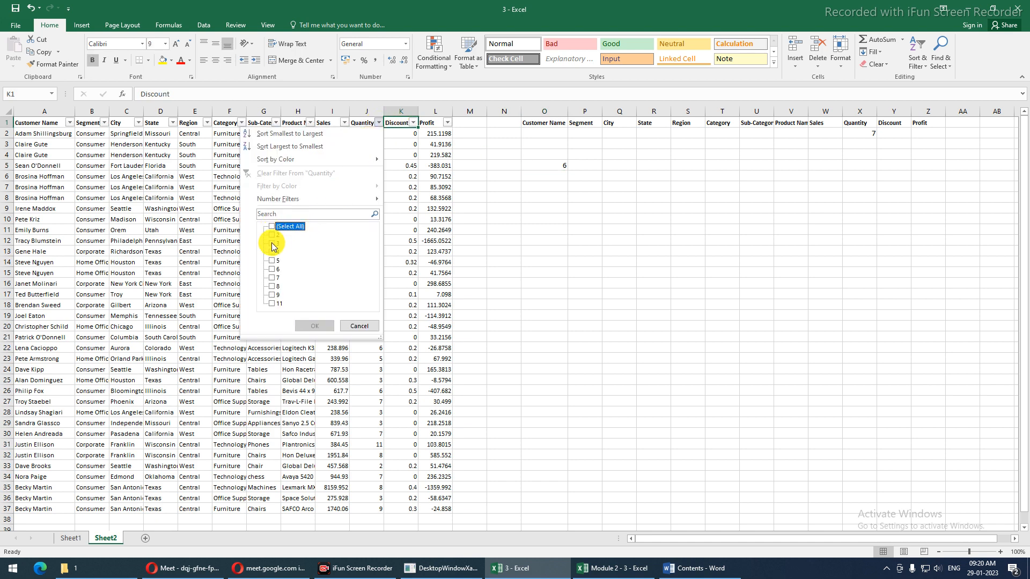
{"action": "left_click", "coordinate": [272, 269]}
{"action": "left_click", "coordinate": [313, 326]}
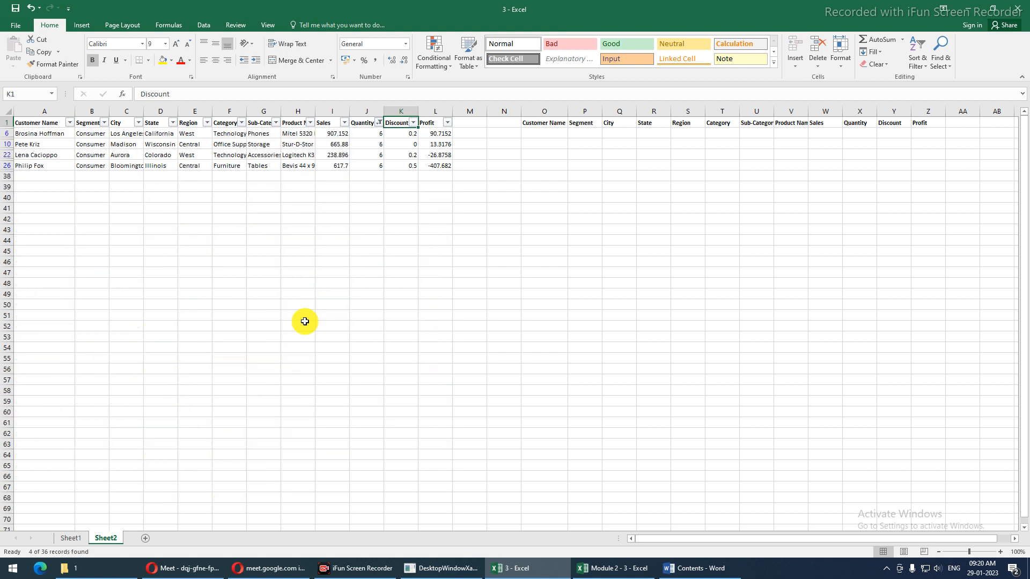
{"action": "left_click", "coordinate": [367, 133]}
{"action": "left_click_drag", "start_coordinate": [367, 133], "coordinate": [369, 154]}
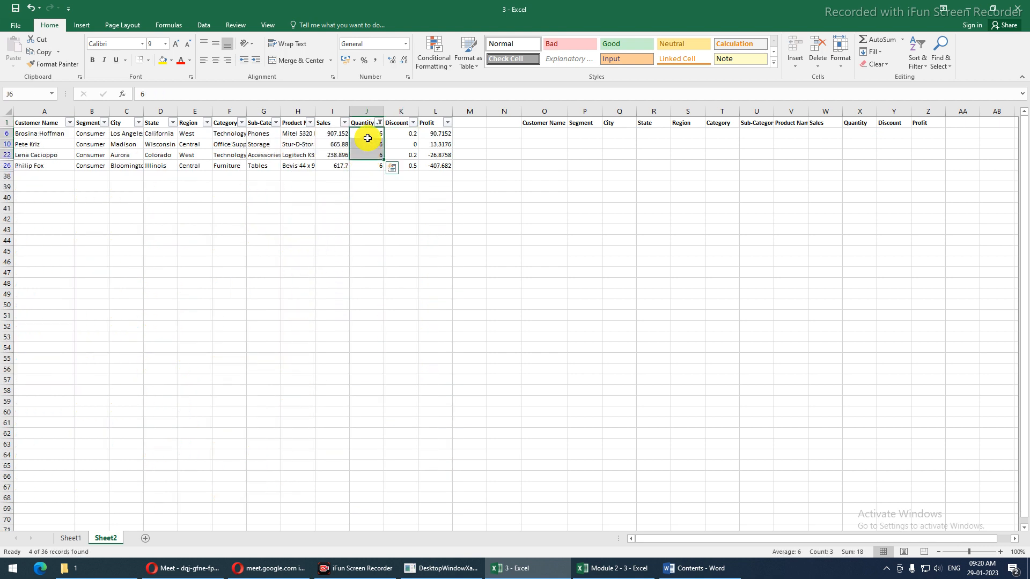
{"action": "left_click", "coordinate": [378, 123]}
{"action": "left_click", "coordinate": [272, 269]}
{"action": "left_click", "coordinate": [272, 277]}
{"action": "left_click", "coordinate": [302, 325]}
{"action": "left_click_drag", "start_coordinate": [368, 133], "coordinate": [371, 192]}
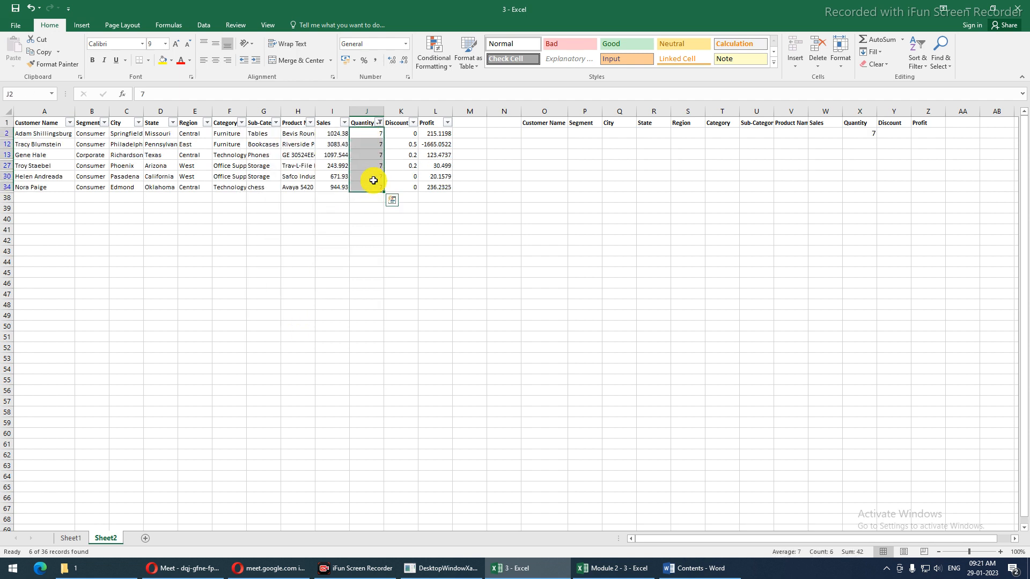
{"action": "left_click", "coordinate": [360, 122]}
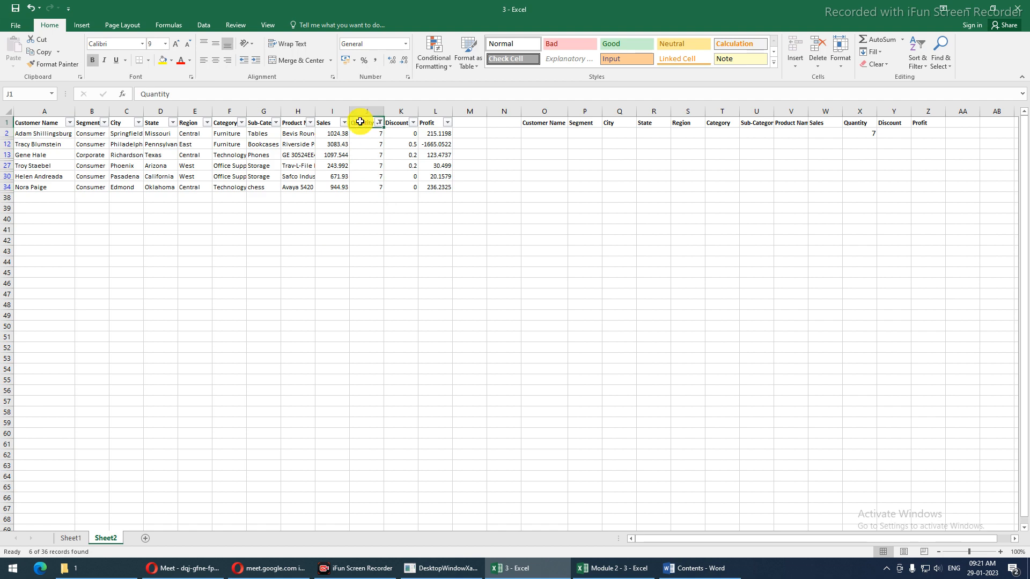
{"action": "key", "text": "ctrl+shift+l"}
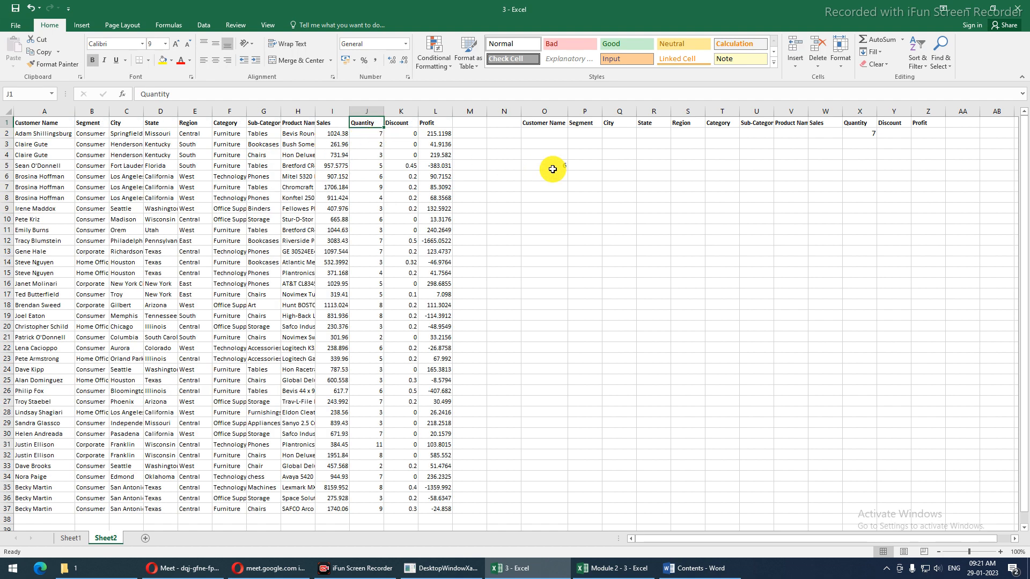
Replace field 10 in O5's DCOUNT with "Quantity"
{"action": "left_click", "coordinate": [530, 170]}
{"action": "left_click", "coordinate": [206, 93]}
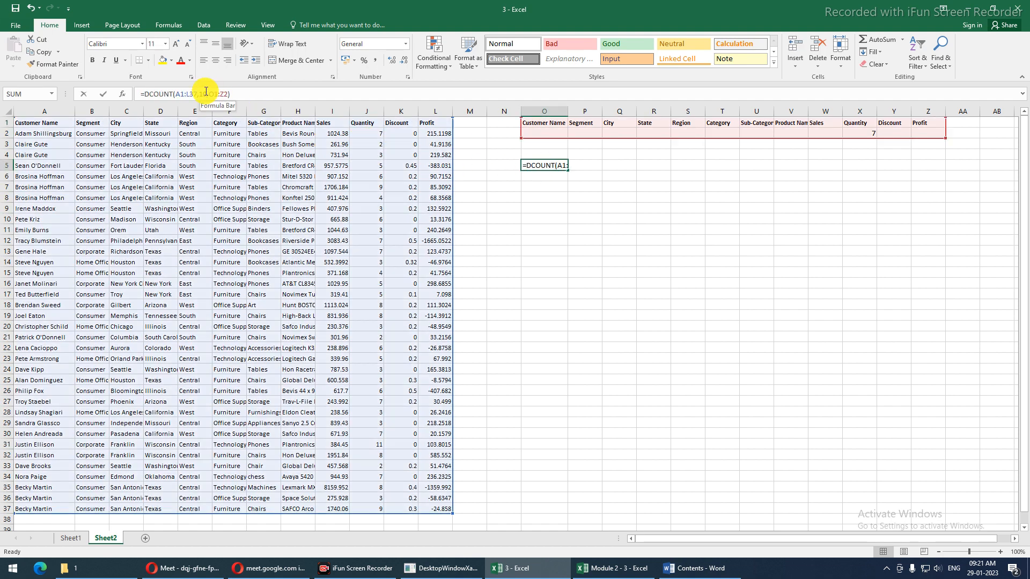
{"action": "double_click", "coordinate": [202, 94]}
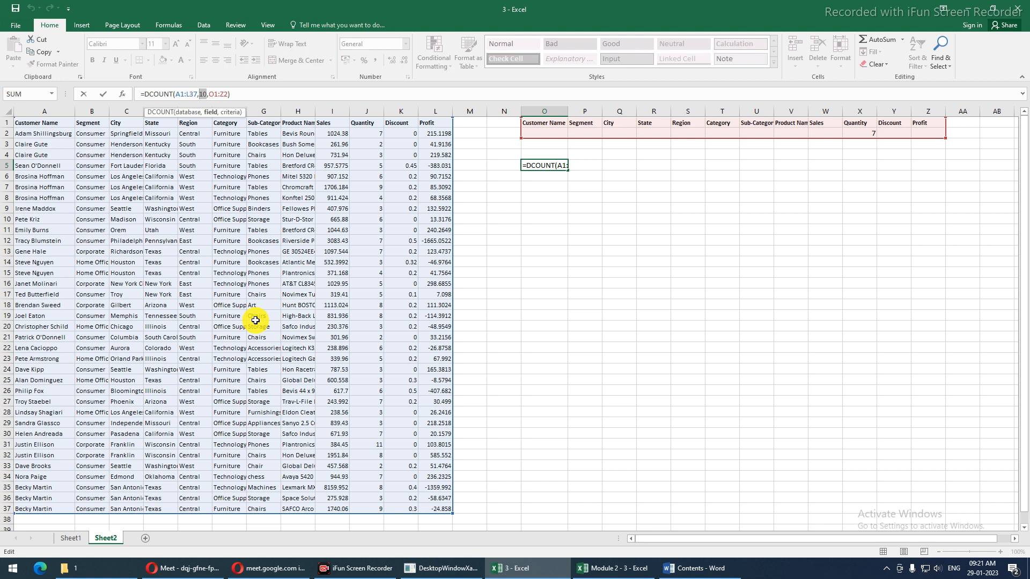
{"action": "left_click", "coordinate": [883, 549]}
{"action": "left_click", "coordinate": [535, 163]}
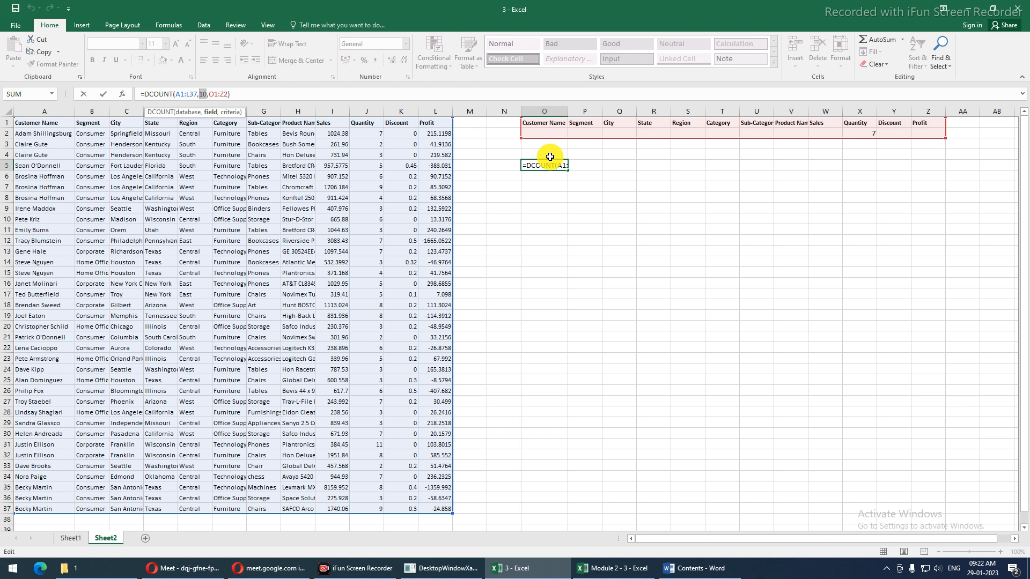
{"action": "type", "text": "\""}
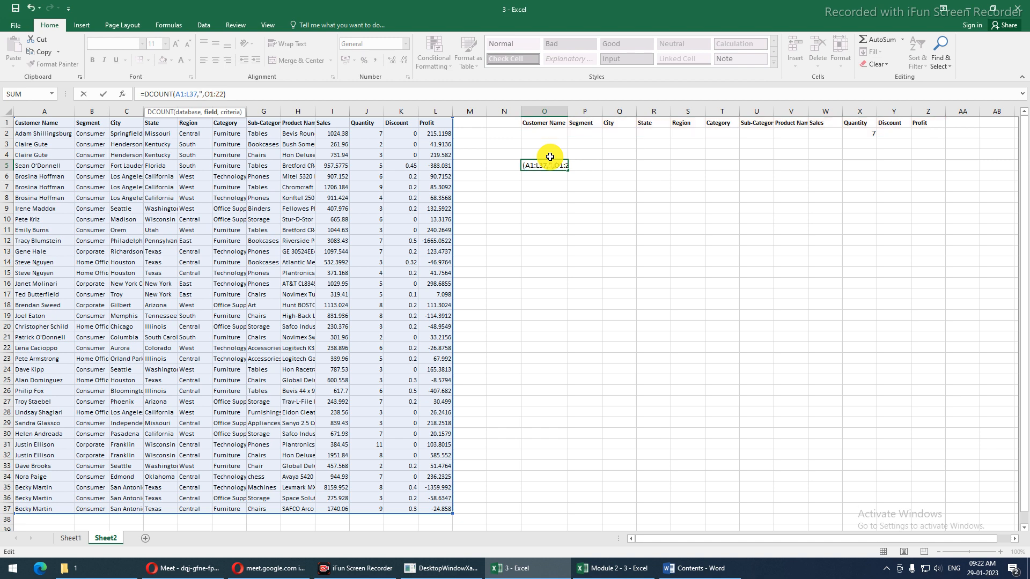
{"action": "type", "text": "Quantity\""}
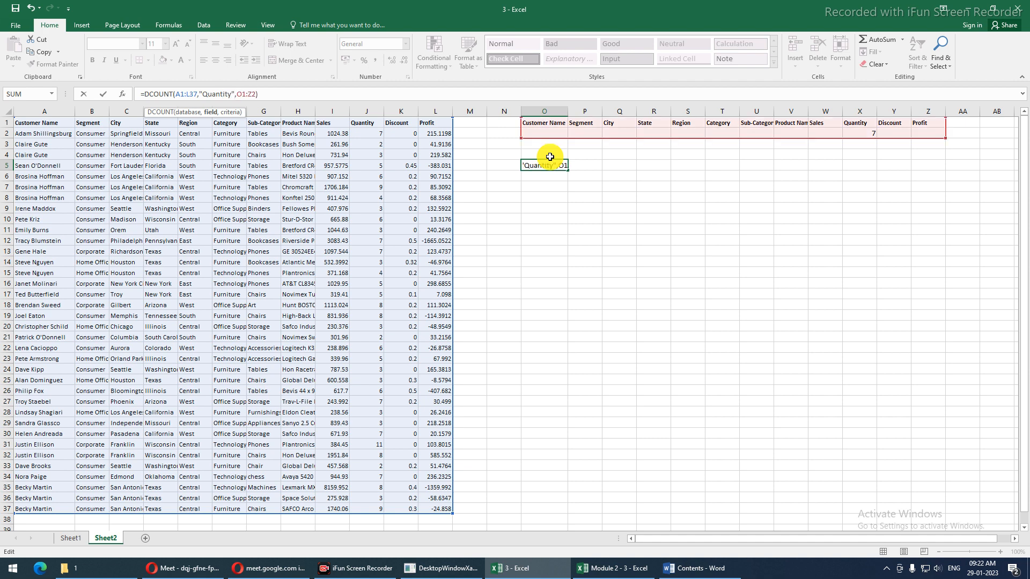
{"action": "key", "text": "Return"}
Change the DCOUNT field from "Quantity" to "Profit", still returning 6
{"action": "left_click", "coordinate": [546, 162]}
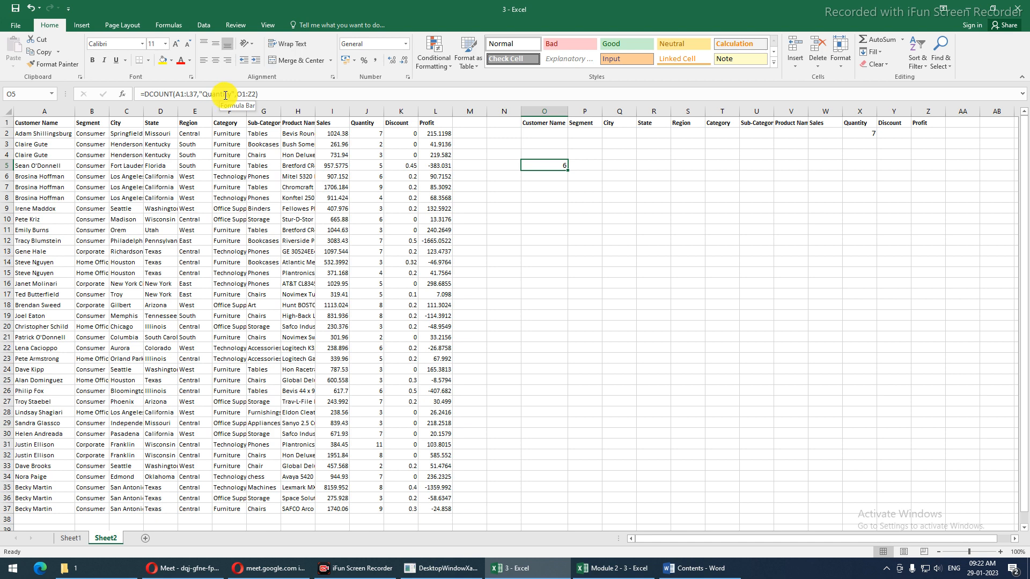
{"action": "left_click_drag", "start_coordinate": [204, 94], "coordinate": [234, 93]}
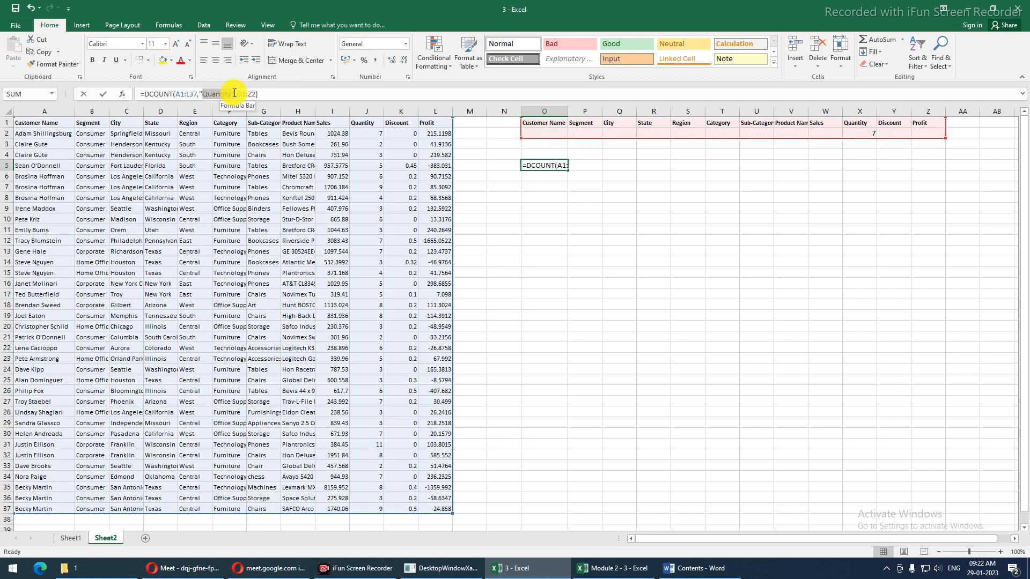
{"action": "type", "text": "Profit"}
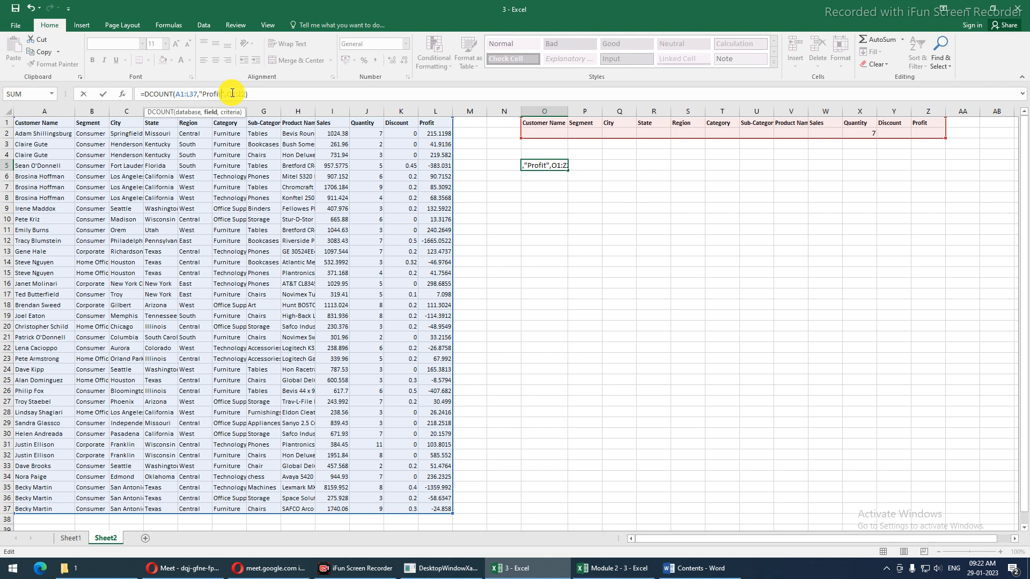
{"action": "key", "text": "Return"}
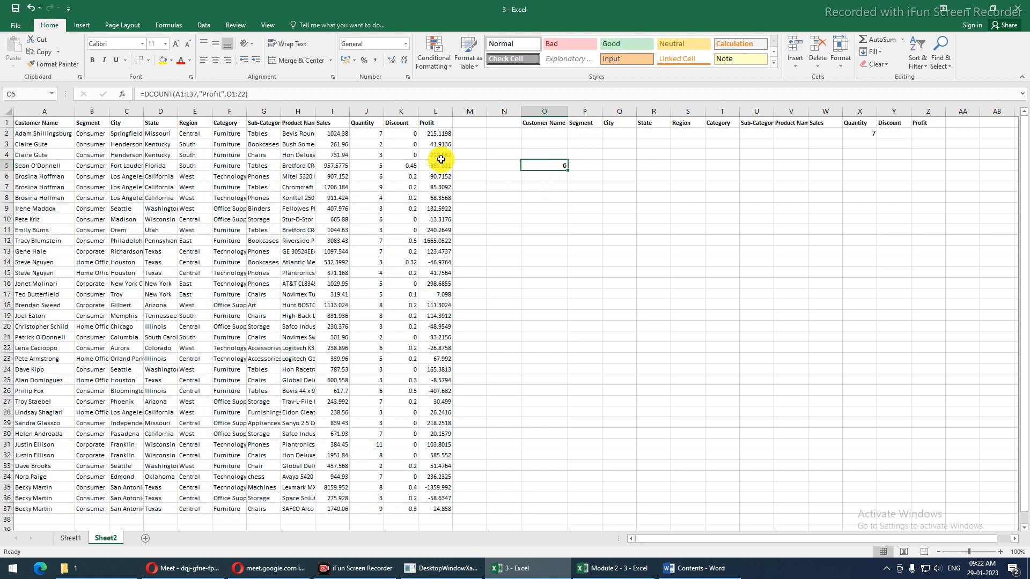
Check the Discount values in K2 and below, then review O5's formula unchanged
{"action": "left_click", "coordinate": [403, 135]}
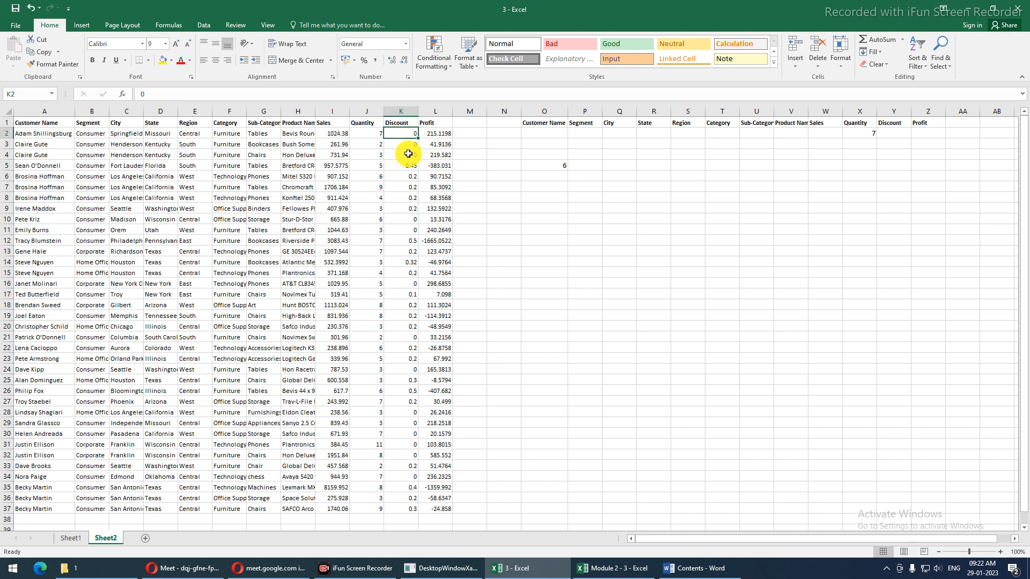
{"action": "key", "text": "Down"}
{"action": "left_click", "coordinate": [542, 167]}
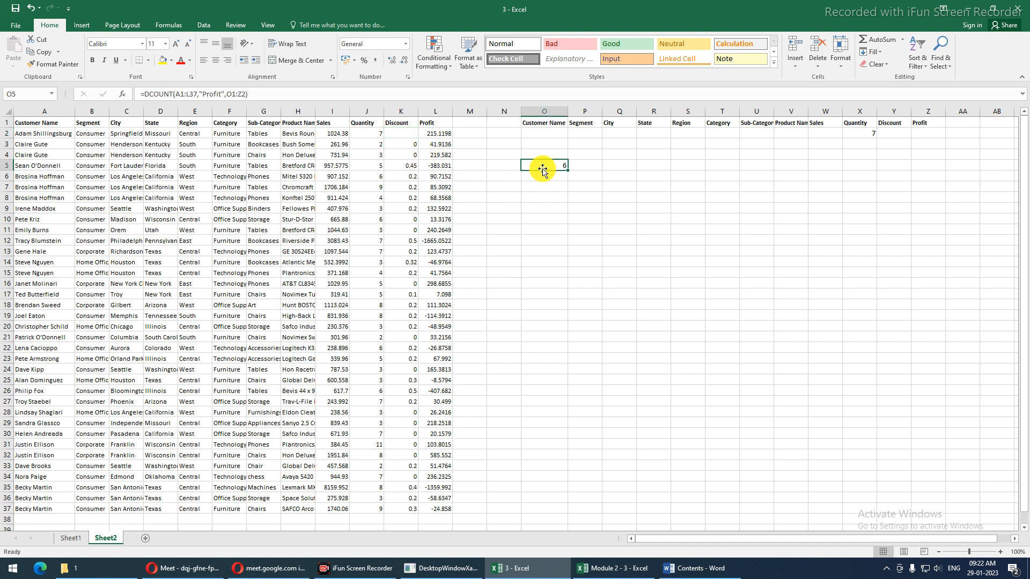
{"action": "key", "text": "F2"}
{"action": "key", "text": "Escape"}
{"action": "left_click", "coordinate": [375, 134]}
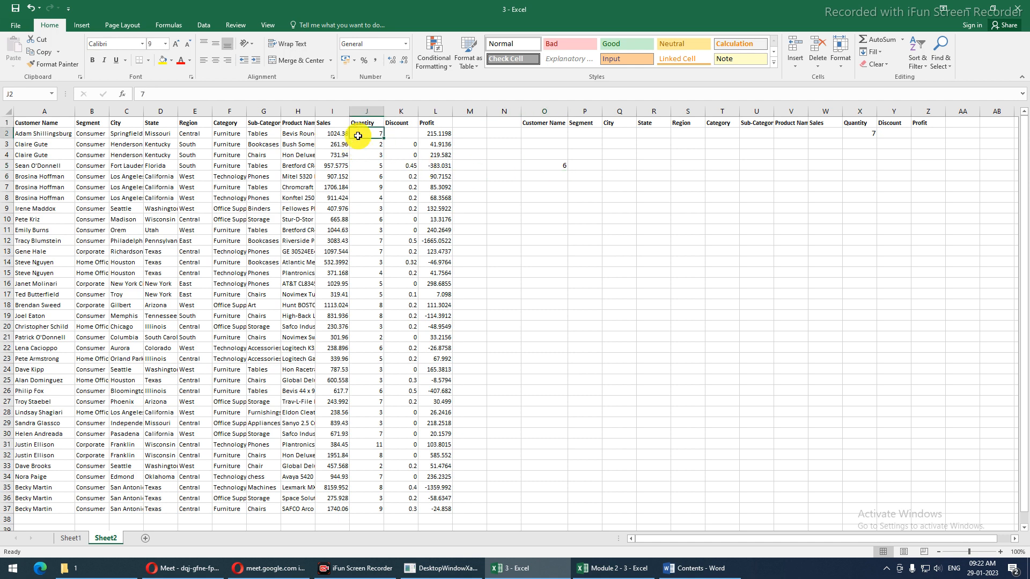
{"action": "type", "text": "5"}
{"action": "key", "text": "Return"}
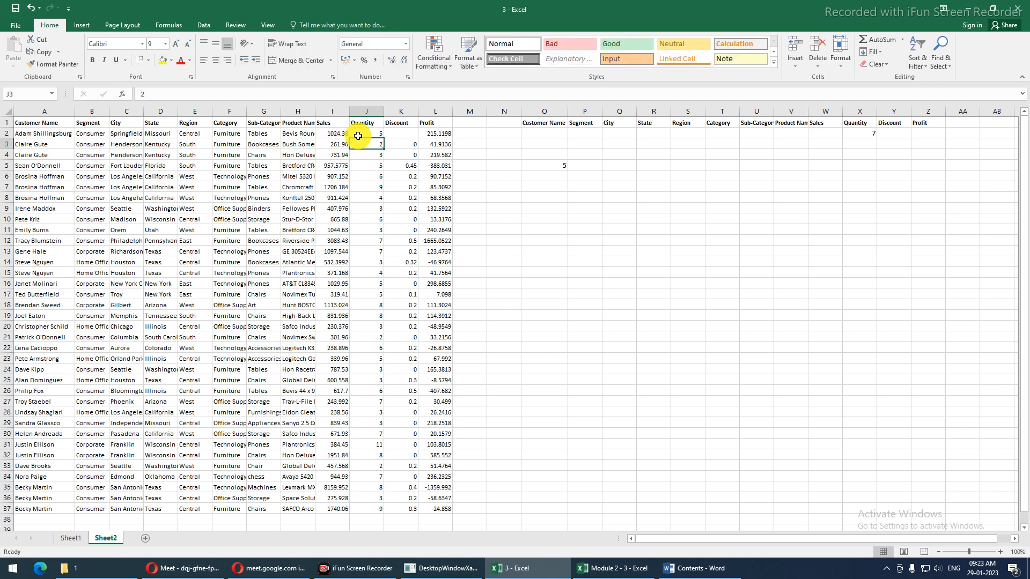
{"action": "key", "text": "ctrl+z"}
{"action": "key", "text": "ctrl+z"}
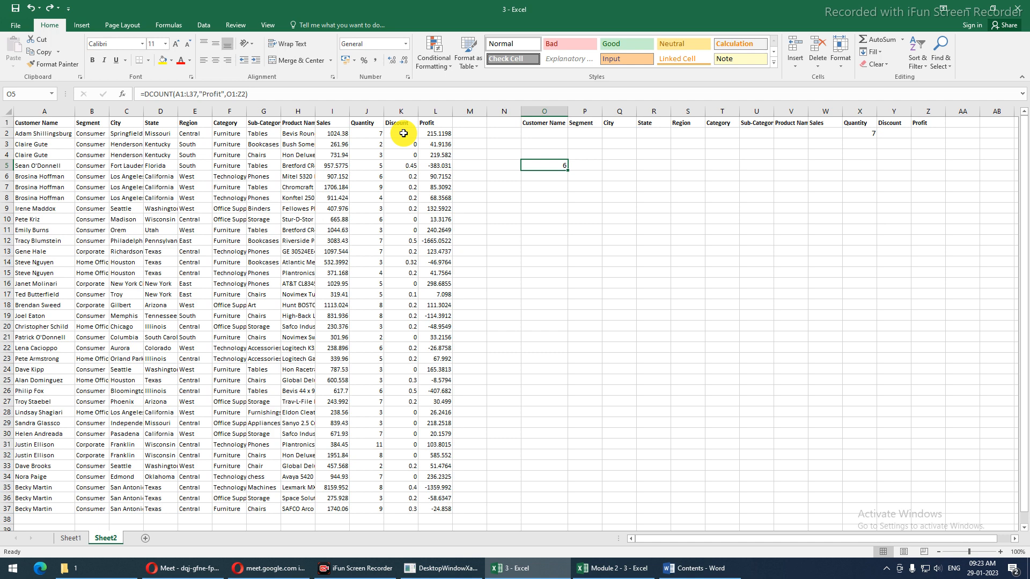
{"action": "left_click", "coordinate": [403, 133]}
{"action": "left_click", "coordinate": [546, 165]}
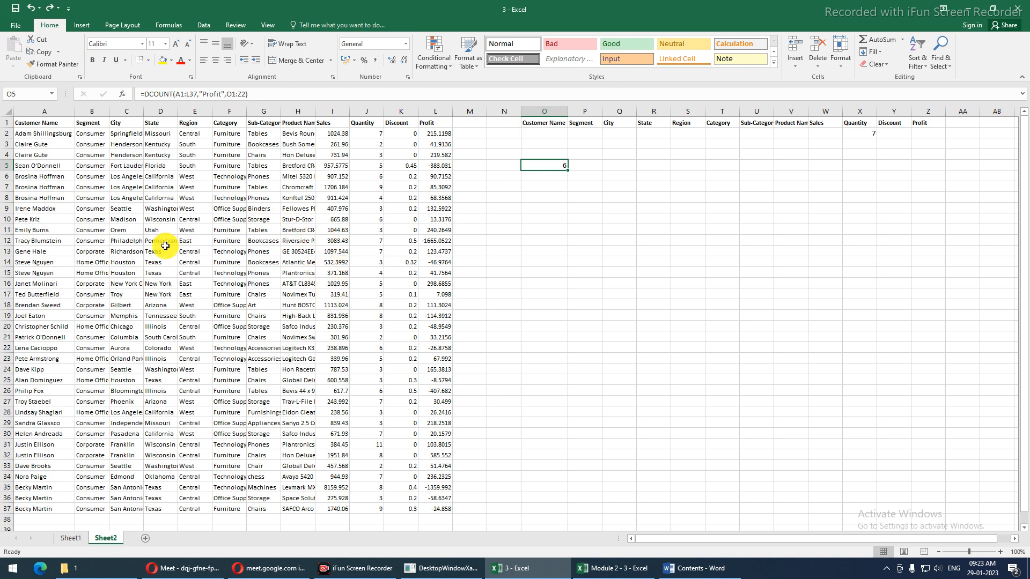
{"action": "left_click", "coordinate": [128, 227]}
{"action": "left_click_drag", "start_coordinate": [171, 93], "coordinate": [26, 98]}
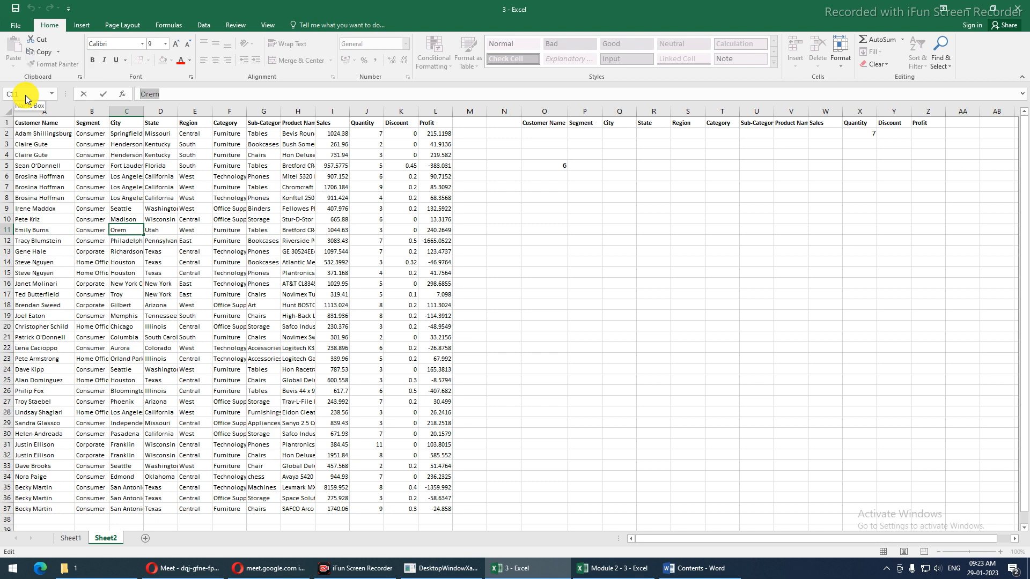
{"action": "key", "text": "Escape"}
{"action": "key", "text": "shift+space"}
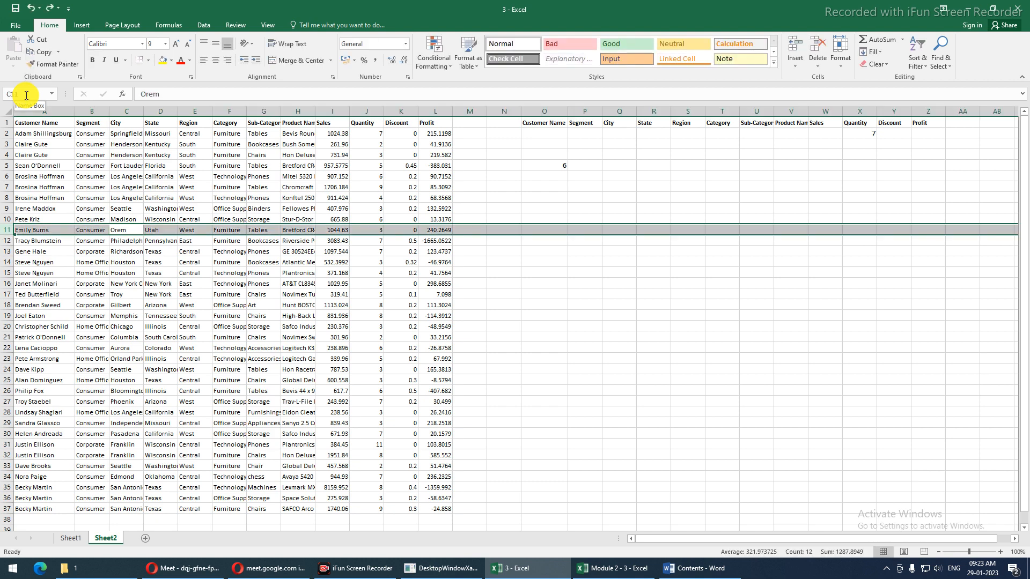
{"action": "left_click", "coordinate": [122, 248]}
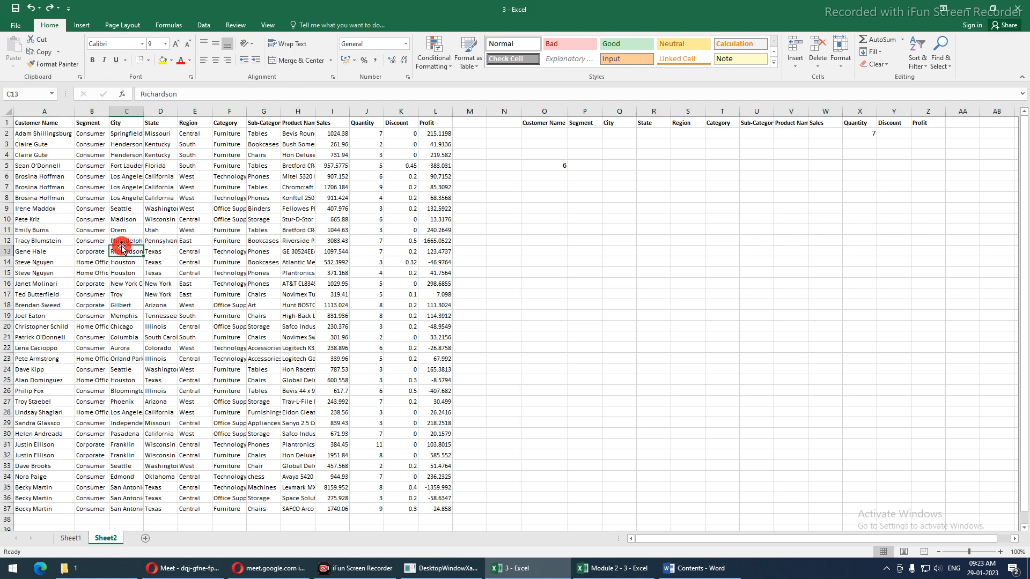
{"action": "left_click", "coordinate": [122, 241]}
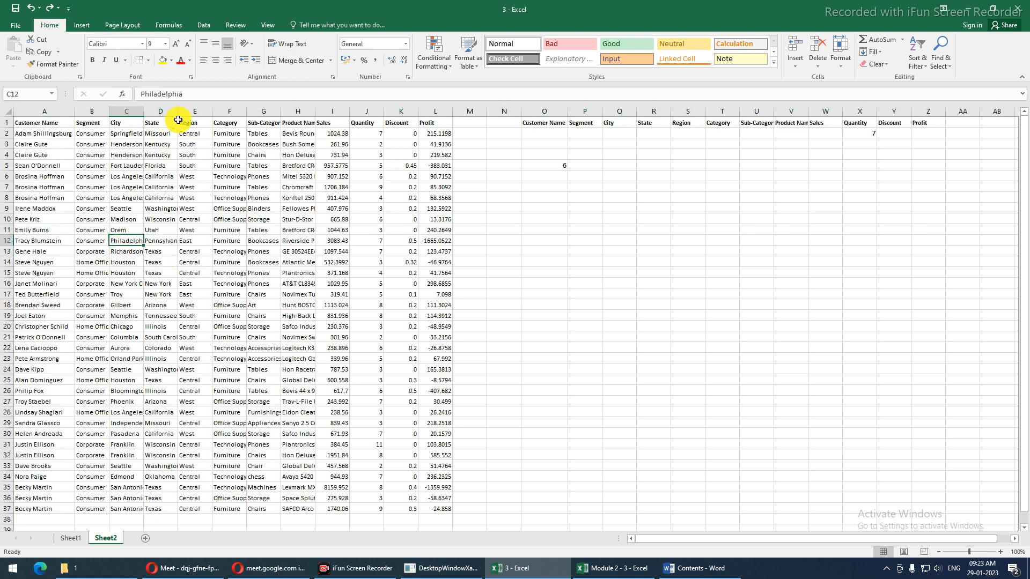
{"action": "double_click", "coordinate": [182, 94]}
{"action": "key", "text": "ctrl+c"}
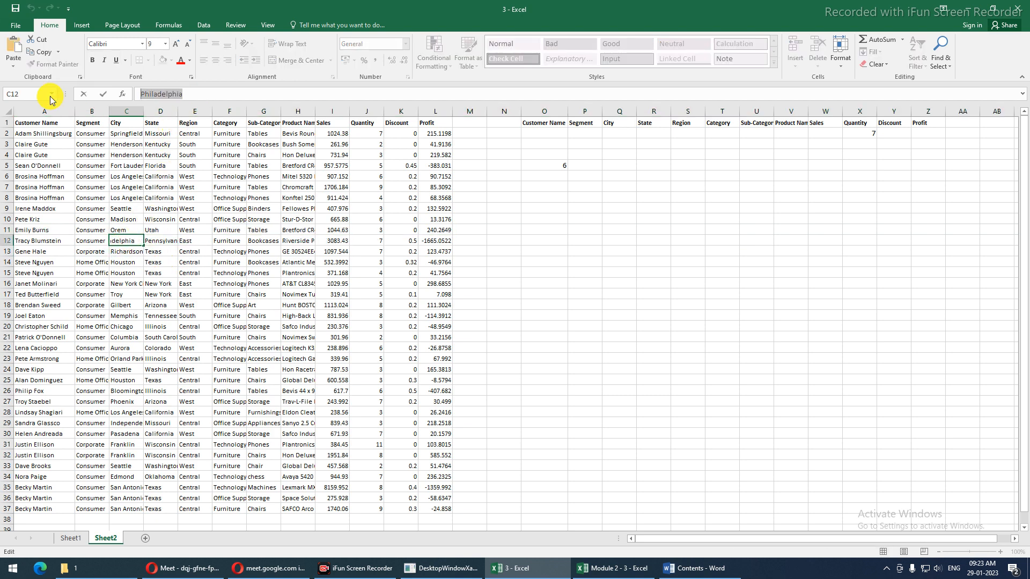
{"action": "key", "text": "Escape"}
{"action": "key", "text": "shift+space"}
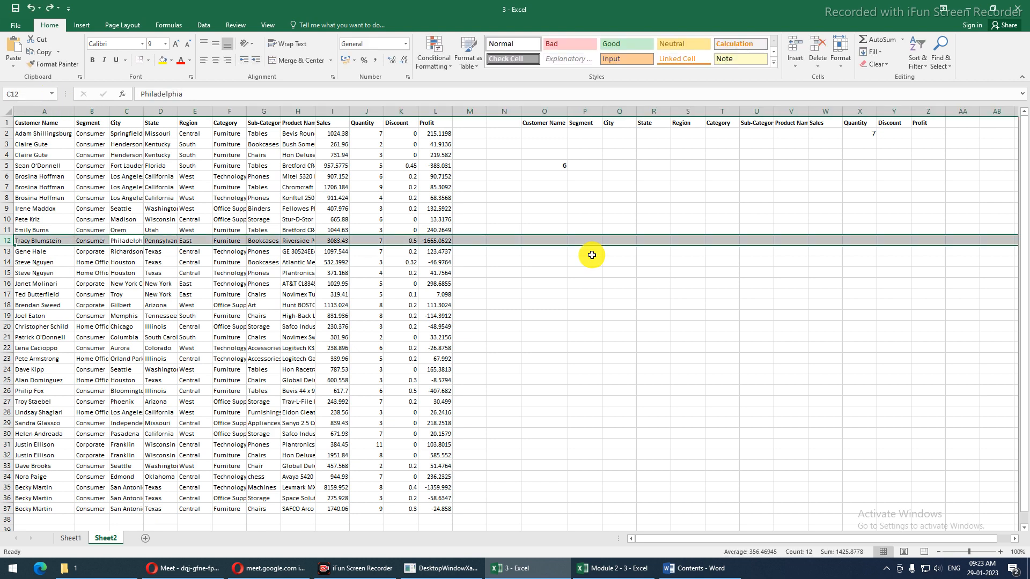
{"action": "left_click", "coordinate": [559, 166]}
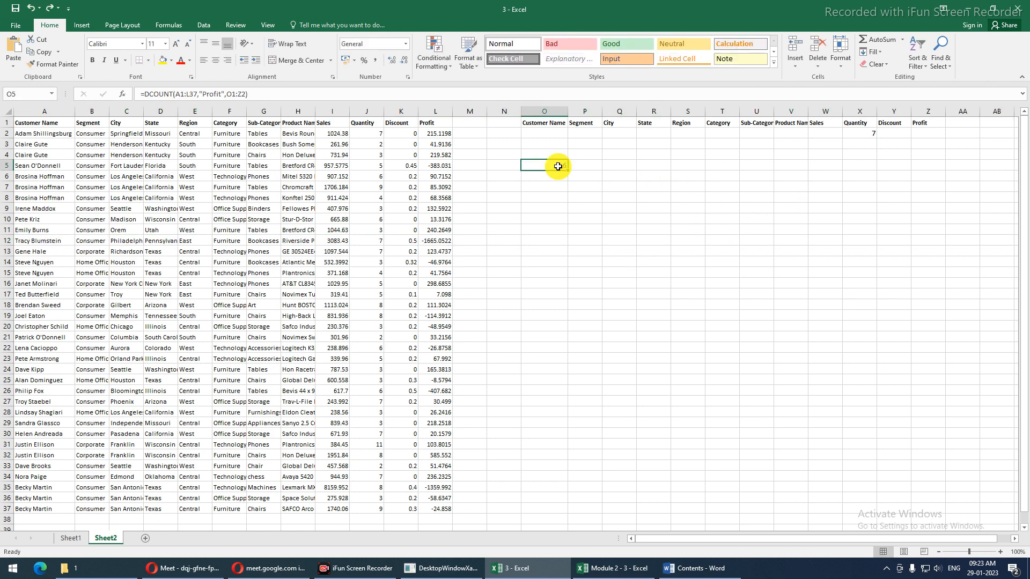
{"action": "left_click", "coordinate": [623, 134]}
{"action": "key", "text": "ctrl+v"}
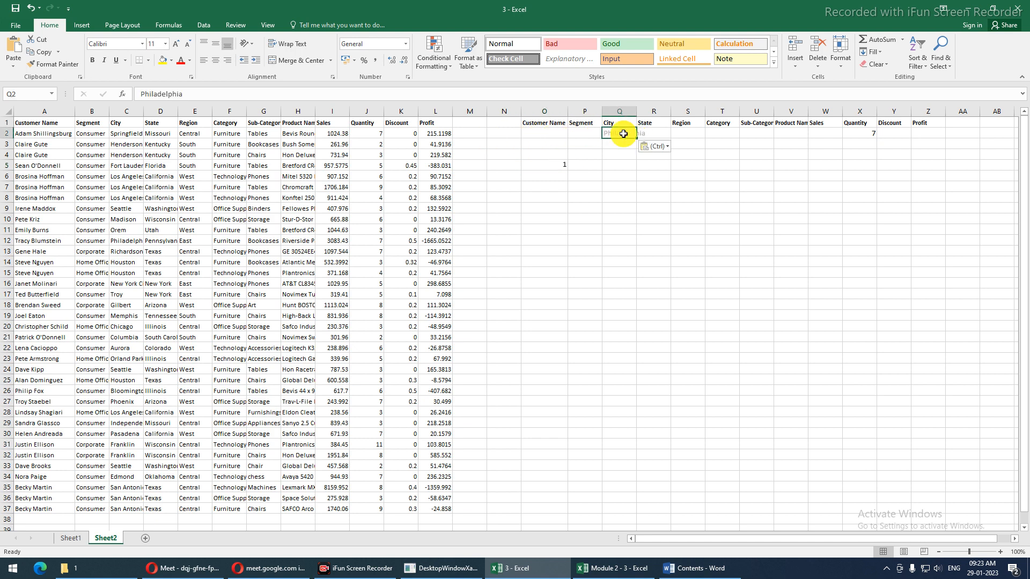
{"action": "left_click", "coordinate": [553, 164]}
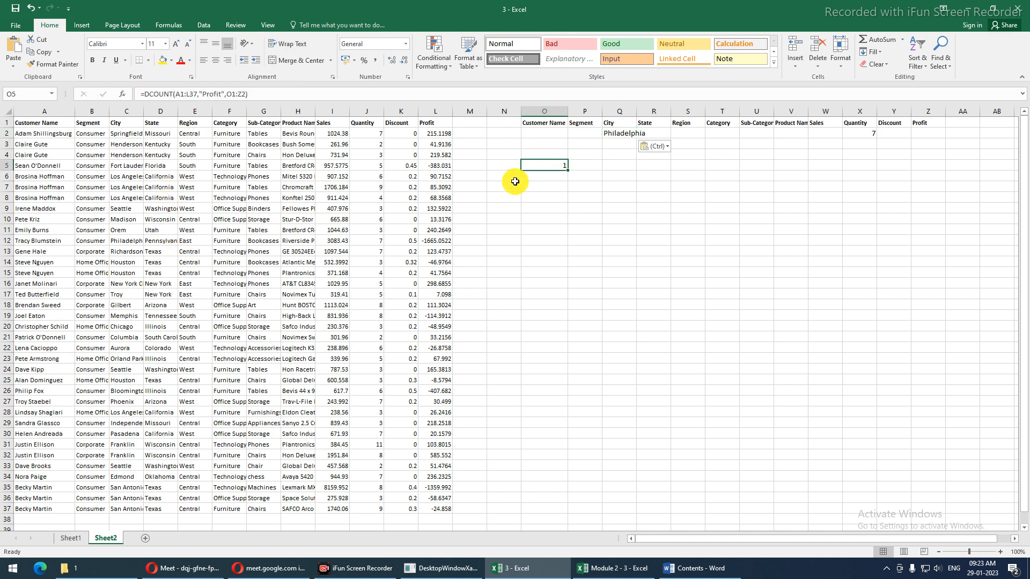
{"action": "key", "text": "F2"}
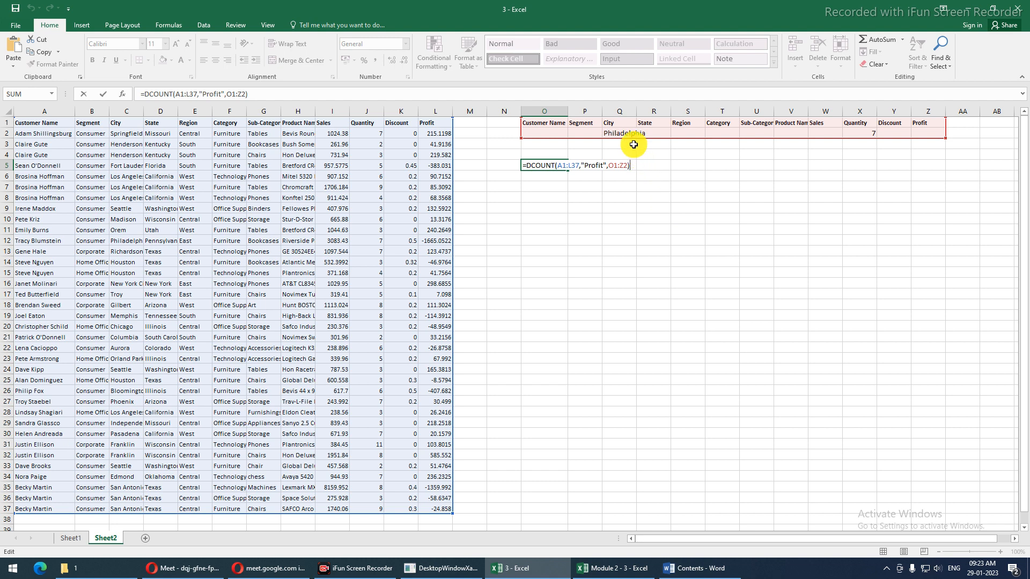
{"action": "key", "text": "ctrl+Return"}
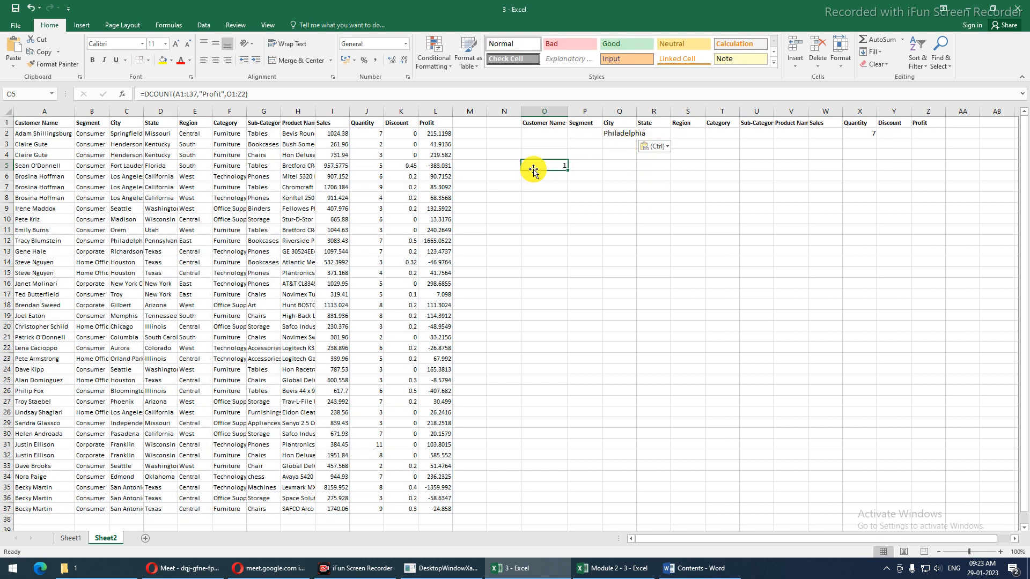
{"action": "left_click", "coordinate": [610, 132]}
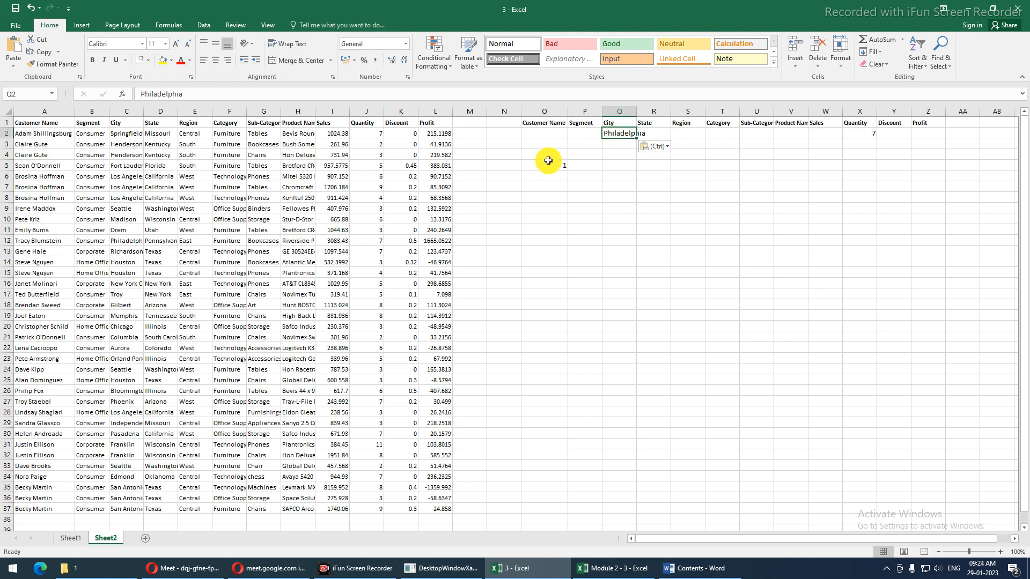
{"action": "key", "text": "Delete"}
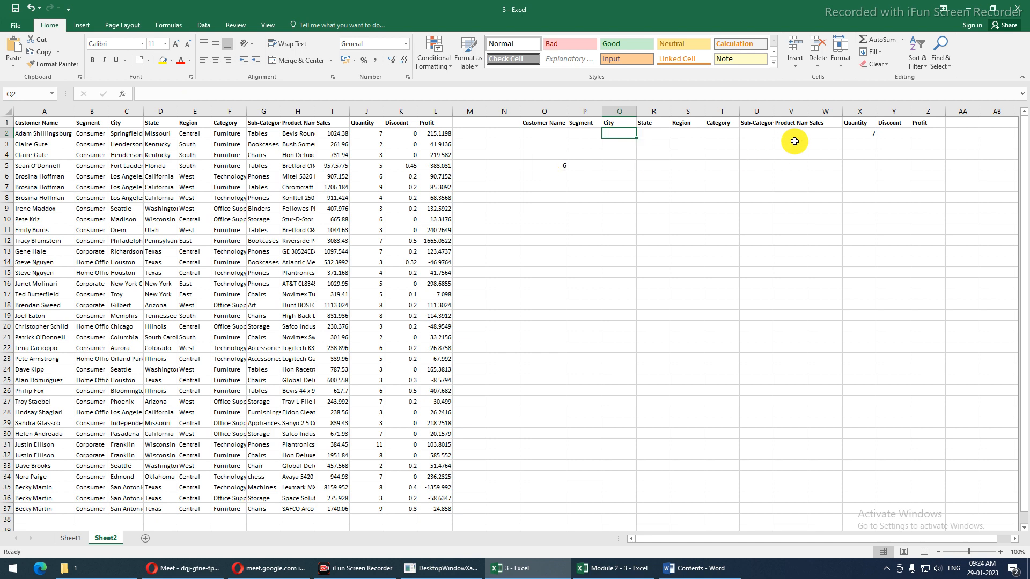
Try Quantity 2 in X2, restore 7, and fill 7 down through J3:J6
{"action": "left_click", "coordinate": [848, 132]}
{"action": "type", "text": "2"}
{"action": "key", "text": "Return"}
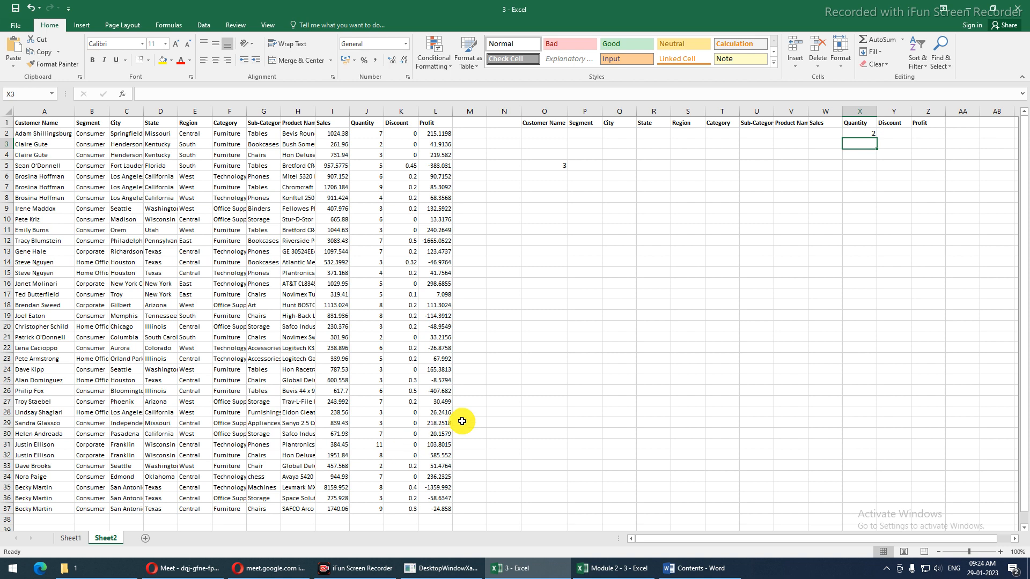
{"action": "key", "text": "Up"}
{"action": "type", "text": "7"}
{"action": "key", "text": "Return"}
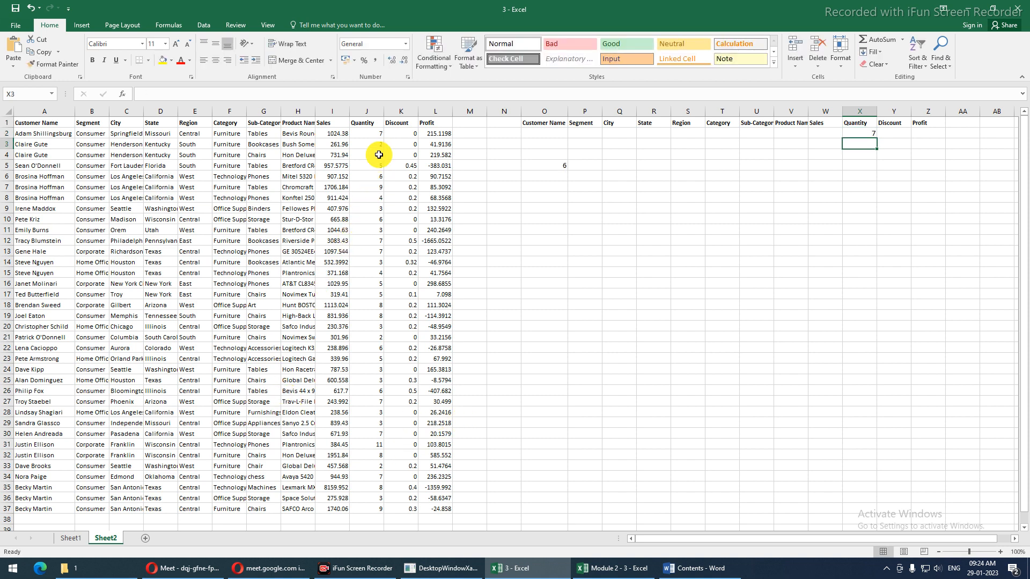
{"action": "left_click_drag", "start_coordinate": [375, 135], "coordinate": [374, 175]}
{"action": "key", "text": "ctrl+d"}
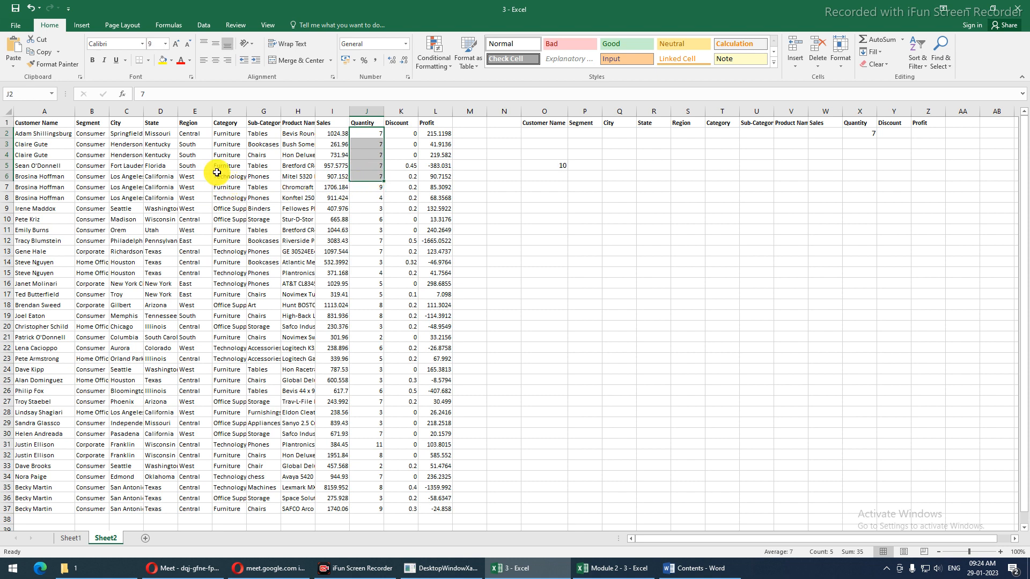
Add South as the Region criterion in S2, so O5 counts 3 records
{"action": "left_click", "coordinate": [680, 137]}
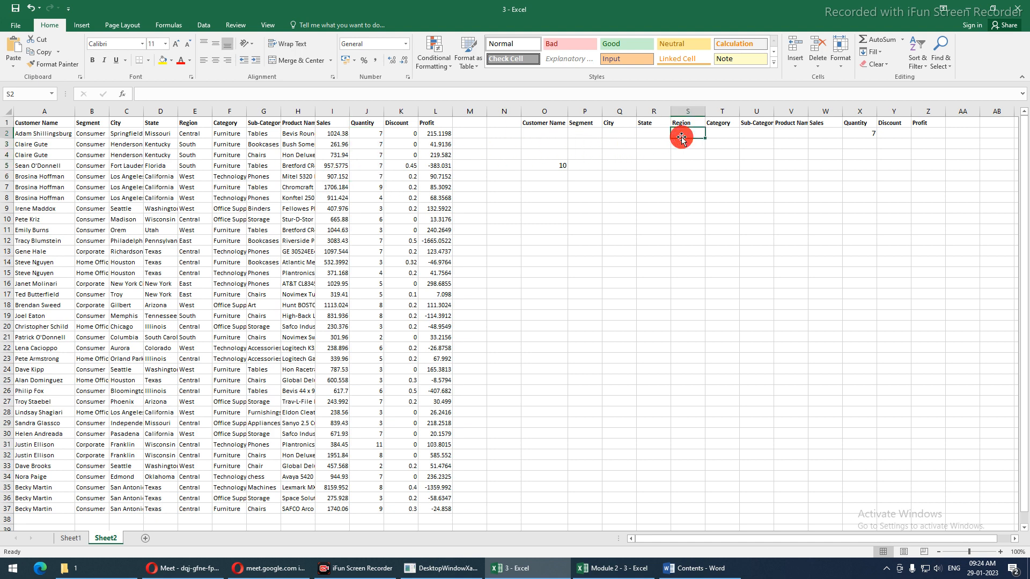
{"action": "type", "text": "Sou"}
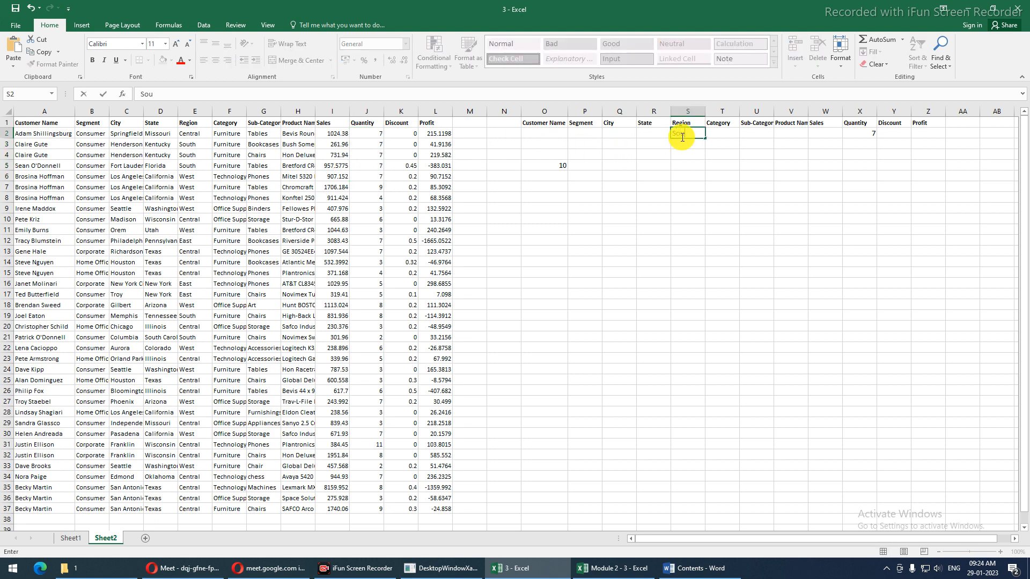
{"action": "type", "text": "th"}
{"action": "key", "text": "Return"}
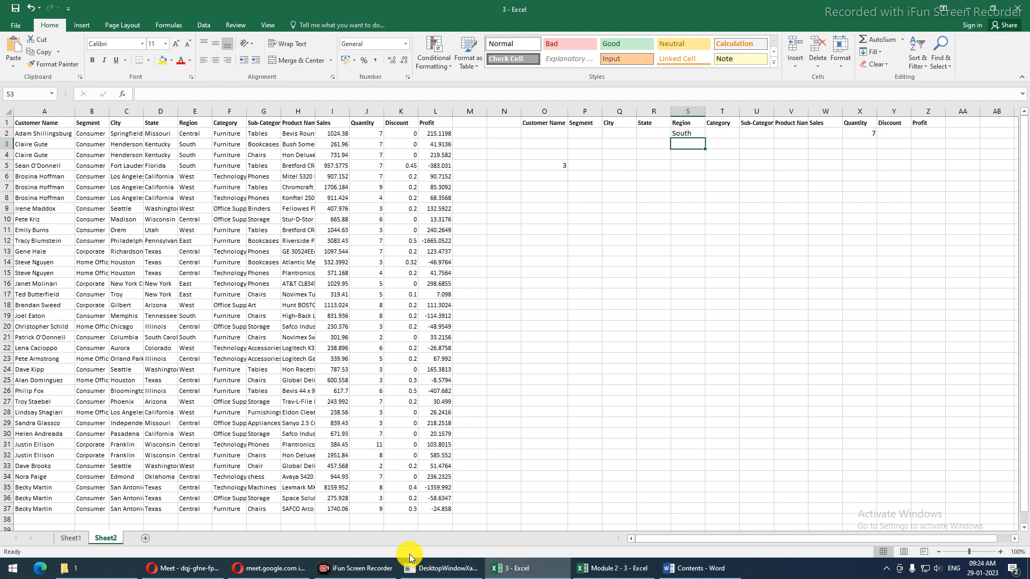
{"action": "left_click", "coordinate": [551, 170]}
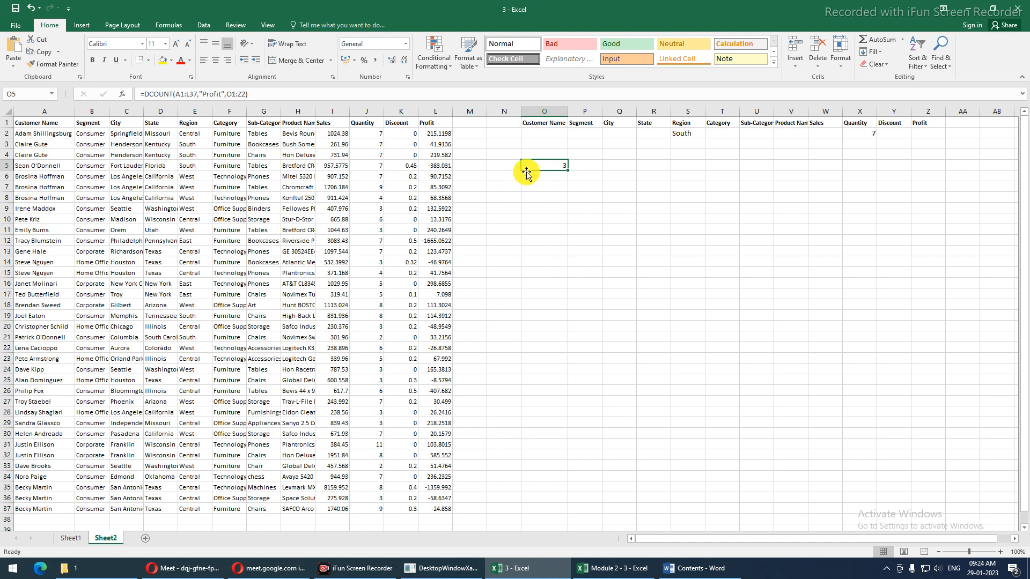
Copy the O1:Z2 criteria table, with South and 7, into O7:Z8
{"action": "left_click_drag", "start_coordinate": [536, 123], "coordinate": [920, 138]}
{"action": "key", "text": "ctrl+c"}
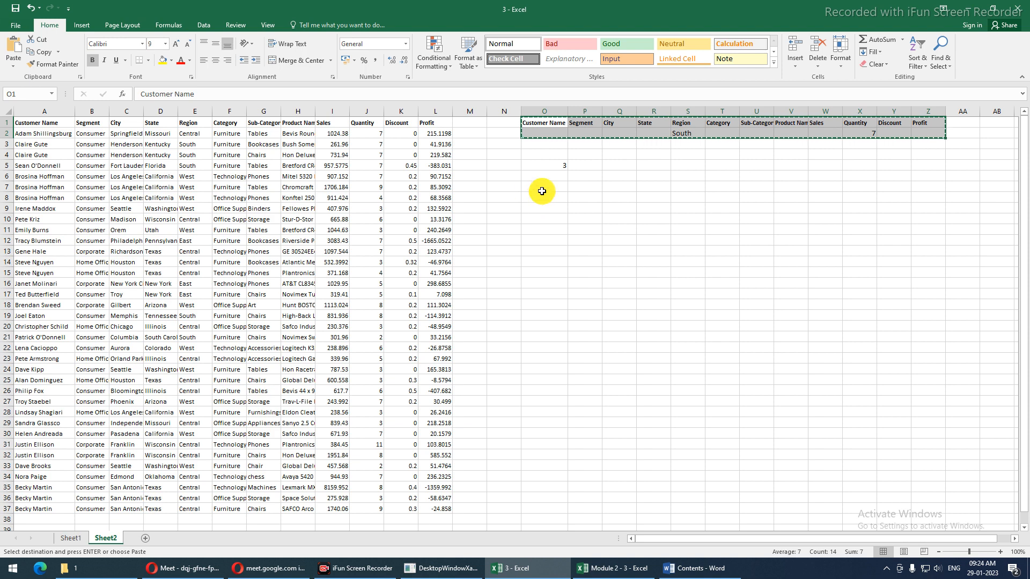
{"action": "left_click", "coordinate": [544, 187]}
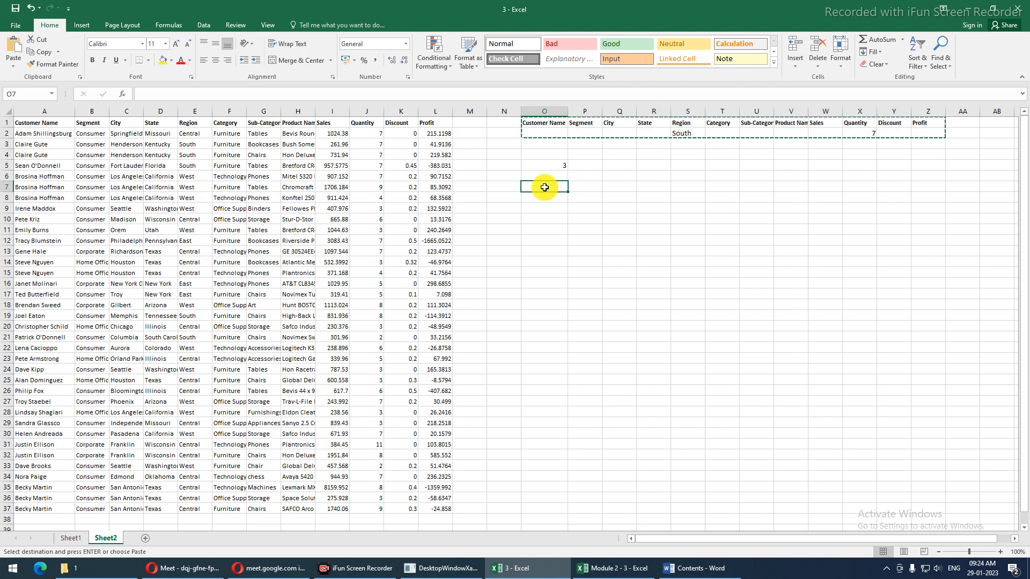
{"action": "key", "text": "ctrl+v"}
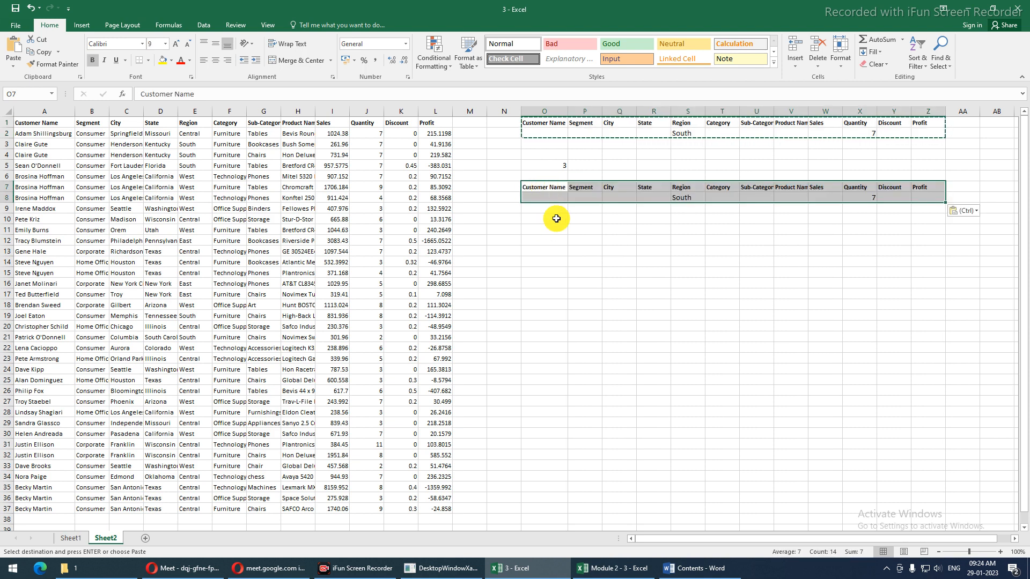
{"action": "left_click", "coordinate": [554, 166]}
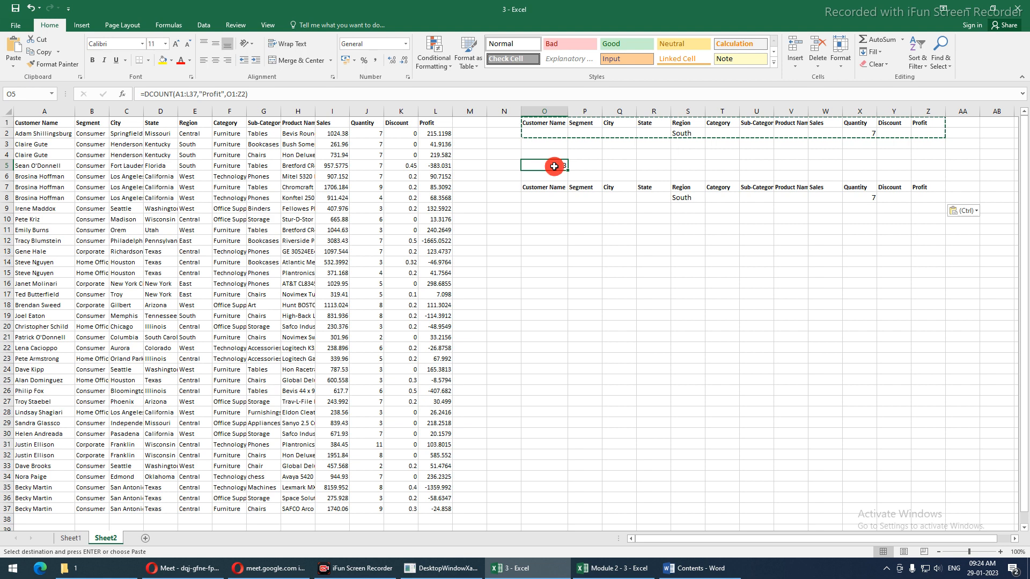
{"action": "left_click", "coordinate": [551, 224]}
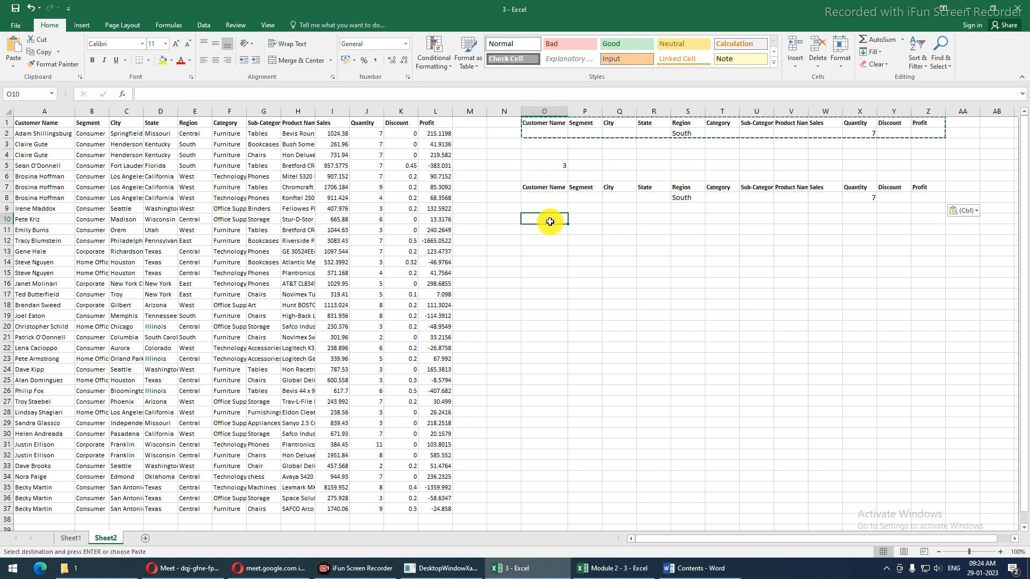
Enter =DSUM(A1:L37,"Profit",O7:Z8) in O10, returning -121.5354
{"action": "type", "text": "=d"}
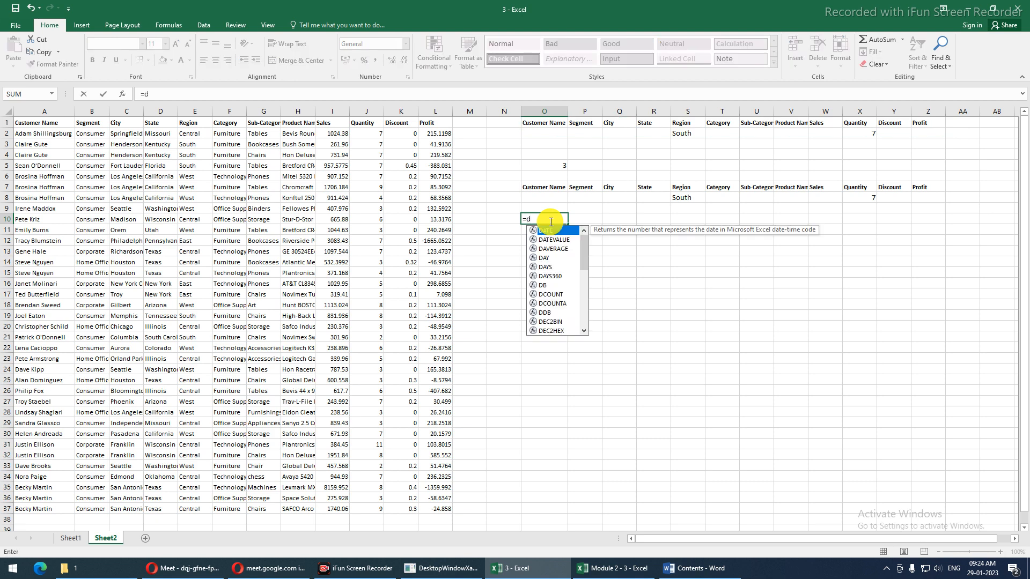
{"action": "type", "text": "su"}
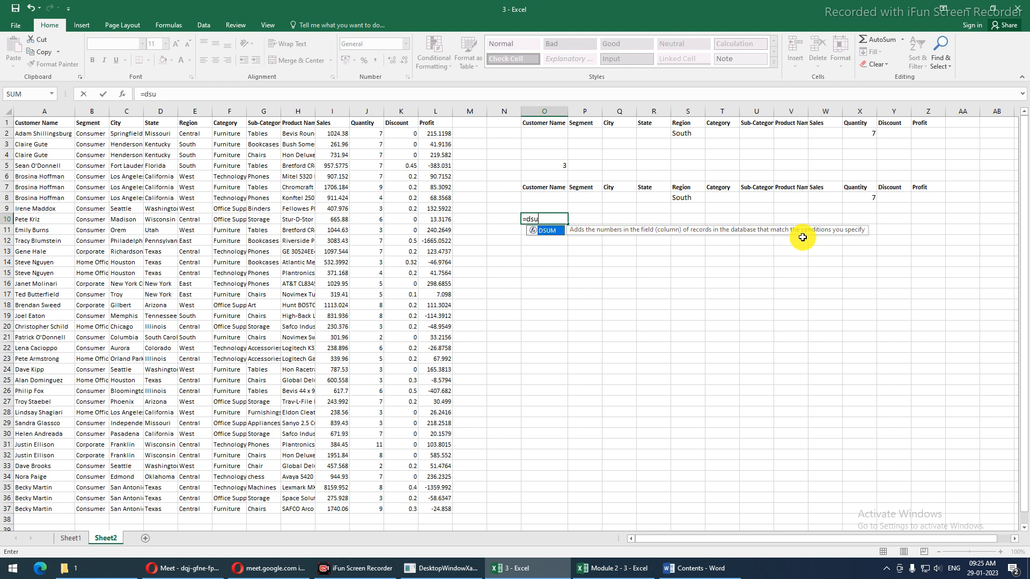
{"action": "key", "text": "Tab"}
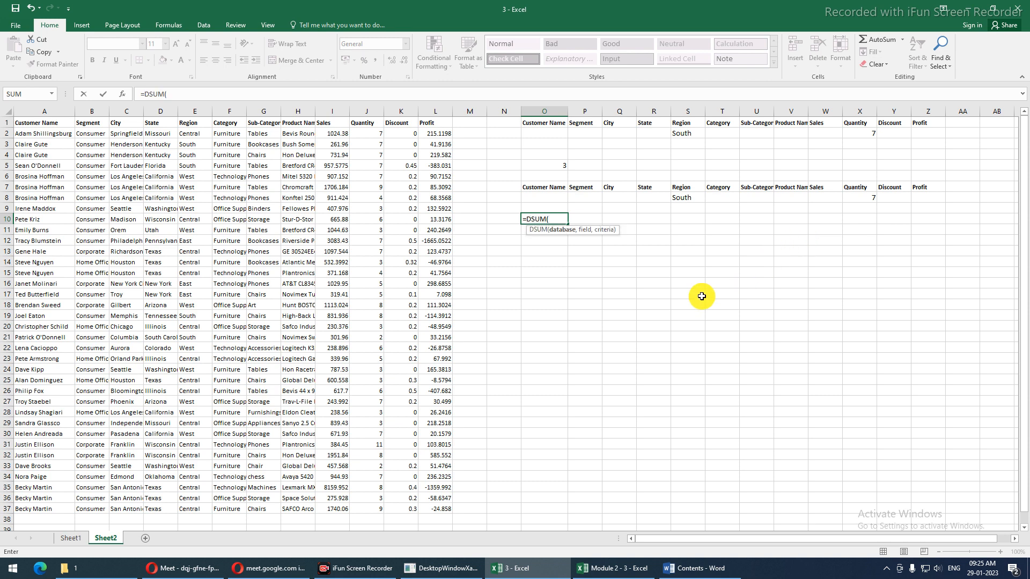
{"action": "left_click_drag", "start_coordinate": [37, 124], "coordinate": [425, 505]}
{"action": "type", "text": ","}
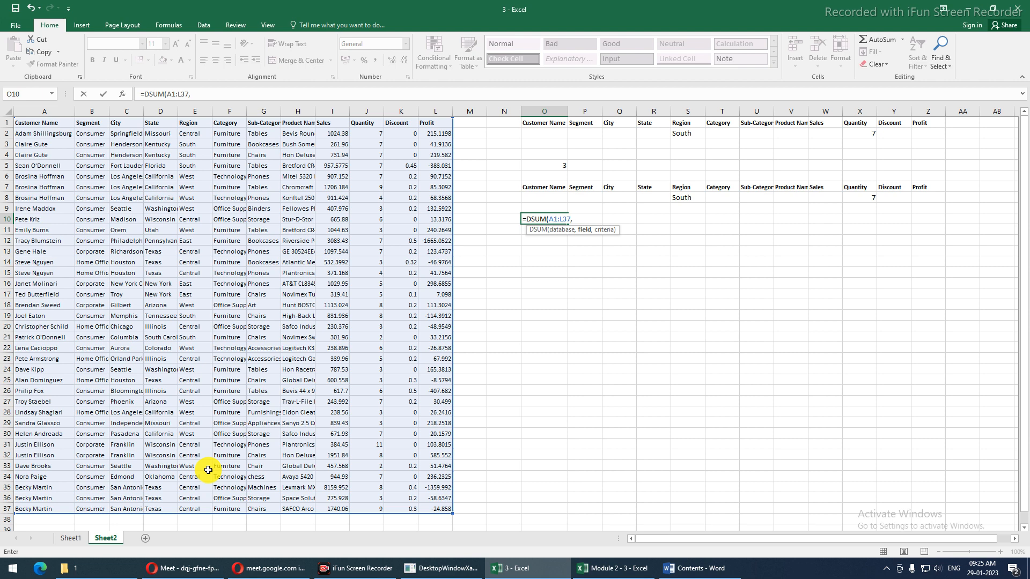
{"action": "type", "text": "\"Profit\","}
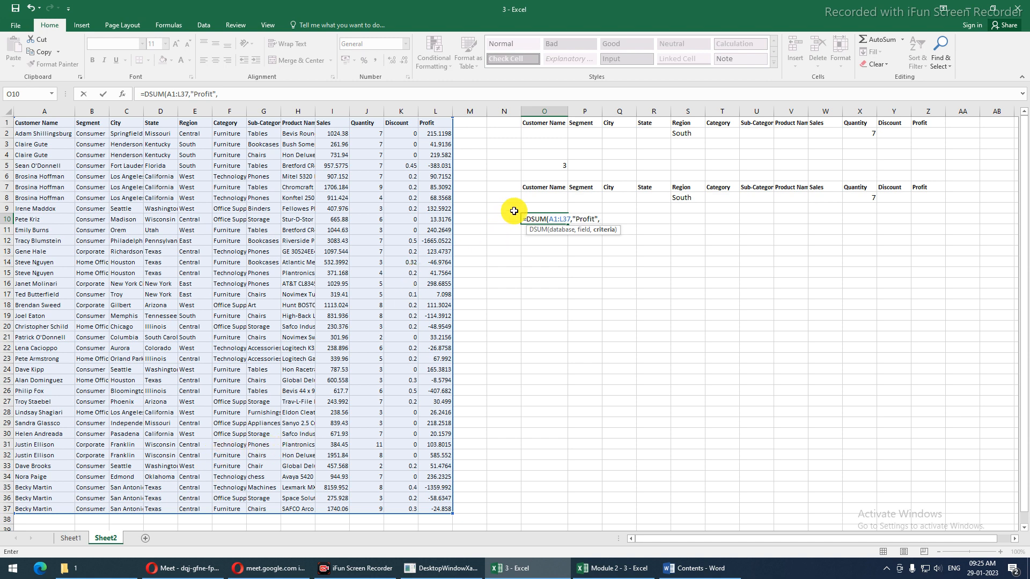
{"action": "left_click_drag", "start_coordinate": [540, 187], "coordinate": [585, 198]}
{"action": "left_click_drag", "start_coordinate": [724, 213], "coordinate": [918, 203]}
{"action": "key", "text": "Return"}
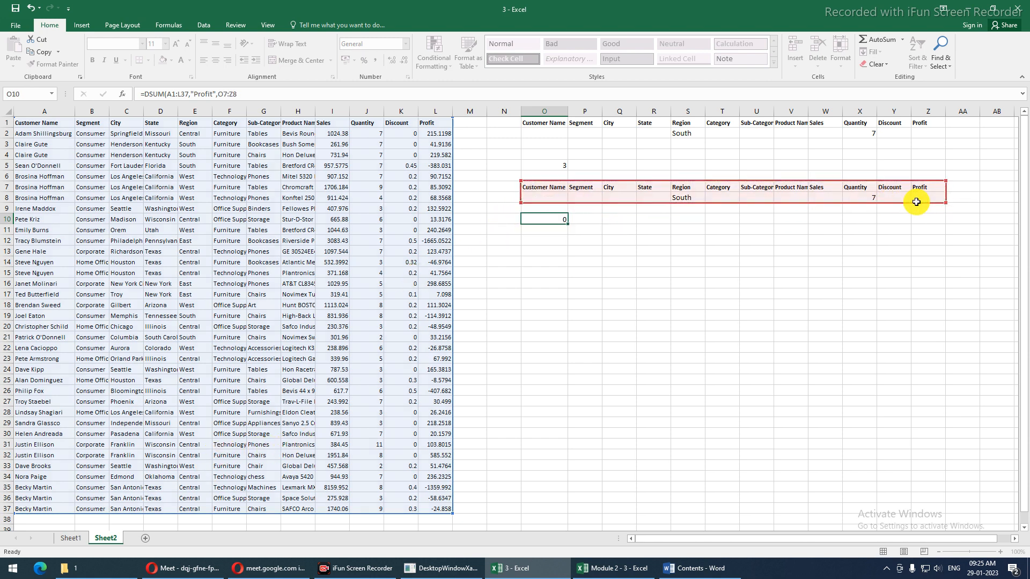
{"action": "key", "text": "Up"}
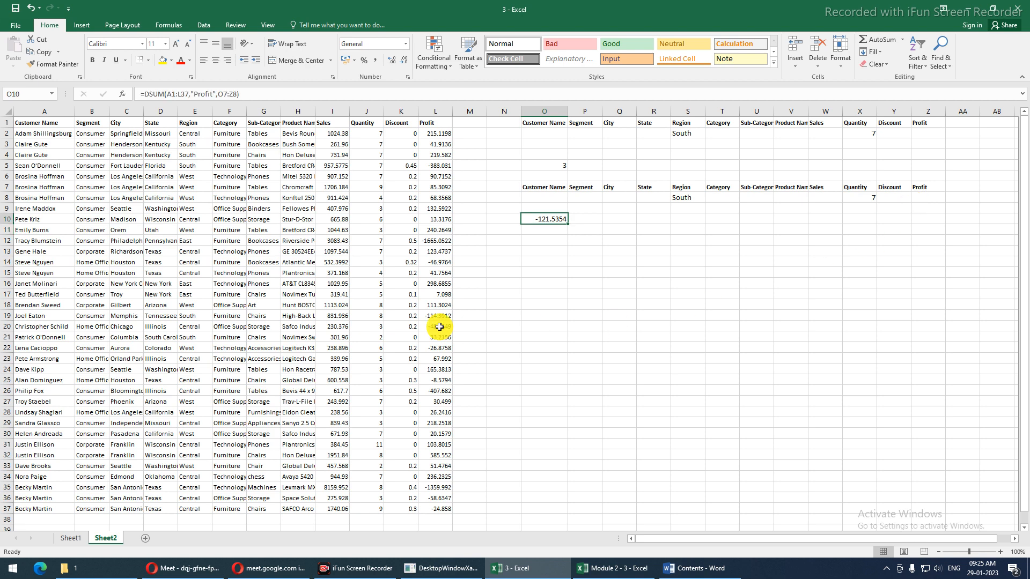
Clear and then restore South as the Region criterion in S8, confirming quantity 7 in X8
{"action": "left_click", "coordinate": [589, 197]}
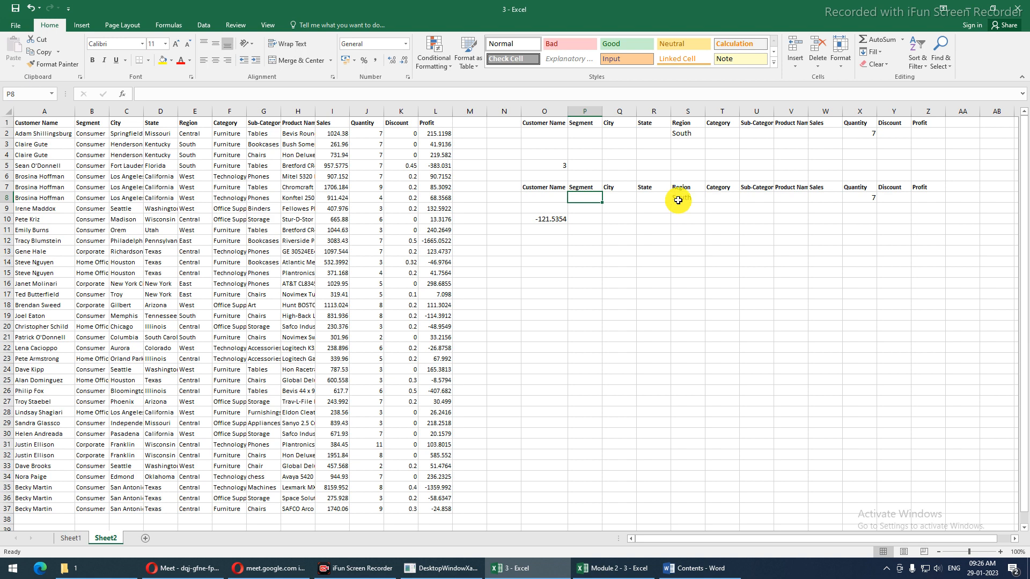
{"action": "left_click", "coordinate": [677, 199]}
{"action": "key", "text": "Delete"}
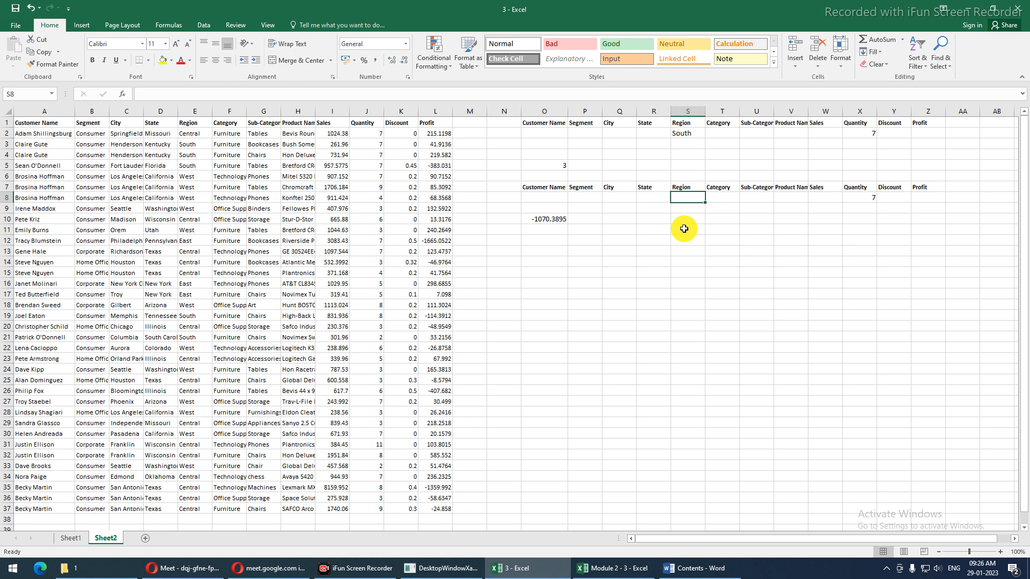
{"action": "left_click", "coordinate": [856, 198]}
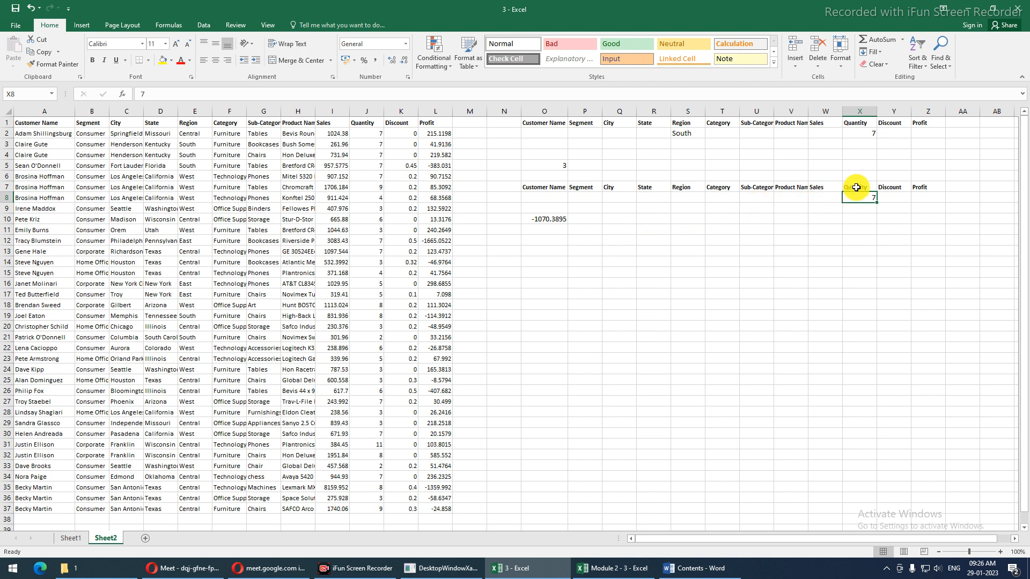
{"action": "left_click_drag", "start_coordinate": [544, 196], "coordinate": [855, 199]}
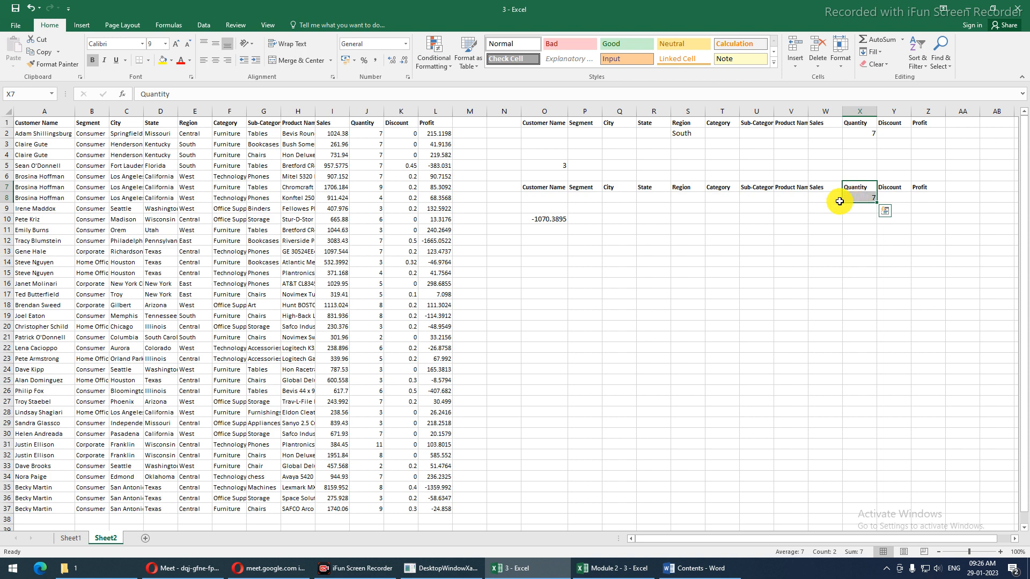
{"action": "left_click", "coordinate": [686, 199]}
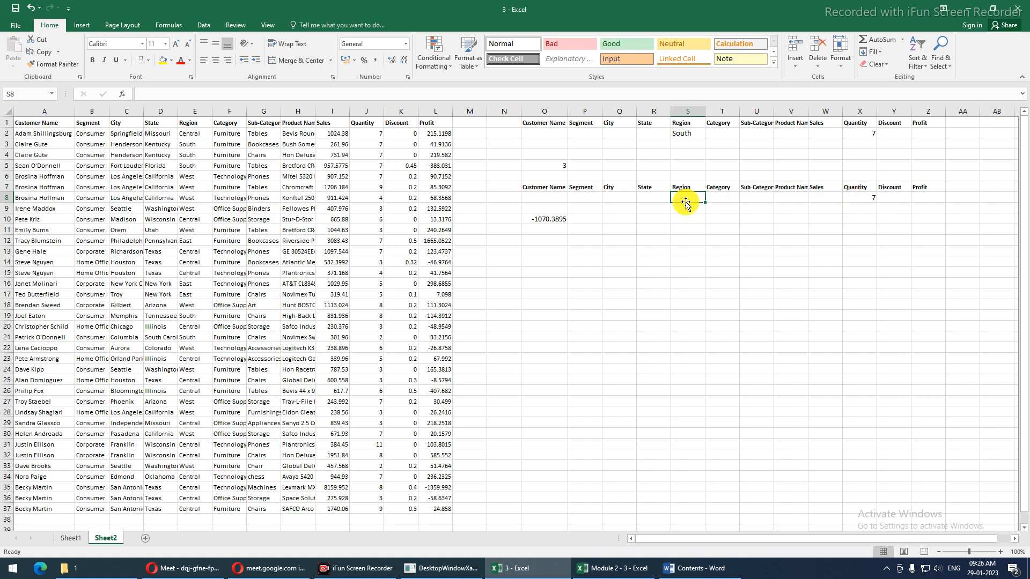
{"action": "key", "text": "ctrl+v"}
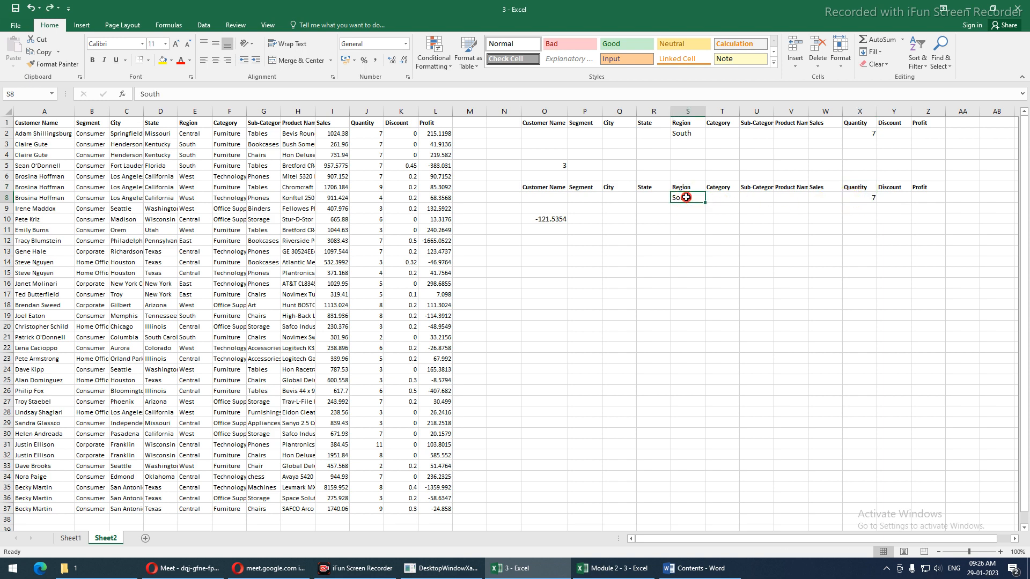
{"action": "left_click", "coordinate": [858, 196]}
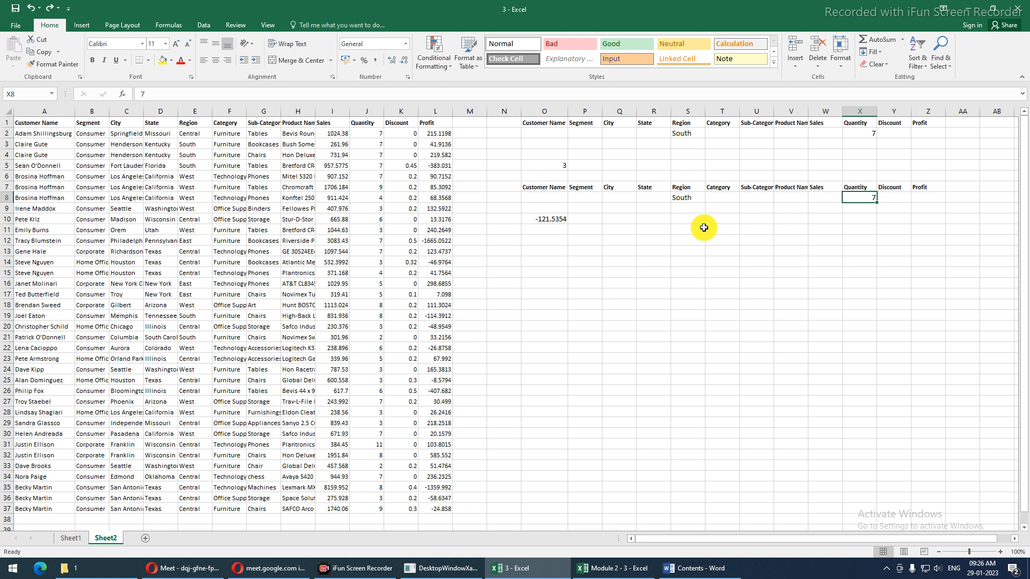
Compare the profit of the South, quantity-7 rows, then delete South so O10 shows -1070.3895
{"action": "left_click_drag", "start_coordinate": [194, 143], "coordinate": [429, 163]}
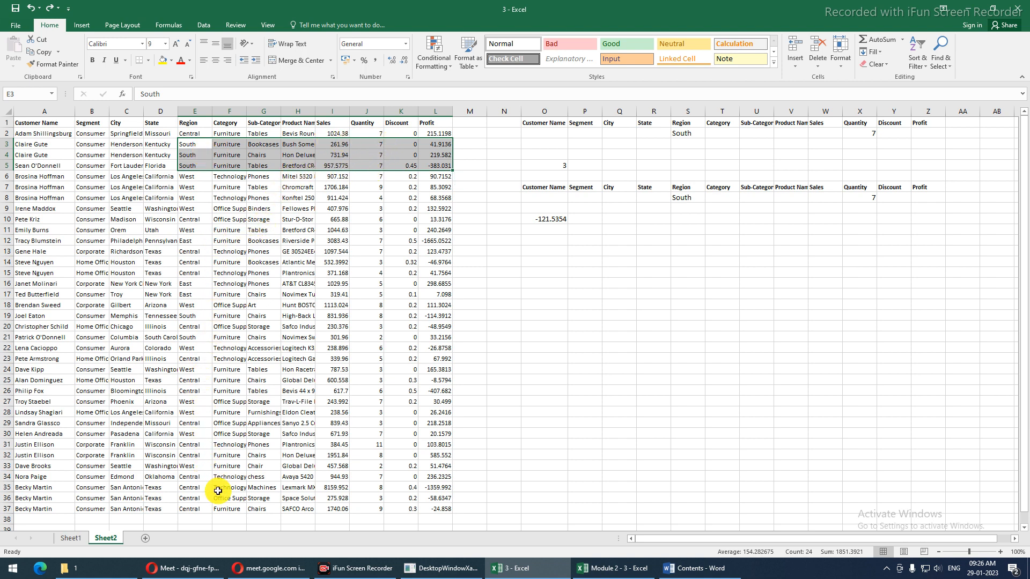
{"action": "left_click_drag", "start_coordinate": [433, 144], "coordinate": [434, 165]}
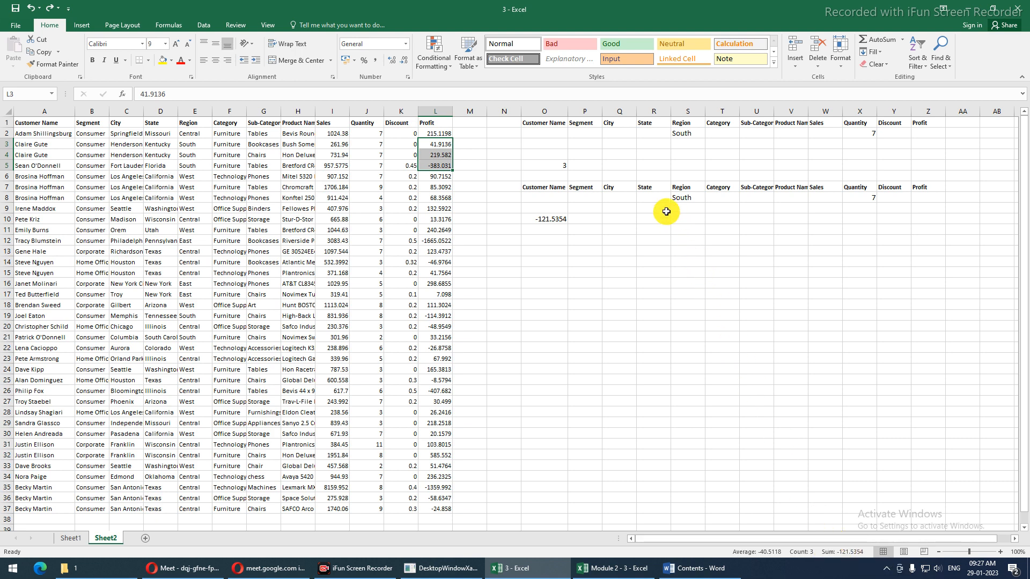
{"action": "left_click", "coordinate": [677, 200]}
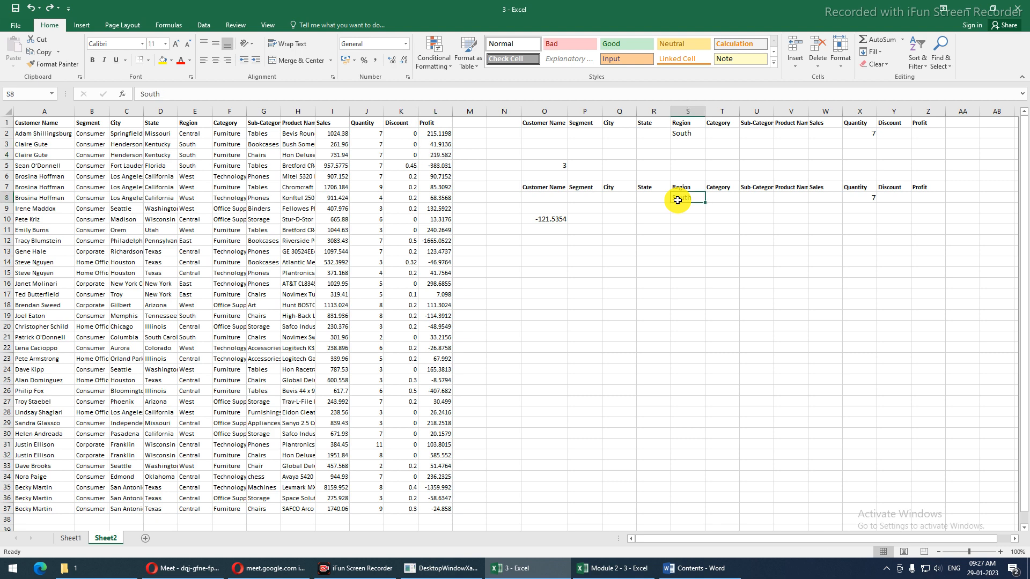
{"action": "key", "text": "Delete"}
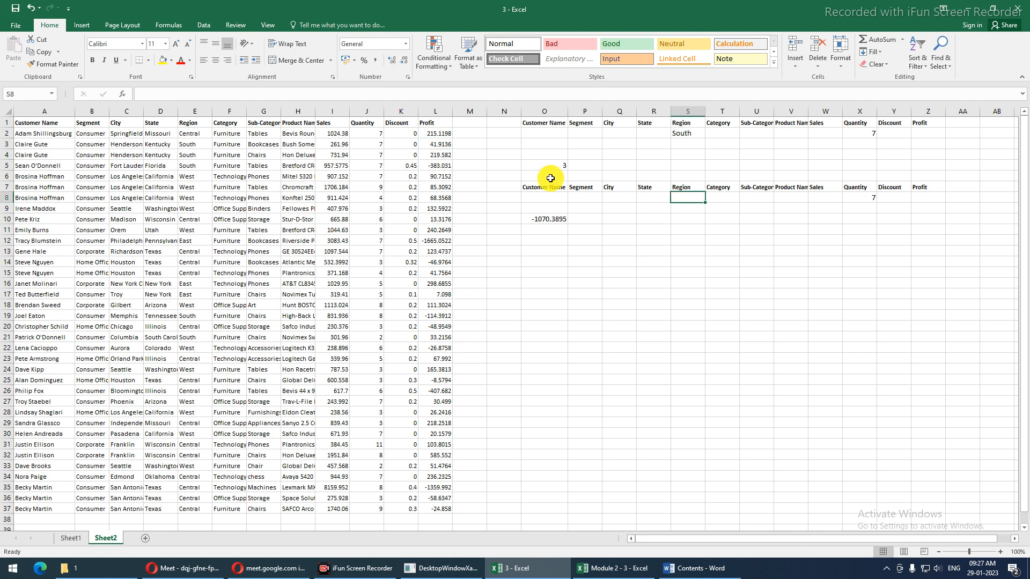
{"action": "left_click_drag", "start_coordinate": [156, 133], "coordinate": [196, 426]}
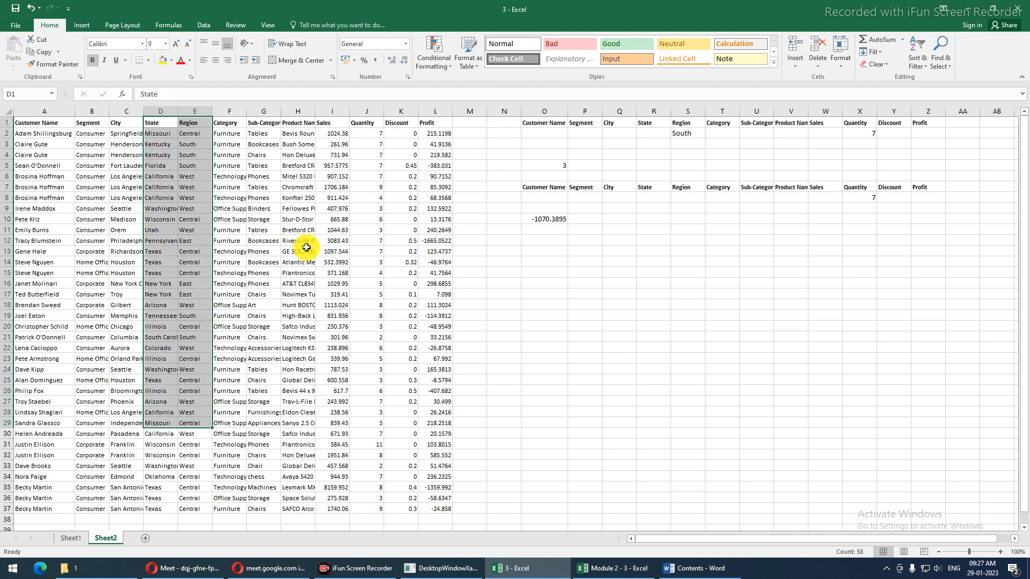
{"action": "left_click_drag", "start_coordinate": [370, 133], "coordinate": [408, 173]}
{"action": "left_click_drag", "start_coordinate": [427, 174], "coordinate": [428, 178]}
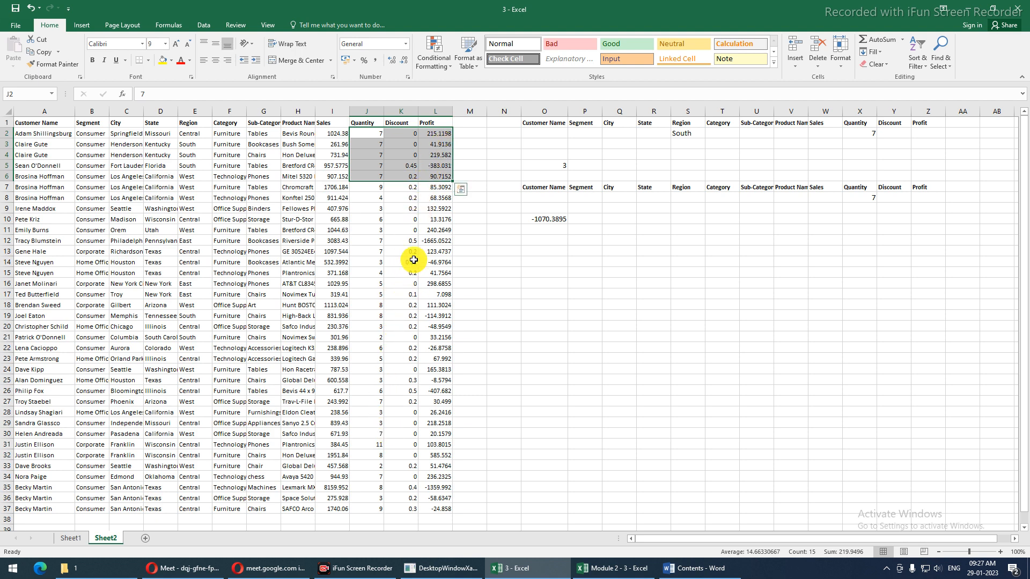
{"action": "left_click_drag", "start_coordinate": [433, 133], "coordinate": [429, 177]}
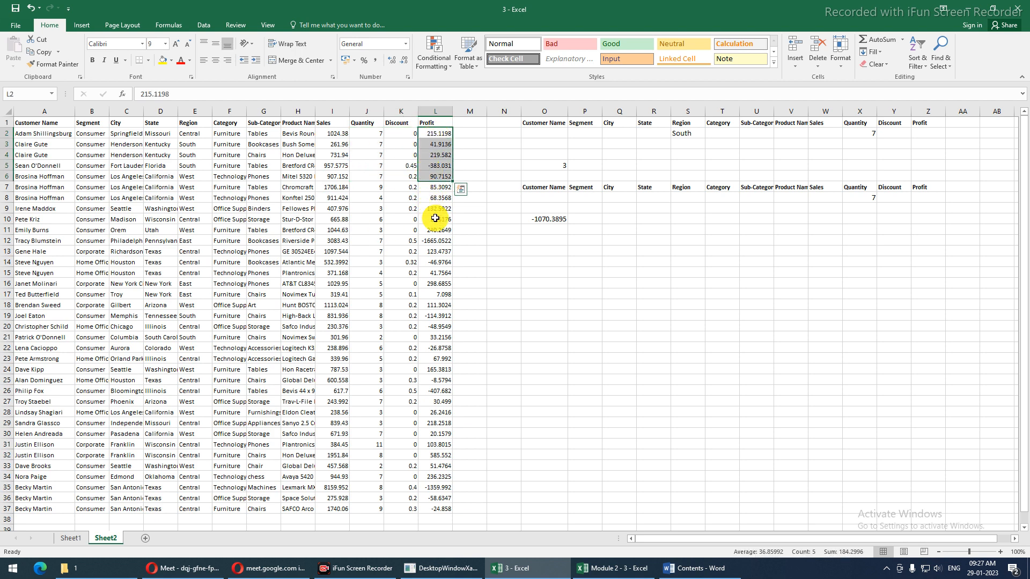
{"action": "left_click_drag", "start_coordinate": [440, 239], "coordinate": [438, 251]}
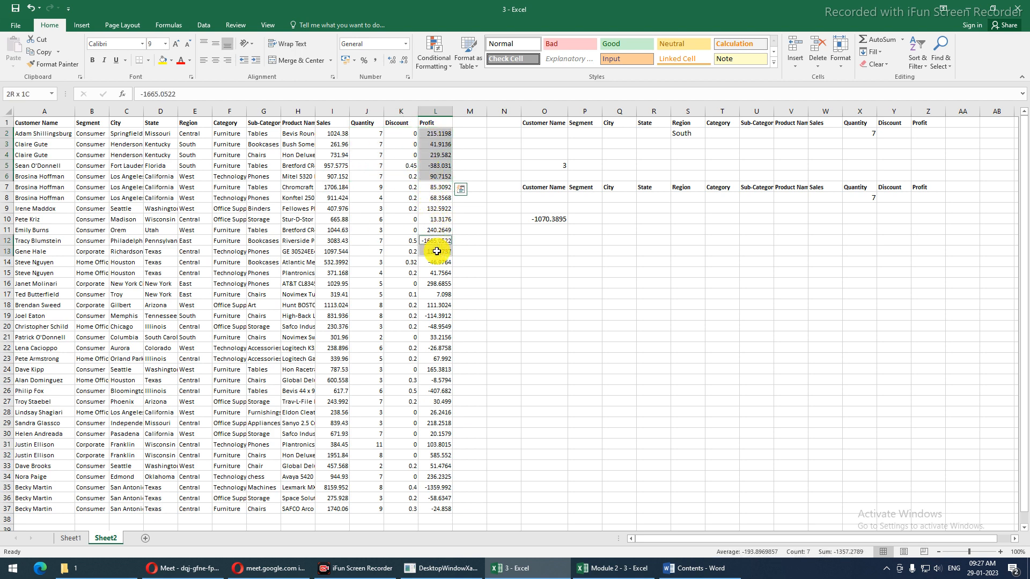
{"action": "left_click", "coordinate": [441, 402], "text": "ctrl"}
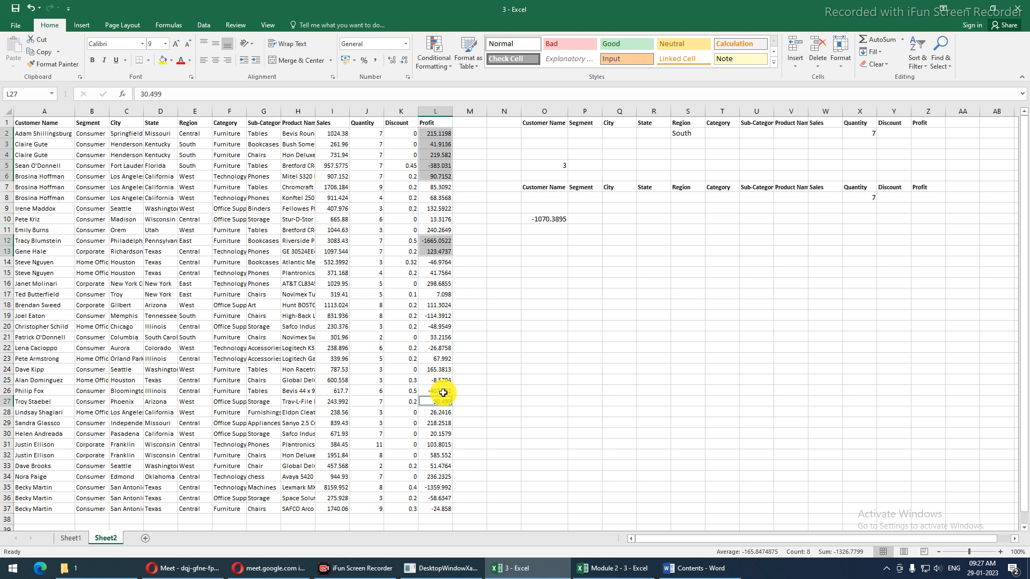
{"action": "left_click", "coordinate": [445, 478], "text": "ctrl"}
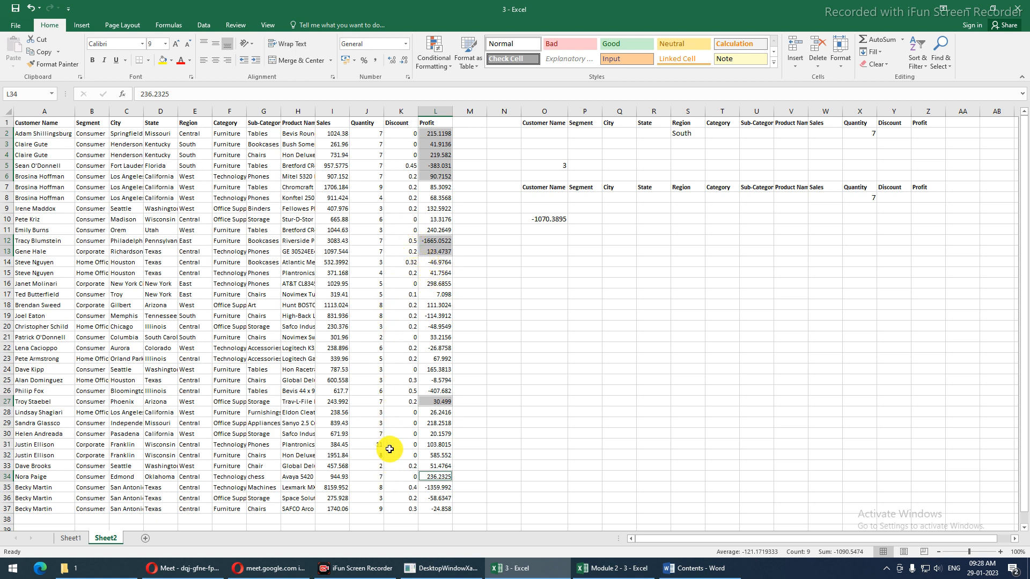
{"action": "left_click", "coordinate": [445, 434], "text": "ctrl"}
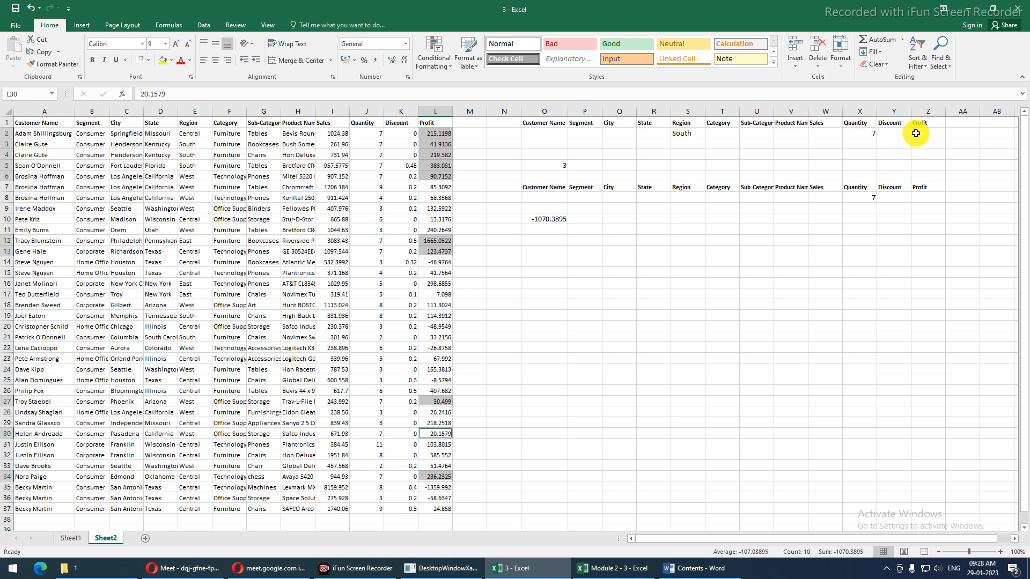
Review the second criteria row's cells from Customer Name through Category
{"action": "left_click", "coordinate": [619, 201]}
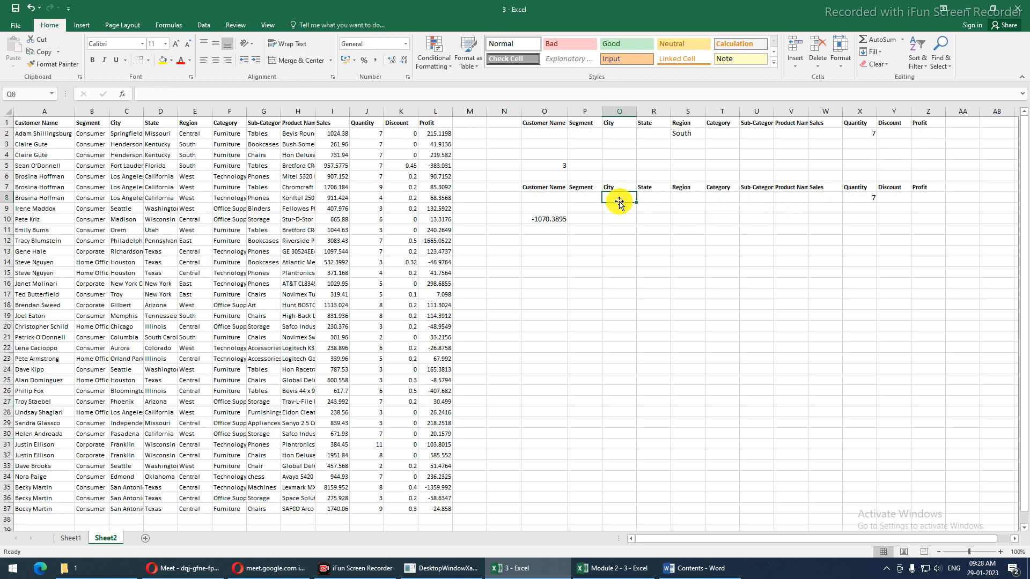
{"action": "left_click", "coordinate": [553, 197]}
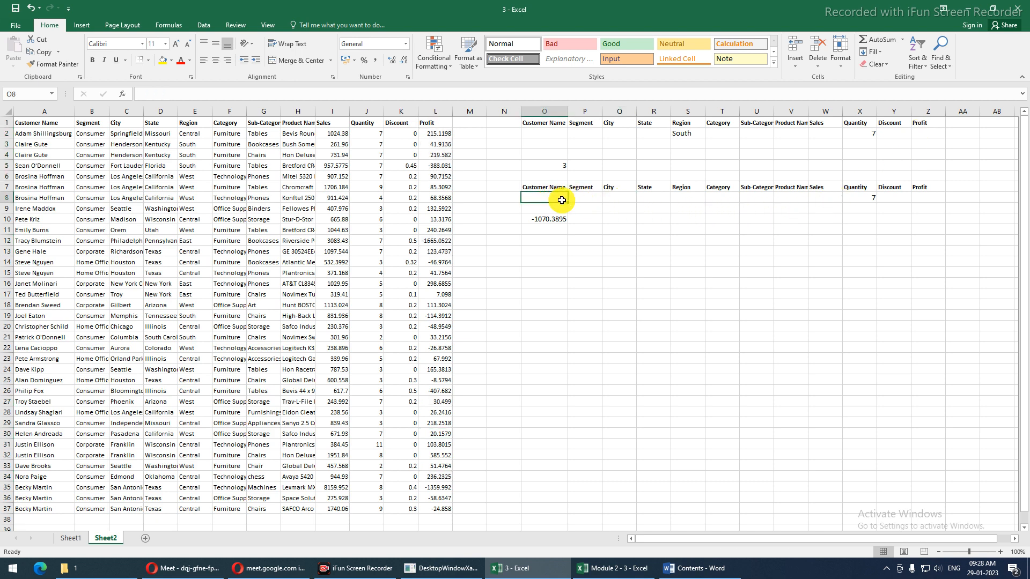
{"action": "left_click", "coordinate": [605, 197]}
{"action": "left_click", "coordinate": [666, 197]}
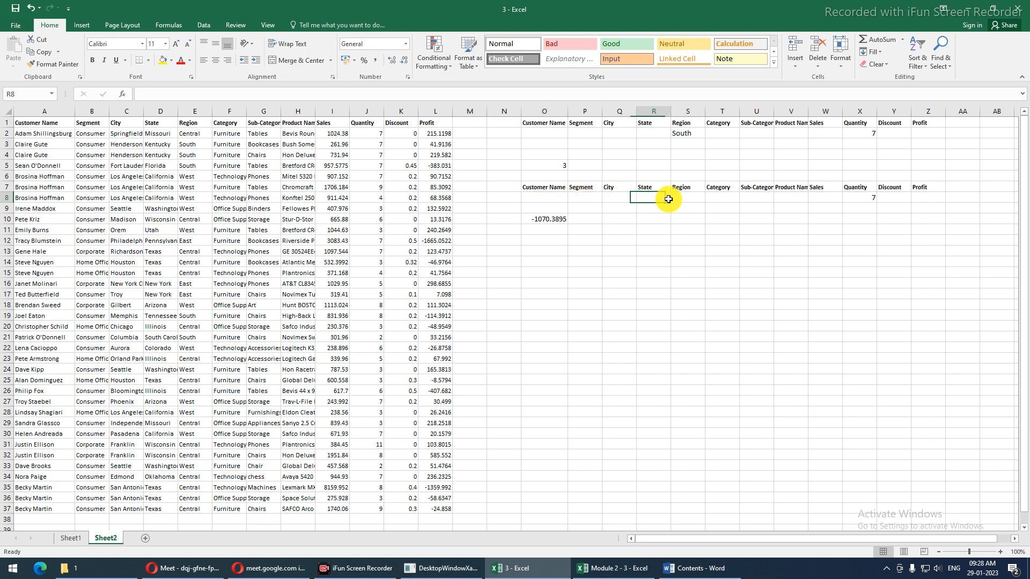
{"action": "left_click", "coordinate": [696, 199]}
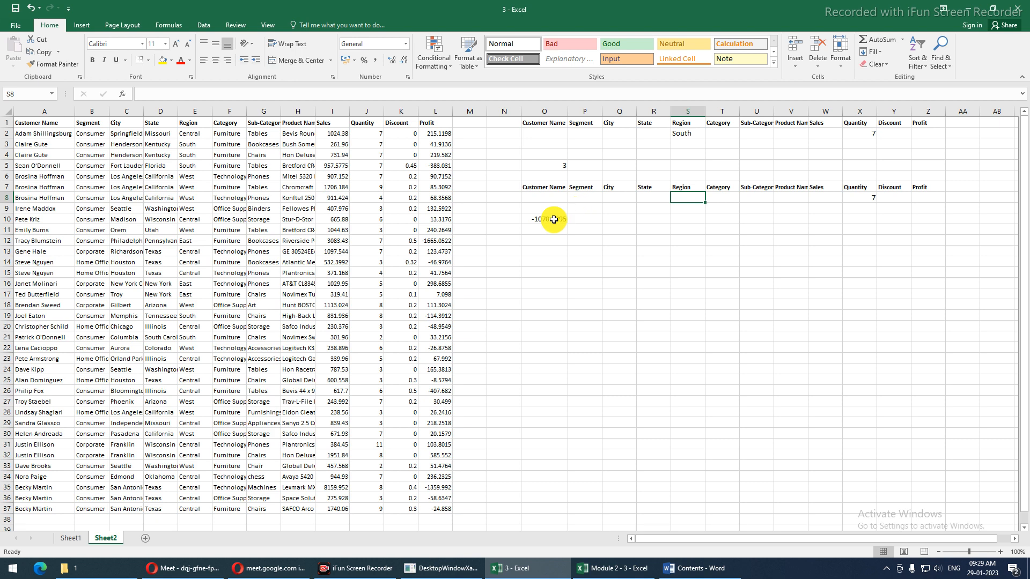
{"action": "left_click", "coordinate": [606, 197]}
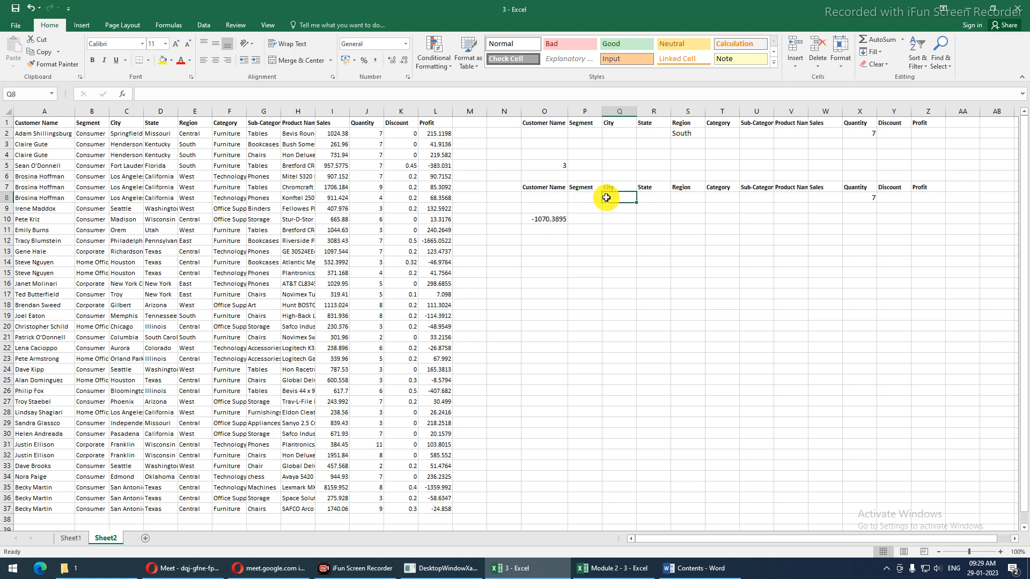
{"action": "left_click", "coordinate": [733, 197]}
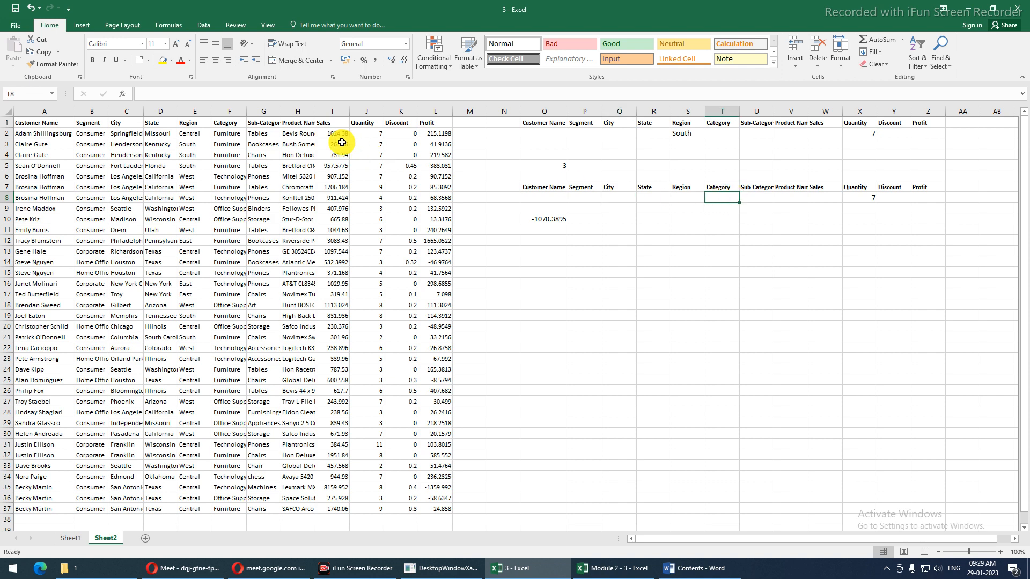
Copy Tables from G2 into the Sub-Category criterion U8, bringing O10 to -167.9112
{"action": "left_click", "coordinate": [272, 133]}
{"action": "key", "text": "ctrl+c"}
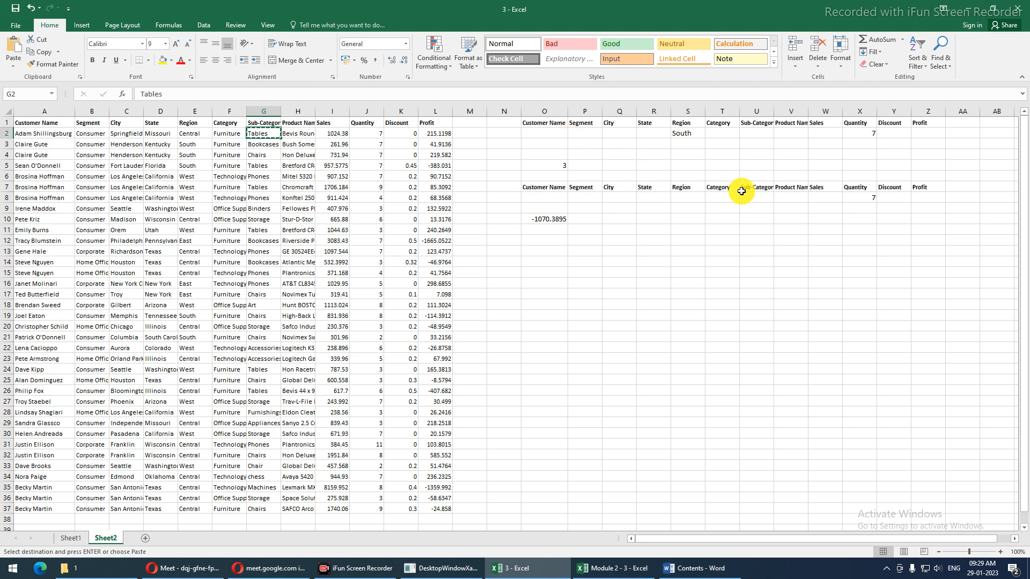
{"action": "left_click", "coordinate": [759, 198]}
{"action": "key", "text": "ctrl+v"}
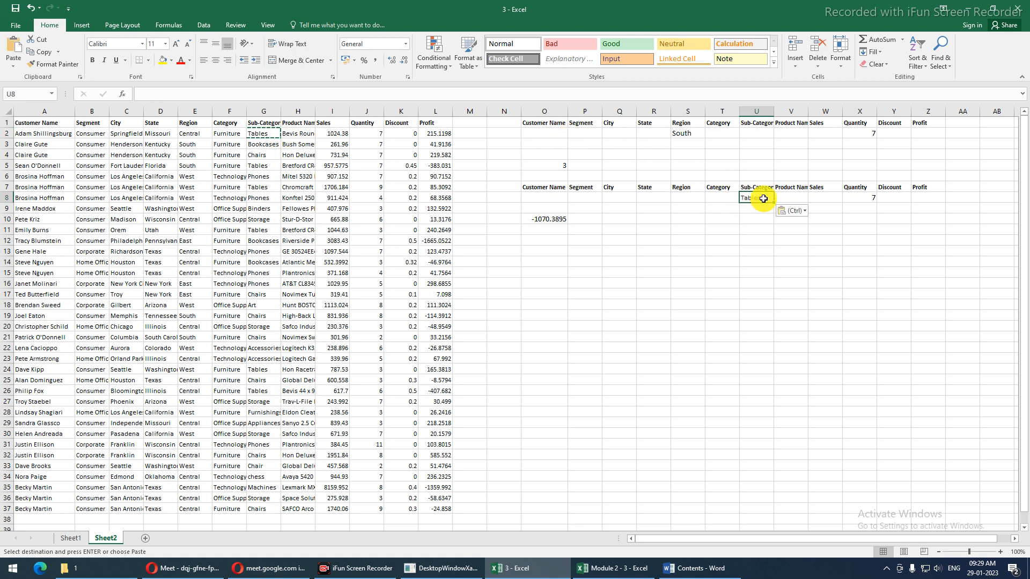
{"action": "left_click", "coordinate": [708, 271]}
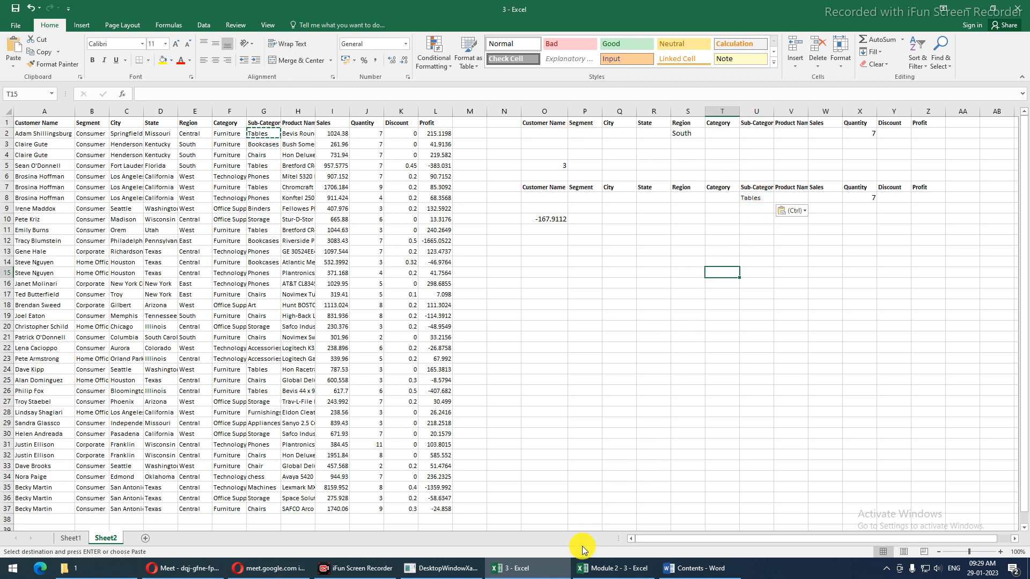
{"action": "left_click", "coordinate": [704, 572]}
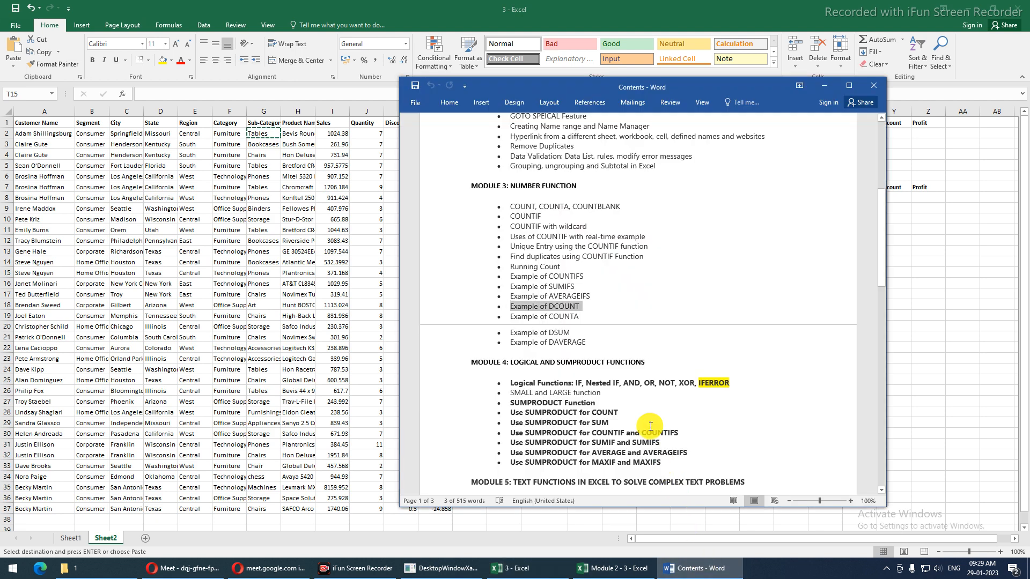
Highlight the Module 3 function topics, COUNTIF through DAVERAGE, in the Word outline
{"action": "left_click", "coordinate": [603, 340], "text": "shift"}
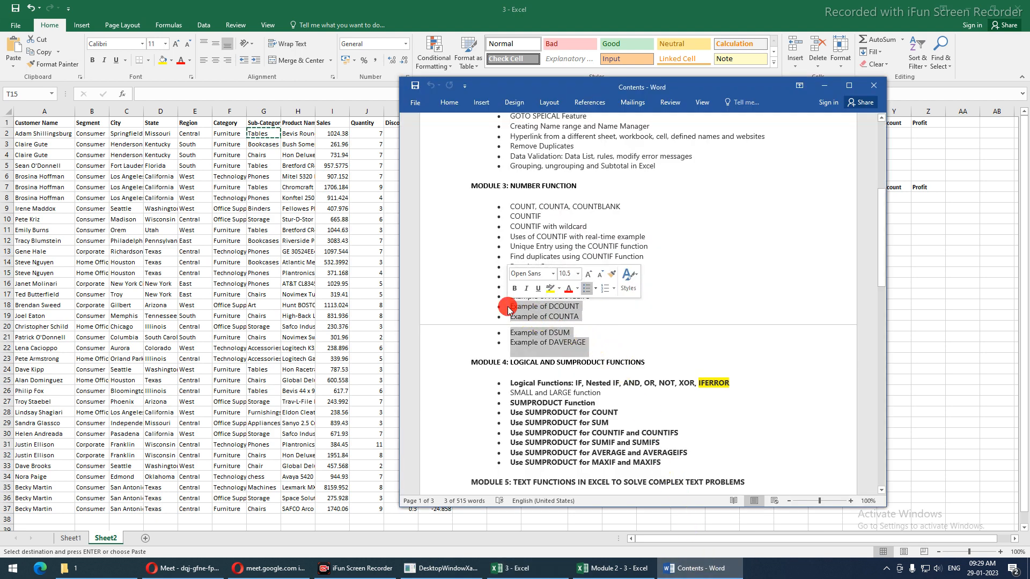
{"action": "key", "text": "alt+Tab"}
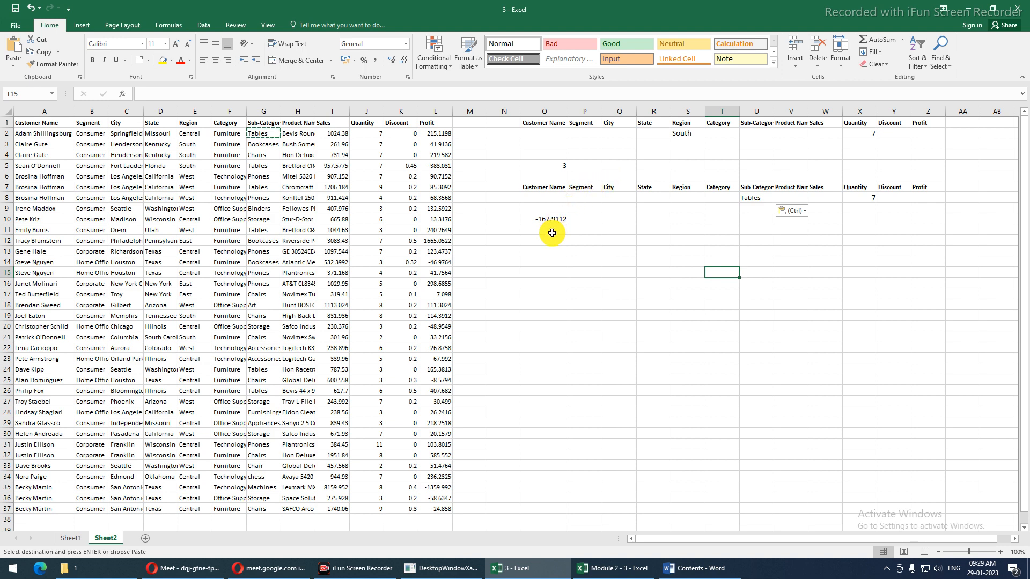
{"action": "left_click", "coordinate": [557, 271]}
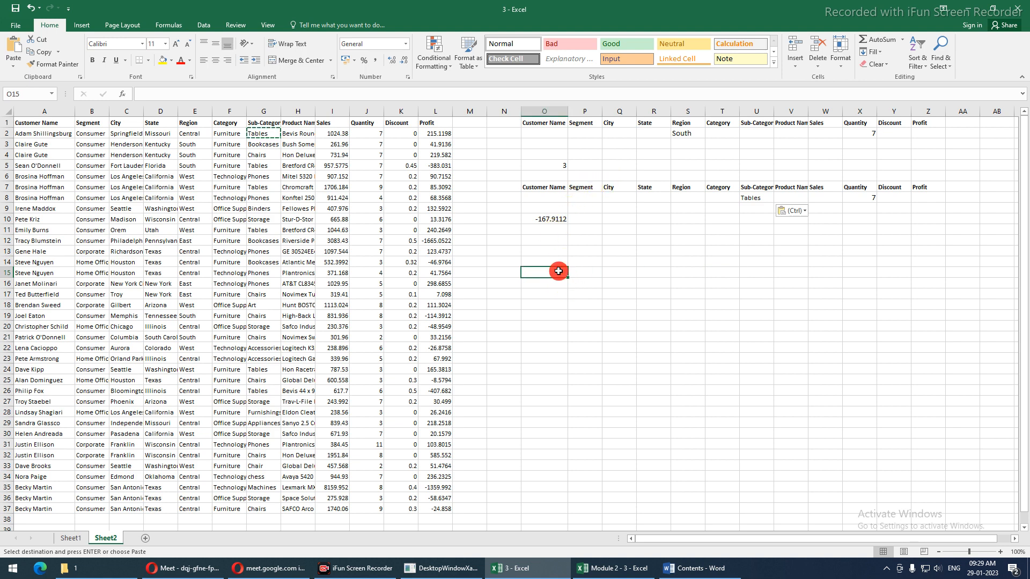
{"action": "left_click", "coordinate": [691, 570]}
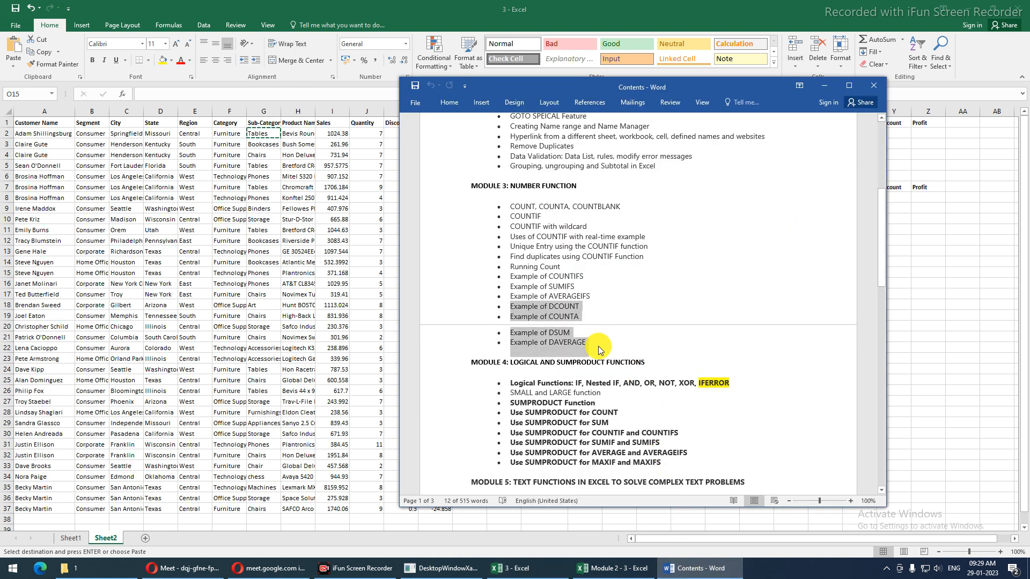
{"action": "left_click_drag", "start_coordinate": [597, 348], "coordinate": [450, 207]}
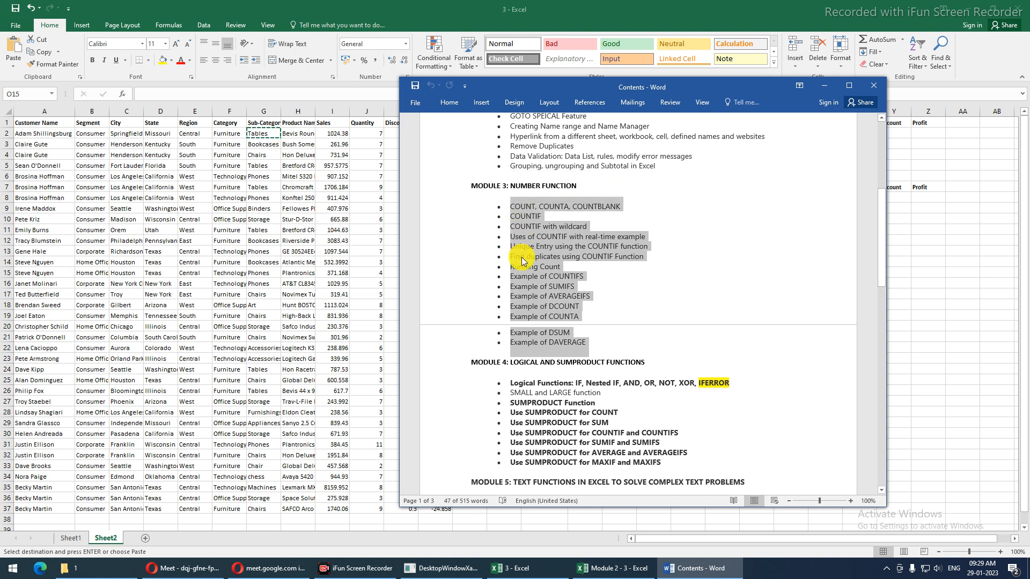
{"action": "left_click", "coordinate": [599, 295]}
{"action": "scroll", "coordinate": [600, 294], "scroll_direction": "up", "scroll_amount": 3}
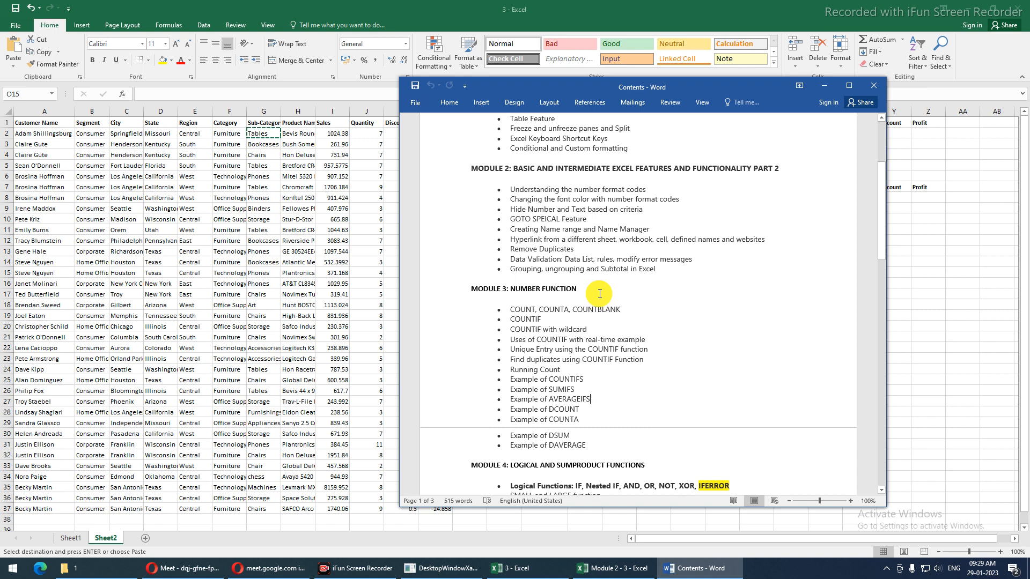
{"action": "scroll", "coordinate": [599, 293], "scroll_direction": "up", "scroll_amount": 2}
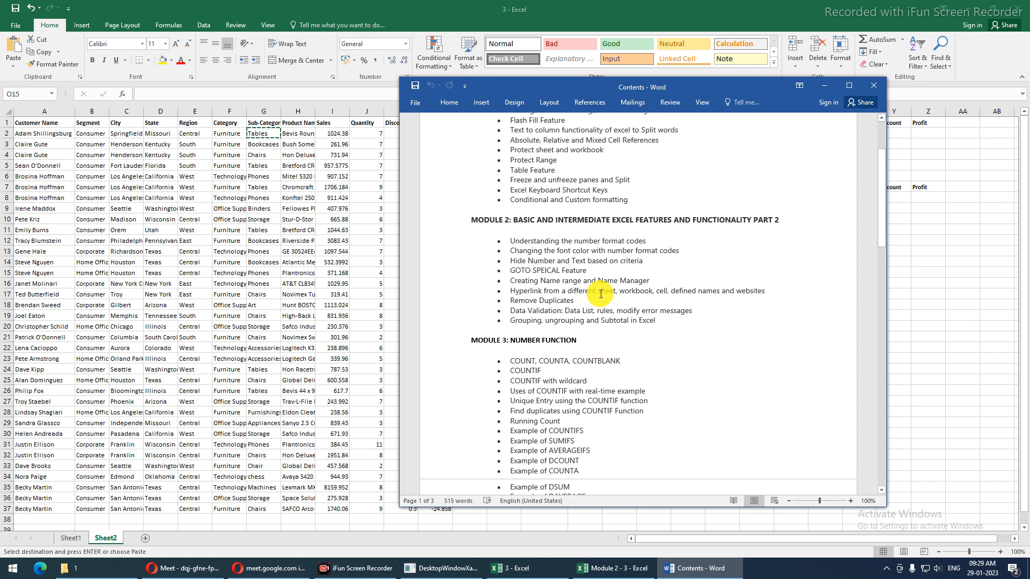
{"action": "scroll", "coordinate": [601, 294], "scroll_direction": "down", "scroll_amount": 3}
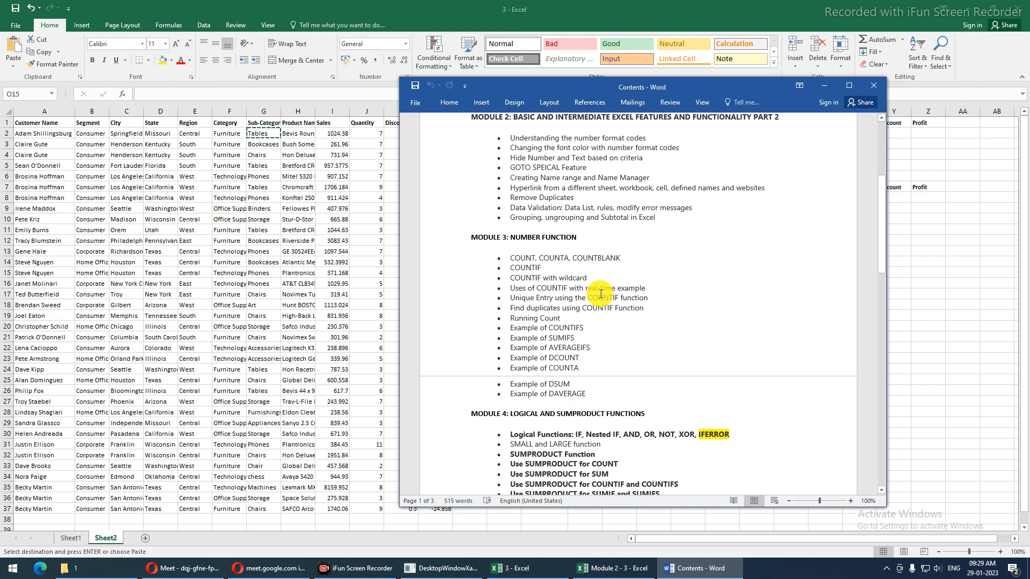
{"action": "scroll", "coordinate": [601, 294], "scroll_direction": "down", "scroll_amount": 5}
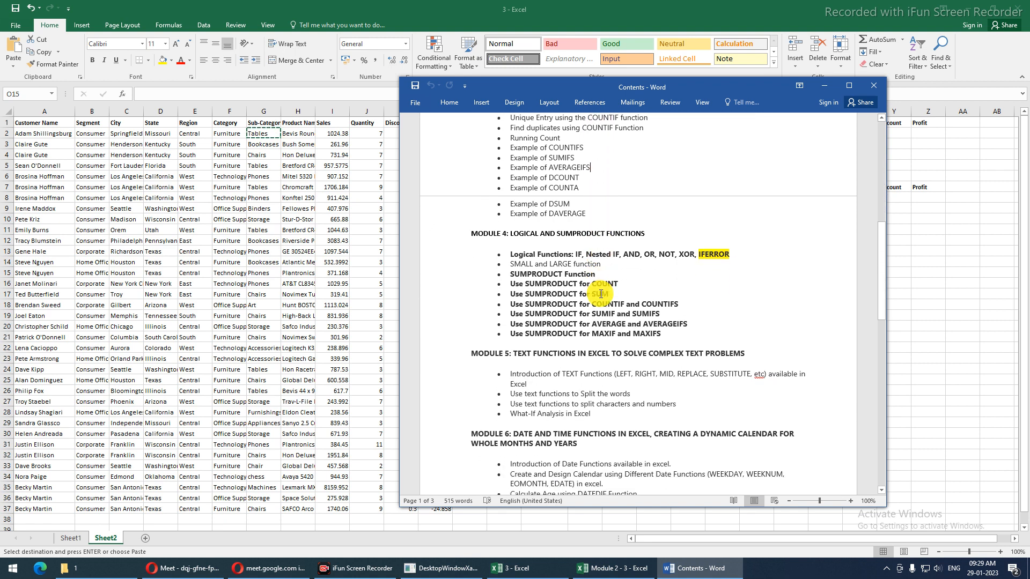
{"action": "scroll", "coordinate": [600, 294], "scroll_direction": "up", "scroll_amount": 2}
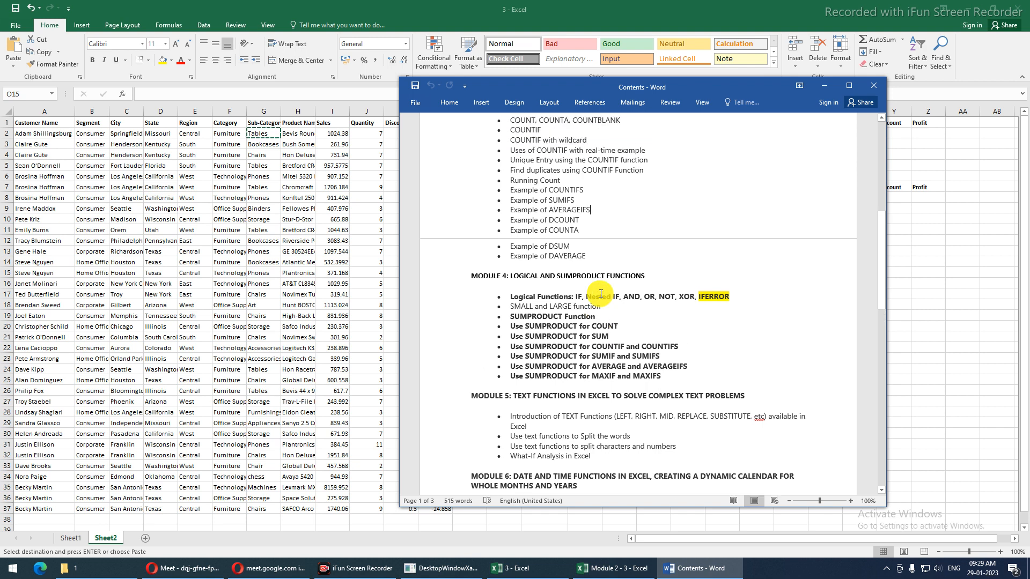
{"action": "scroll", "coordinate": [593, 272], "scroll_direction": "up", "scroll_amount": 2}
Review the Module 4 SUMPRODUCT, Logical Functions and SMALL/LARGE topics, then return to Excel's O13
{"action": "left_click_drag", "start_coordinate": [588, 323], "coordinate": [507, 177]}
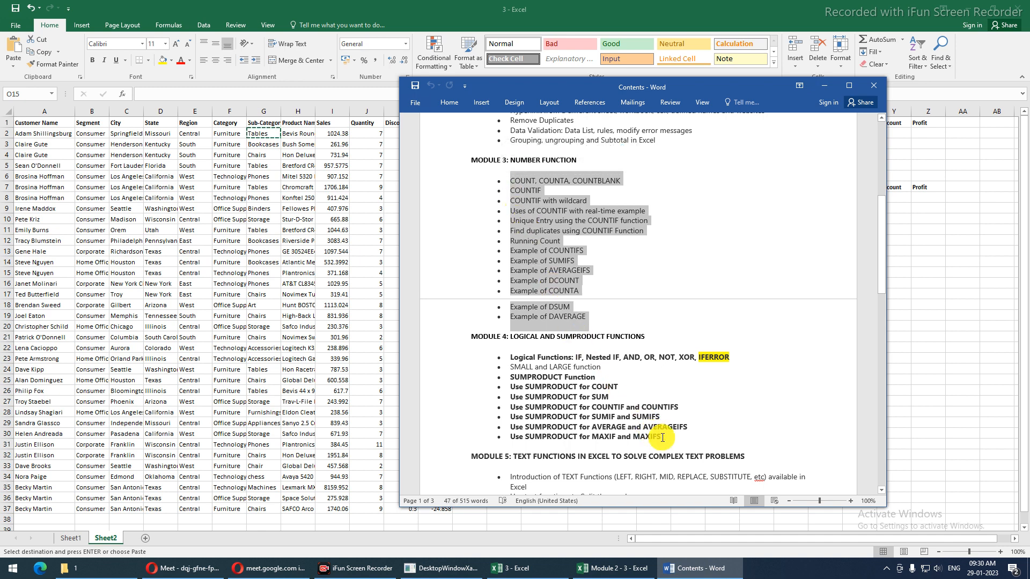
{"action": "left_click_drag", "start_coordinate": [665, 445], "coordinate": [507, 358]}
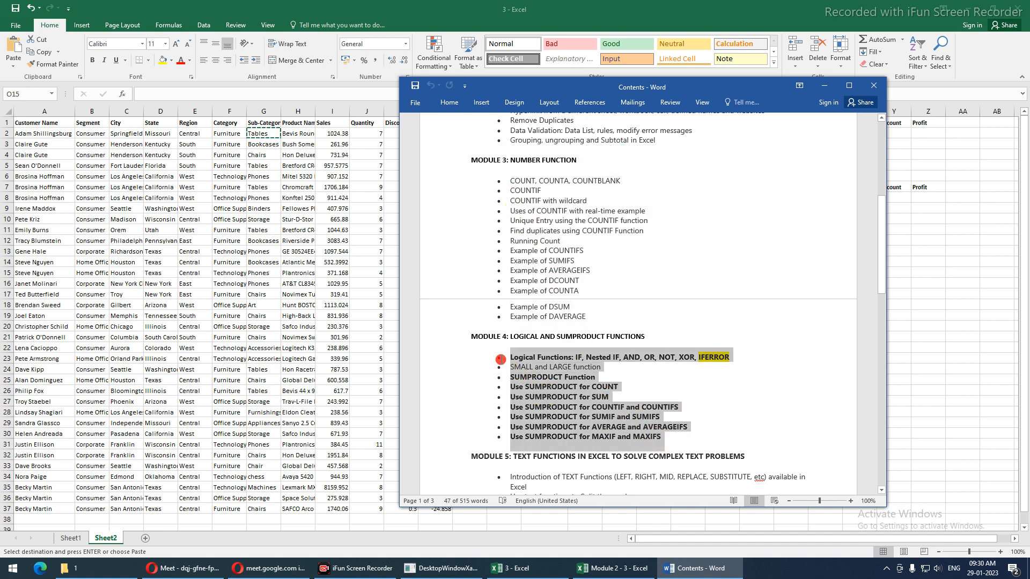
{"action": "left_click", "coordinate": [516, 382]}
{"action": "double_click", "coordinate": [516, 379]}
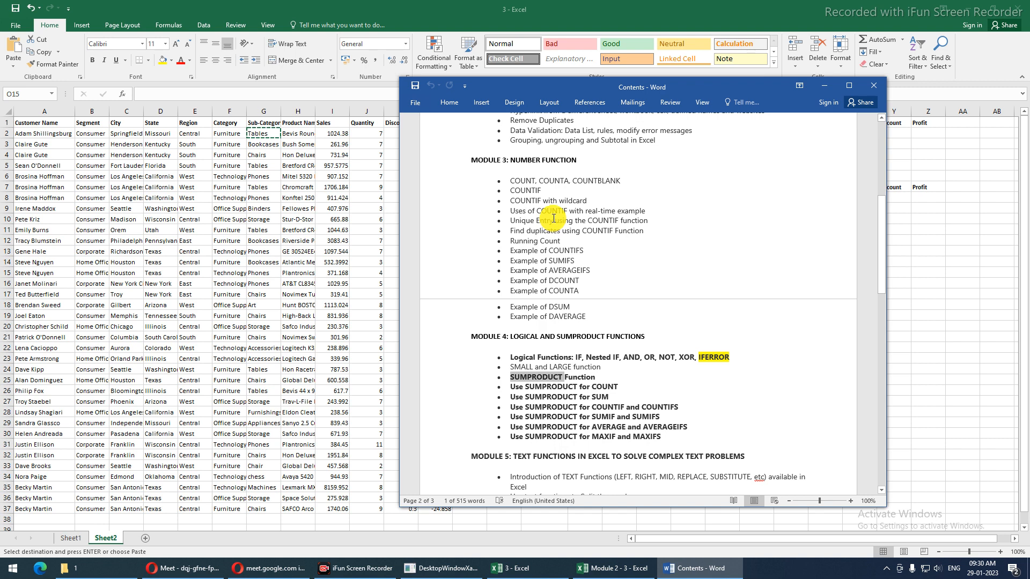
{"action": "left_click", "coordinate": [605, 369]}
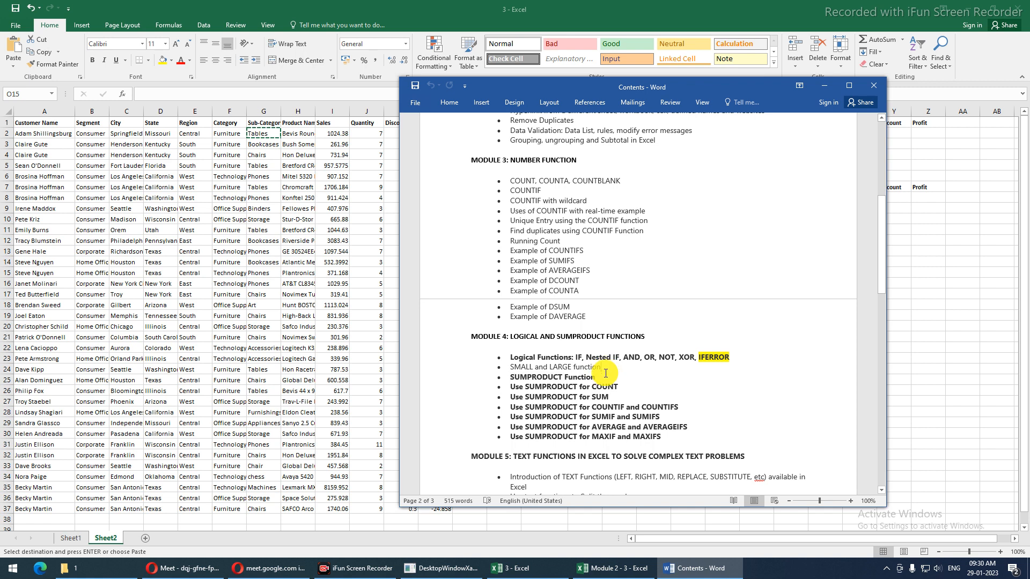
{"action": "left_click", "coordinate": [512, 357], "text": "shift"}
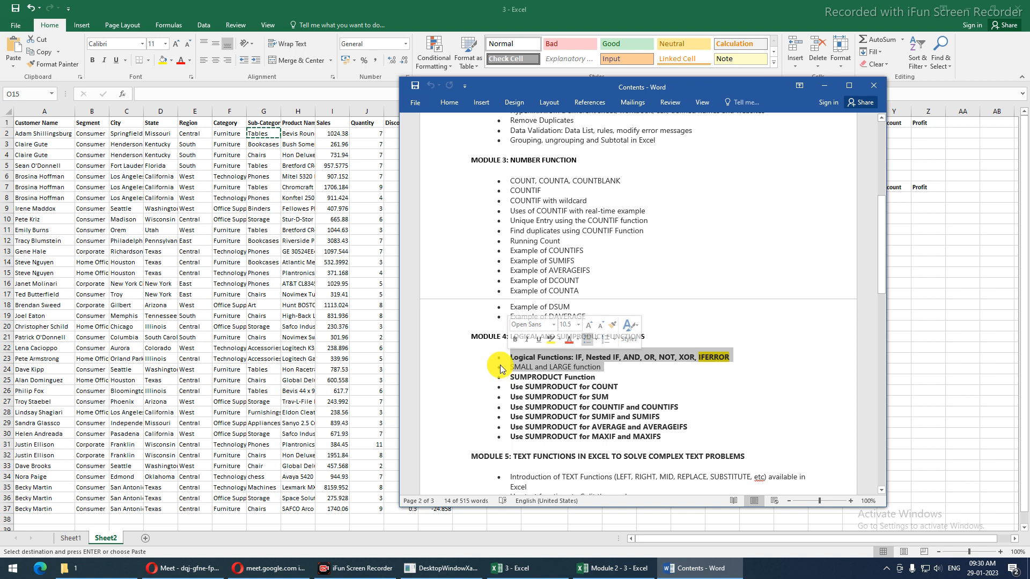
{"action": "left_click", "coordinate": [499, 368]}
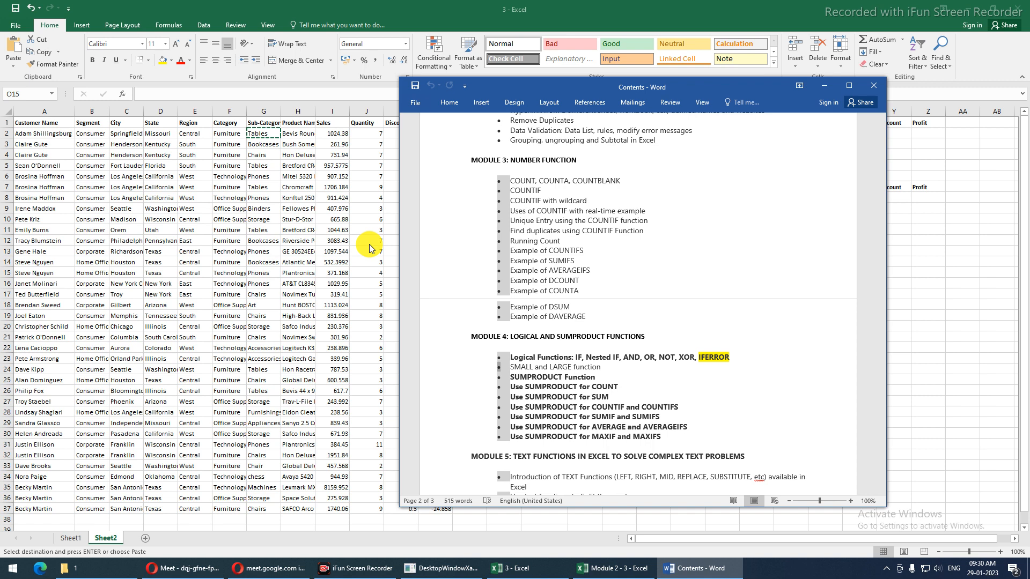
{"action": "key", "text": "alt+Tab"}
{"action": "left_click", "coordinate": [531, 253]}
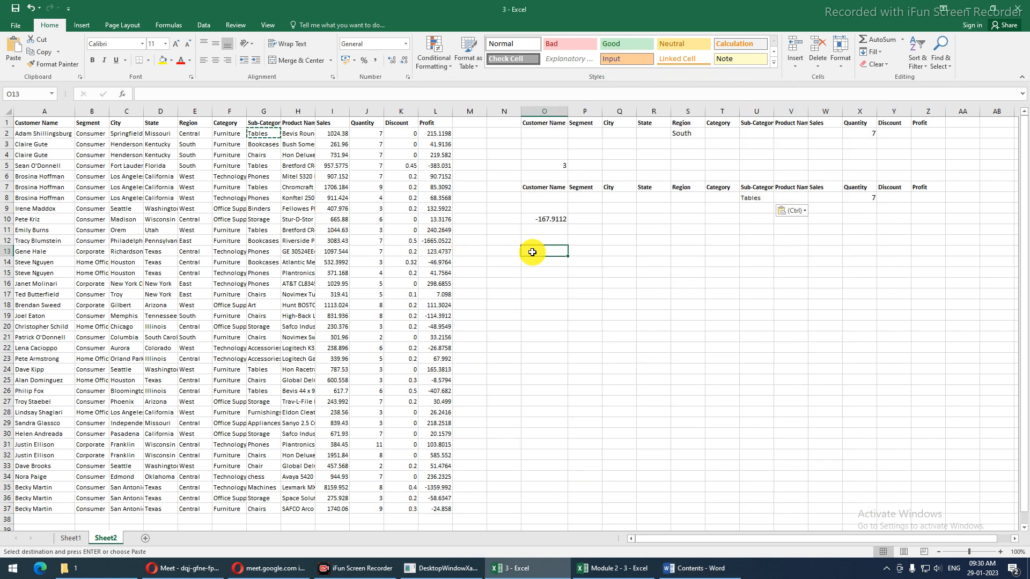
Enter a comparison in O13 and revise it to =2=1+1 so it returns TRUE
{"action": "type", "text": "="}
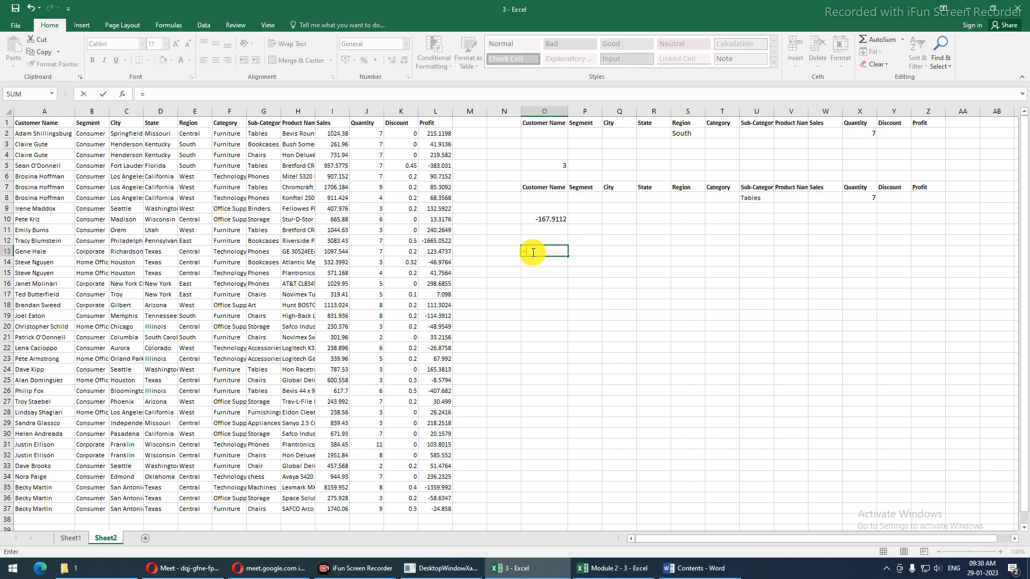
{"action": "type", "text": "2=5"}
{"action": "key", "text": "ctrl+Return"}
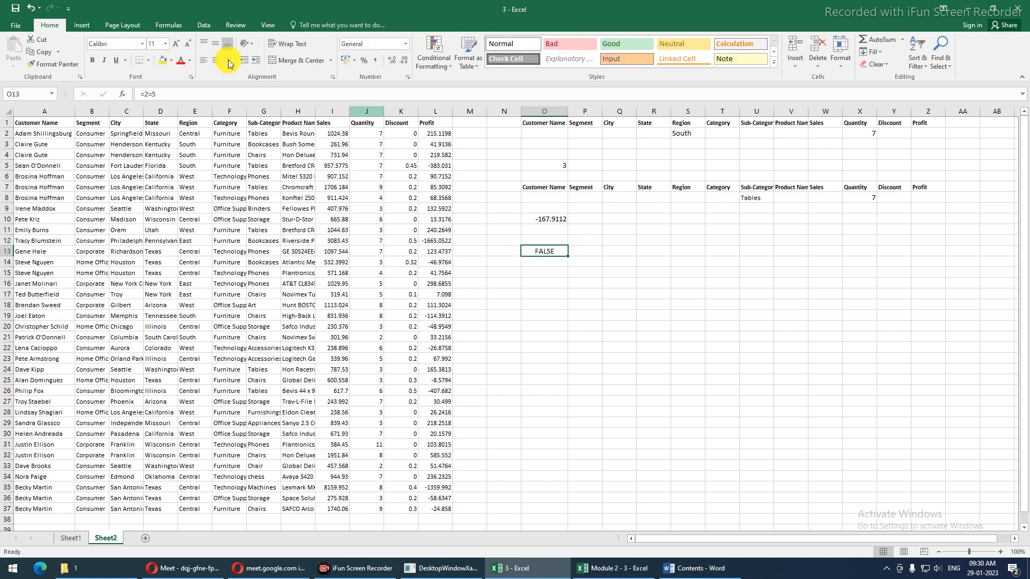
{"action": "left_click", "coordinate": [161, 95]}
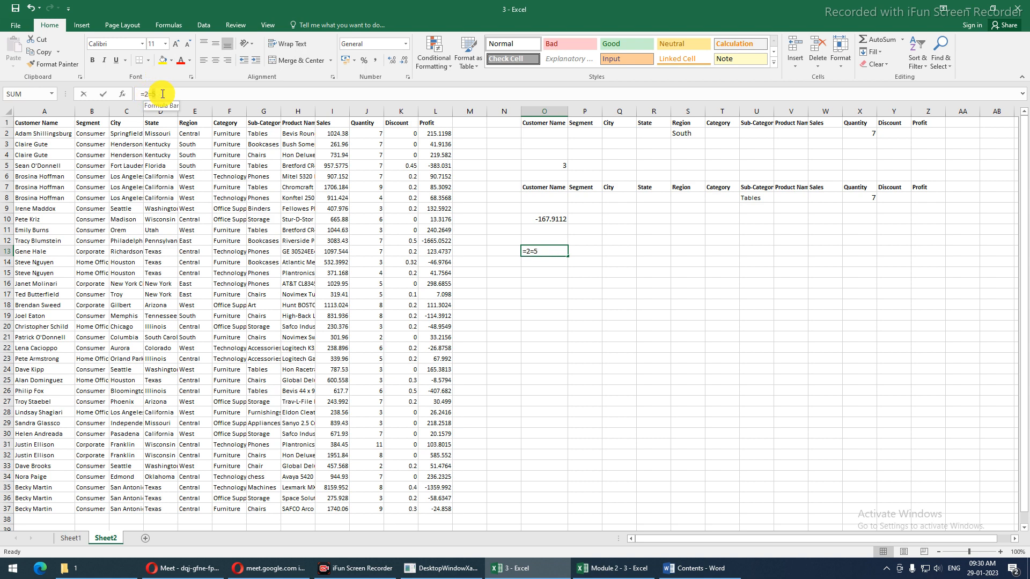
{"action": "key", "text": "BackSpace"}
{"action": "type", "text": "2"}
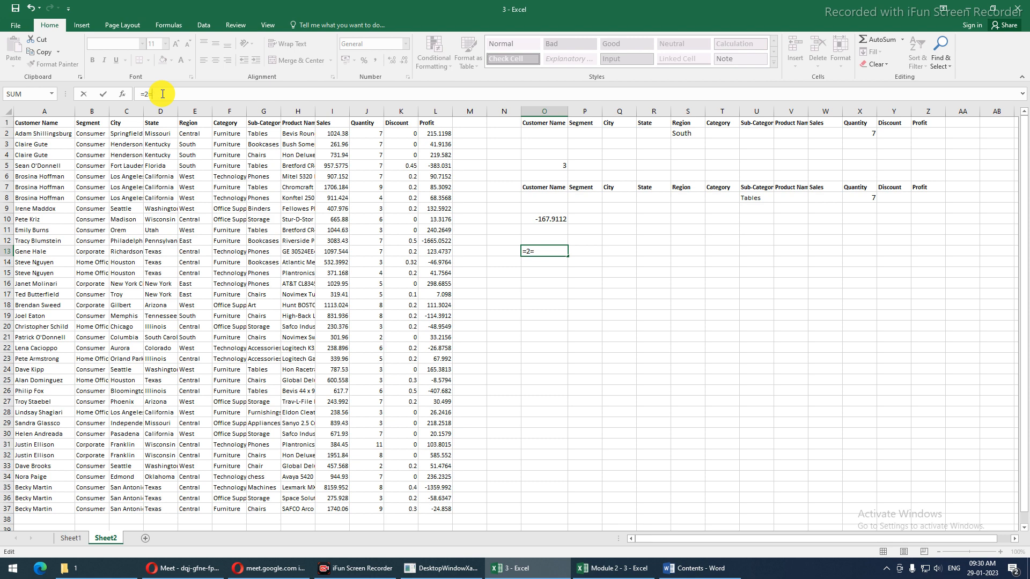
{"action": "key", "text": "BackSpace"}
{"action": "type", "text": "2"}
{"action": "key", "text": "Return"}
Begin an =IF( formula in cell O15
{"action": "left_click", "coordinate": [553, 251]}
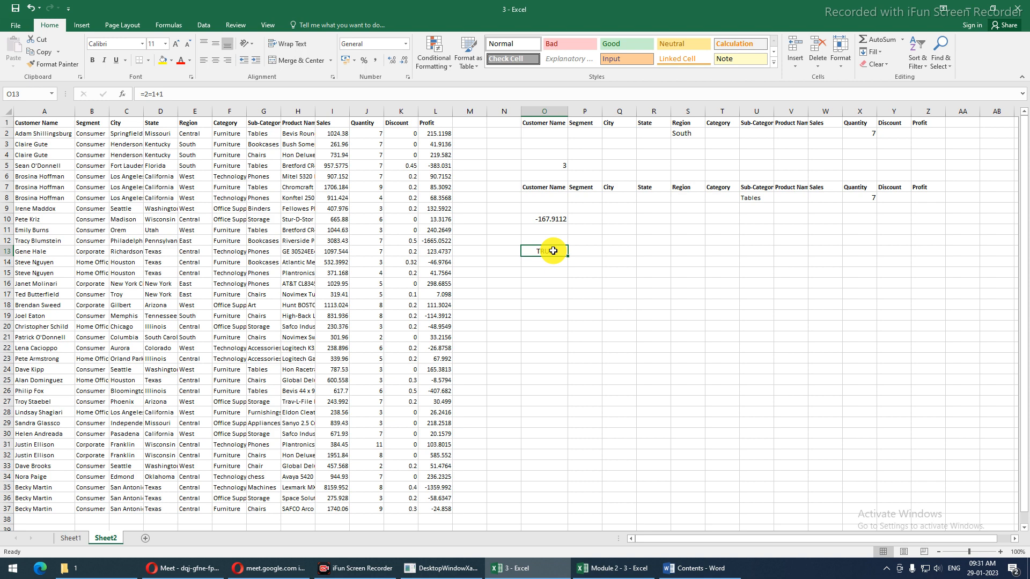
{"action": "left_click", "coordinate": [547, 271]}
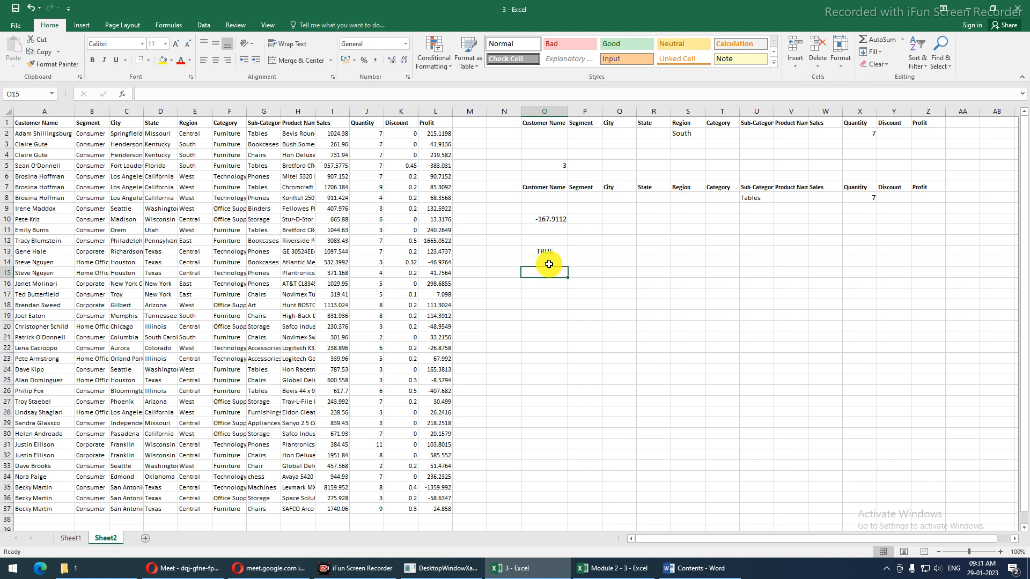
{"action": "left_click", "coordinate": [550, 250]}
{"action": "left_click", "coordinate": [554, 263]}
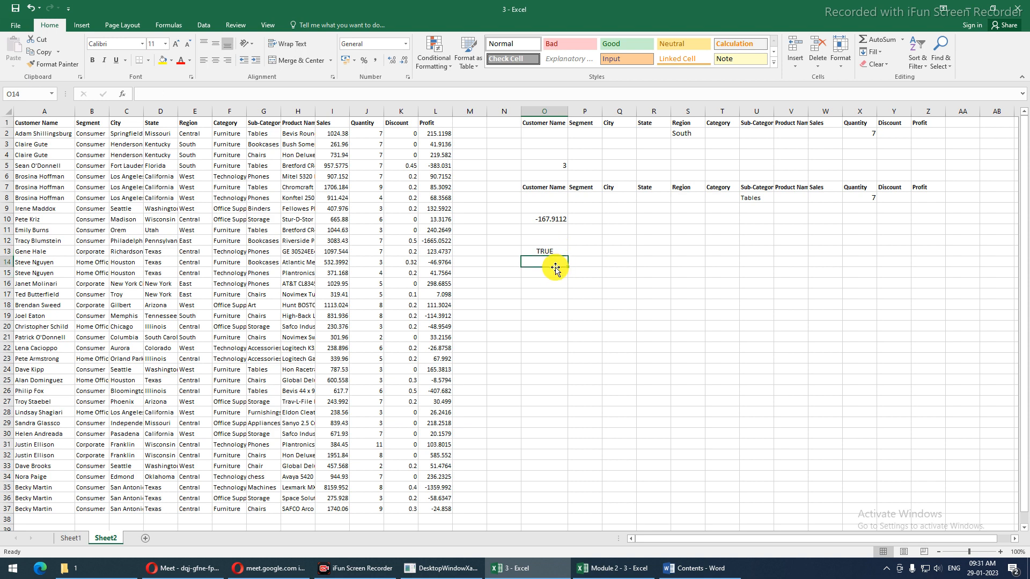
{"action": "left_click", "coordinate": [556, 274]}
{"action": "type", "text": "=IF("}
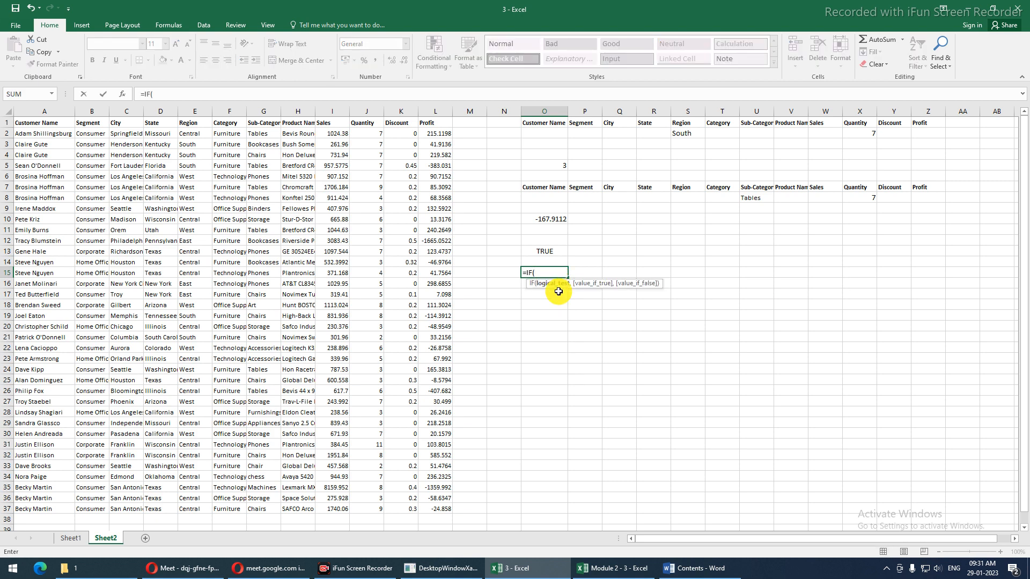
Commit =IF(2=2,) in O15 with the result texts removed, so it returns 0
{"action": "type", "text": "2=2,"}
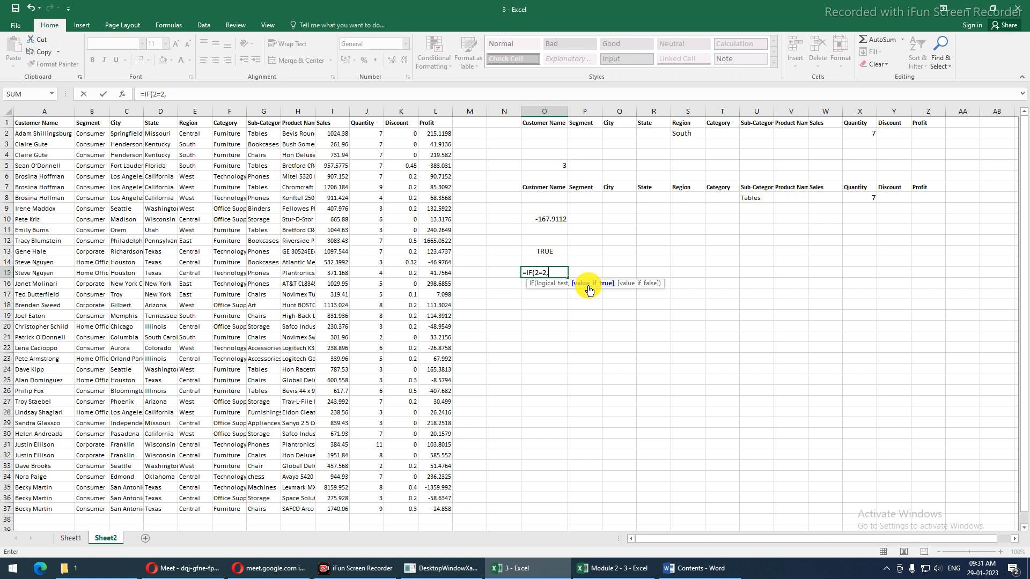
{"action": "type", "text": "\"equel\","}
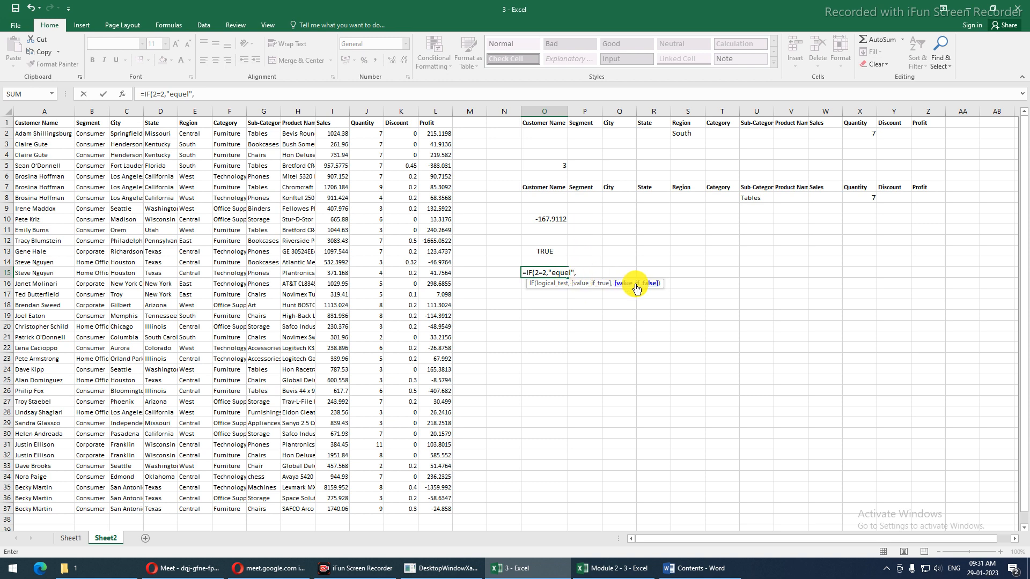
{"action": "type", "text": "\"not equal"}
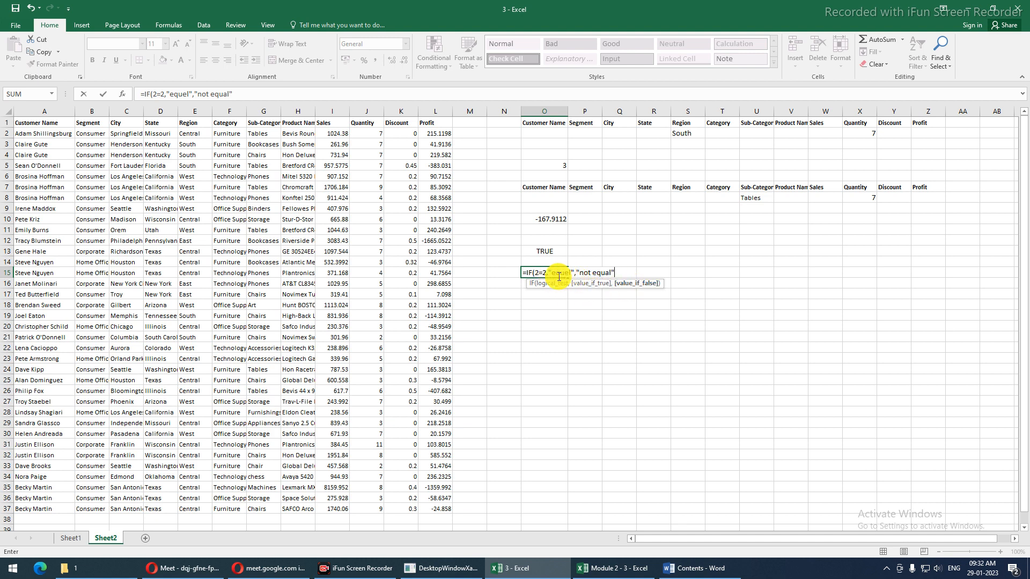
{"action": "left_click_drag", "start_coordinate": [548, 273], "coordinate": [643, 270]}
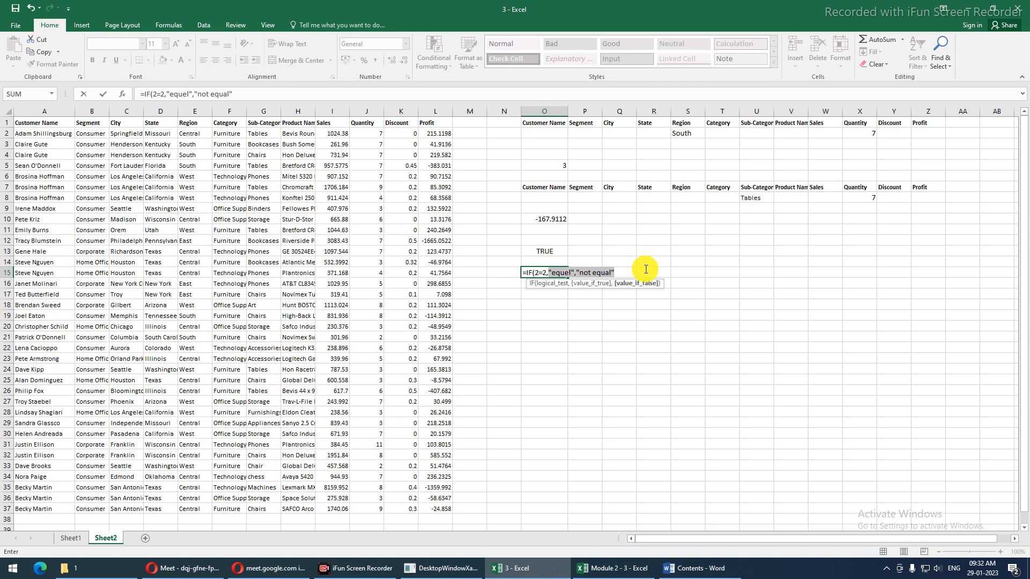
{"action": "key", "text": "BackSpace"}
{"action": "key", "text": "BackSpace"}
{"action": "key", "text": "Return"}
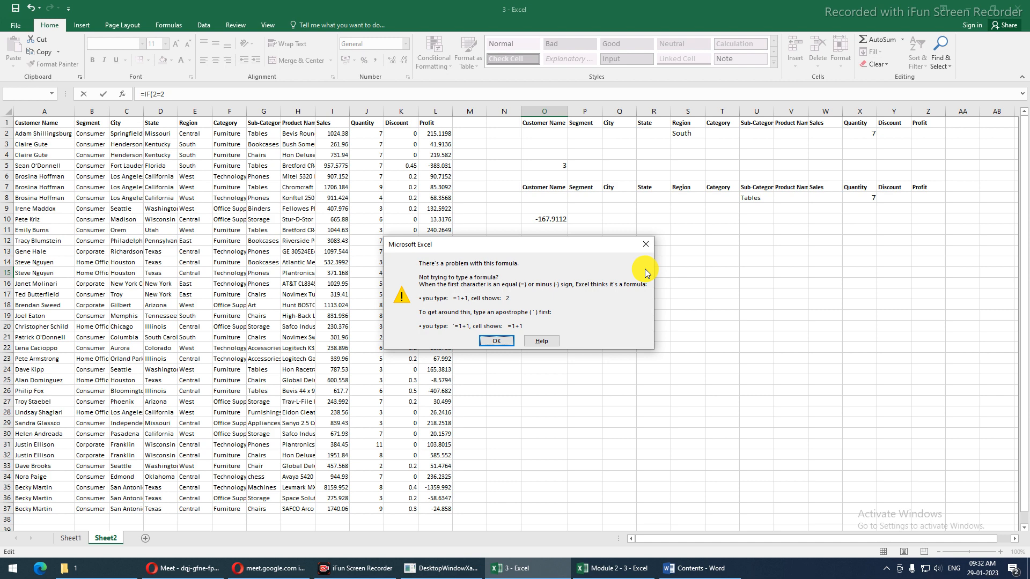
{"action": "key", "text": "Return"}
{"action": "key", "text": "Right"}
{"action": "type", "text": ","}
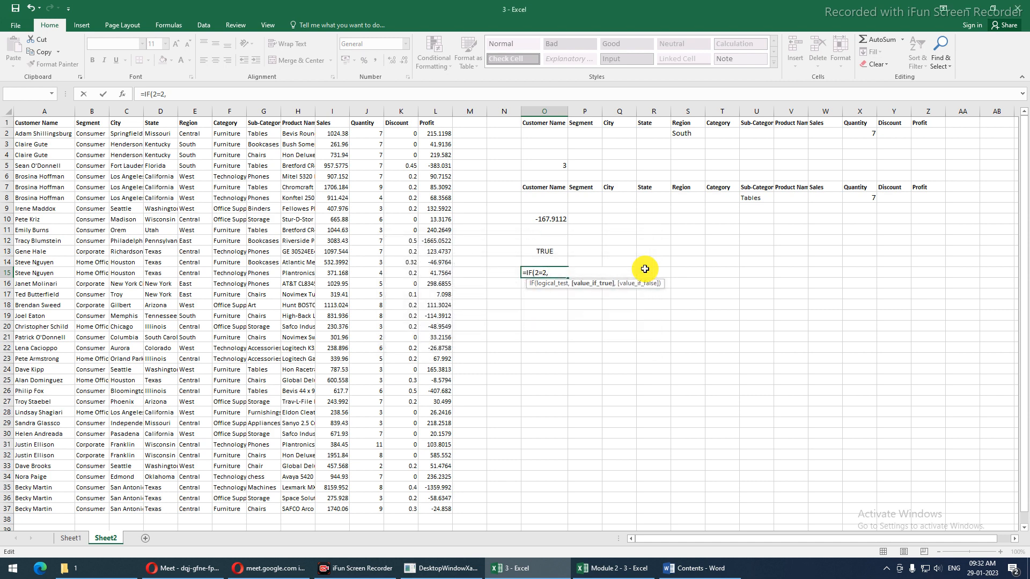
{"action": "key", "text": "Return"}
{"action": "key", "text": "Up"}
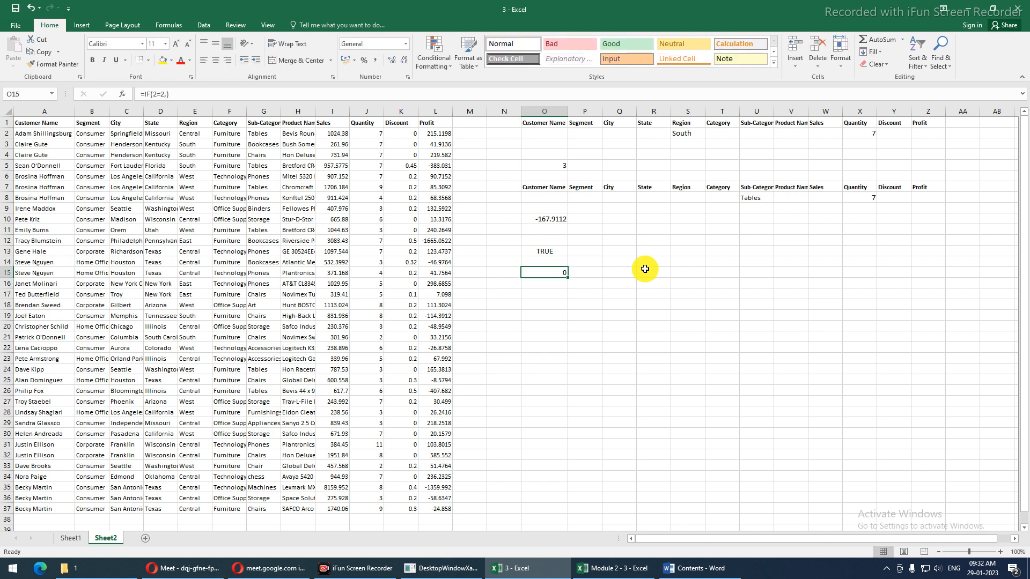
Try the O15 IF formula with the test 2=1 and empty result arguments
{"action": "left_click", "coordinate": [162, 94]}
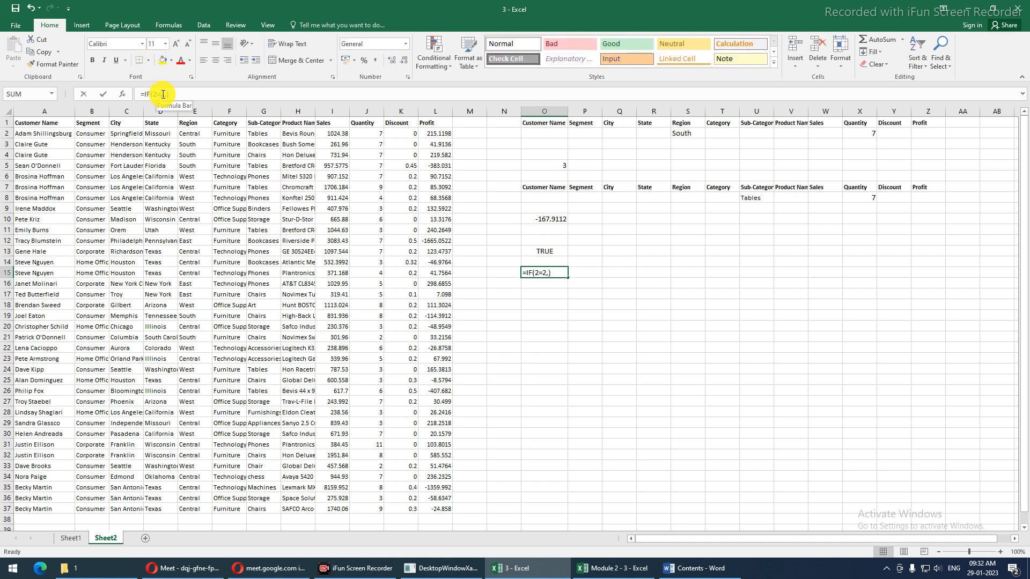
{"action": "key", "text": "BackSpace"}
{"action": "type", "text": "1"}
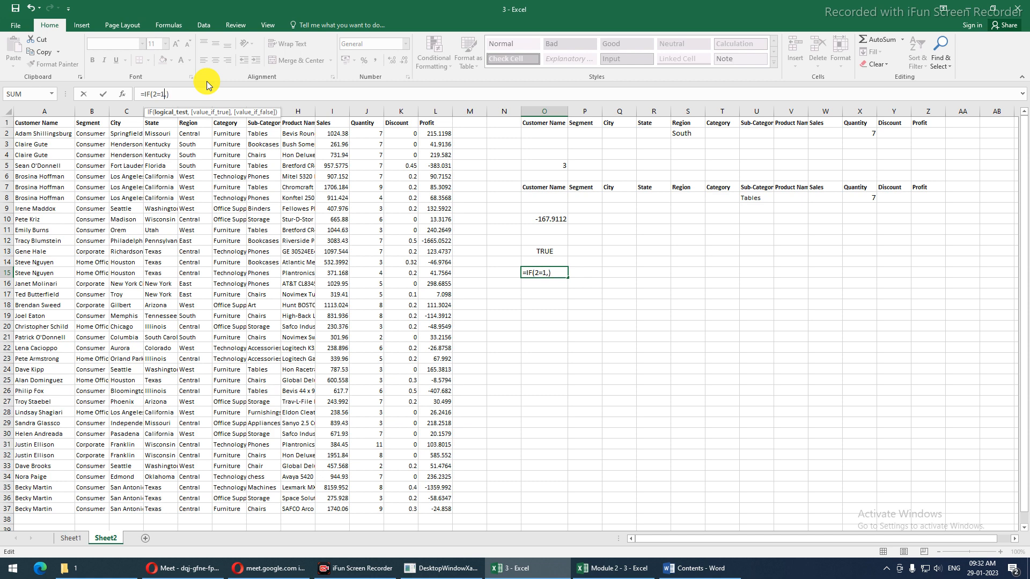
{"action": "key", "text": "Return"}
{"action": "key", "text": "Up"}
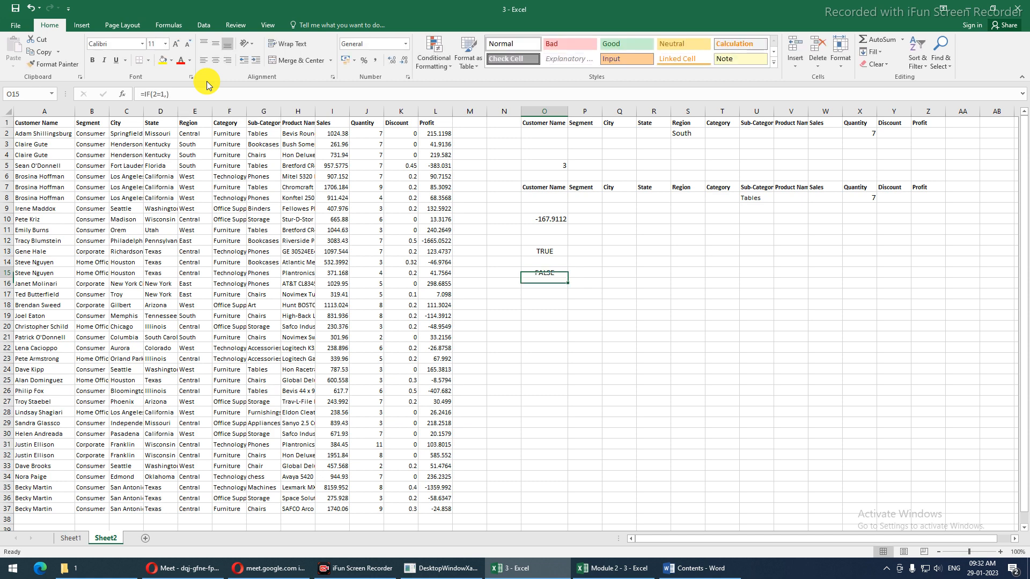
{"action": "left_click", "coordinate": [163, 91]}
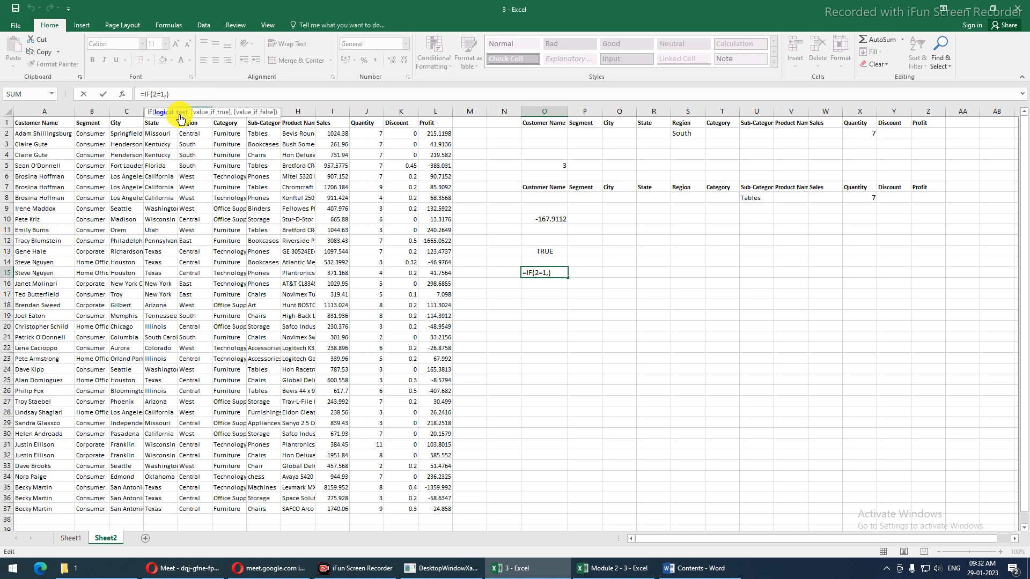
{"action": "type", "text": ","}
{"action": "key", "text": "Return"}
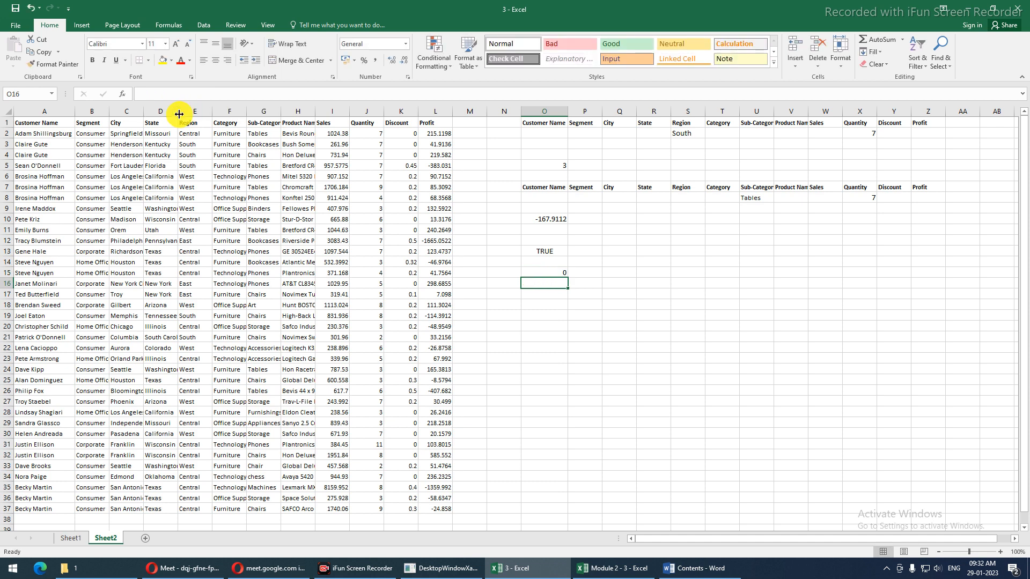
{"action": "left_click", "coordinate": [558, 272]}
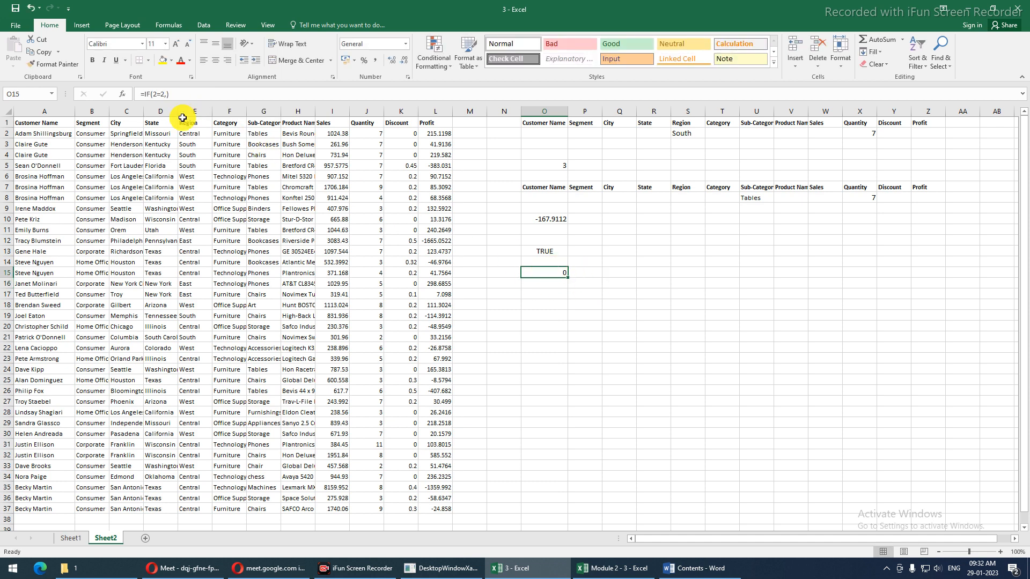
Make O15 =IF(2=1,"equal","not equal") so it shows not equal
{"action": "left_click", "coordinate": [166, 94]}
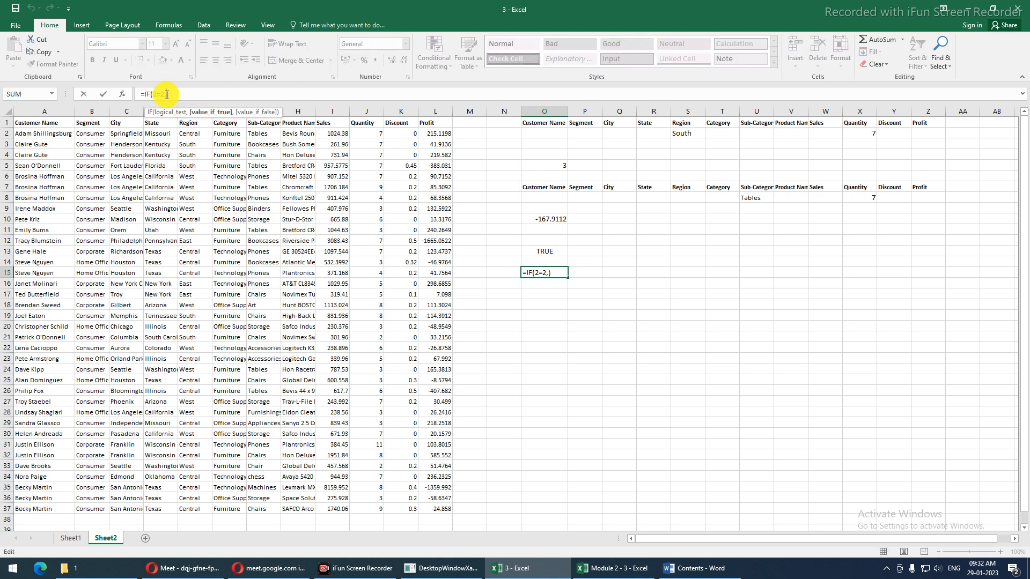
{"action": "type", "text": "\""}
{"action": "type", "text": "equal"}
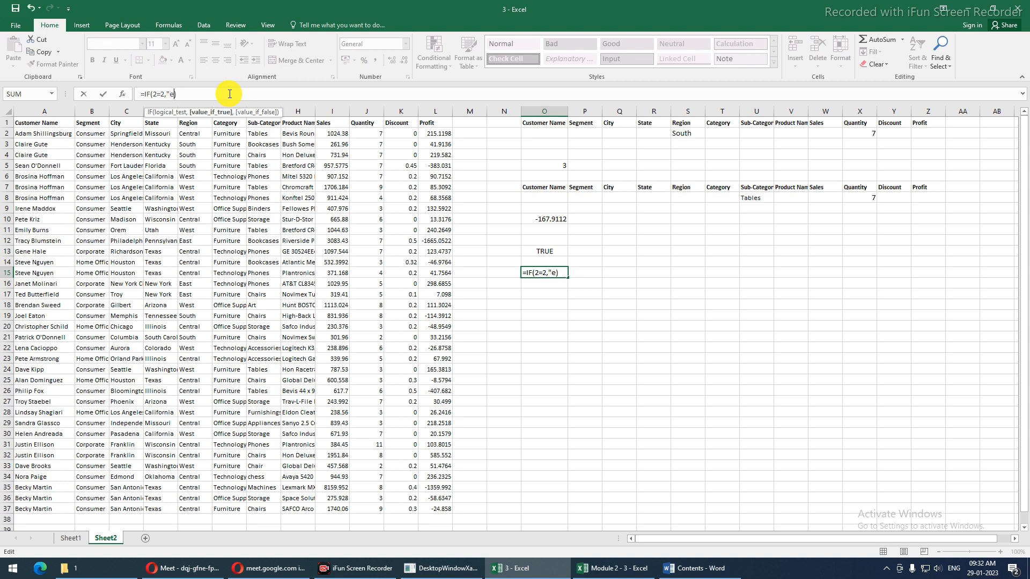
{"action": "type", "text": "\",\"not equal\")"}
{"action": "key", "text": "Return"}
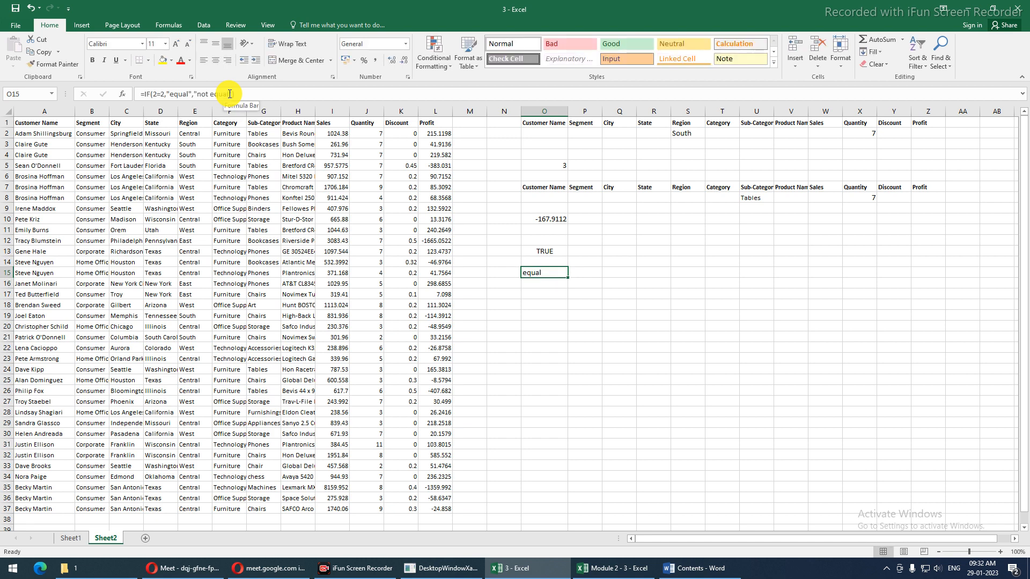
{"action": "left_click", "coordinate": [163, 94]}
{"action": "key", "text": "BackSpace"}
{"action": "type", "text": "1"}
{"action": "key", "text": "Return"}
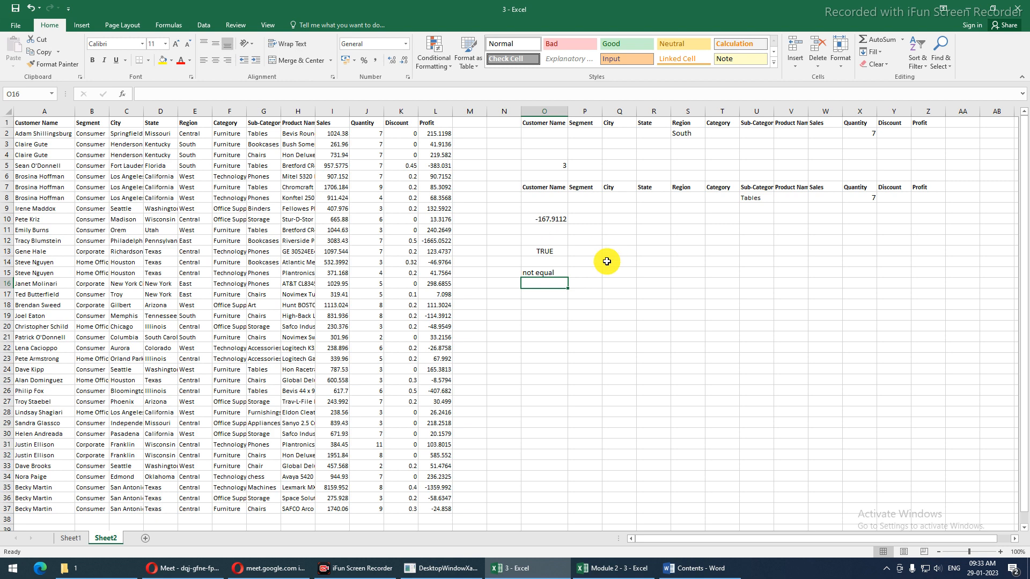
{"action": "left_click", "coordinate": [557, 270]}
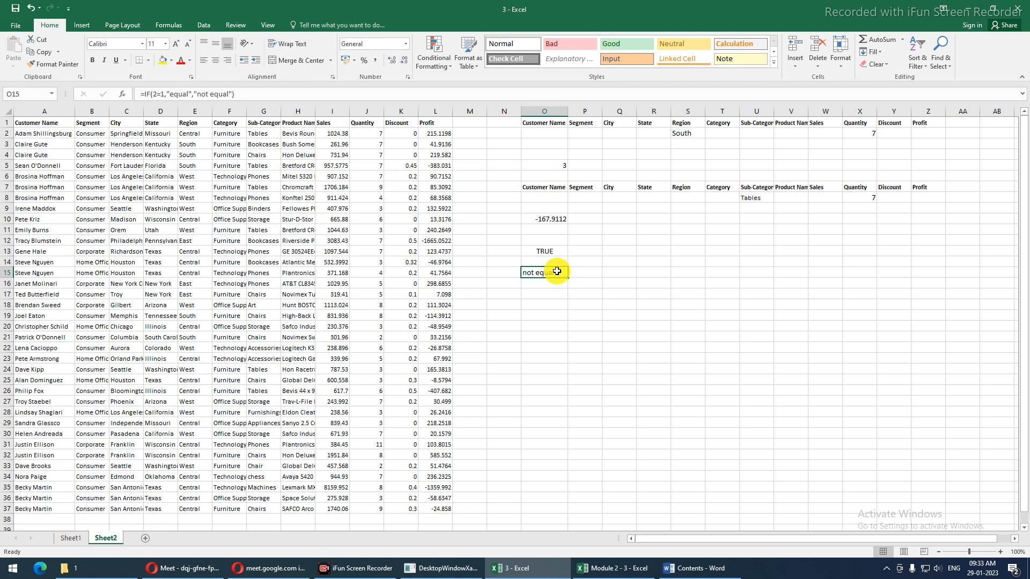
Enter 10 in Q11 and 5 in R11, then select the empty cells M2:M37
{"action": "left_click", "coordinate": [624, 226]}
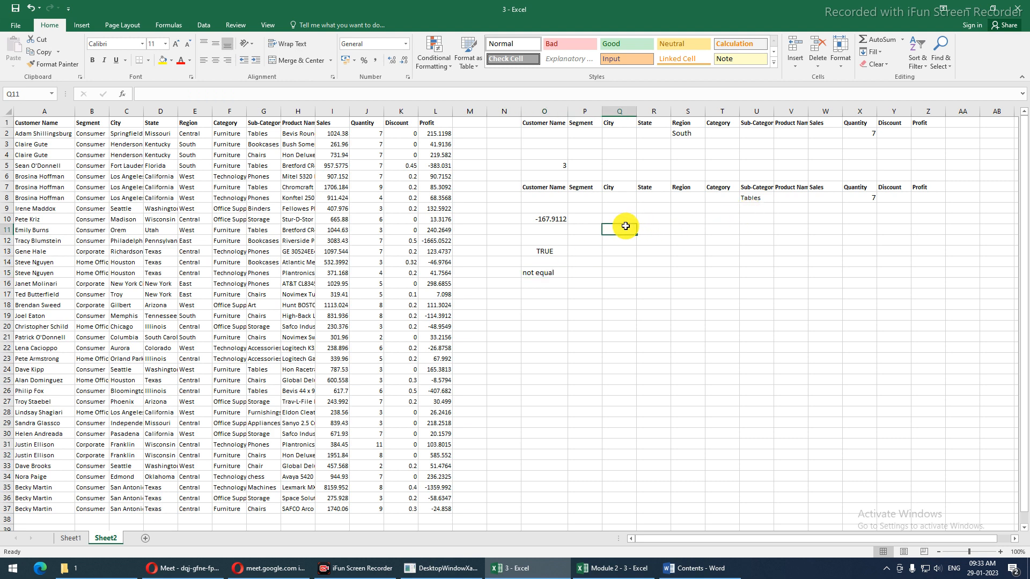
{"action": "type", "text": "10"}
{"action": "key", "text": "Tab"}
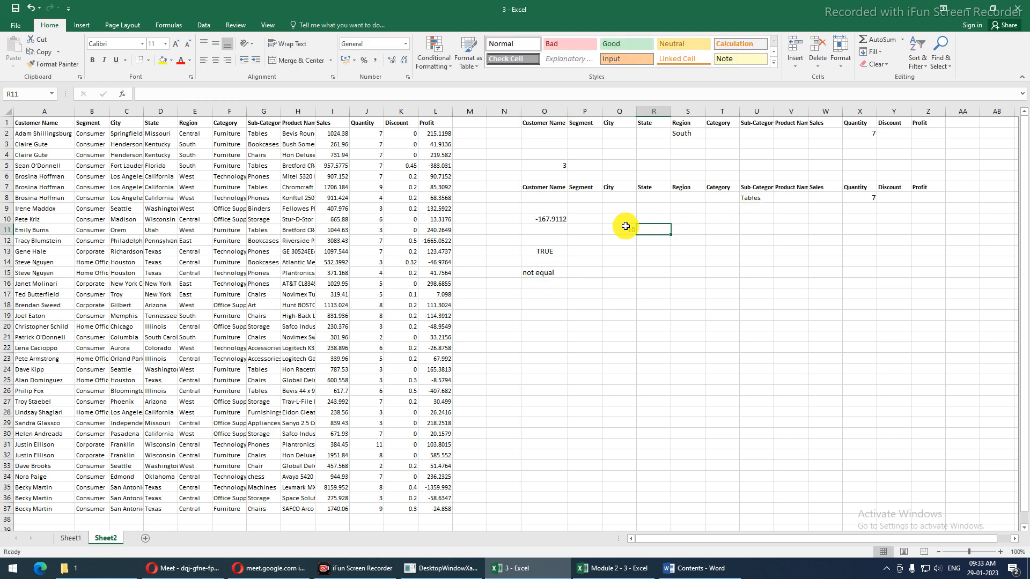
{"action": "type", "text": "5"}
{"action": "key", "text": "Return"}
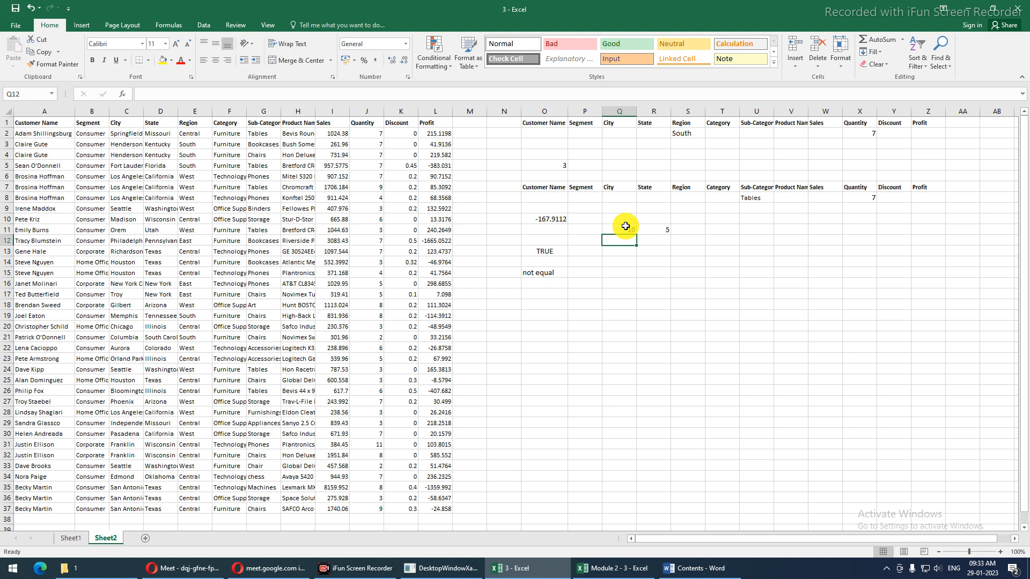
{"action": "left_click", "coordinate": [537, 272]}
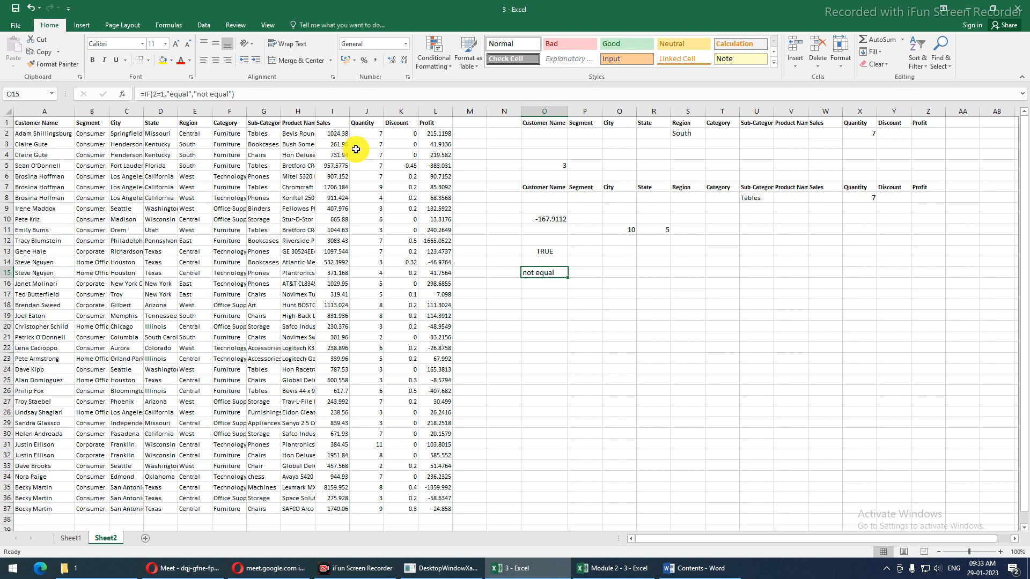
{"action": "left_click_drag", "start_coordinate": [466, 134], "coordinate": [469, 510]}
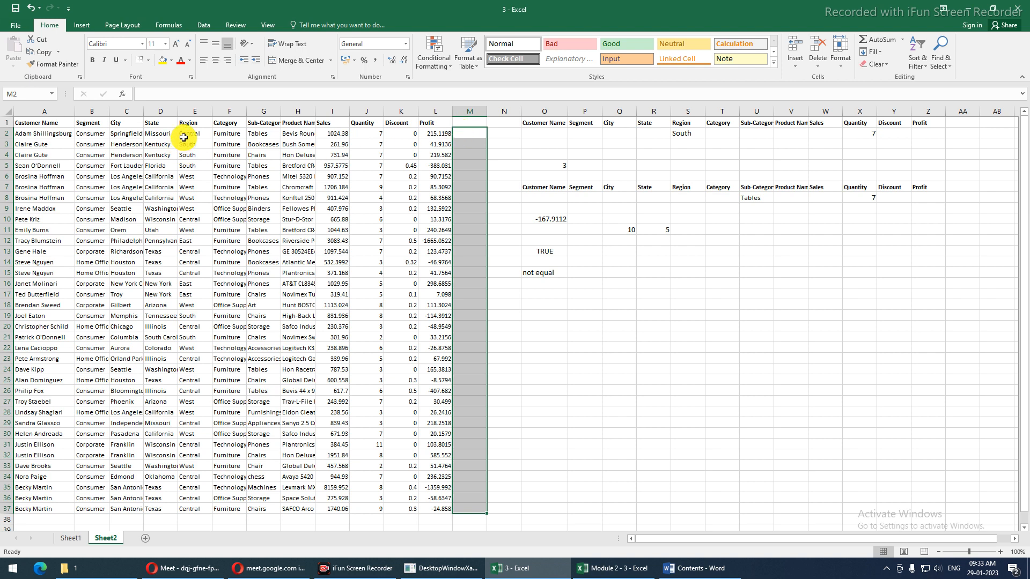
{"action": "left_click_drag", "start_coordinate": [183, 137], "coordinate": [195, 231]}
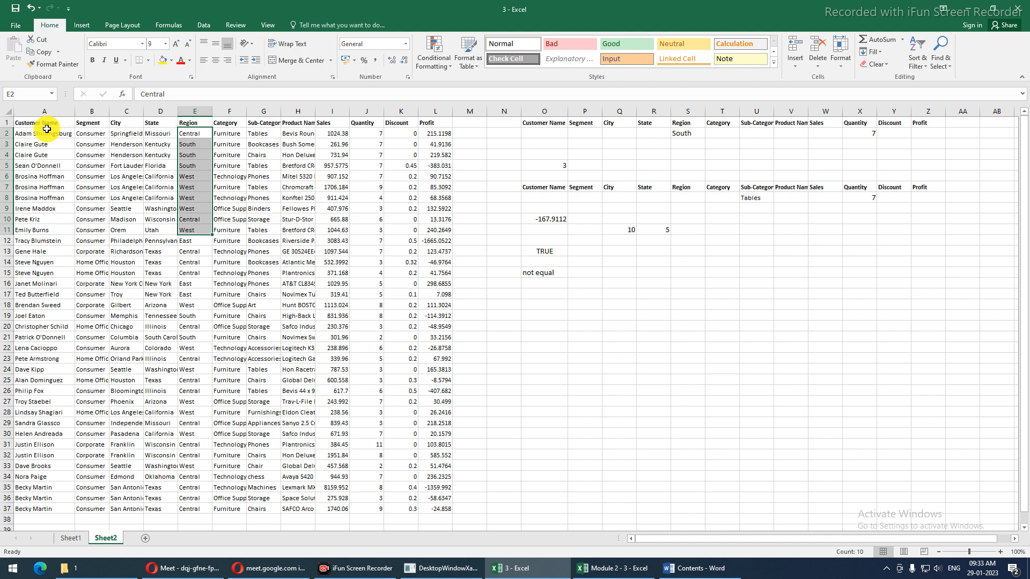
{"action": "left_click_drag", "start_coordinate": [41, 132], "coordinate": [10, 511]}
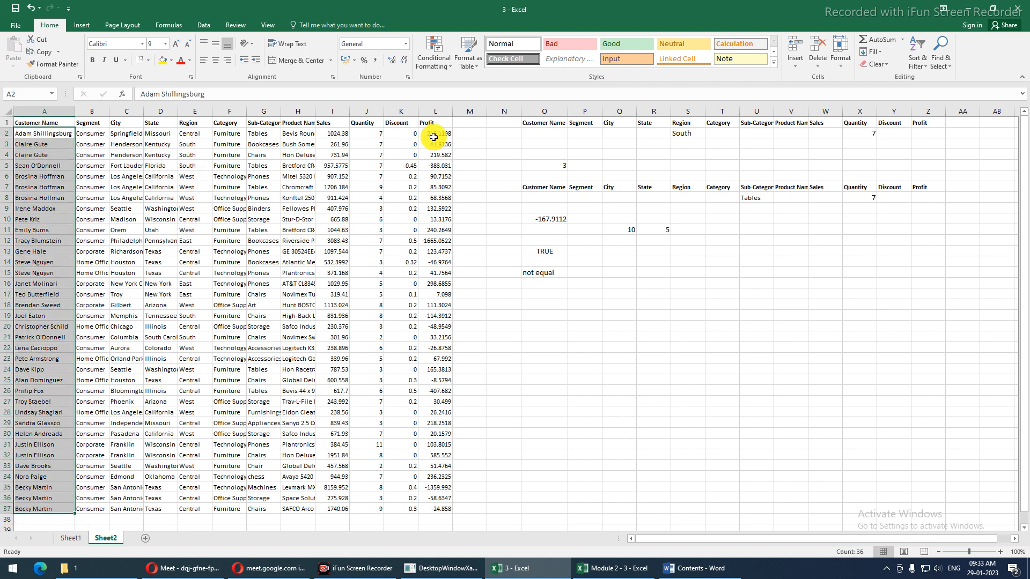
{"action": "left_click", "coordinate": [461, 130]}
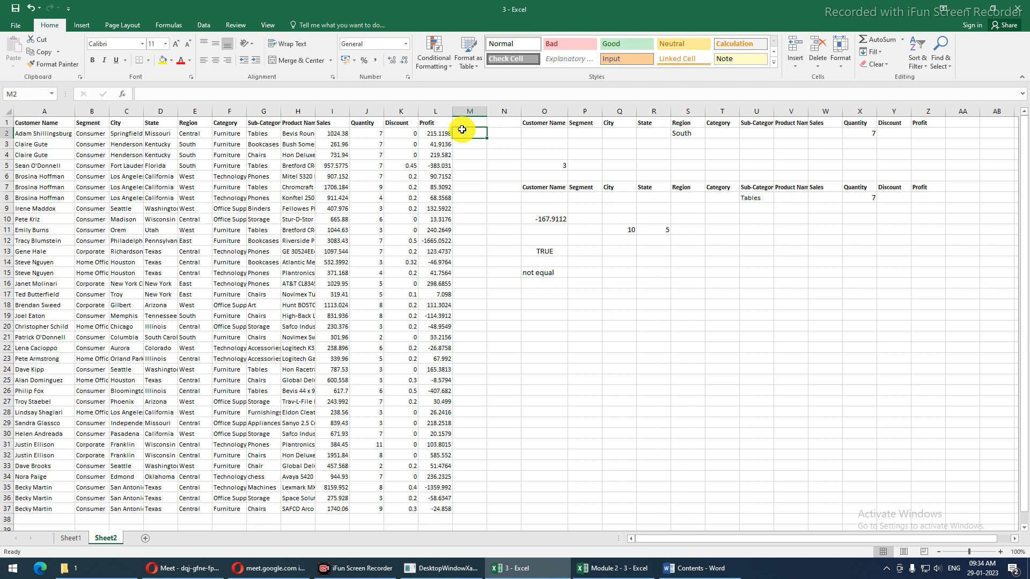
Enter =IF(L2>0,"Profit","Loss") in M2 and fill it down to M37
{"action": "type", "text": "=if"}
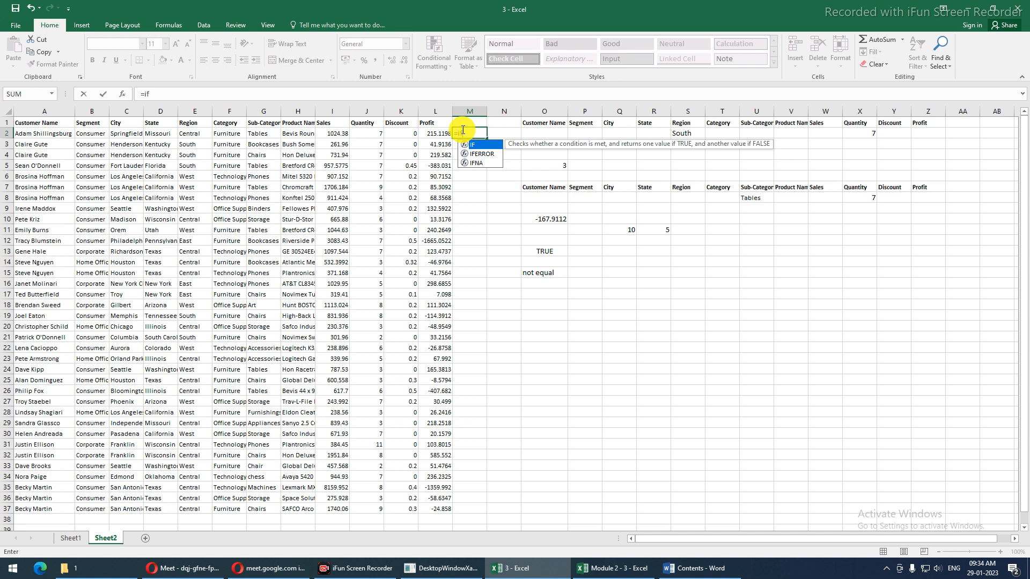
{"action": "key", "text": "Tab"}
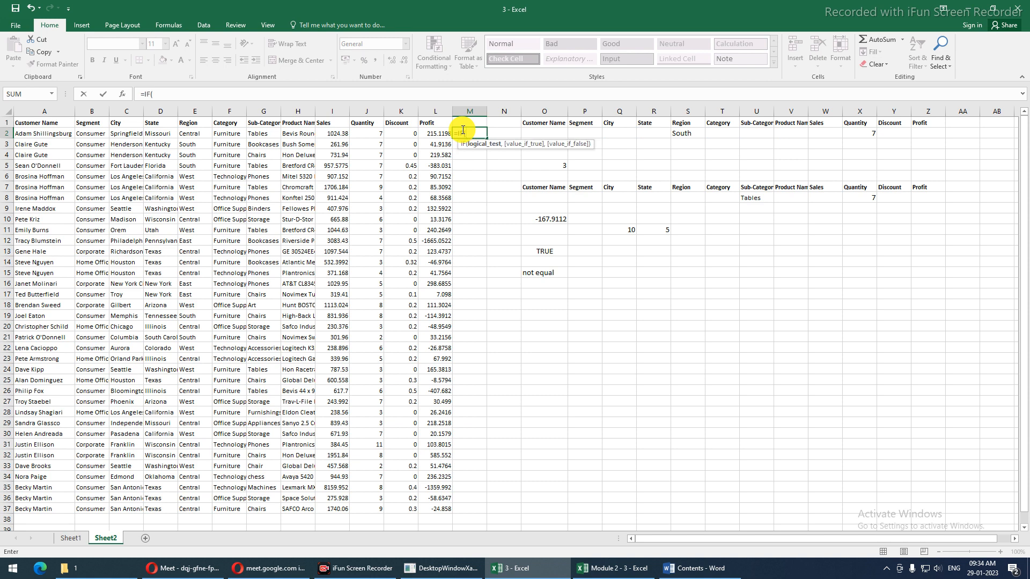
{"action": "left_click", "coordinate": [423, 134]}
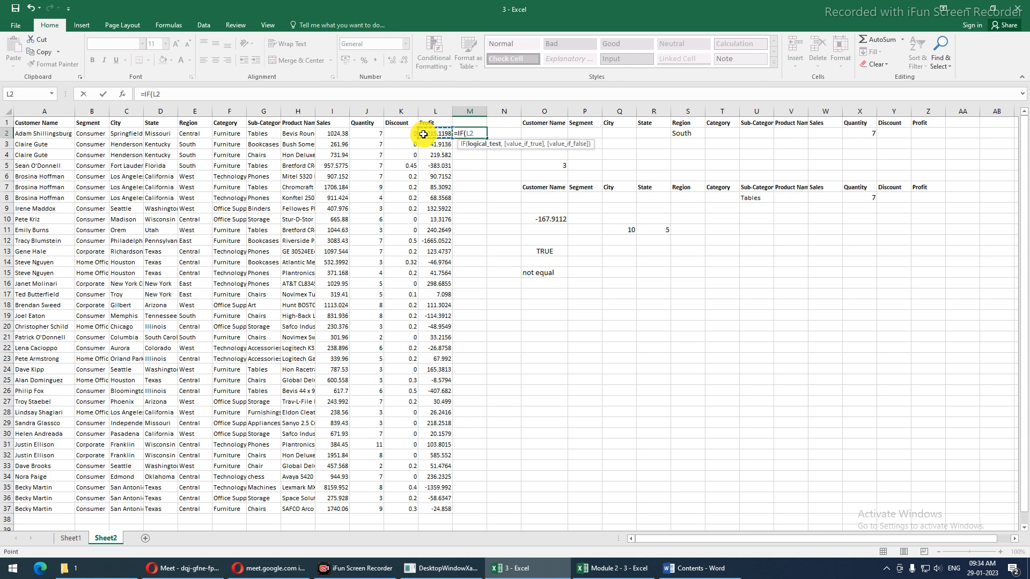
{"action": "type", "text": ">0,"}
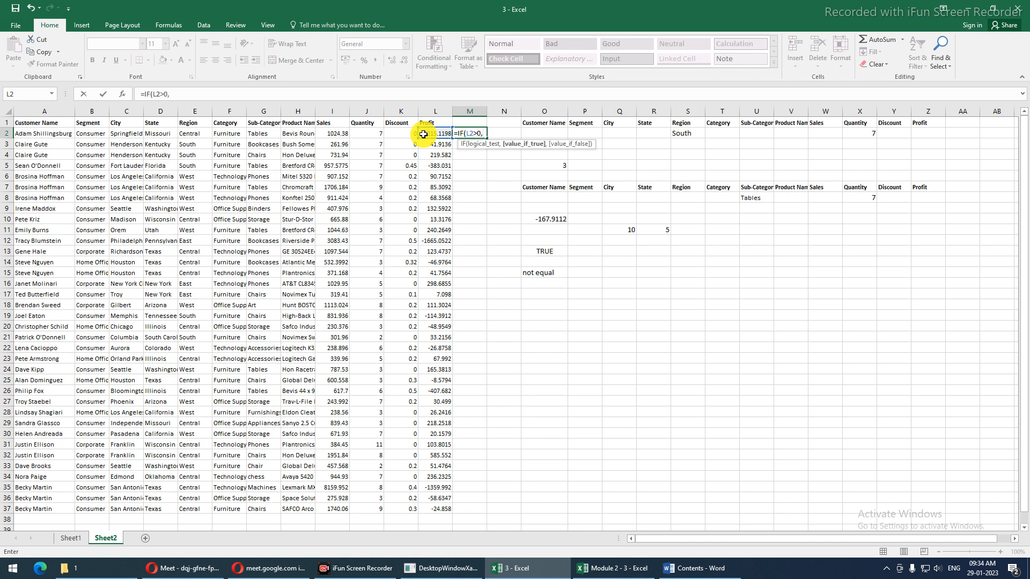
{"action": "type", "text": "\"Profit\","}
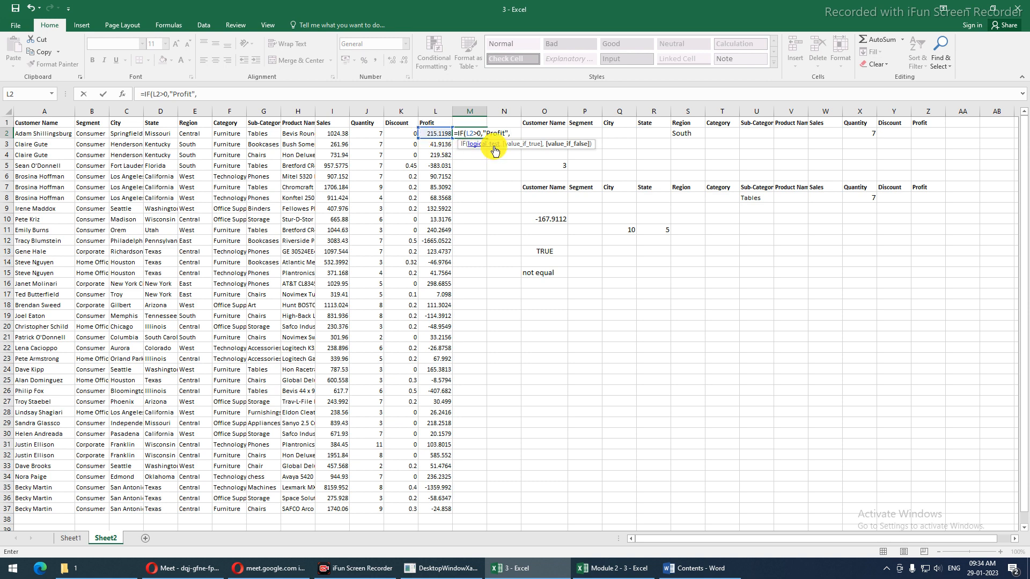
{"action": "type", "text": "\"Loss\")"}
{"action": "key", "text": "Return"}
{"action": "key", "text": "Up"}
{"action": "double_click", "coordinate": [486, 138]}
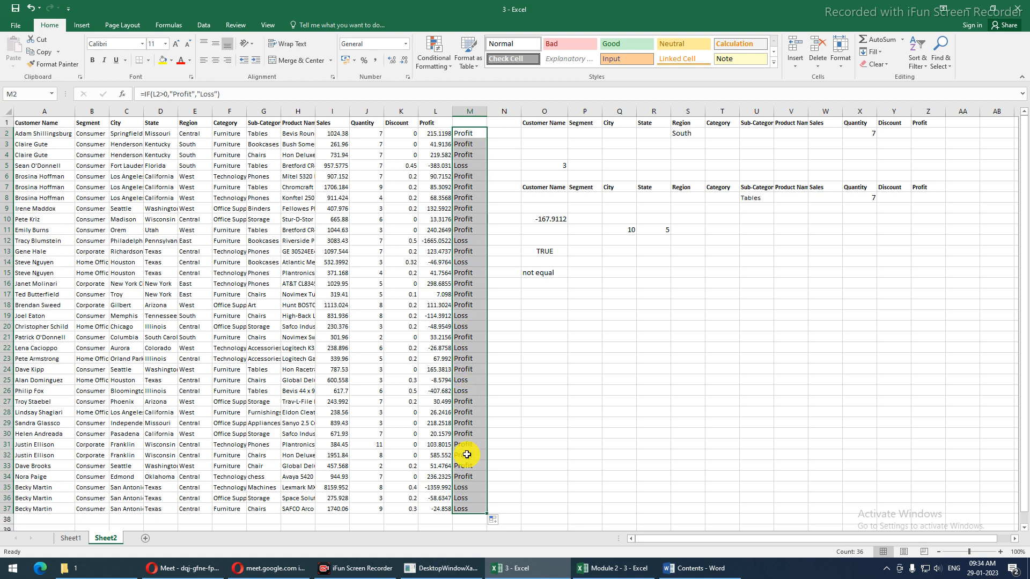
Review the Profit/Loss results in column M from row 3 down to row 37
{"action": "left_click", "coordinate": [468, 509]}
{"action": "left_click", "coordinate": [468, 498]}
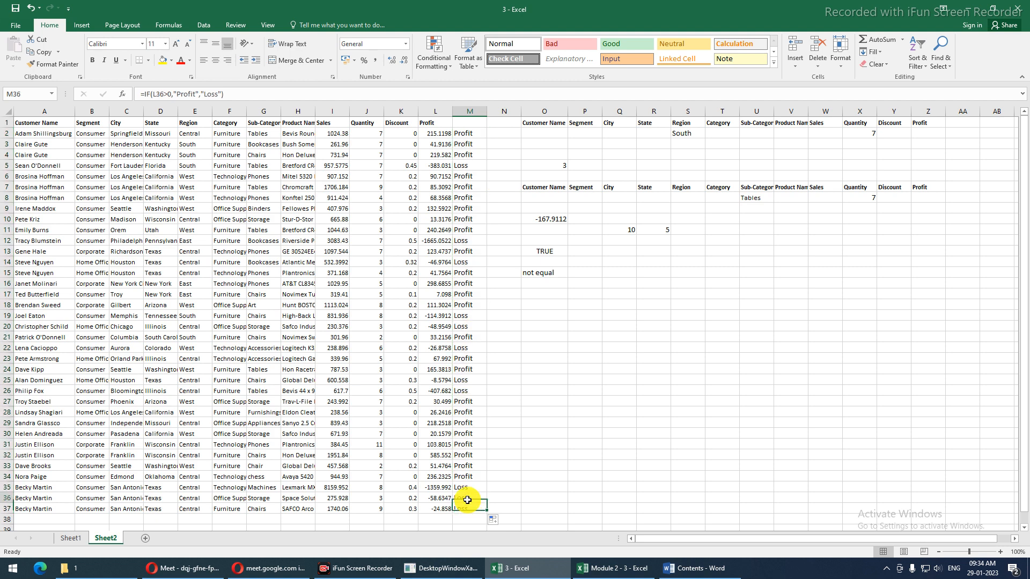
{"action": "left_click", "coordinate": [468, 485]}
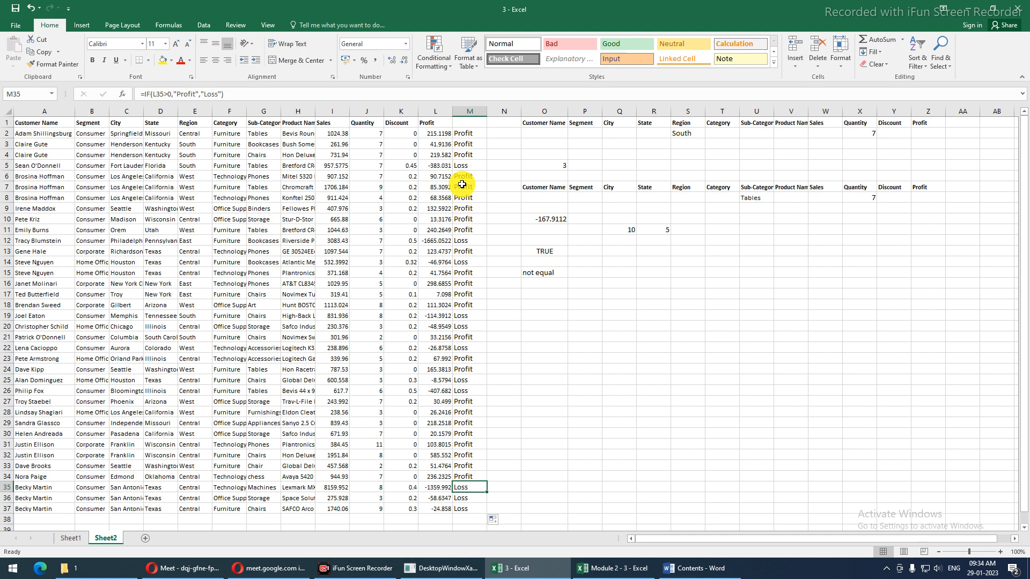
{"action": "left_click", "coordinate": [462, 145]}
{"action": "left_click_drag", "start_coordinate": [462, 144], "coordinate": [468, 488]}
Enter the heading 'Status' in cell M1
{"action": "left_click", "coordinate": [471, 120]}
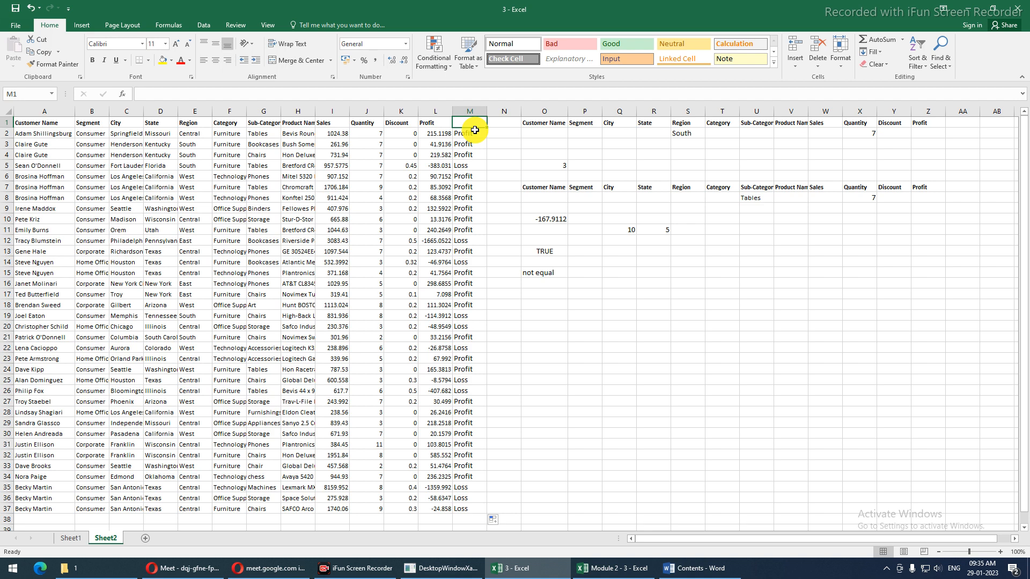
{"action": "type", "text": "Status"}
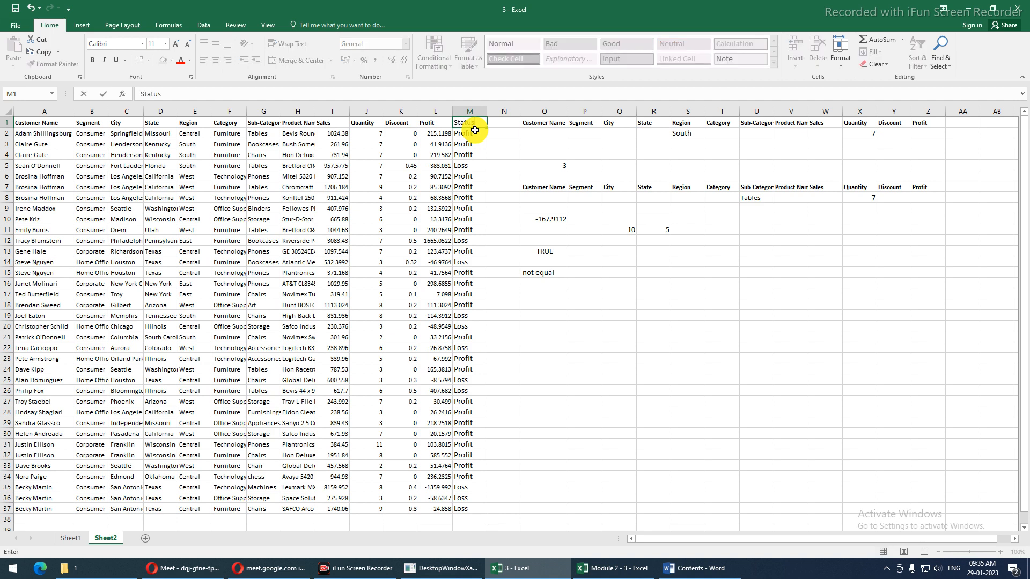
{"action": "key", "text": "Return"}
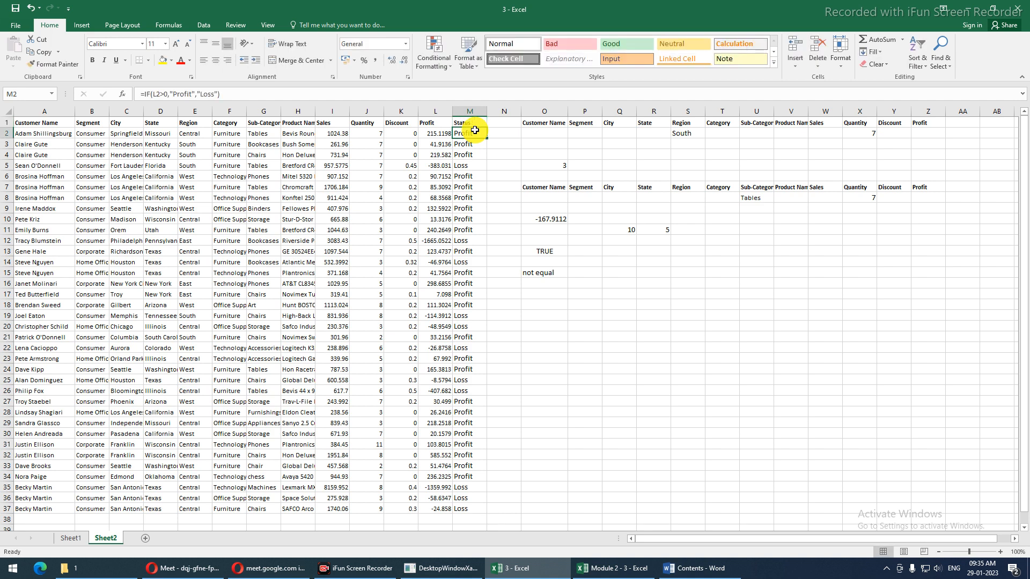
Spot-check the Status labels, including the Loss results in rows 5 and 12
{"action": "left_click_drag", "start_coordinate": [474, 130], "coordinate": [470, 508]}
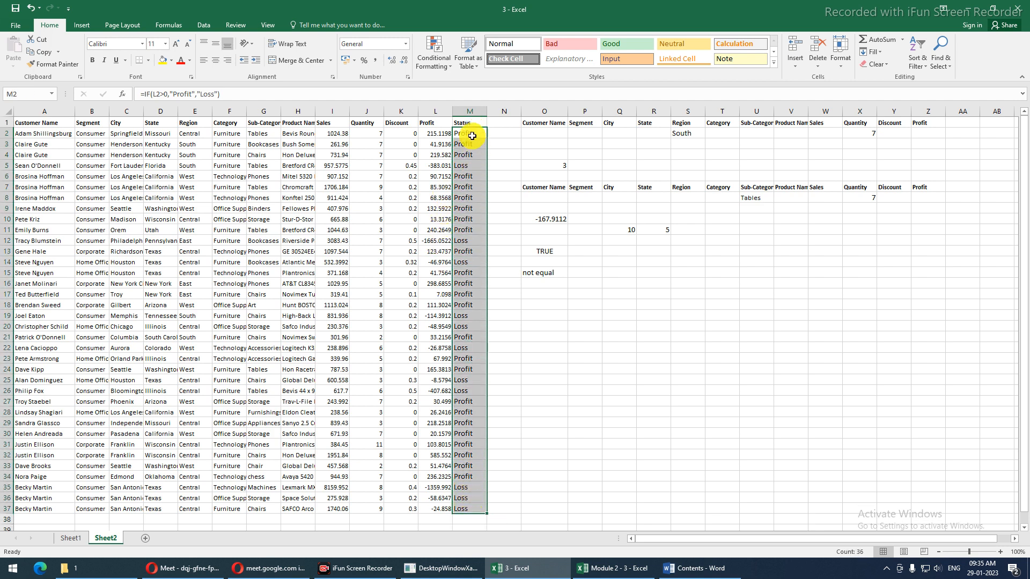
{"action": "left_click_drag", "start_coordinate": [462, 134], "coordinate": [461, 159]}
{"action": "left_click", "coordinate": [466, 165]}
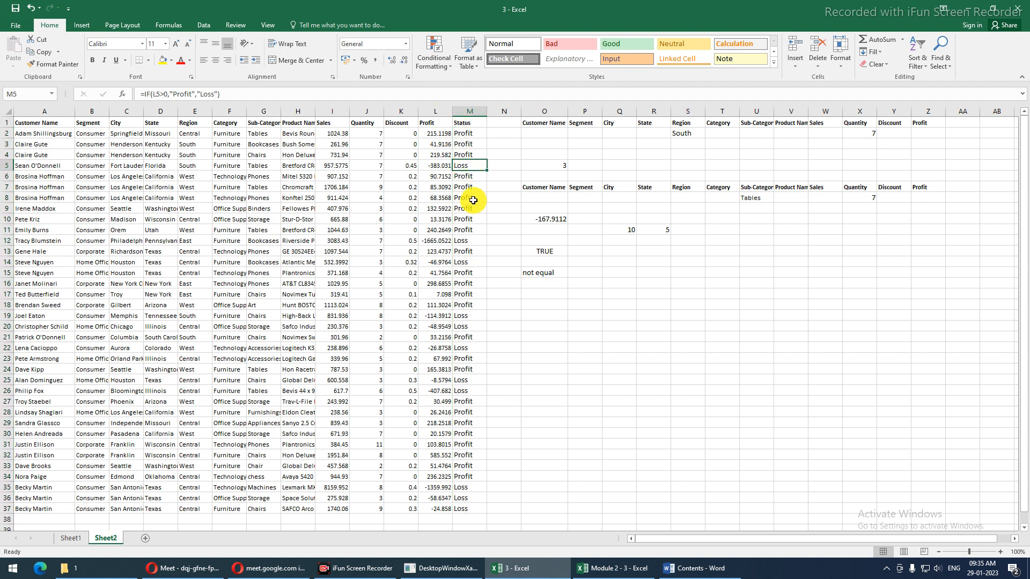
{"action": "left_click", "coordinate": [470, 239]}
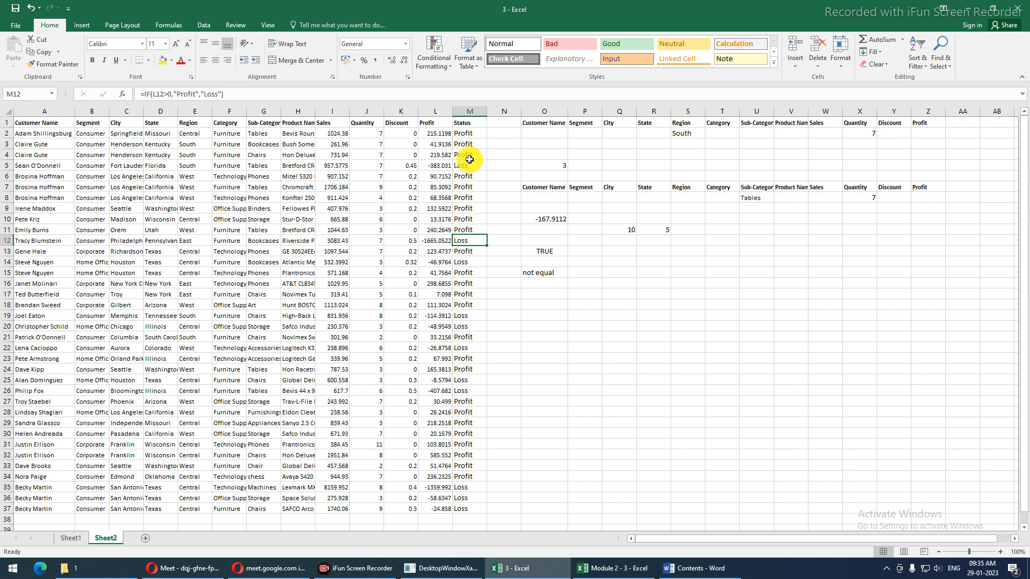
Review the Status results and the condition in M2's IF formula without changing it
{"action": "left_click", "coordinate": [471, 127]}
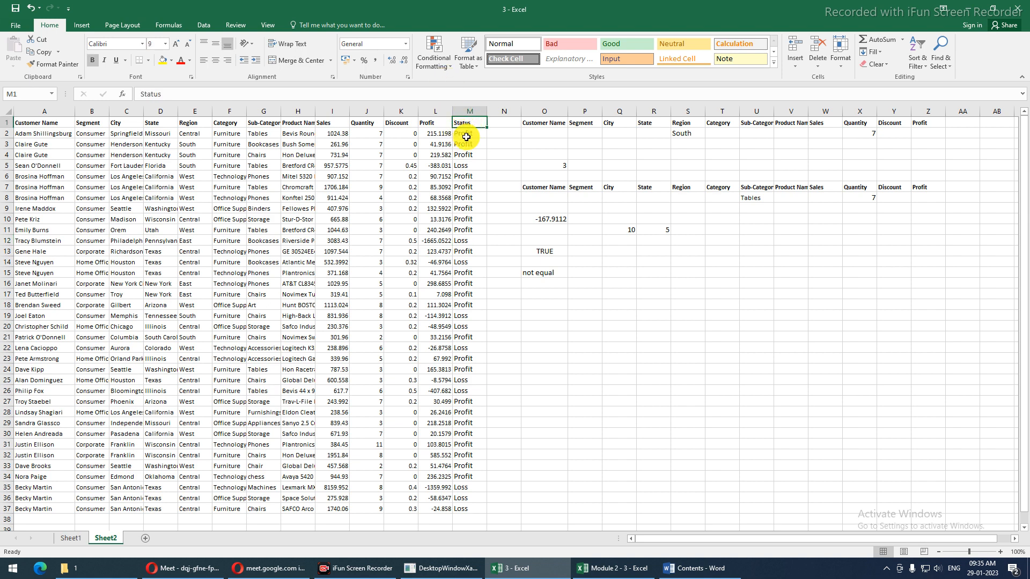
{"action": "left_click_drag", "start_coordinate": [467, 135], "coordinate": [461, 509]}
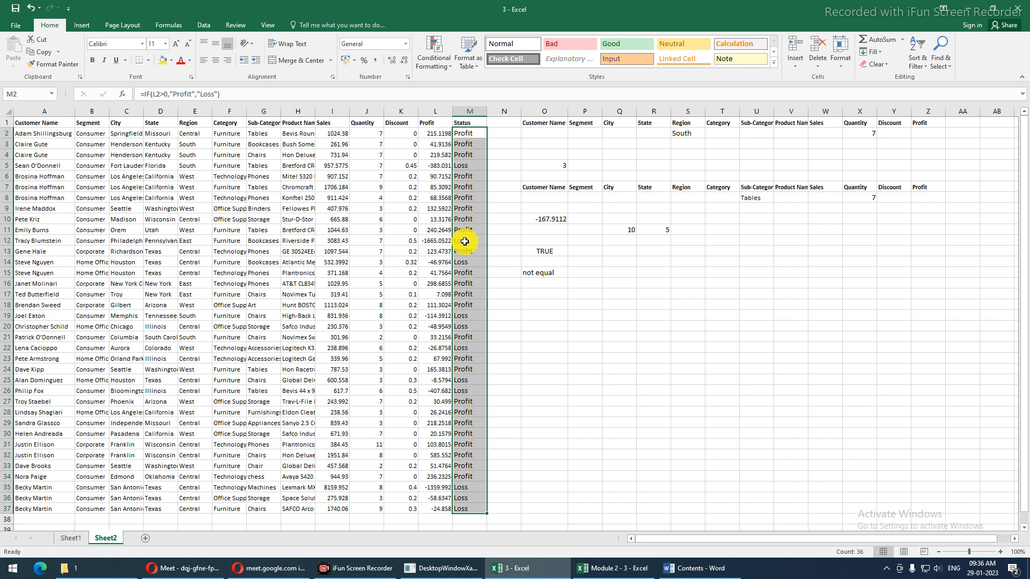
{"action": "left_click", "coordinate": [467, 133]}
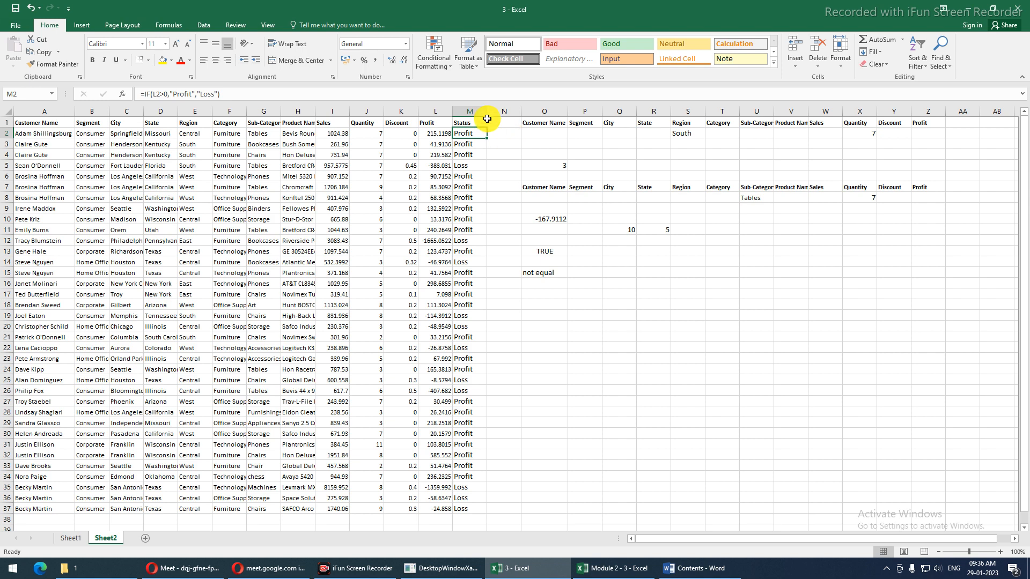
{"action": "left_click_drag", "start_coordinate": [151, 95], "coordinate": [192, 95]}
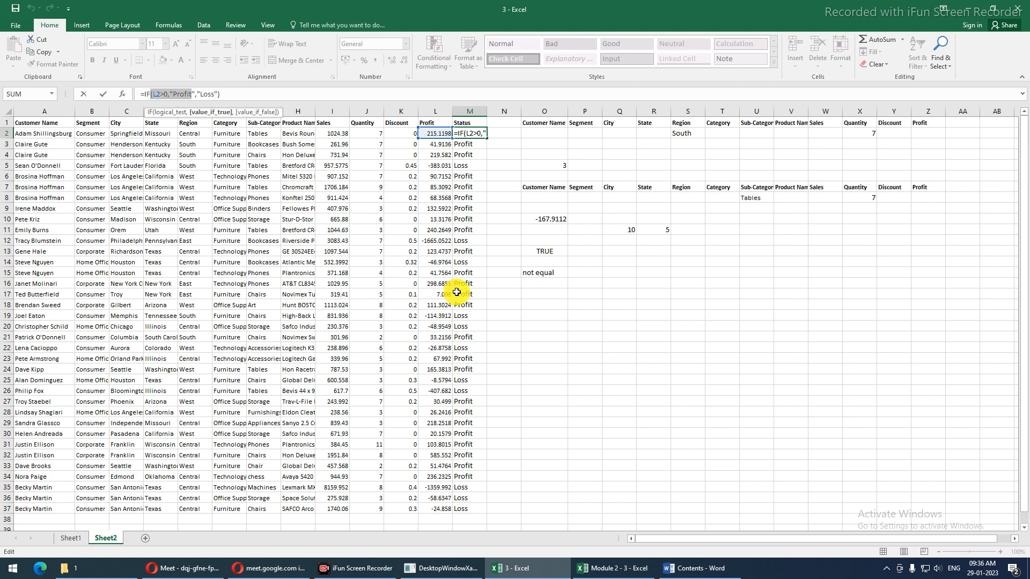
{"action": "key", "text": "Escape"}
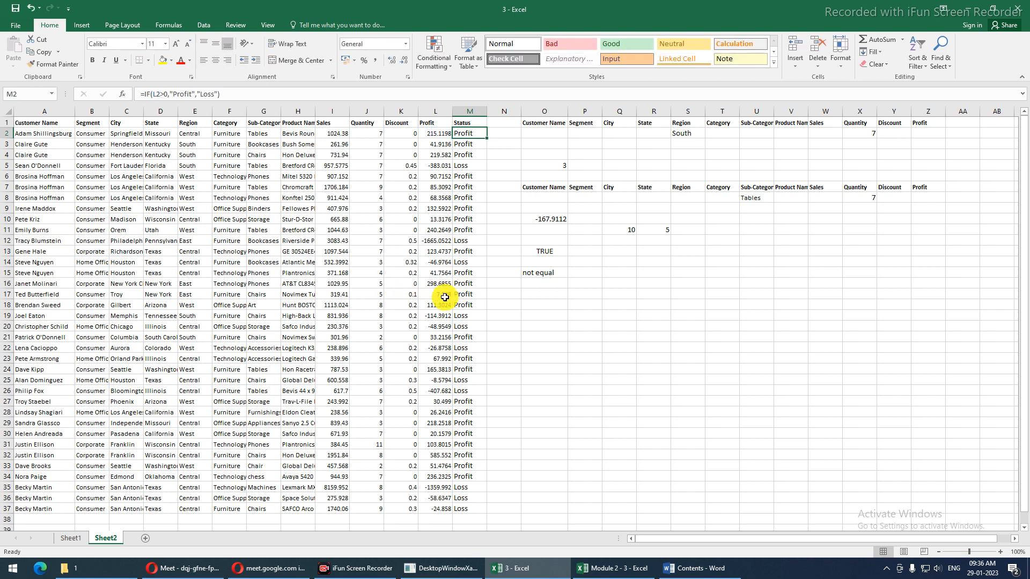
Change the profit in L17 to 0 and confirm M17 still reads Loss
{"action": "left_click", "coordinate": [446, 294]}
{"action": "type", "text": "0"}
{"action": "key", "text": "Return"}
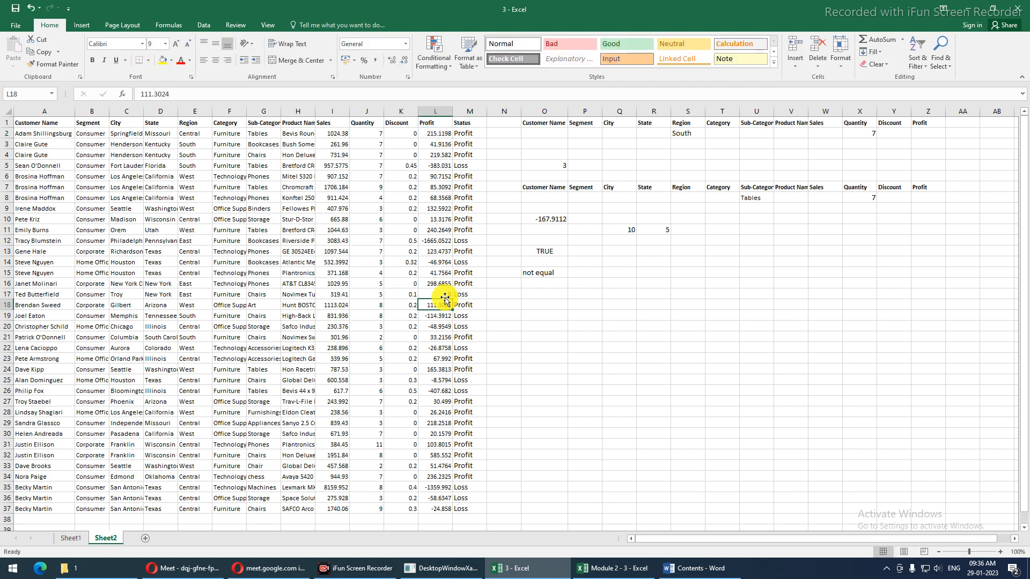
{"action": "left_click", "coordinate": [456, 294]}
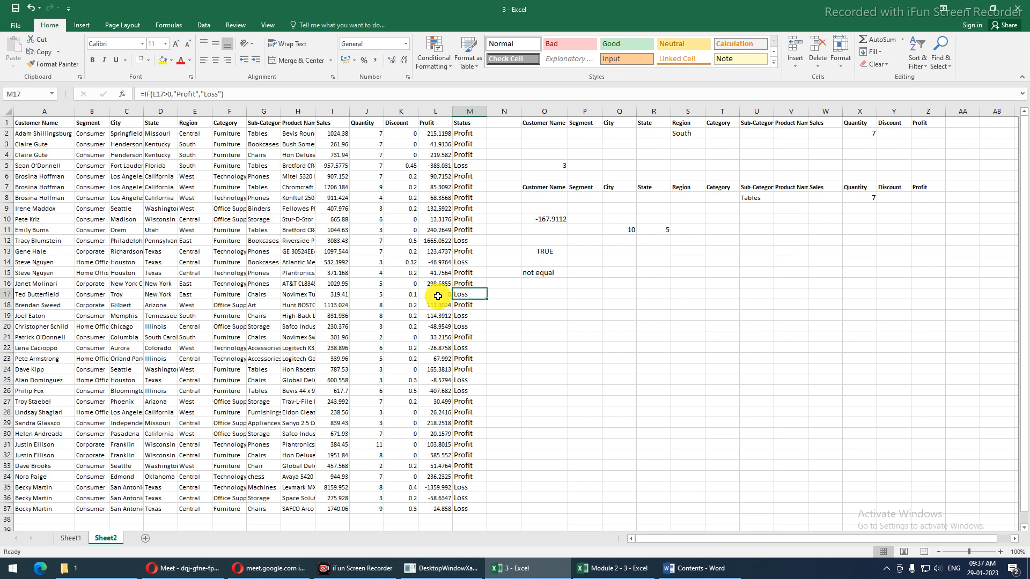
{"action": "left_click", "coordinate": [437, 296]}
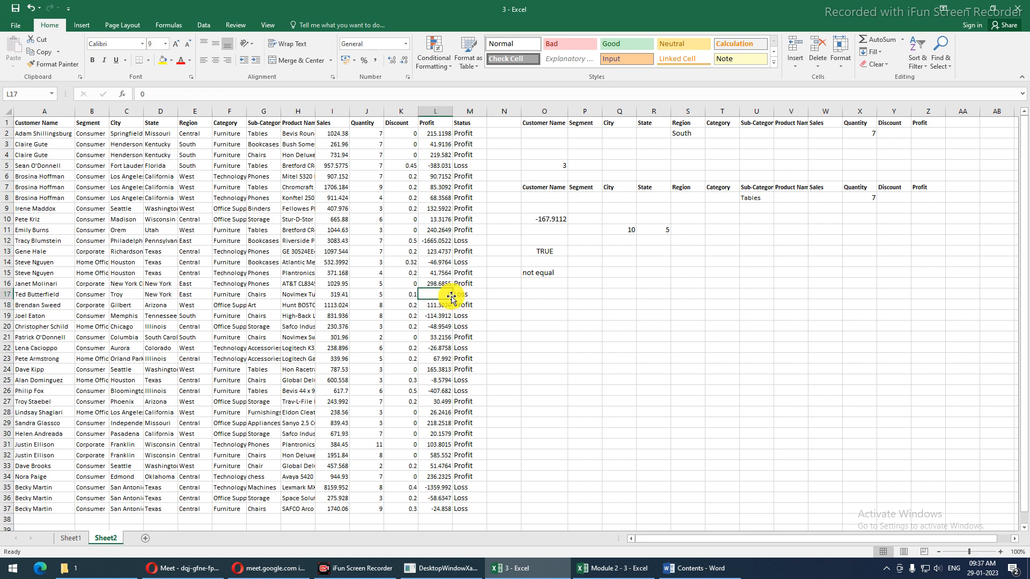
{"action": "left_click", "coordinate": [456, 296]}
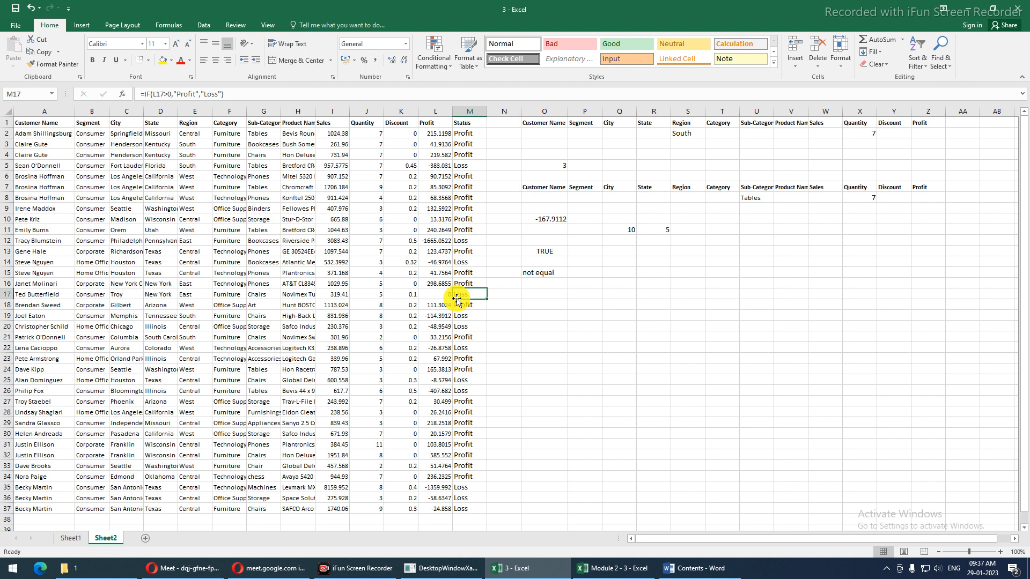
Compare row 17's profit and status with the IF formula in M18
{"action": "left_click", "coordinate": [444, 296]}
{"action": "left_click_drag", "start_coordinate": [443, 295], "coordinate": [463, 295]}
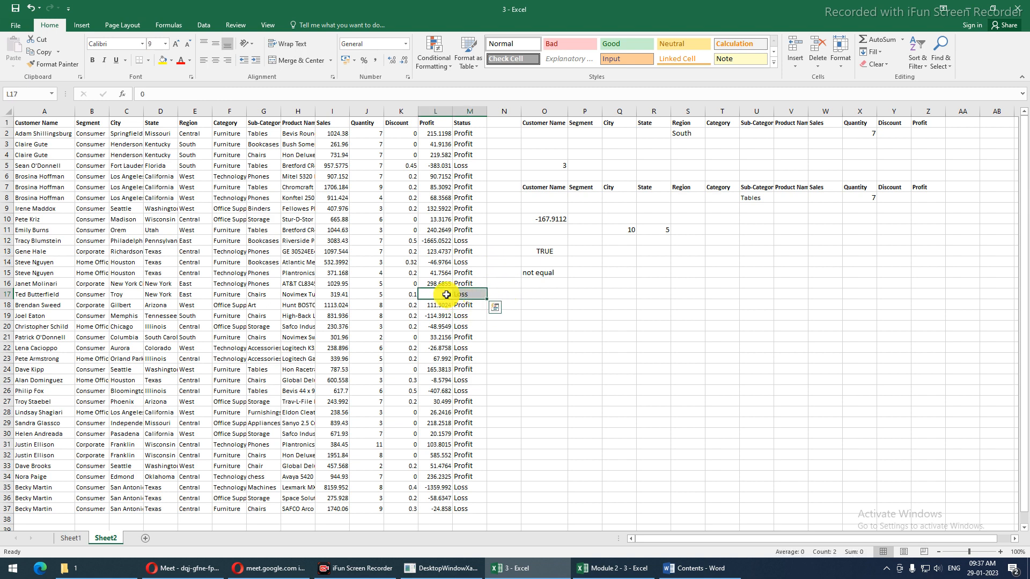
{"action": "left_click", "coordinate": [441, 297]}
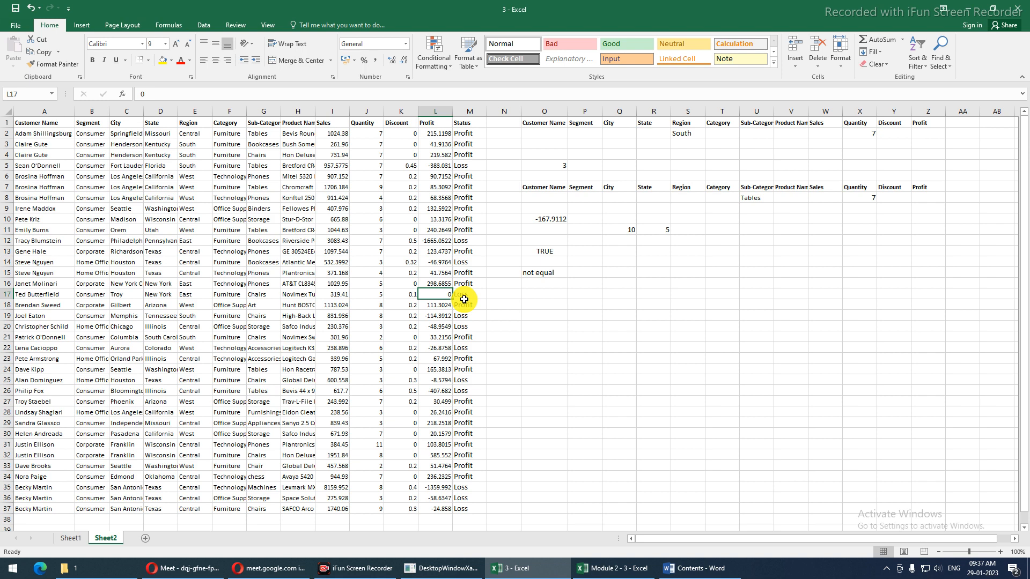
{"action": "left_click", "coordinate": [465, 302]}
{"action": "key", "text": "Up"}
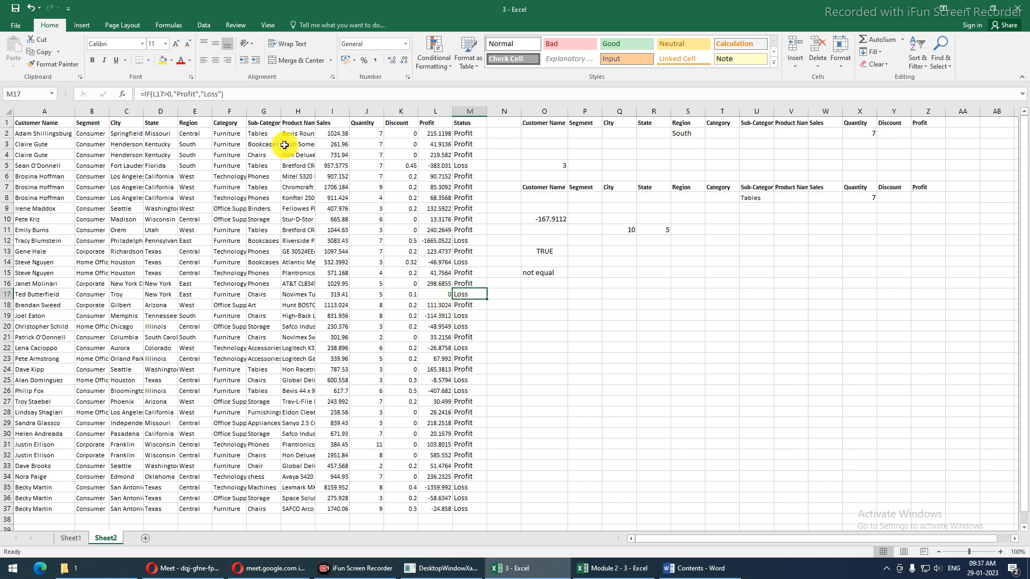
{"action": "left_click", "coordinate": [459, 132]}
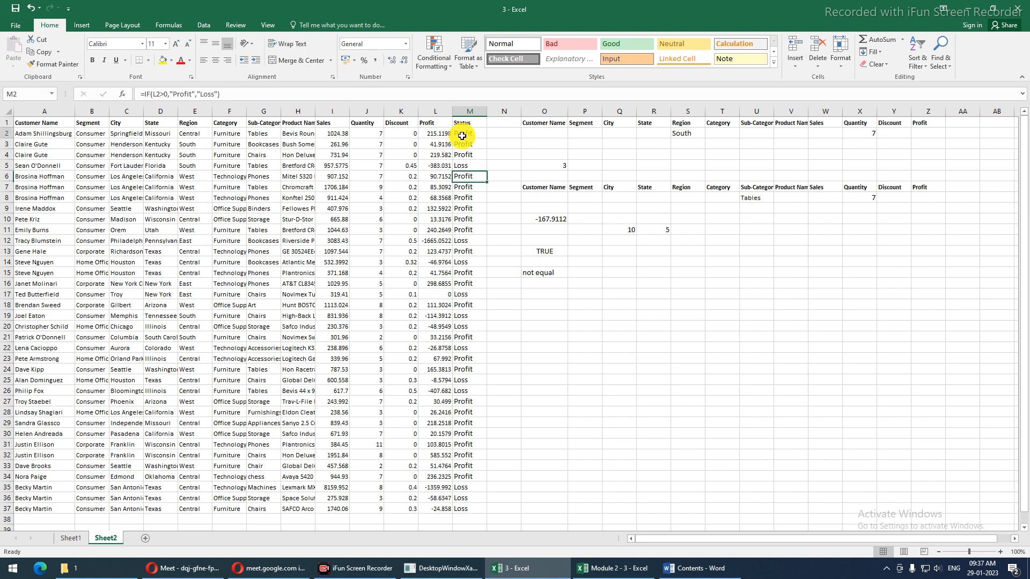
Rewrite M2 as =IF(L2<0,"Loss","Profit") and fill it down to M37
{"action": "left_click", "coordinate": [211, 94]}
{"action": "left_click_drag", "start_coordinate": [212, 93], "coordinate": [248, 94]}
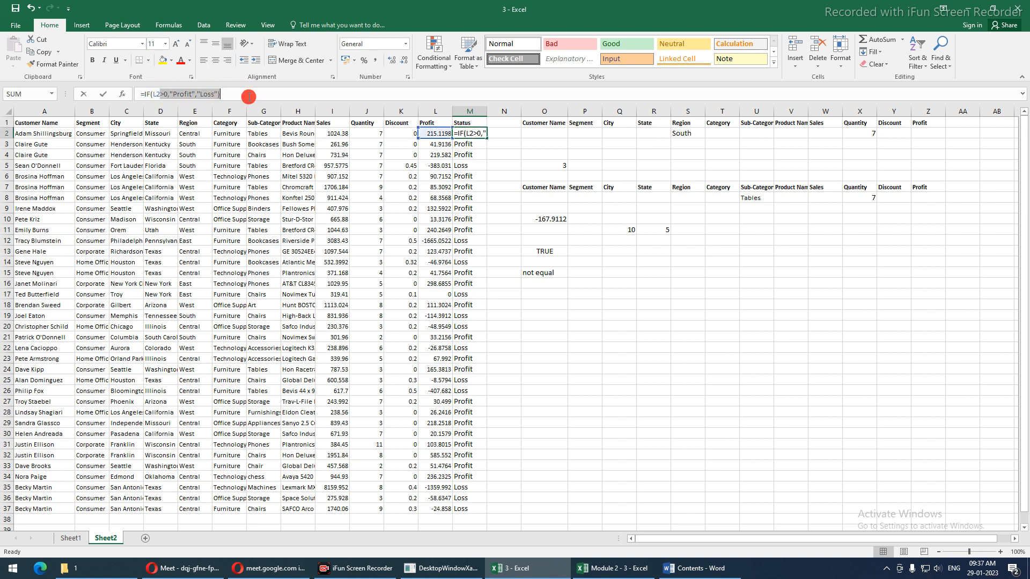
{"action": "type", "text": "<0"}
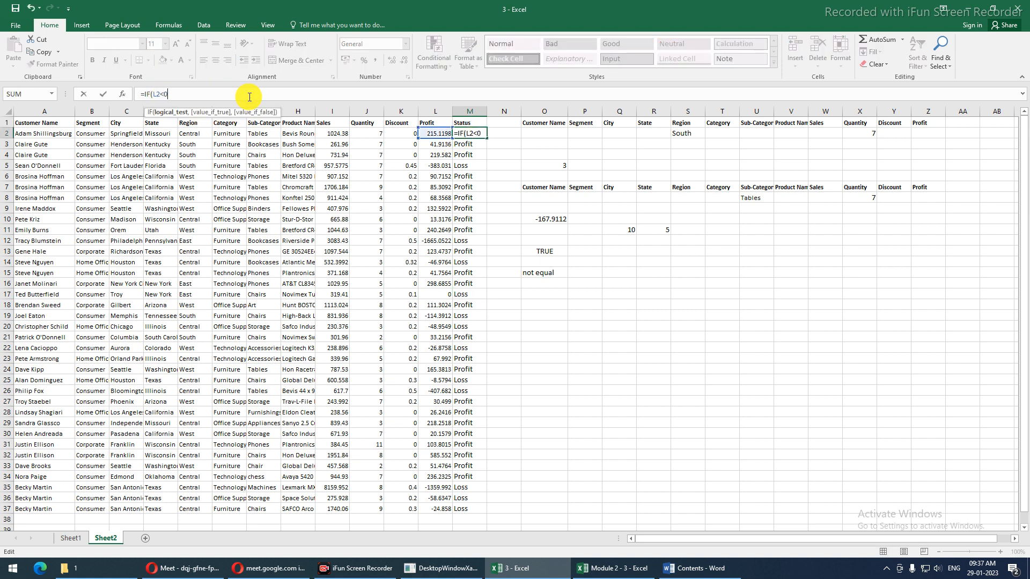
{"action": "type", "text": ",\"Loss\",\"Profit"}
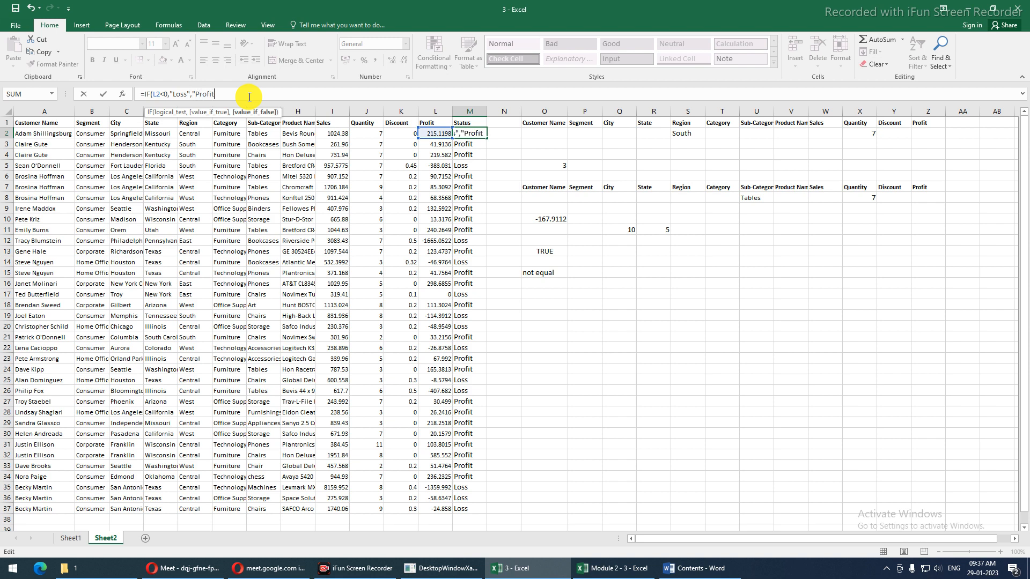
{"action": "type", "text": "\")"}
{"action": "key", "text": "Return"}
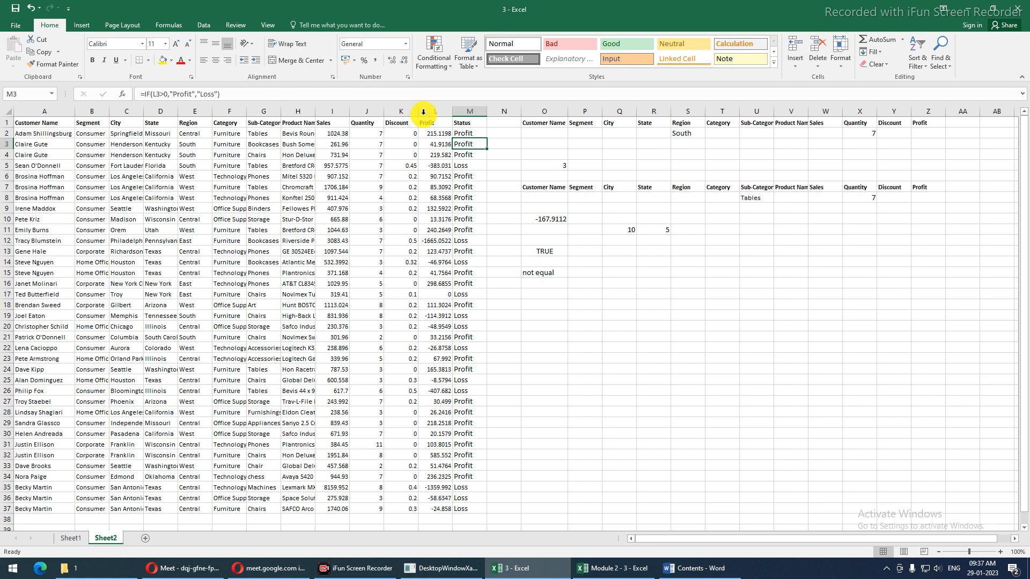
{"action": "left_click", "coordinate": [471, 133]}
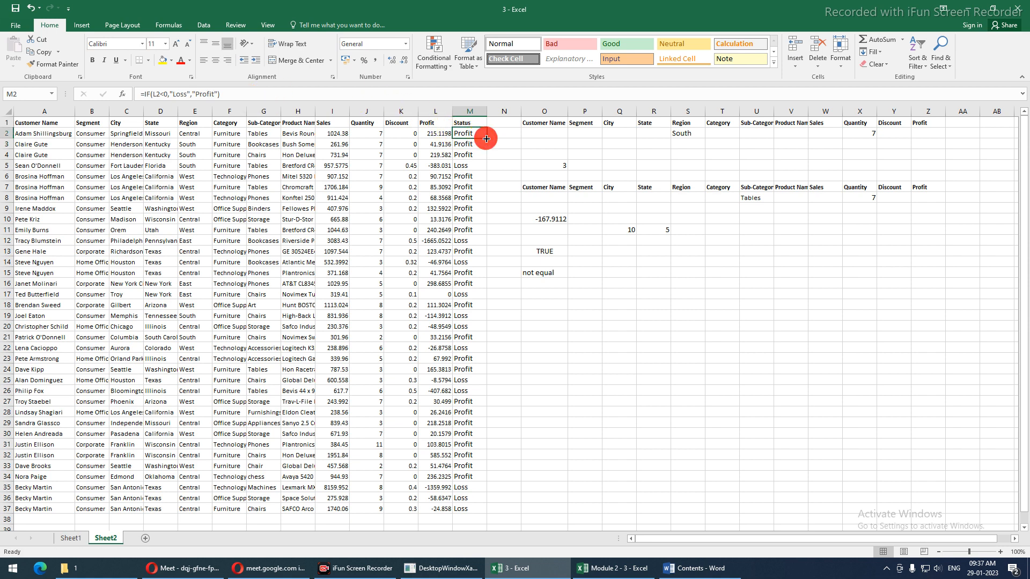
{"action": "double_click", "coordinate": [486, 138]}
Inspect M17's updated formula, which now shows Profit for the zero profit
{"action": "left_click", "coordinate": [457, 294]}
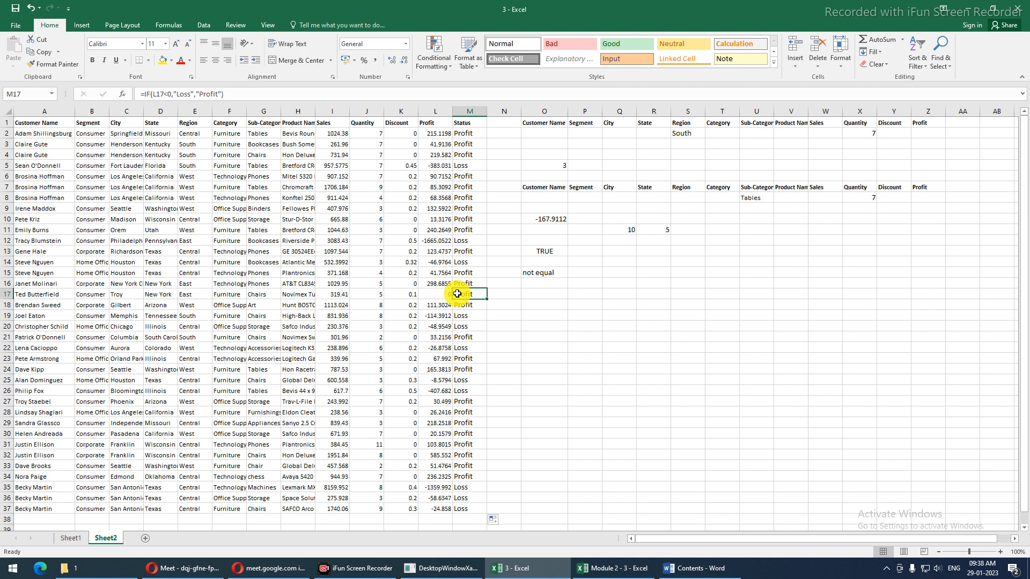
{"action": "left_click", "coordinate": [147, 92]}
{"action": "left_click_drag", "start_coordinate": [148, 92], "coordinate": [264, 97]}
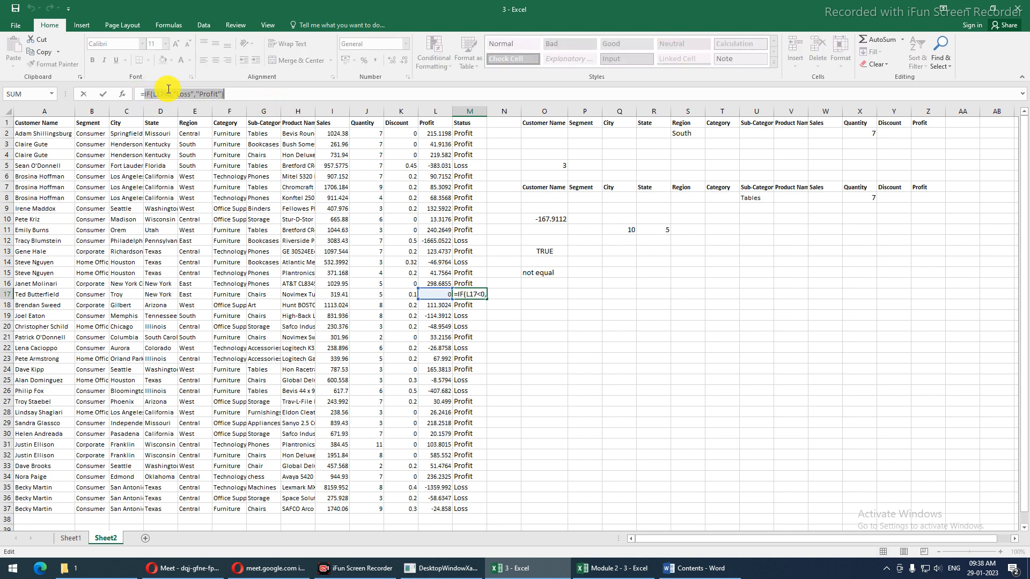
{"action": "left_click_drag", "start_coordinate": [173, 93], "coordinate": [233, 94]}
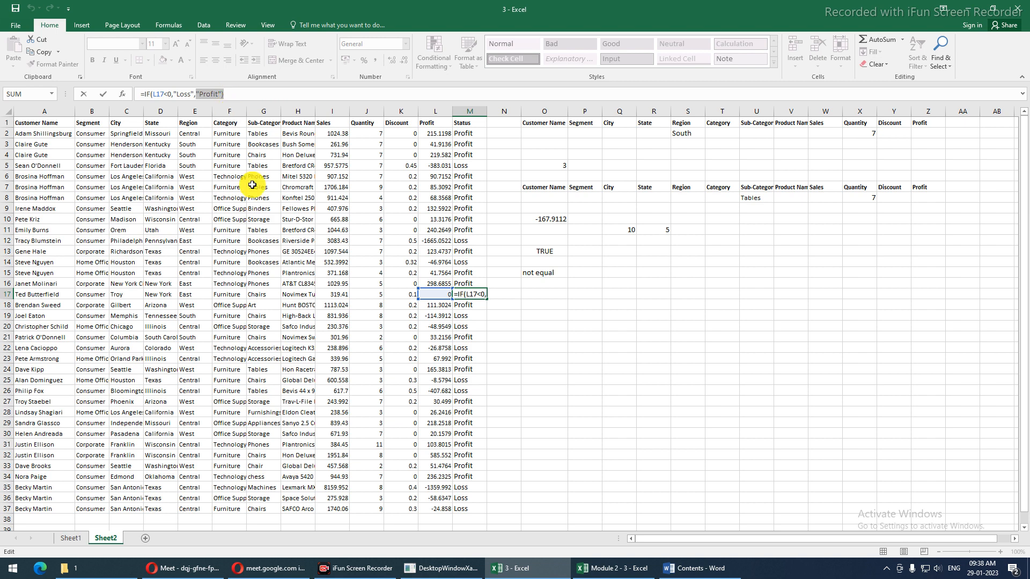
{"action": "key", "text": "Escape"}
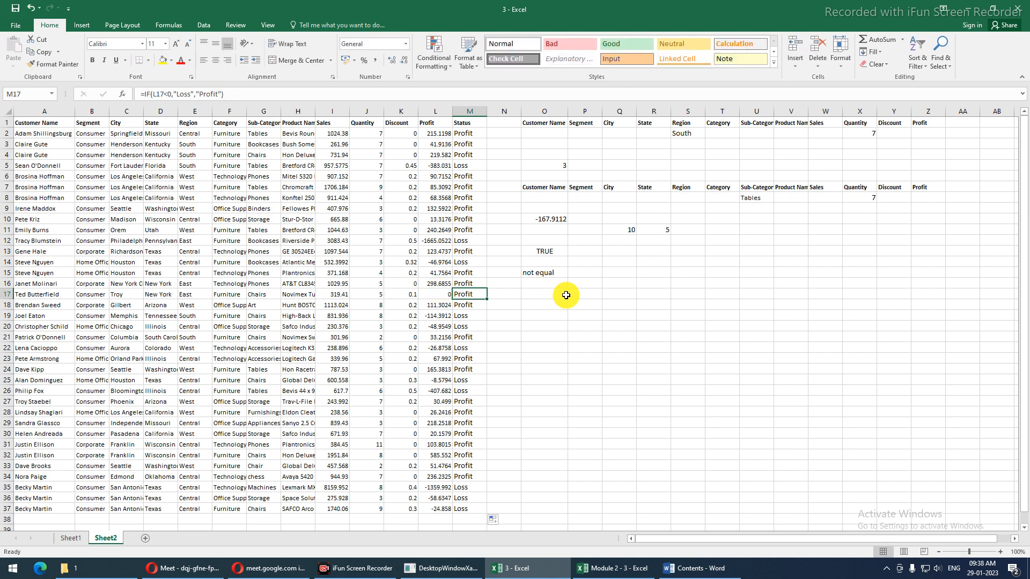
Add the headings Marks in O18 and Stats in P18
{"action": "left_click", "coordinate": [552, 307]}
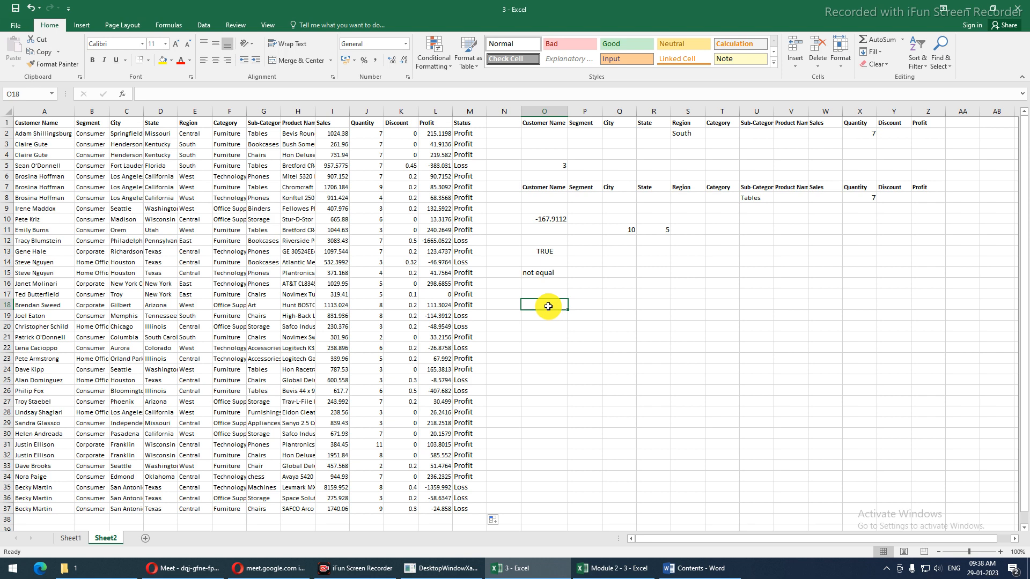
{"action": "type", "text": "Marks"}
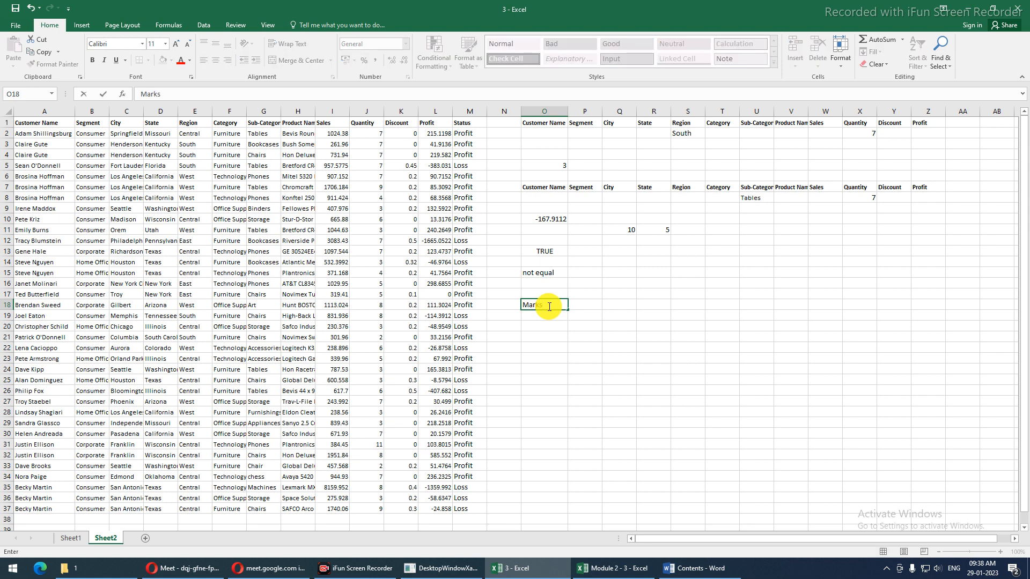
{"action": "key", "text": "Tab"}
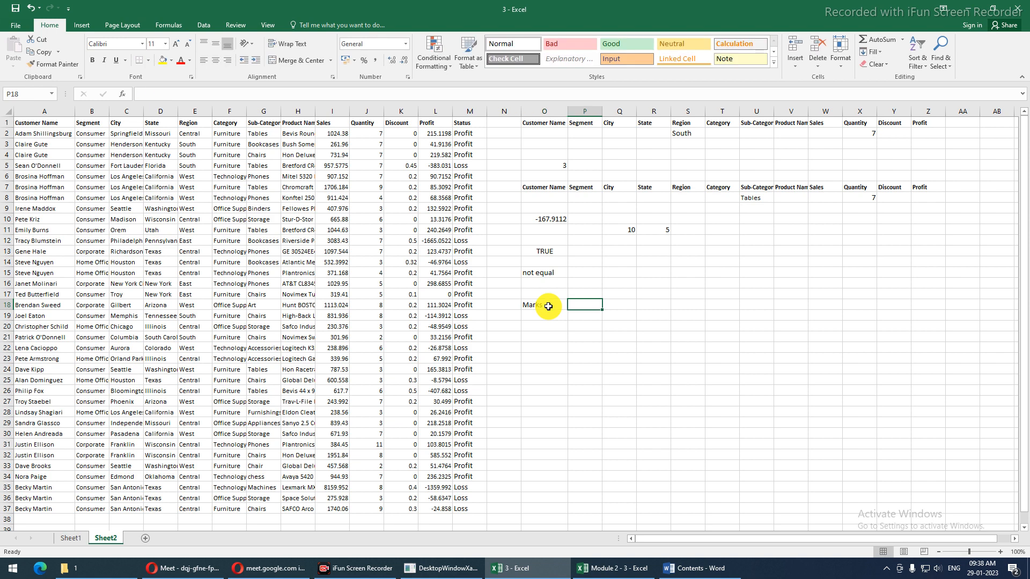
{"action": "type", "text": "Stats"}
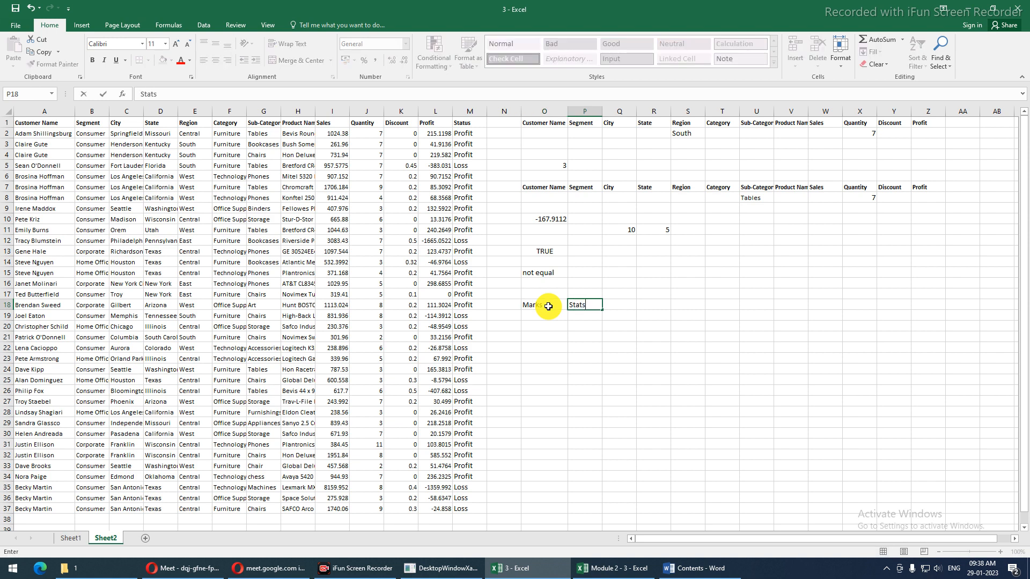
{"action": "key", "text": "Return"}
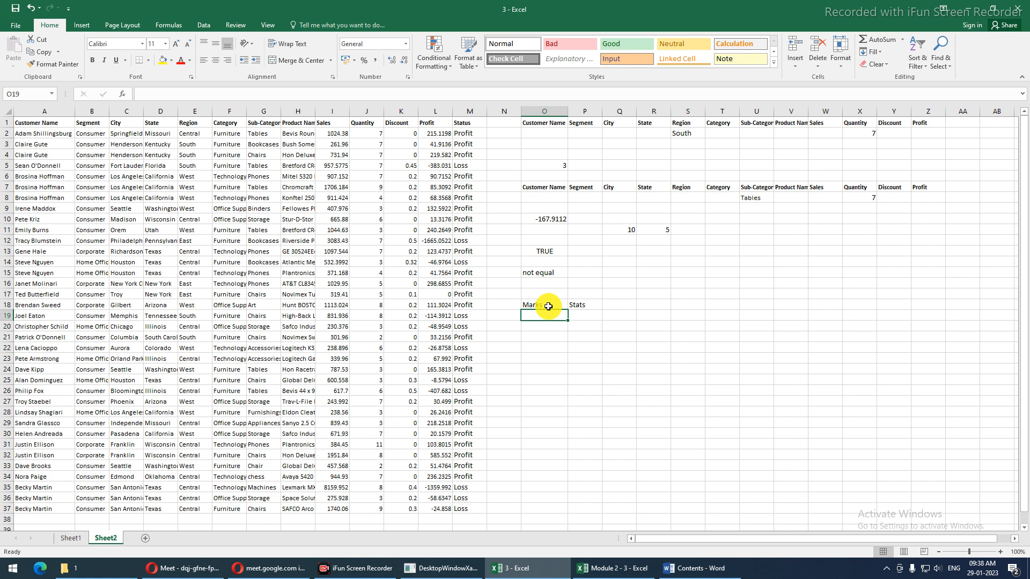
Enter the first grading row: 33 in R18 and <=Fail in S18
{"action": "key", "text": "Right"}
{"action": "key", "text": "Right"}
{"action": "key", "text": "Right"}
{"action": "key", "text": "Right"}
{"action": "key", "text": "Up"}
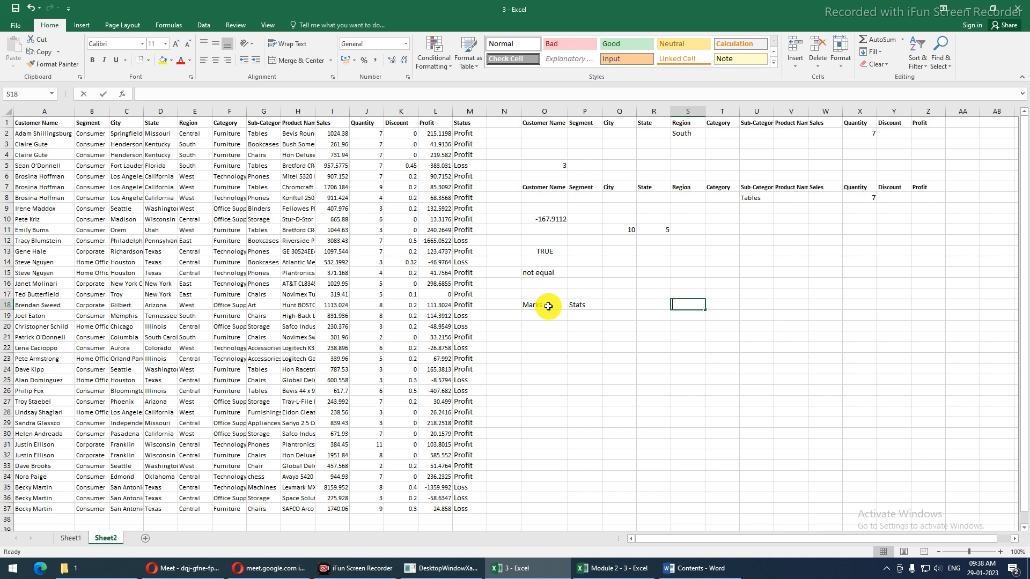
{"action": "type", "text": "<"}
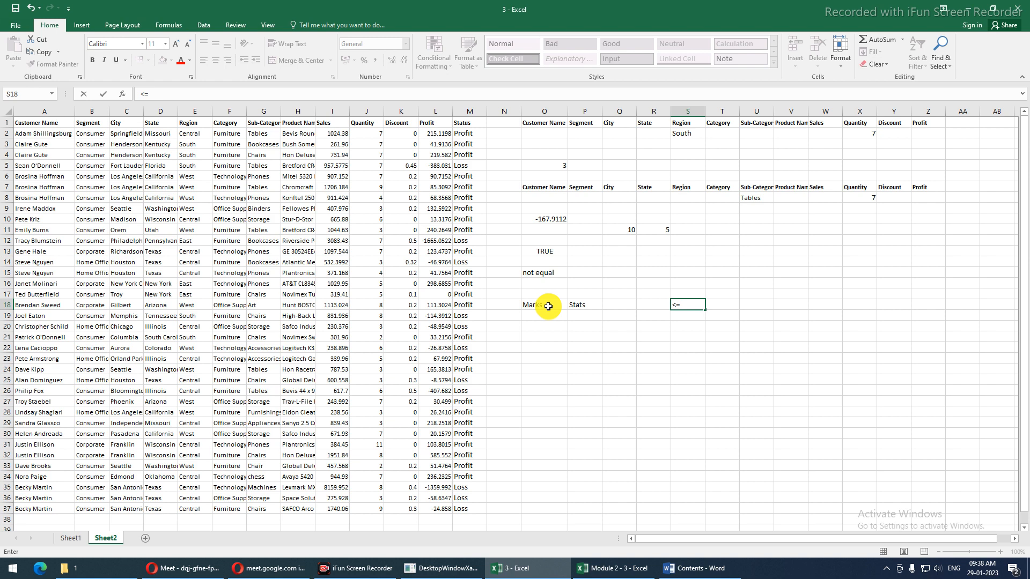
{"action": "type", "text": "=Fail"}
{"action": "key", "text": "Return"}
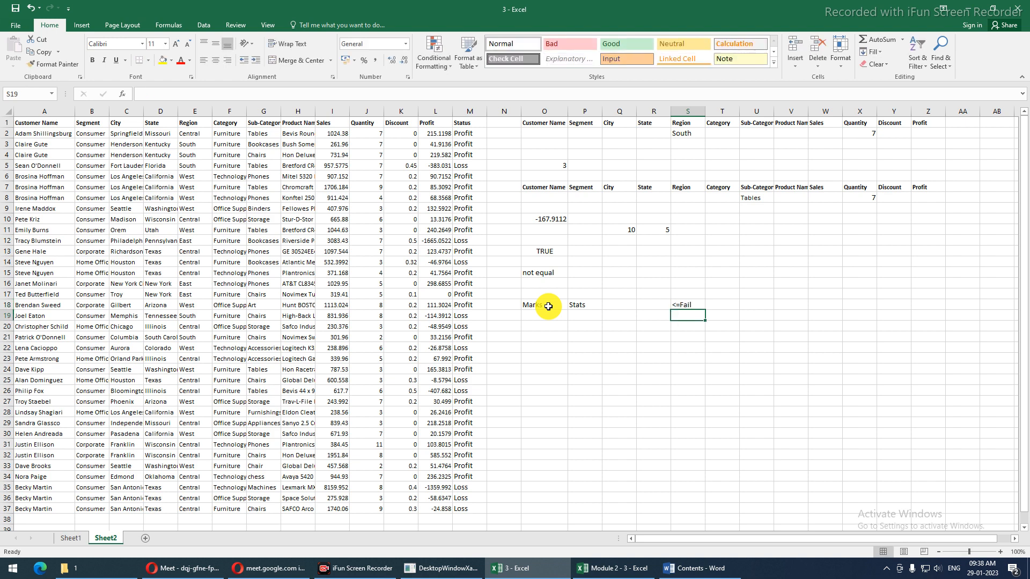
{"action": "key", "text": "Up"}
{"action": "key", "text": "Left"}
{"action": "type", "text": "33"}
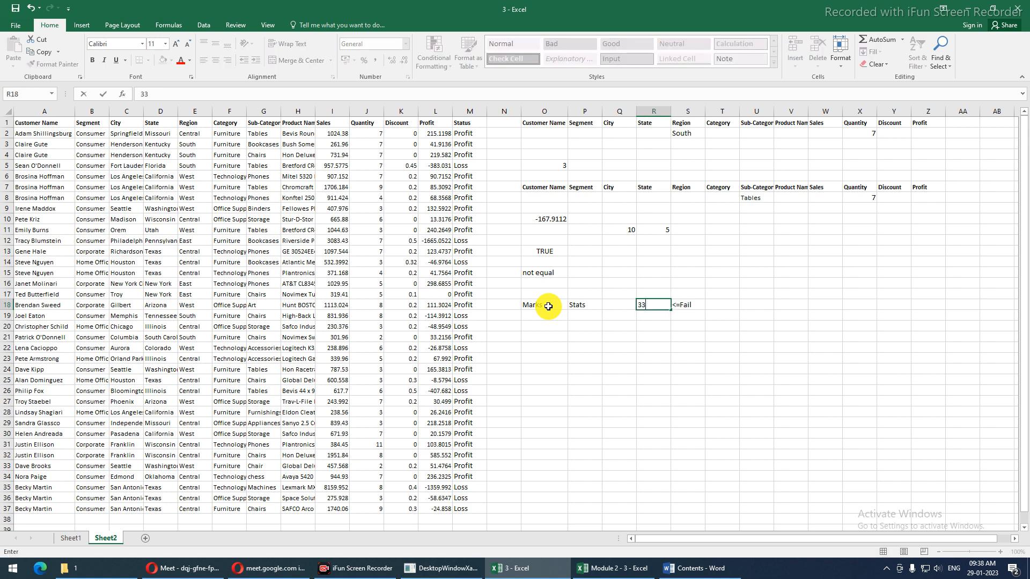
{"action": "key", "text": "Return"}
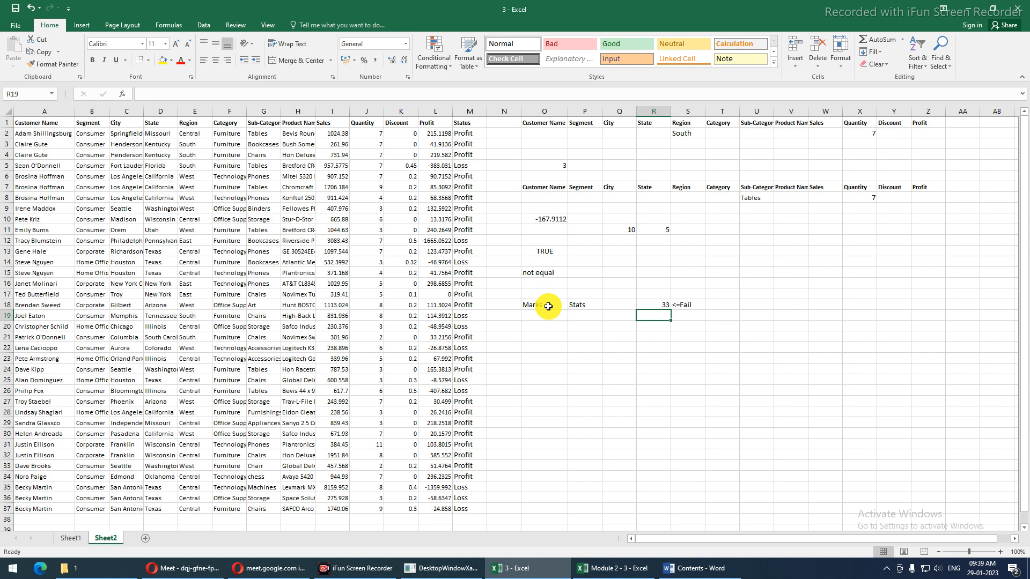
Add the second grading row: >33 - 50 with the label Passed
{"action": "type", "text": "34-"}
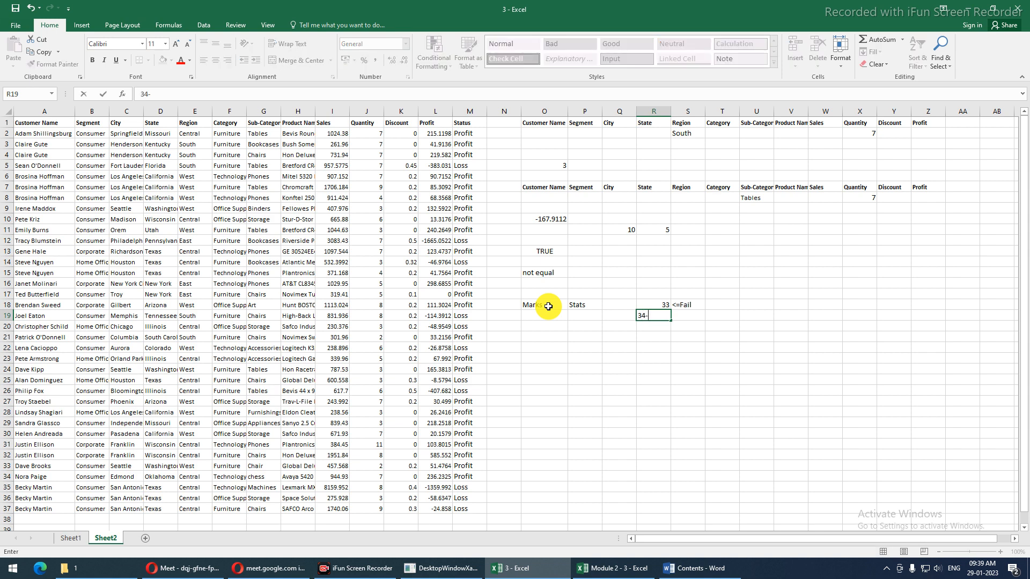
{"action": "key", "text": "BackSpace"}
{"action": "key", "text": "BackSpace"}
{"action": "type", "text": ">33 - 50"}
{"action": "key", "text": "Tab"}
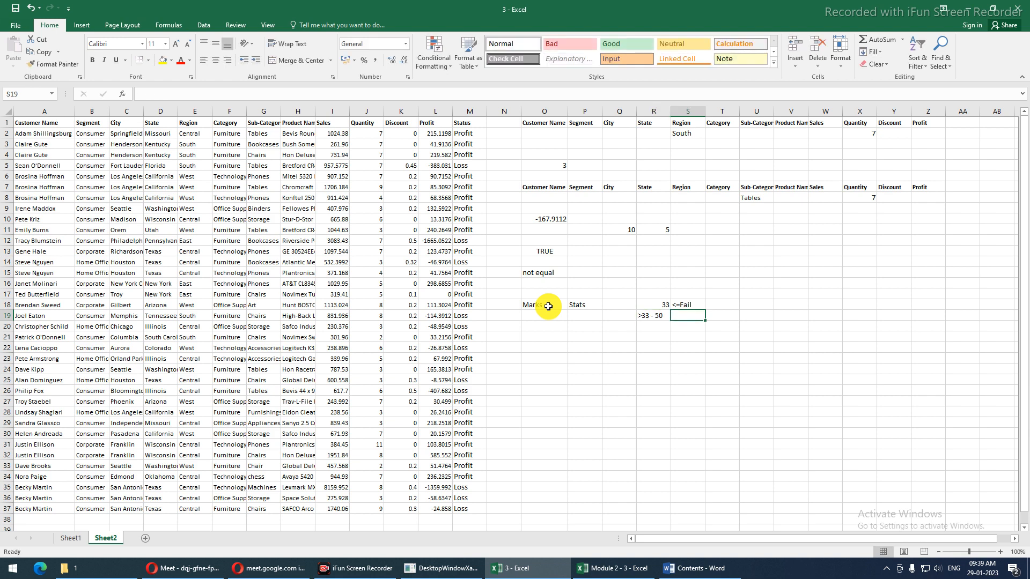
{"action": "type", "text": "Passed"}
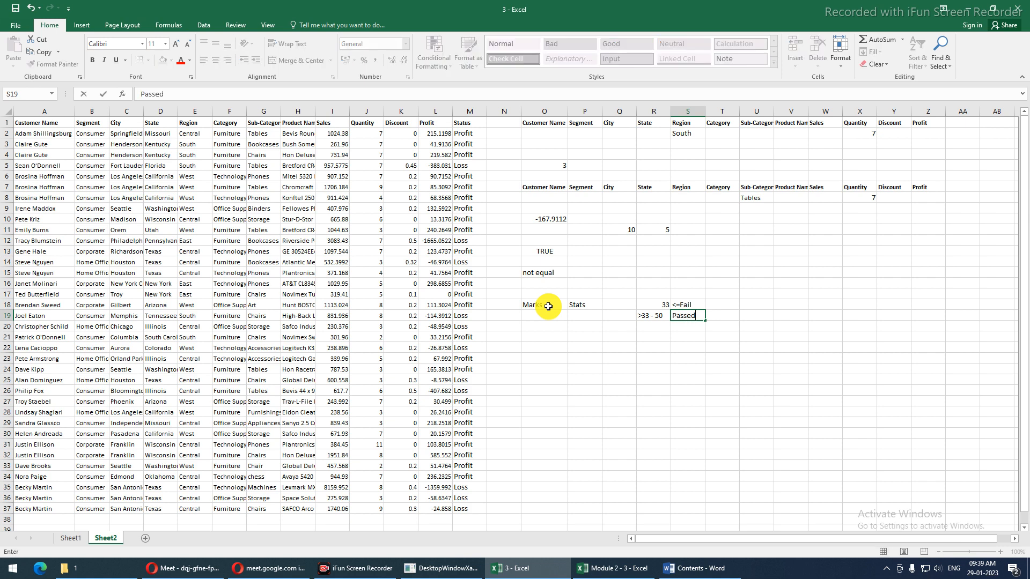
{"action": "key", "text": "Return"}
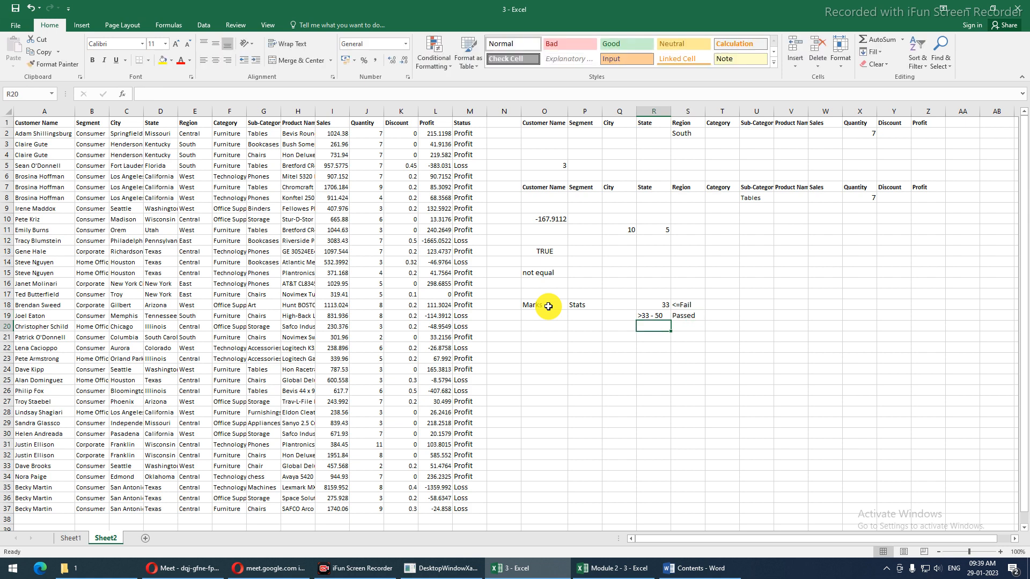
Add the third grading row: >50 with the label Good
{"action": "type", "text": ">50 -100"}
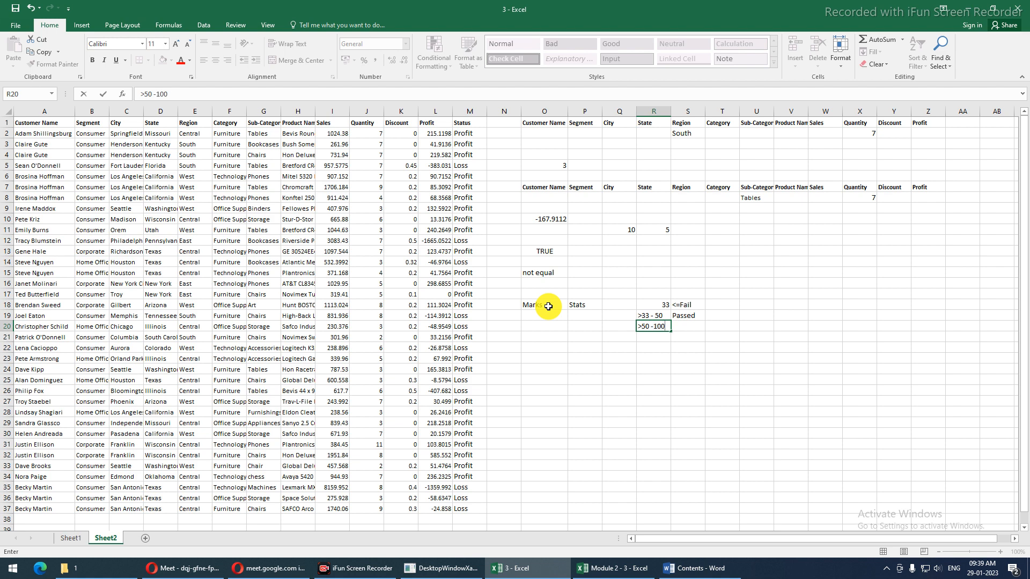
{"action": "key", "text": "BackSpace"}
{"action": "key", "text": "BackSpace"}
{"action": "key", "text": "BackSpace"}
{"action": "key", "text": "BackSpace"}
{"action": "key", "text": "BackSpace"}
{"action": "key", "text": "ctrl+Return"}
{"action": "key", "text": "Right"}
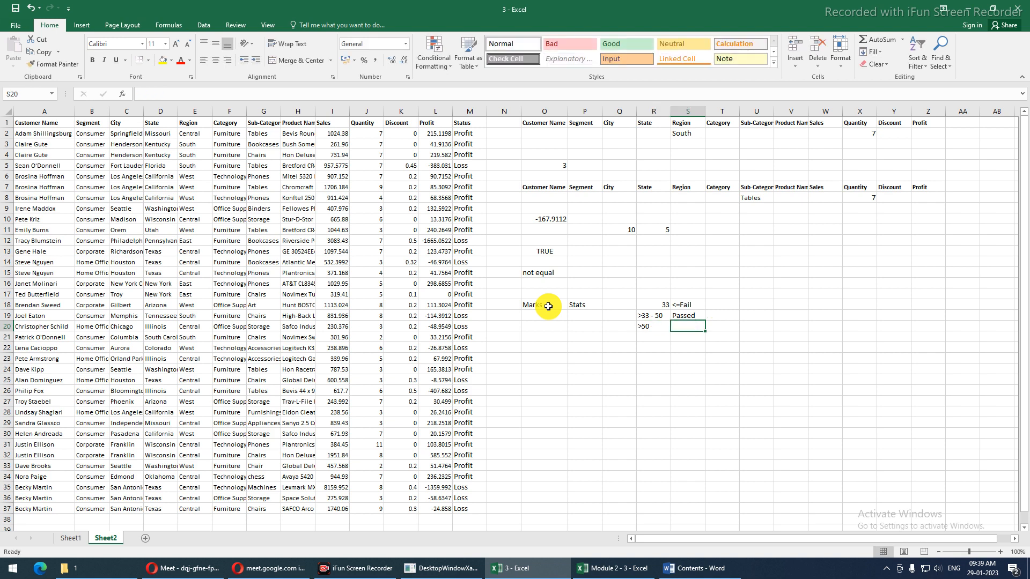
{"action": "type", "text": "Good"}
{"action": "key", "text": "Return"}
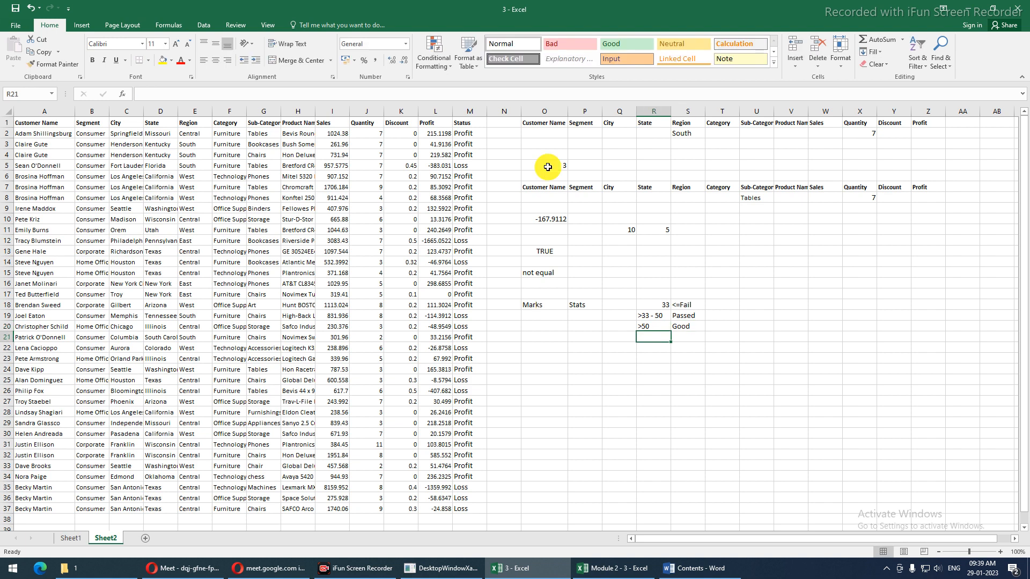
{"action": "left_click", "coordinate": [546, 318]}
Enter =RANDBETWEEN(1,100) in O19, fill it down to O37, and copy the marks
{"action": "type", "text": "=rand"}
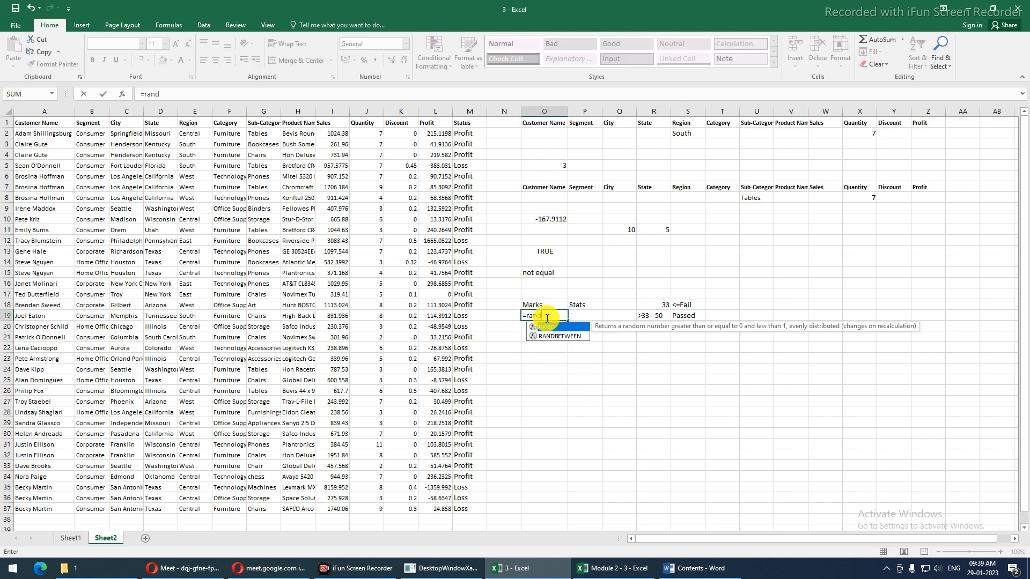
{"action": "key", "text": "Down"}
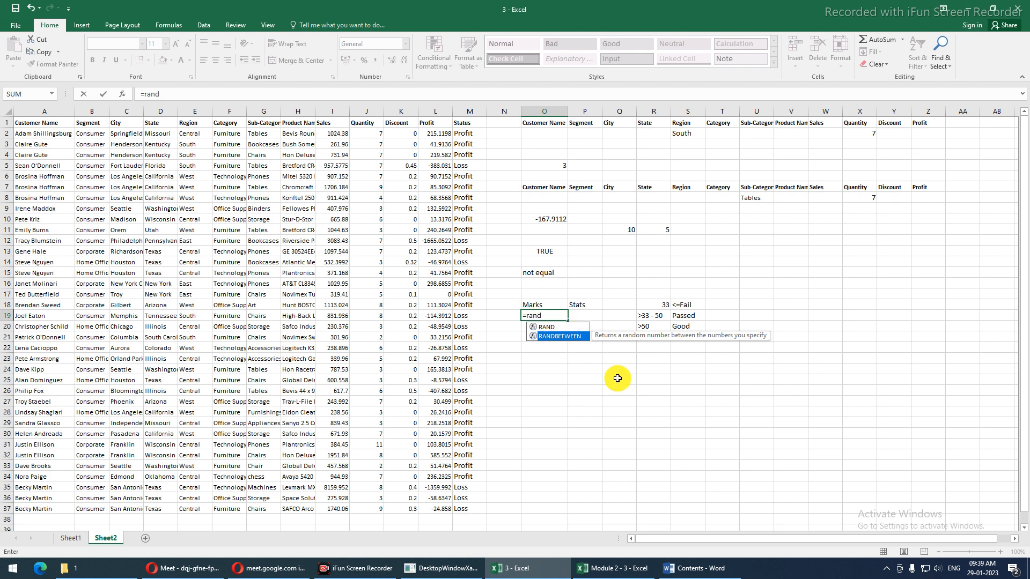
{"action": "key", "text": "Tab"}
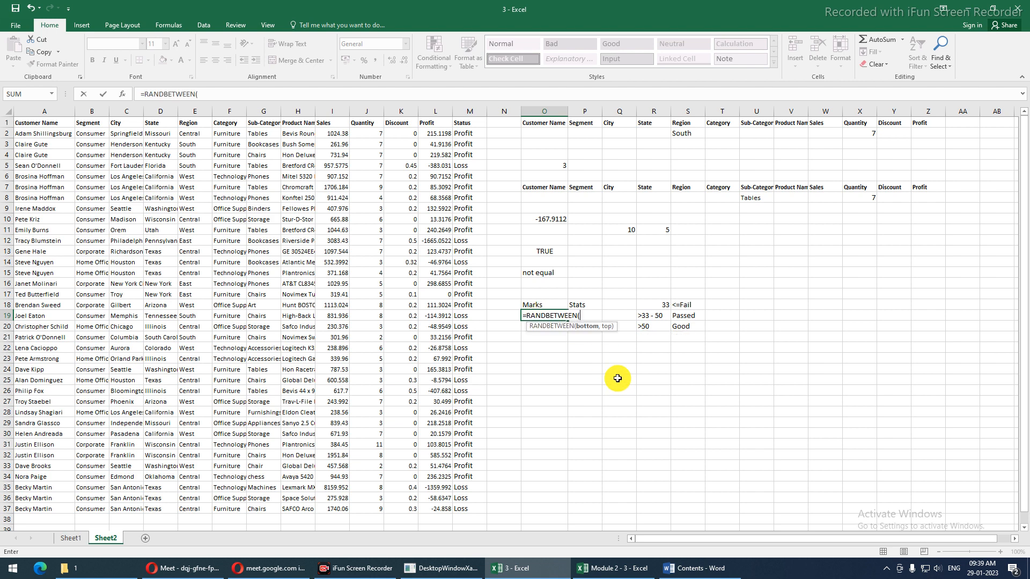
{"action": "type", "text": "1,"}
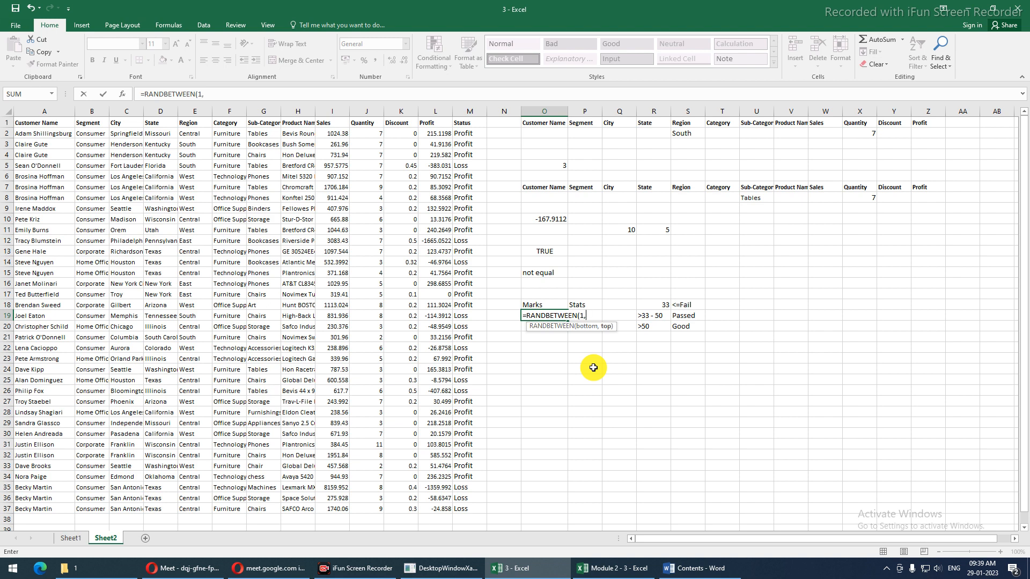
{"action": "type", "text": "100"}
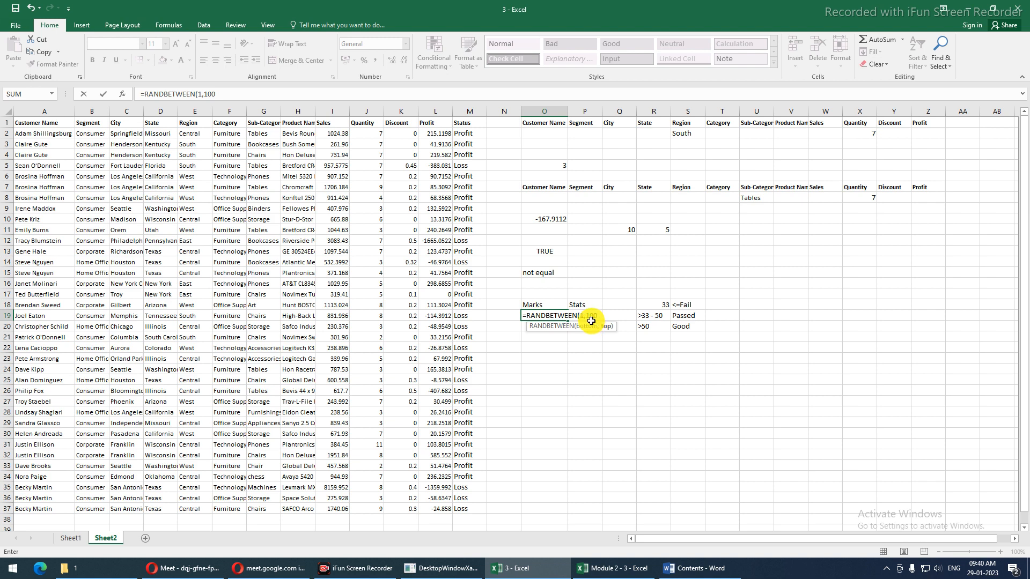
{"action": "key", "text": "Return"}
{"action": "key", "text": "Up"}
{"action": "left_click_drag", "start_coordinate": [566, 320], "coordinate": [569, 508]}
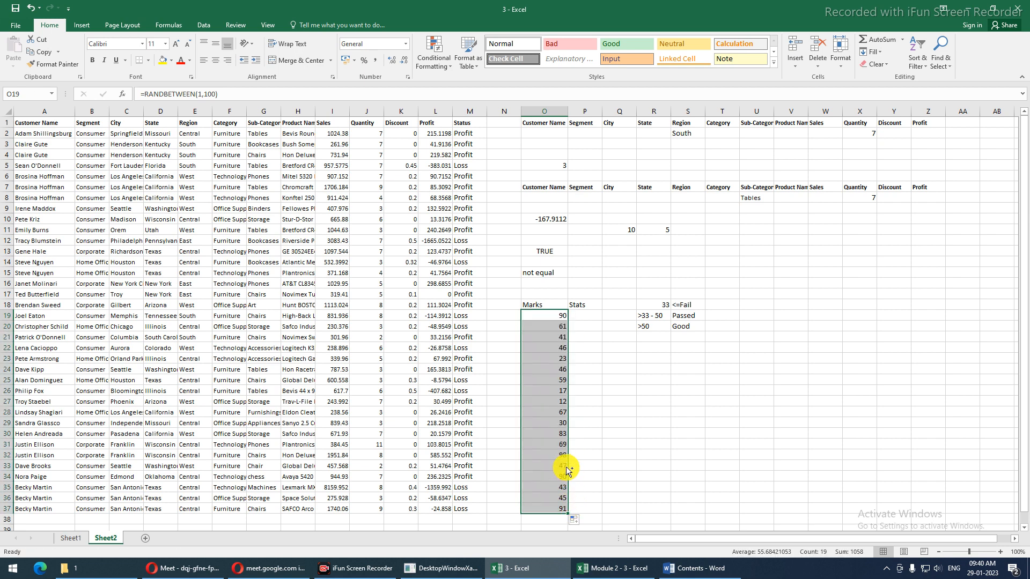
{"action": "key", "text": "ctrl+c"}
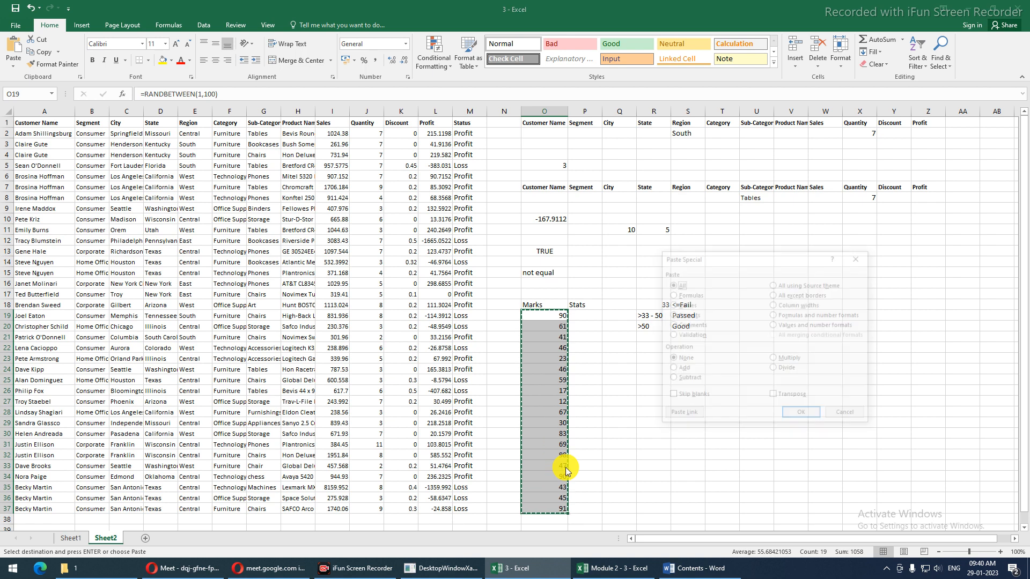
Paste the copied marks back over O19:O37 as plain values
{"action": "key", "text": "ctrl+alt+v"}
{"action": "key", "text": "v"}
{"action": "key", "text": "Return"}
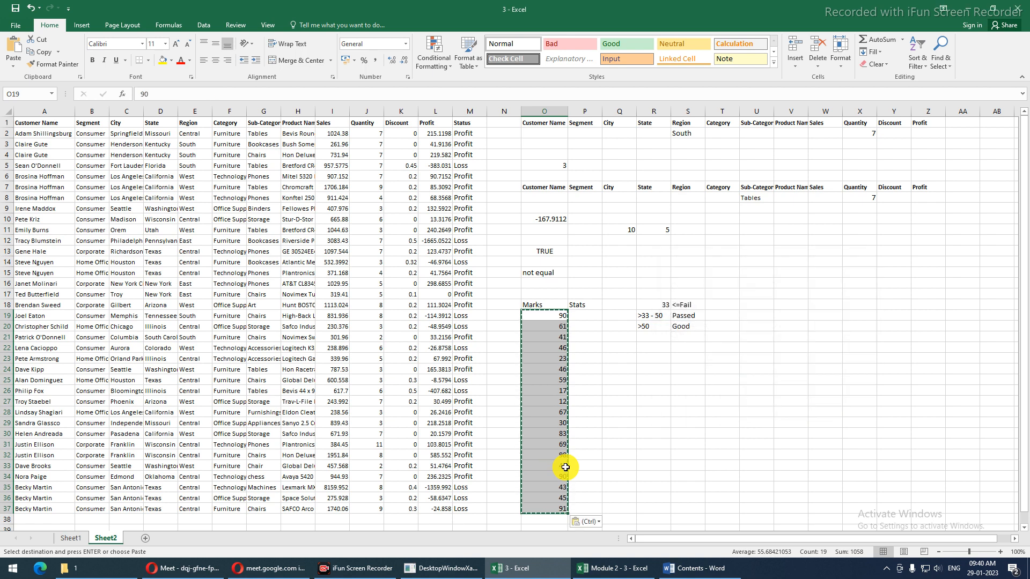
{"action": "left_click", "coordinate": [602, 330]}
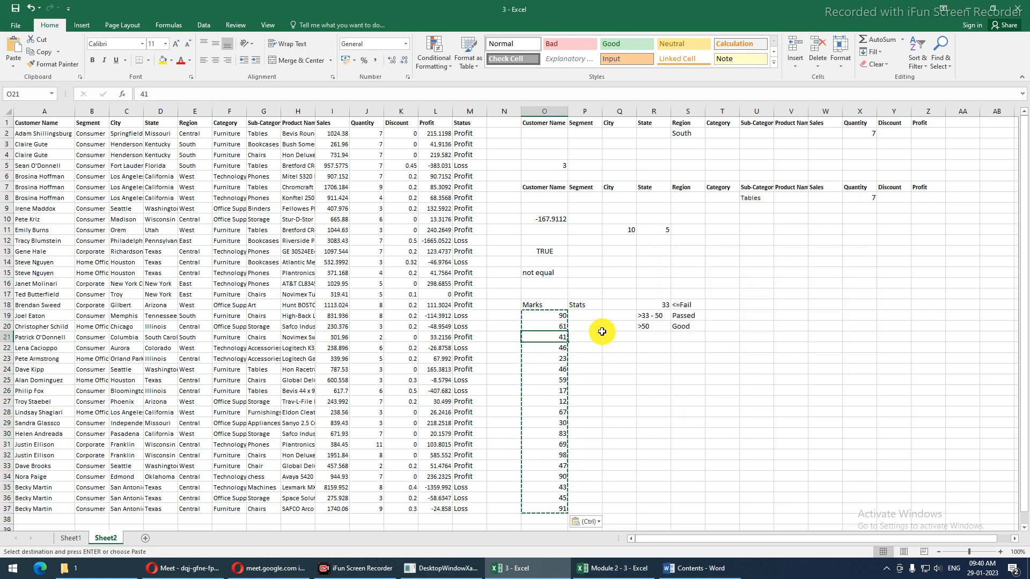
{"action": "key", "text": "Escape"}
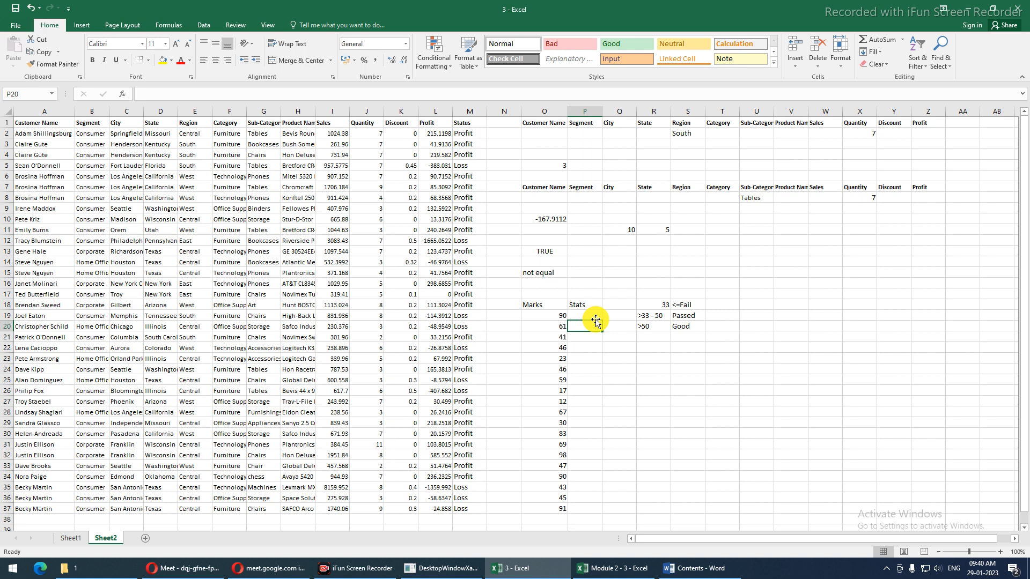
Select the Marks values and then the R18:S20 grading criteria block
{"action": "left_click", "coordinate": [591, 314]}
{"action": "left_click_drag", "start_coordinate": [549, 317], "coordinate": [540, 504]}
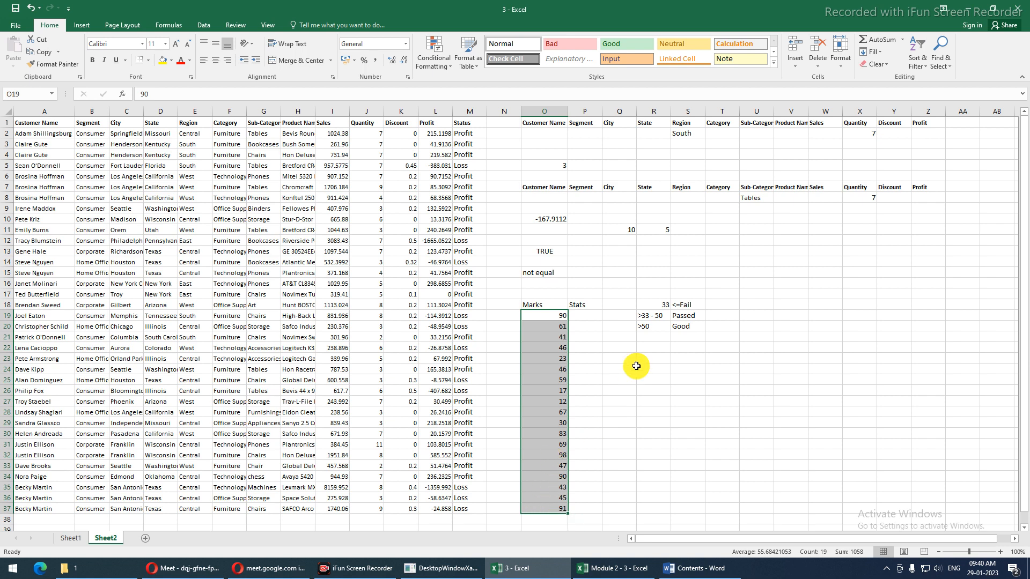
{"action": "left_click_drag", "start_coordinate": [648, 305], "coordinate": [687, 327]}
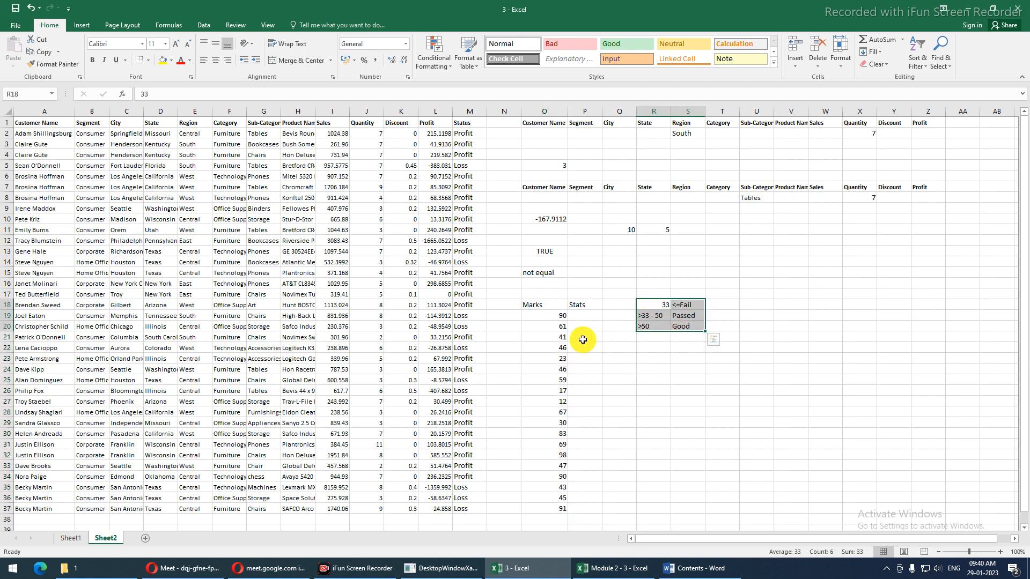
{"action": "left_click", "coordinate": [574, 317]}
{"action": "type", "text": "=if"}
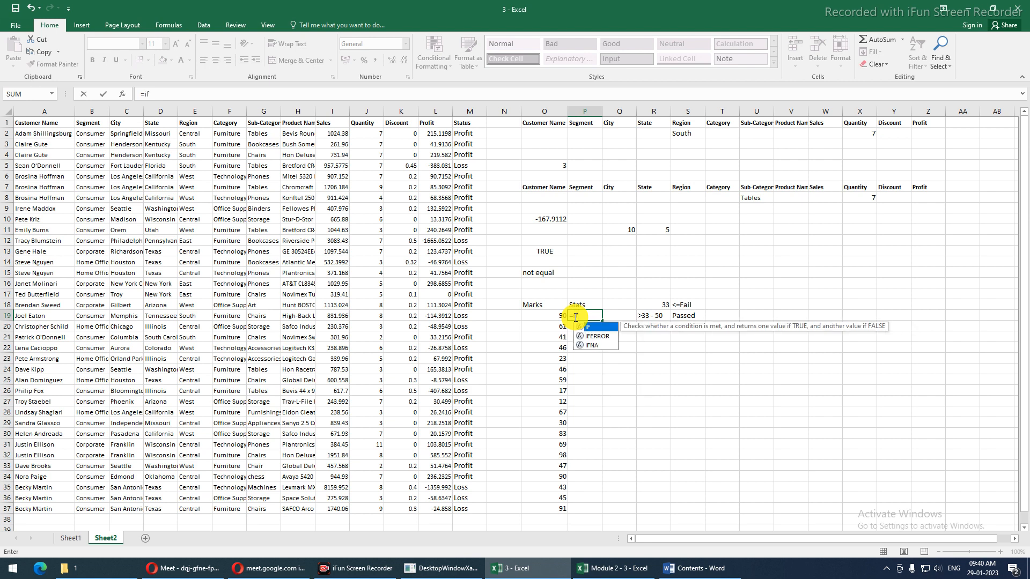
{"action": "key", "text": "Tab"}
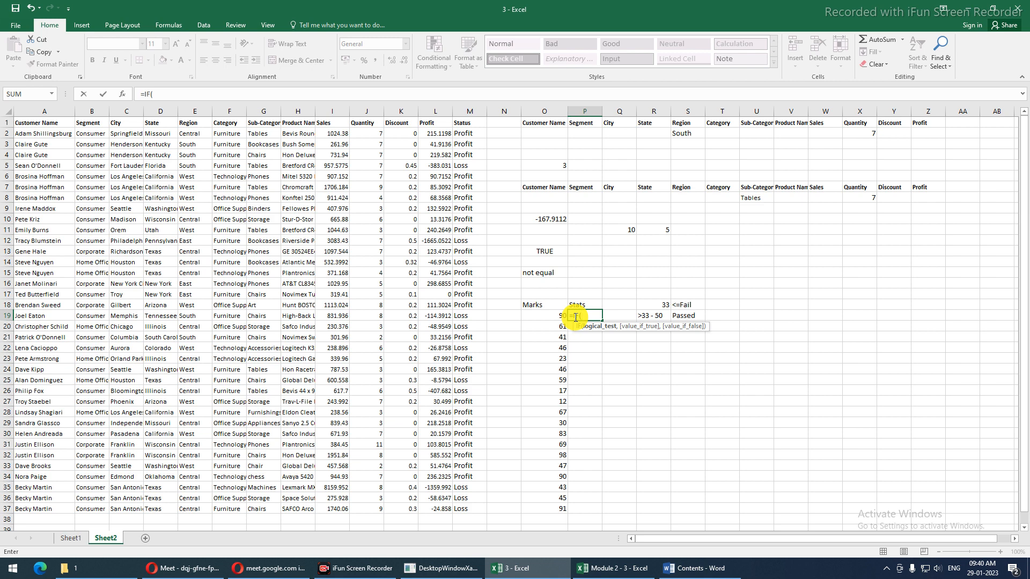
{"action": "left_click", "coordinate": [539, 317]}
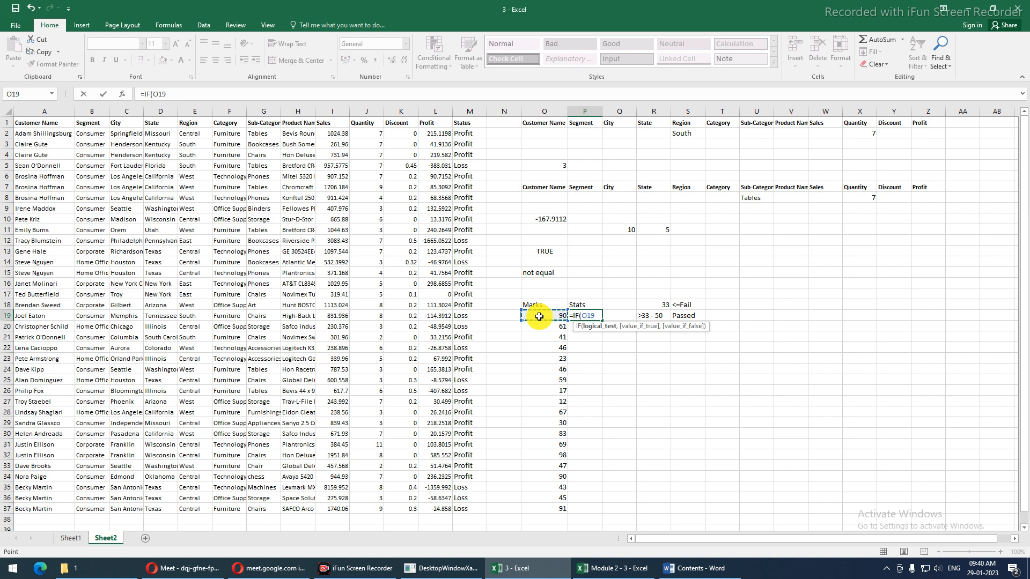
{"action": "key", "text": "Escape"}
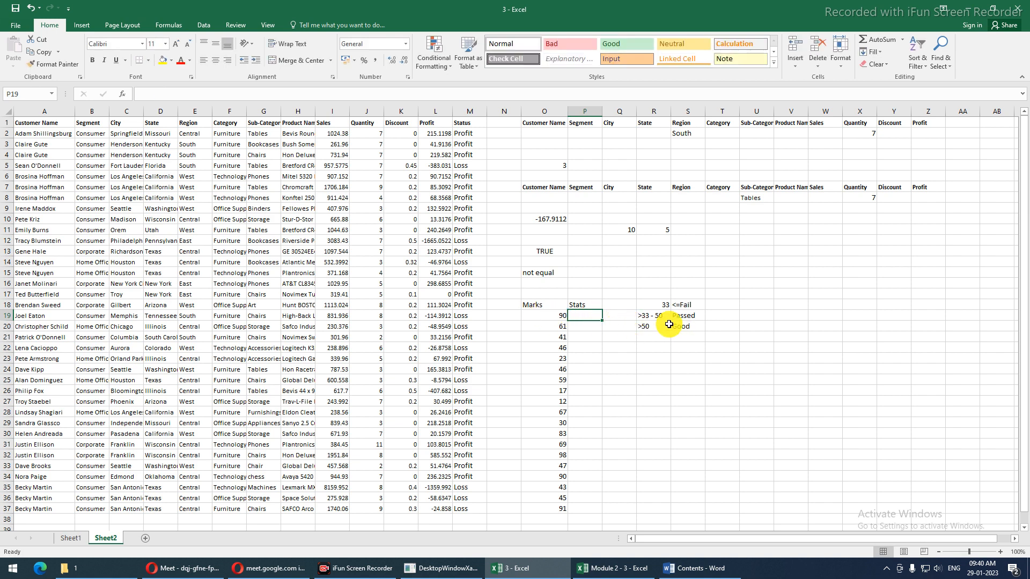
{"action": "left_click", "coordinate": [752, 317]}
{"action": "type", "text": "33.5"}
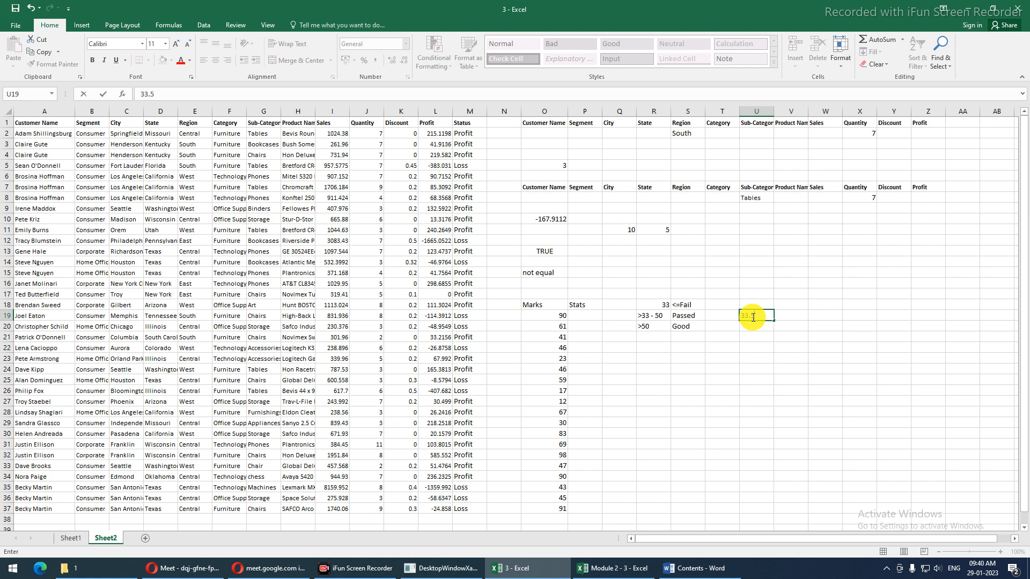
{"action": "key", "text": "Return"}
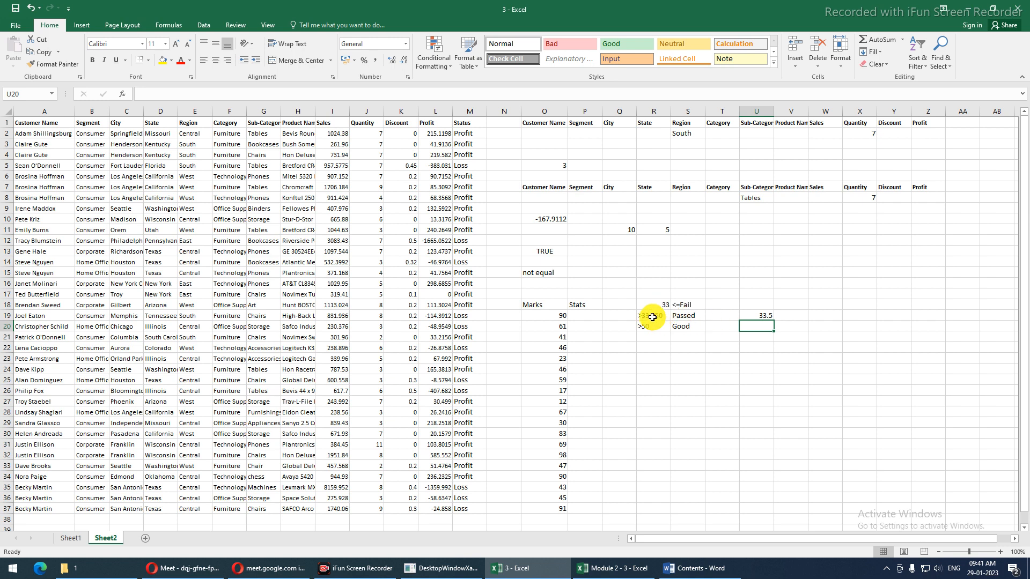
{"action": "left_click_drag", "start_coordinate": [651, 305], "coordinate": [651, 313]}
{"action": "left_click", "coordinate": [758, 316]}
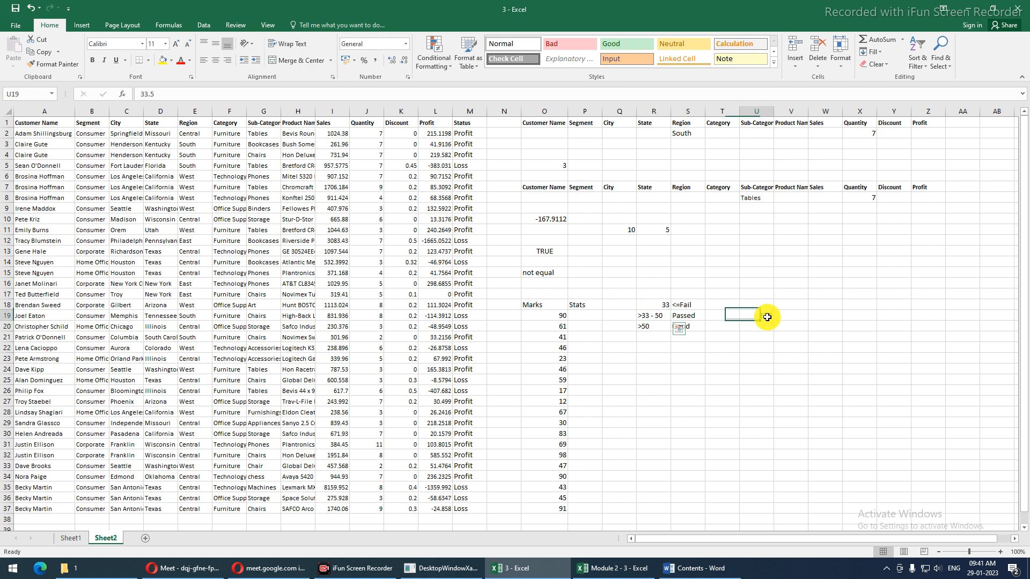
{"action": "key", "text": "Delete"}
{"action": "key", "text": "ctrl+z"}
{"action": "left_click", "coordinate": [582, 316]}
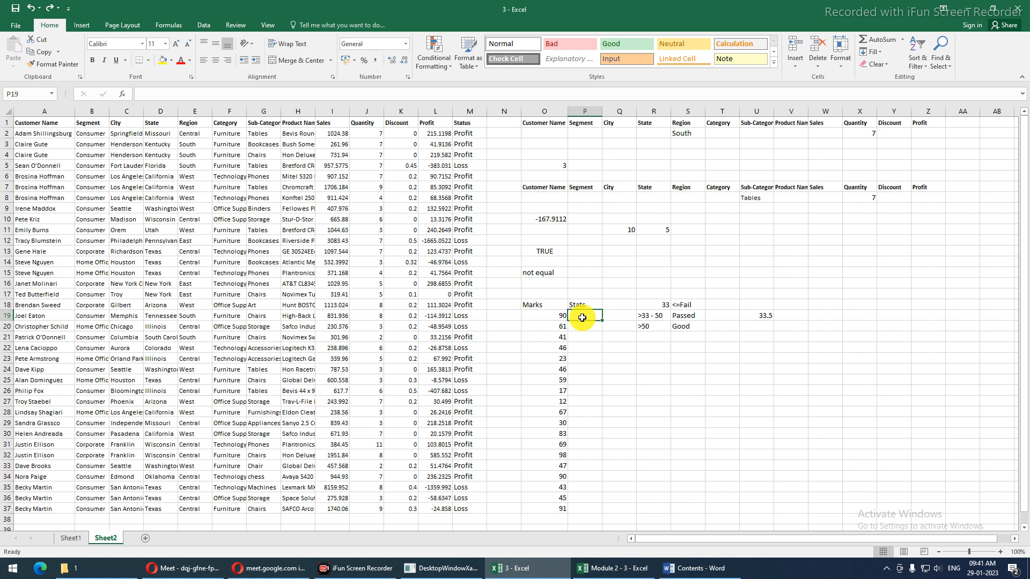
{"action": "type", "text": "=IF("}
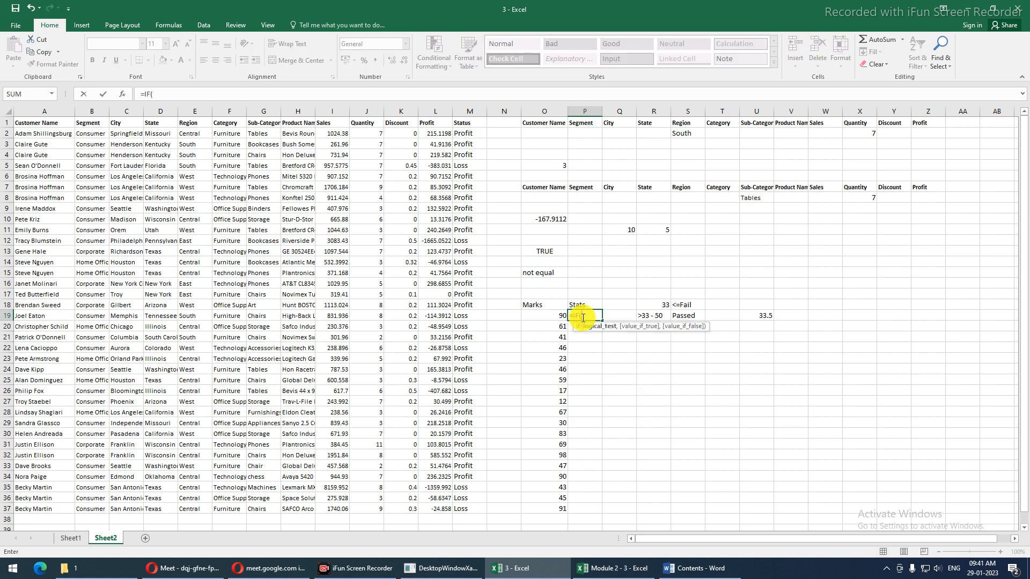
{"action": "left_click", "coordinate": [551, 318]}
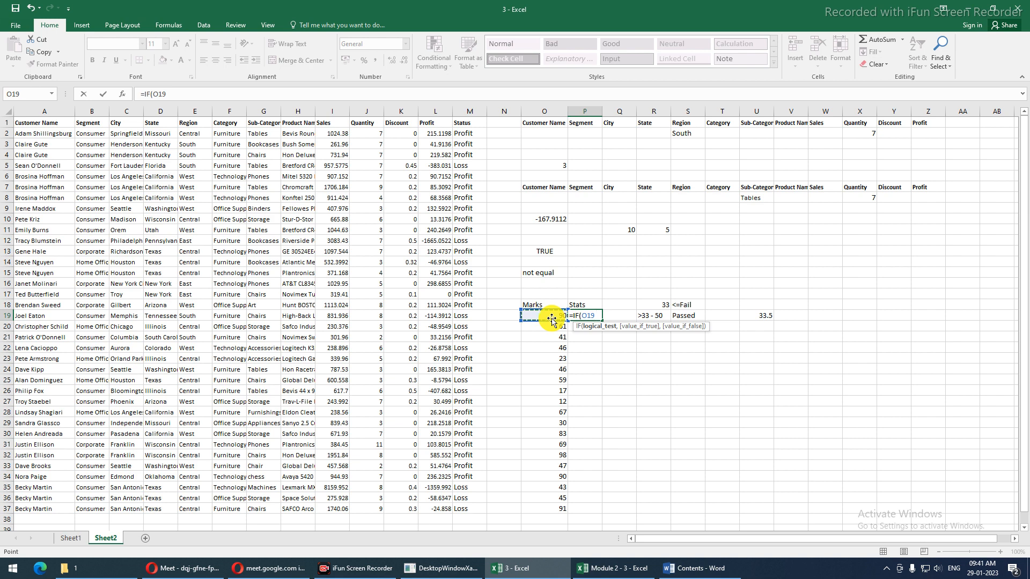
{"action": "type", "text": "<"}
{"action": "type", "text": ","}
{"action": "key", "text": "BackSpace"}
{"action": "type", "text": "<=33,"}
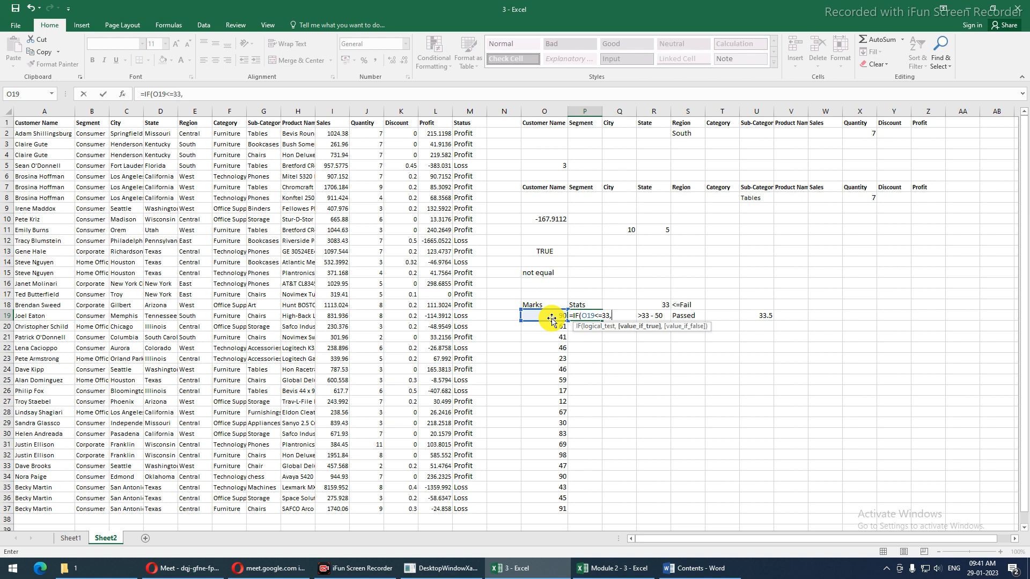
{"action": "type", "text": "\"FAILED\","}
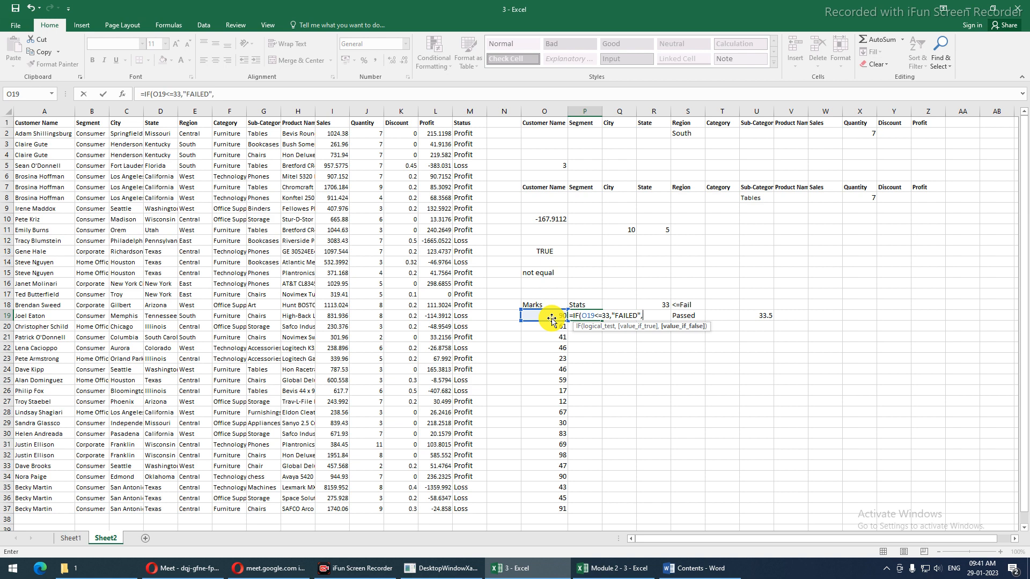
{"action": "left_click", "coordinate": [583, 316]}
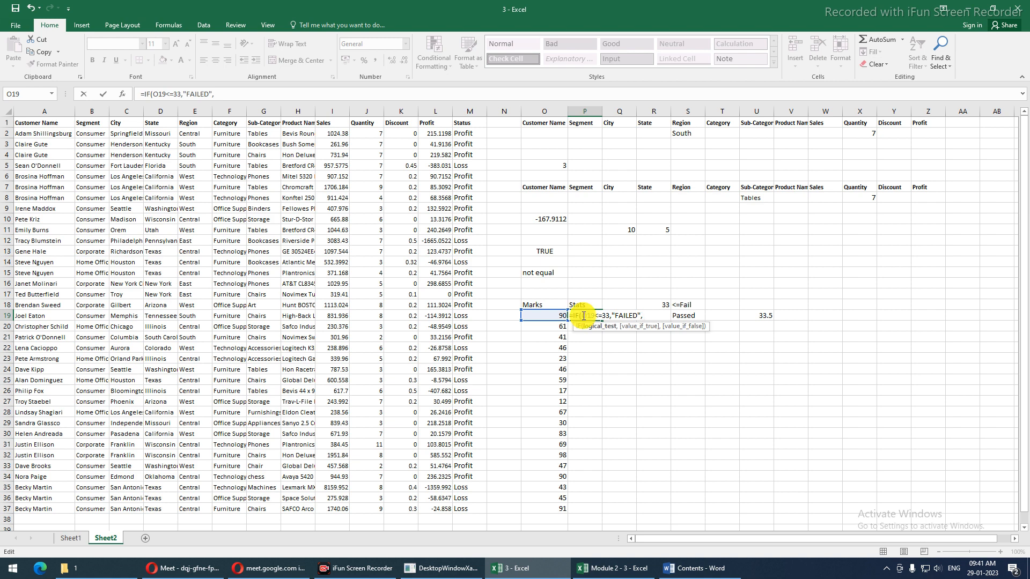
{"action": "left_click", "coordinate": [649, 316]}
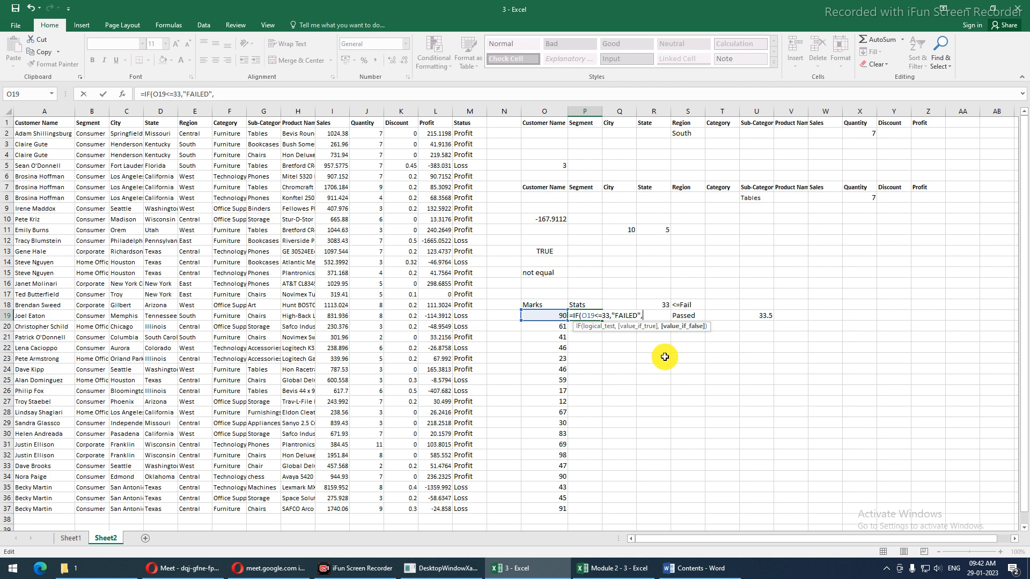
{"action": "key", "text": "Escape"}
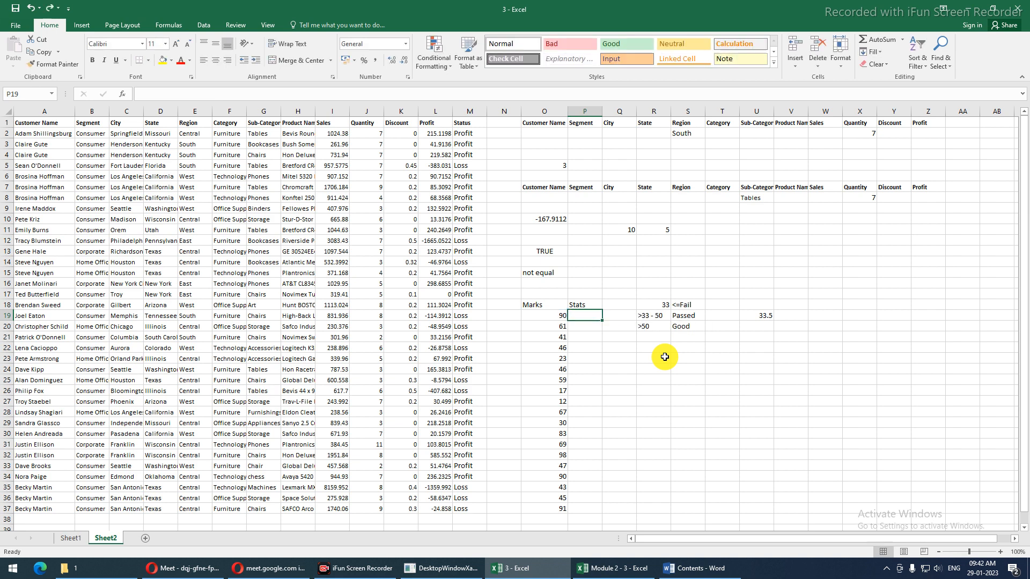
Move the grading criteria block so it starts at U11
{"action": "left_click_drag", "start_coordinate": [649, 305], "coordinate": [768, 326]}
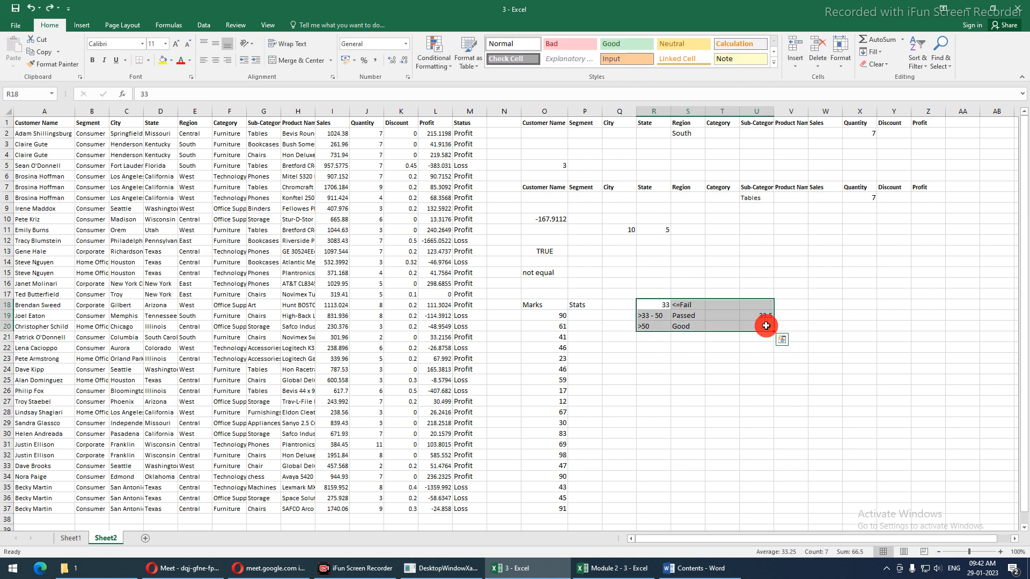
{"action": "key", "text": "ctrl+c"}
{"action": "left_click", "coordinate": [771, 230]}
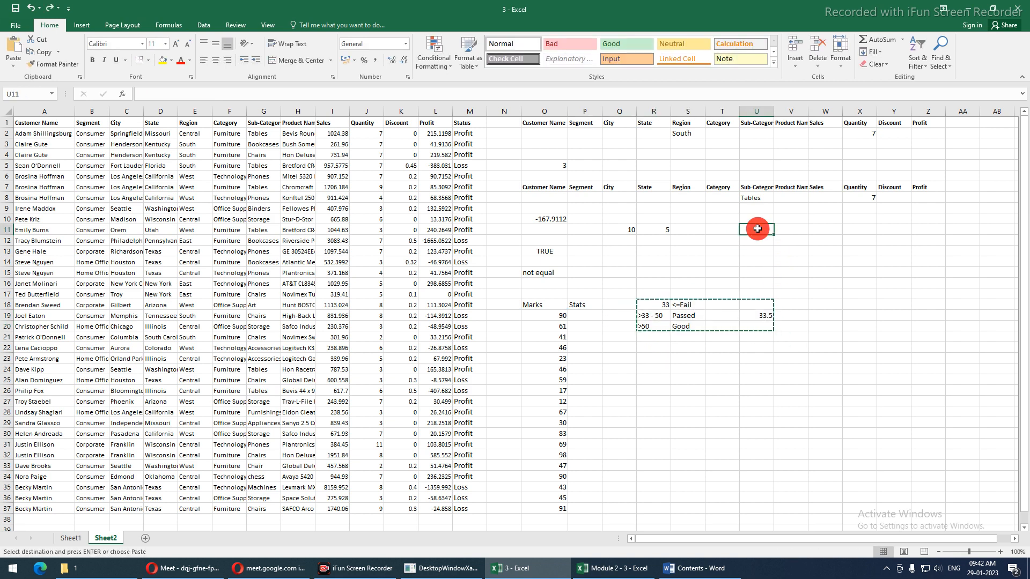
{"action": "key", "text": "ctrl+v"}
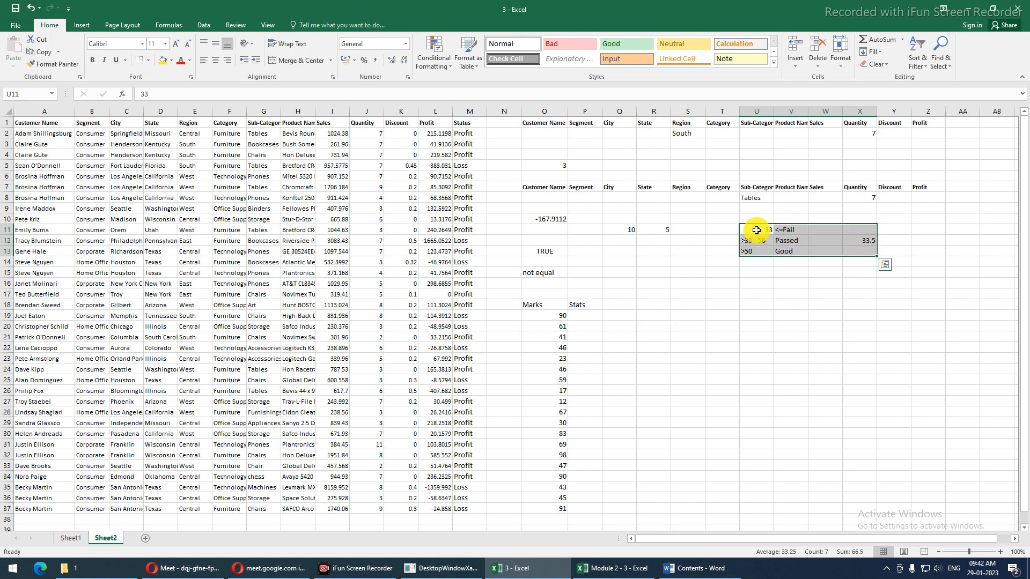
Grade marks with =IF(O19<=33,"FAILED",IF(O19<50,"PASSED","GOOD")) in P19, filled down the Stats column
{"action": "left_click", "coordinate": [587, 315]}
{"action": "type", "text": "=IF("}
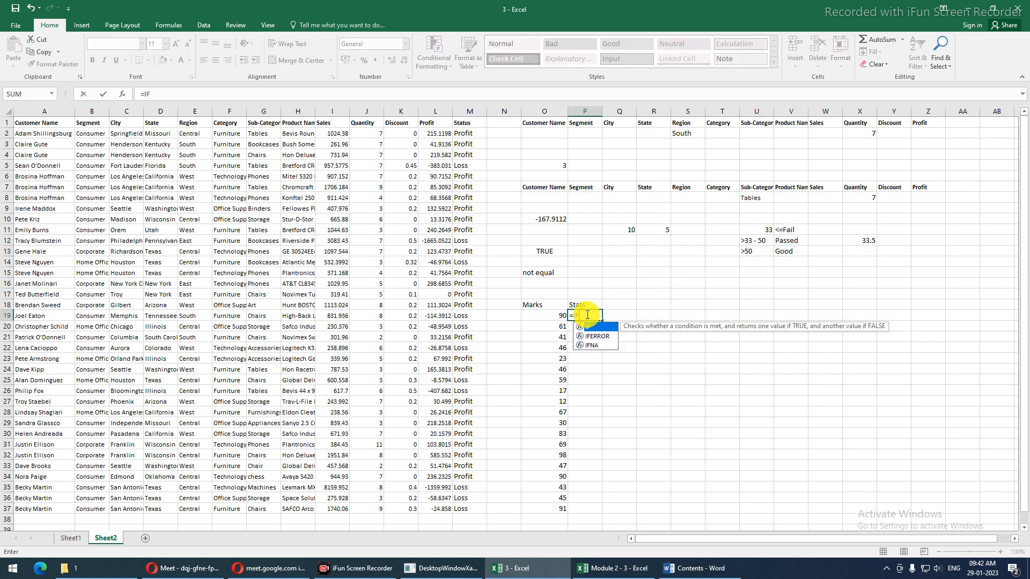
{"action": "left_click", "coordinate": [556, 315]}
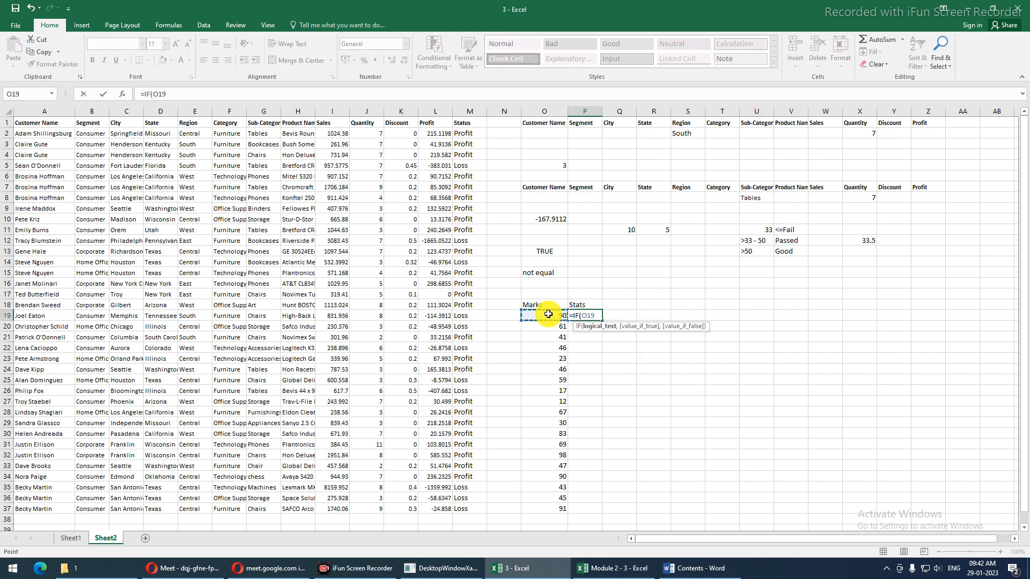
{"action": "type", "text": "<=33,\""}
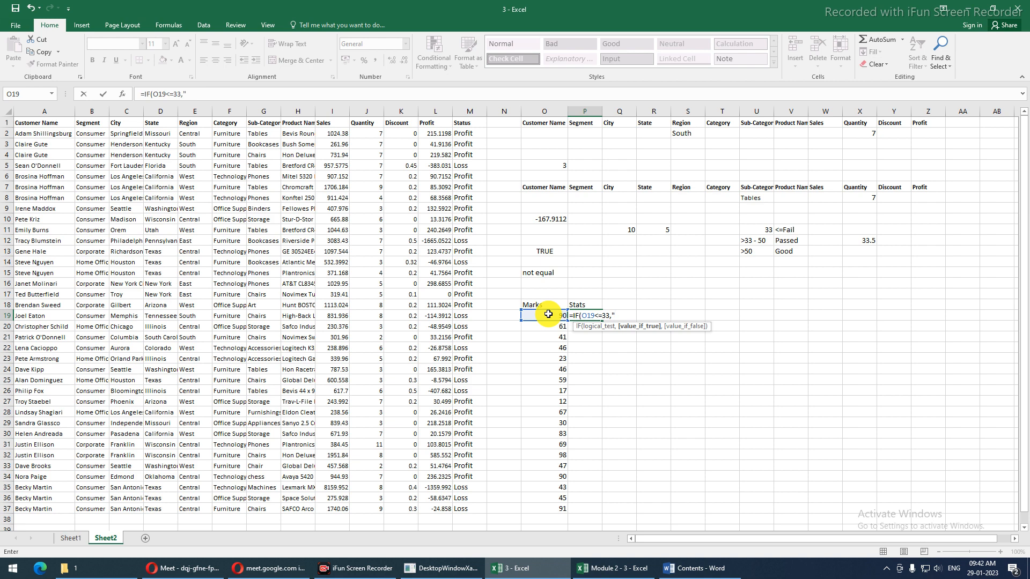
{"action": "type", "text": "FAILED\","}
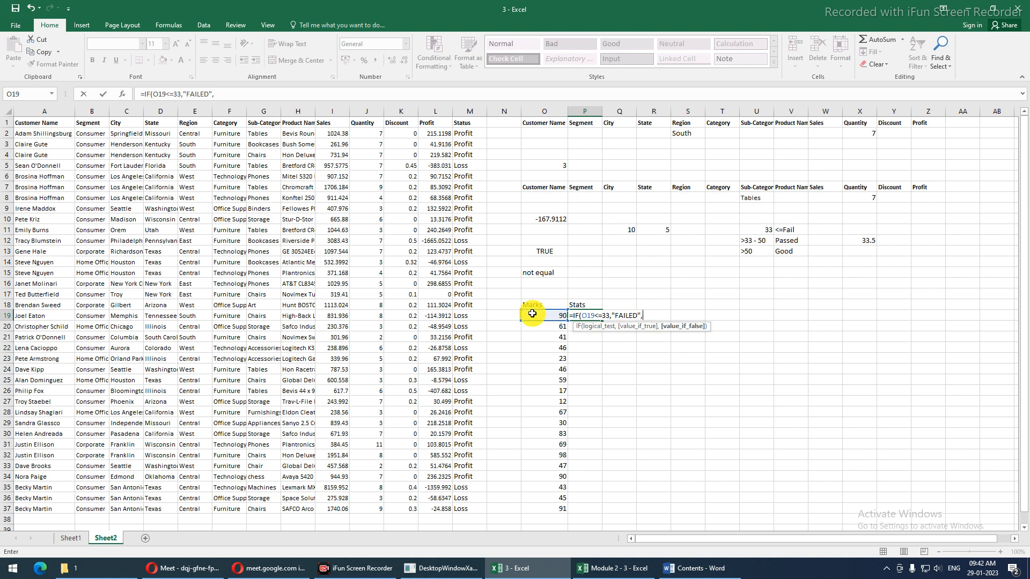
{"action": "type", "text": "IF("}
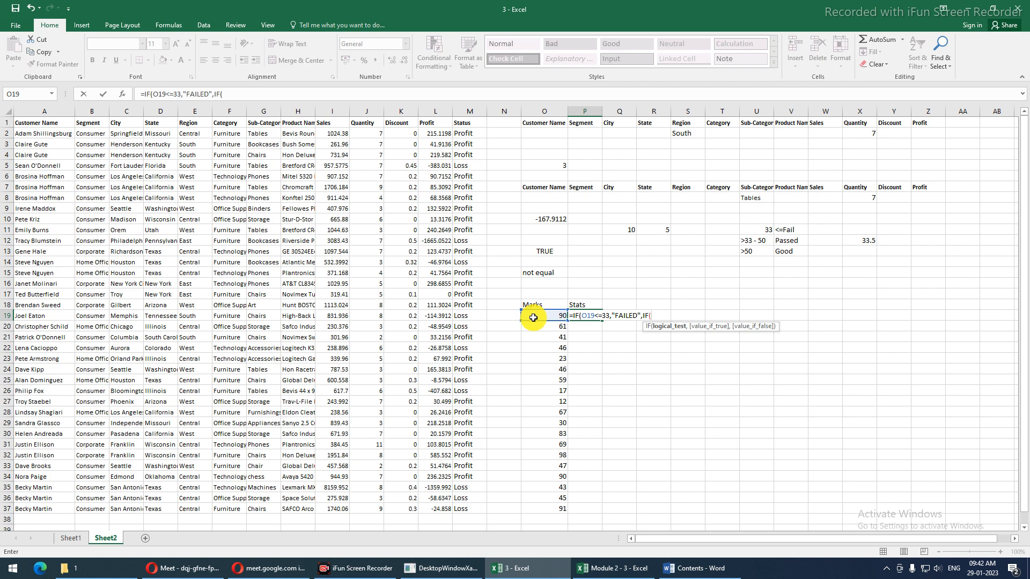
{"action": "left_click", "coordinate": [535, 317]}
{"action": "type", "text": "<50"}
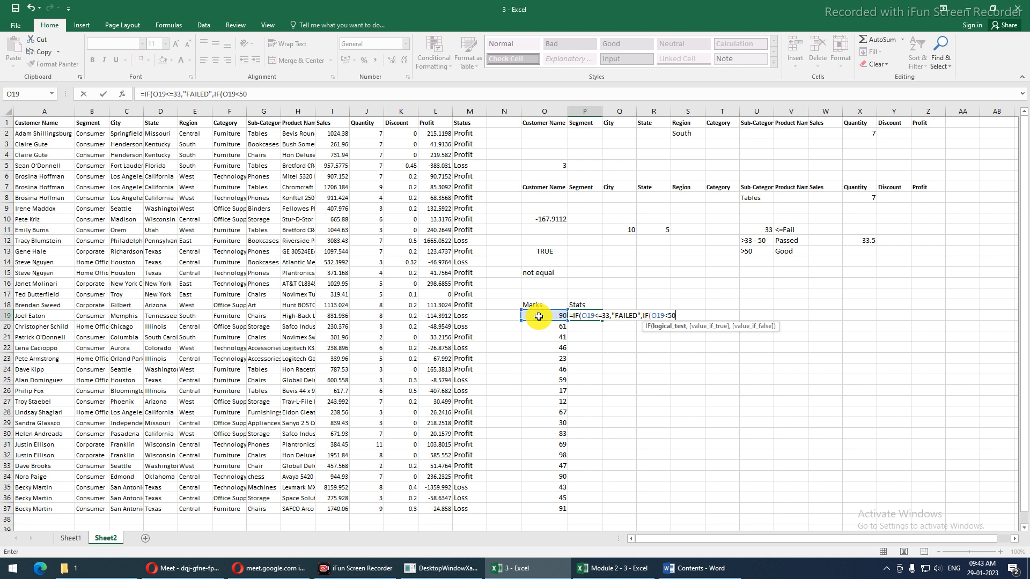
{"action": "type", "text": ",\"PASSED"}
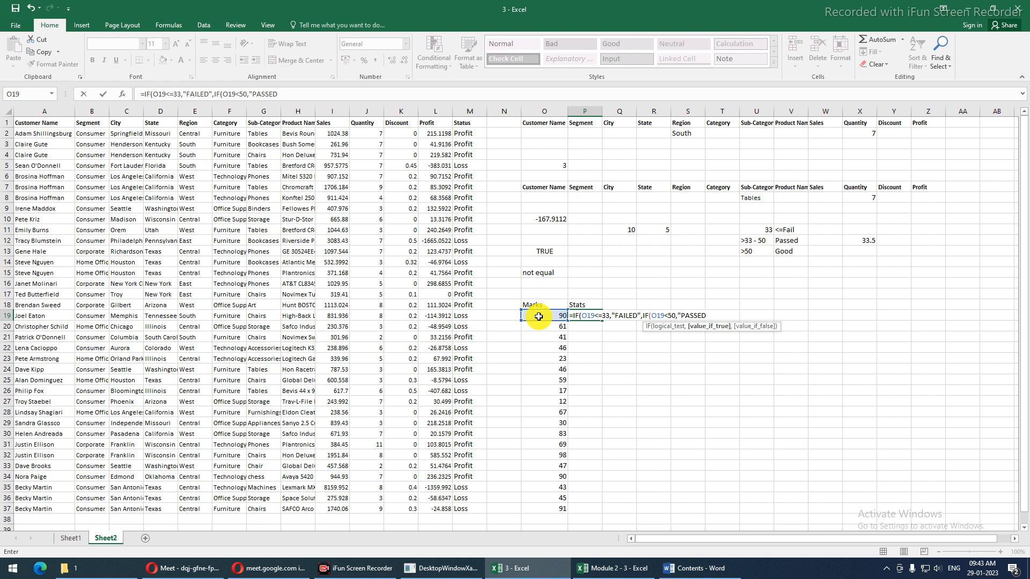
{"action": "type", "text": "\",\"GOOD\""}
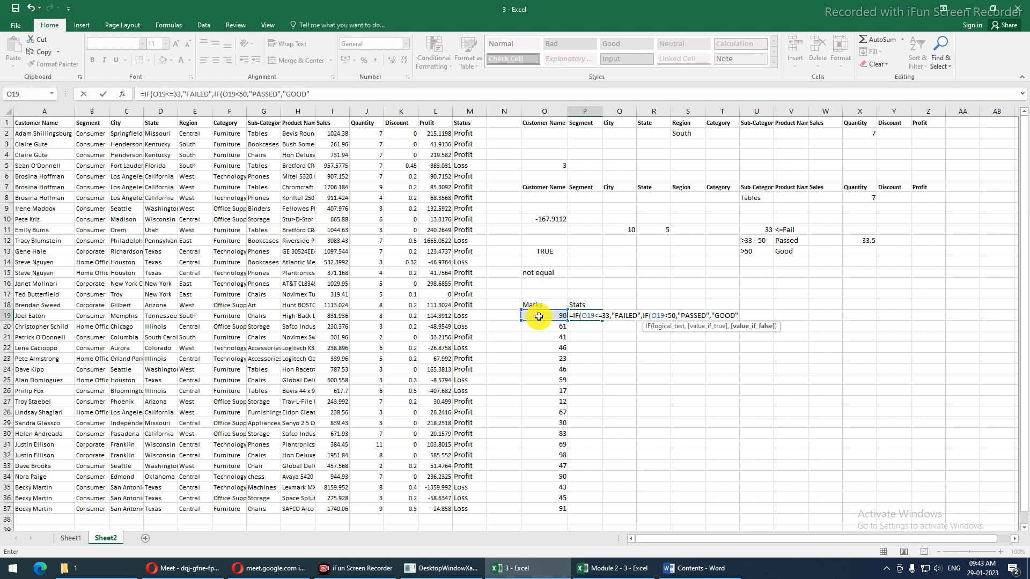
{"action": "key", "text": "Return"}
{"action": "key", "text": "Return"}
{"action": "key", "text": "Up"}
{"action": "double_click", "coordinate": [602, 320]}
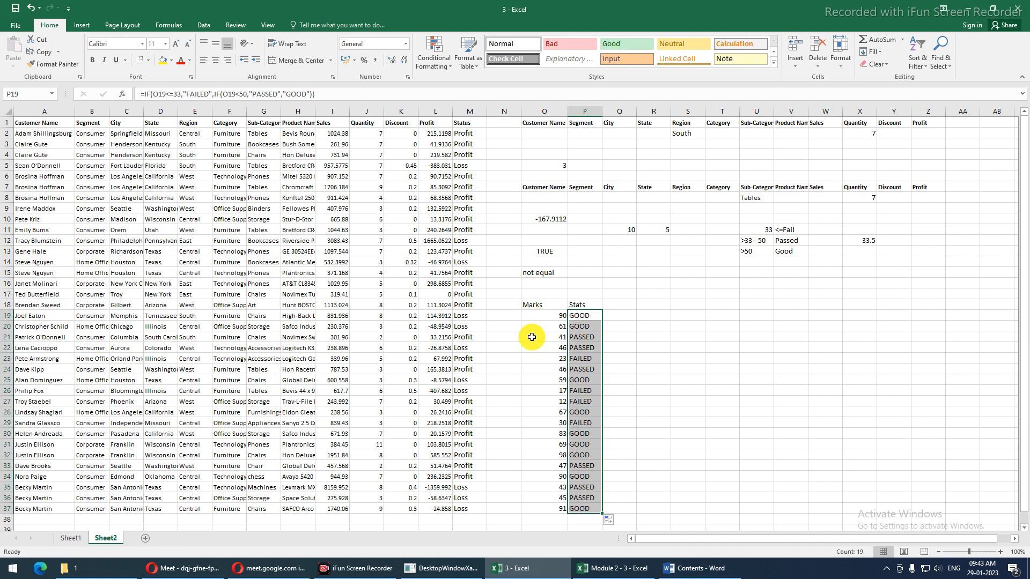
Select the marks with their grades, then the criteria block at U11
{"action": "left_click", "coordinate": [547, 322]}
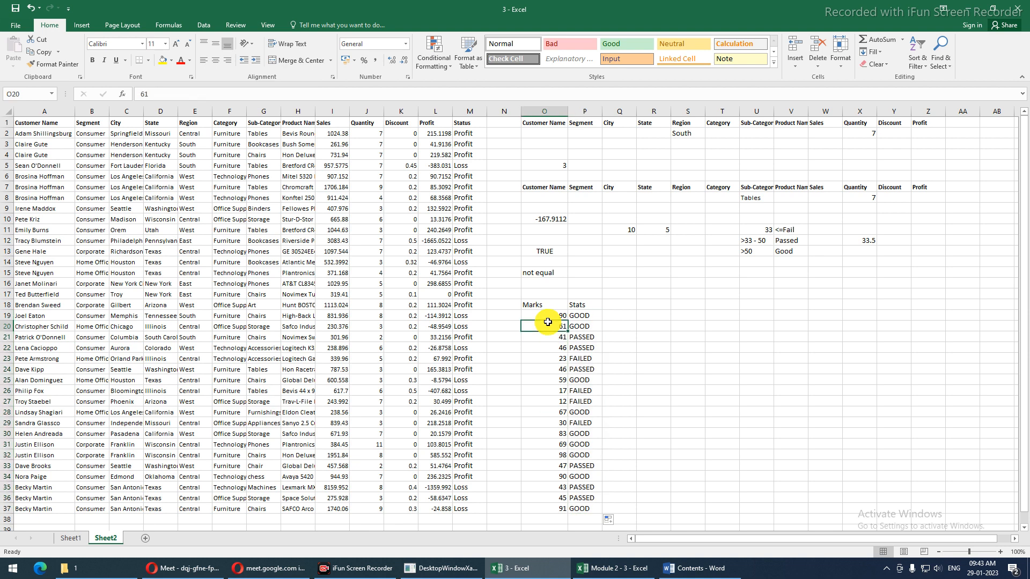
{"action": "left_click_drag", "start_coordinate": [544, 314], "coordinate": [583, 507]}
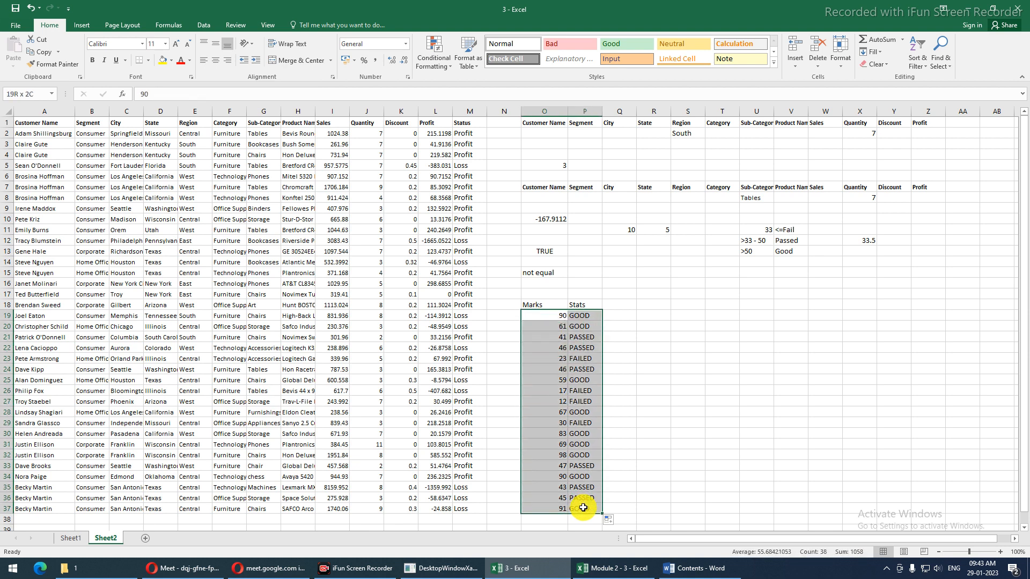
{"action": "left_click", "coordinate": [771, 231]}
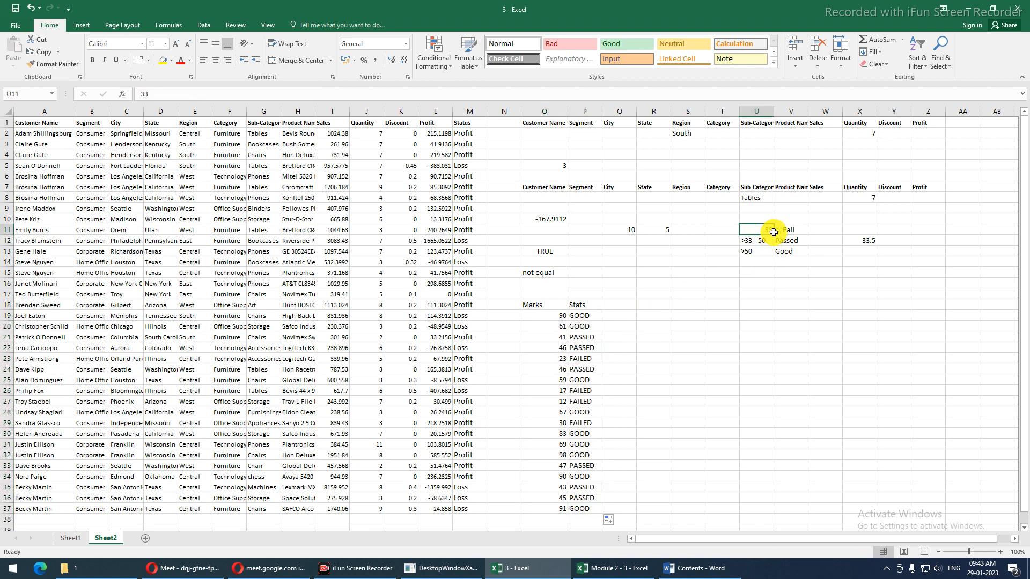
{"action": "left_click_drag", "start_coordinate": [770, 230], "coordinate": [785, 251]}
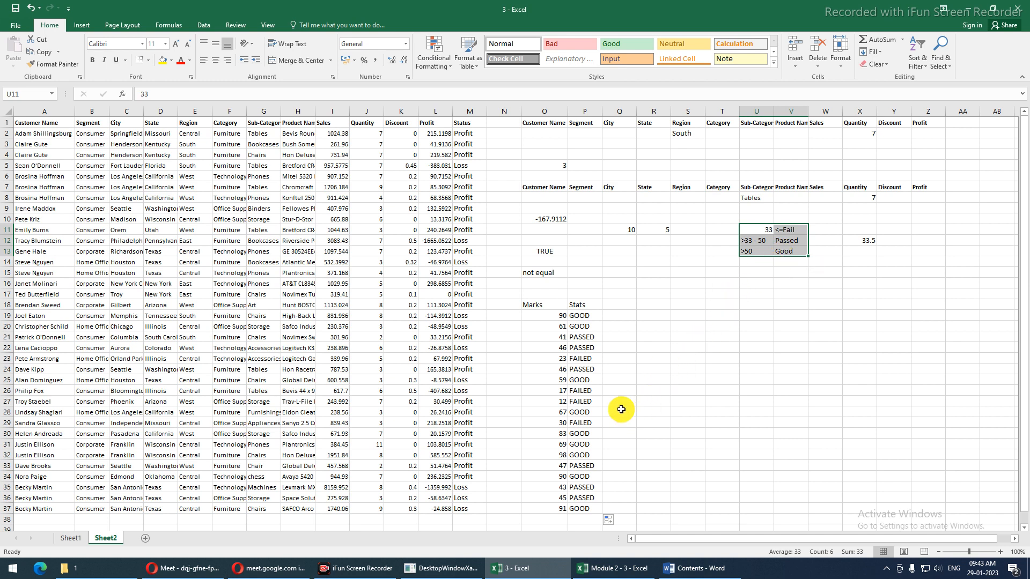
Change the mark of 23 to 33.9 to test the grade boundary
{"action": "left_click", "coordinate": [558, 358]}
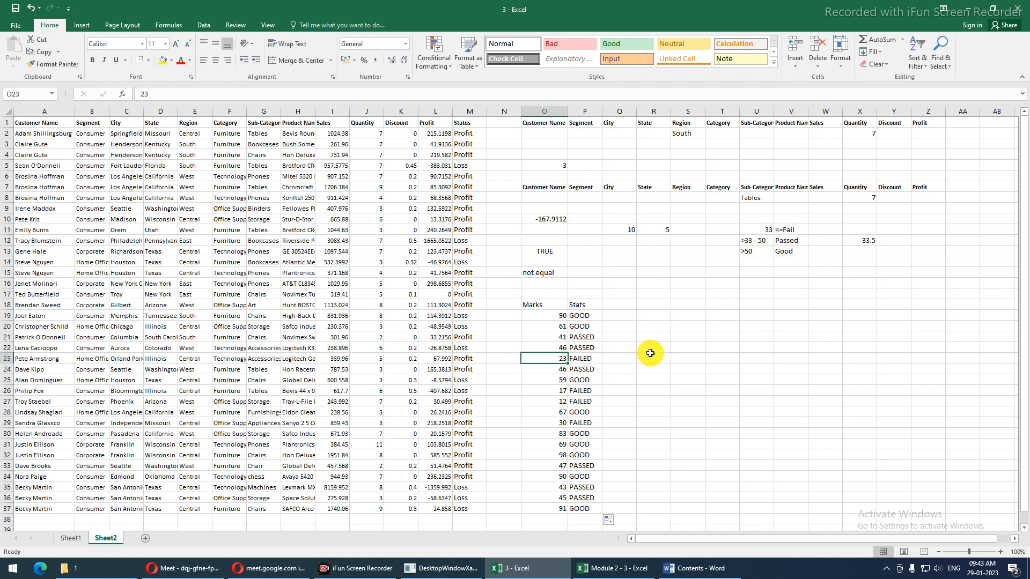
{"action": "type", "text": "33"}
{"action": "key", "text": "Return"}
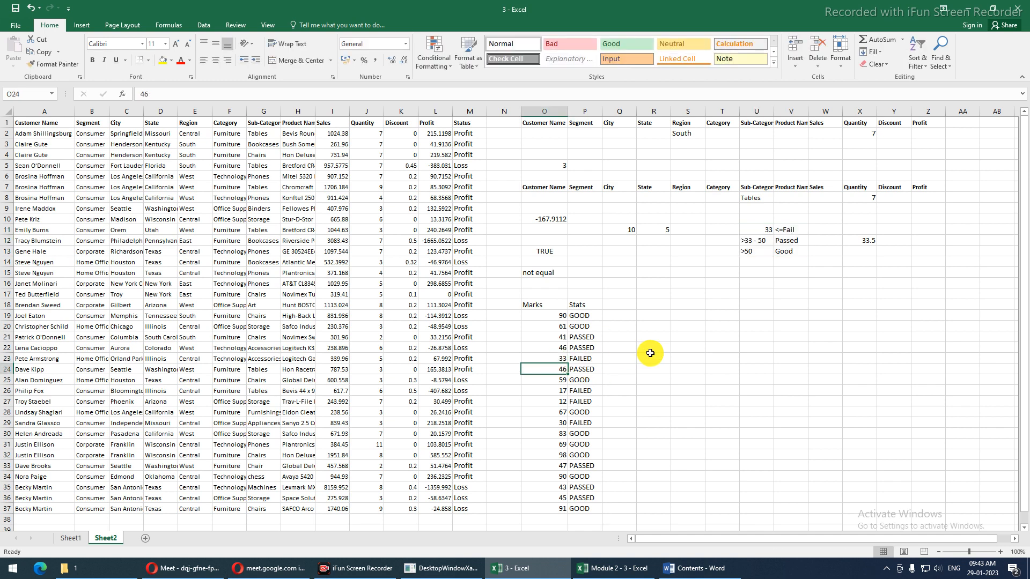
{"action": "key", "text": "Up"}
{"action": "key", "text": "F2"}
{"action": "type", "text": ".9"}
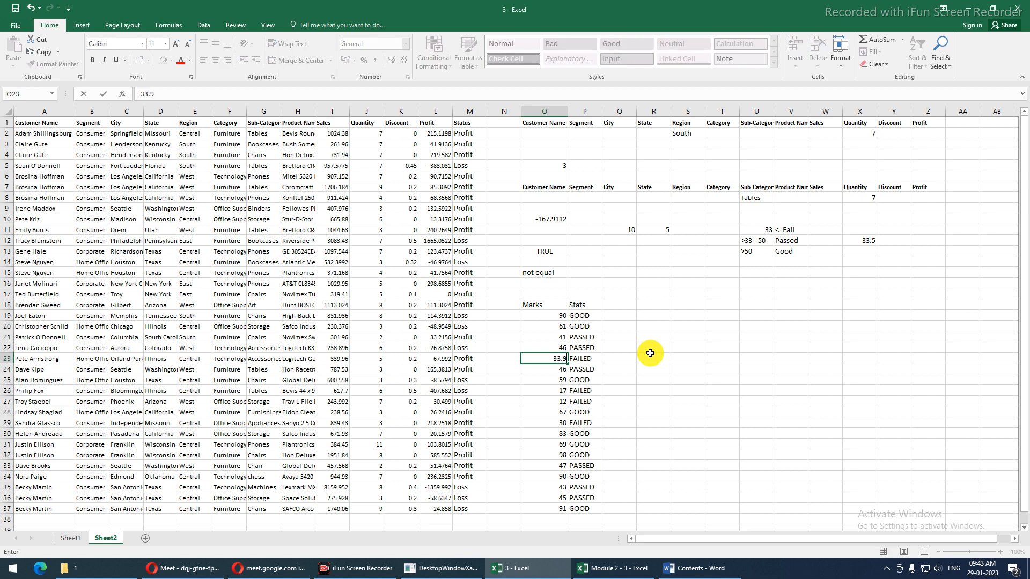
{"action": "key", "text": "Return"}
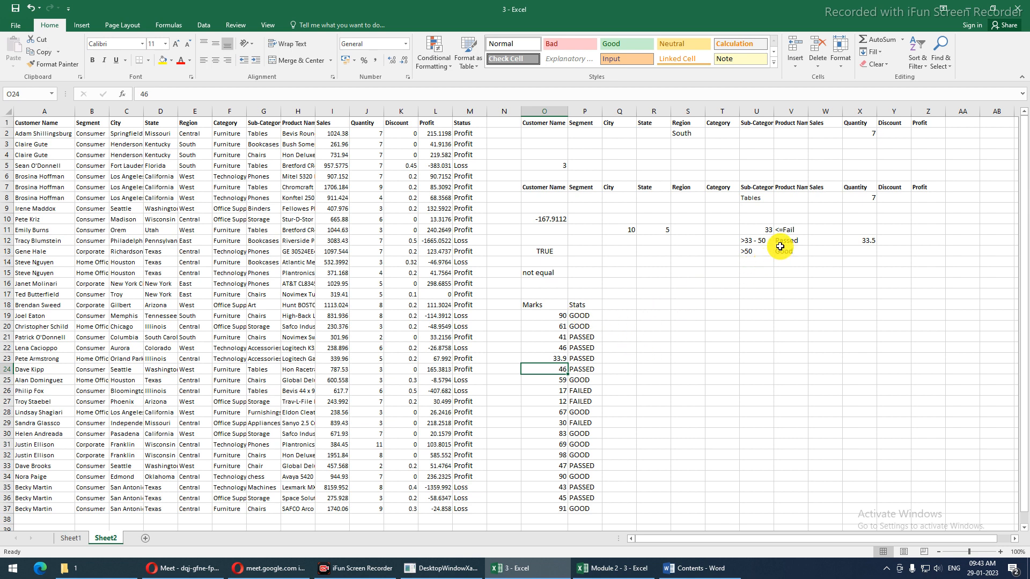
{"action": "left_click_drag", "start_coordinate": [770, 230], "coordinate": [785, 250]}
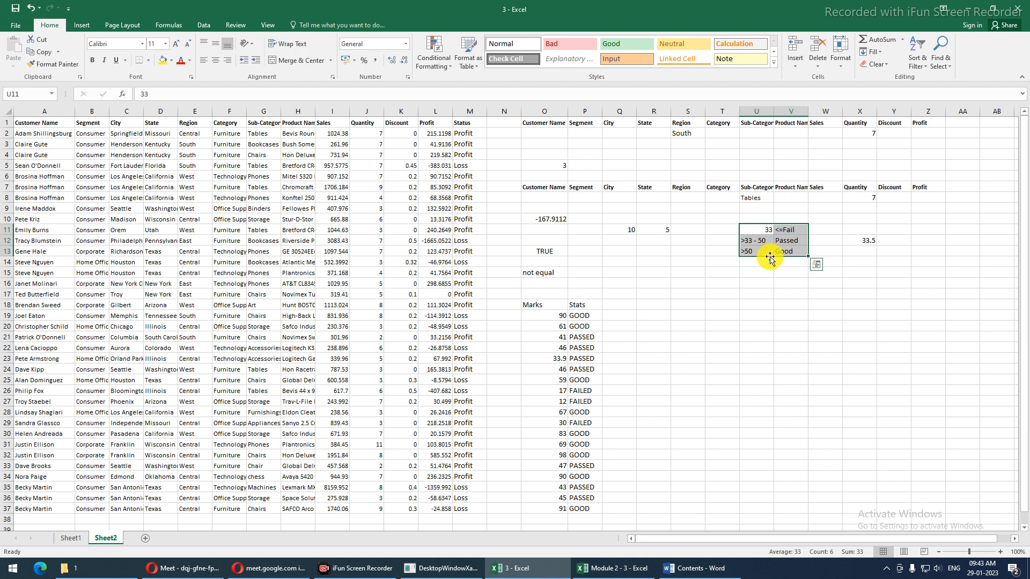
{"action": "left_click", "coordinate": [546, 357]}
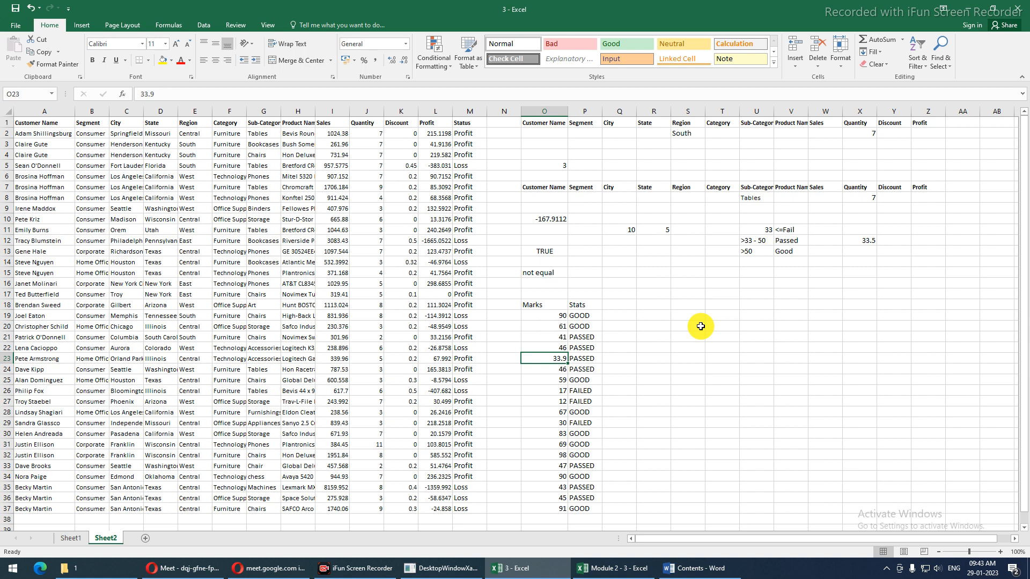
Enter a test value of 100 in an empty cell, then delete it
{"action": "left_click", "coordinate": [692, 326]}
{"action": "type", "text": "100"}
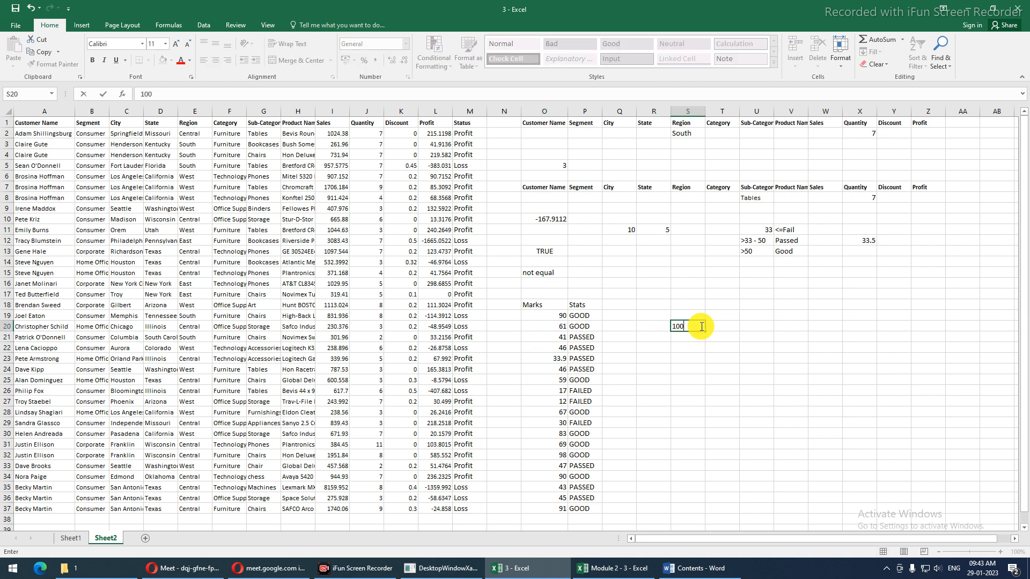
{"action": "key", "text": "Return"}
{"action": "type", "text": "="}
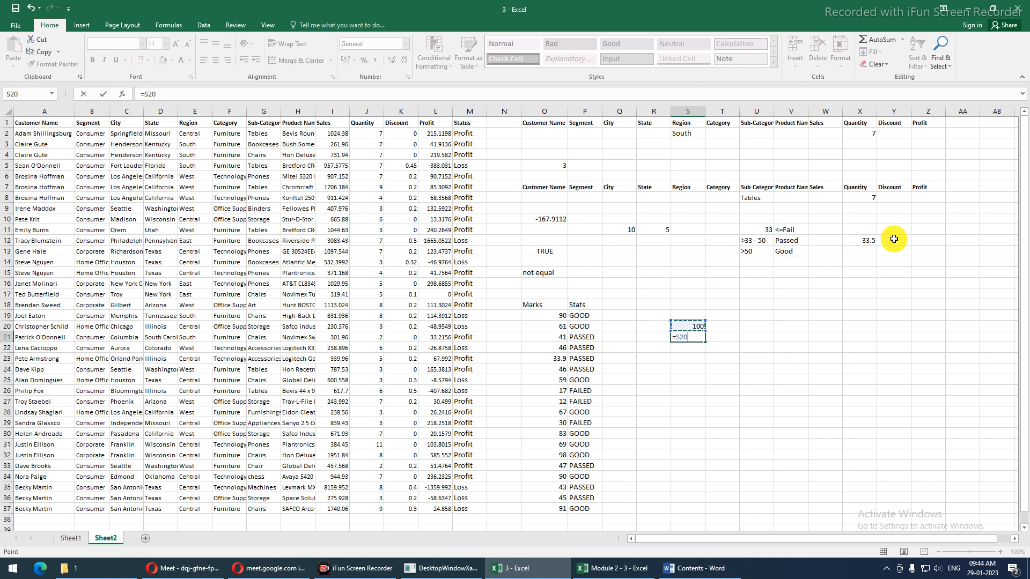
{"action": "key", "text": "Escape"}
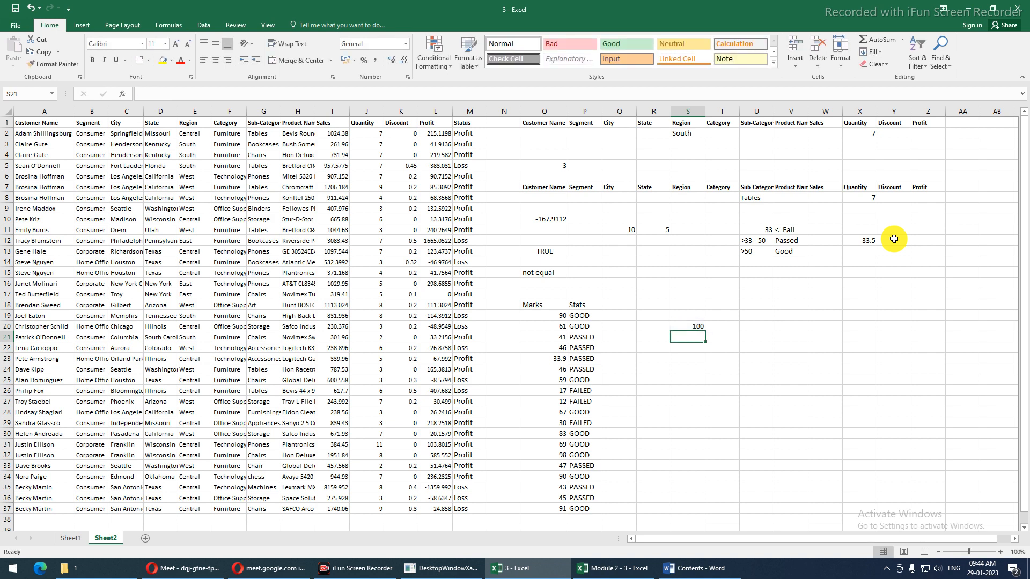
{"action": "key", "text": "Up"}
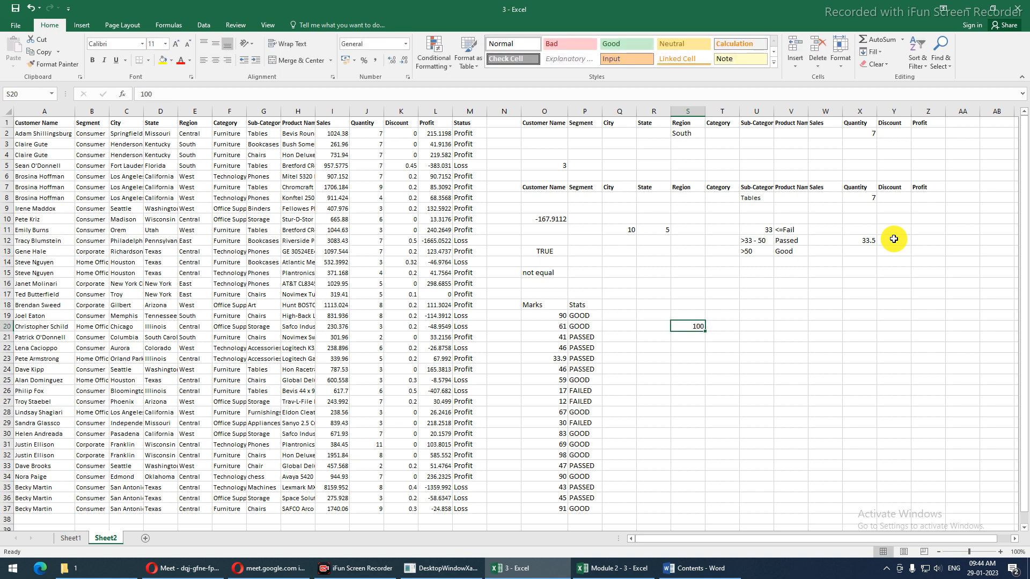
{"action": "key", "text": "Delete"}
Open the first Stats formula in P19 for editing
{"action": "key", "text": "Up"}
{"action": "key", "text": "Up"}
{"action": "key", "text": "Left"}
{"action": "key", "text": "Left"}
{"action": "key", "text": "Left"}
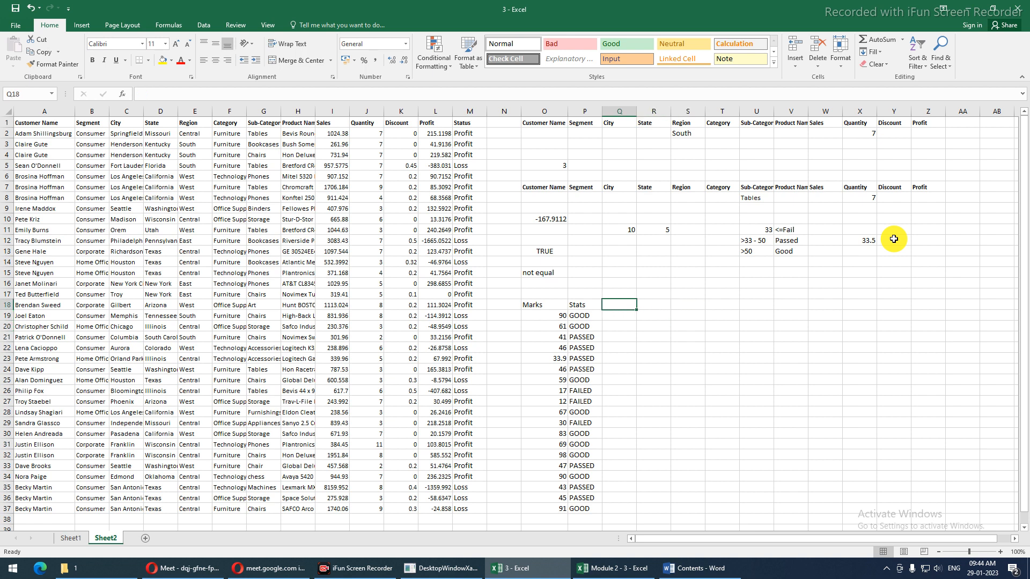
{"action": "key", "text": "Down"}
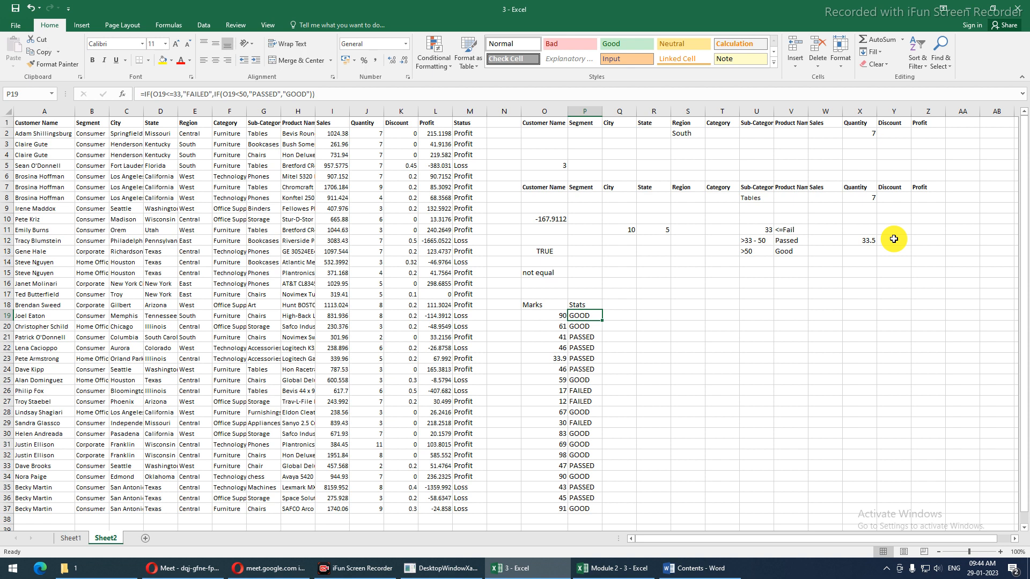
{"action": "key", "text": "F2"}
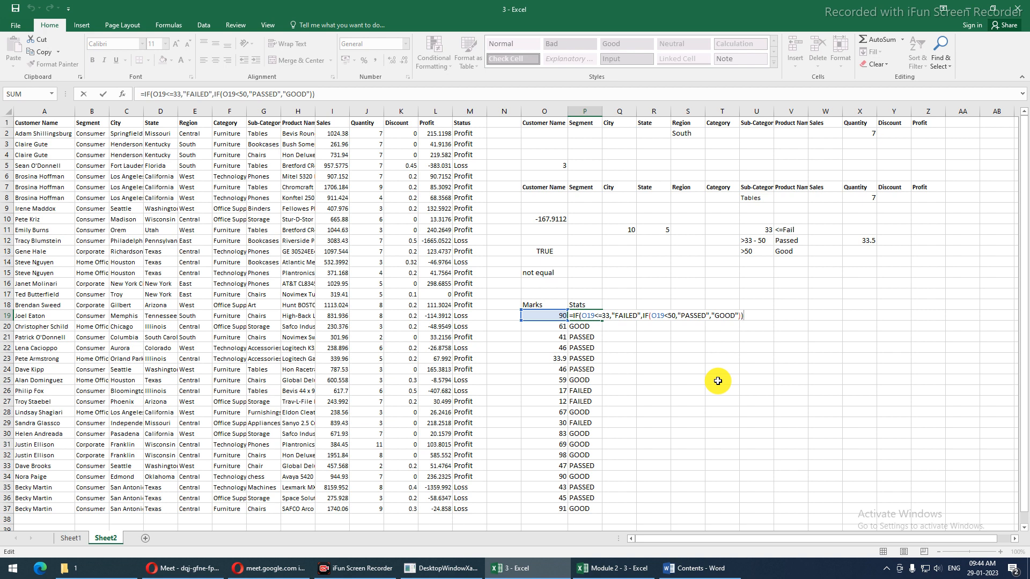
Highlight the O19<=33 condition in P19's formula, exit unchanged, and switch to Formulas
{"action": "double_click", "coordinate": [580, 316]}
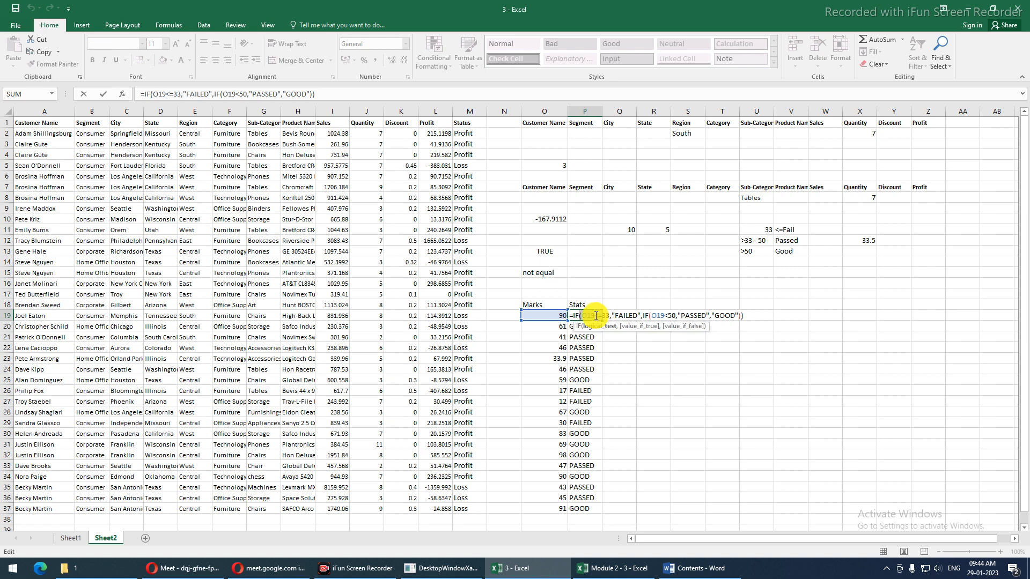
{"action": "left_click_drag", "start_coordinate": [580, 316], "coordinate": [607, 316]}
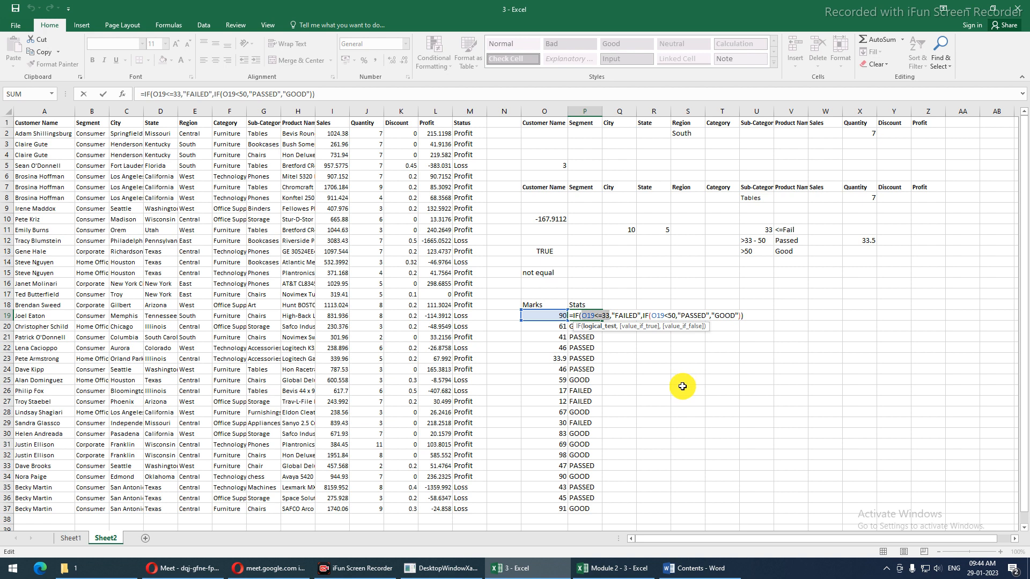
{"action": "key", "text": "ctrl+Return"}
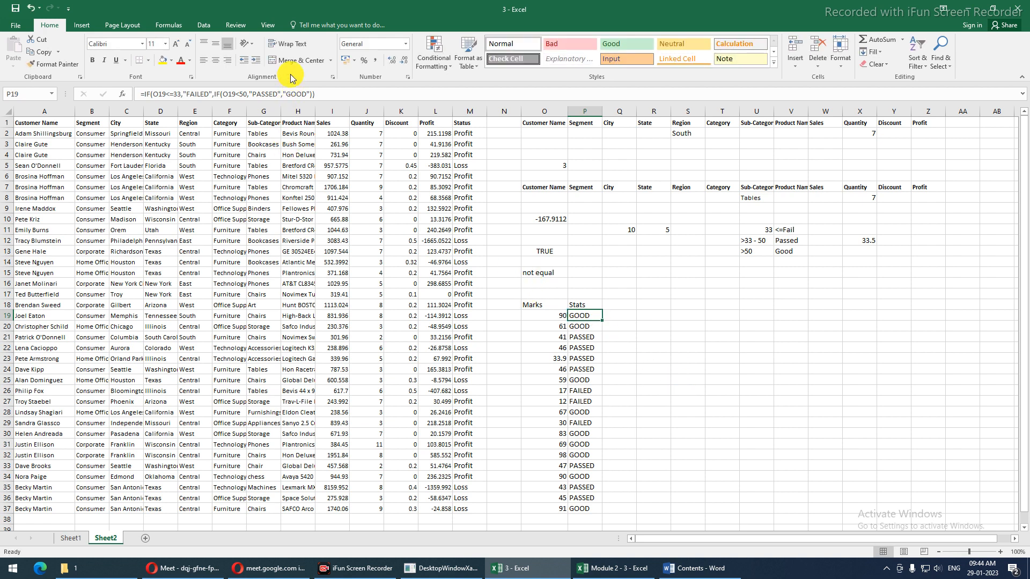
{"action": "left_click", "coordinate": [177, 28]}
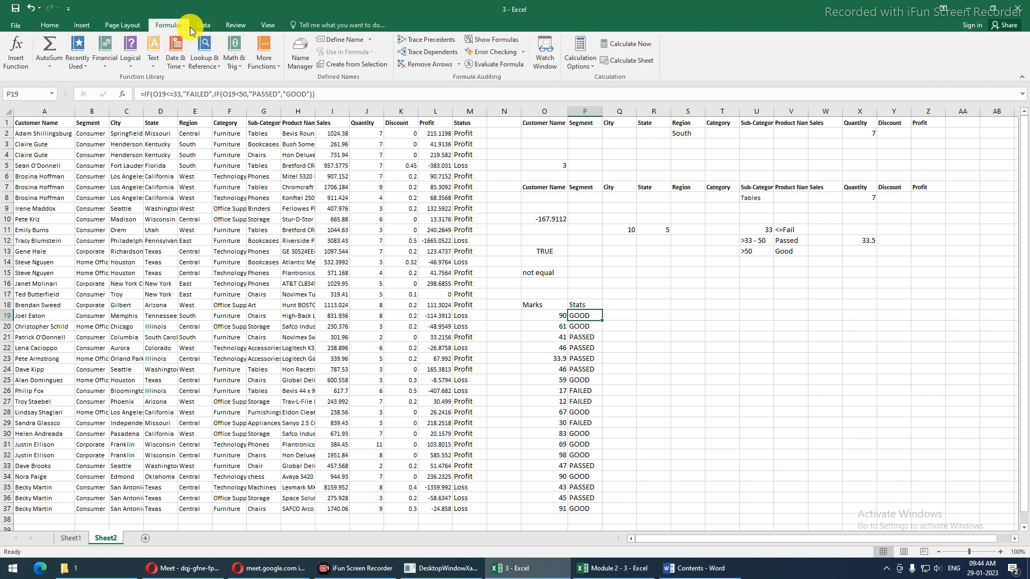
Launch Evaluate Formula for P19, move the dialog left, and resolve O19 to 90
{"action": "left_click", "coordinate": [506, 66]}
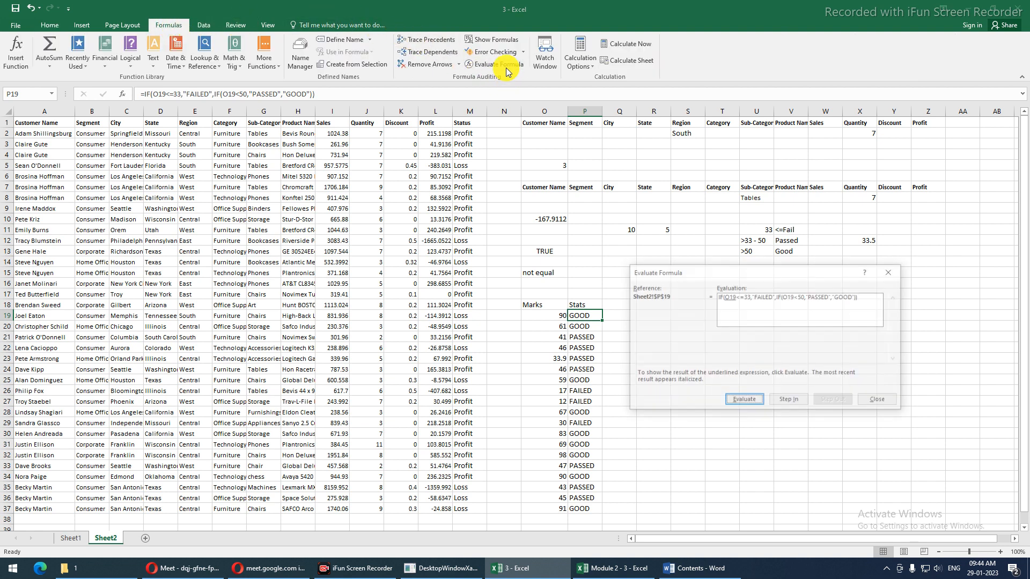
{"action": "left_click_drag", "start_coordinate": [751, 275], "coordinate": [387, 264]}
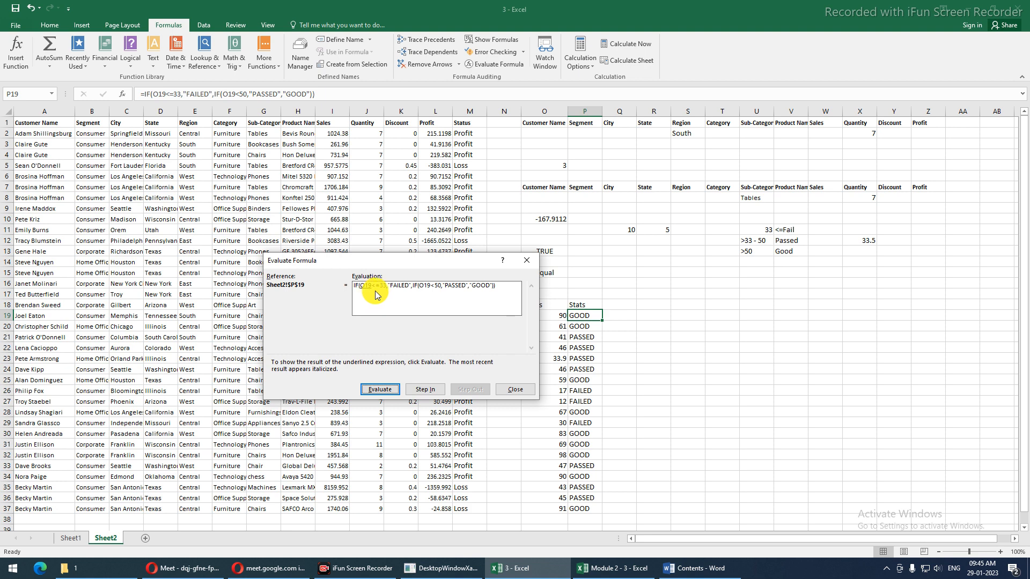
{"action": "left_click_drag", "start_coordinate": [392, 268], "coordinate": [372, 275]}
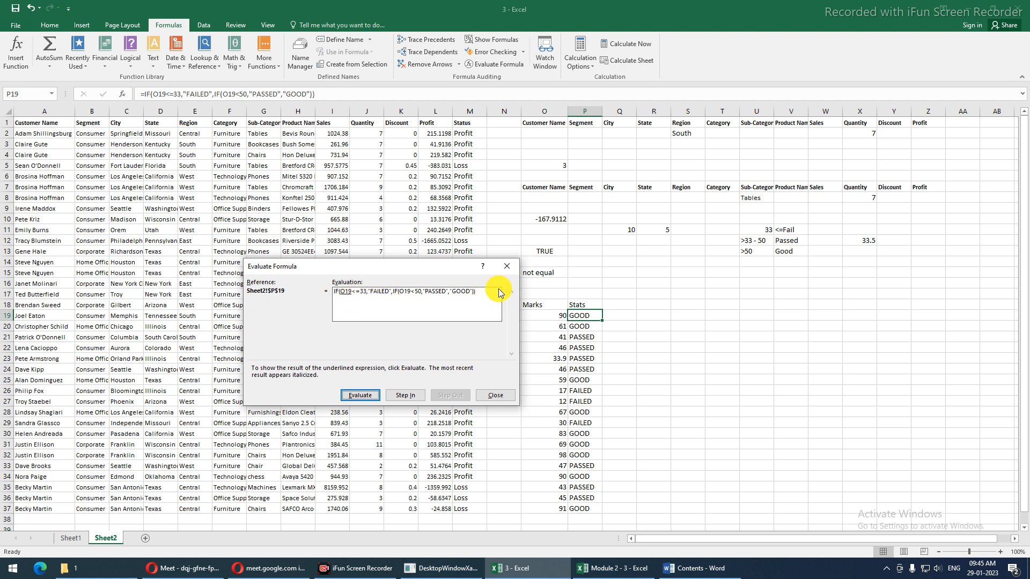
{"action": "left_click", "coordinate": [360, 394]}
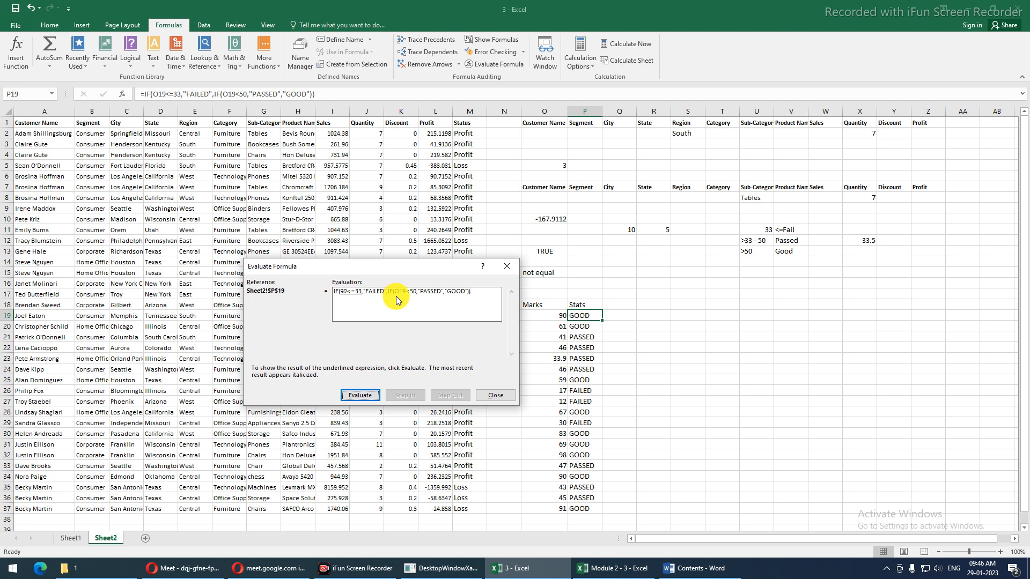
Evaluate the 90<=33 test in P19's formula, which returns FALSE
{"action": "left_click", "coordinate": [349, 395]}
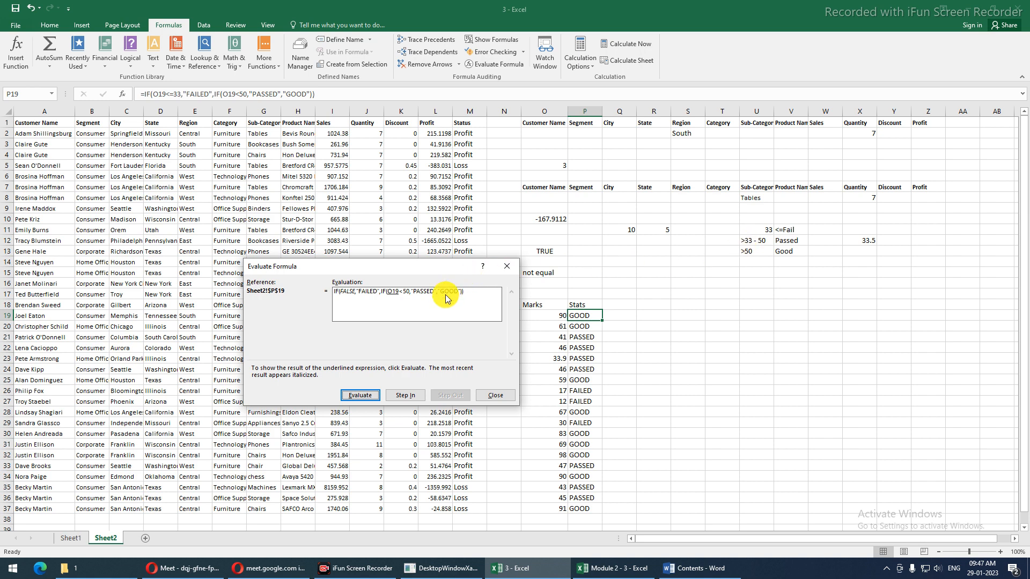
{"action": "left_click", "coordinate": [358, 396]}
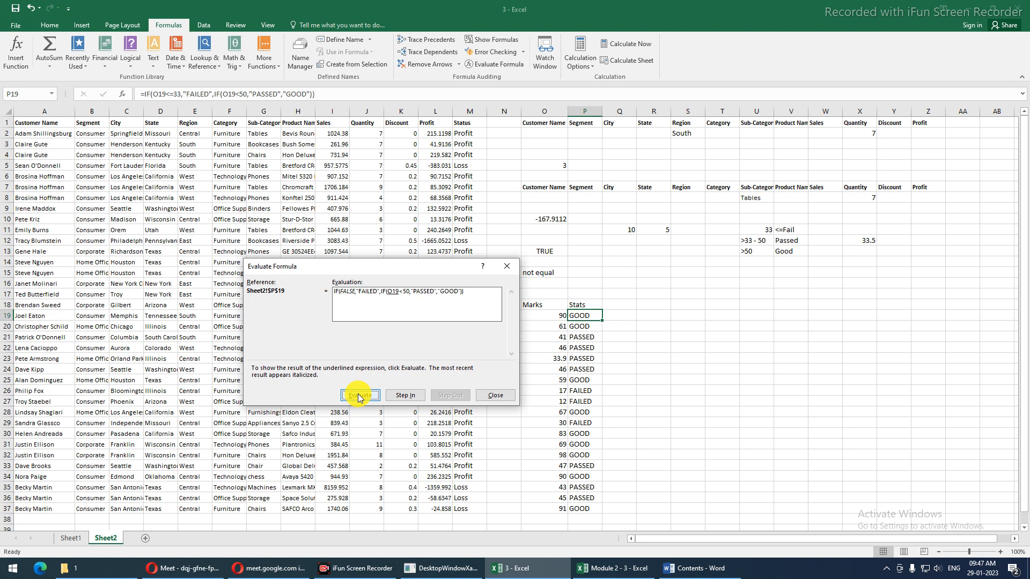
Evaluate P19 through the 90<50 FALSE test and the inner IF to GOOD, then close
{"action": "left_click", "coordinate": [358, 395]}
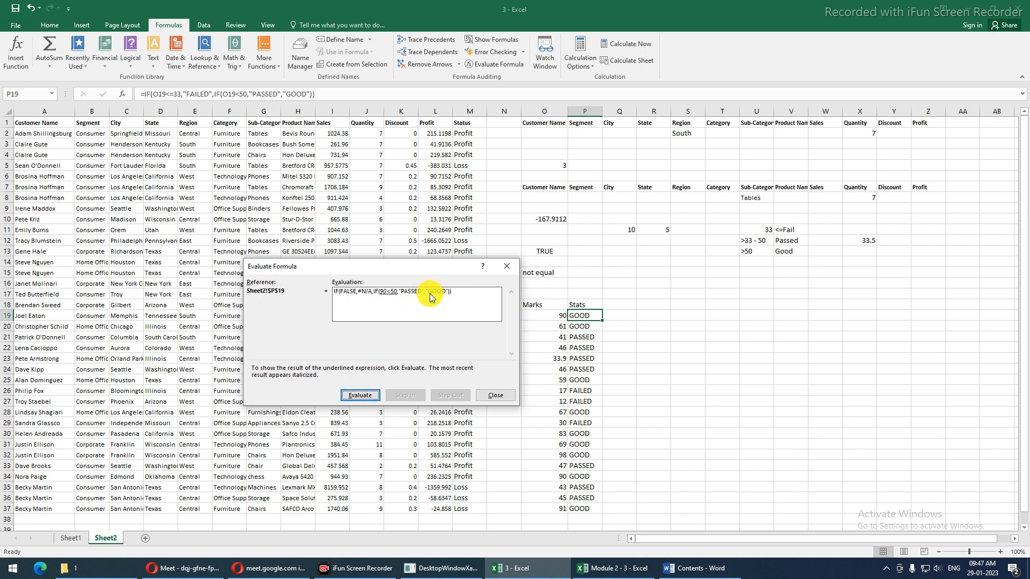
{"action": "left_click", "coordinate": [357, 397]}
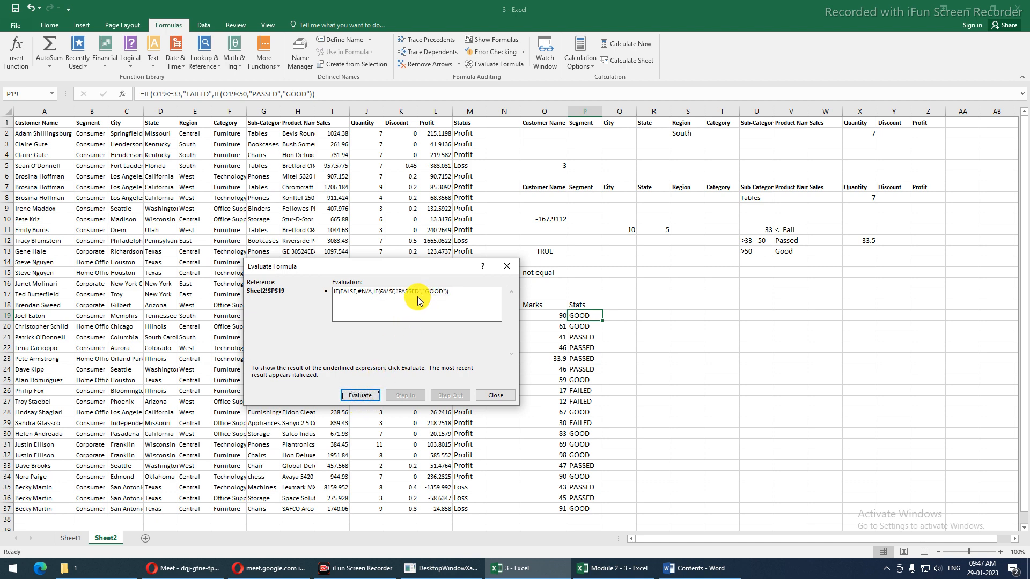
{"action": "left_click", "coordinate": [365, 397]}
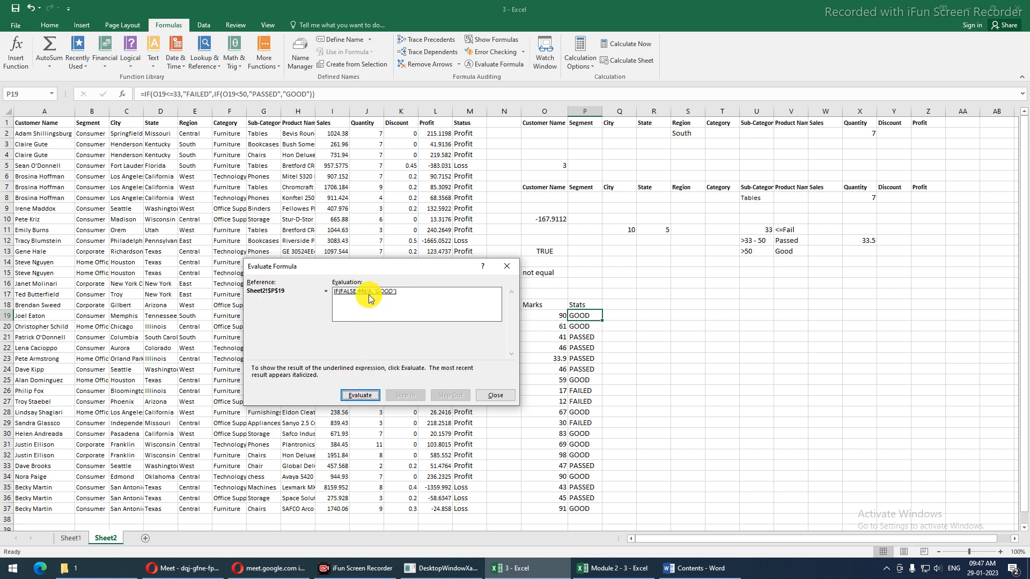
{"action": "left_click", "coordinate": [354, 397]}
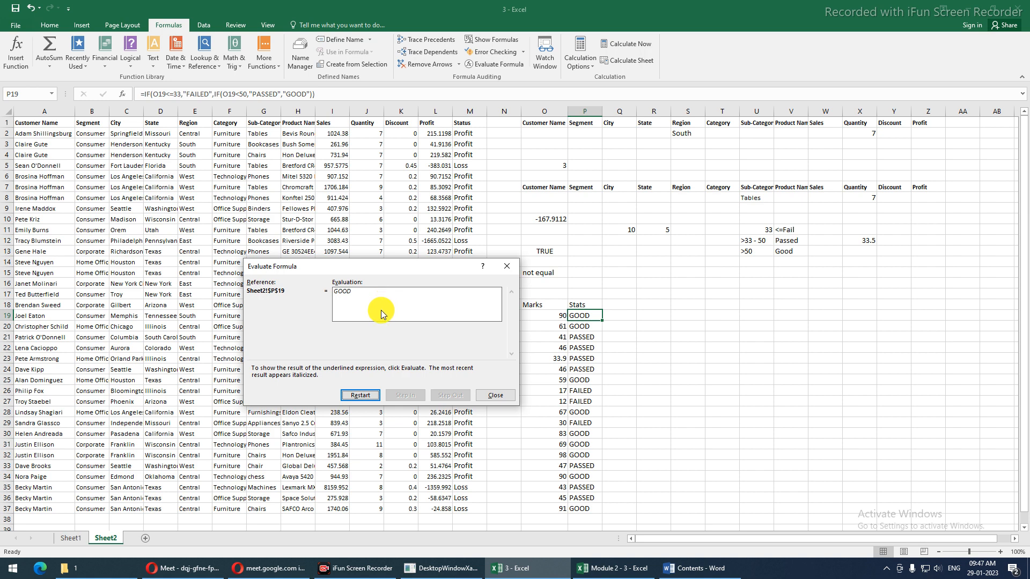
{"action": "left_click", "coordinate": [494, 396]}
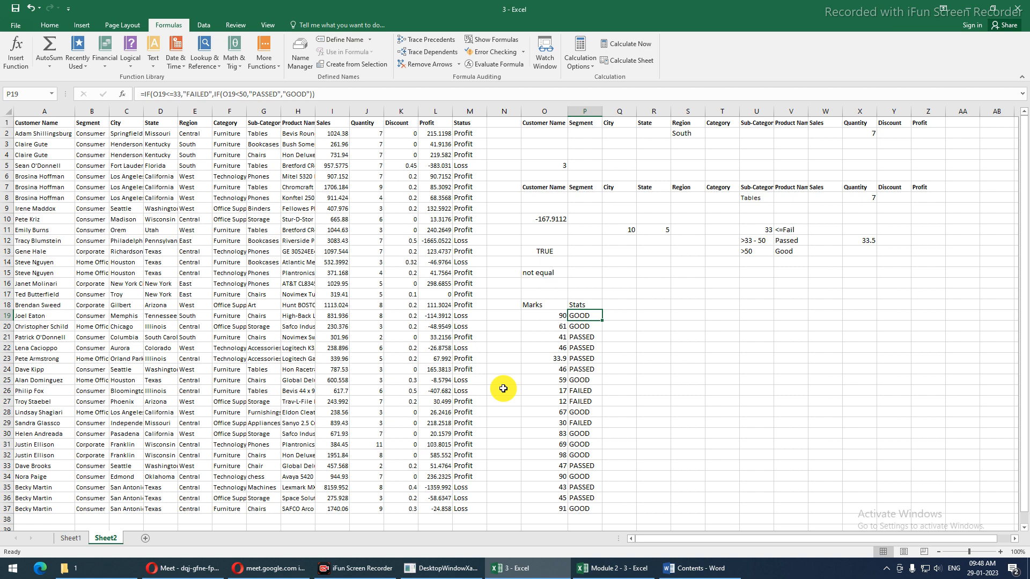
Enter =IF(O19>50,"GOOD",IF(O19>33,"PASSED","FAILED")) in Q19, accepting Excel's correction
{"action": "key", "text": "Right"}
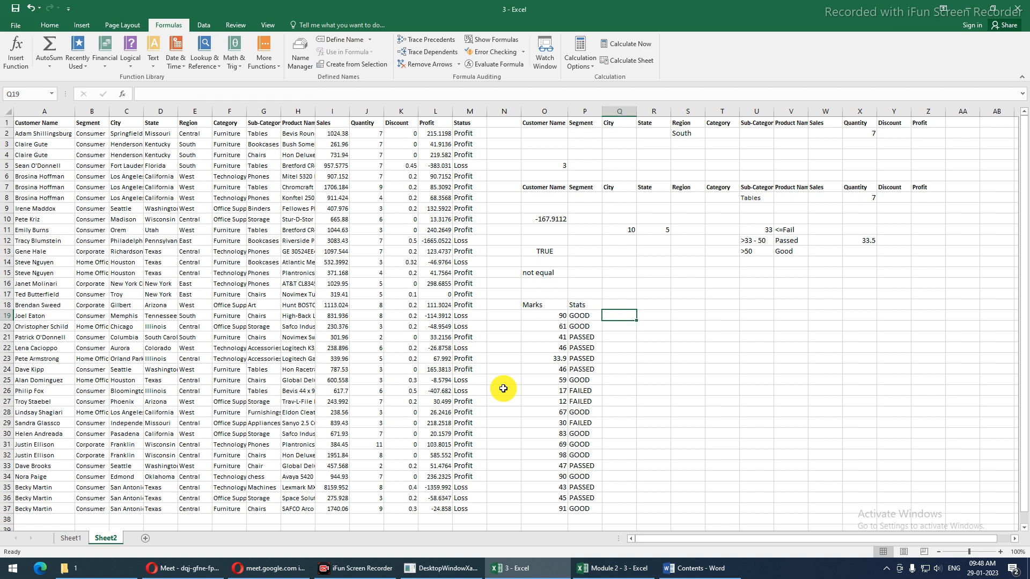
{"action": "type", "text": "="}
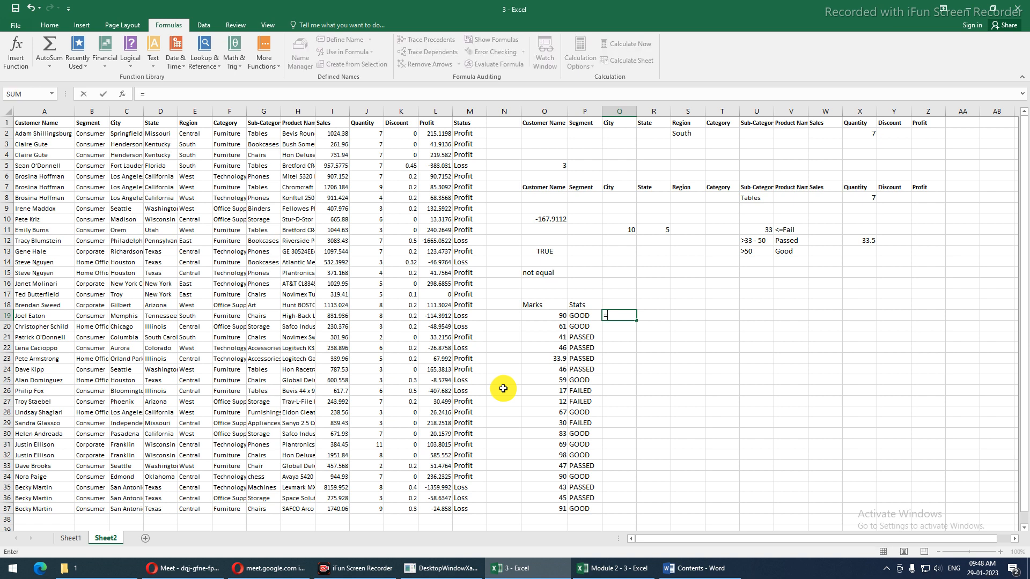
{"action": "type", "text": "IF("}
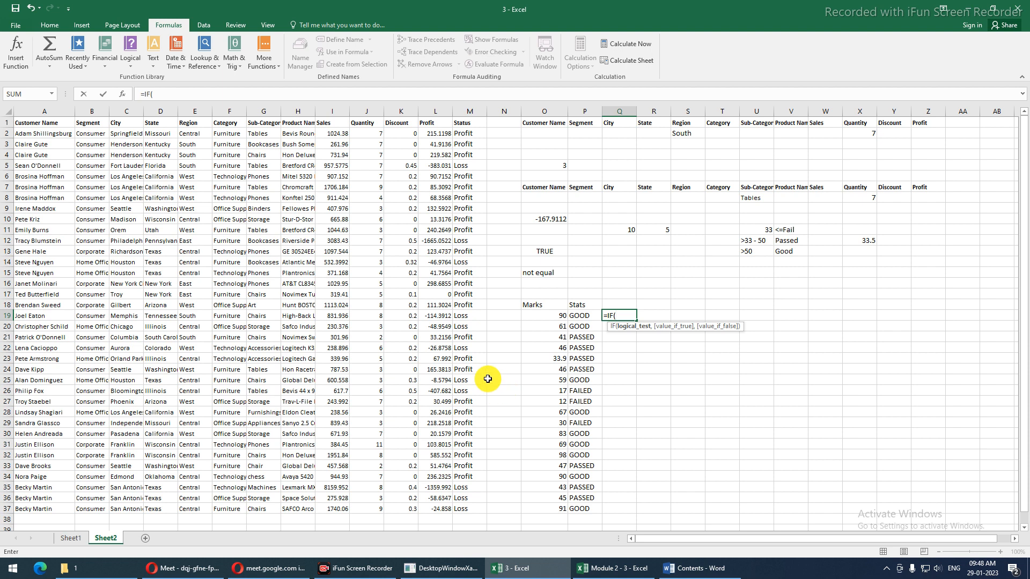
{"action": "left_click", "coordinate": [538, 317]}
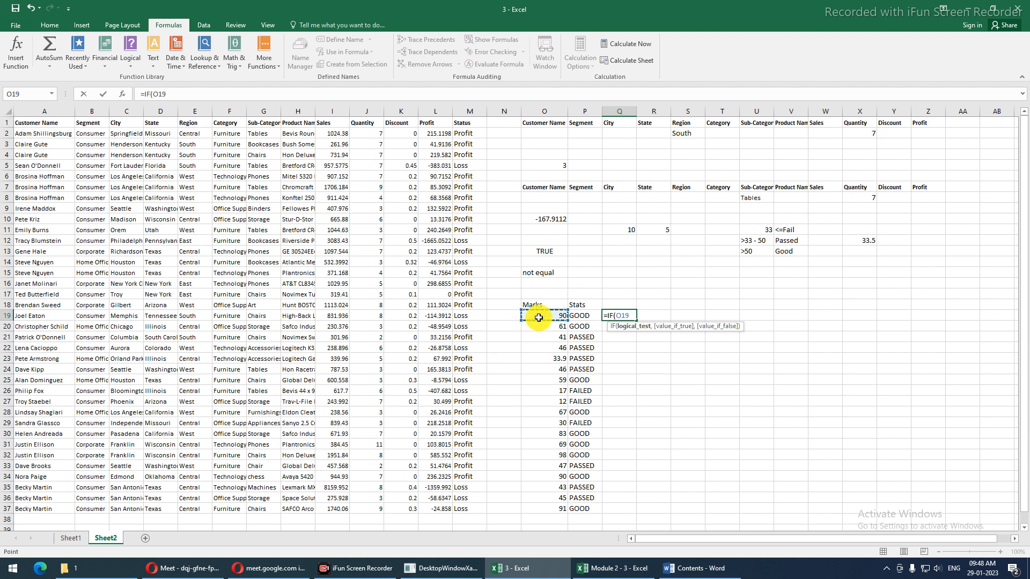
{"action": "type", "text": ">50,\"gOOD"}
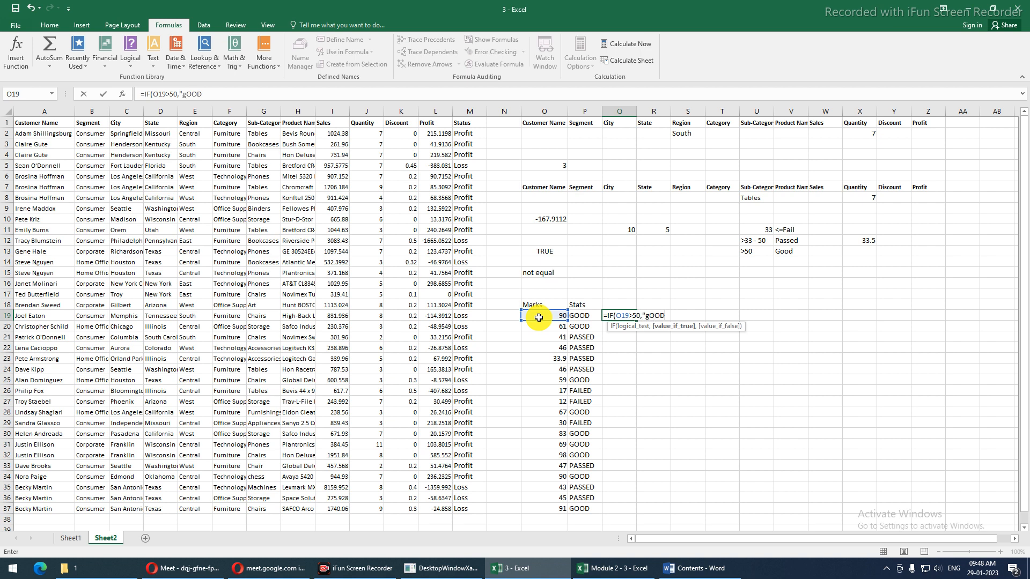
{"action": "key", "text": "BackSpace"}
{"action": "key", "text": "BackSpace"}
{"action": "key", "text": "BackSpace"}
{"action": "key", "text": "BackSpace"}
{"action": "type", "text": "GOOD\","}
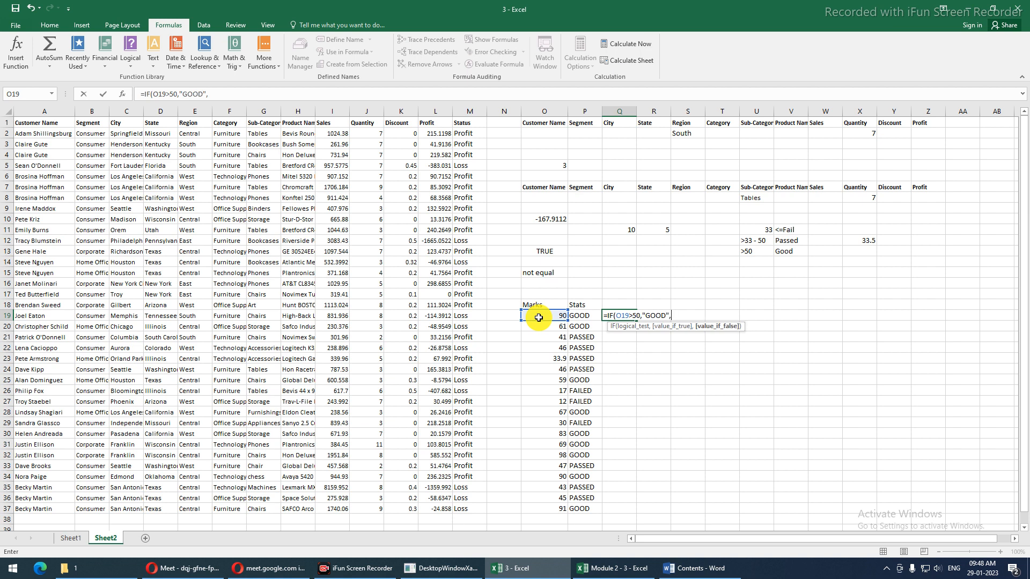
{"action": "type", "text": "IF("}
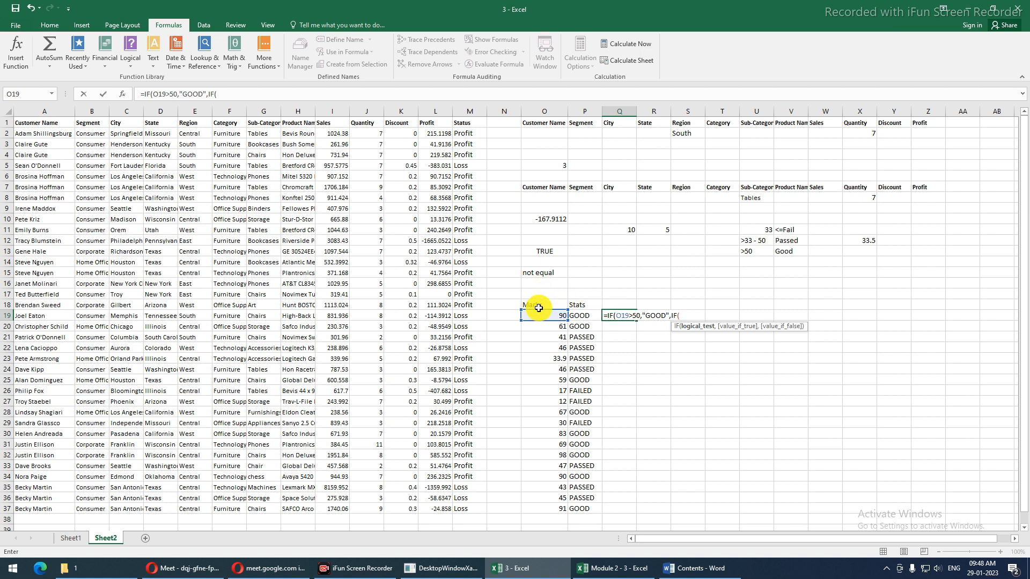
{"action": "left_click", "coordinate": [534, 316]}
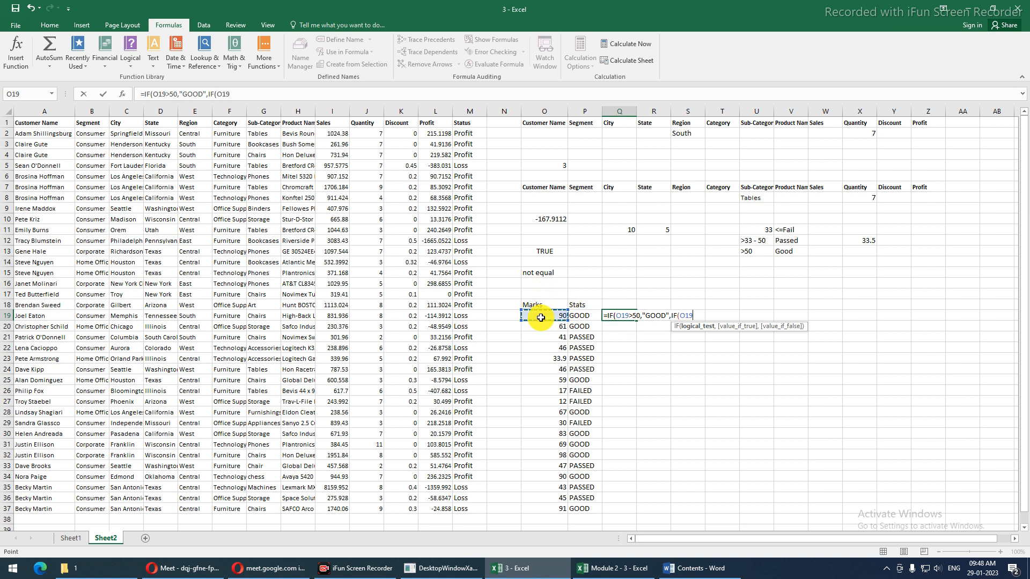
{"action": "type", "text": ">33,\"PASSED"}
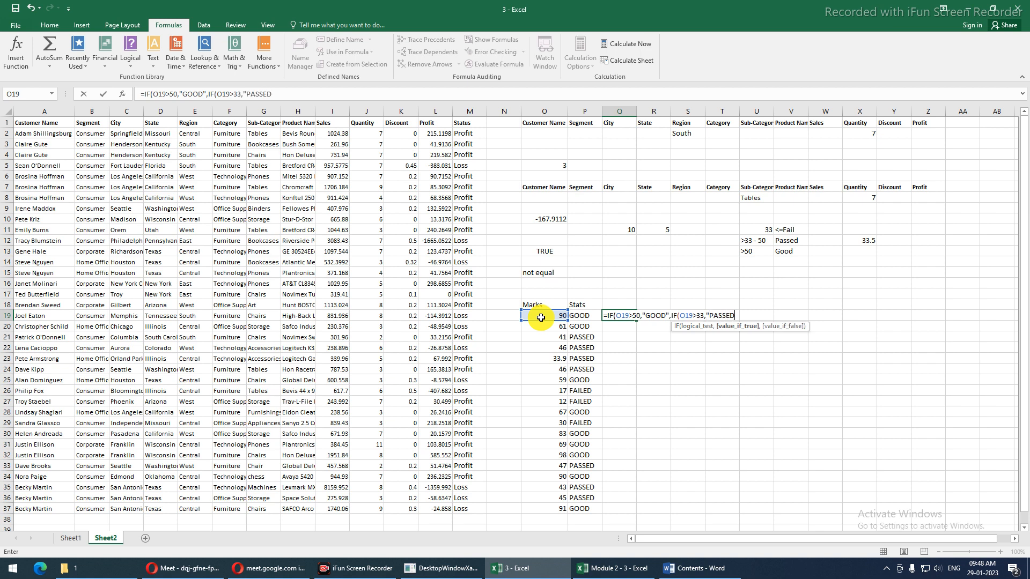
{"action": "type", "text": "\",\"FAILED"}
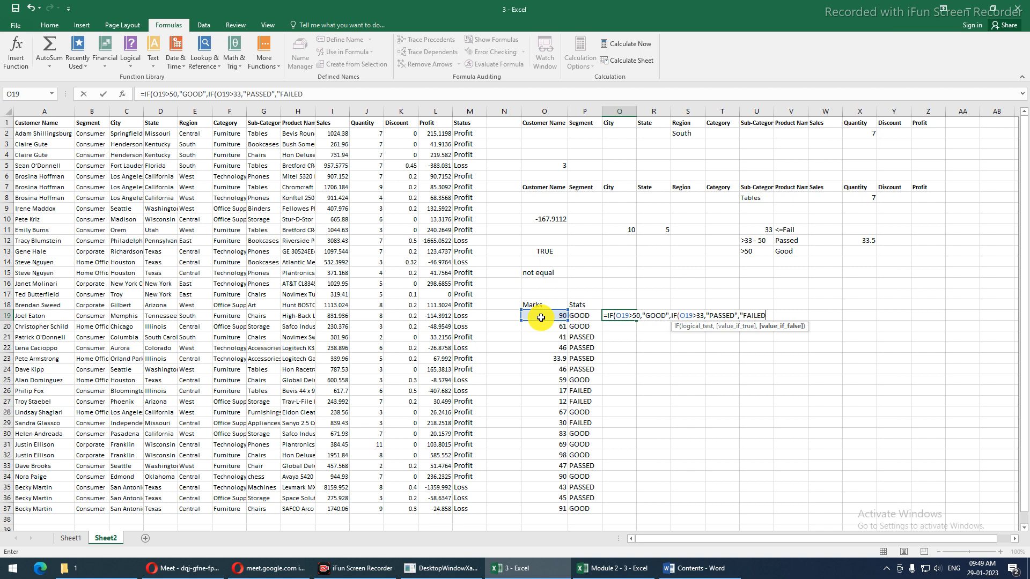
{"action": "key", "text": "Return"}
{"action": "left_click", "coordinate": [540, 318]}
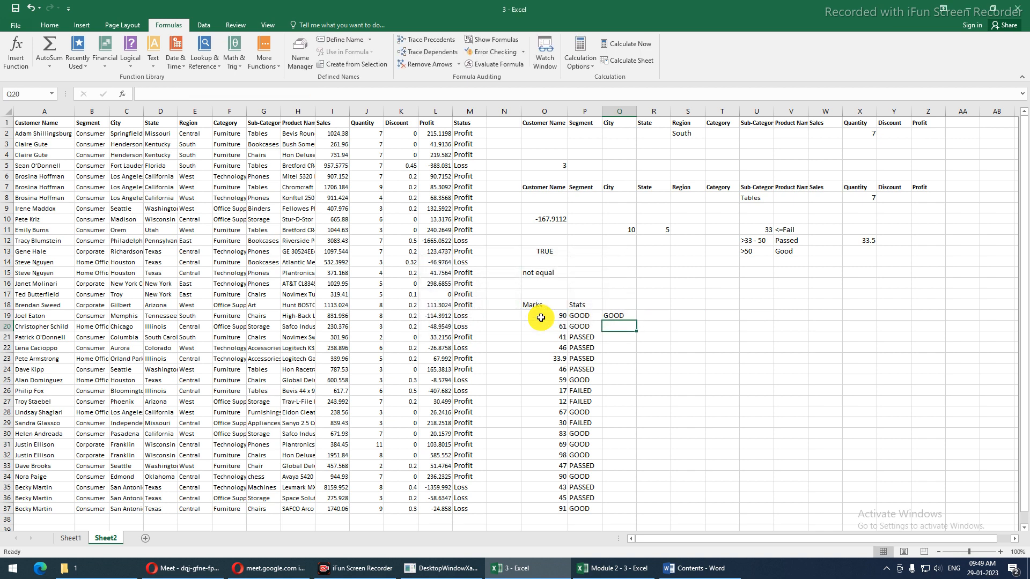
Fill Q19's grading formula down to Q37 and compare it with the grade thresholds
{"action": "left_click", "coordinate": [616, 316]}
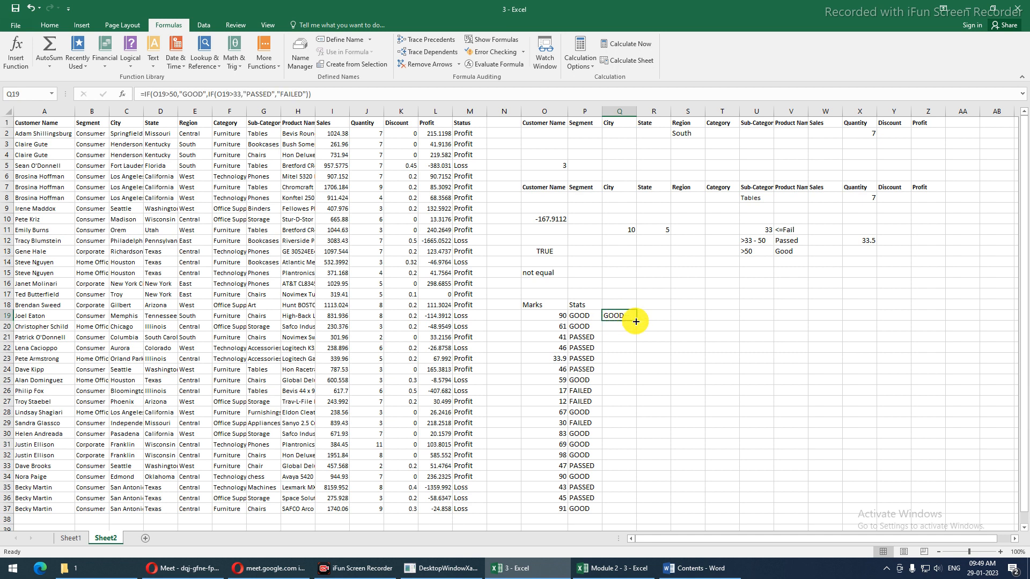
{"action": "double_click", "coordinate": [636, 320]}
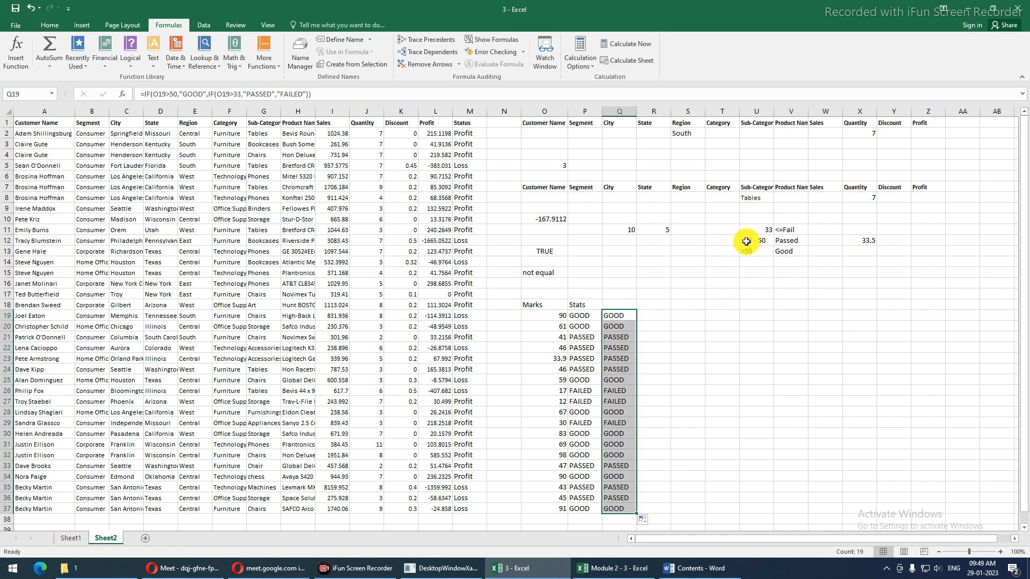
{"action": "left_click_drag", "start_coordinate": [752, 237], "coordinate": [785, 253]}
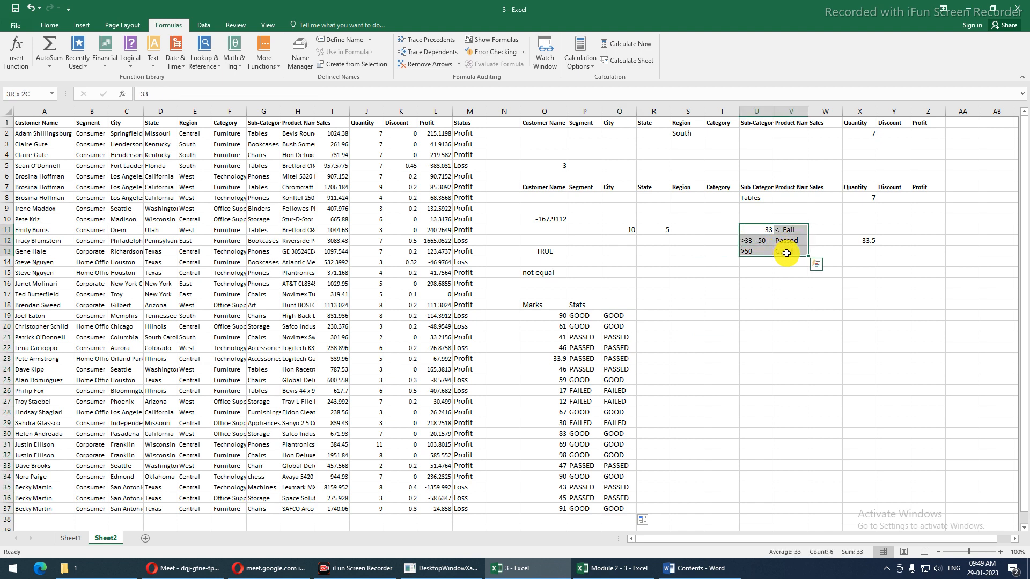
{"action": "left_click", "coordinate": [614, 318]}
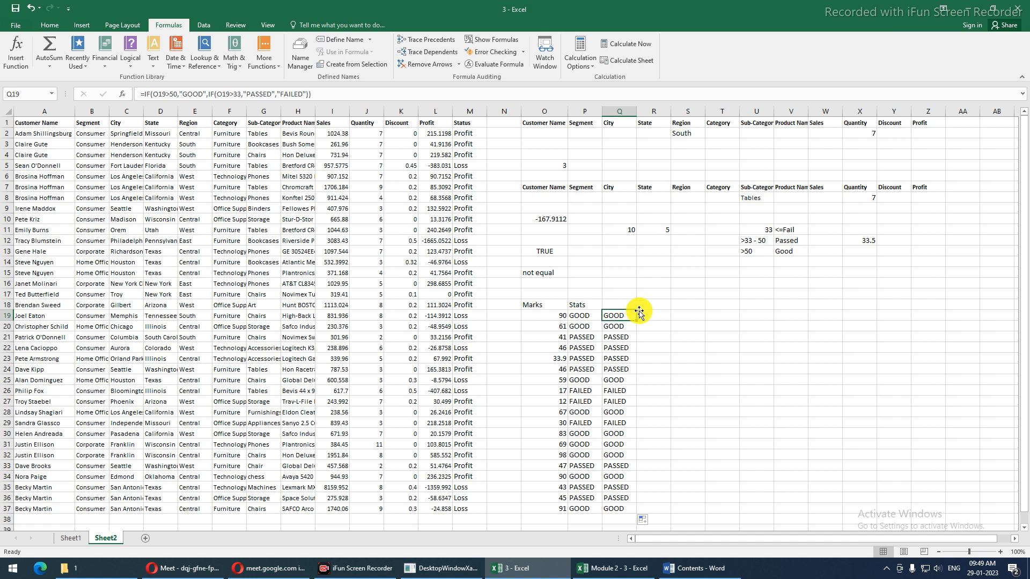
{"action": "left_click", "coordinate": [657, 313]}
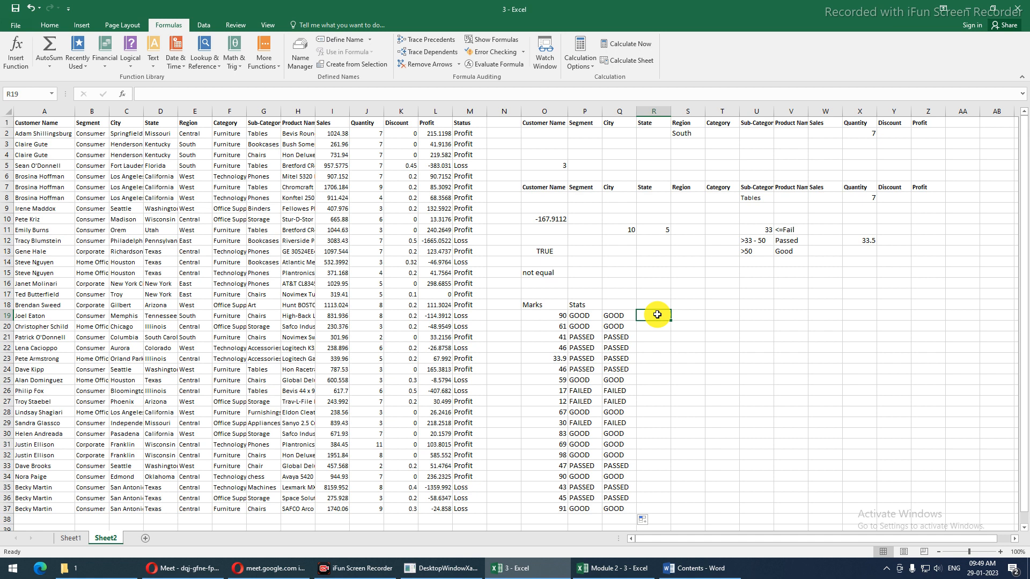
Start R19 with =IF(O19<=33,"FAILED", followed by AND(O19>33,O19<=55)
{"action": "type", "text": "=IF("}
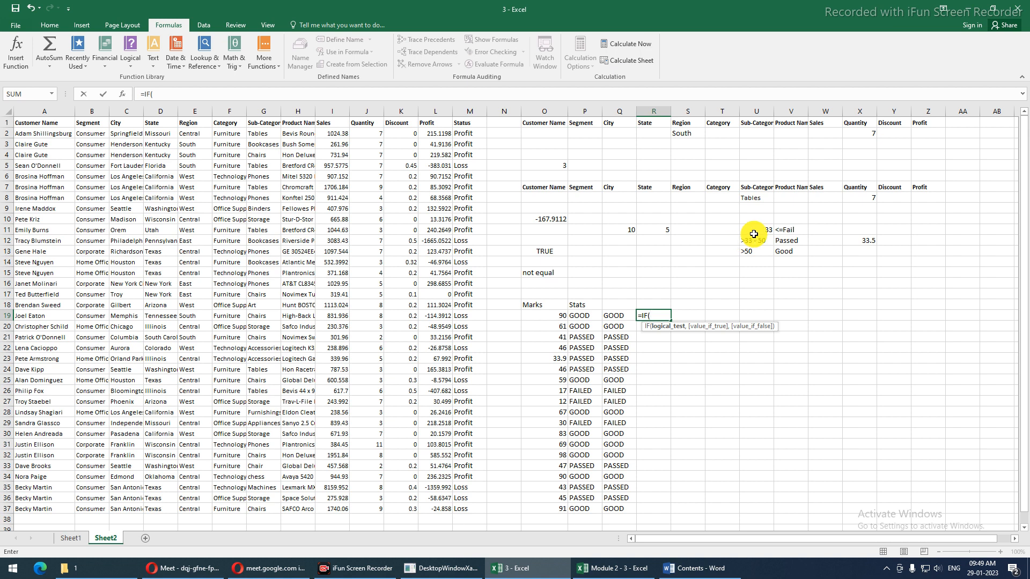
{"action": "left_click", "coordinate": [551, 316]}
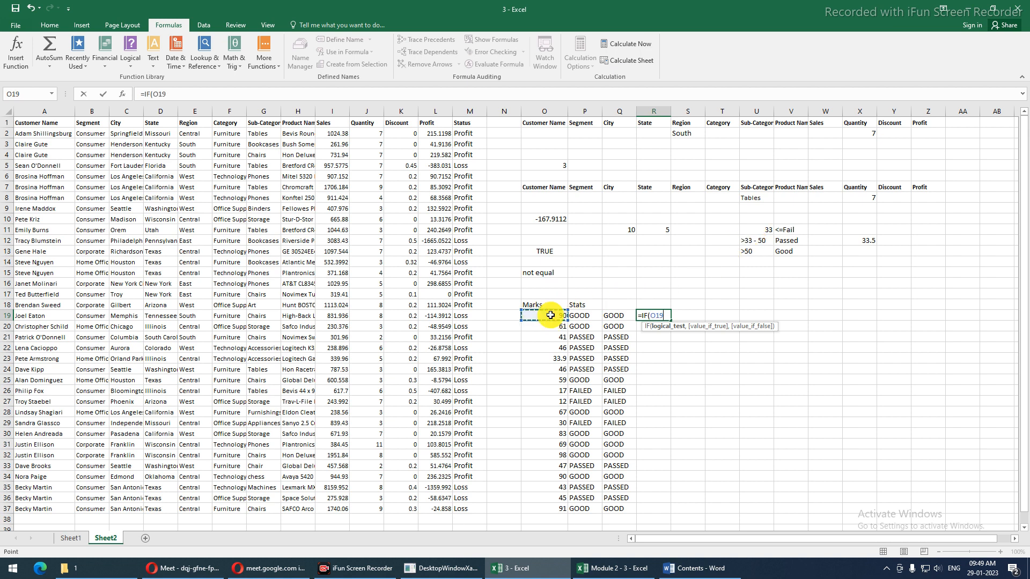
{"action": "type", "text": "<=33,\"FAILED"}
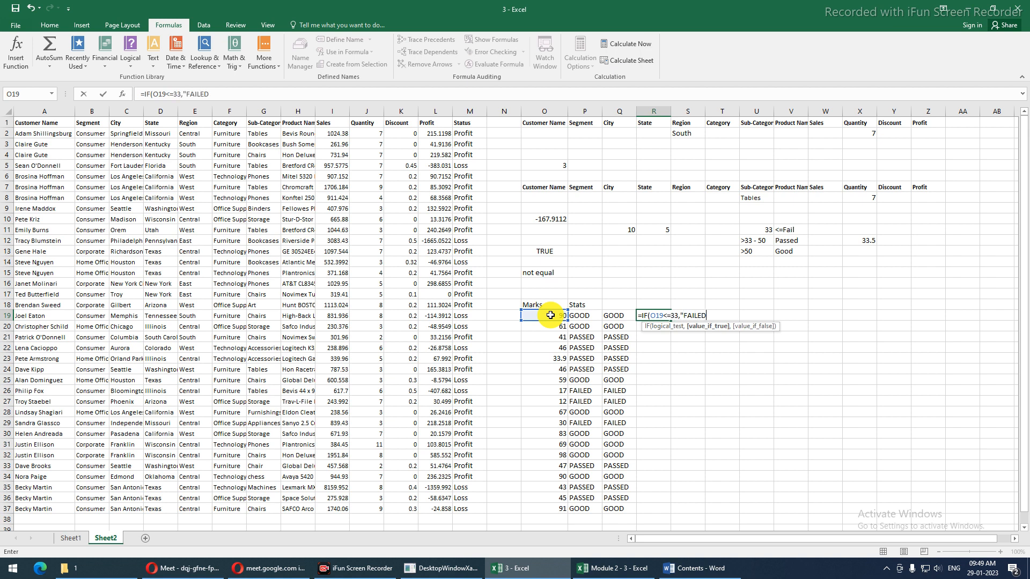
{"action": "type", "text": "\","}
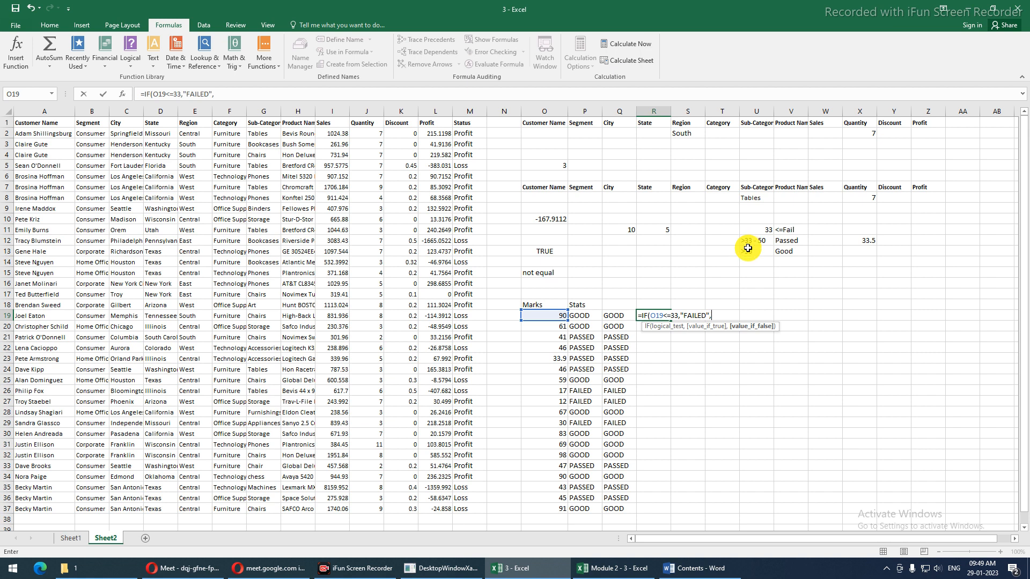
{"action": "type", "text": "AND"}
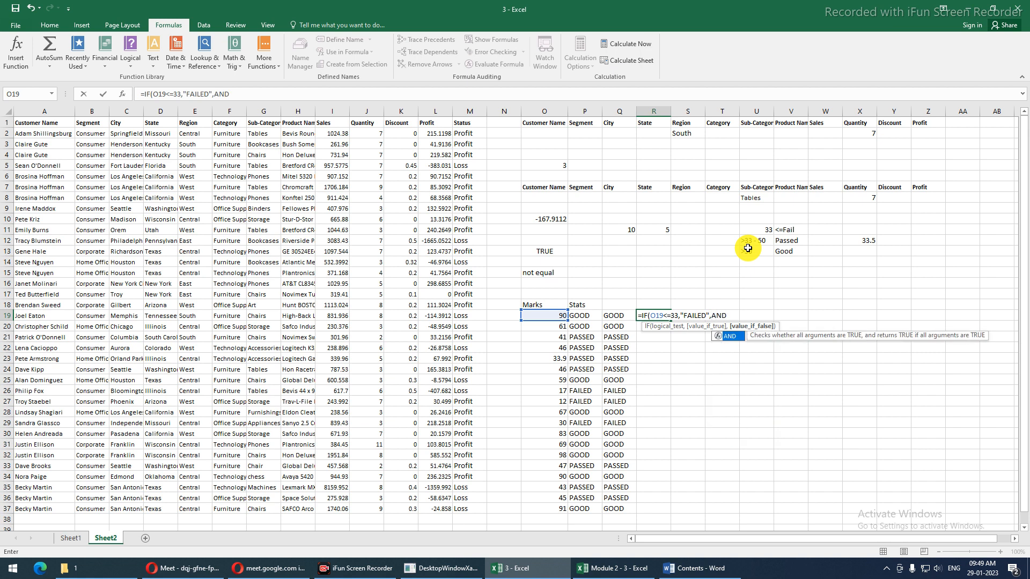
{"action": "type", "text": "("}
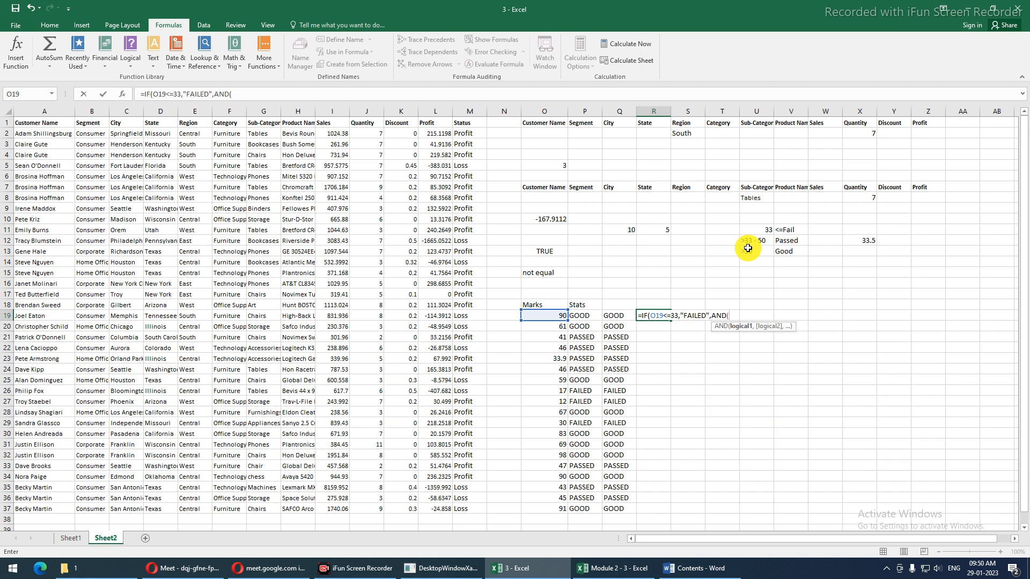
{"action": "left_click", "coordinate": [553, 317]}
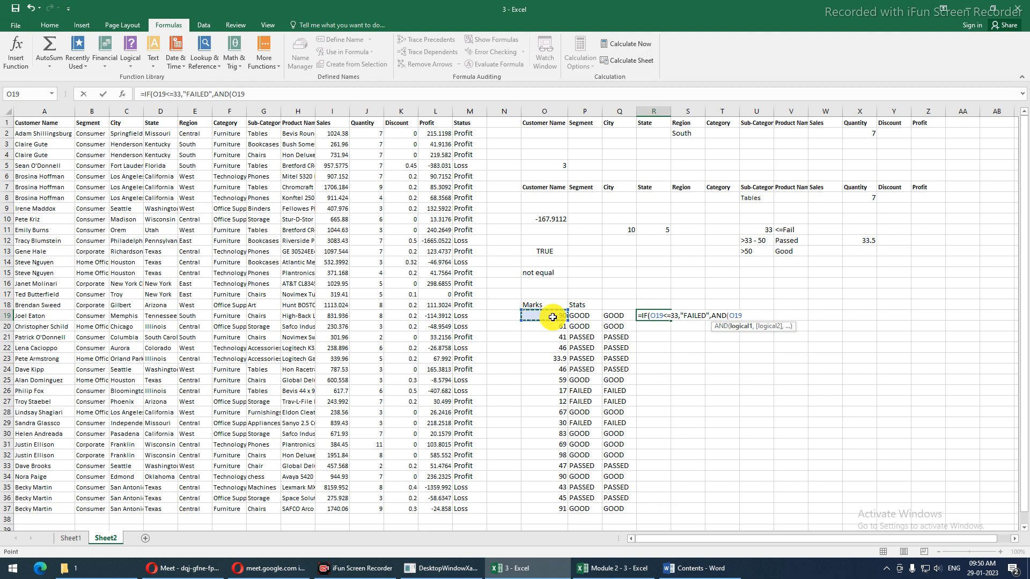
{"action": "type", "text": ">33,"}
{"action": "left_click", "coordinate": [552, 317]}
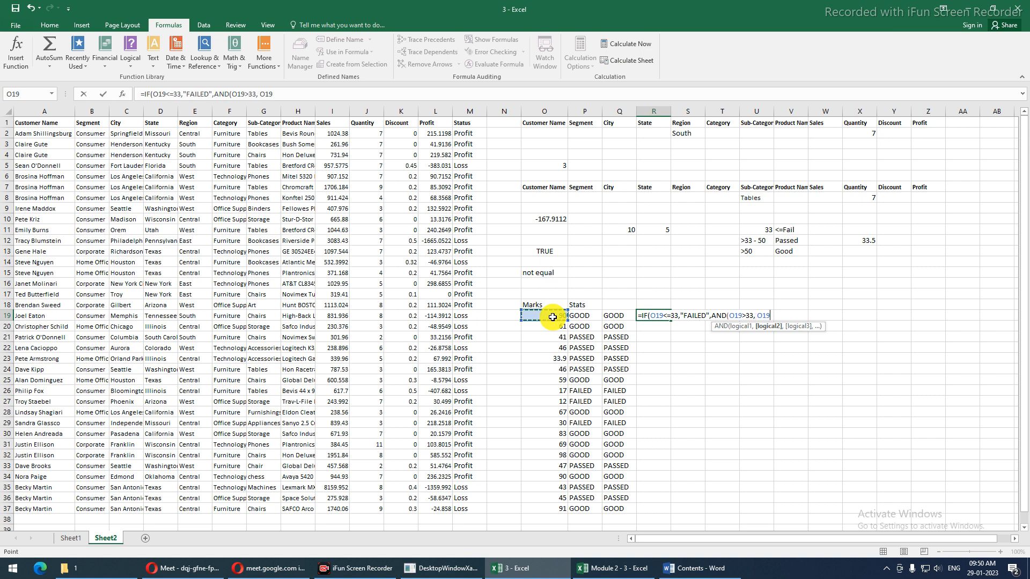
{"action": "type", "text": "<=55),"}
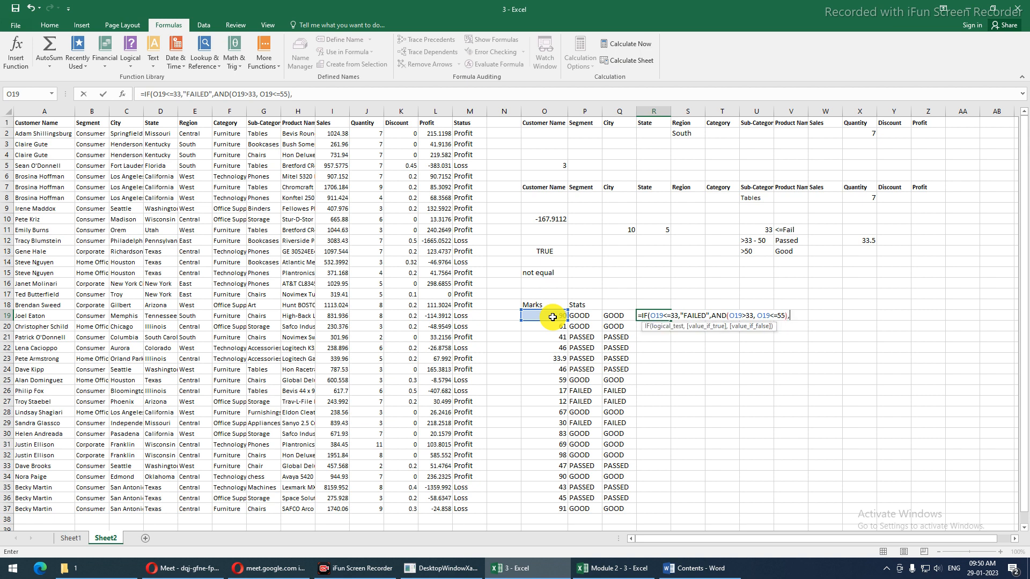
Wrap the AND in a nested IF returning "PASSED", otherwise "GOOD", and enter R19's formula
{"action": "left_click", "coordinate": [711, 314]}
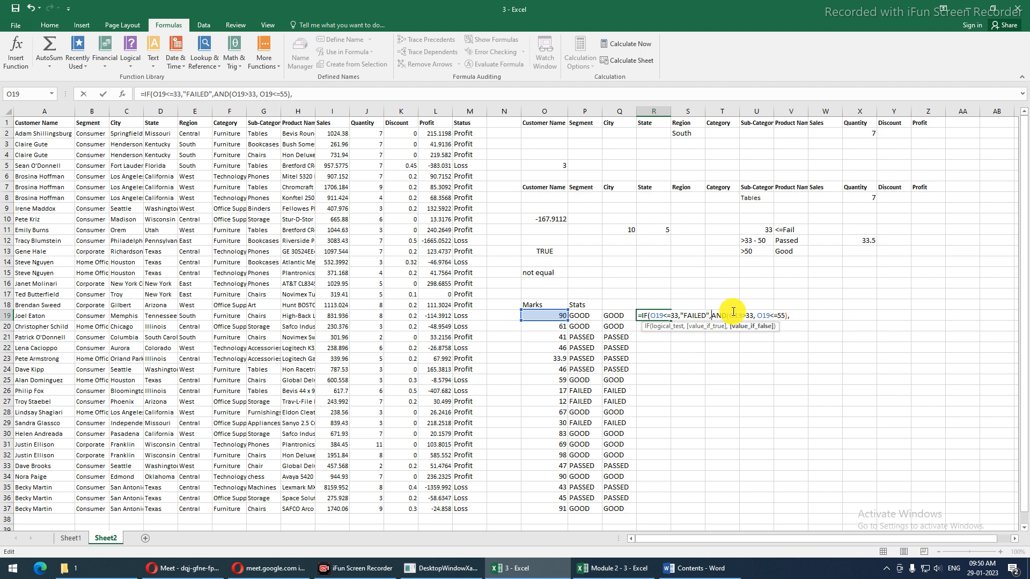
{"action": "type", "text": "IF("}
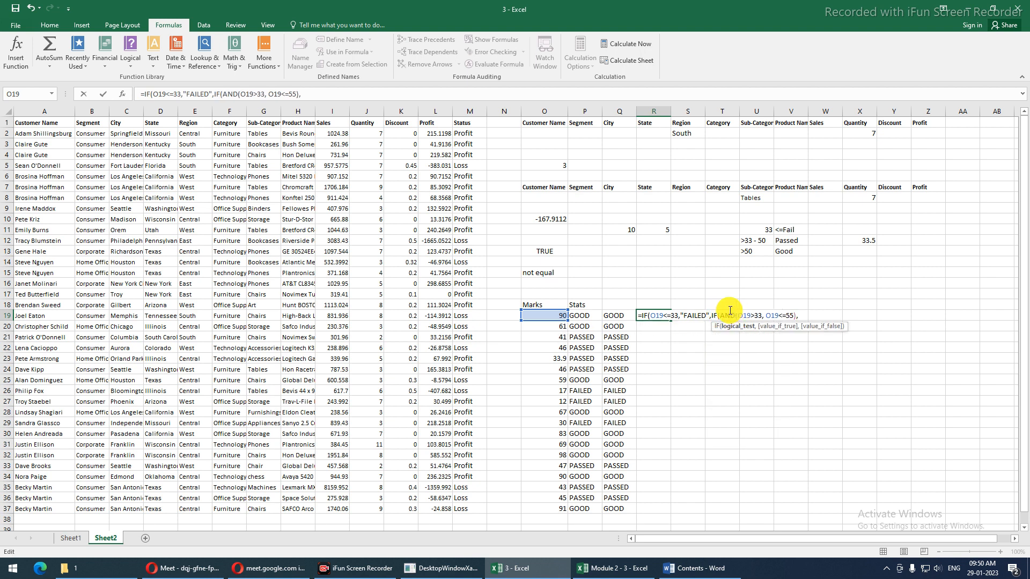
{"action": "left_click", "coordinate": [796, 316]}
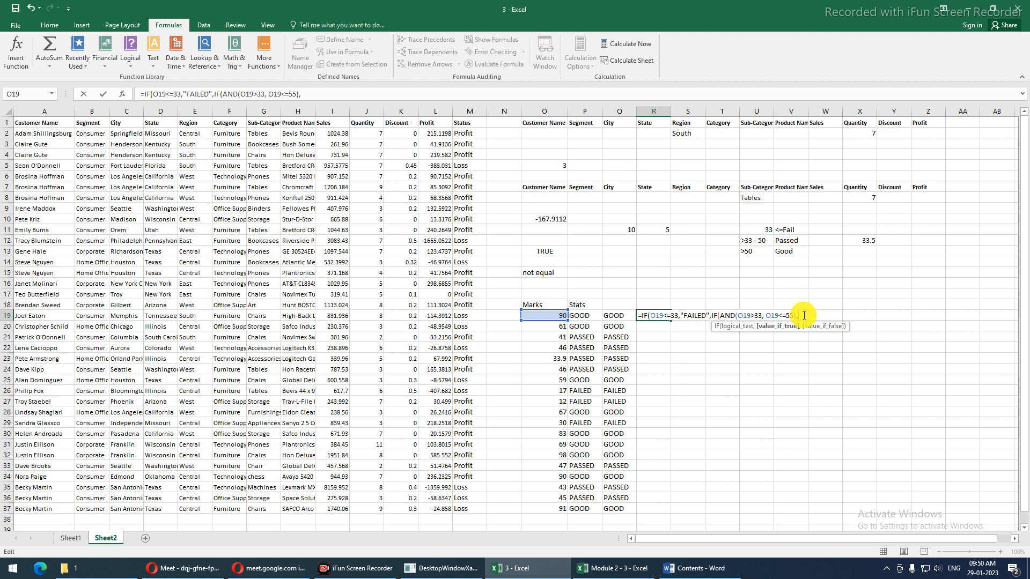
{"action": "type", "text": "\"PASSED\","}
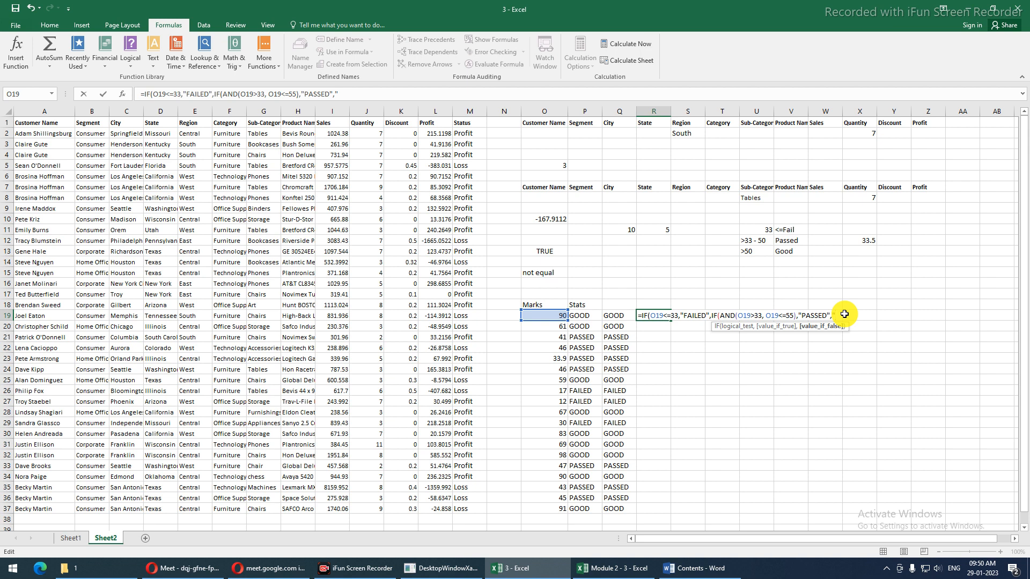
{"action": "type", "text": "GOOD"}
{"action": "key", "text": "Return"}
{"action": "key", "text": "Return"}
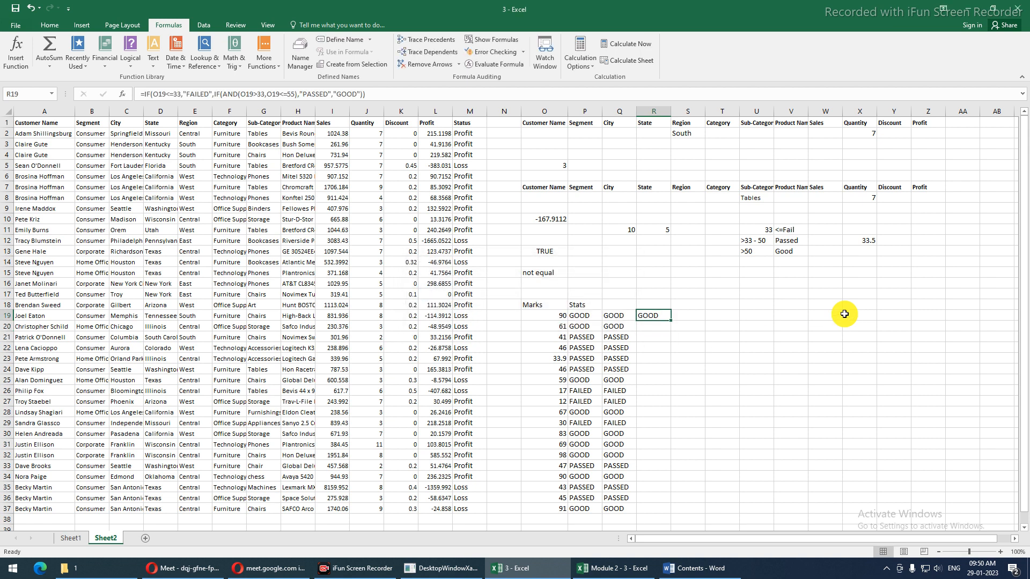
Copy R19's AND-based grading formula down to R37 and check the copy in R20
{"action": "double_click", "coordinate": [671, 321]}
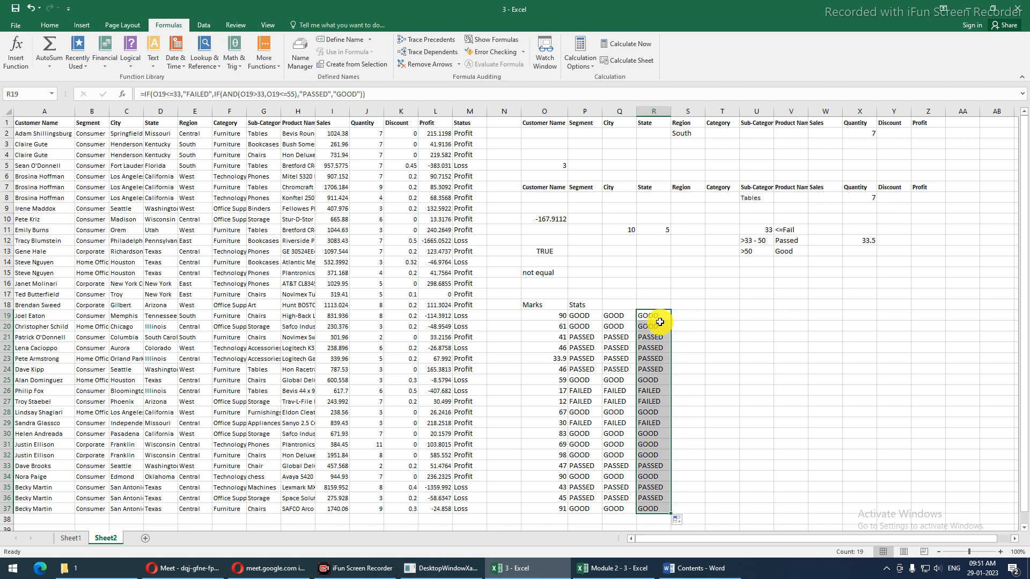
{"action": "left_click", "coordinate": [659, 323]}
{"action": "double_click", "coordinate": [660, 324]}
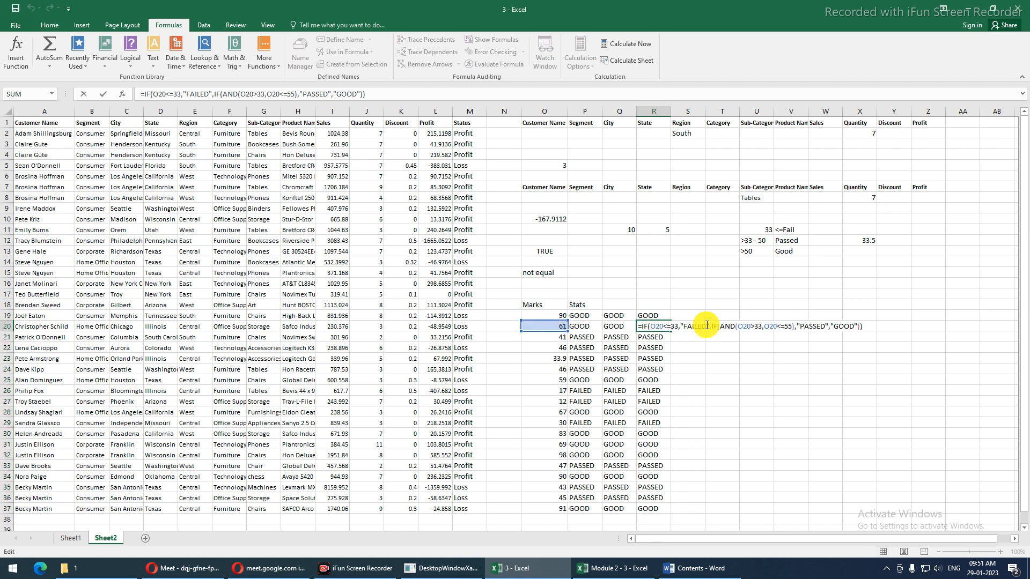
{"action": "left_click", "coordinate": [658, 317]}
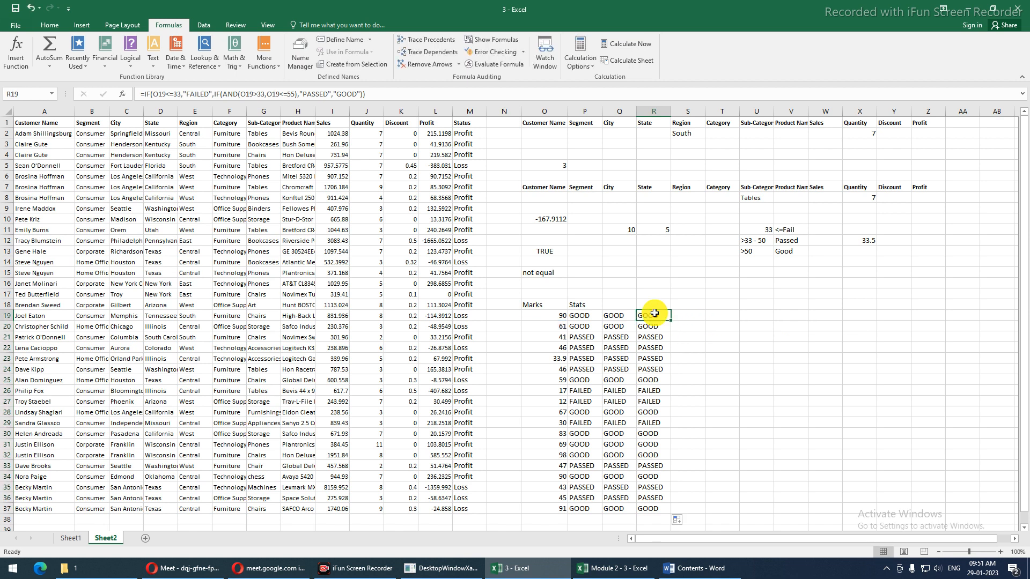
Review R19's nested IF/AND part, cancel the edit unchanged, and reselect R19
{"action": "double_click", "coordinate": [654, 314]}
{"action": "left_click_drag", "start_coordinate": [719, 316], "coordinate": [795, 316]}
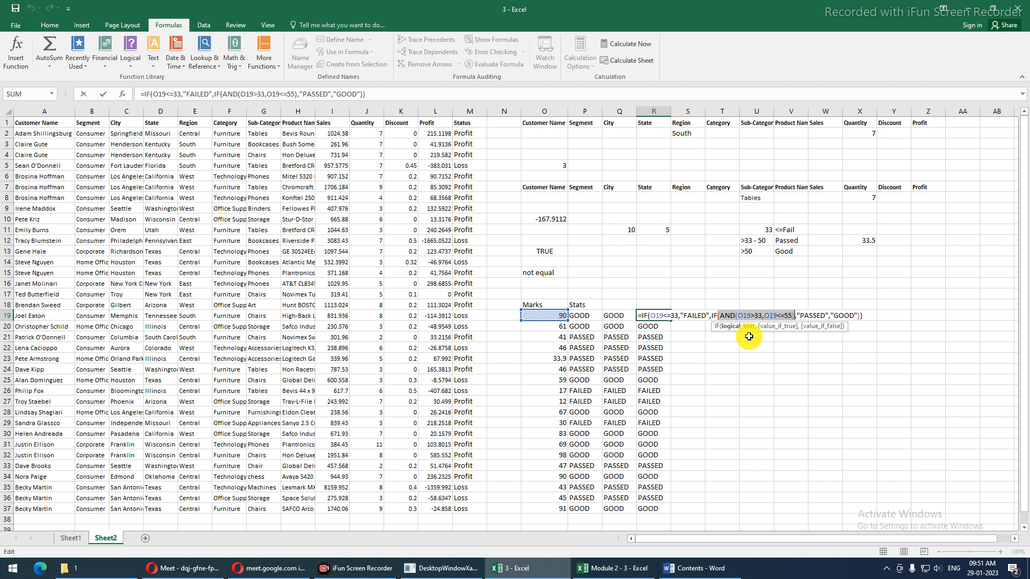
{"action": "key", "text": "Escape"}
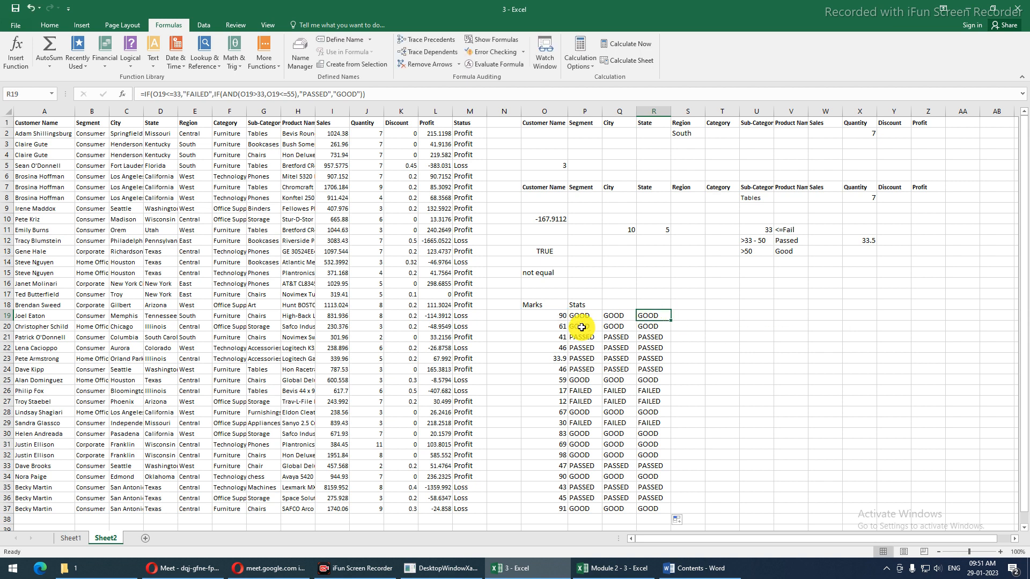
{"action": "left_click", "coordinate": [548, 319]}
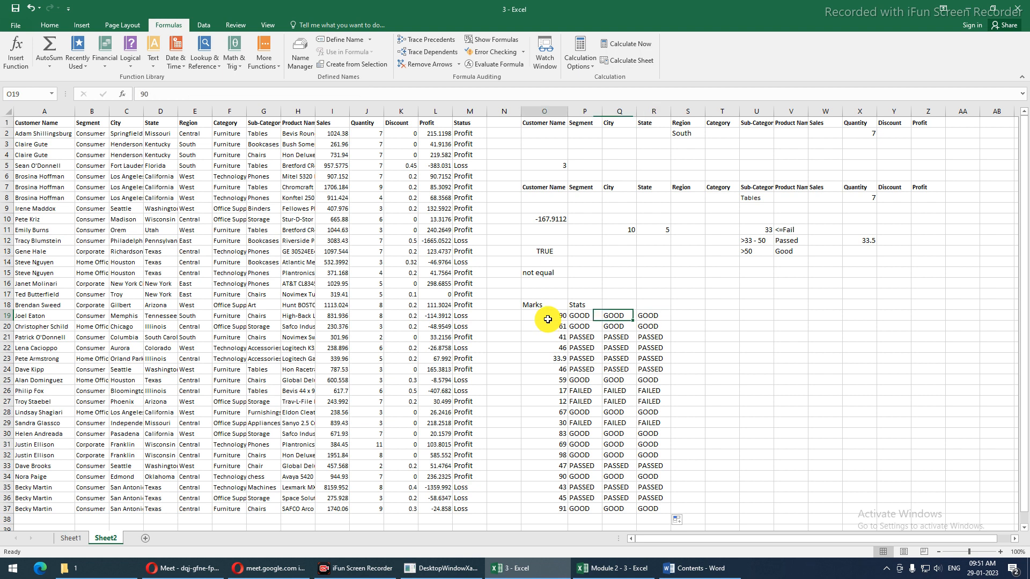
{"action": "left_click", "coordinate": [639, 318]}
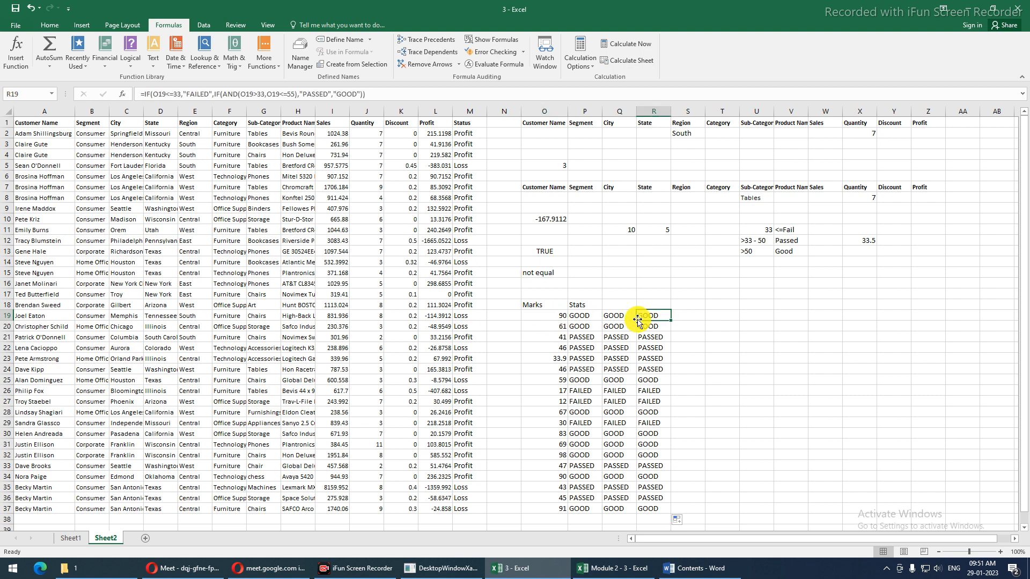
{"action": "key", "text": "alt"}
Evaluate R19's formula through the FALSE 90<=33 test, then close the evaluation
{"action": "key", "text": "t"}
{"action": "key", "text": "u"}
{"action": "key", "text": "f"}
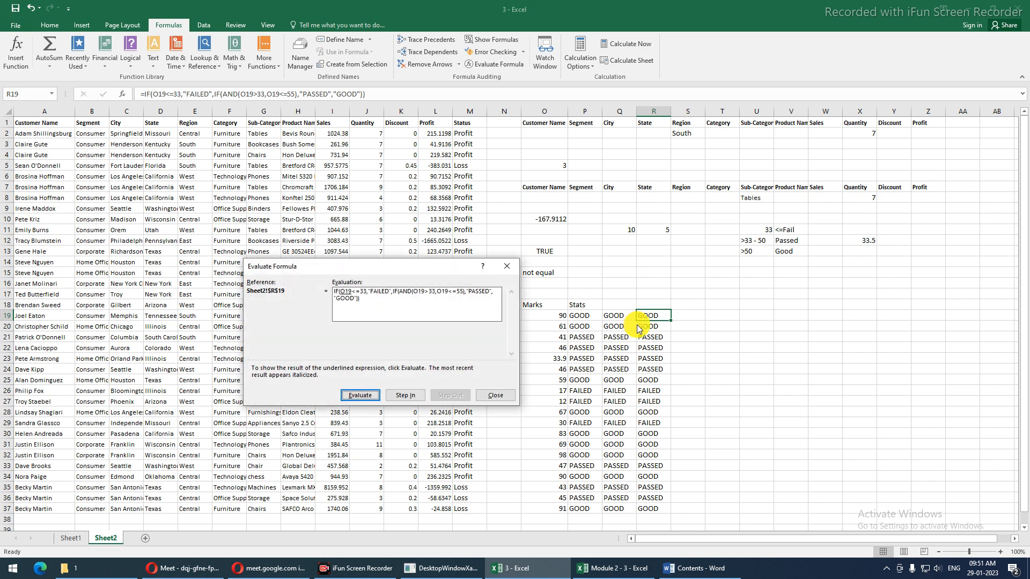
{"action": "left_click", "coordinate": [360, 395]}
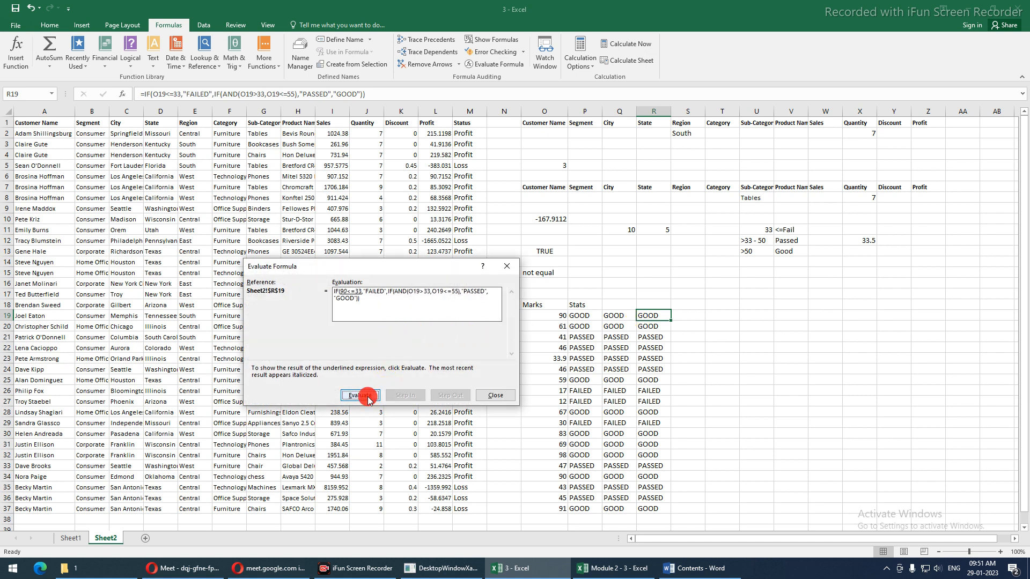
{"action": "left_click", "coordinate": [359, 397]}
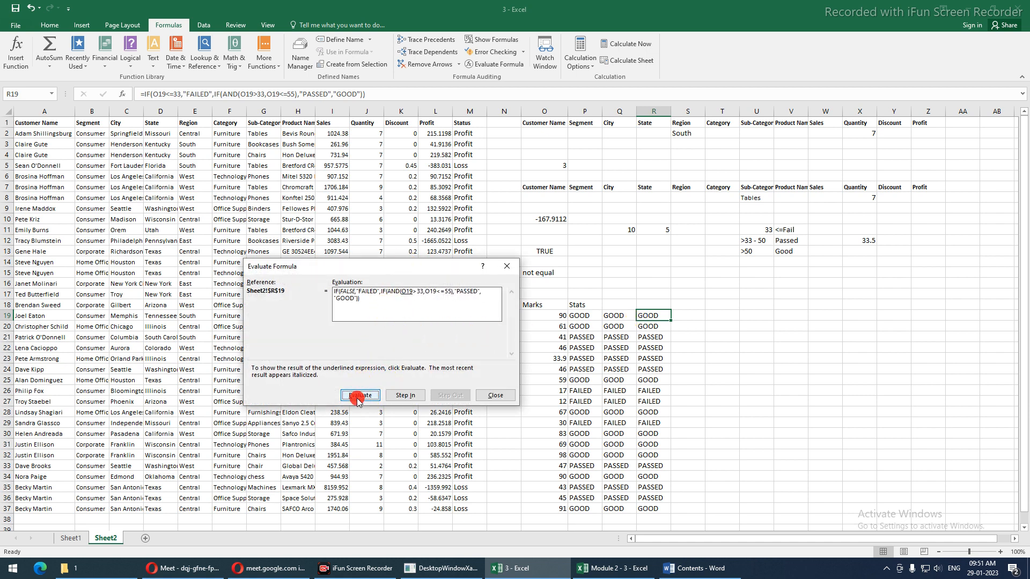
{"action": "left_click", "coordinate": [358, 399]}
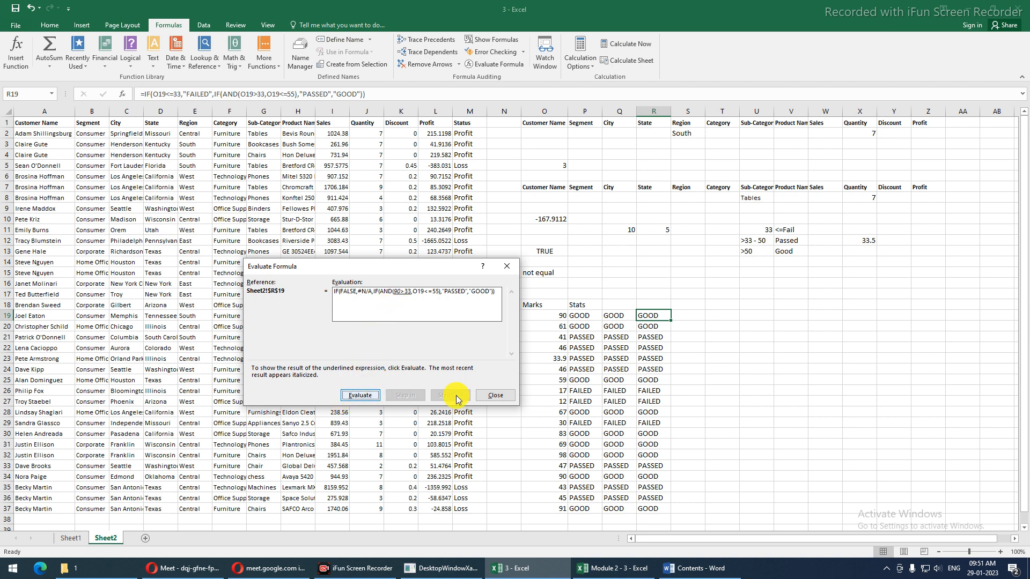
{"action": "left_click", "coordinate": [496, 395]}
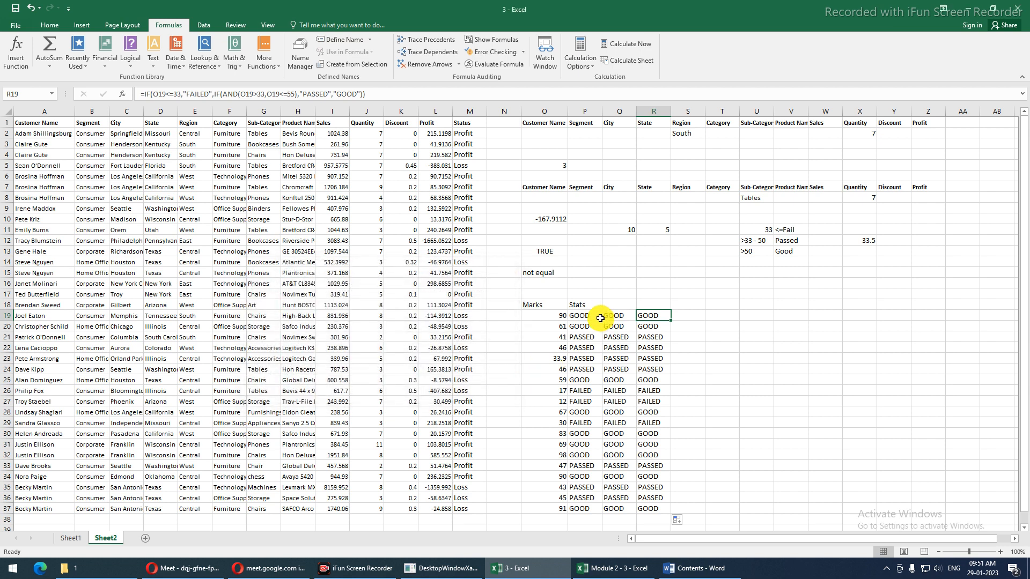
Change O19's mark to 43 and reopen Evaluate Formula on R19
{"action": "left_click", "coordinate": [558, 317]}
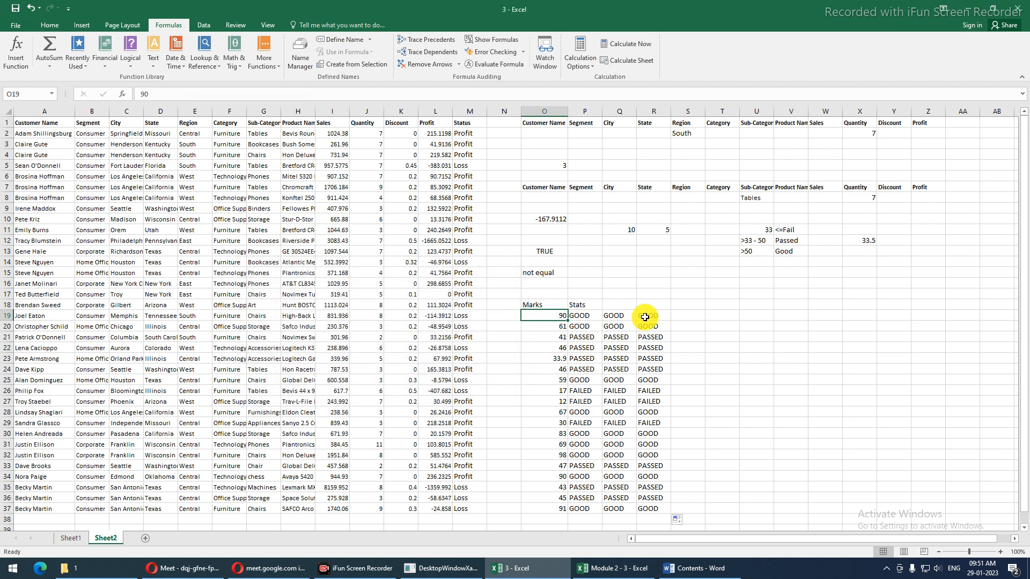
{"action": "type", "text": "43"}
{"action": "key", "text": "Return"}
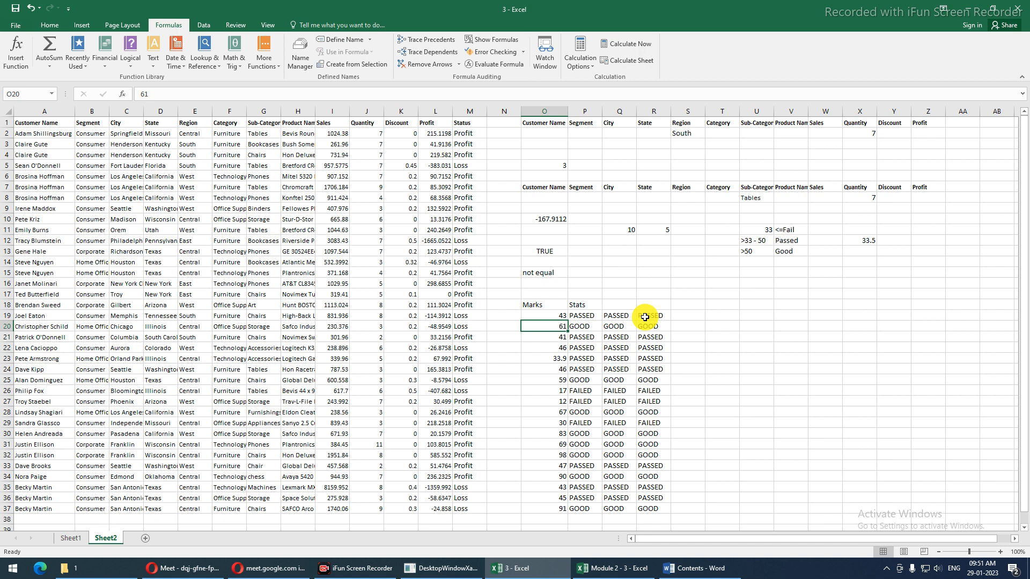
{"action": "left_click", "coordinate": [644, 317]}
{"action": "key", "text": "alt"}
{"action": "key", "text": "t"}
{"action": "key", "text": "u"}
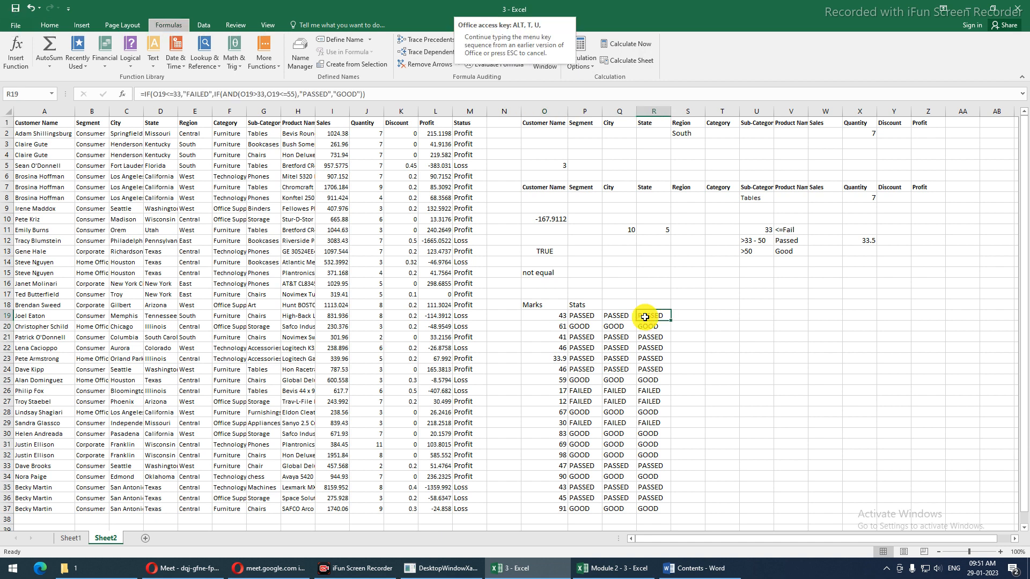
{"action": "key", "text": "f"}
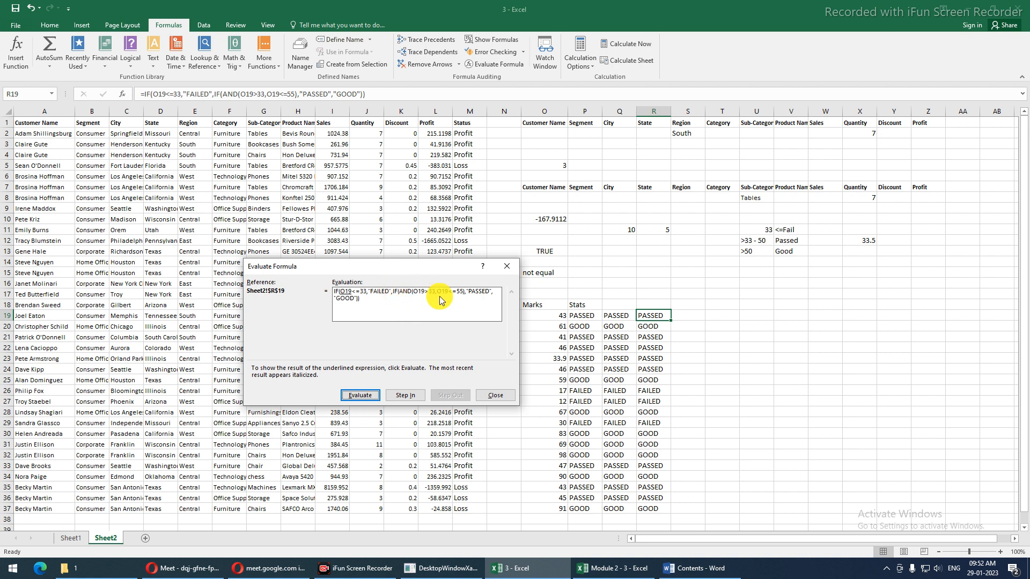
Evaluate R19 with mark 43: 43<=33 FALSE, both AND tests TRUE, result PASSED; then close
{"action": "left_click", "coordinate": [349, 398]}
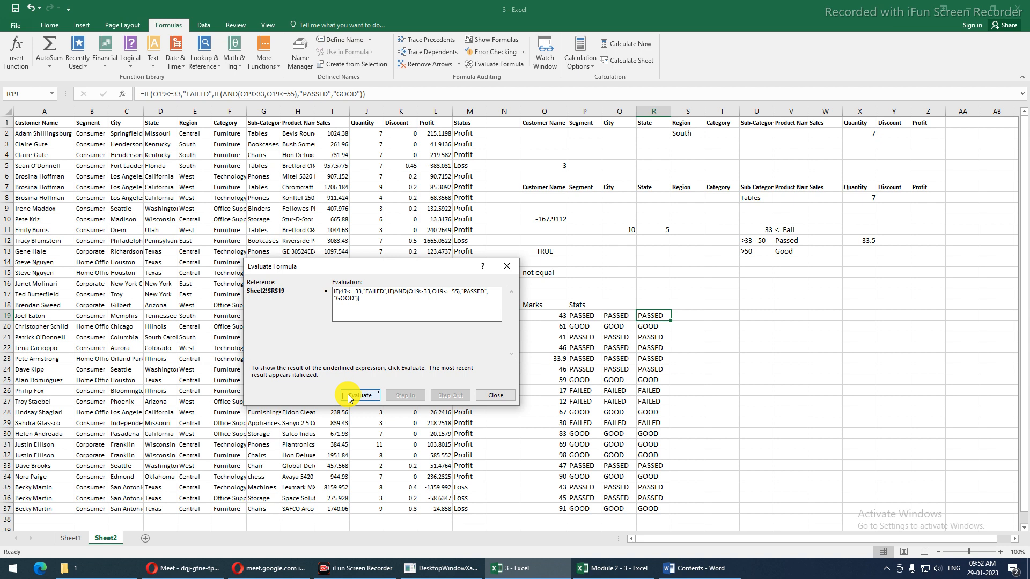
{"action": "left_click", "coordinate": [349, 398]}
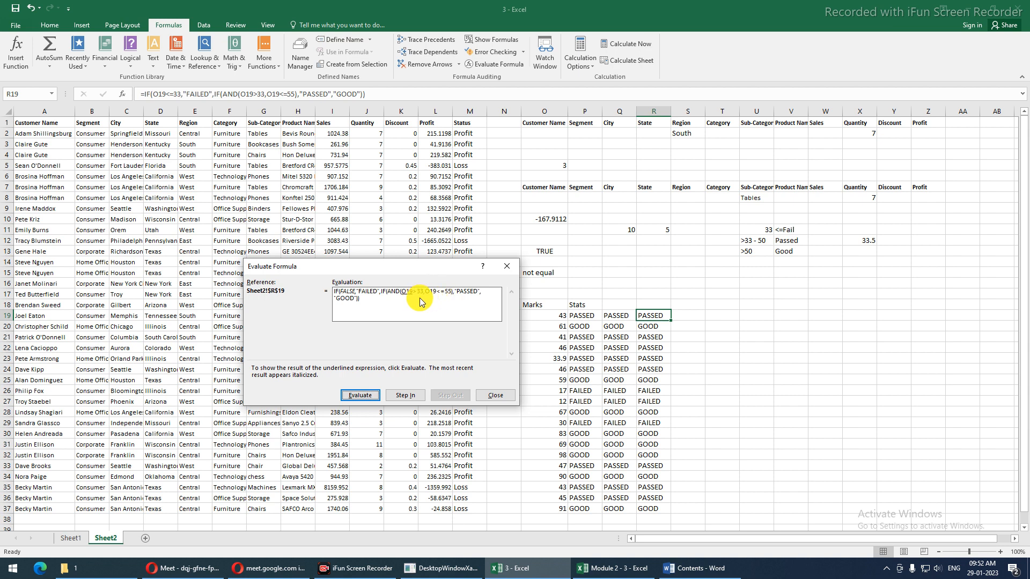
{"action": "left_click", "coordinate": [373, 398]}
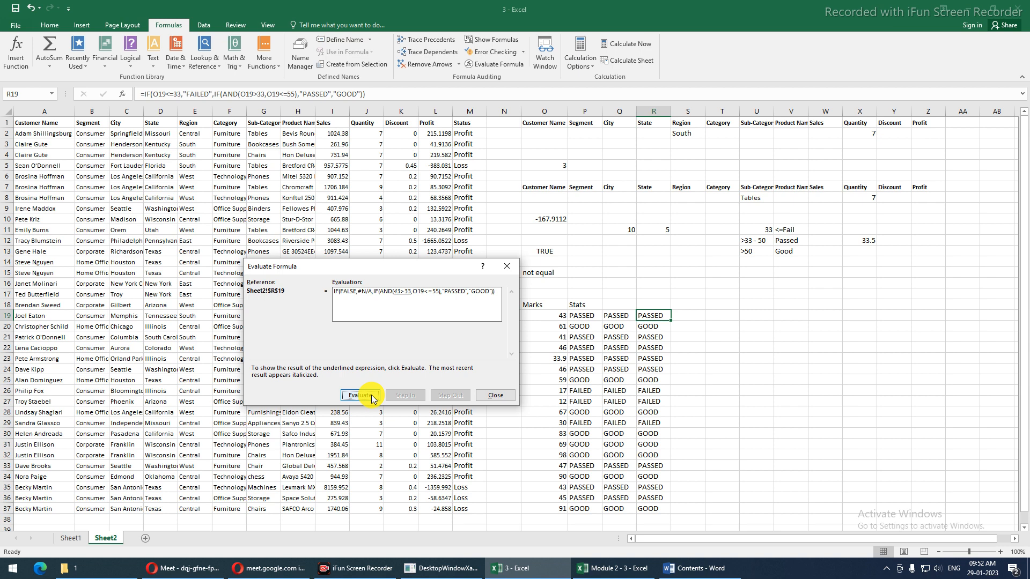
{"action": "left_click", "coordinate": [373, 397]}
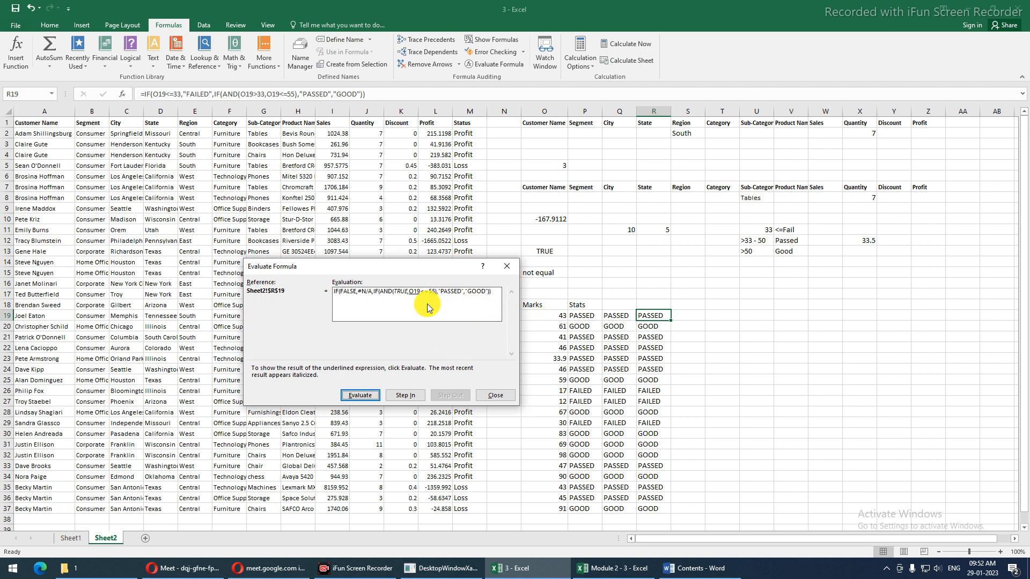
{"action": "left_click", "coordinate": [360, 395]}
{"action": "left_click", "coordinate": [360, 395]}
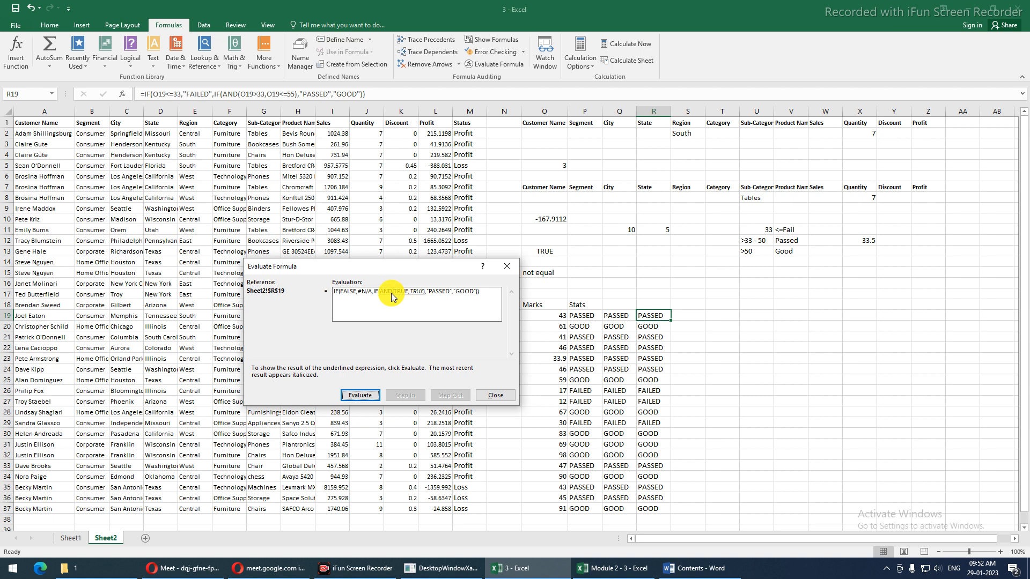
{"action": "left_click", "coordinate": [354, 395]}
{"action": "left_click", "coordinate": [370, 395]}
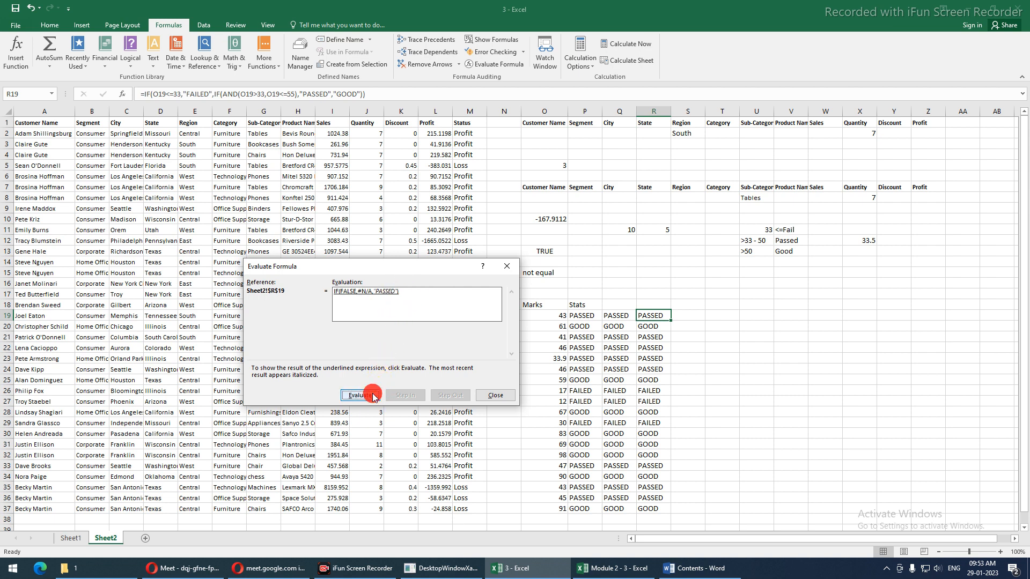
{"action": "left_click", "coordinate": [374, 396]}
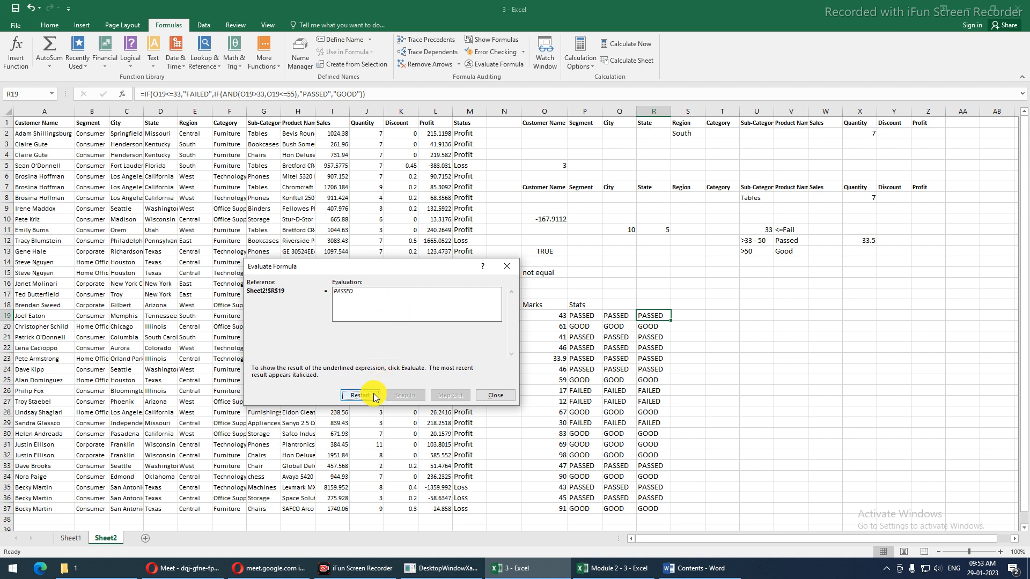
{"action": "left_click", "coordinate": [490, 395]}
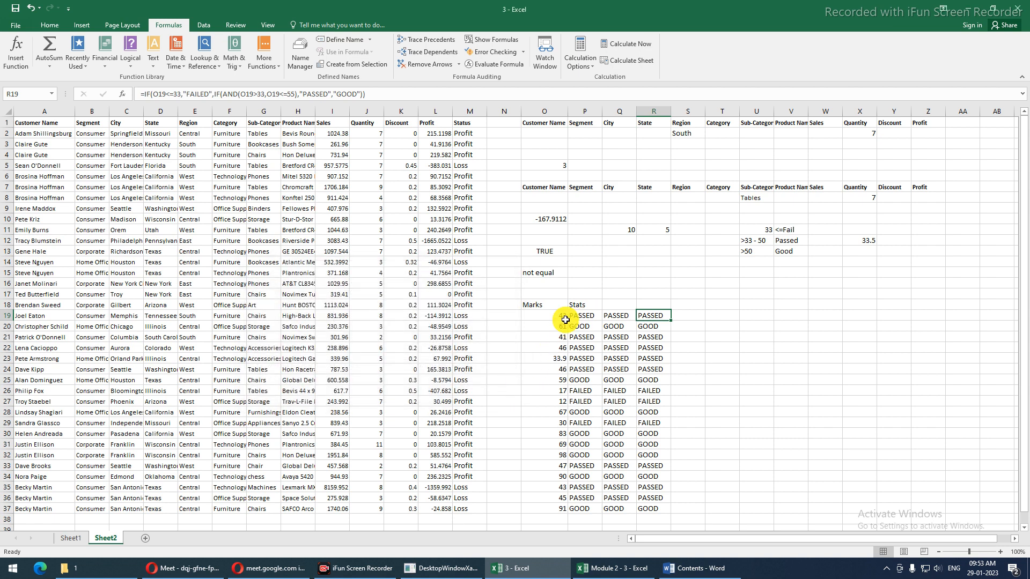
Change R19's PASSED upper limit from O19<=55 to O19<=50
{"action": "left_click", "coordinate": [297, 94]}
{"action": "key", "text": "BackSpace"}
{"action": "type", "text": "0"}
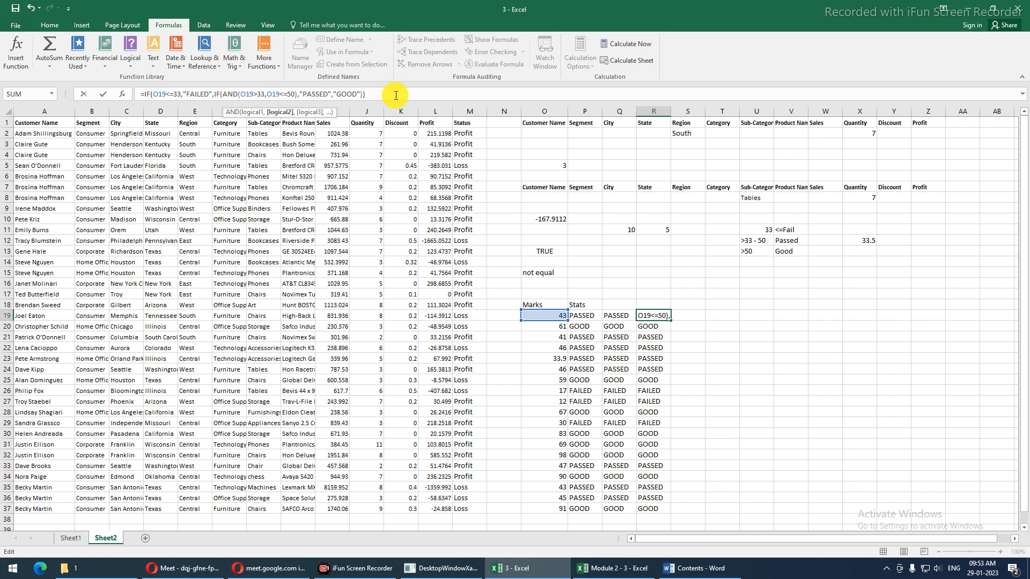
{"action": "key", "text": "Return"}
Fill R19's formula down to R37 and copy the Stats header from P18 into Q18:R18
{"action": "left_click", "coordinate": [640, 312]}
{"action": "double_click", "coordinate": [669, 320]}
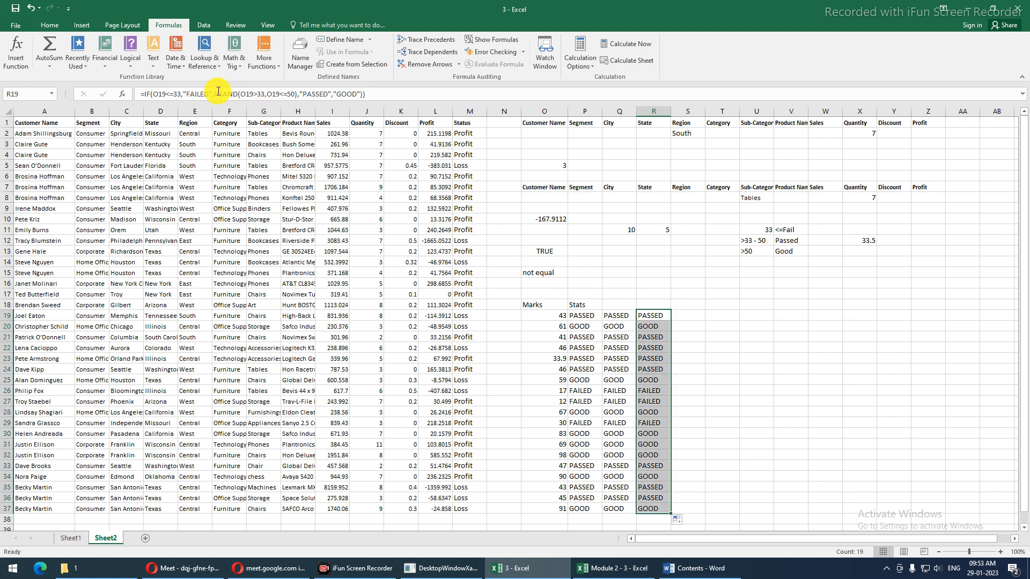
{"action": "left_click_drag", "start_coordinate": [218, 92], "coordinate": [375, 92]}
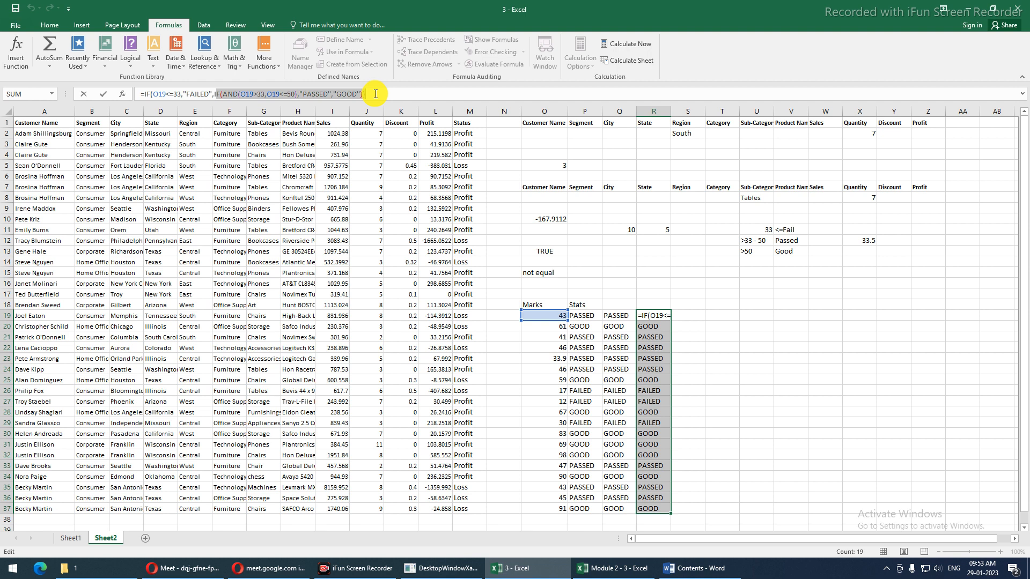
{"action": "key", "text": "Escape"}
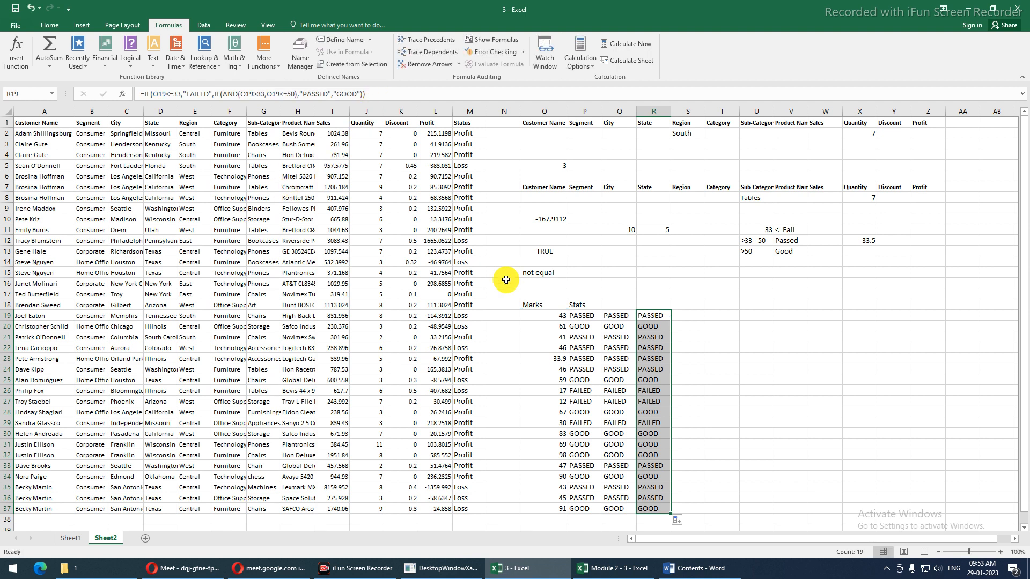
{"action": "left_click", "coordinate": [596, 309]}
{"action": "left_click_drag", "start_coordinate": [597, 308], "coordinate": [661, 312]}
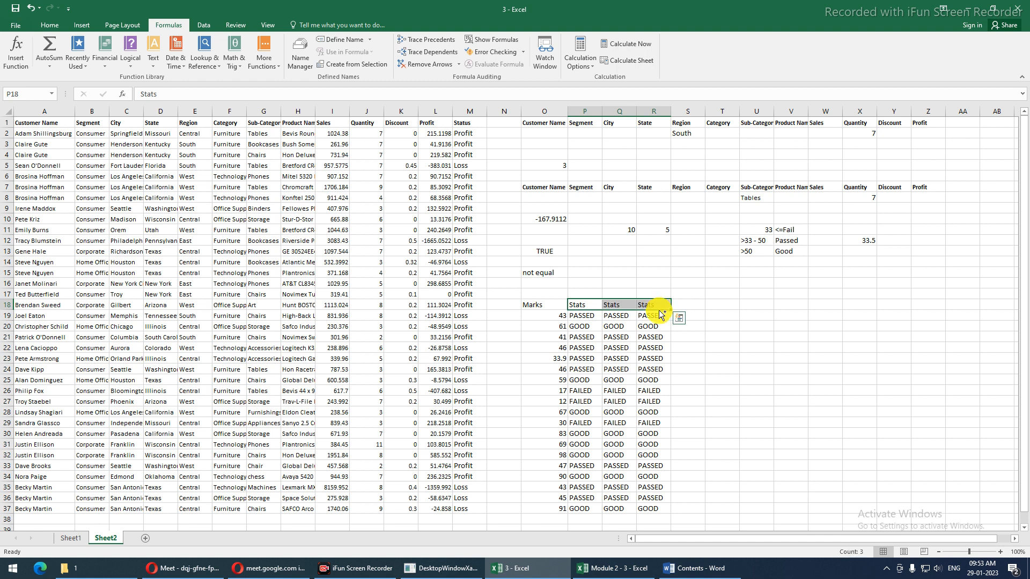
Bold the Stats headers in P18:R18, then select the Segment and City cells B1:C3
{"action": "key", "text": "Delete"}
{"action": "key", "text": "ctrl+z"}
{"action": "key", "text": "ctrl+b"}
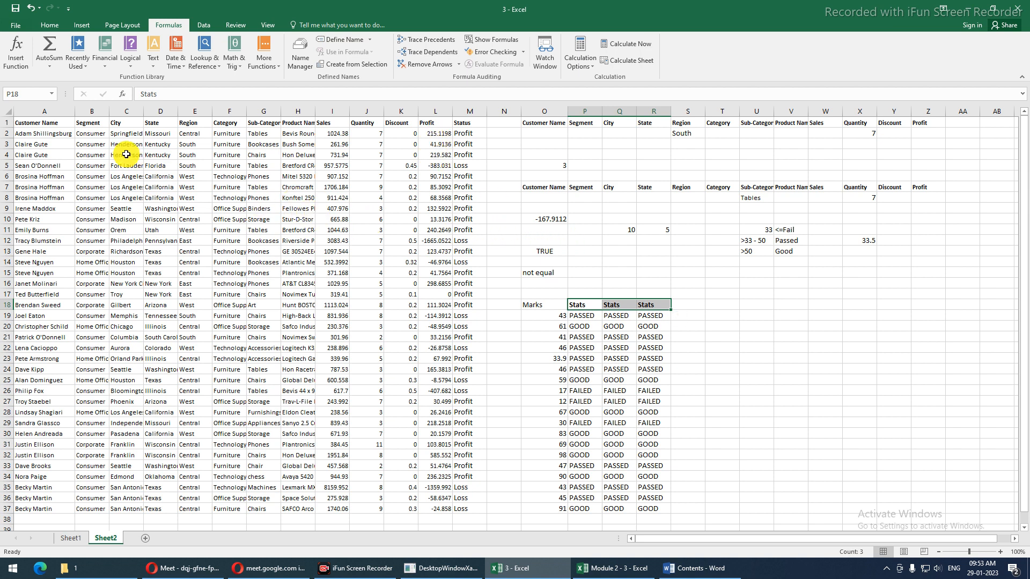
{"action": "left_click_drag", "start_coordinate": [96, 121], "coordinate": [134, 149]}
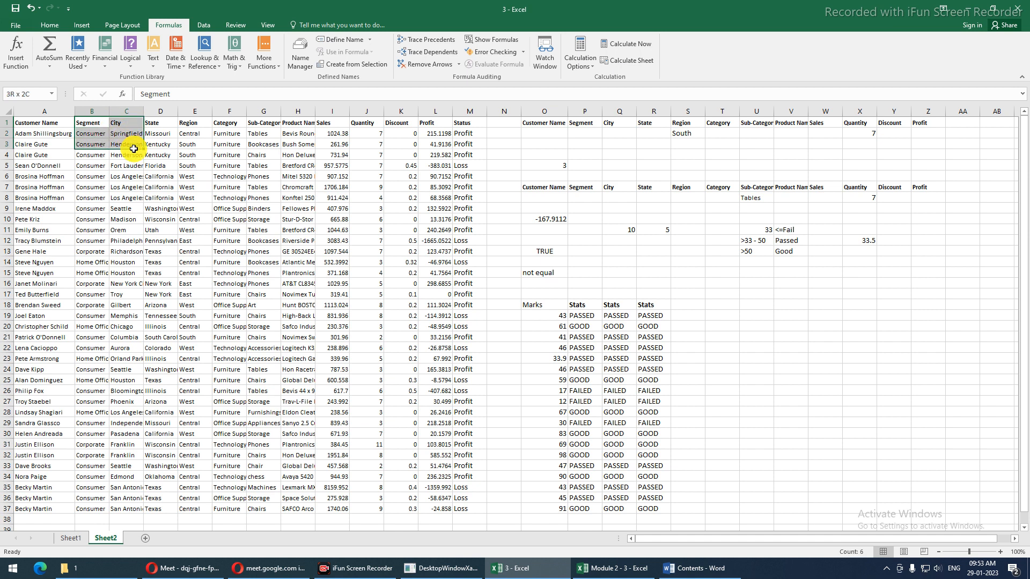
{"action": "left_click_drag", "start_coordinate": [134, 149], "coordinate": [130, 143]}
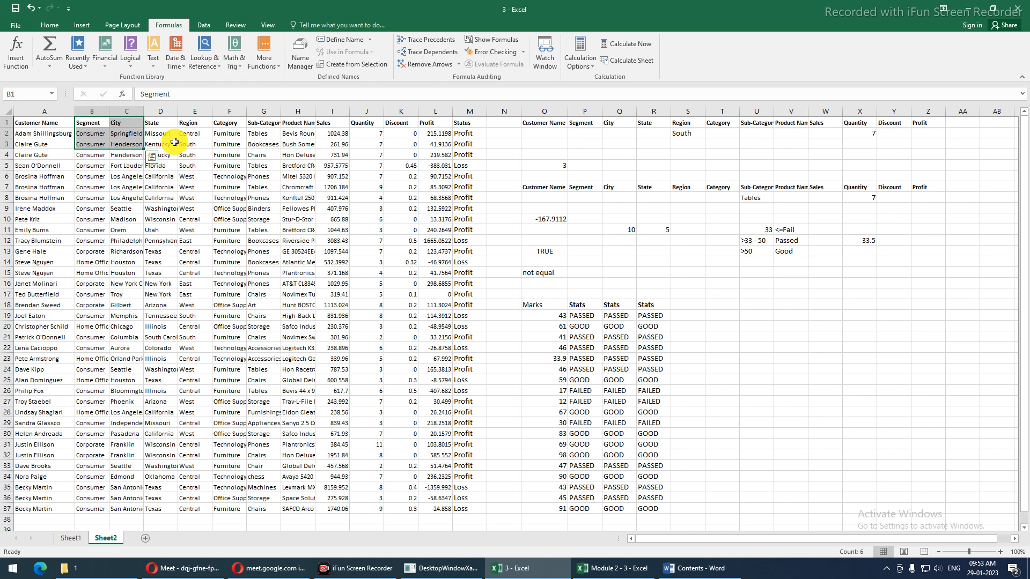
Type the headings Region in T18 and Sales in U18
{"action": "left_click", "coordinate": [729, 307]}
{"action": "type", "text": "rE"}
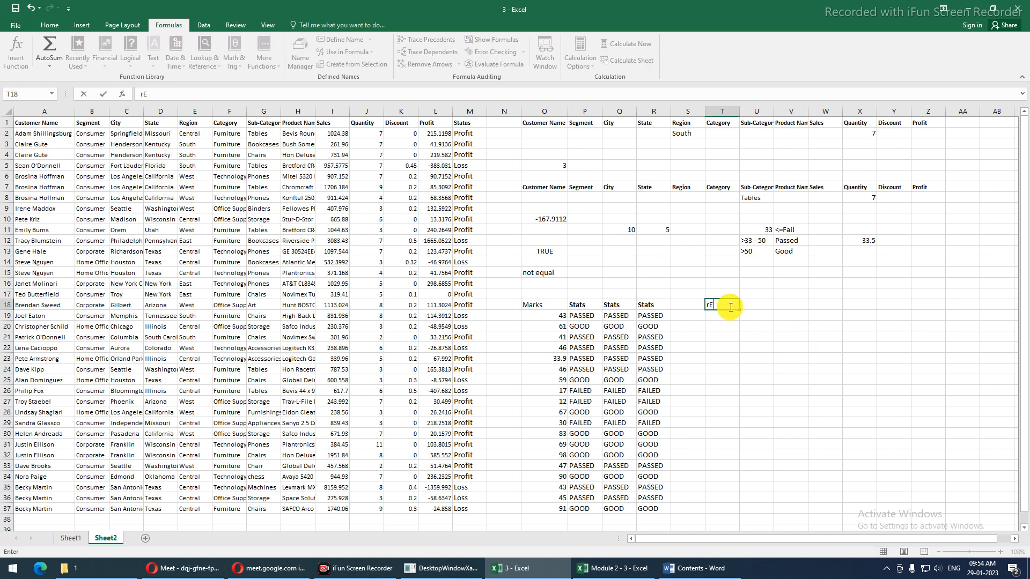
{"action": "key", "text": "BackSpace"}
{"action": "key", "text": "BackSpace"}
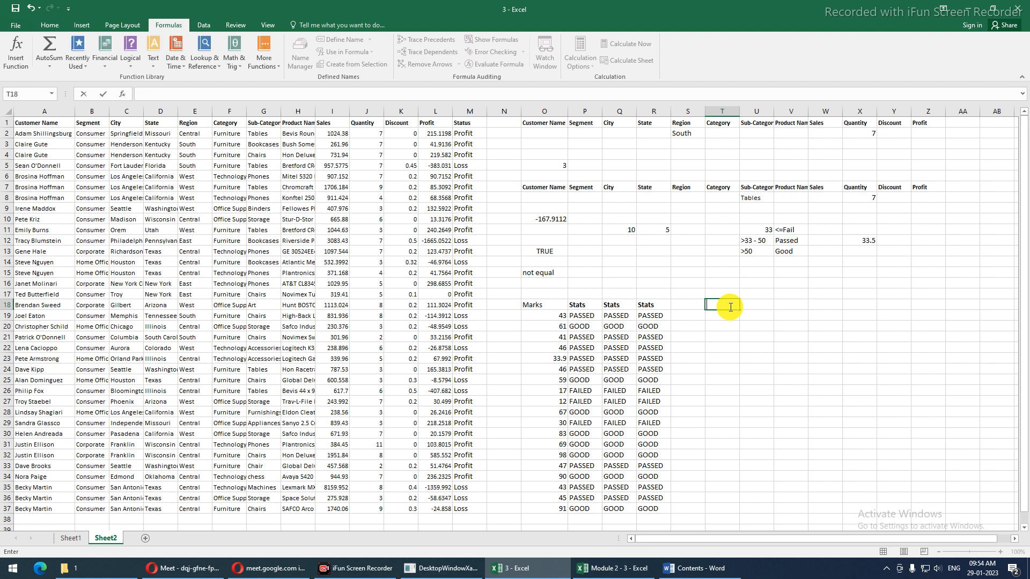
{"action": "type", "text": "rE"}
{"action": "key", "text": "BackSpace"}
{"action": "key", "text": "BackSpace"}
{"action": "type", "text": "Region"}
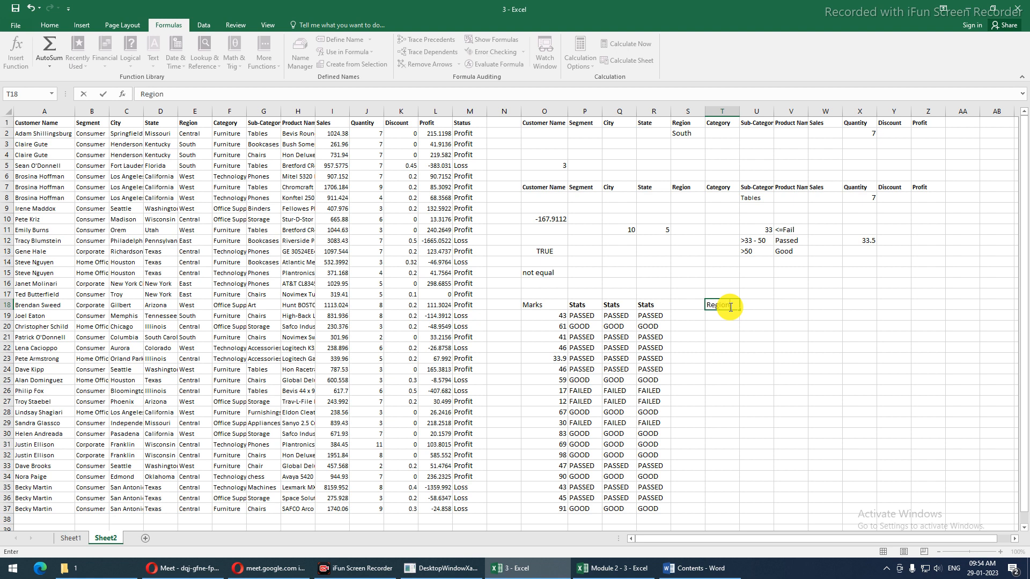
{"action": "key", "text": "Tab"}
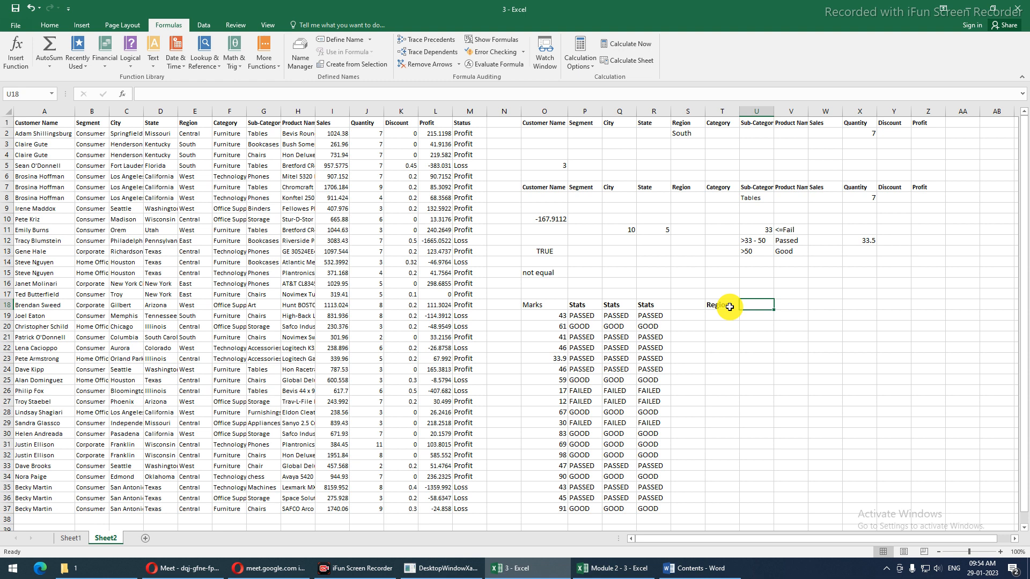
{"action": "type", "text": "Sales"}
{"action": "key", "text": "Return"}
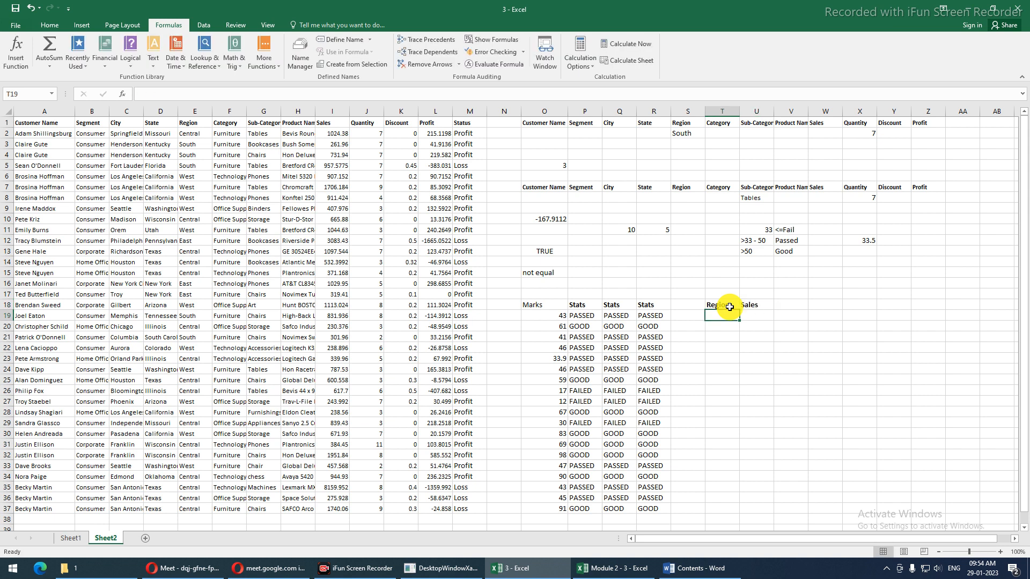
Add and then delete a Profit heading in V18, and select the first 18 Region values
{"action": "key", "text": "Up"}
{"action": "key", "text": "Right"}
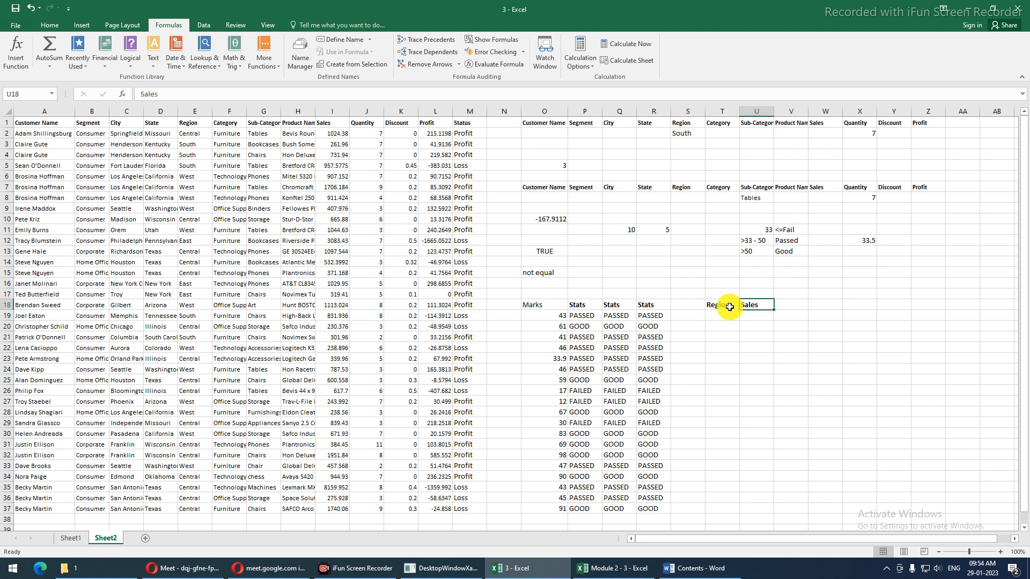
{"action": "key", "text": "Right"}
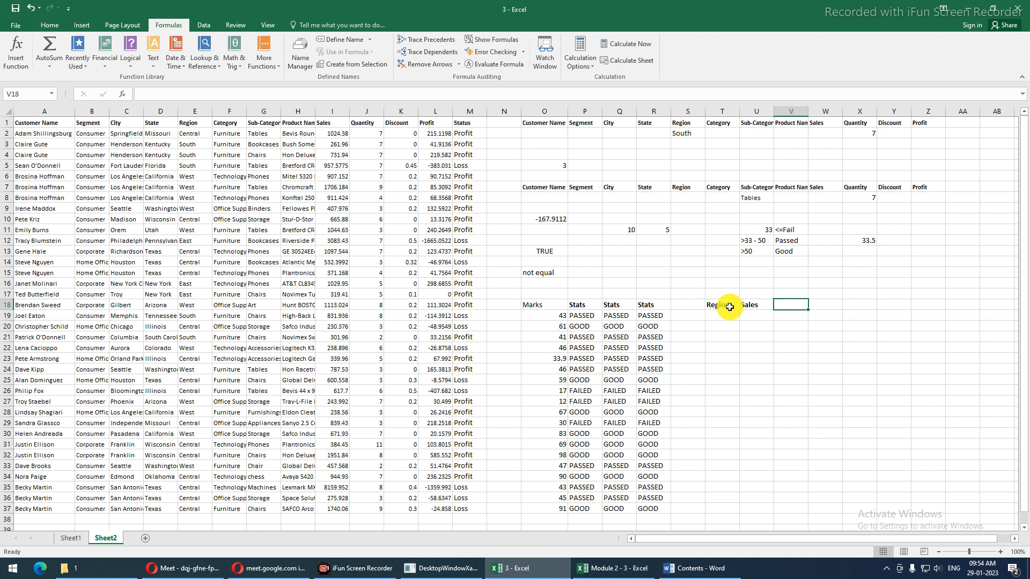
{"action": "type", "text": "Profit"}
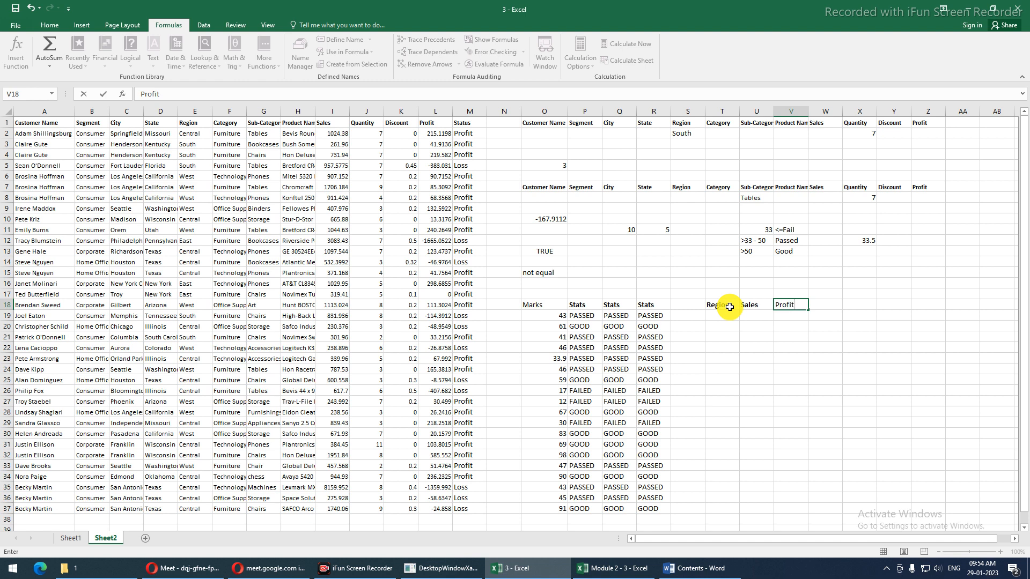
{"action": "key", "text": "Return"}
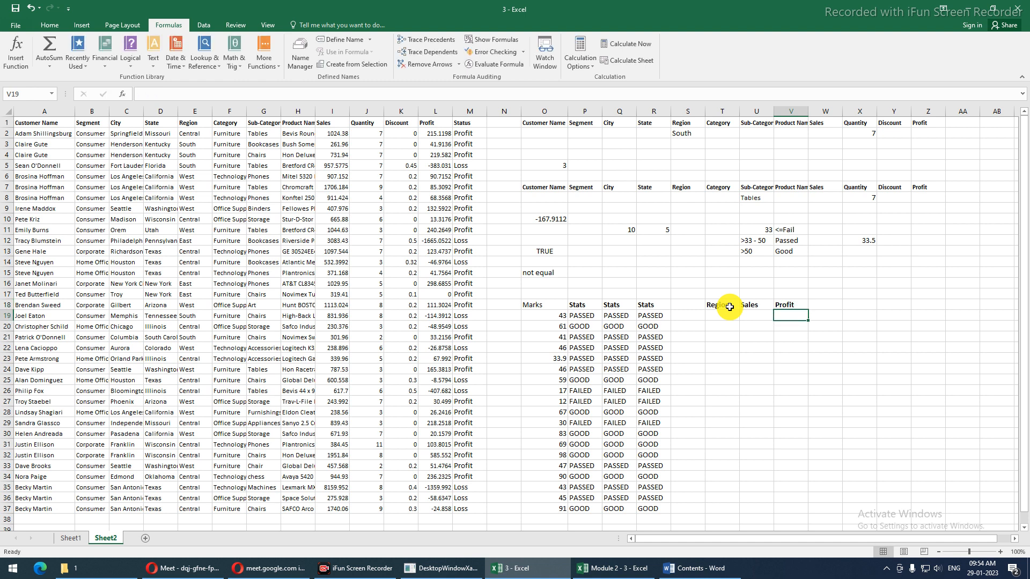
{"action": "key", "text": "Up"}
{"action": "key", "text": "Delete"}
{"action": "key", "text": "Left"}
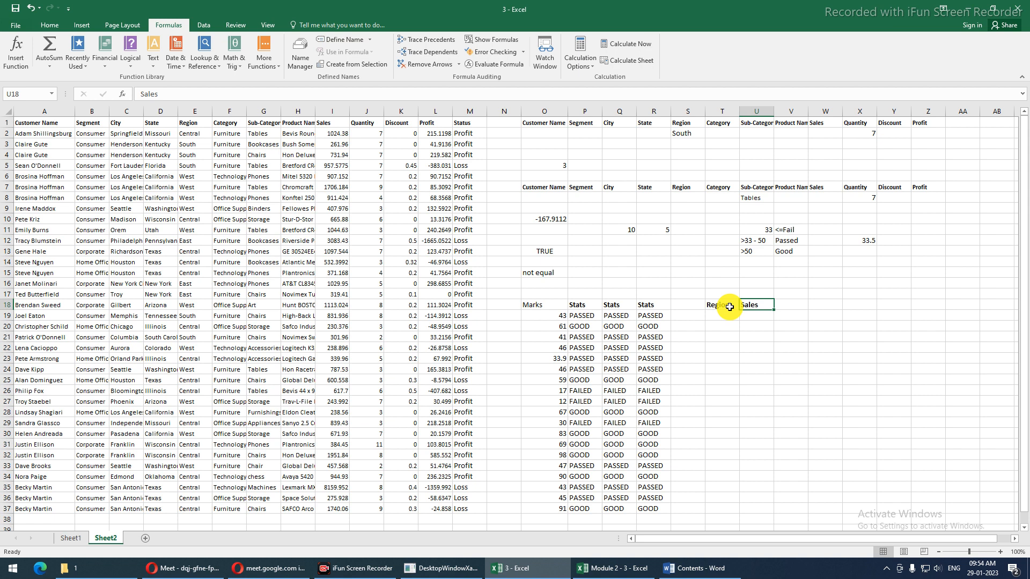
{"action": "key", "text": "Return"}
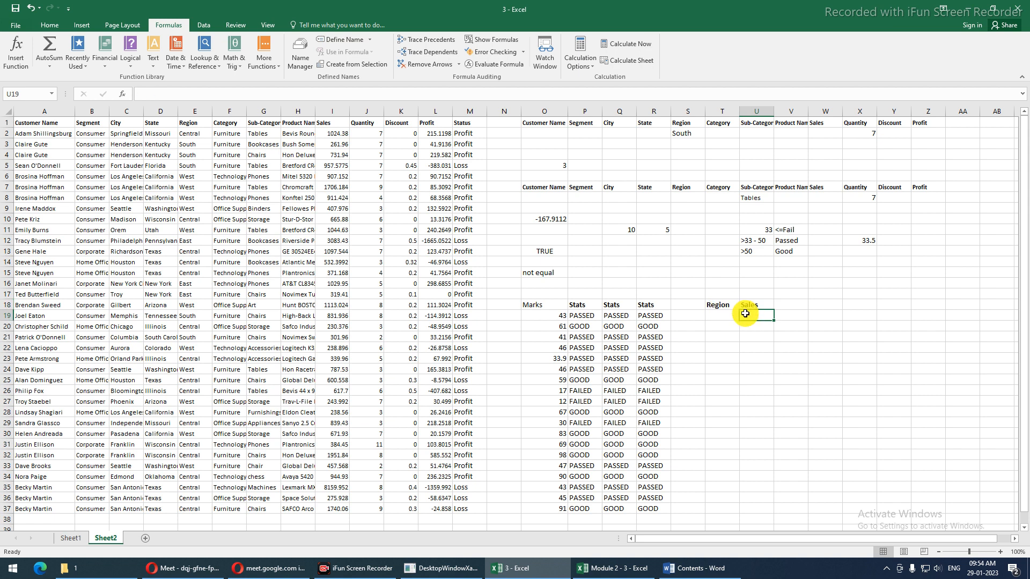
{"action": "left_click", "coordinate": [191, 134]}
{"action": "left_click_drag", "start_coordinate": [191, 145], "coordinate": [209, 314]}
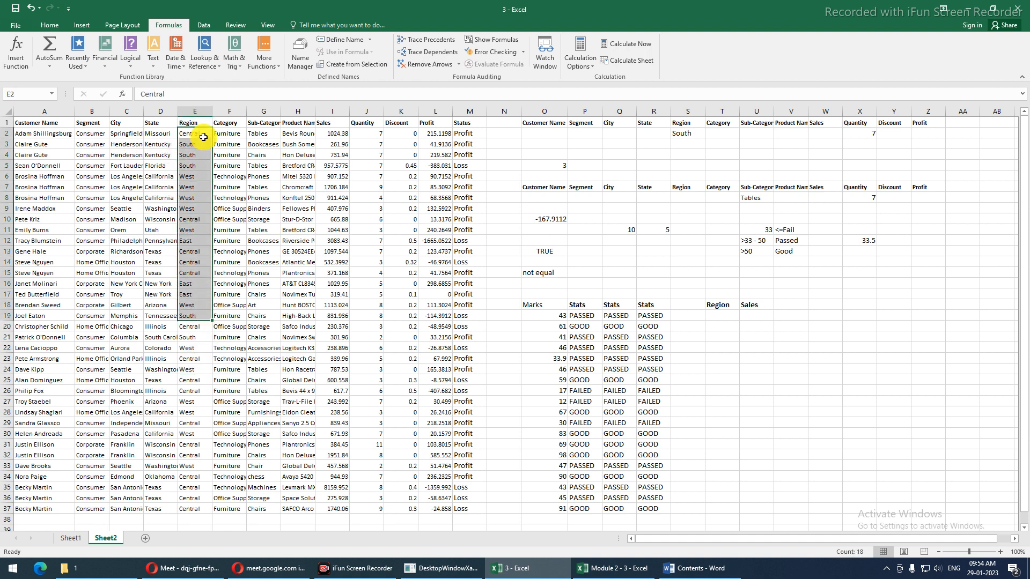
Paste the first 18 Region values into T19 and the Sales figures into U19
{"action": "key", "text": "ctrl+c"}
{"action": "left_click", "coordinate": [713, 320]}
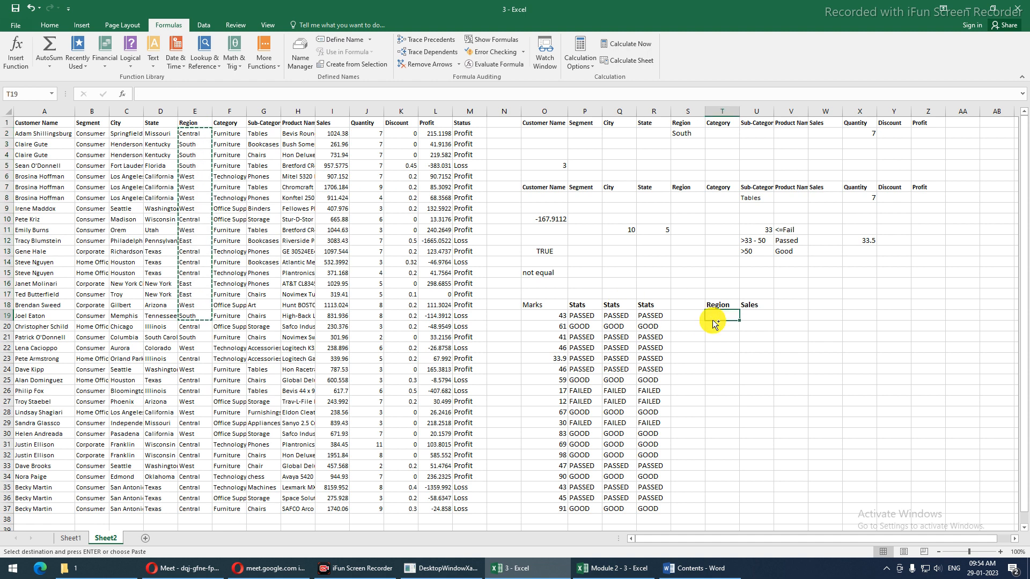
{"action": "key", "text": "ctrl+v"}
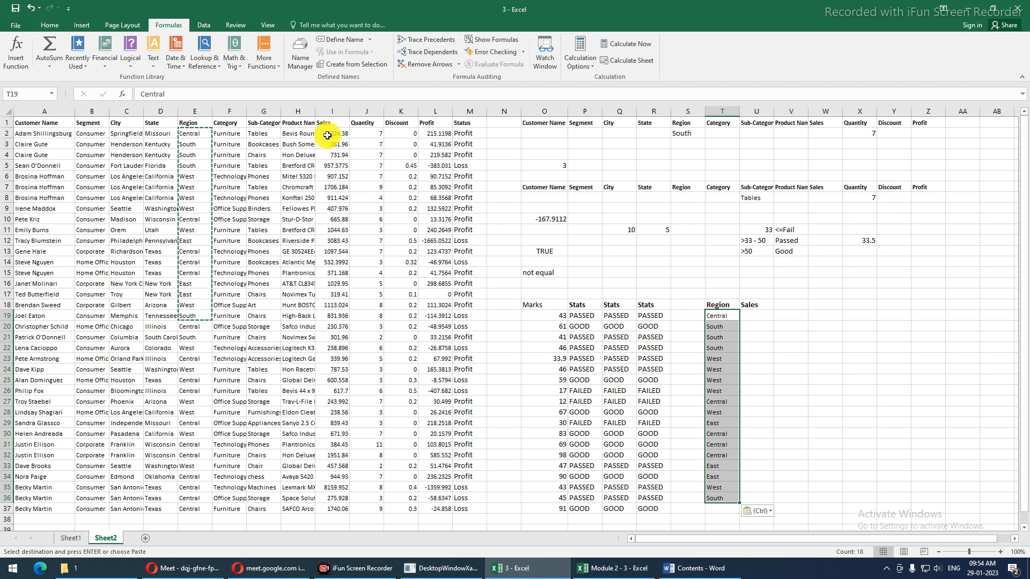
{"action": "left_click_drag", "start_coordinate": [330, 134], "coordinate": [323, 311]}
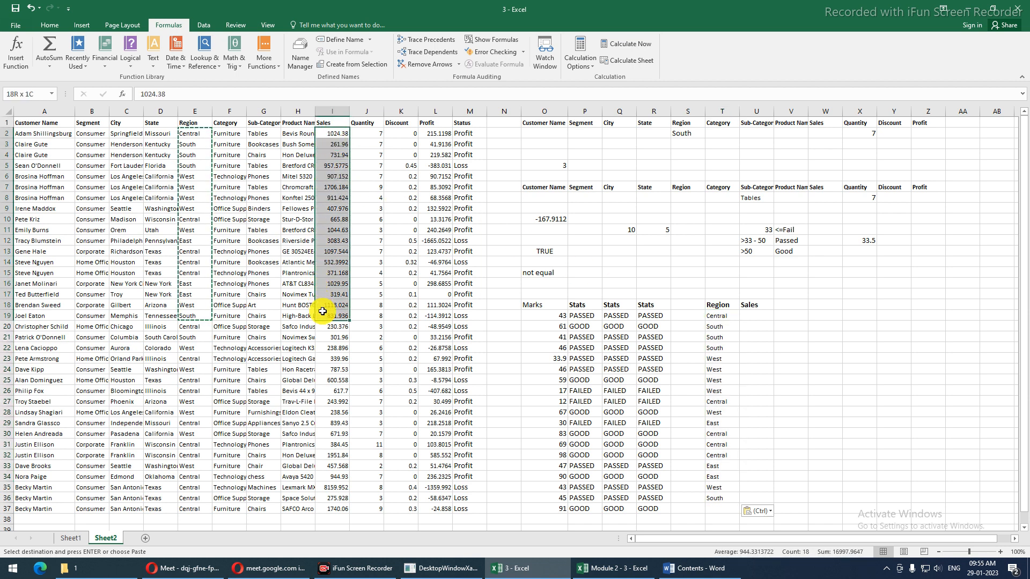
{"action": "key", "text": "ctrl+c"}
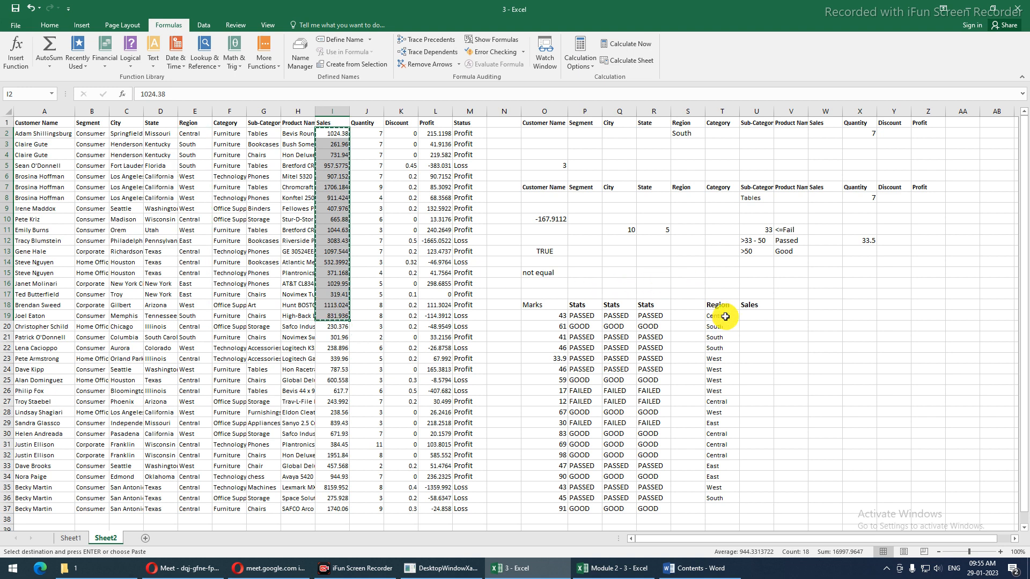
{"action": "left_click", "coordinate": [749, 315]}
{"action": "key", "text": "ctrl+v"}
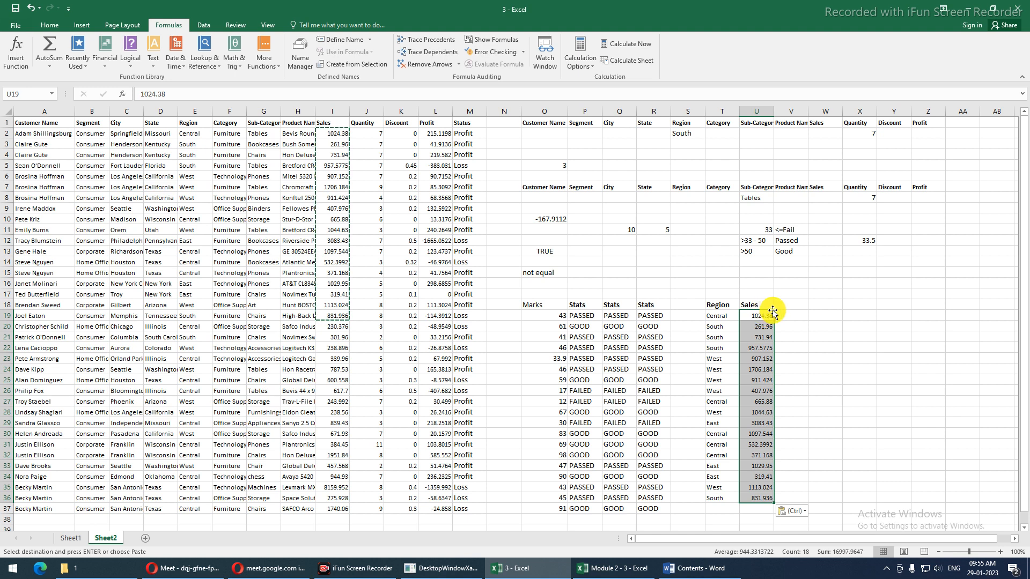
Paste the Customer Name heading and names into V18 and autofit column V
{"action": "left_click_drag", "start_coordinate": [59, 122], "coordinate": [50, 301]}
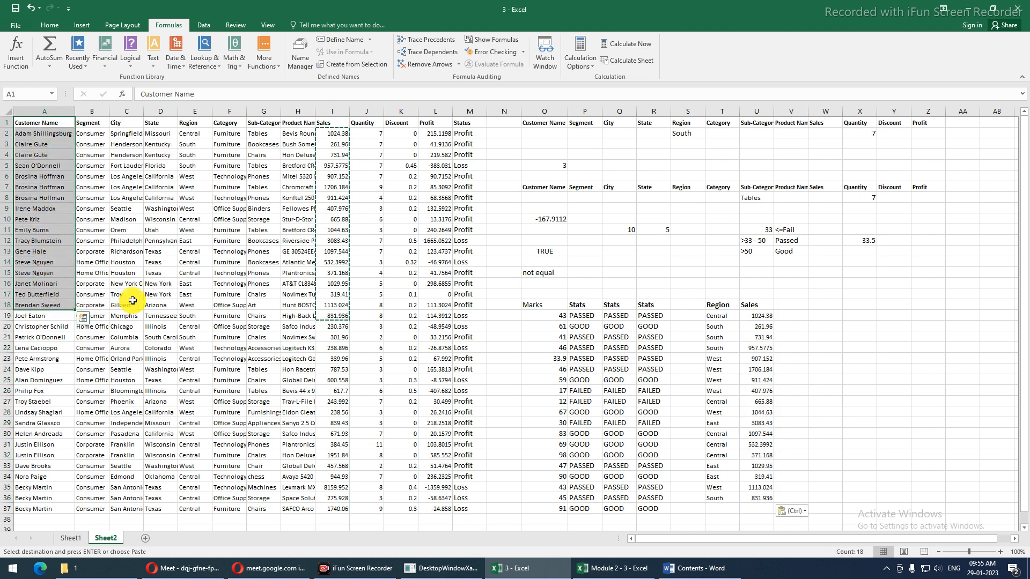
{"action": "key", "text": "ctrl+c"}
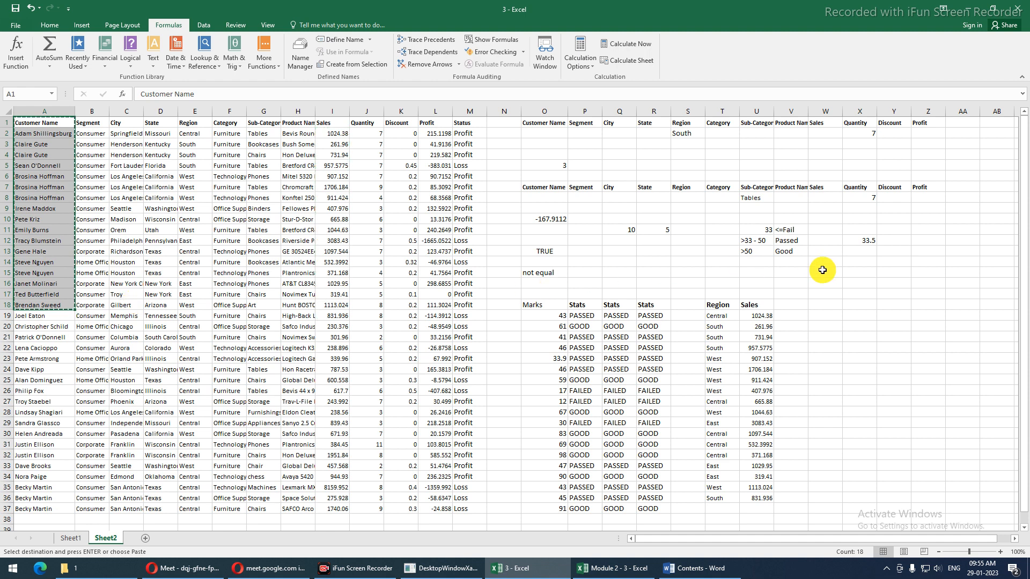
{"action": "left_click", "coordinate": [792, 306]}
{"action": "key", "text": "ctrl+v"}
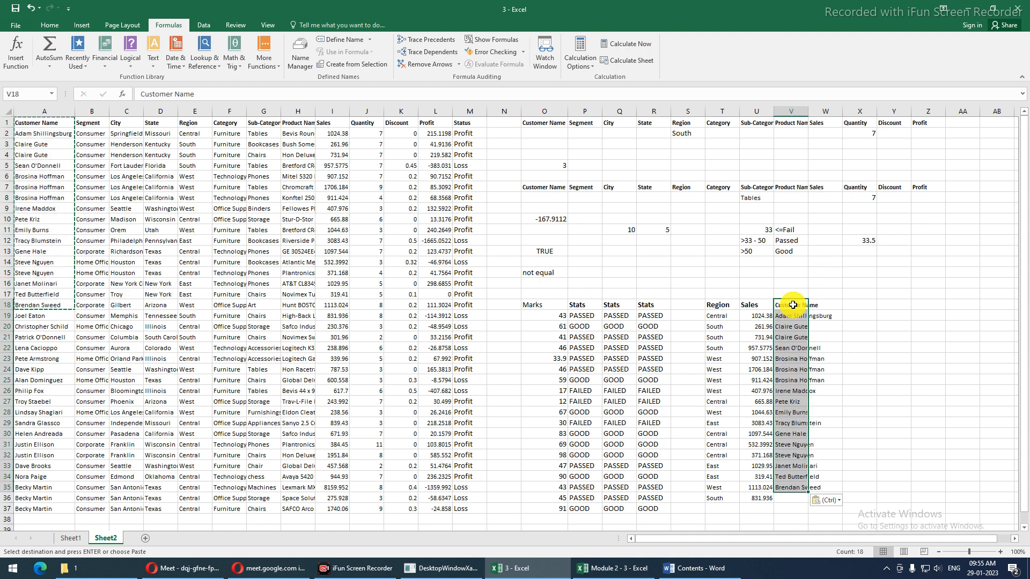
{"action": "double_click", "coordinate": [809, 111]}
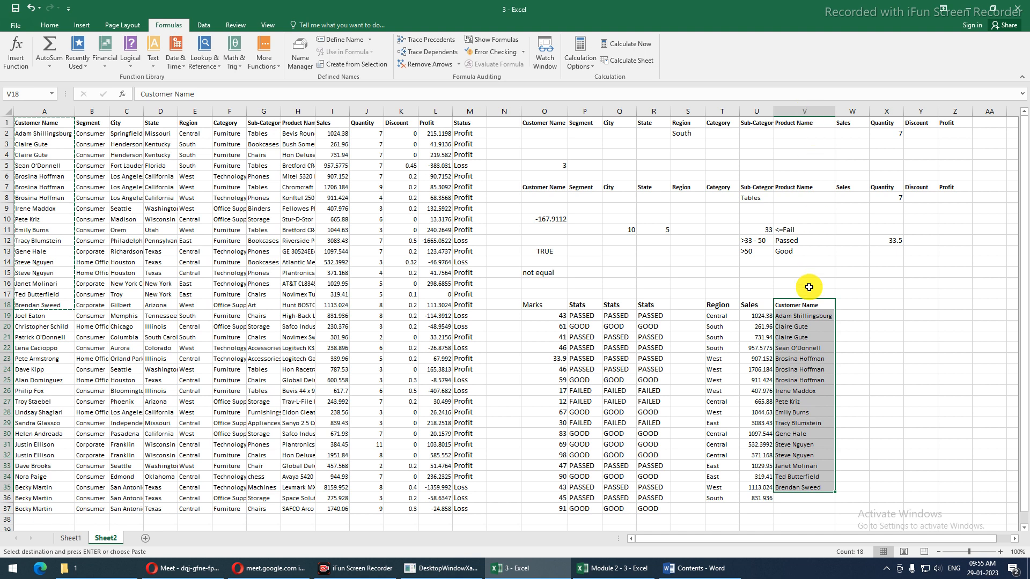
Copy one customer name into the empty last cell V36 of the name column
{"action": "left_click", "coordinate": [800, 423]}
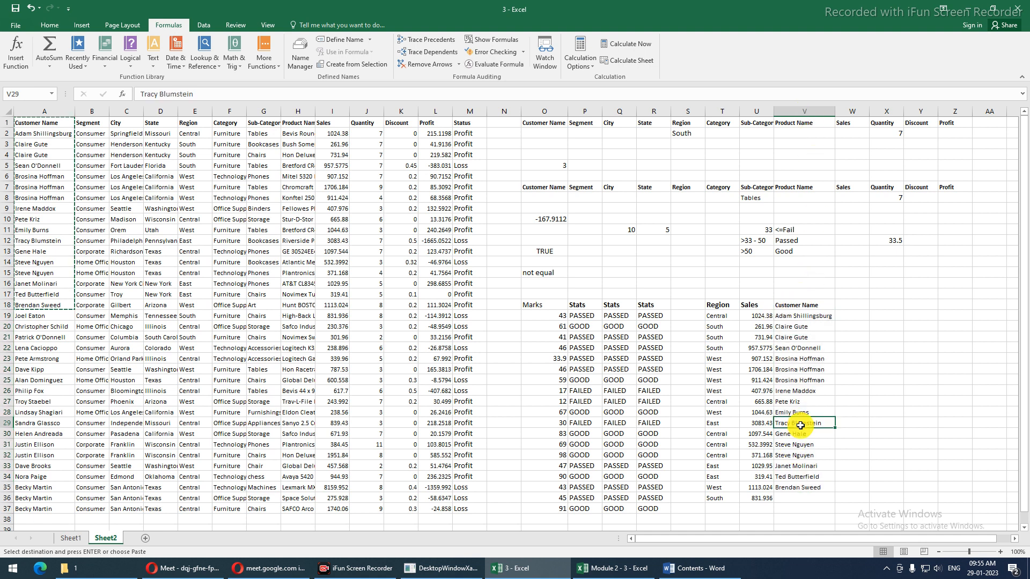
{"action": "key", "text": "ctrl+c"}
{"action": "left_click", "coordinate": [796, 497]}
{"action": "key", "text": "ctrl+v"}
{"action": "left_click", "coordinate": [849, 304]}
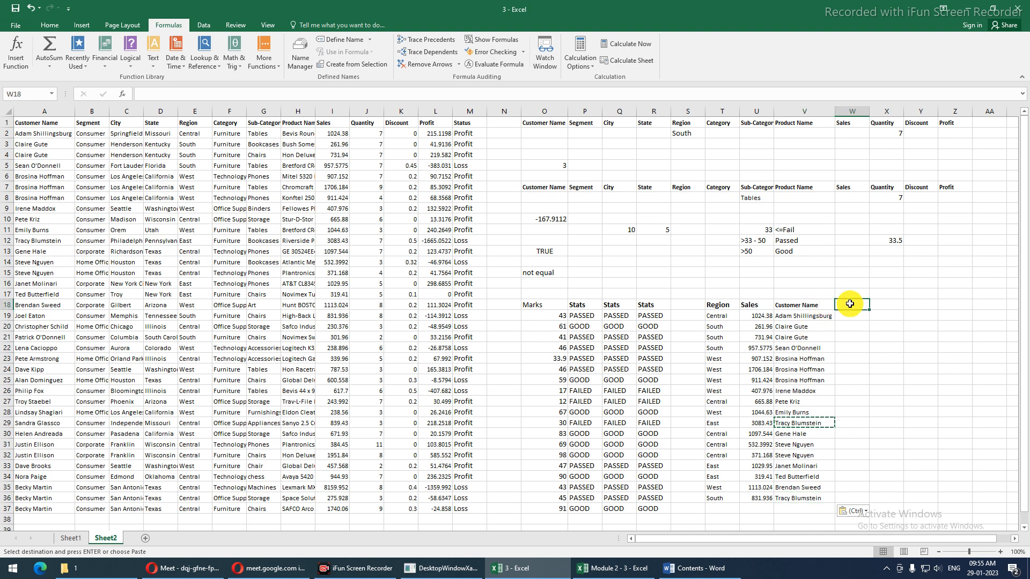
Add a Tenure heading in W18 and fill =RANDBETWEEN(1,15) from W19 down to W36
{"action": "type", "text": "Tenure"}
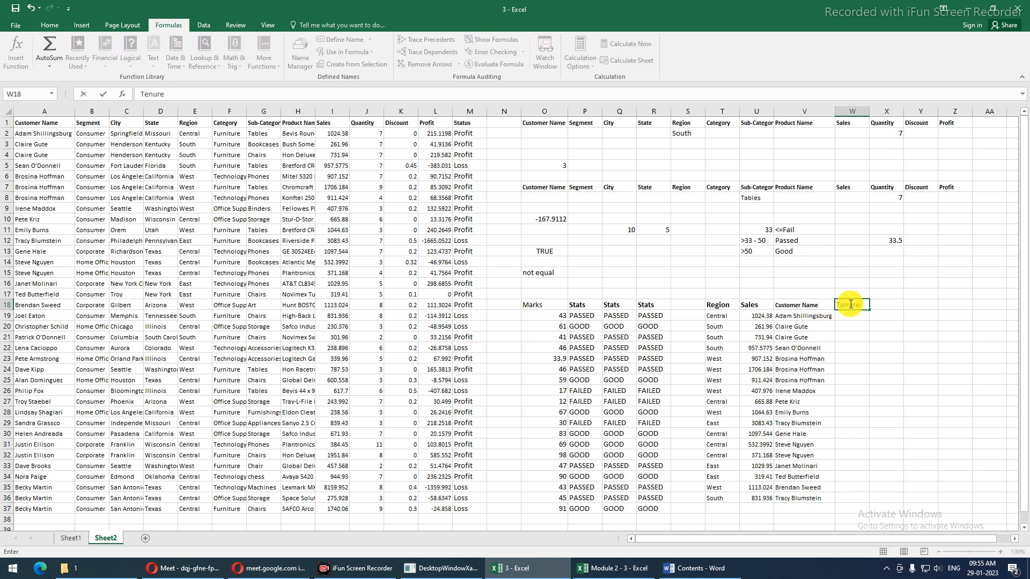
{"action": "key", "text": "Return"}
{"action": "type", "text": "=rand"}
{"action": "key", "text": "Tab"}
{"action": "type", "text": "1,"}
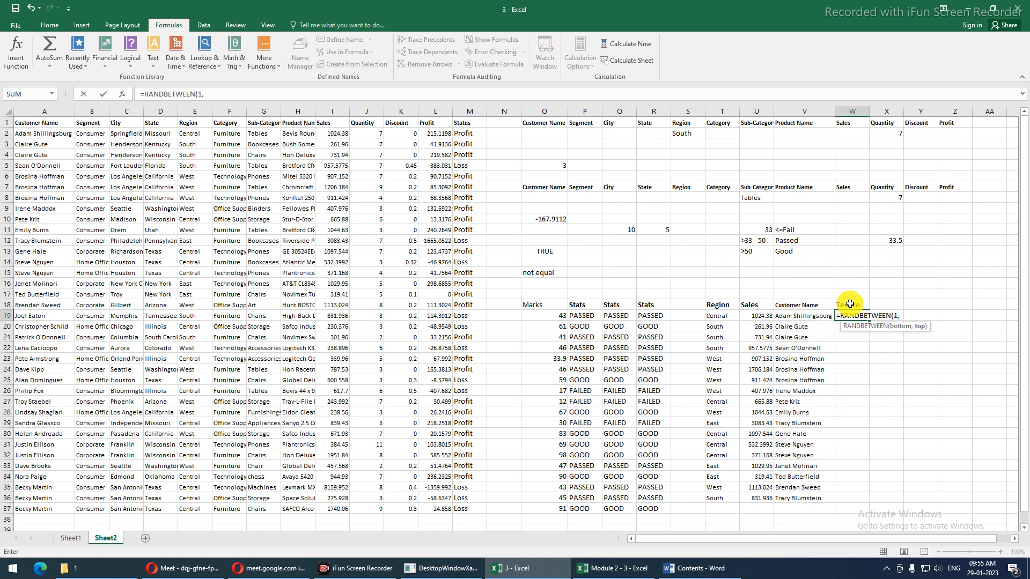
{"action": "type", "text": "15"}
{"action": "key", "text": "Return"}
{"action": "key", "text": "Up"}
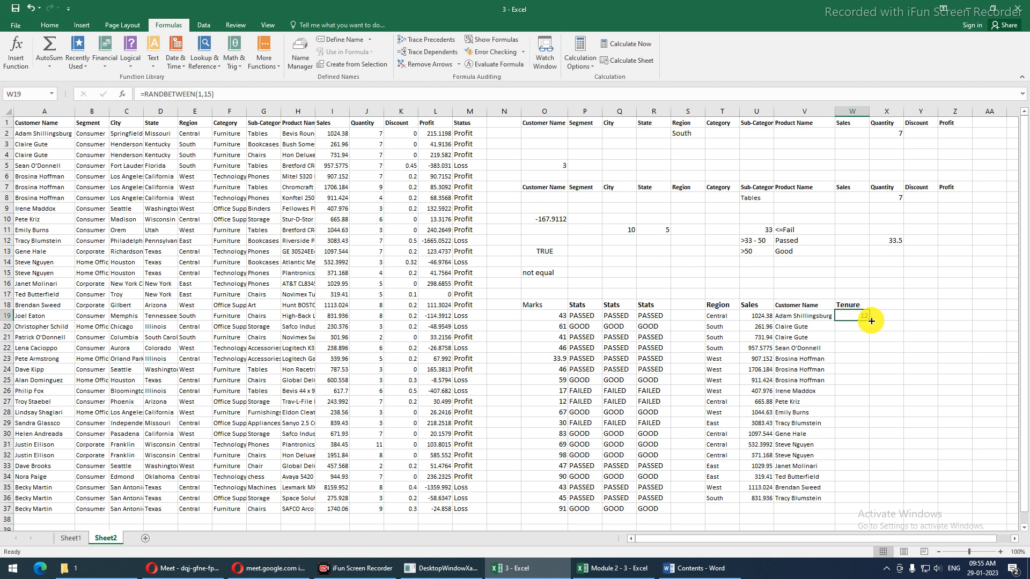
{"action": "left_click_drag", "start_coordinate": [868, 320], "coordinate": [867, 503]}
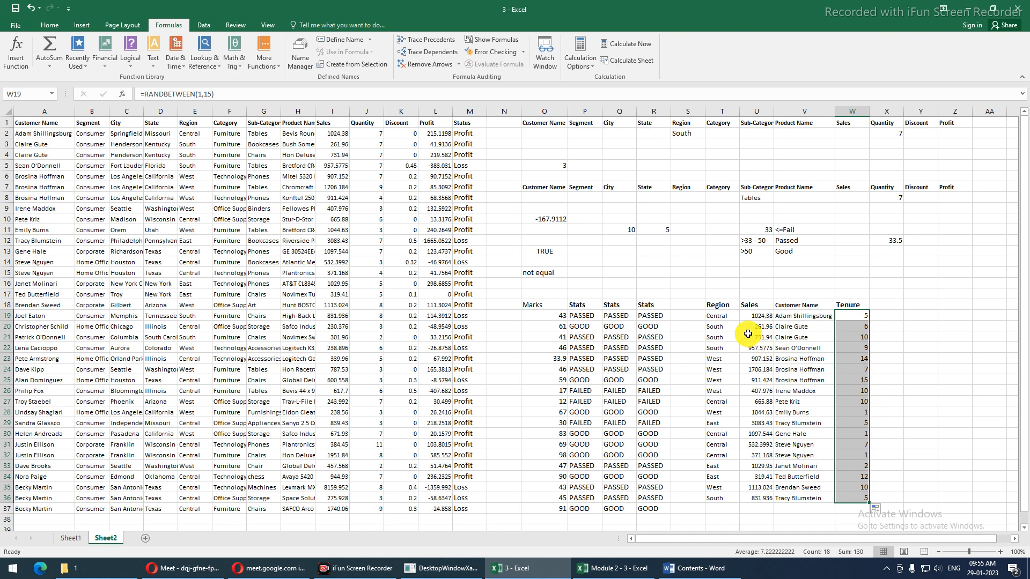
Convert the whole table's formulas to fixed values with Paste Special > Values
{"action": "key", "text": "ctrl+a"}
{"action": "key", "text": "ctrl+c"}
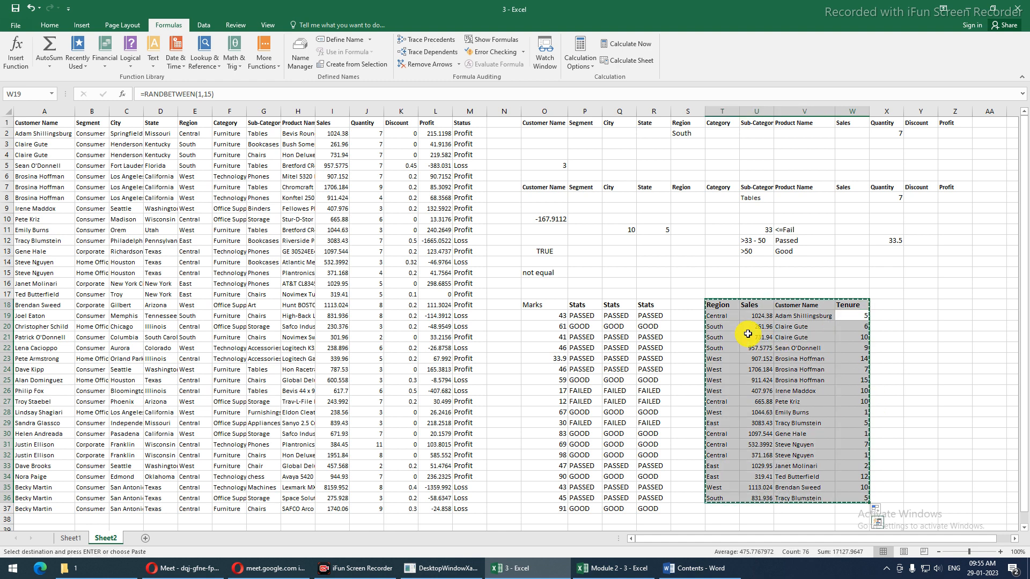
{"action": "key", "text": "ctrl+alt+v"}
{"action": "key", "text": "v"}
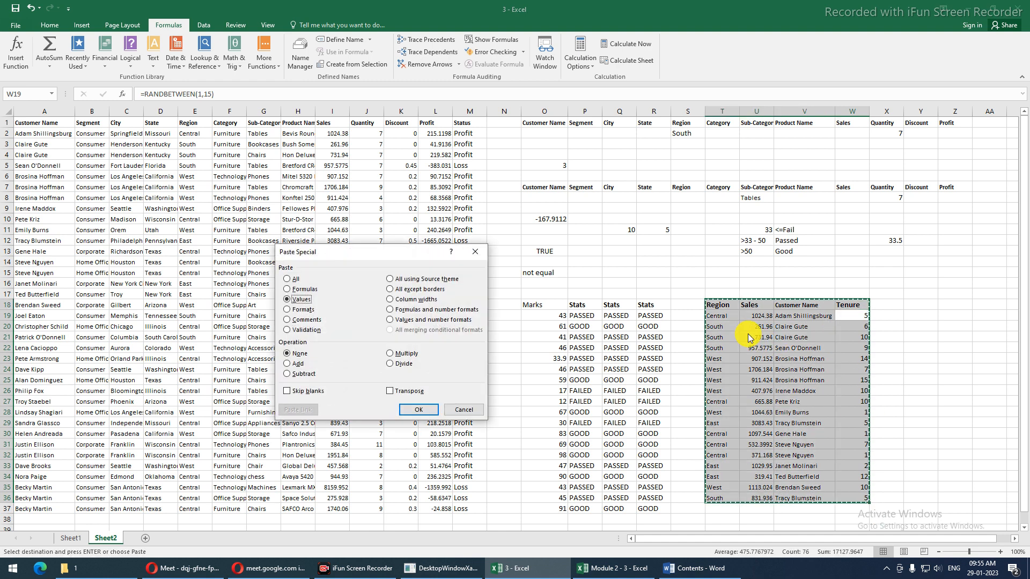
{"action": "key", "text": "Return"}
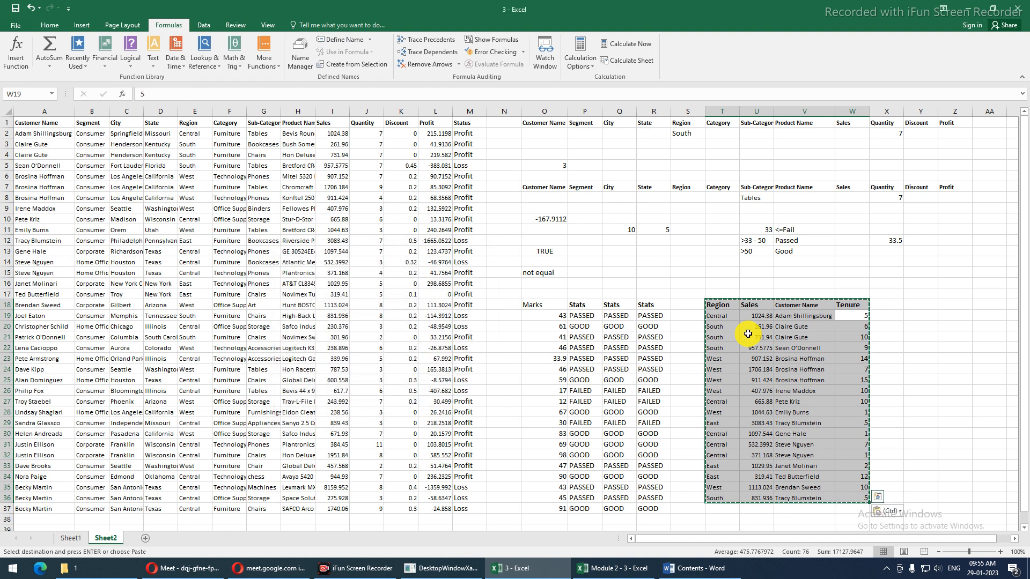
{"action": "left_click", "coordinate": [840, 328]}
{"action": "left_click", "coordinate": [887, 306]}
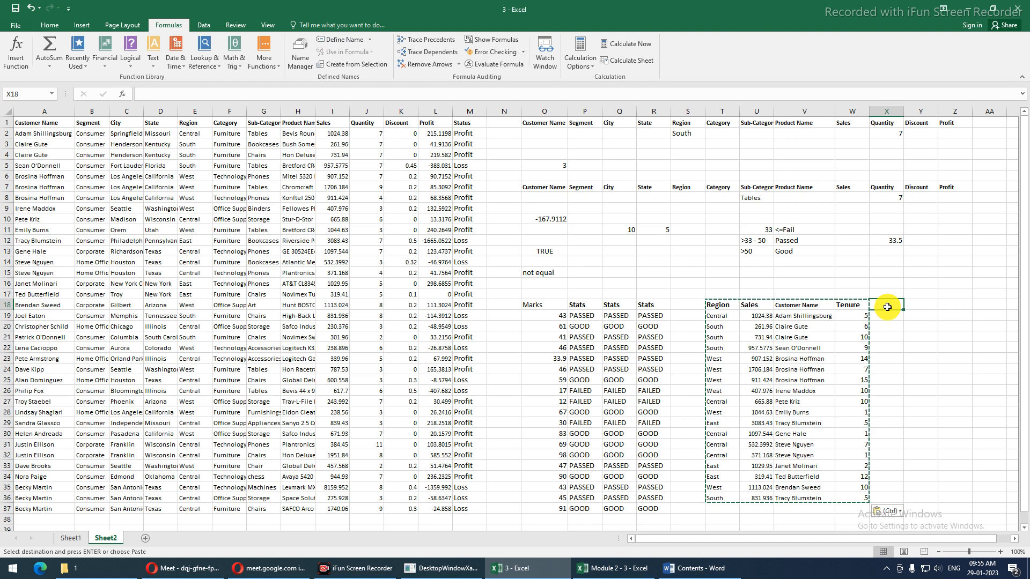
Place the Incentive heading in Y18 and a Rating heading in X18
{"action": "type", "text": "Incentive"}
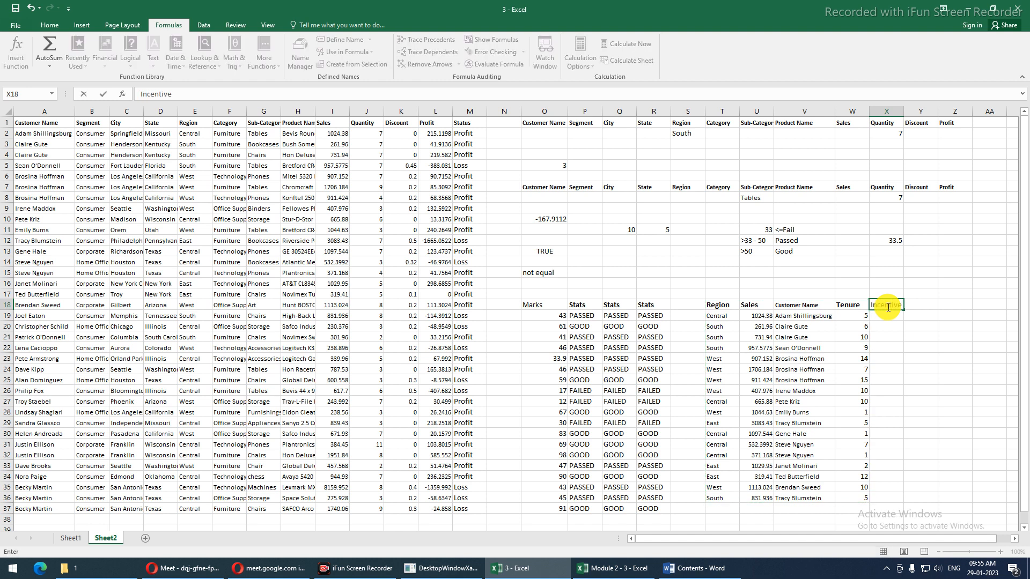
{"action": "key", "text": "Right"}
{"action": "key", "text": "Left"}
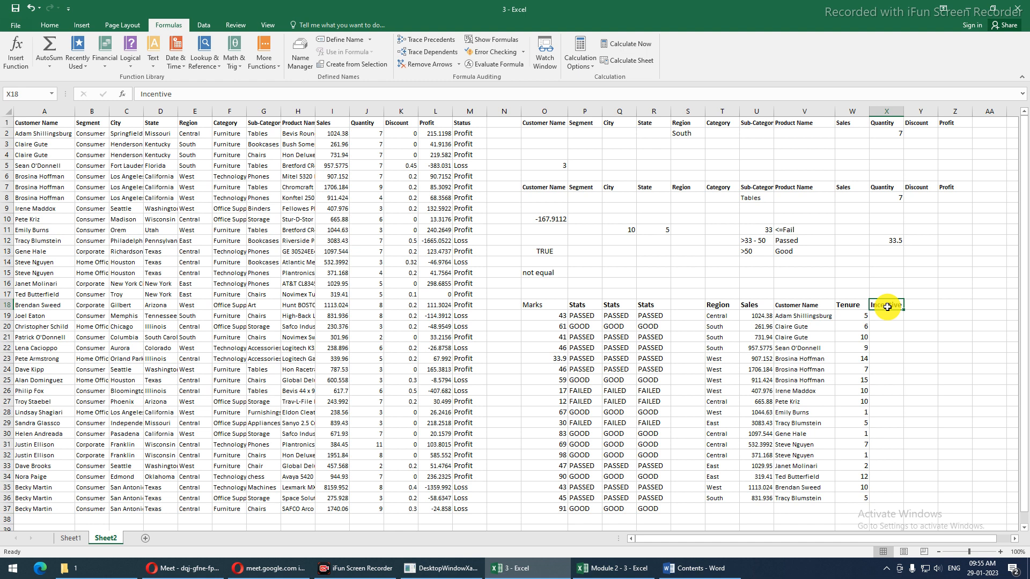
{"action": "key", "text": "ctrl+c"}
{"action": "left_click", "coordinate": [936, 306]}
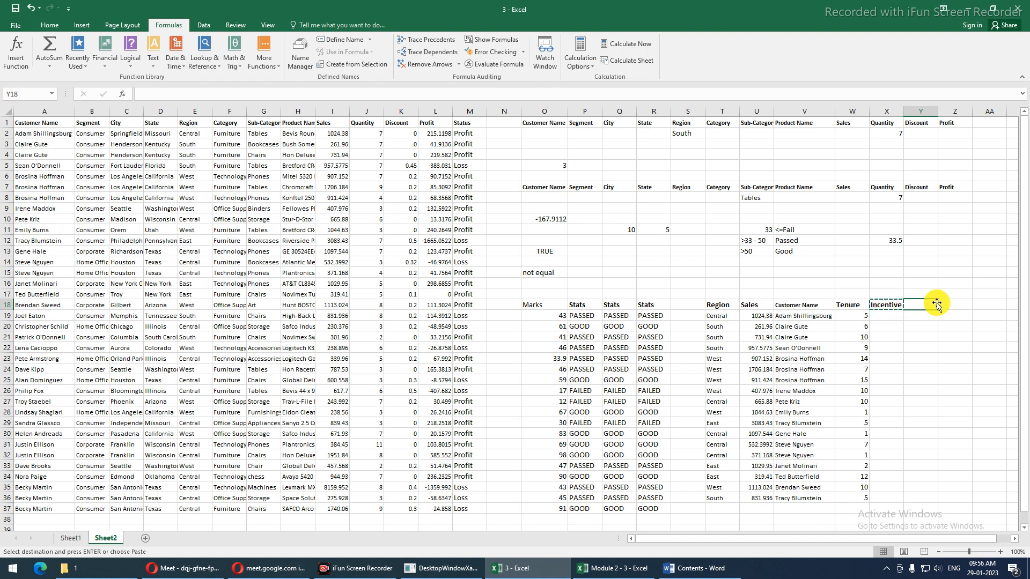
{"action": "key", "text": "ctrl+v"}
{"action": "left_click", "coordinate": [895, 305]}
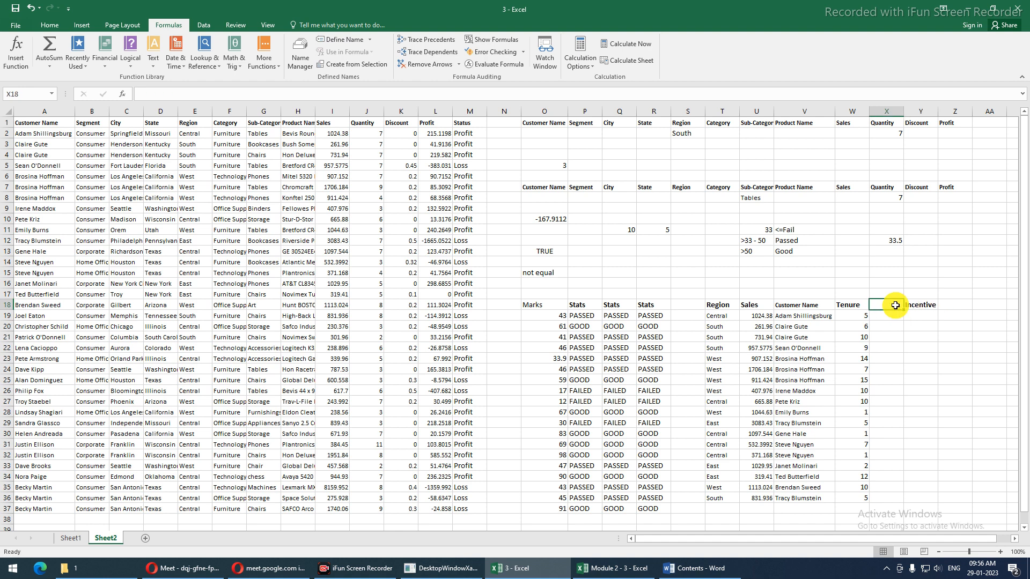
{"action": "type", "text": "Rating"}
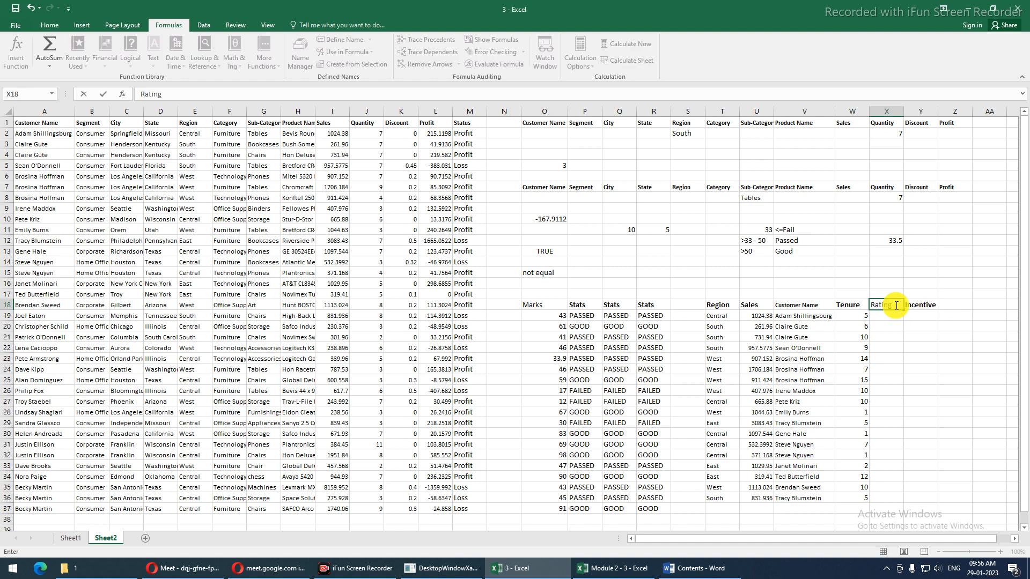
{"action": "key", "text": "Return"}
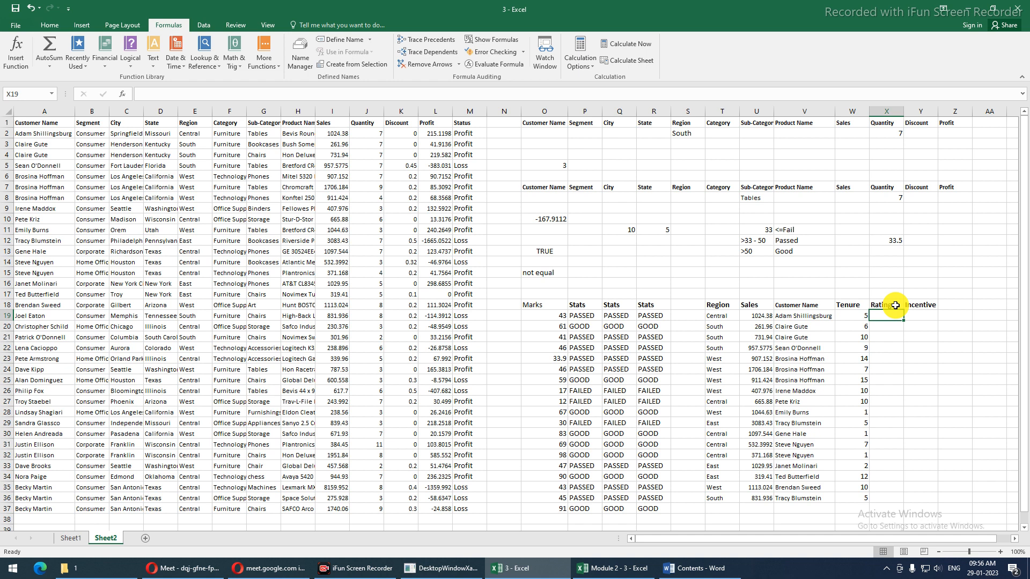
Fill the Rating column with =RANDBETWEEN(1,4) down to row 36 and paste as fixed values
{"action": "type", "text": "=ran"}
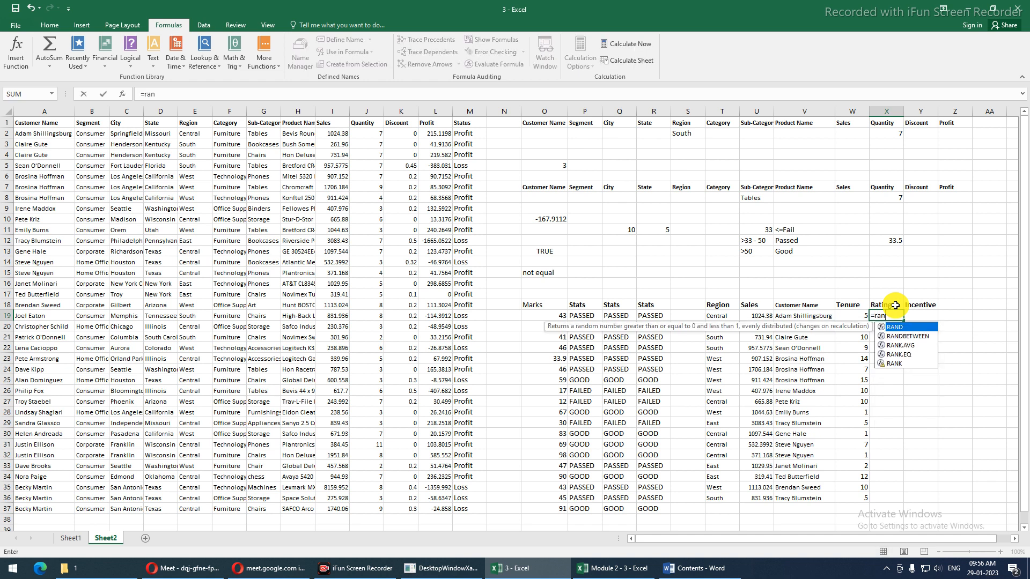
{"action": "key", "text": "Down"}
{"action": "key", "text": "Tab"}
{"action": "type", "text": "1"}
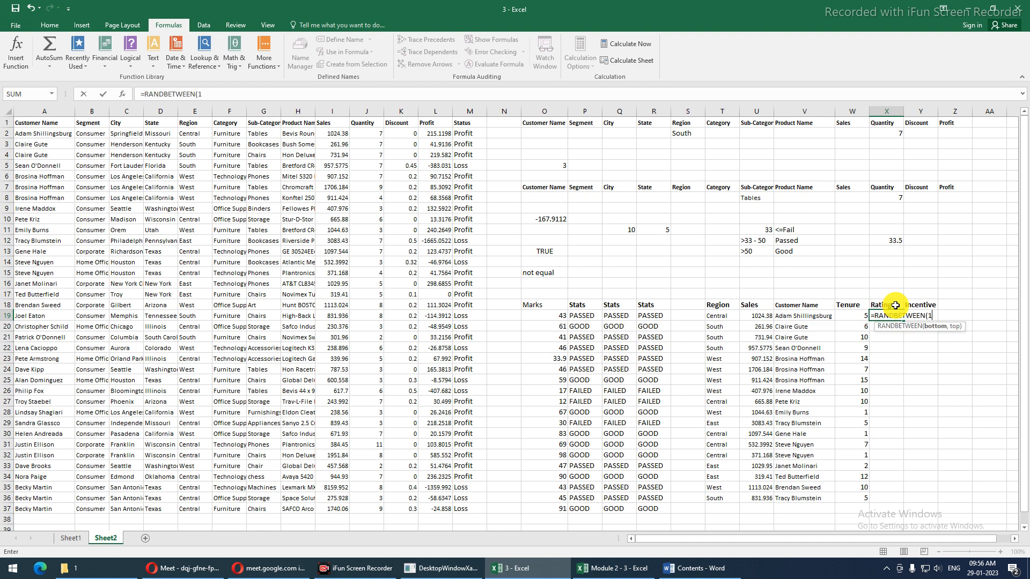
{"action": "type", "text": ",4"}
{"action": "key", "text": "Return"}
{"action": "left_click_drag", "start_coordinate": [897, 317], "coordinate": [902, 327]}
{"action": "double_click", "coordinate": [903, 330]}
{"action": "key", "text": "ctrl+c"}
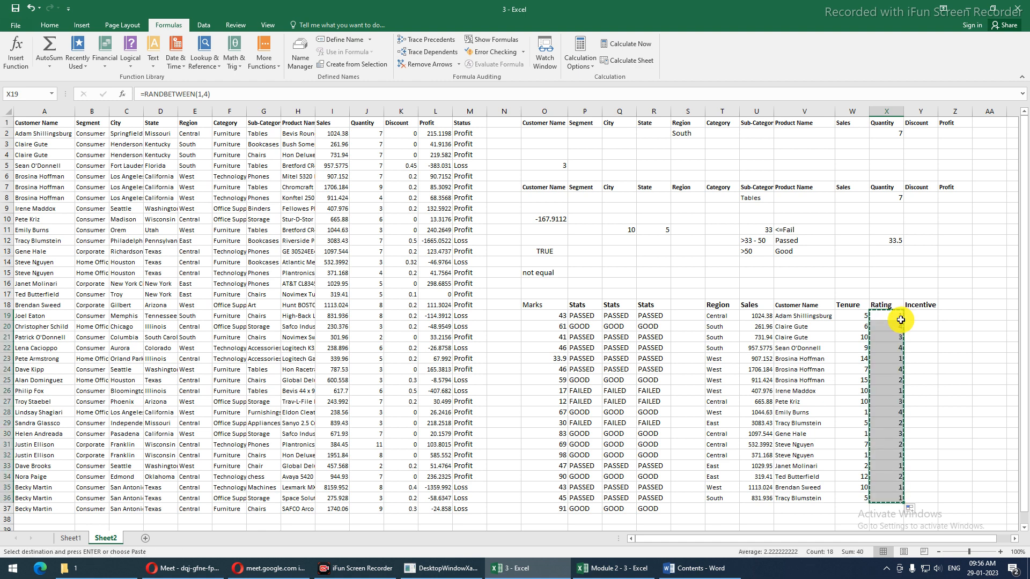
{"action": "key", "text": "ctrl+alt+v"}
{"action": "key", "text": "v"}
{"action": "key", "text": "Return"}
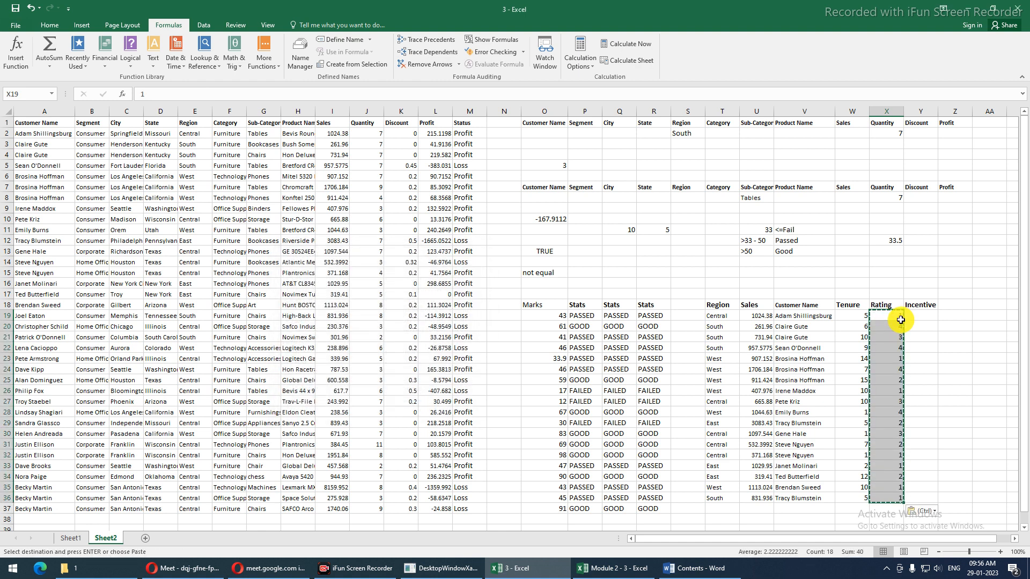
{"action": "left_click", "coordinate": [735, 273]}
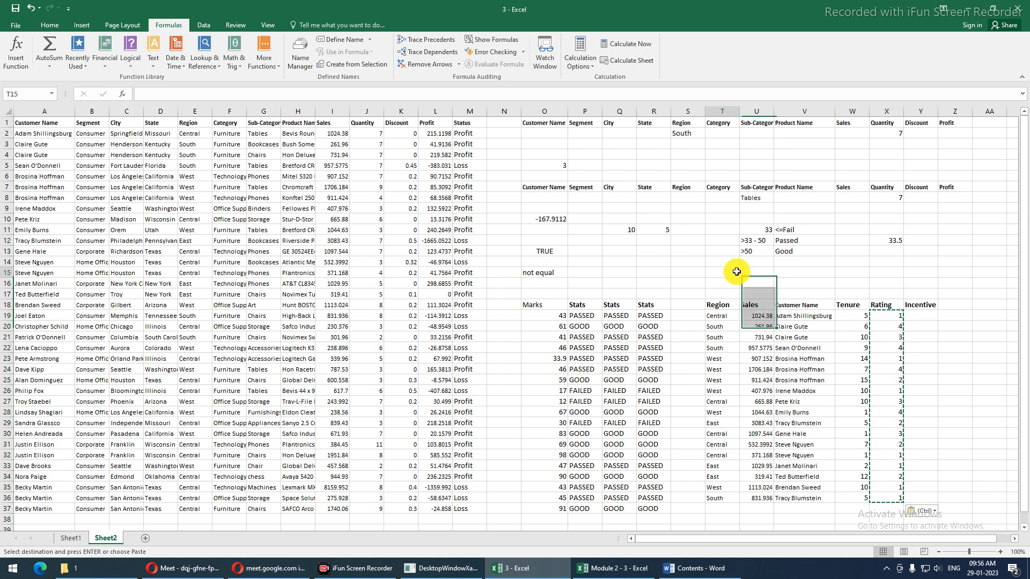
Enter the Tenure criterion with condition >1 in T15:U15
{"action": "key", "text": "Escape"}
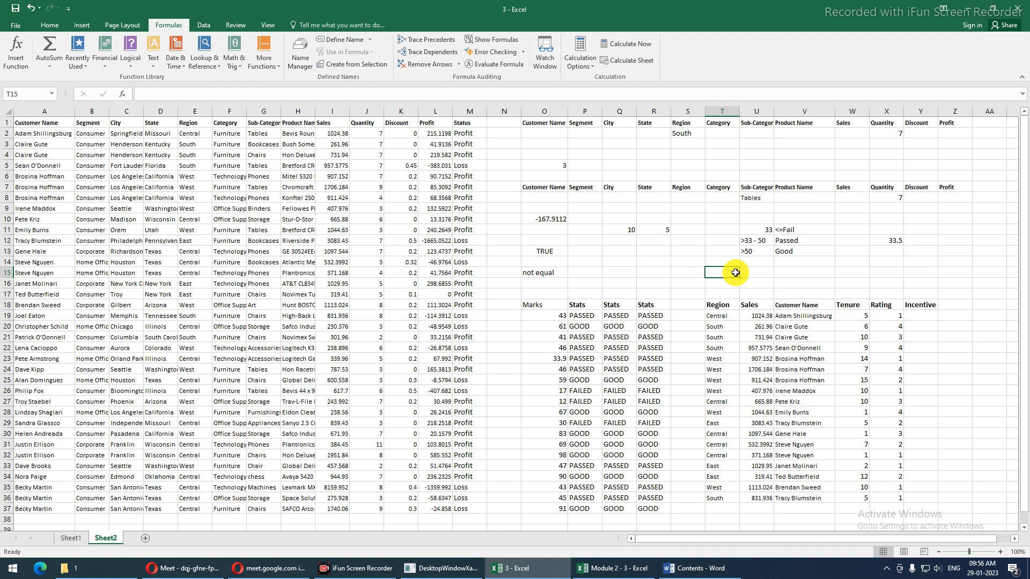
{"action": "type", "text": "Te"}
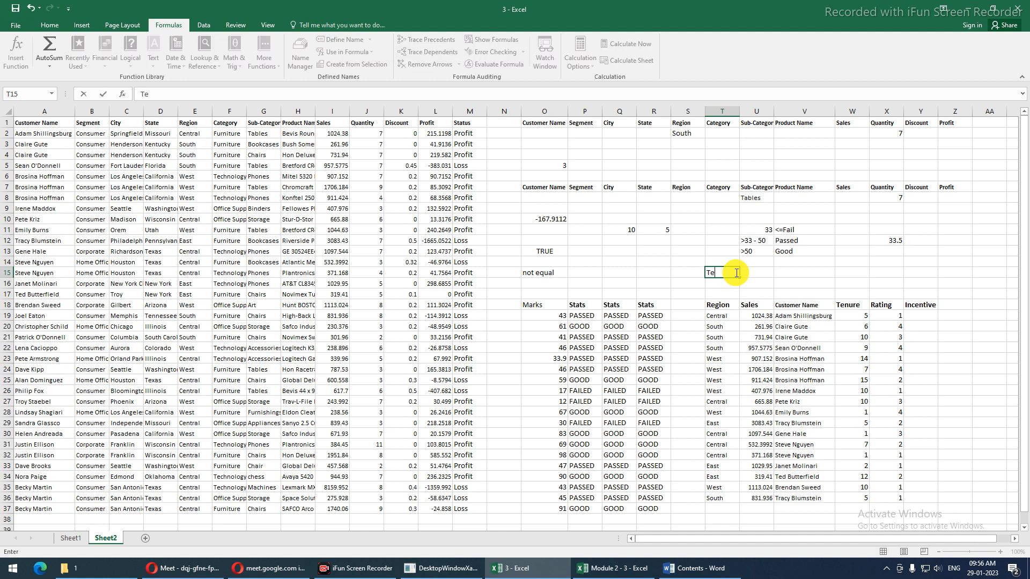
{"action": "type", "text": "nure"}
{"action": "key", "text": "Tab"}
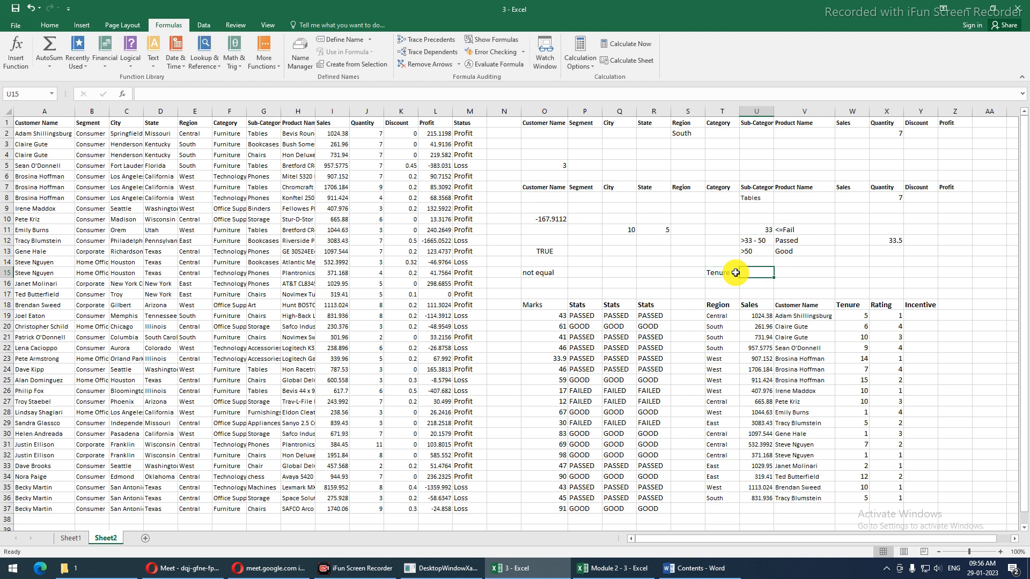
{"action": "type", "text": ">2"}
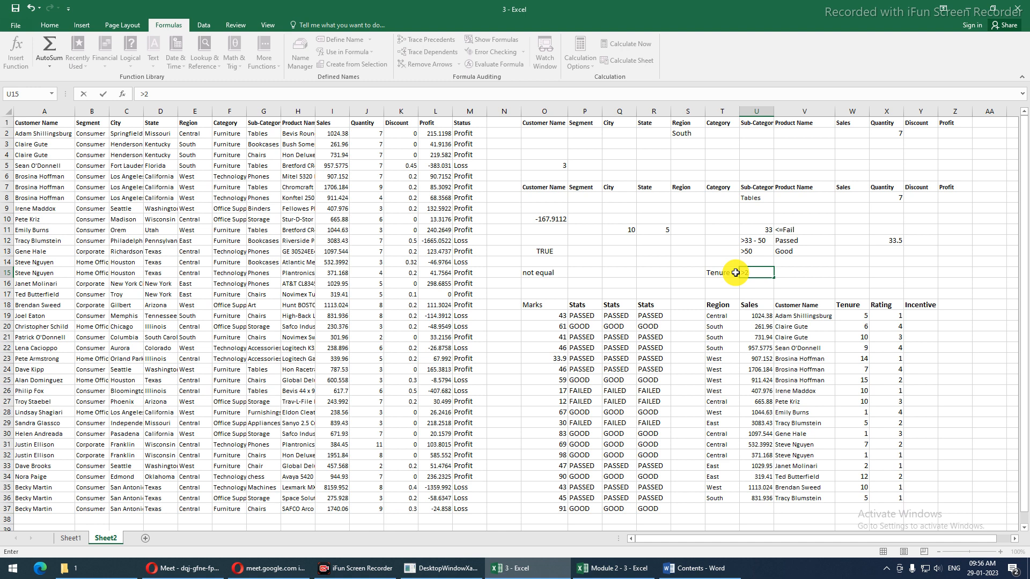
{"action": "key", "text": "BackSpace"}
{"action": "key", "text": "BackSpace"}
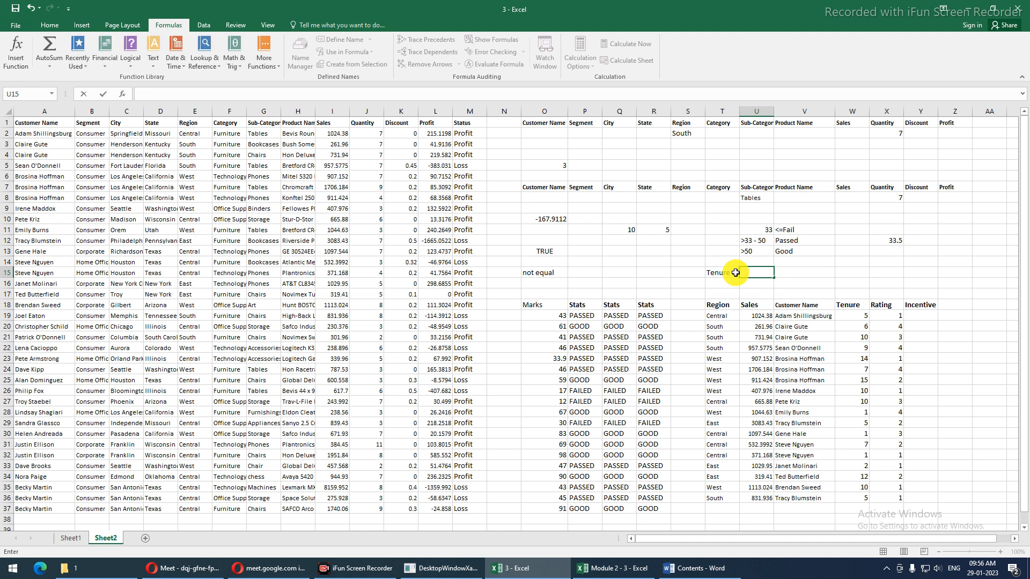
{"action": "type", "text": ">1"}
{"action": "key", "text": "Tab"}
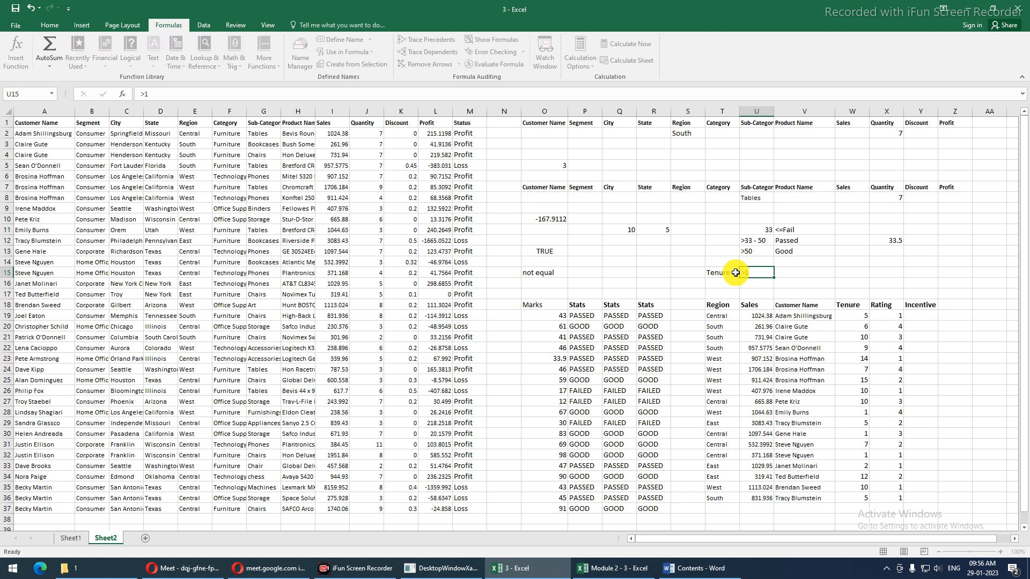
{"action": "key", "text": "Return"}
{"action": "key", "text": "Left"}
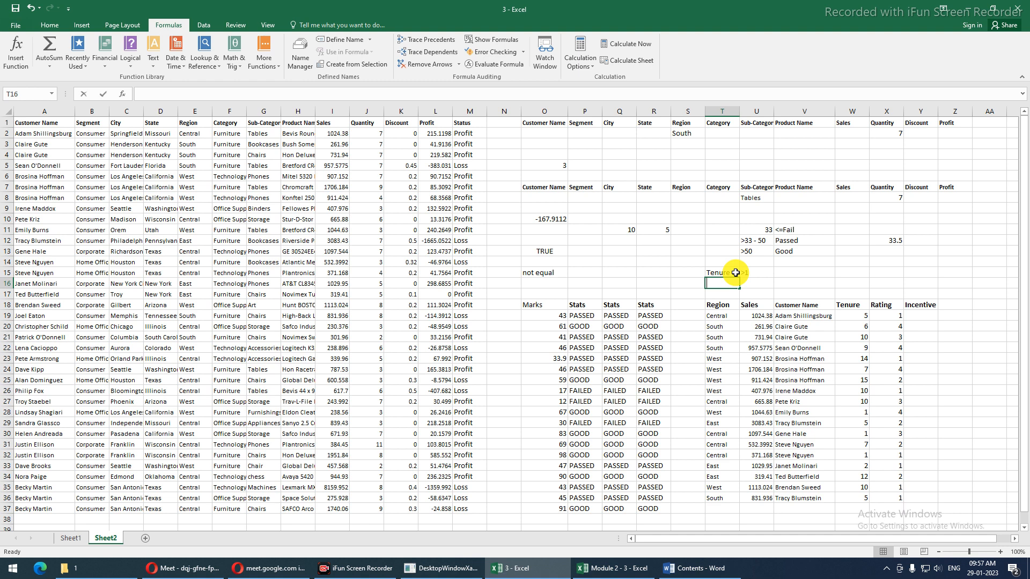
Add the Rating criterion >2 in T16:U16 and a 15% incentive in V15
{"action": "type", "text": "Sal"}
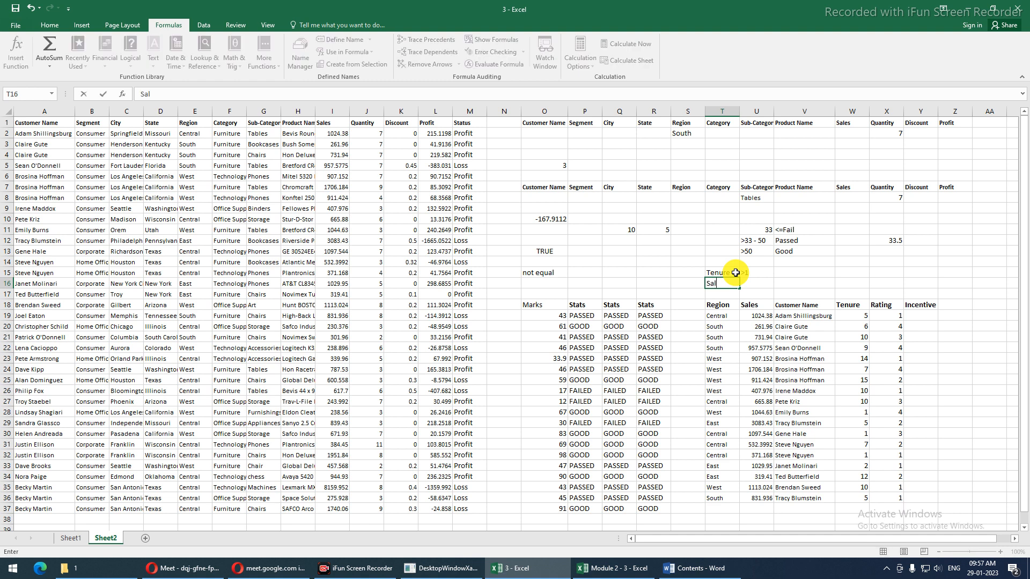
{"action": "type", "text": "es"}
{"action": "key", "text": "BackSpace"}
{"action": "key", "text": "BackSpace"}
{"action": "key", "text": "BackSpace"}
{"action": "key", "text": "BackSpace"}
{"action": "key", "text": "BackSpace"}
{"action": "type", "text": "Rating"}
{"action": "key", "text": "BackSpace"}
{"action": "key", "text": "BackSpace"}
{"action": "key", "text": "BackSpace"}
{"action": "type", "text": "ing"}
{"action": "key", "text": "Tab"}
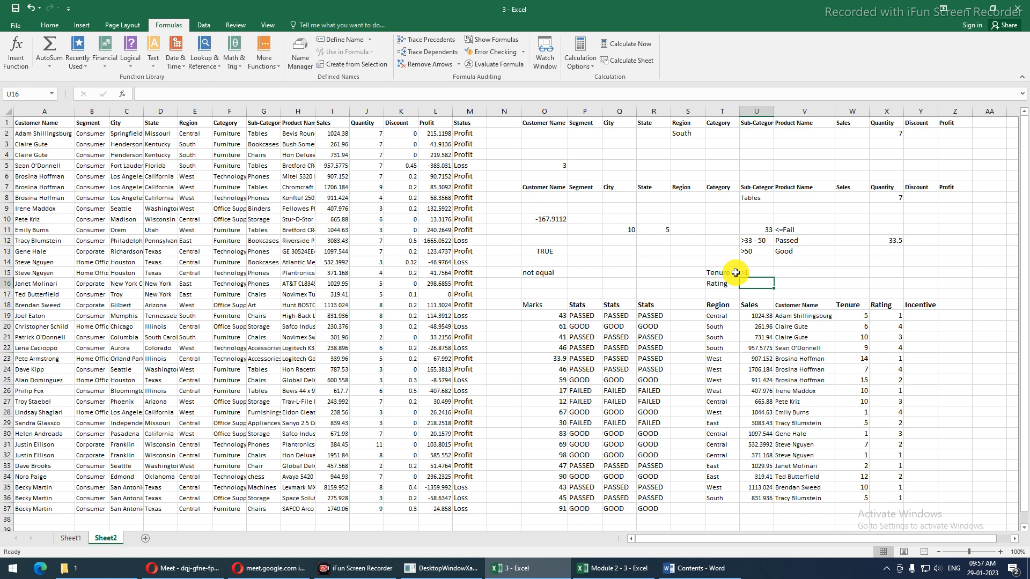
{"action": "type", "text": ">2"}
{"action": "key", "text": "Tab"}
{"action": "key", "text": "Up"}
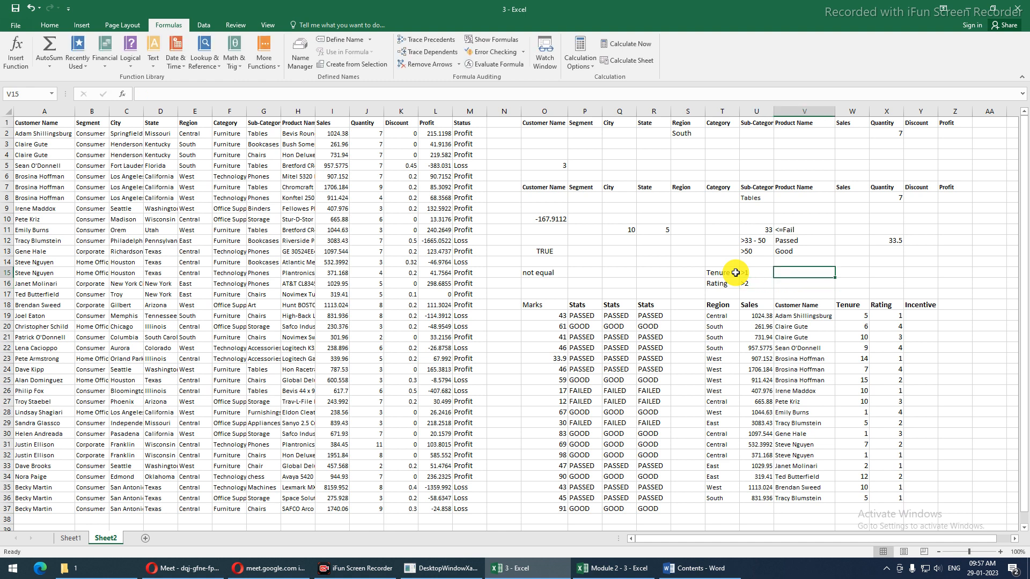
{"action": "type", "text": "15"}
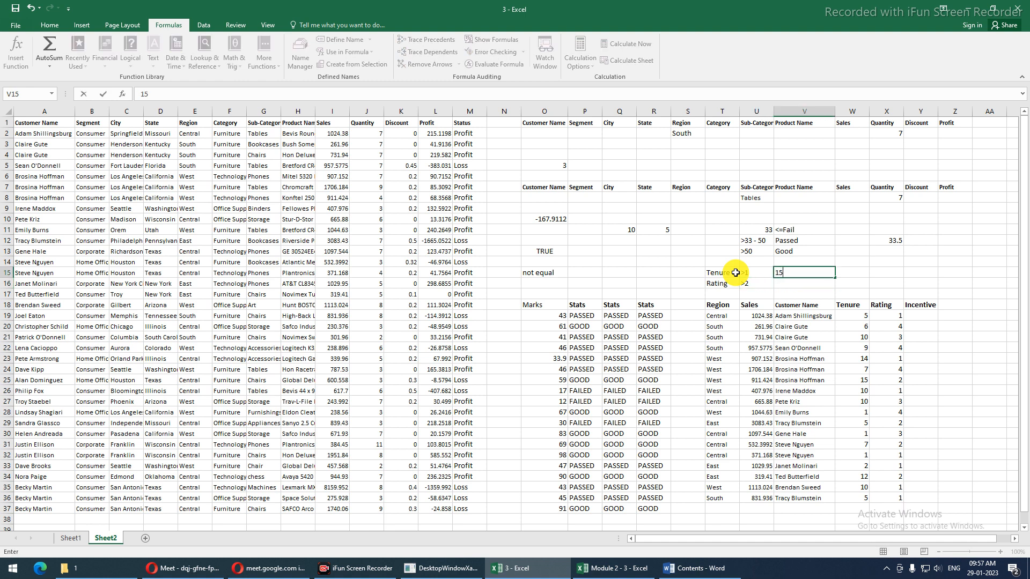
{"action": "type", "text": "%"}
{"action": "key", "text": "Return"}
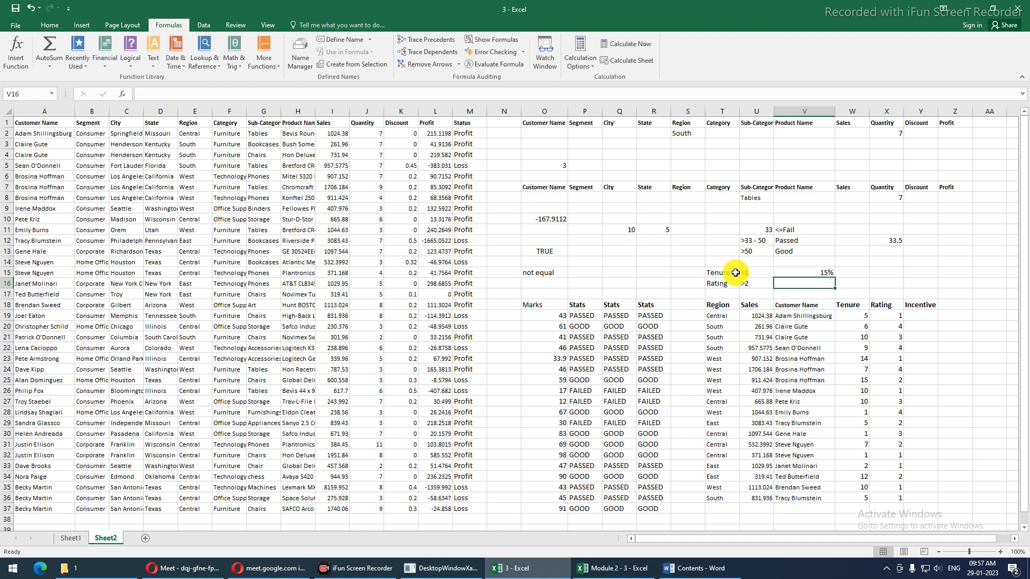
{"action": "key", "text": "Up"}
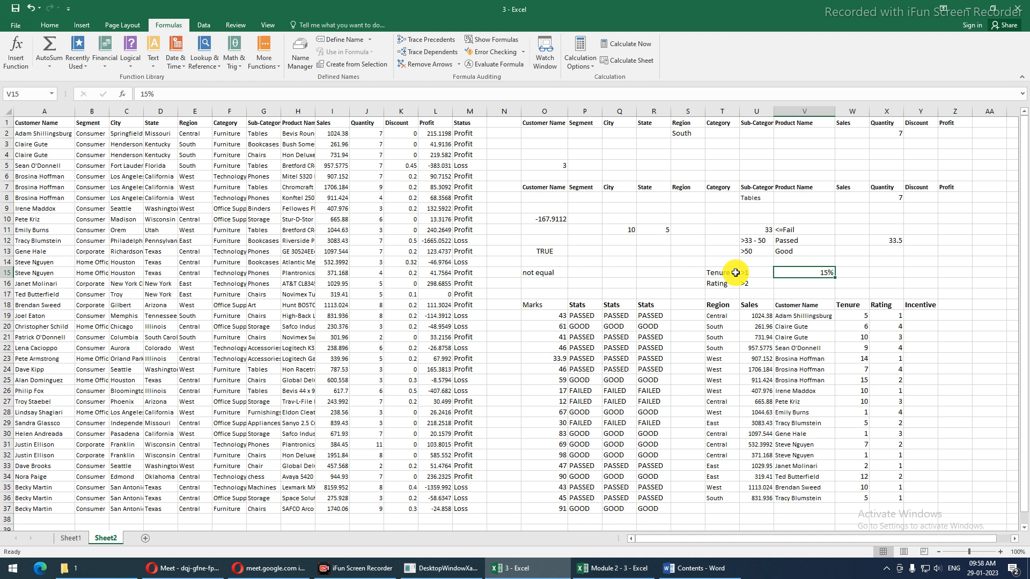
Enter Tenure <=1 with a 10% incentive in X15:Z15, and Rating 4 in X16:Y16
{"action": "key", "text": "Right"}
{"action": "key", "text": "Right"}
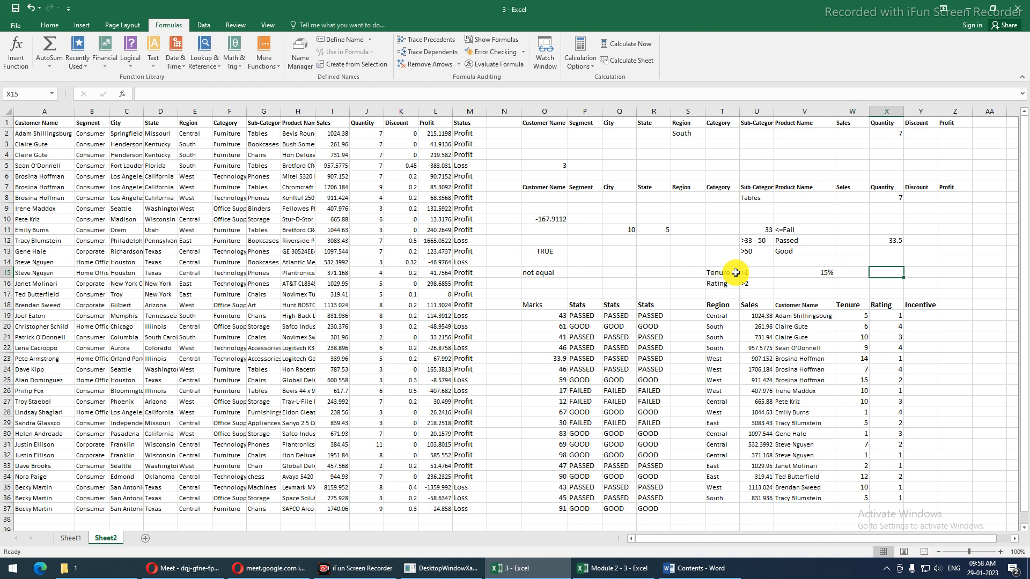
{"action": "type", "text": "Te"}
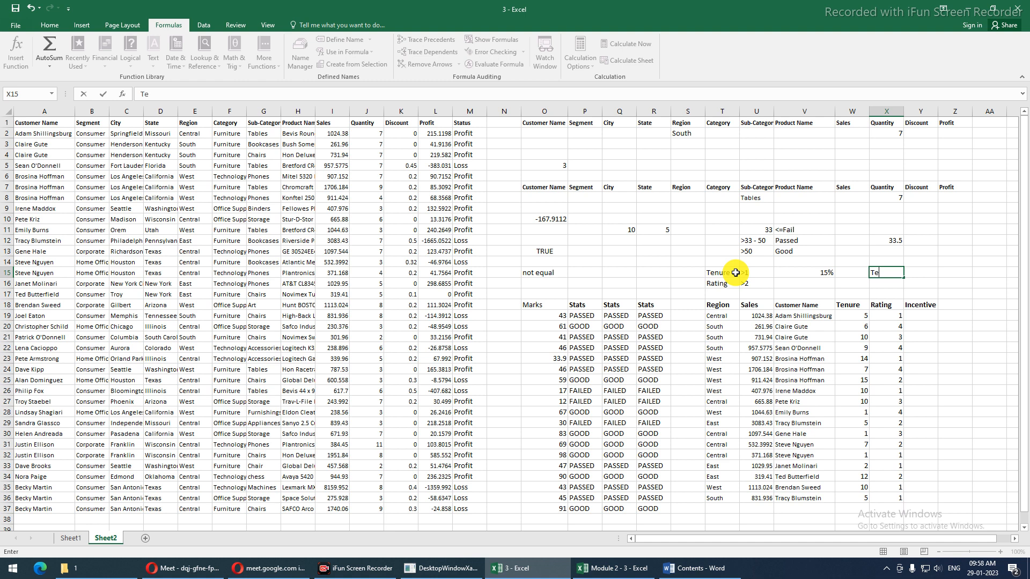
{"action": "type", "text": "nure"}
{"action": "key", "text": "Tab"}
{"action": "type", "text": "<"}
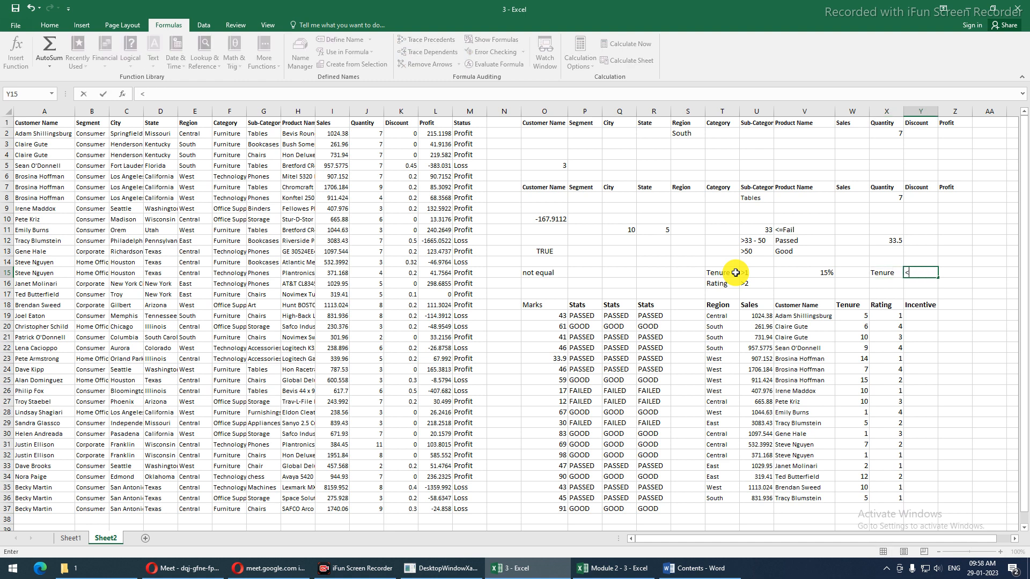
{"action": "type", "text": "=1"}
{"action": "key", "text": "Return"}
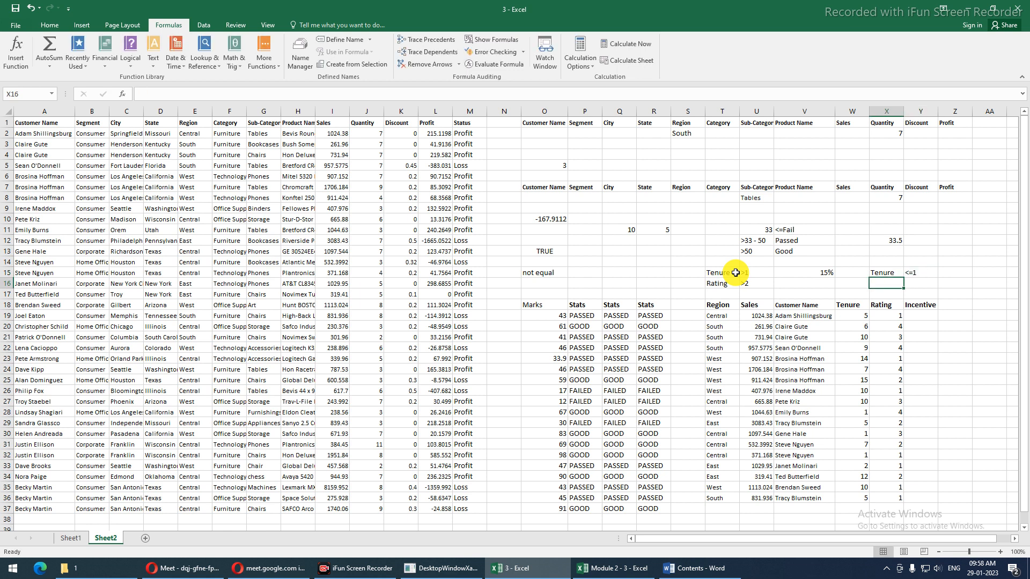
{"action": "type", "text": "Rating"}
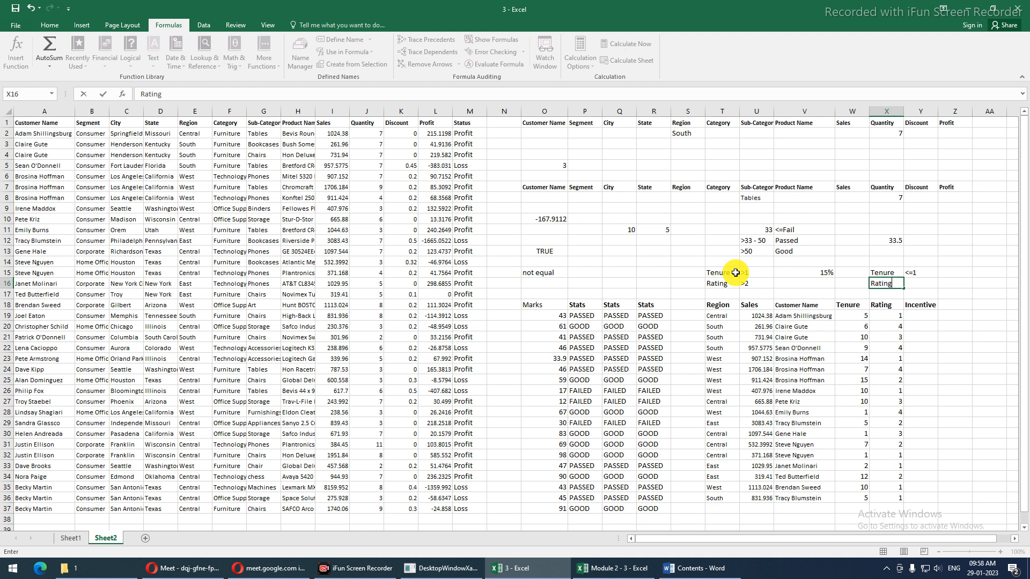
{"action": "key", "text": "Tab"}
{"action": "type", "text": "4"}
{"action": "key", "text": "Tab"}
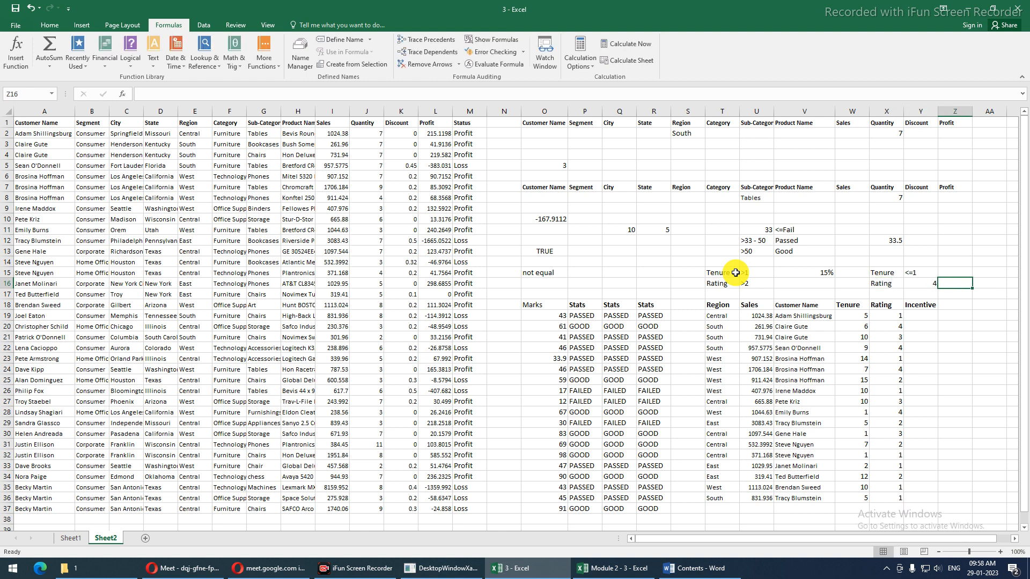
{"action": "key", "text": "Up"}
{"action": "type", "text": "10%"}
{"action": "key", "text": "Return"}
Put a thick outside border around the criteria blocks in T15:Z17
{"action": "left_click_drag", "start_coordinate": [726, 269], "coordinate": [957, 288]}
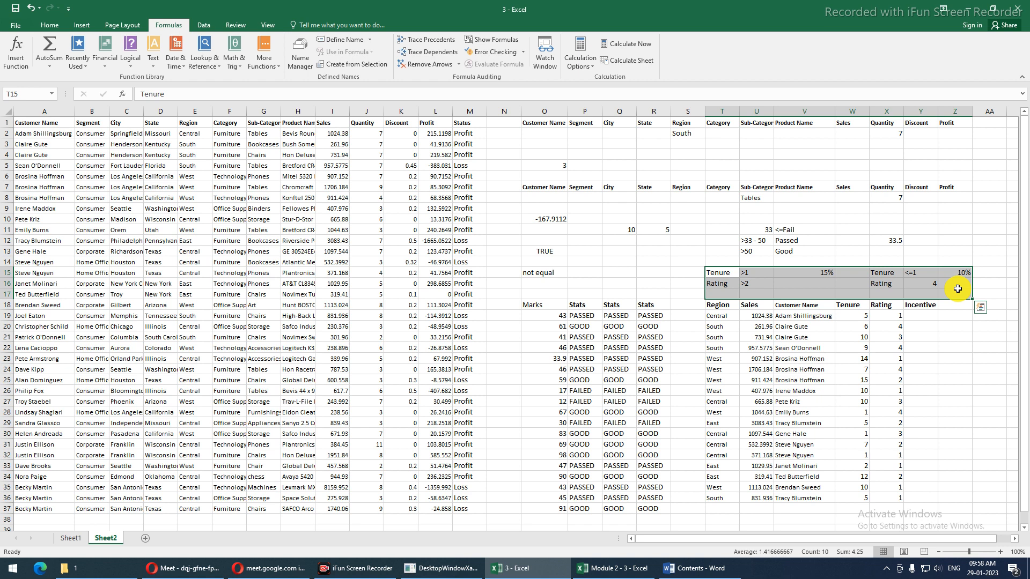
{"action": "key", "text": "ctrl+q"}
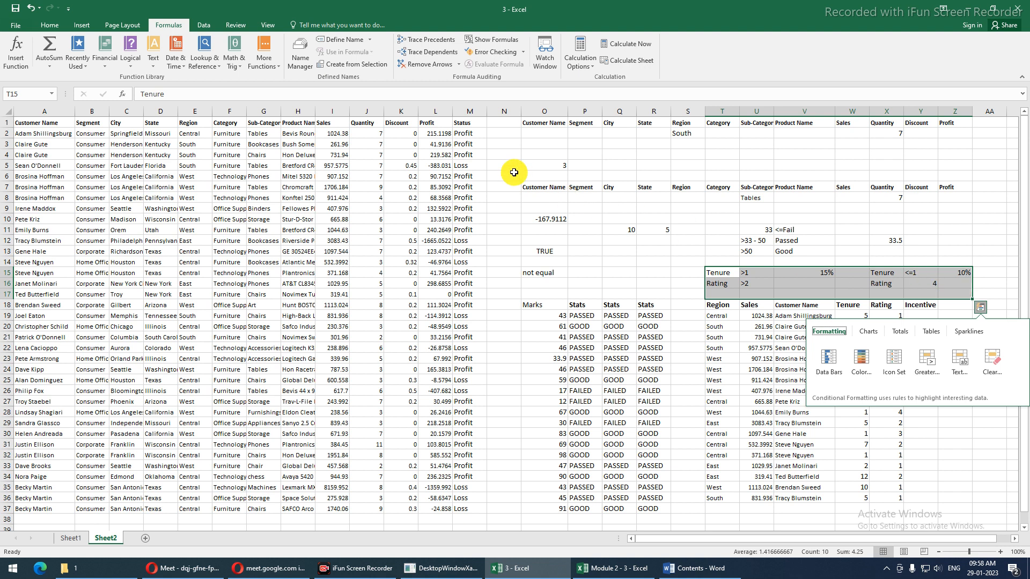
{"action": "left_click", "coordinate": [51, 25]}
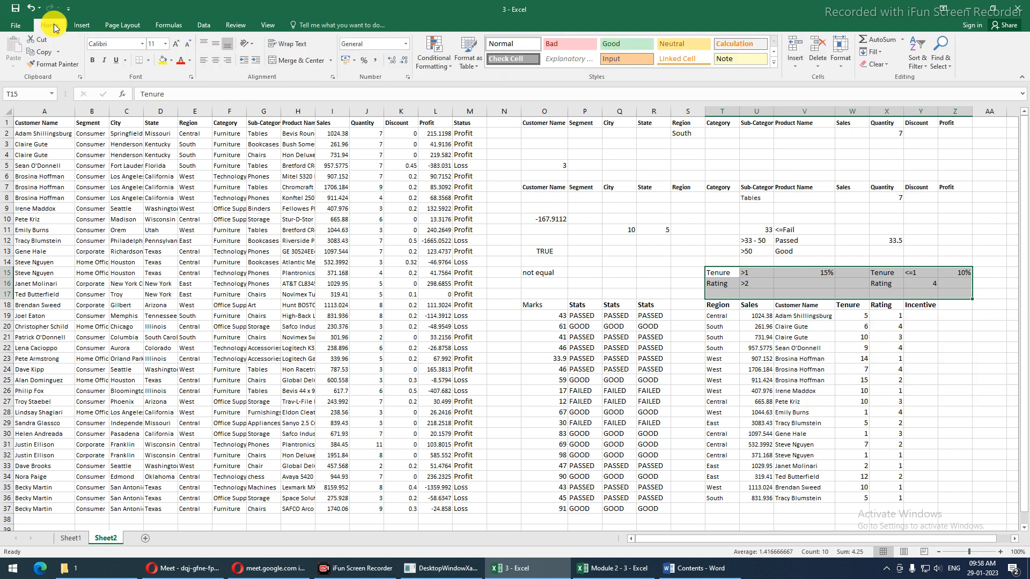
{"action": "left_click", "coordinate": [150, 60]}
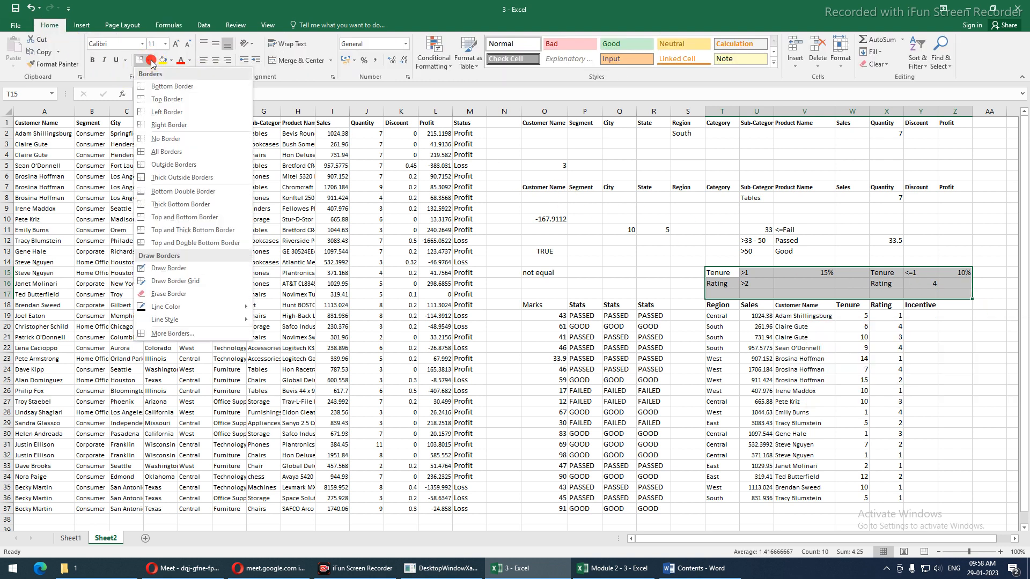
{"action": "left_click", "coordinate": [172, 178]}
{"action": "left_click", "coordinate": [619, 297]}
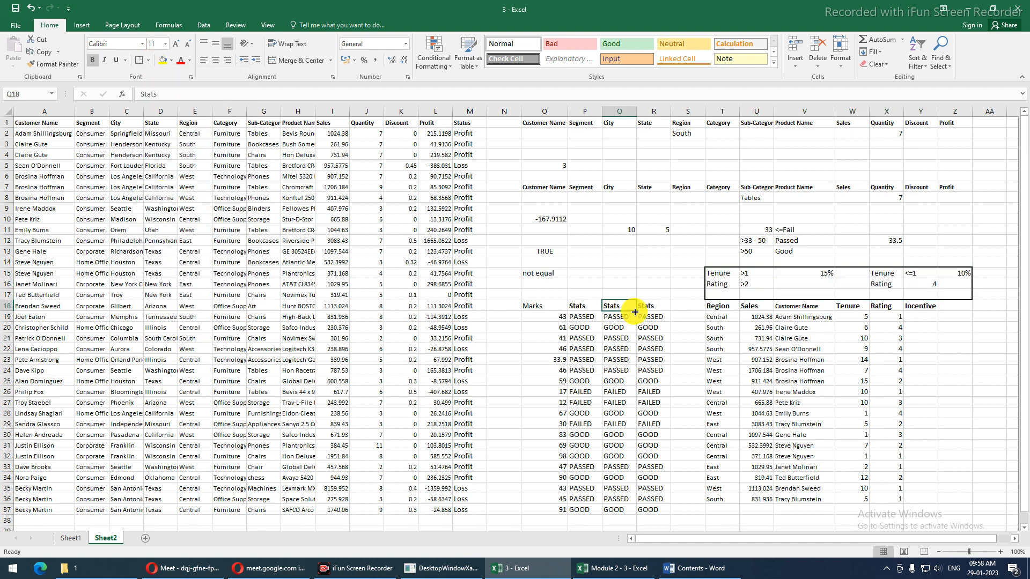
Review U22, the nested IF in Q24, the Marks and Stats table, and R20's IF formula
{"action": "left_click", "coordinate": [762, 347]}
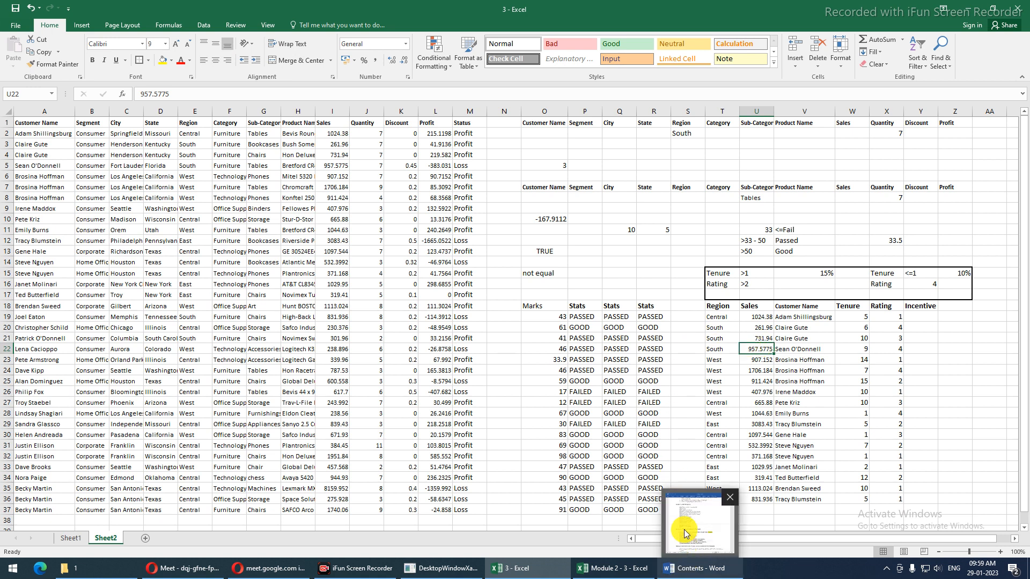
{"action": "left_click", "coordinate": [613, 369]}
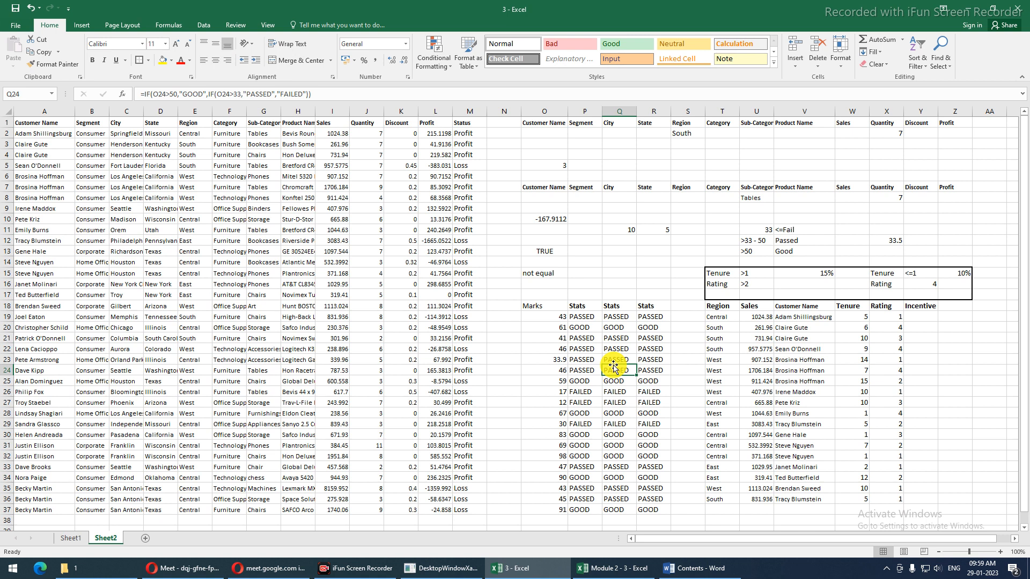
{"action": "left_click_drag", "start_coordinate": [544, 307], "coordinate": [643, 505]}
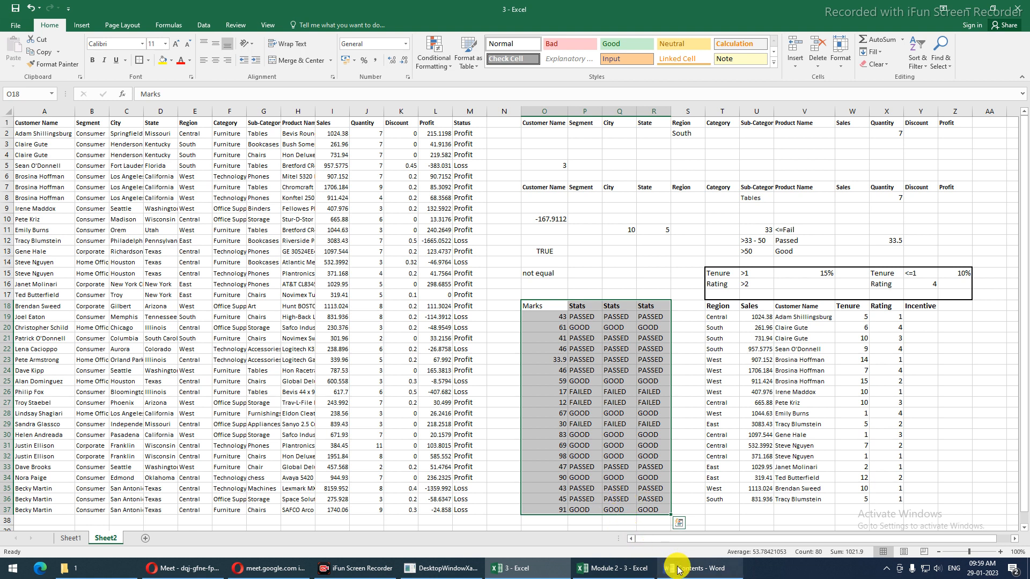
{"action": "left_click", "coordinate": [648, 327]}
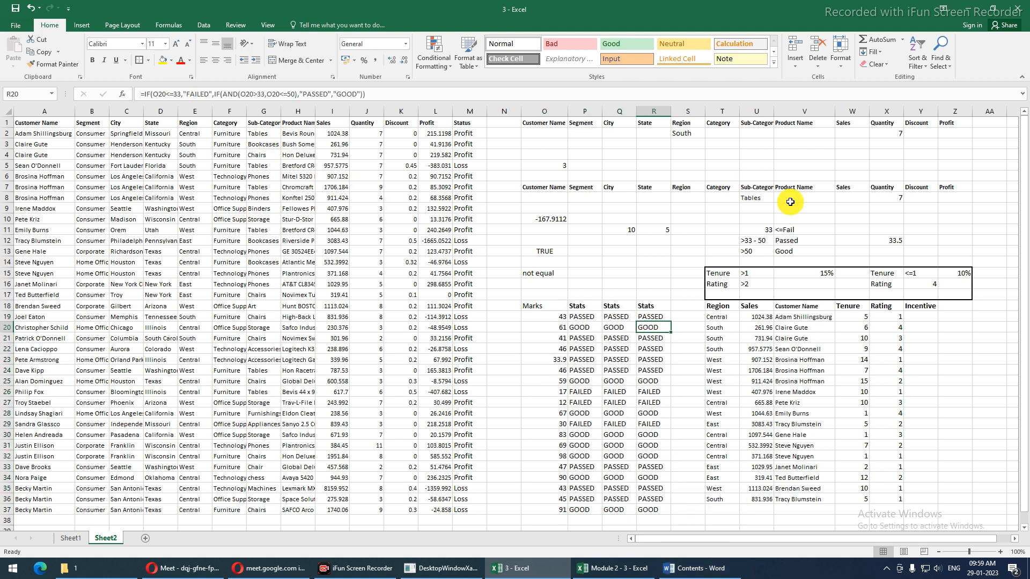
{"action": "left_click_drag", "start_coordinate": [753, 229], "coordinate": [761, 252]}
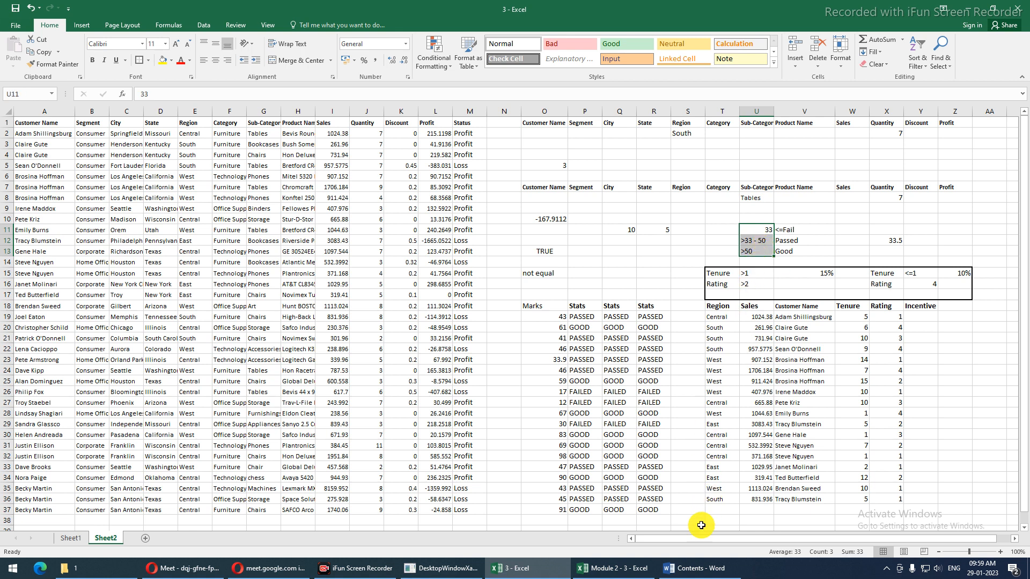
{"action": "left_click", "coordinate": [700, 567]}
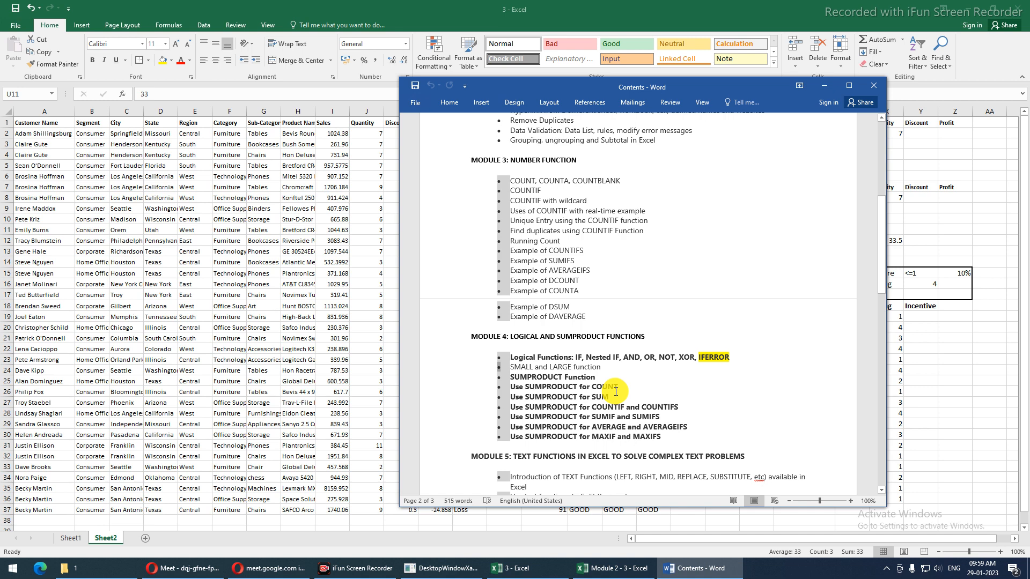
{"action": "left_click", "coordinate": [944, 288]}
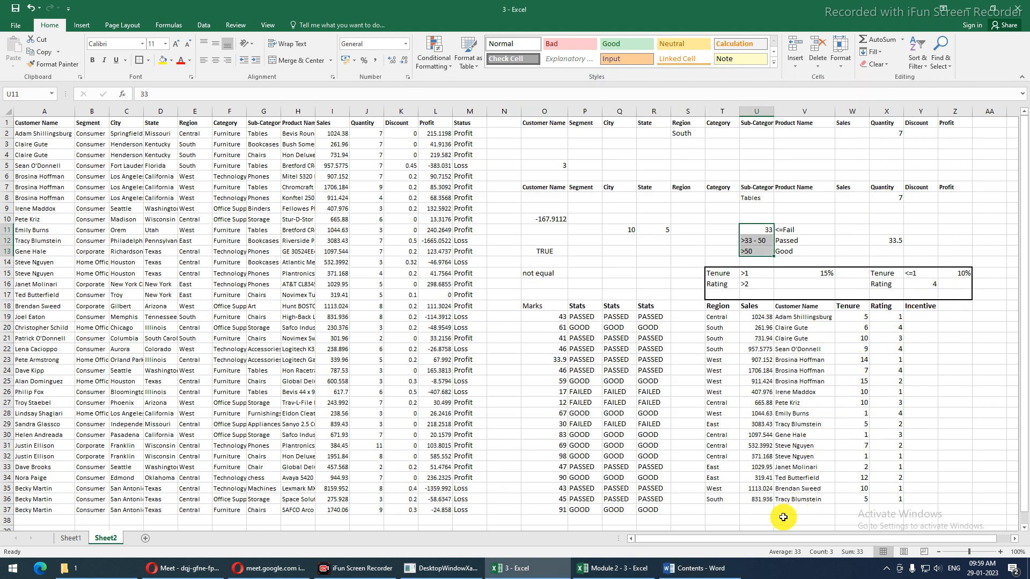
{"action": "left_click", "coordinate": [712, 571]}
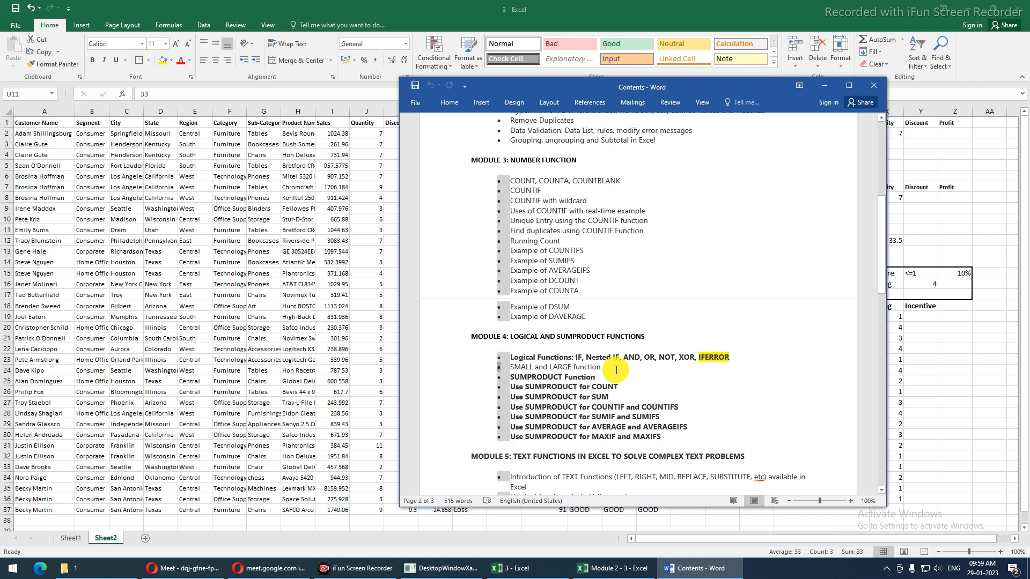
{"action": "double_click", "coordinate": [596, 368]}
{"action": "left_click", "coordinate": [608, 368]}
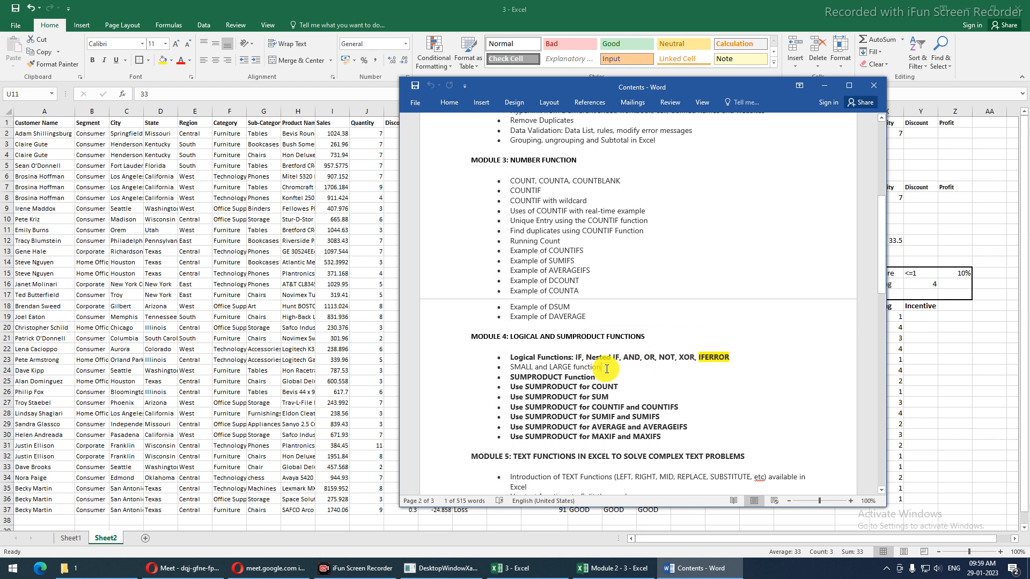
{"action": "left_click_drag", "start_coordinate": [607, 368], "coordinate": [521, 364]}
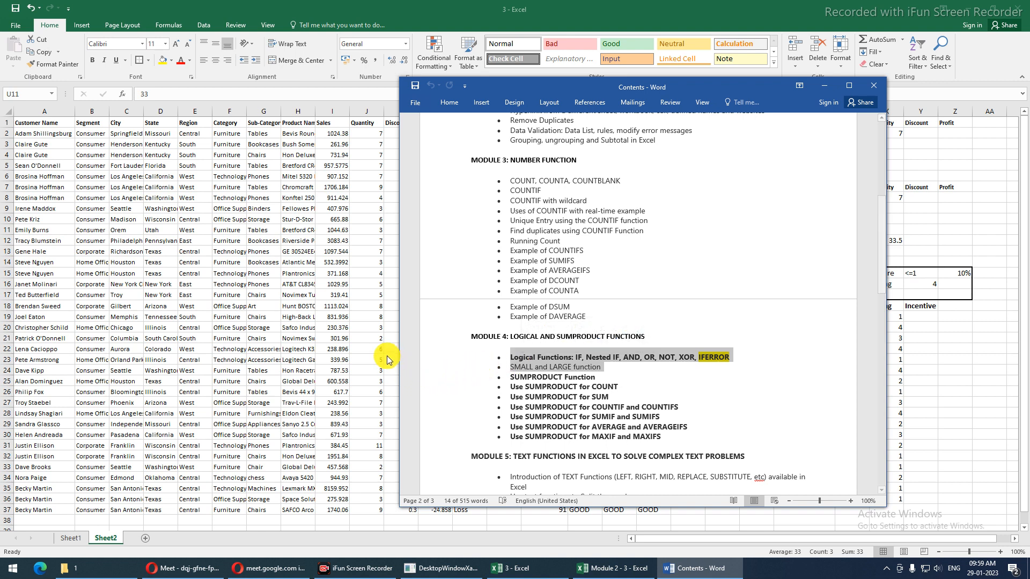
{"action": "key", "text": "alt+Tab"}
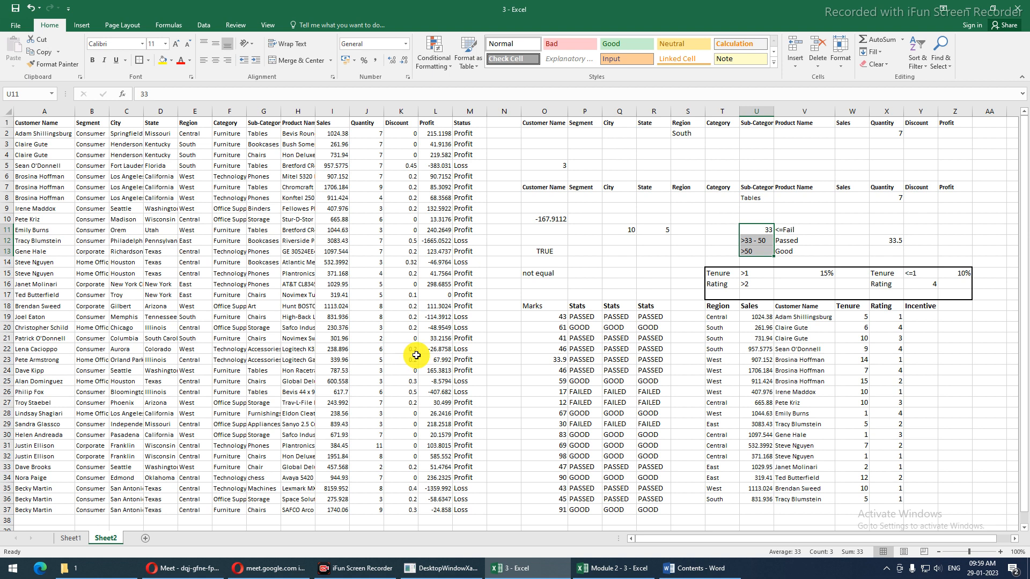
Add a Large label in O39 below the Marks column
{"action": "left_click", "coordinate": [505, 339]}
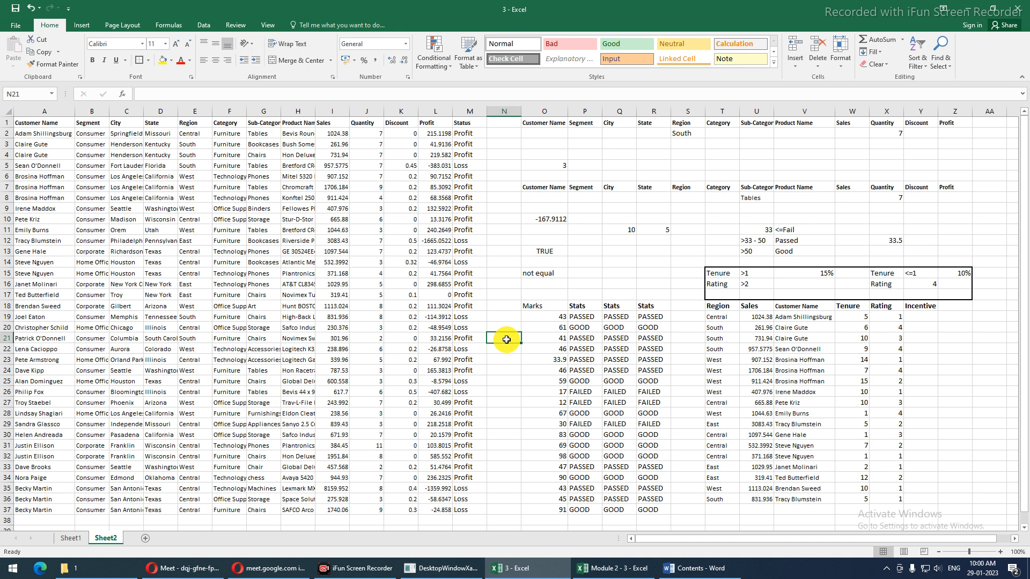
{"action": "scroll", "coordinate": [509, 300], "scroll_direction": "down", "scroll_amount": 3}
{"action": "left_click", "coordinate": [530, 439]}
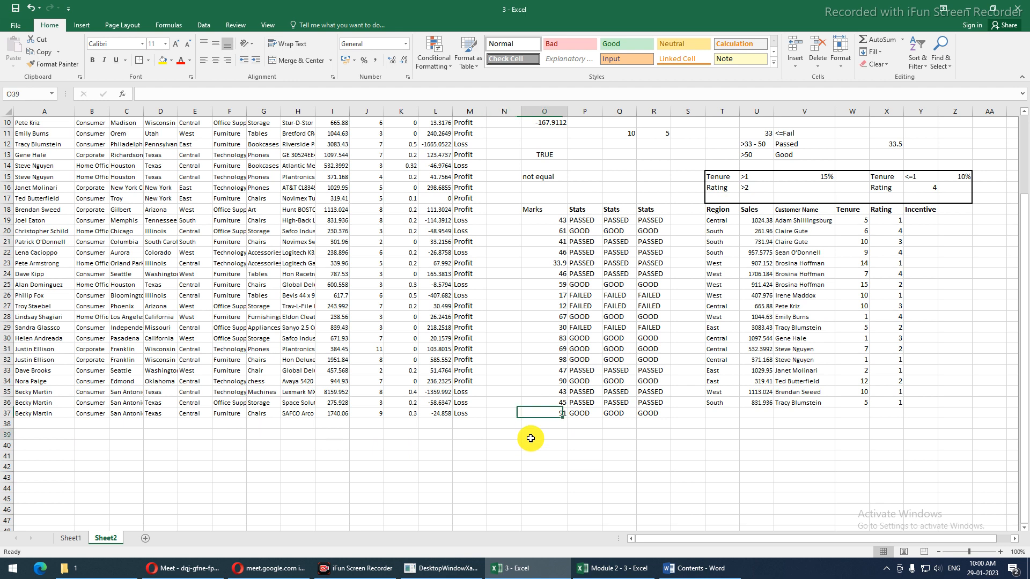
{"action": "type", "text": "L"}
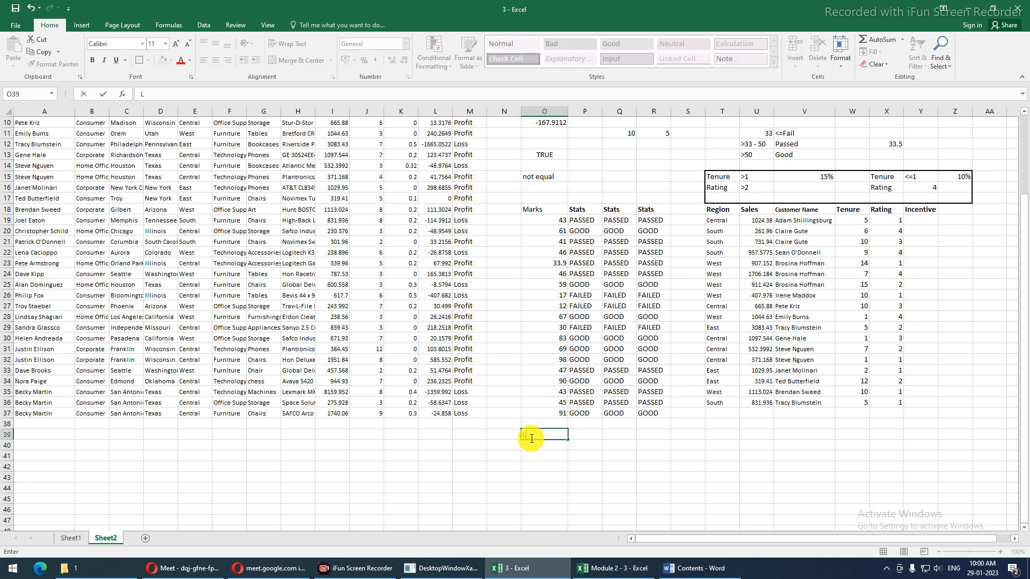
{"action": "type", "text": "arge"}
{"action": "key", "text": "Return"}
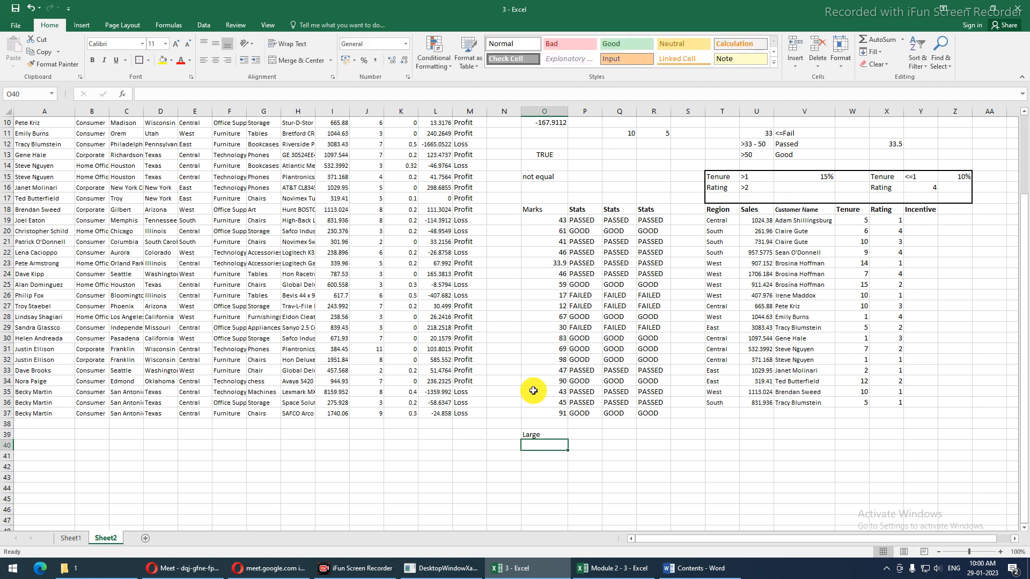
Enter =LARGE(O19:O37,2) in O40, returning 91, and compare it with the top mark 98
{"action": "left_click_drag", "start_coordinate": [558, 221], "coordinate": [560, 412]}
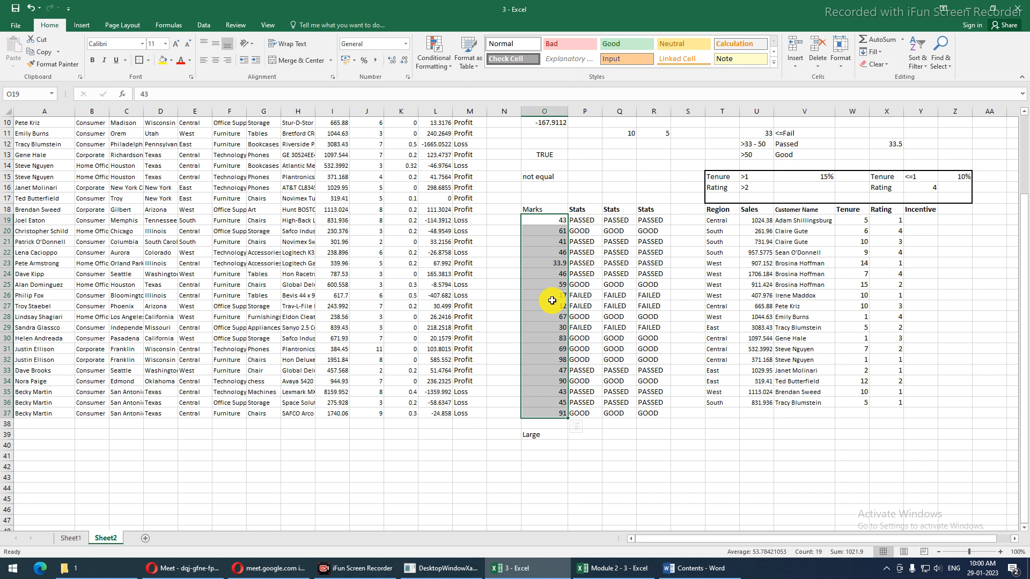
{"action": "left_click", "coordinate": [552, 447]}
{"action": "type", "text": "=lar"}
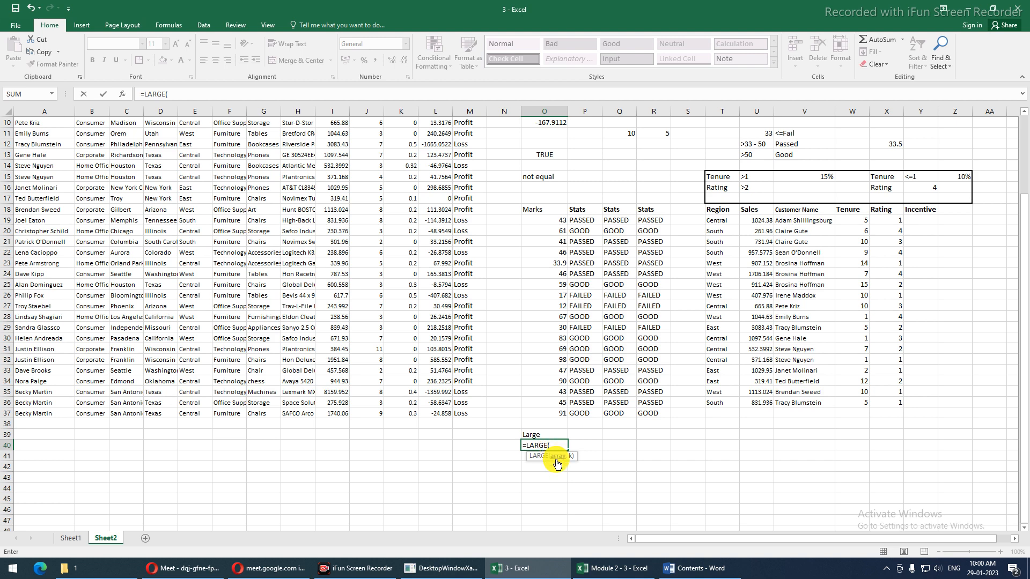
{"action": "double_click", "coordinate": [551, 456]}
{"action": "left_click_drag", "start_coordinate": [544, 220], "coordinate": [556, 409]}
{"action": "type", "text": ","}
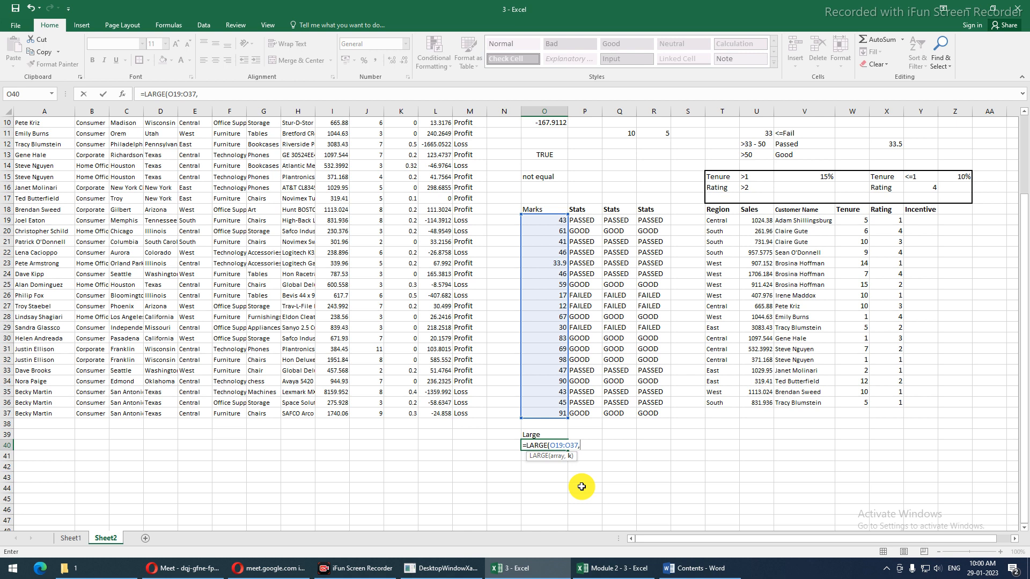
{"action": "type", "text": "2"}
{"action": "key", "text": "Return"}
{"action": "key", "text": "Up"}
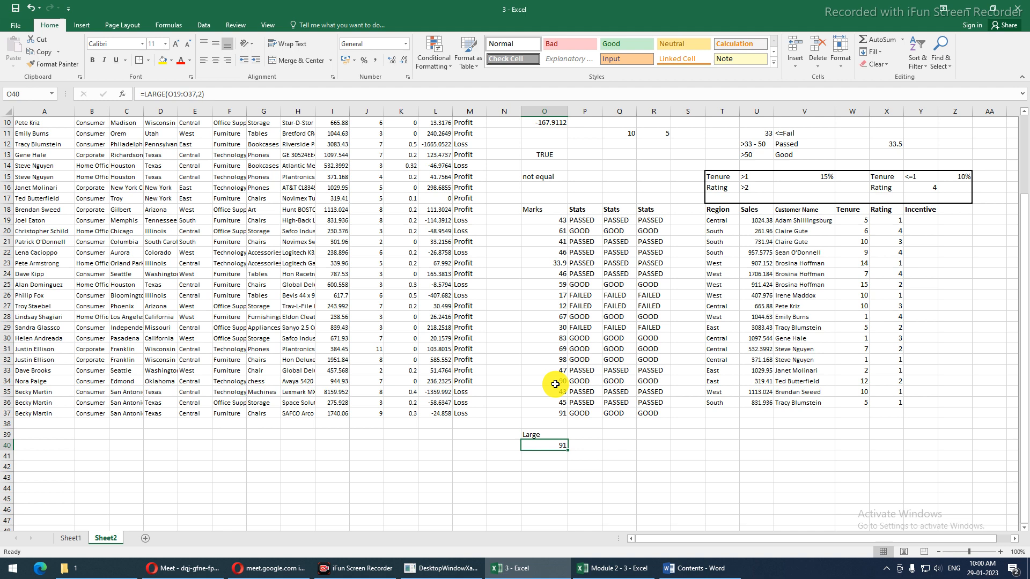
{"action": "left_click", "coordinate": [551, 360]}
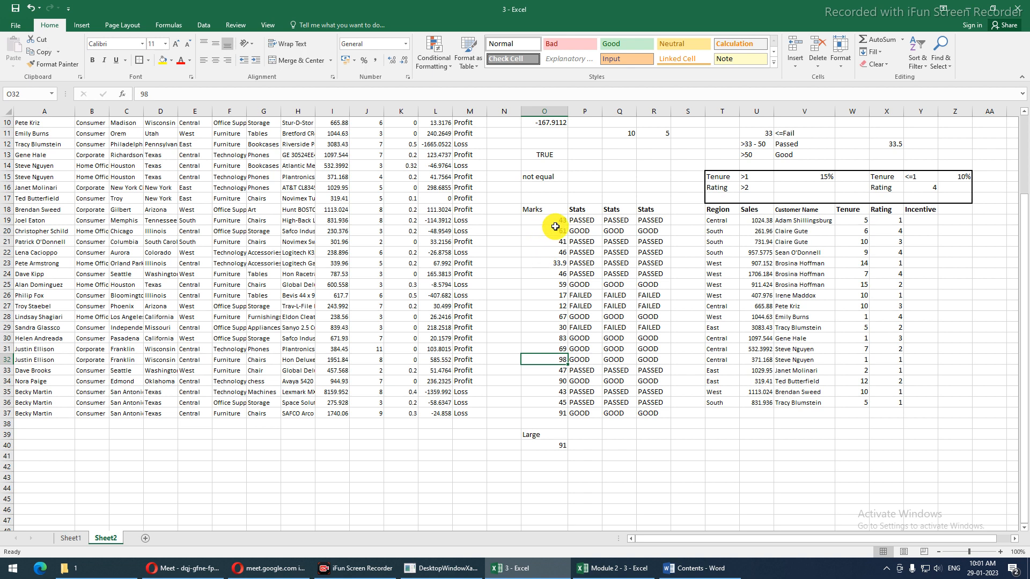
Change the O34 mark from 90 to 97 and confirm O40 now shows 97
{"action": "left_click", "coordinate": [541, 381]}
{"action": "type", "text": "97"}
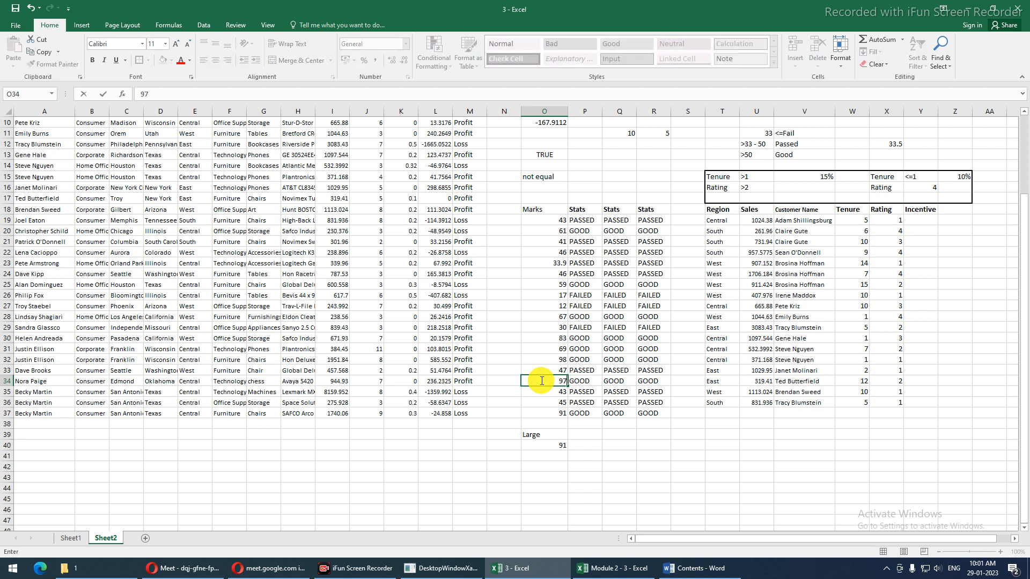
{"action": "key", "text": "Return"}
{"action": "left_click", "coordinate": [553, 447]}
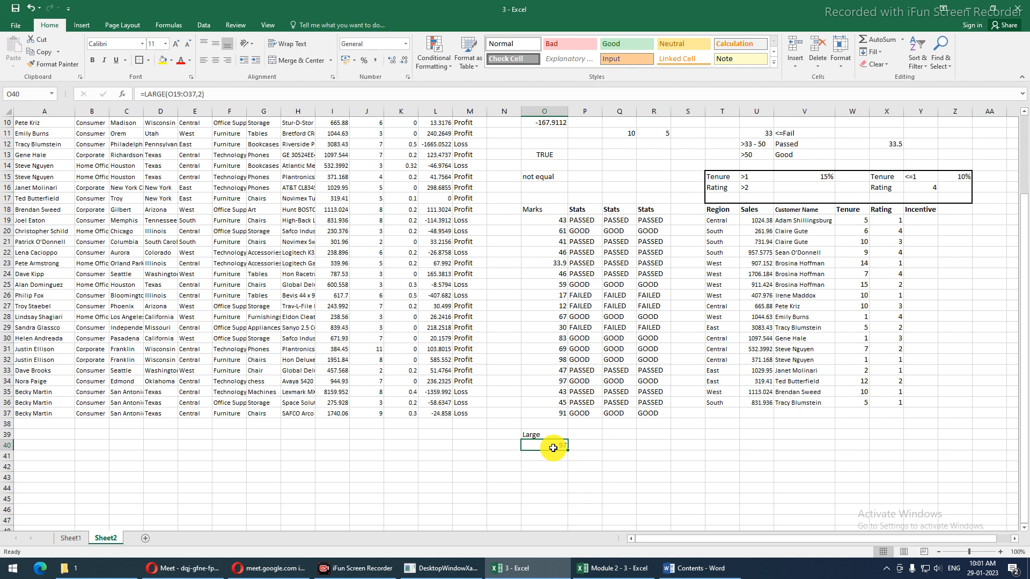
{"action": "left_click", "coordinate": [588, 444]}
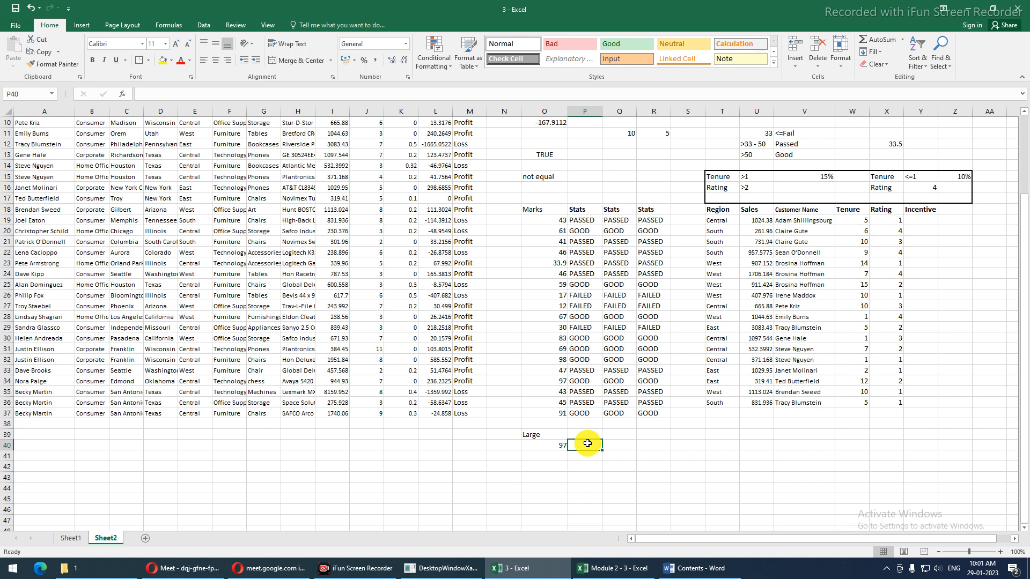
Enter =LARGE(O19:O37,{2,3}) in P40, fixing the missing closing parenthesis
{"action": "key", "text": "Up"}
{"action": "left_click", "coordinate": [588, 443]}
{"action": "type", "text": "="}
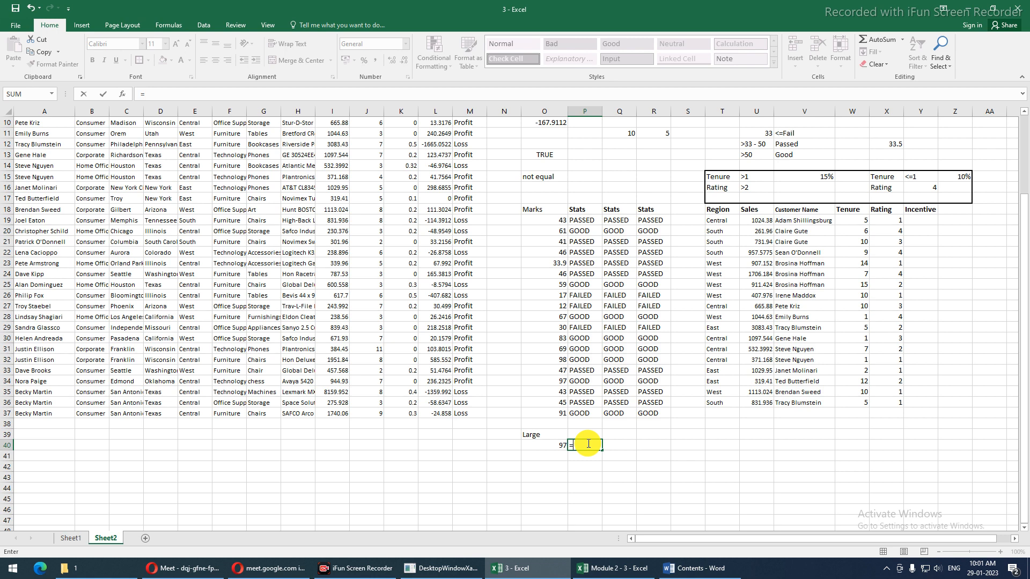
{"action": "type", "text": "LARGE("}
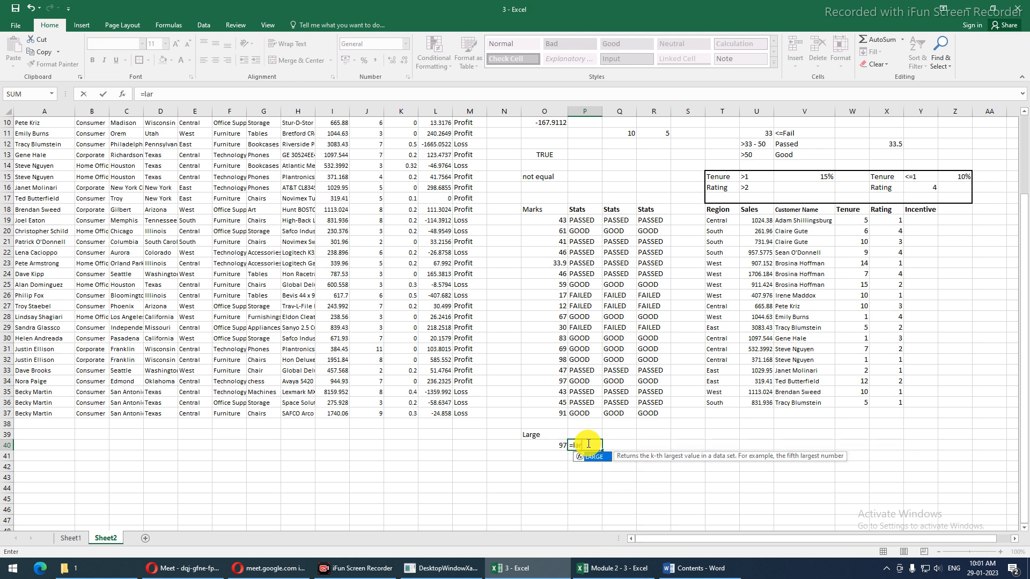
{"action": "left_click_drag", "start_coordinate": [552, 219], "coordinate": [545, 416]}
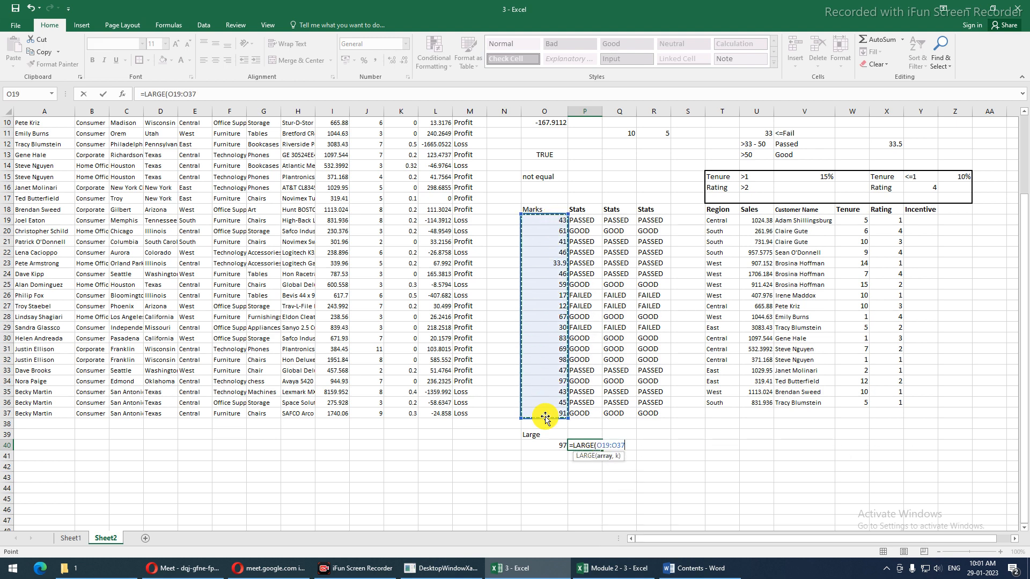
{"action": "type", "text": ",{2,3"}
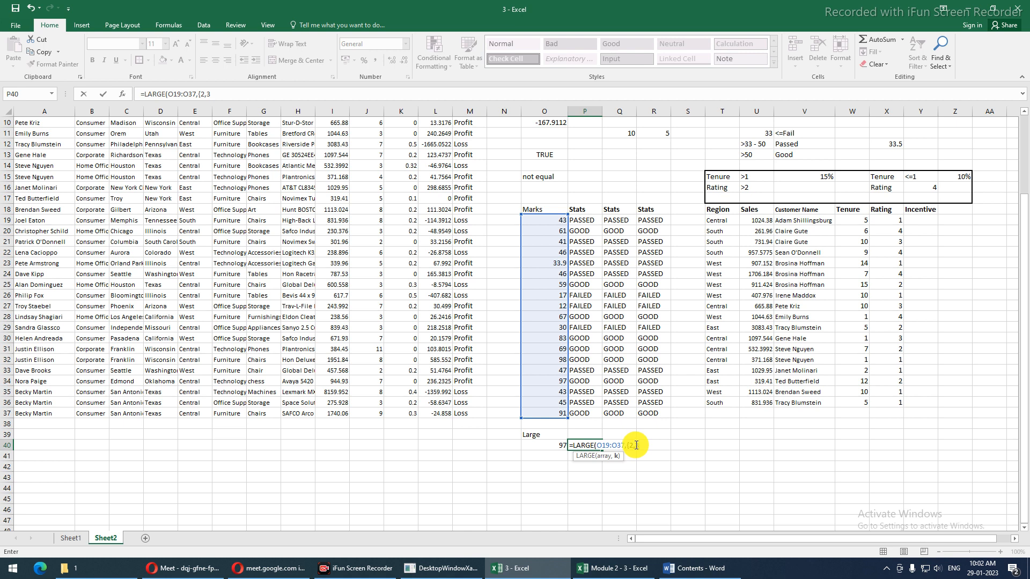
{"action": "key", "text": "Return"}
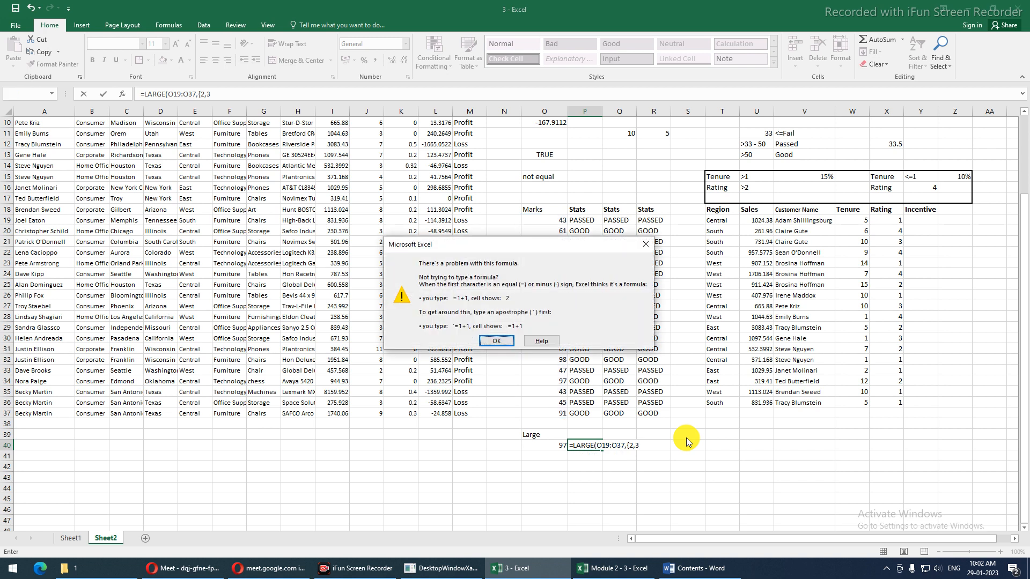
{"action": "key", "text": "Return"}
{"action": "key", "text": "Right"}
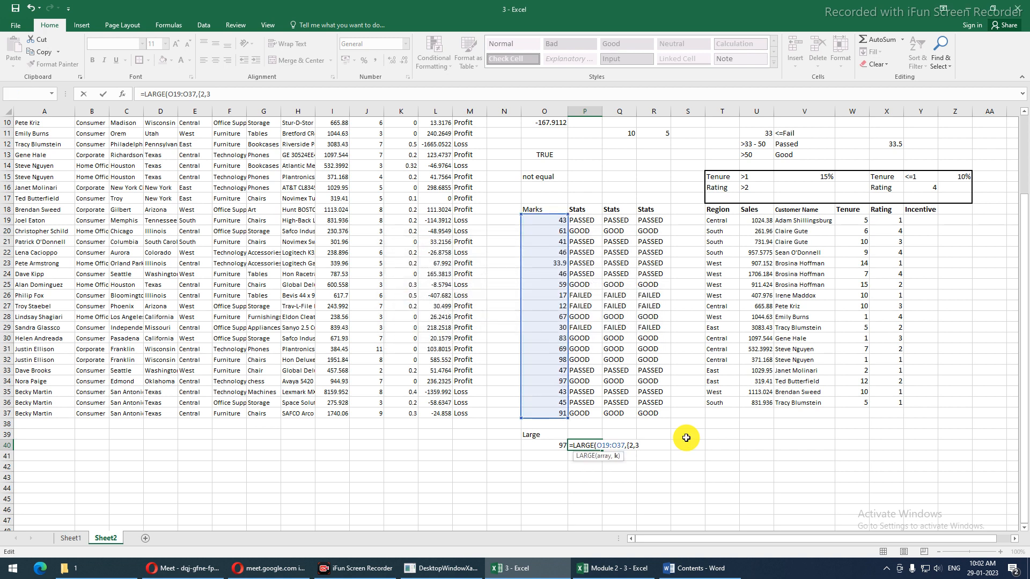
{"action": "type", "text": ")"}
{"action": "key", "text": "Return"}
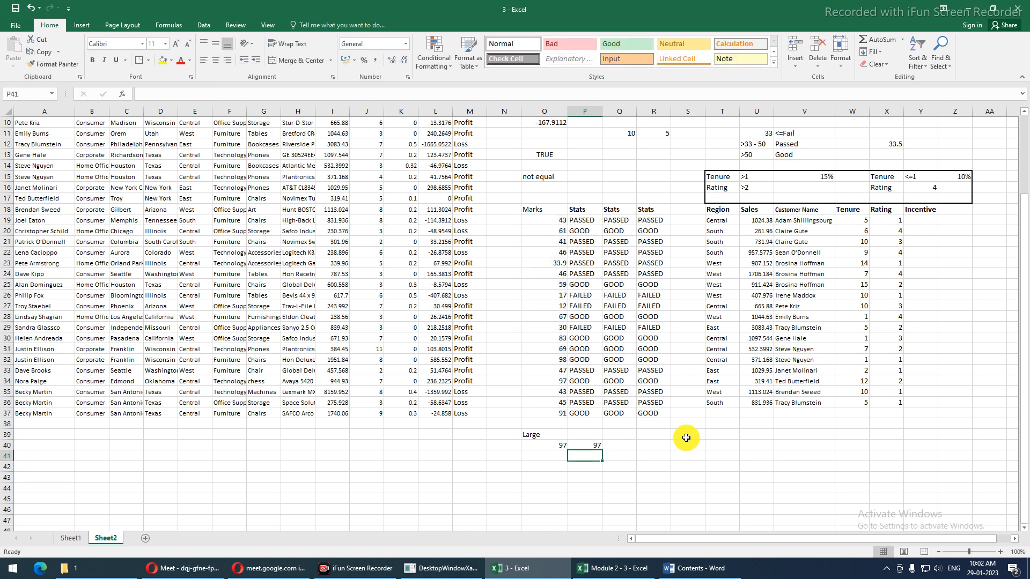
{"action": "key", "text": "Up"}
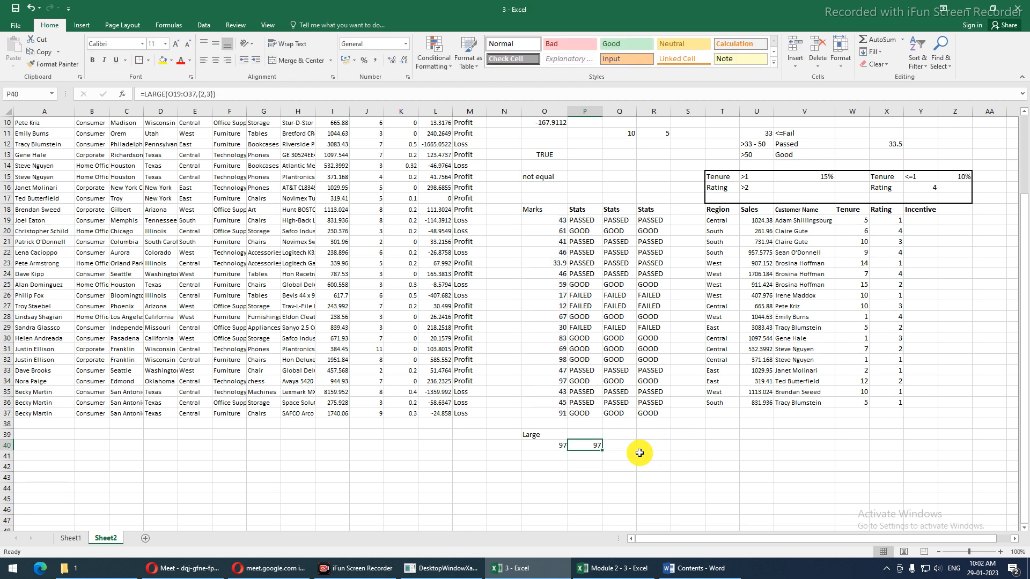
Copy P40 into Q40, then make P40's range absolute as $O$19:$O$37 with F4
{"action": "left_click_drag", "start_coordinate": [601, 451], "coordinate": [633, 459]}
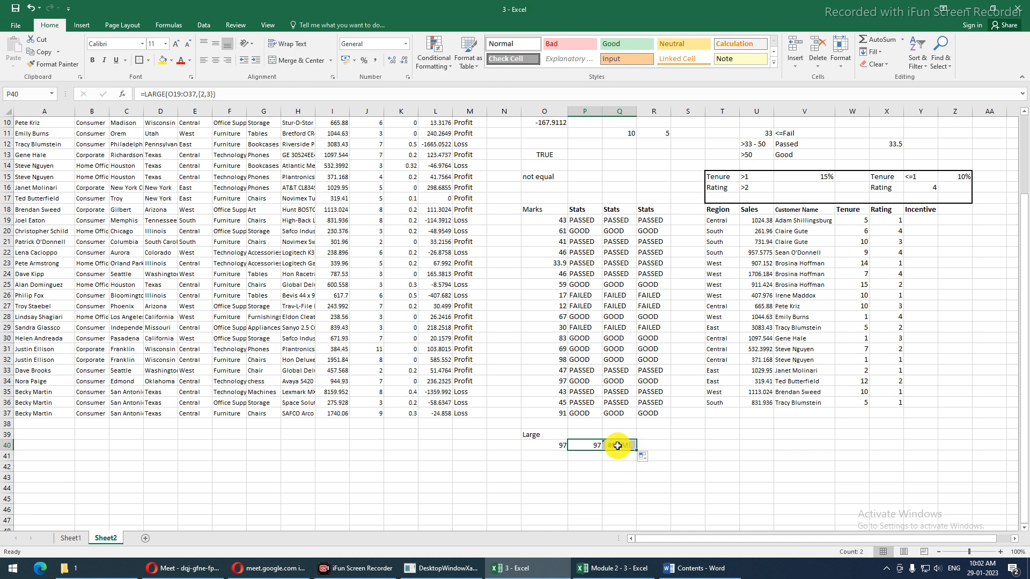
{"action": "left_click", "coordinate": [593, 447]}
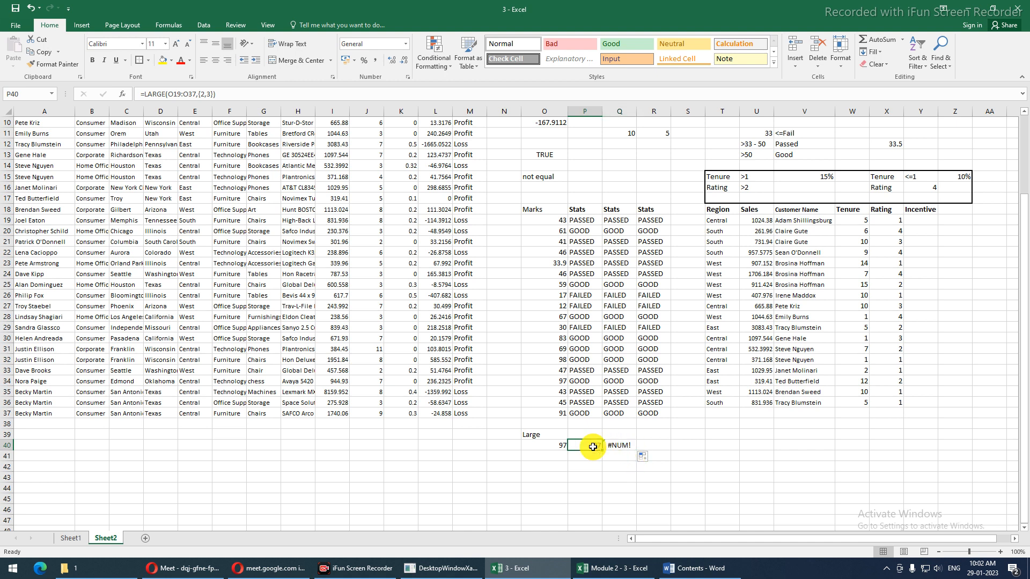
{"action": "double_click", "coordinate": [593, 447]}
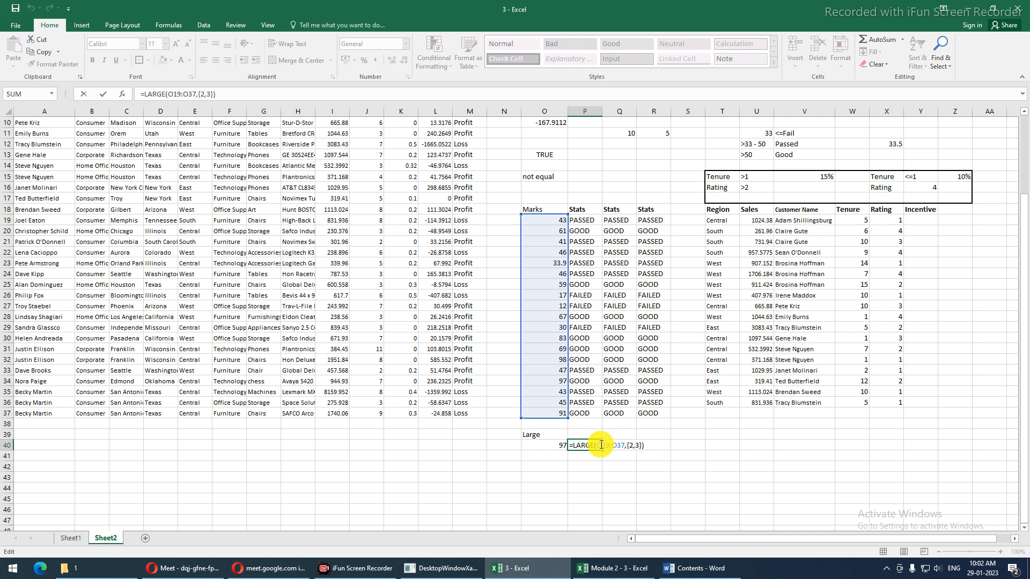
{"action": "left_click_drag", "start_coordinate": [599, 445], "coordinate": [644, 440]}
{"action": "key", "text": "F4"}
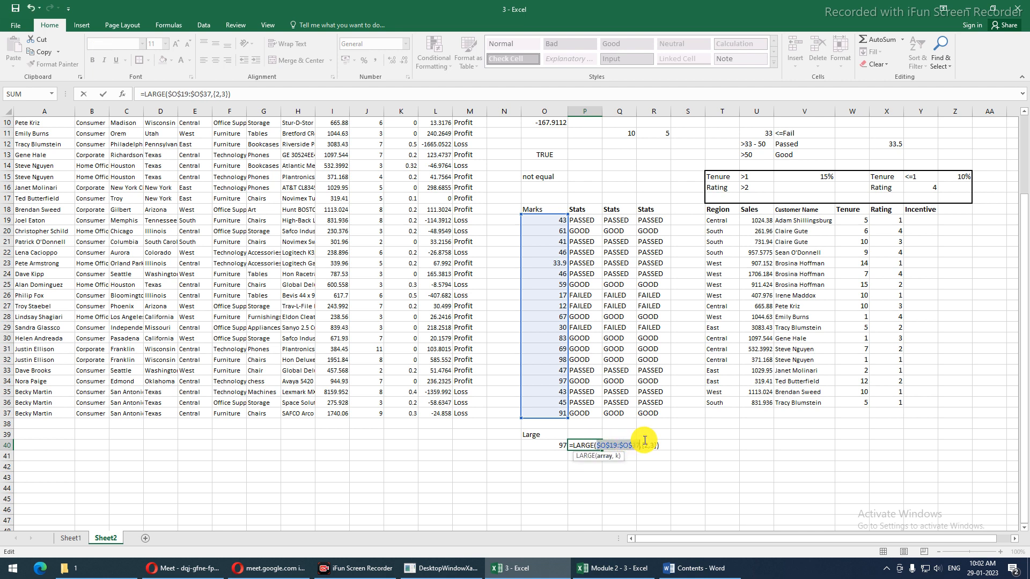
Commit the absolute-range LARGE formula and copy it into Q40 and P41, checking Q40's formula
{"action": "key", "text": "ctrl+Return"}
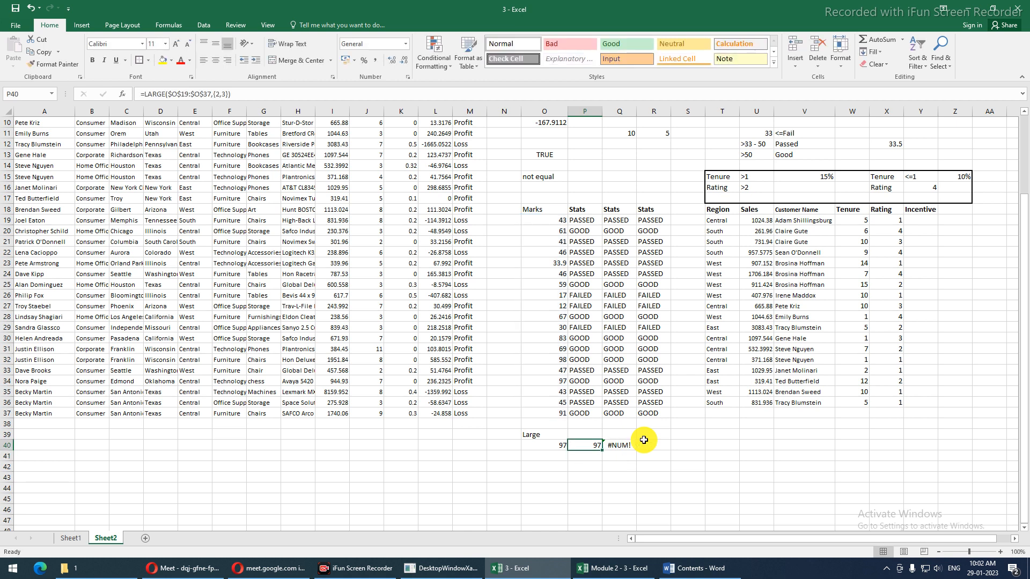
{"action": "left_click_drag", "start_coordinate": [601, 450], "coordinate": [626, 452]}
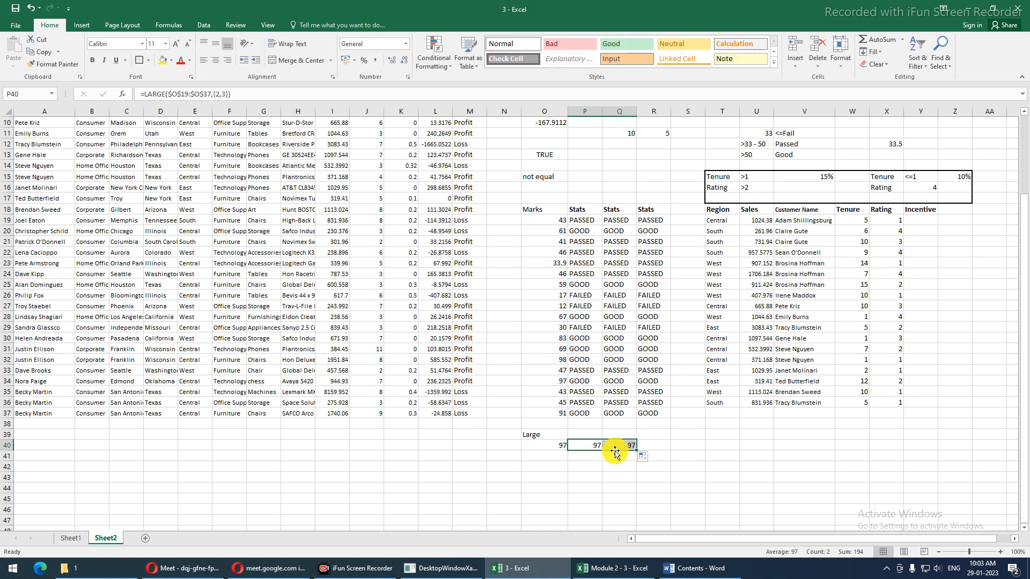
{"action": "left_click", "coordinate": [593, 449]}
{"action": "left_click_drag", "start_coordinate": [601, 451], "coordinate": [599, 460]}
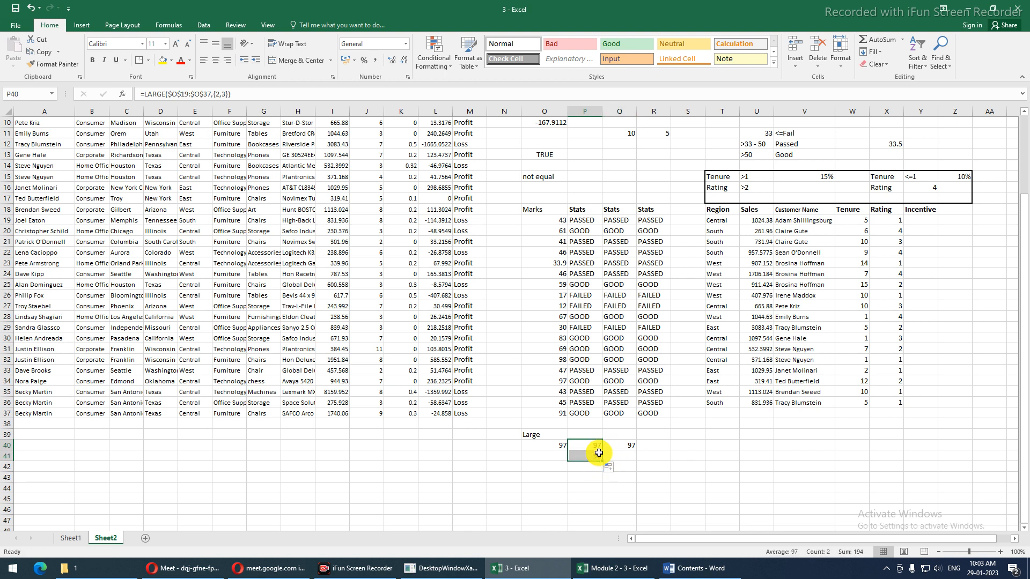
{"action": "left_click", "coordinate": [603, 446]}
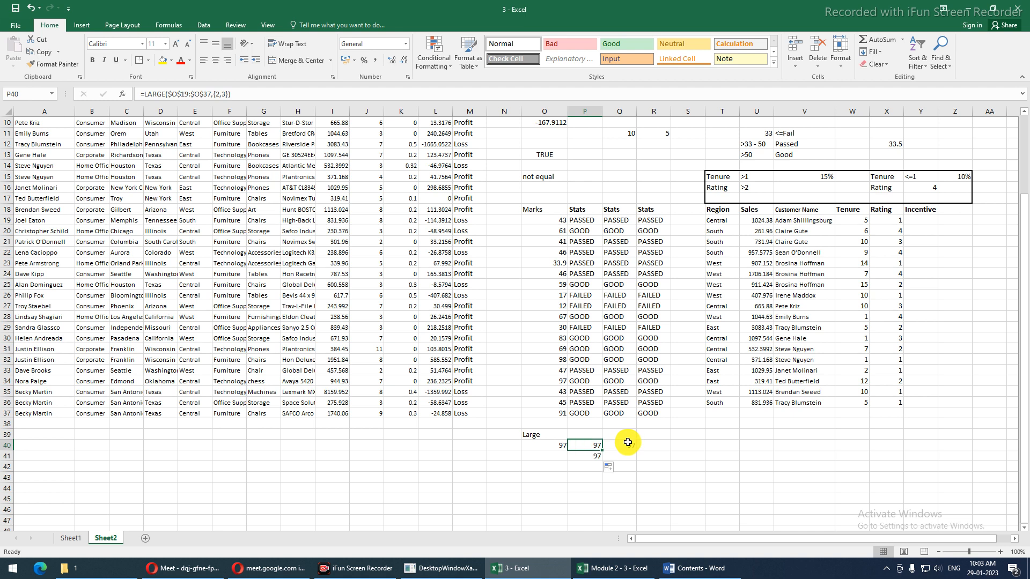
{"action": "left_click", "coordinate": [594, 449]}
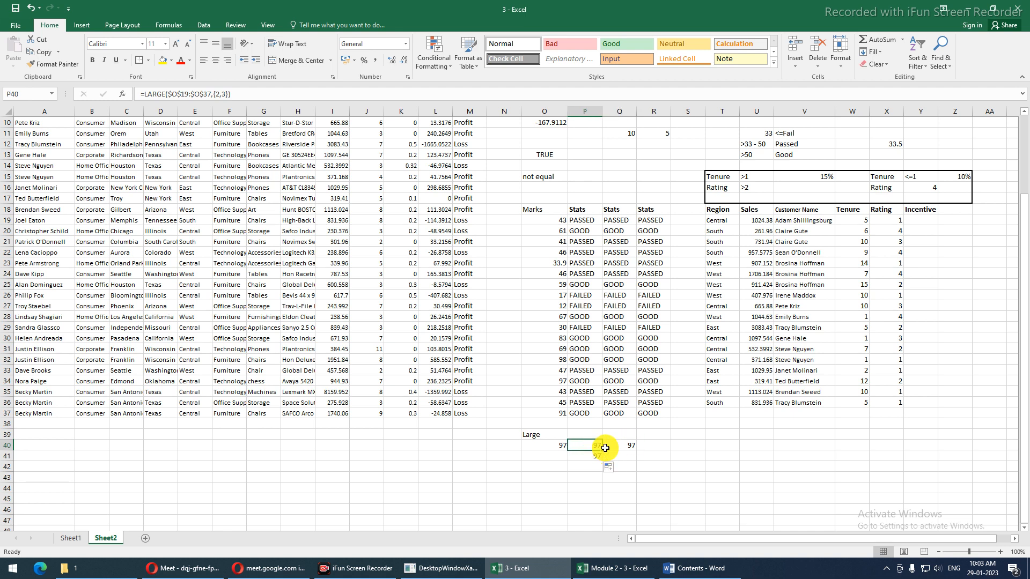
{"action": "left_click", "coordinate": [610, 447]}
{"action": "double_click", "coordinate": [610, 447]}
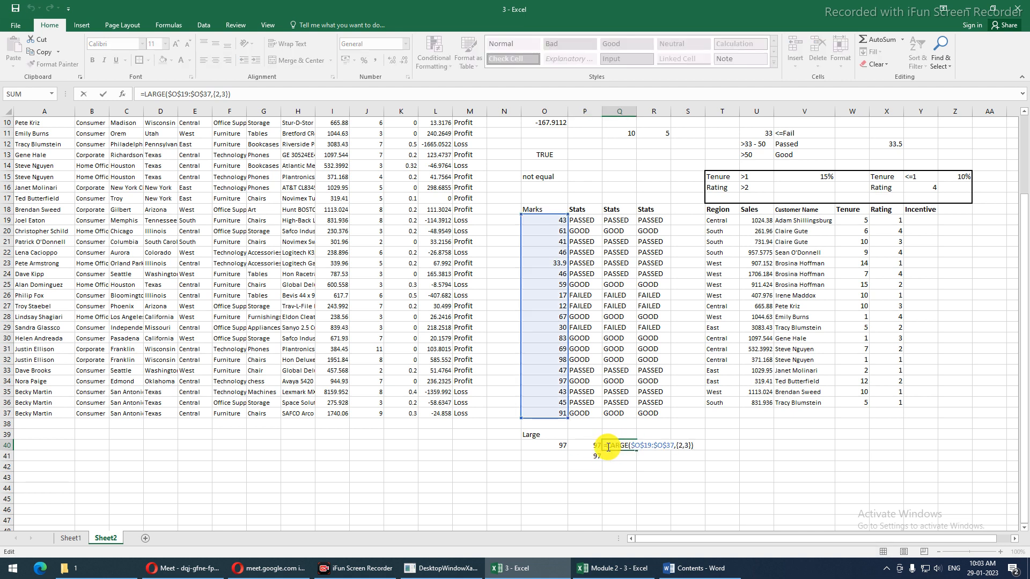
{"action": "key", "text": "Escape"}
Enter P40's LARGE formula as an array over P40:Q40 with Ctrl+Shift+Enter, then select P40:P41
{"action": "left_click", "coordinate": [590, 448]}
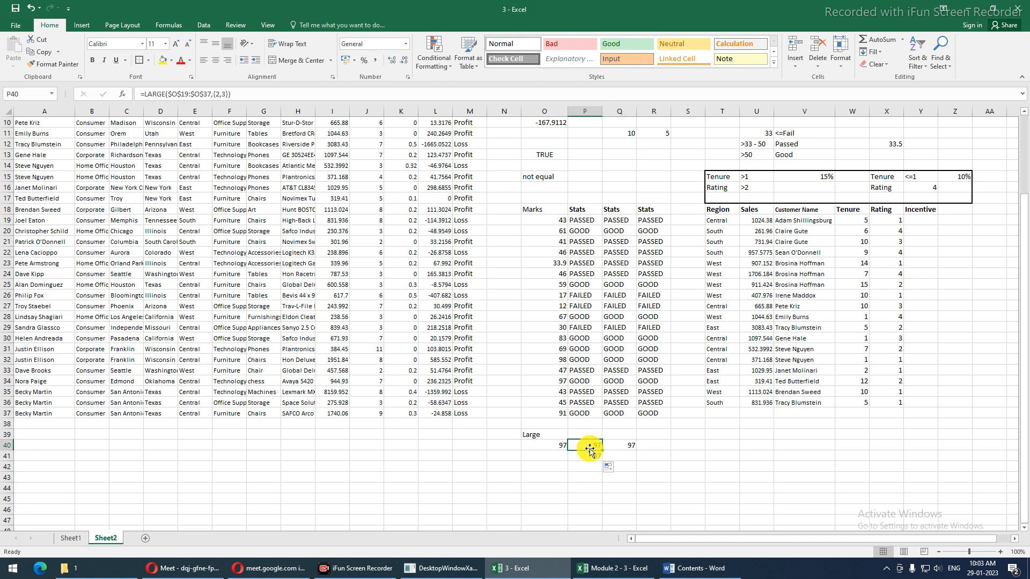
{"action": "double_click", "coordinate": [589, 448]}
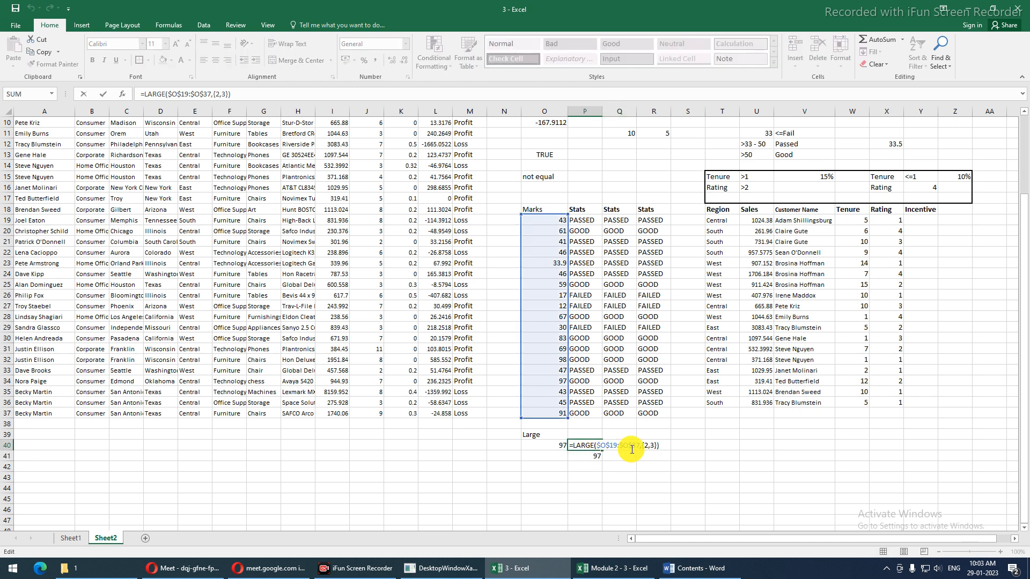
{"action": "key", "text": "ctrl+shift+Return"}
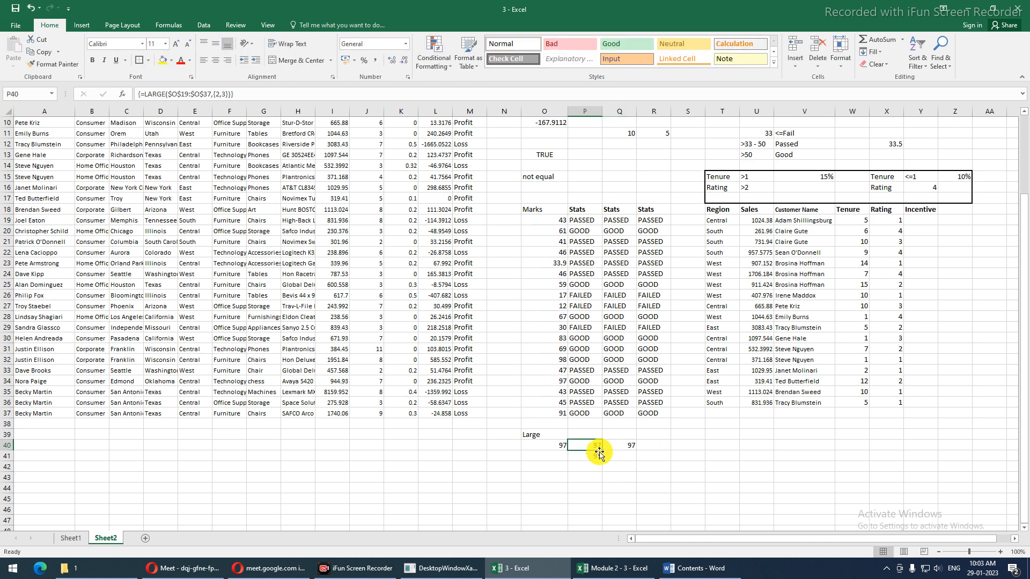
{"action": "left_click_drag", "start_coordinate": [602, 450], "coordinate": [625, 449]}
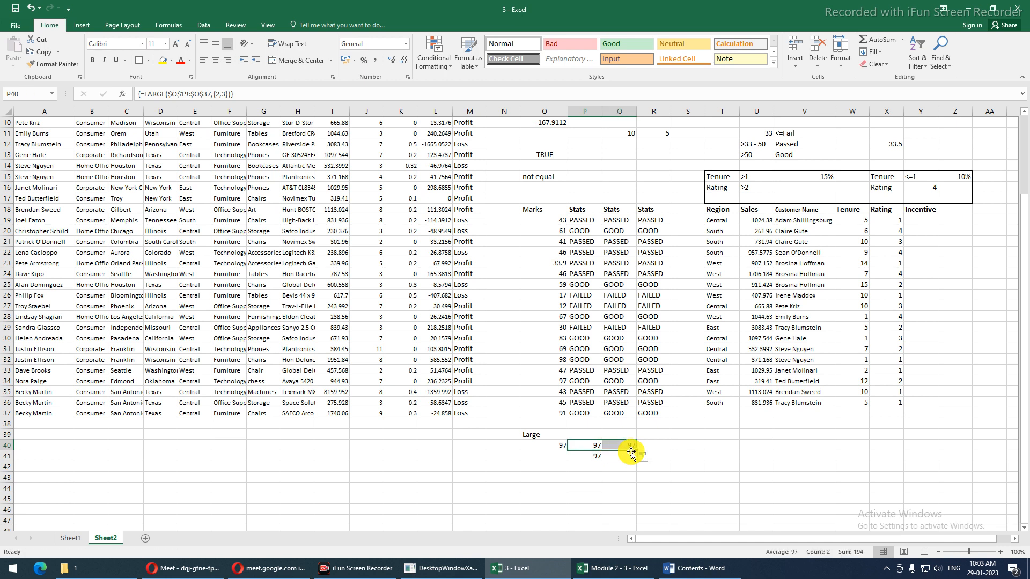
{"action": "key", "text": "F2"}
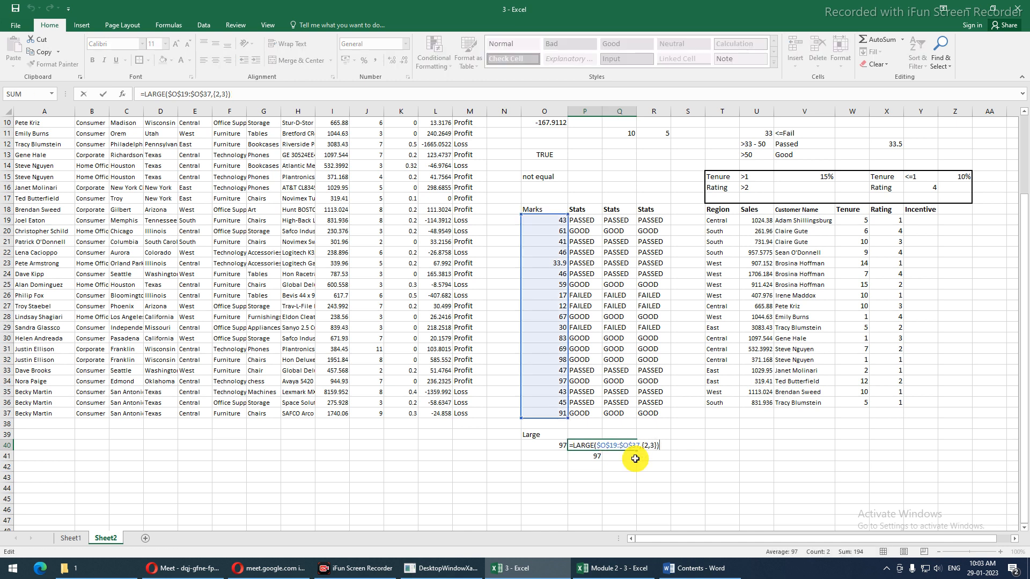
{"action": "key", "text": "ctrl+shift+Return"}
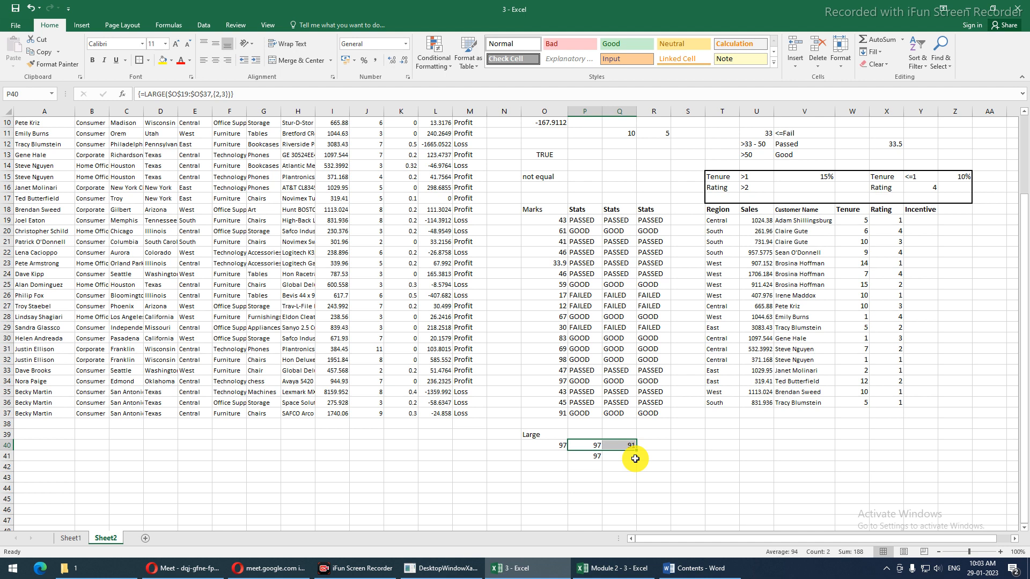
{"action": "left_click", "coordinate": [142, 94]}
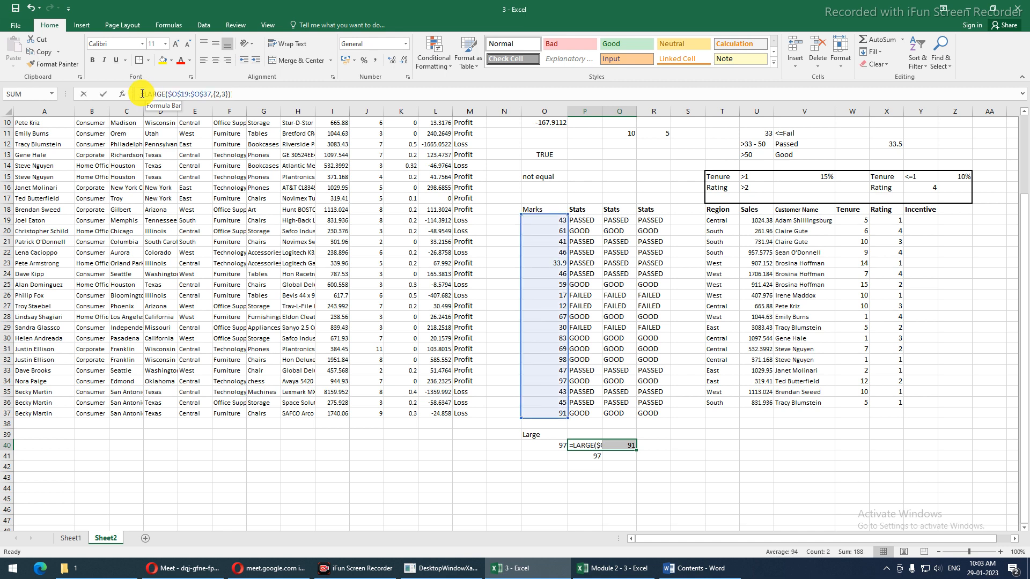
{"action": "key", "text": "Escape"}
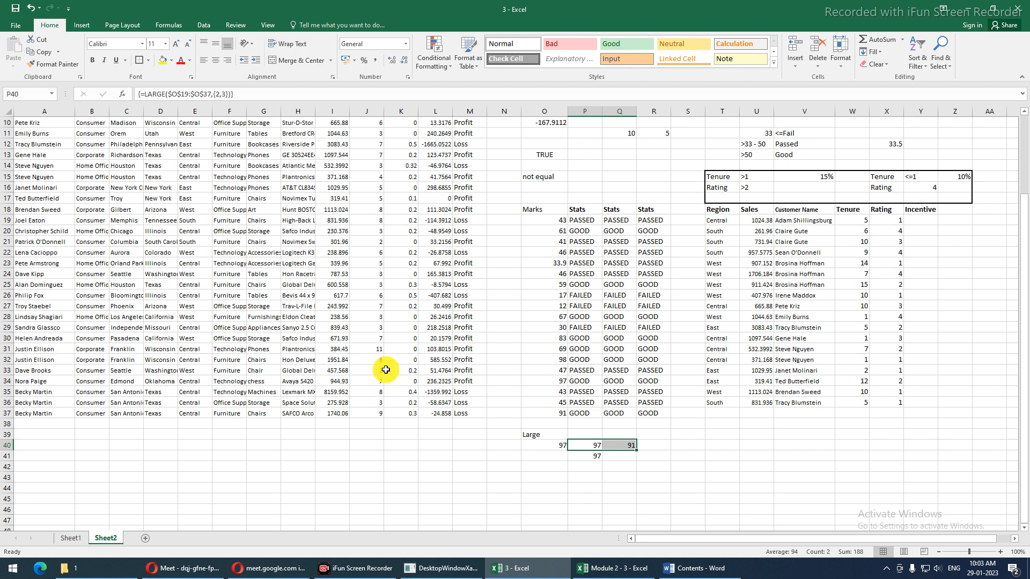
{"action": "left_click", "coordinate": [552, 447]}
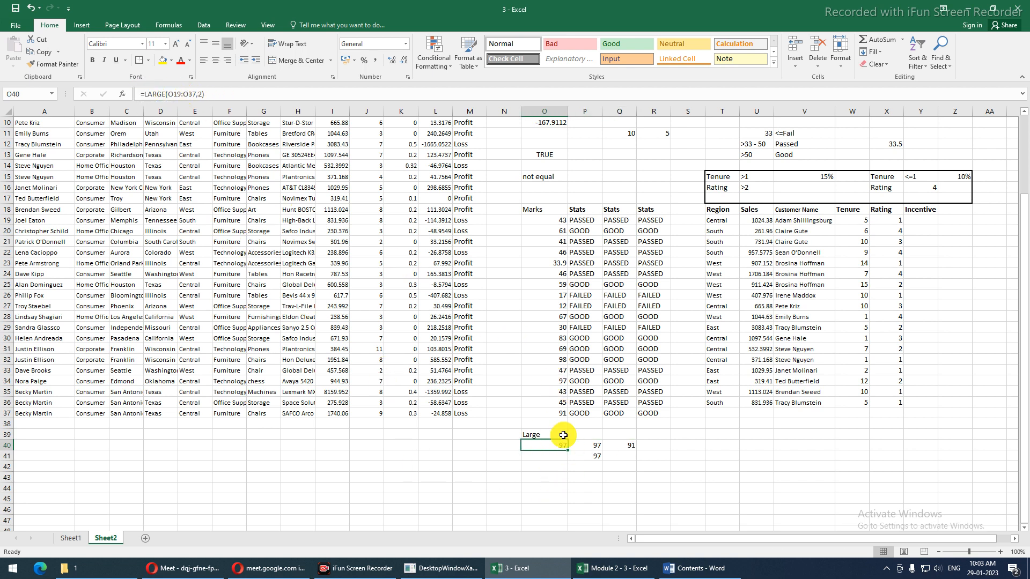
{"action": "left_click", "coordinate": [590, 444]}
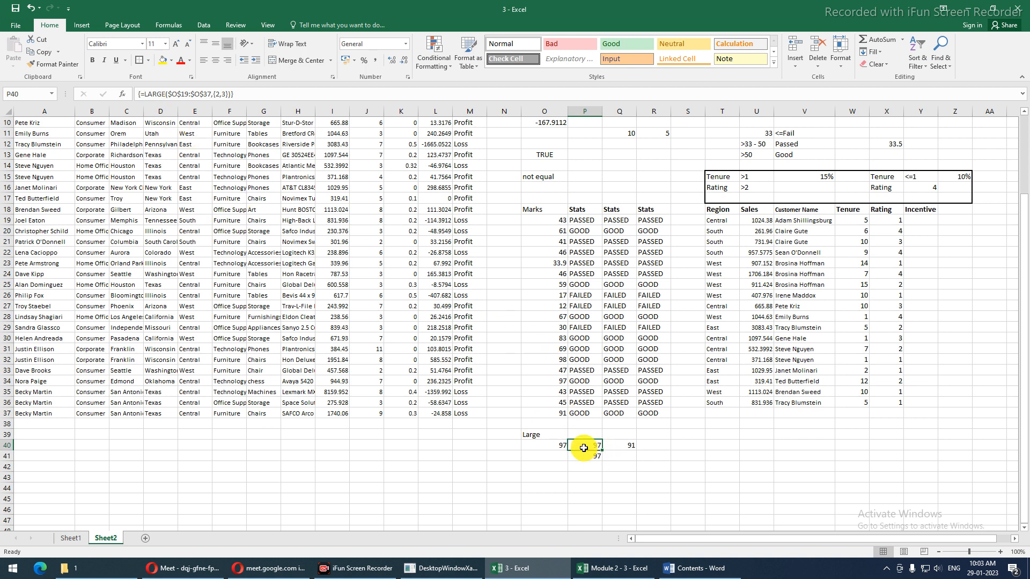
{"action": "left_click_drag", "start_coordinate": [590, 448], "coordinate": [592, 455]}
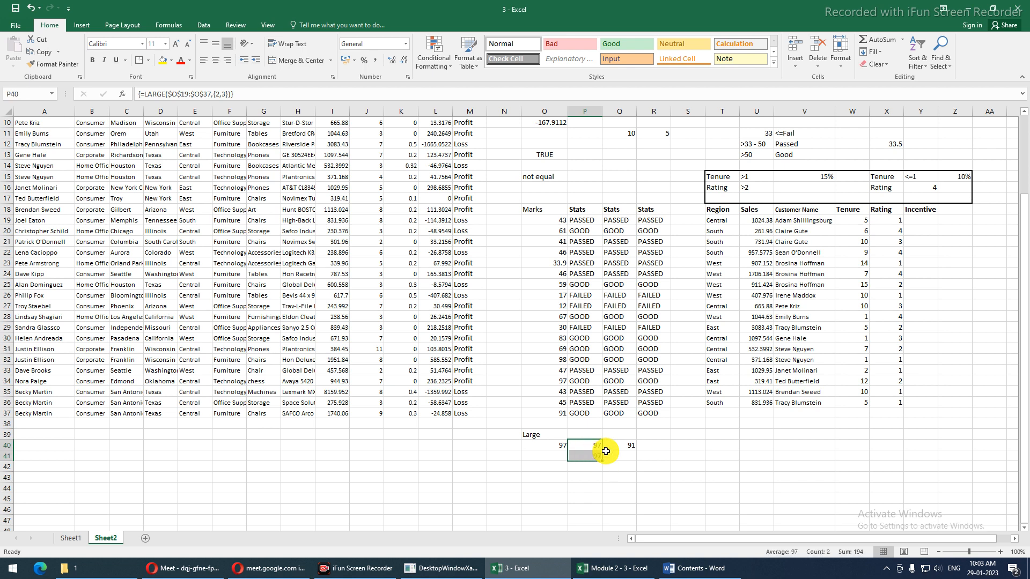
Attempt to re-enter the LARGE array formula over P40:P41, dismissing the array warnings and undoing
{"action": "key", "text": "F2"}
{"action": "key", "text": "Return"}
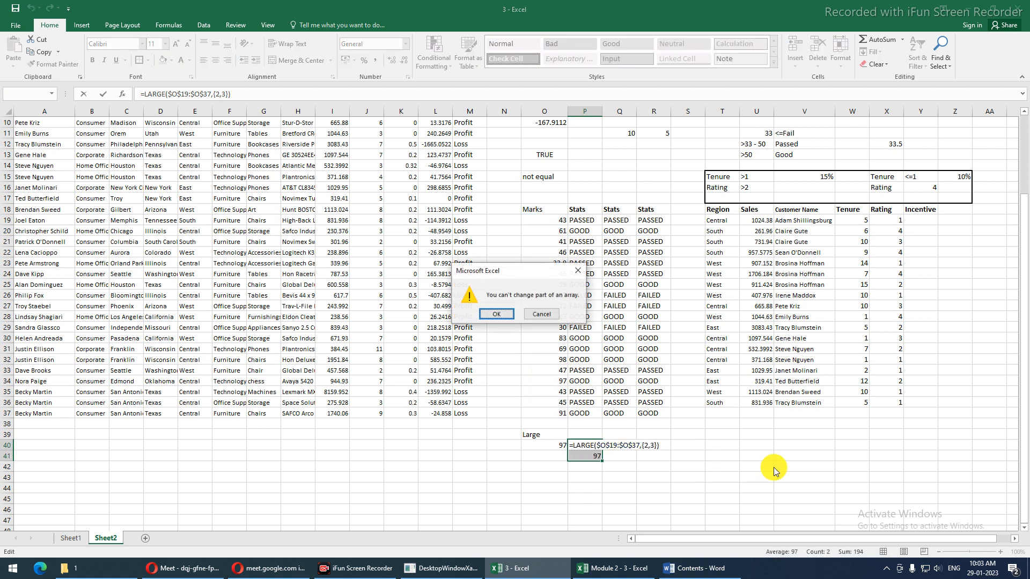
{"action": "key", "text": "Return"}
{"action": "key", "text": "ctrl+shift+Return"}
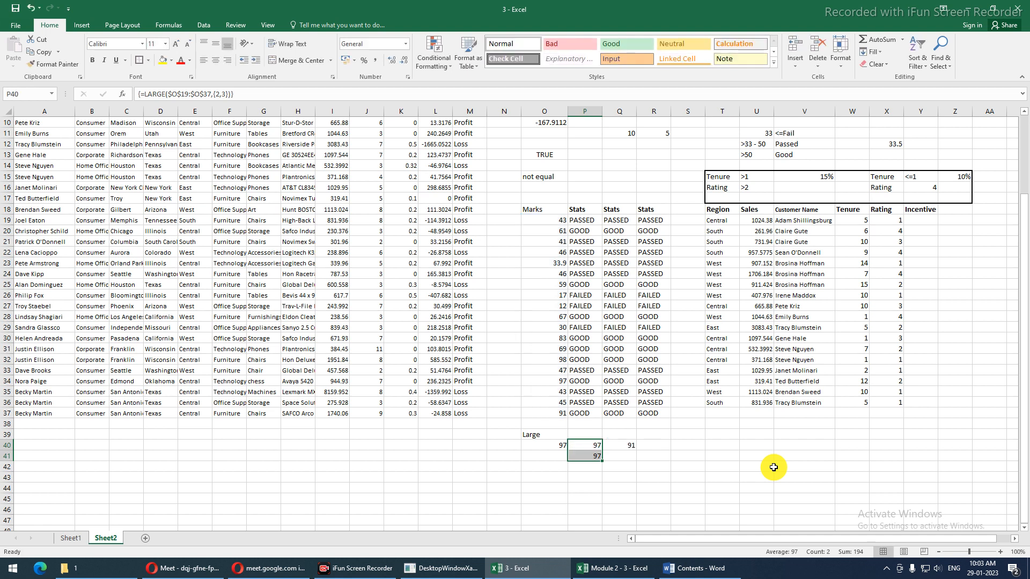
{"action": "key", "text": "ctrl+z"}
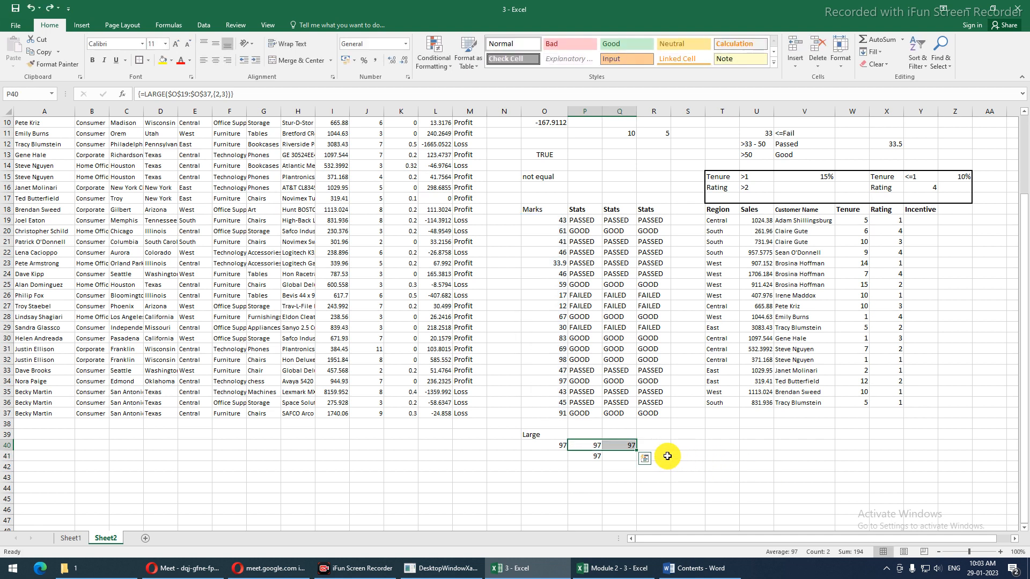
{"action": "key", "text": "shift+Left"}
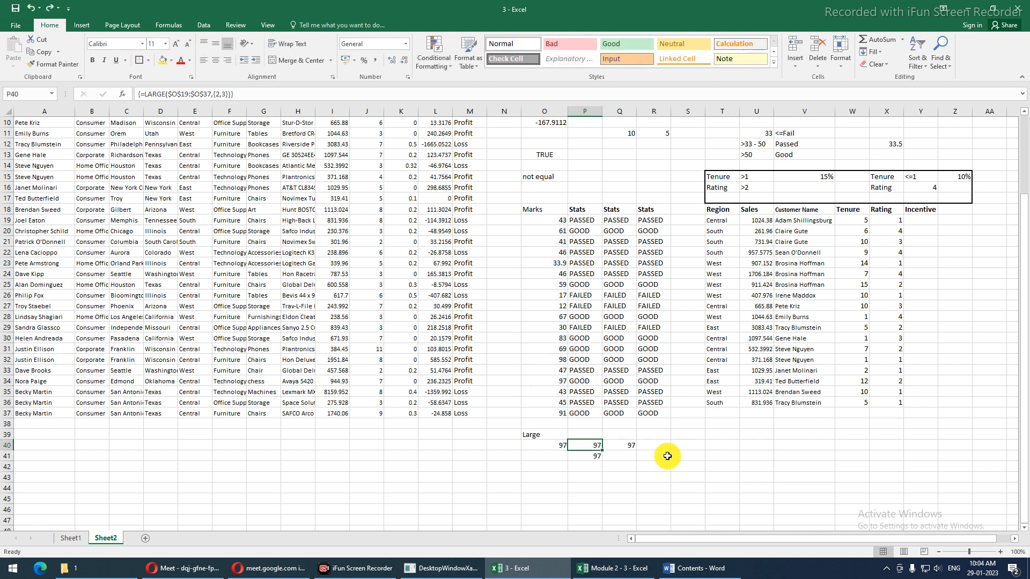
{"action": "left_click_drag", "start_coordinate": [592, 448], "coordinate": [592, 455]}
{"action": "key", "text": "F2"}
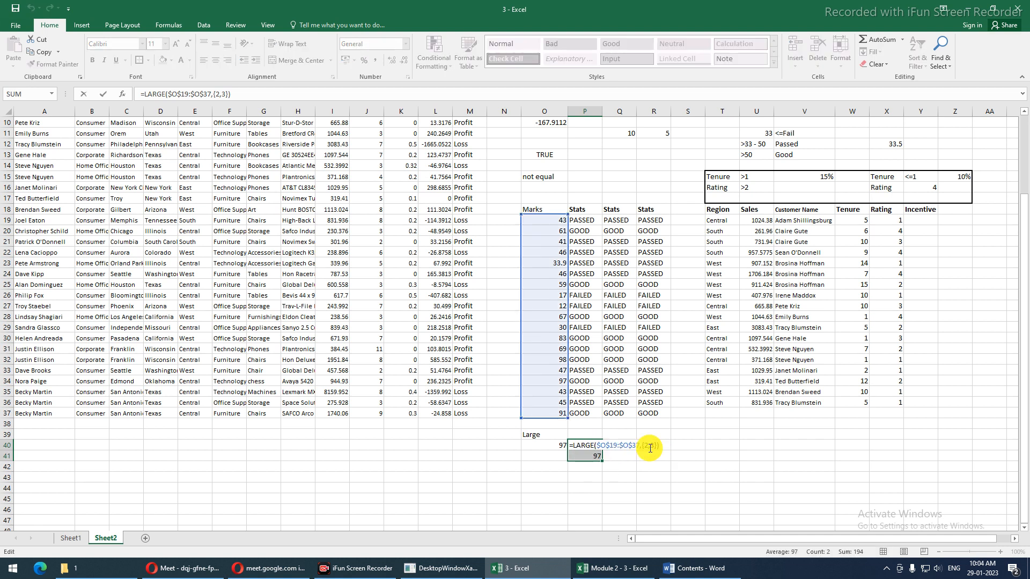
{"action": "key", "text": "ctrl+shift+Return"}
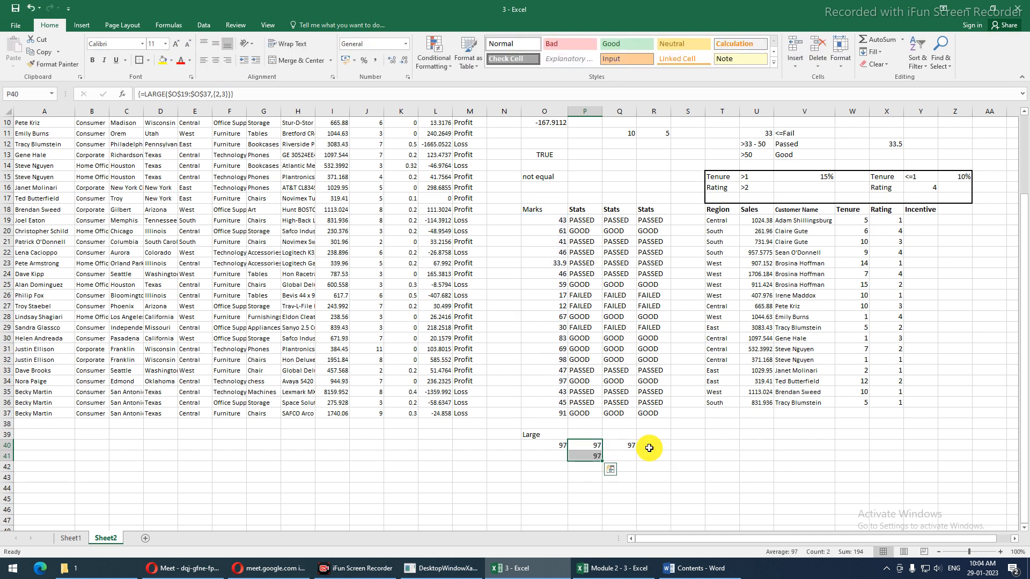
Attempt changing the array constant to {2;3} from P41, cancel the warnings, and move the formula back to P40
{"action": "left_click", "coordinate": [593, 455]}
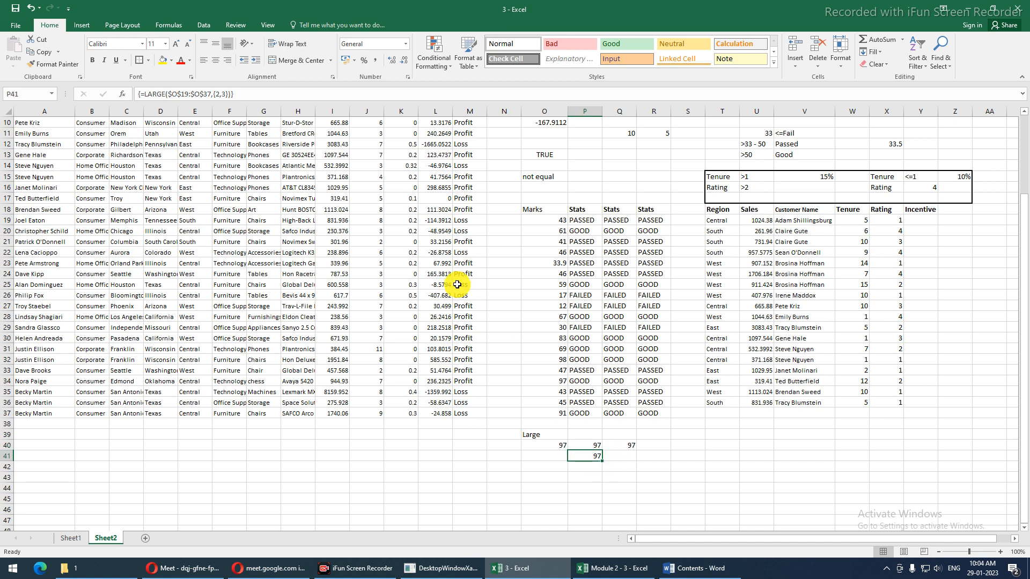
{"action": "left_click", "coordinate": [223, 94]}
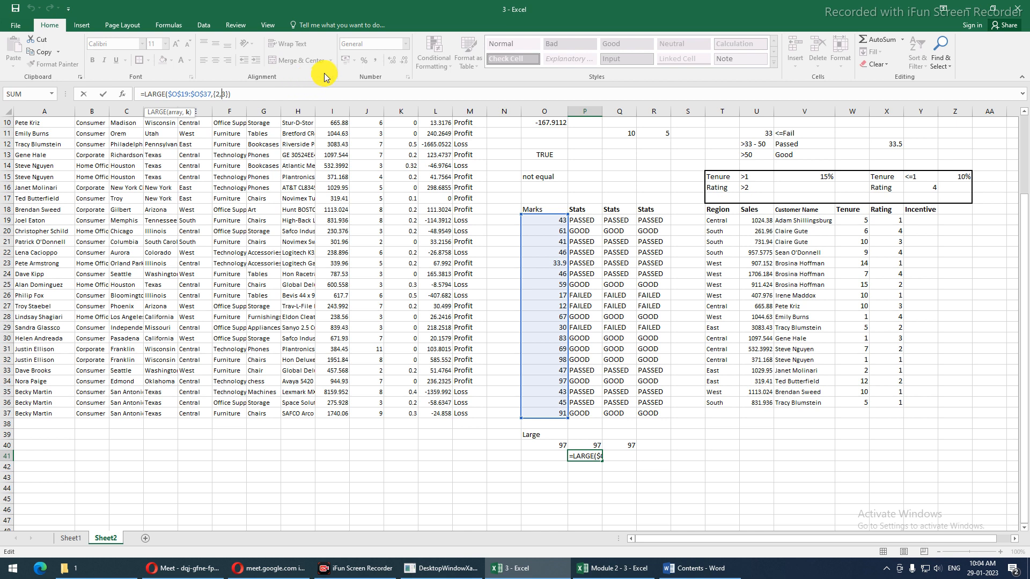
{"action": "key", "text": "BackSpace"}
{"action": "type", "text": ";"}
{"action": "key", "text": "Return"}
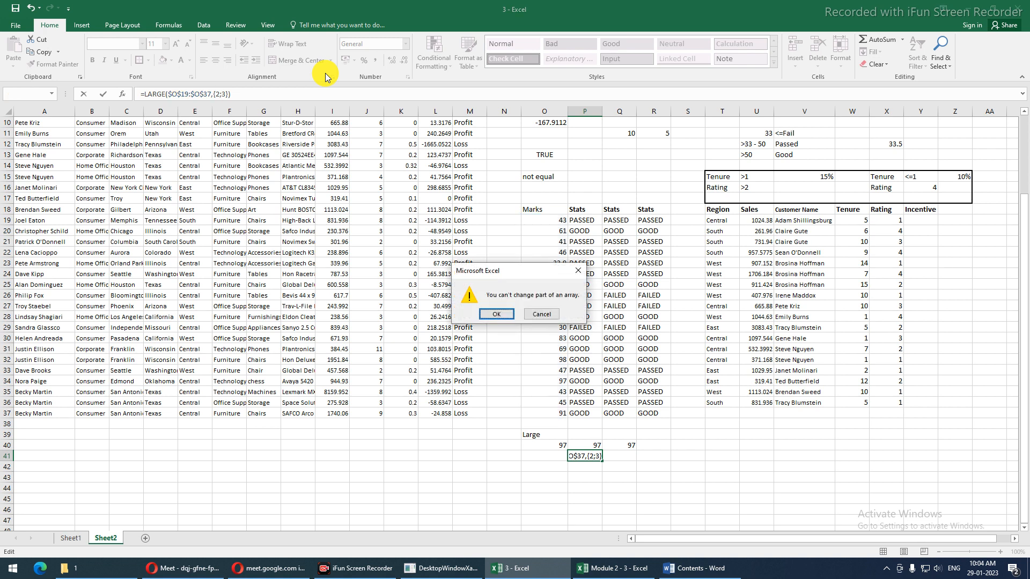
{"action": "key", "text": "Return"}
{"action": "key", "text": "Escape"}
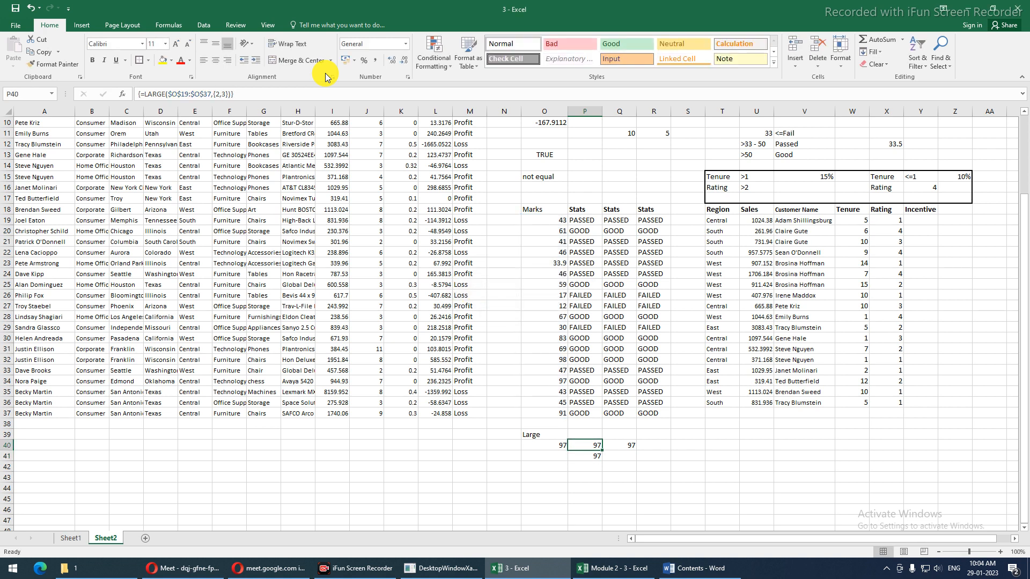
{"action": "left_click_drag", "start_coordinate": [593, 461], "coordinate": [591, 458]}
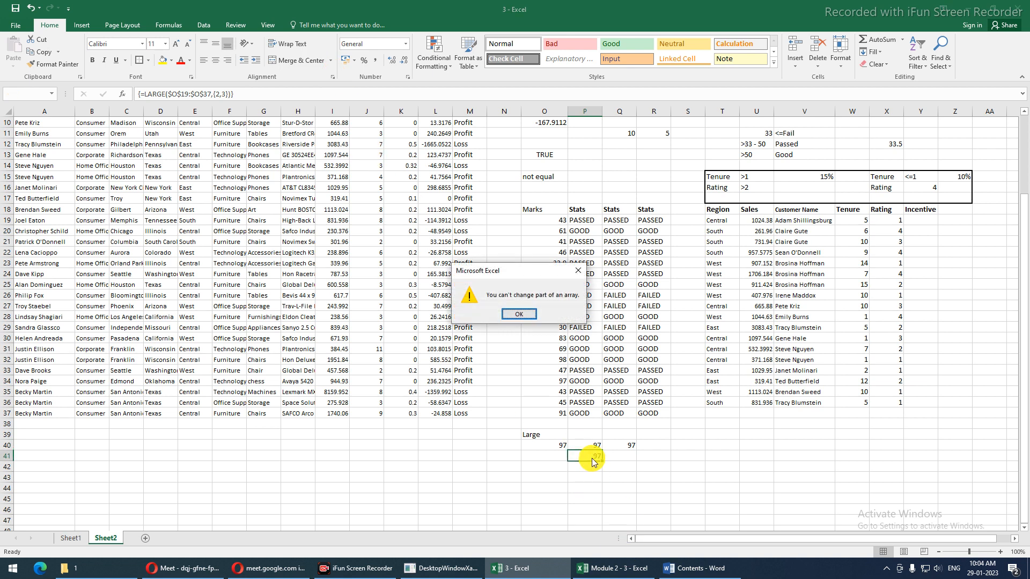
{"action": "key", "text": "Return"}
{"action": "left_click_drag", "start_coordinate": [596, 450], "coordinate": [597, 447]}
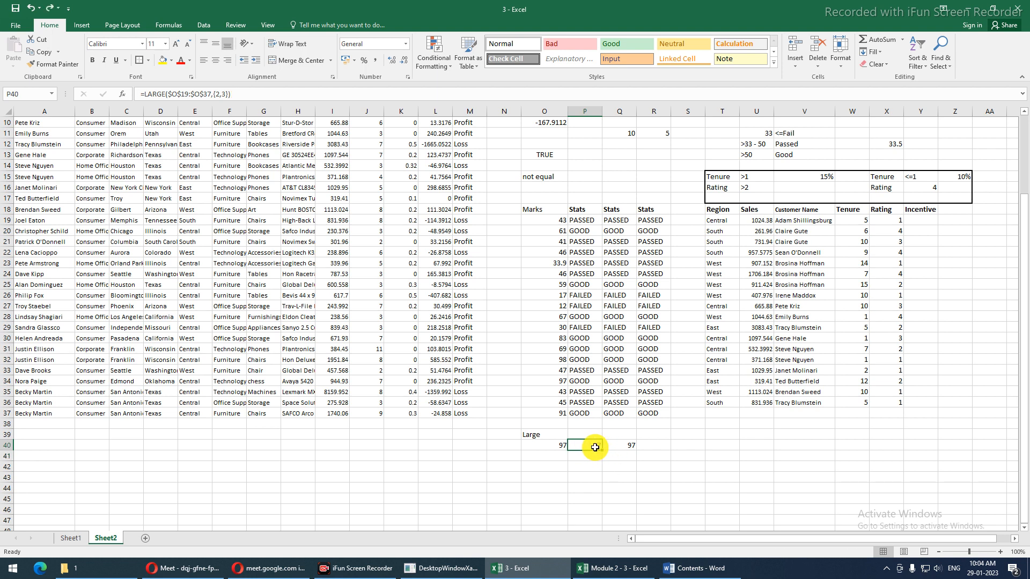
Enter {=LARGE($O$19:$O$37,{2;3})} as an array over P40:P41, returning 97 and 91
{"action": "left_click_drag", "start_coordinate": [592, 451], "coordinate": [591, 455]}
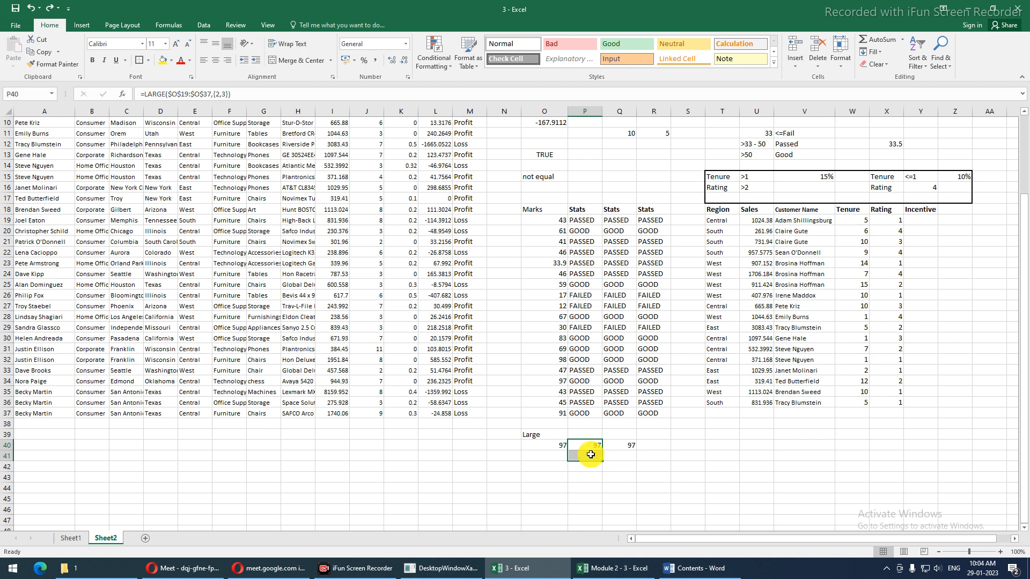
{"action": "key", "text": "F2"}
{"action": "key", "text": "ctrl+shift+Return"}
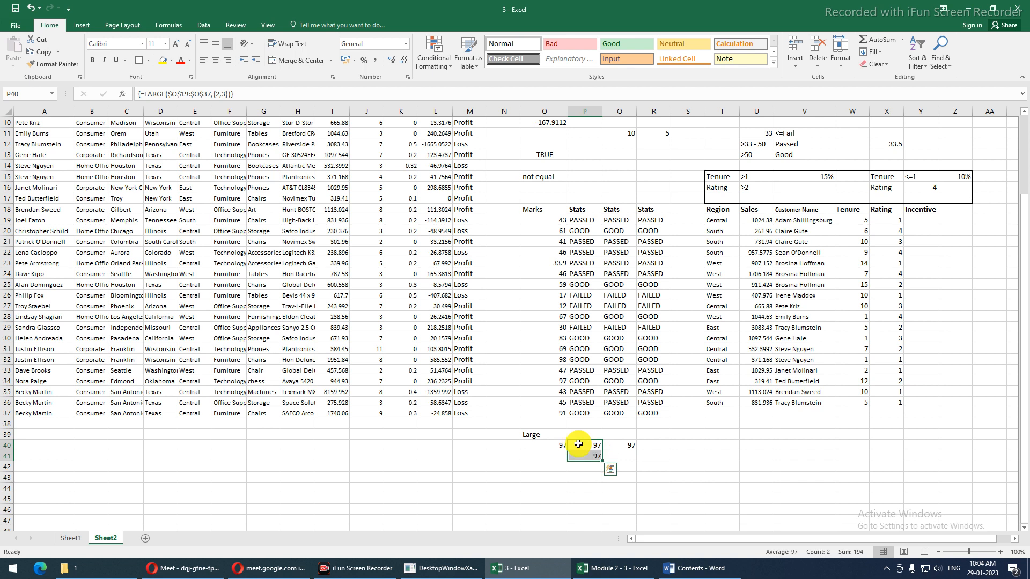
{"action": "left_click", "coordinate": [597, 455]}
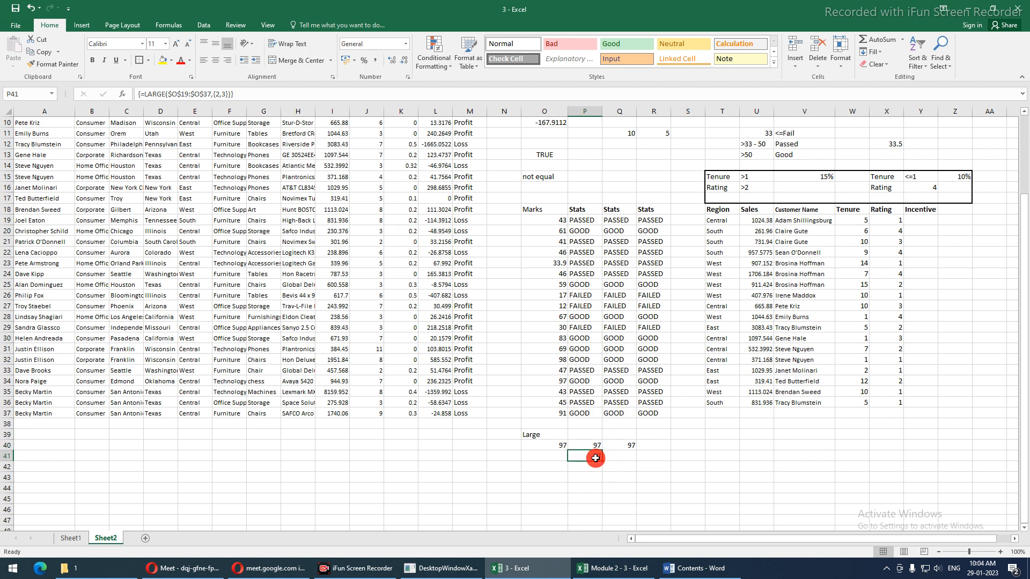
{"action": "left_click", "coordinate": [634, 455]}
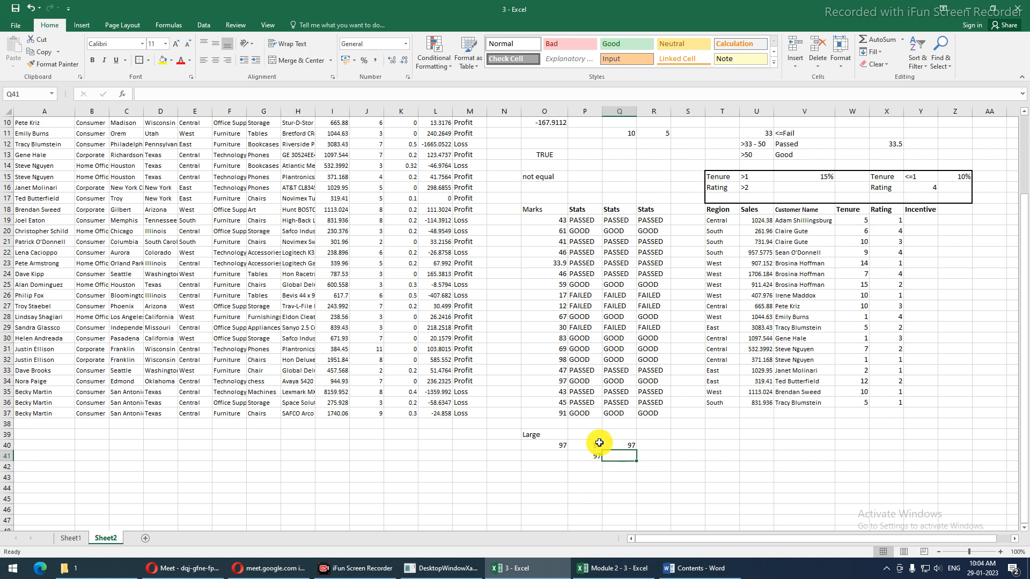
{"action": "key", "text": "ctrl+z"}
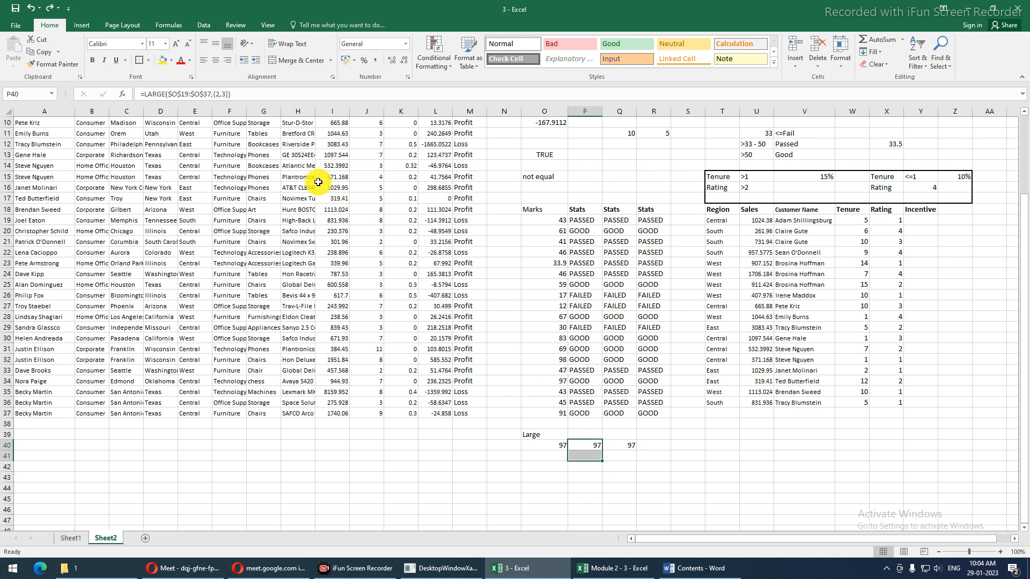
{"action": "left_click", "coordinate": [218, 95]}
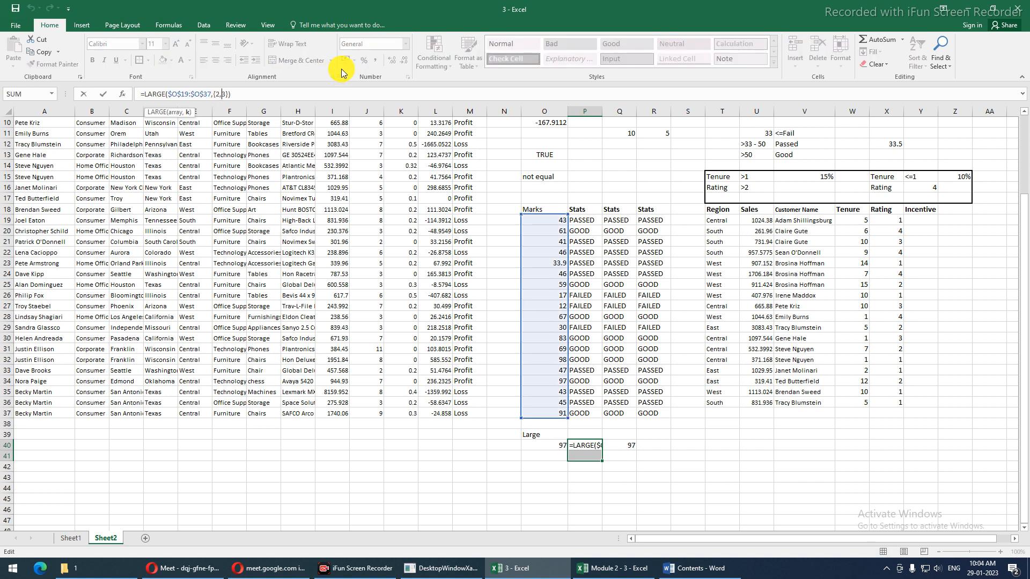
{"action": "key", "text": "BackSpace"}
{"action": "type", "text": ";"}
{"action": "key", "text": "ctrl+shift+Return"}
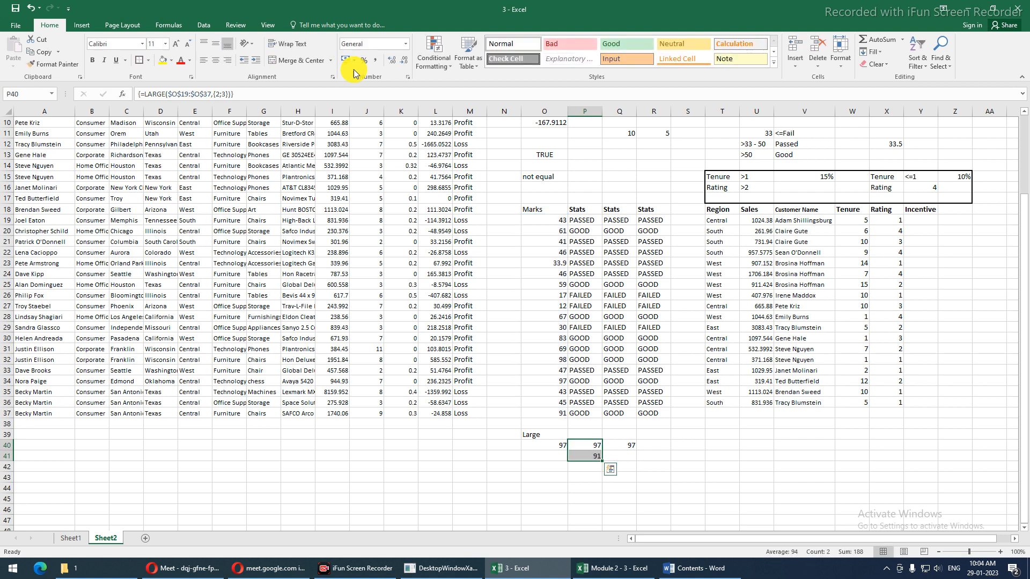
{"action": "left_click", "coordinate": [222, 95]}
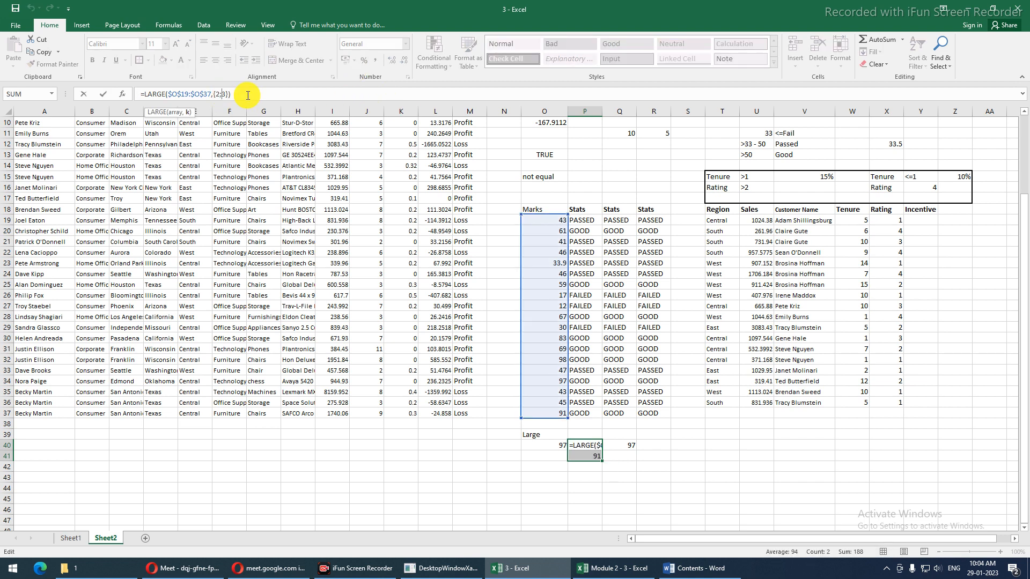
{"action": "key", "text": "ctrl+shift+Return"}
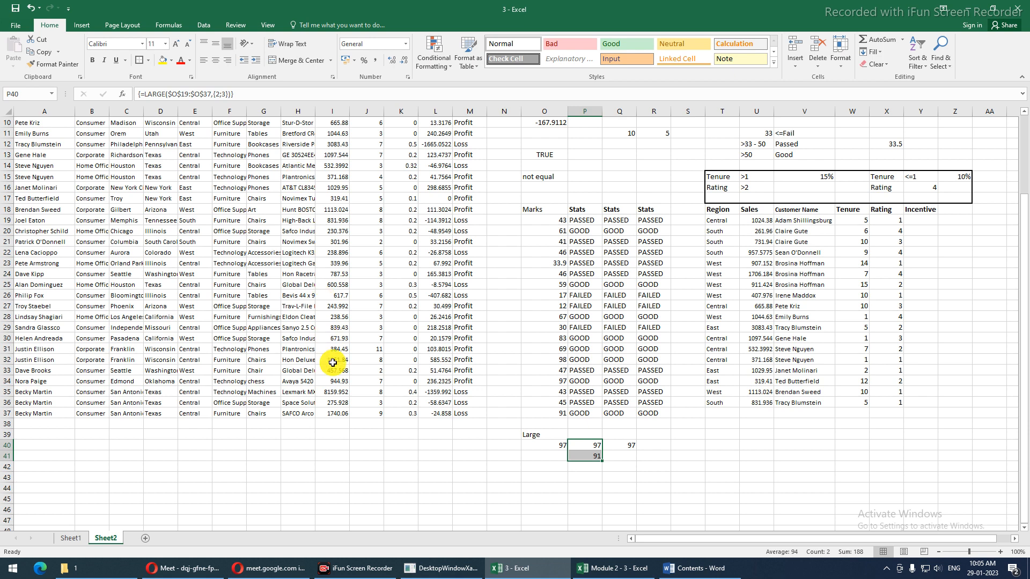
Enter the numbers 1, 2 and 3 in G40:G42
{"action": "left_click", "coordinate": [256, 449]}
{"action": "type", "text": "1"}
{"action": "key", "text": "Return"}
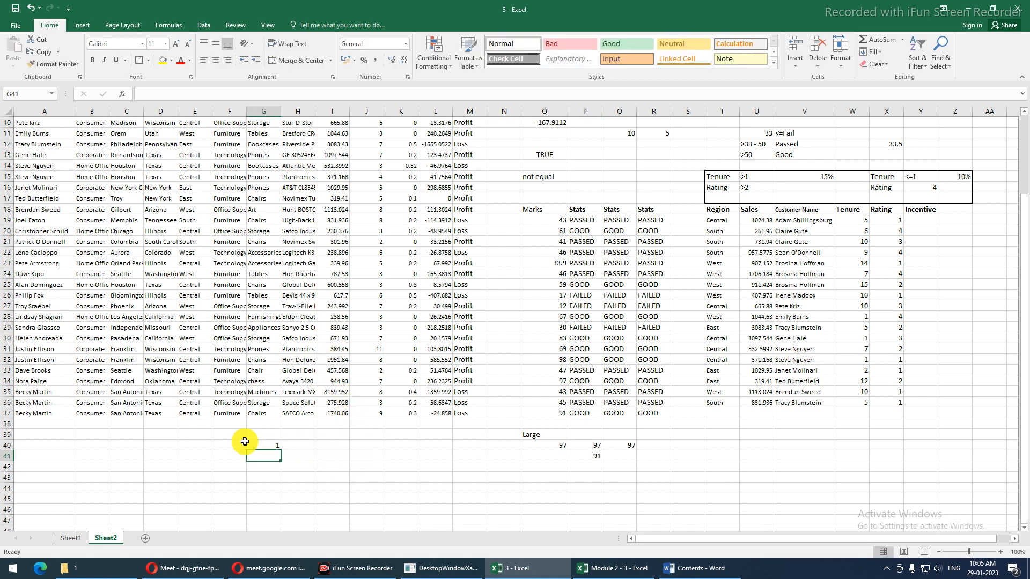
{"action": "type", "text": "2"}
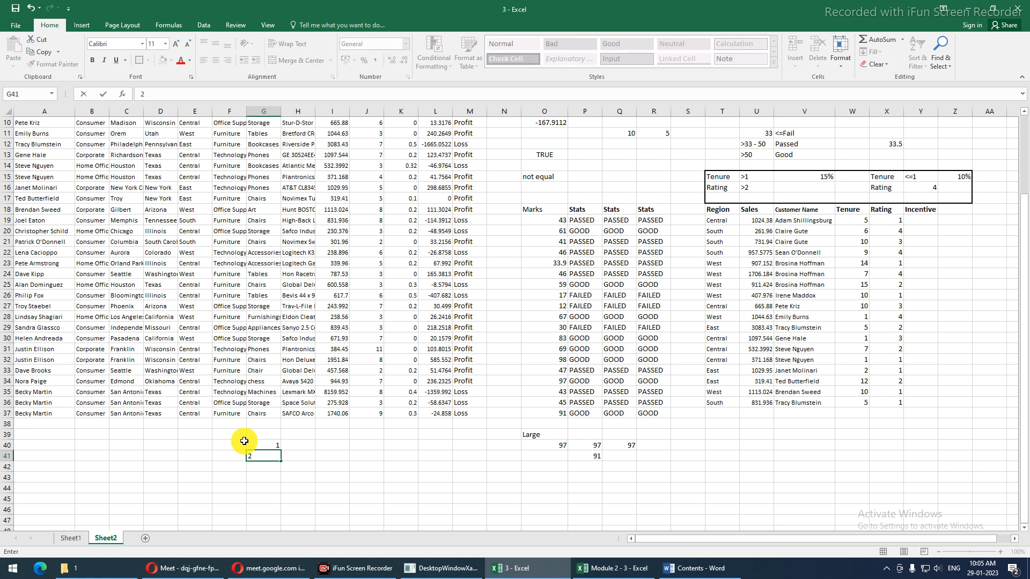
{"action": "key", "text": "Return"}
{"action": "type", "text": "3"}
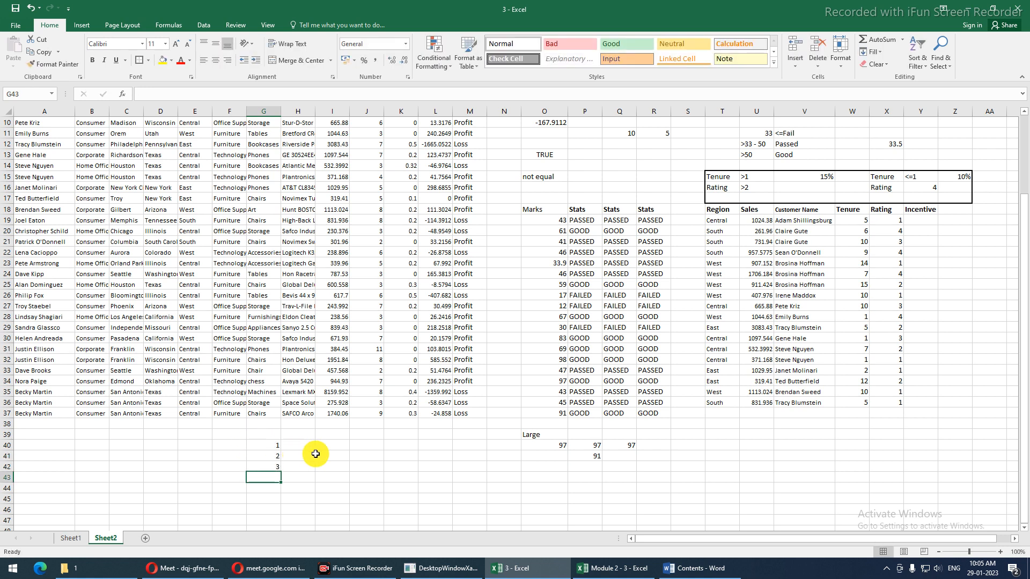
{"action": "left_click", "coordinate": [329, 447]}
Enter =SUM(G40:G42) in I40, returning 6, and run Evaluate Formula on it
{"action": "type", "text": "="}
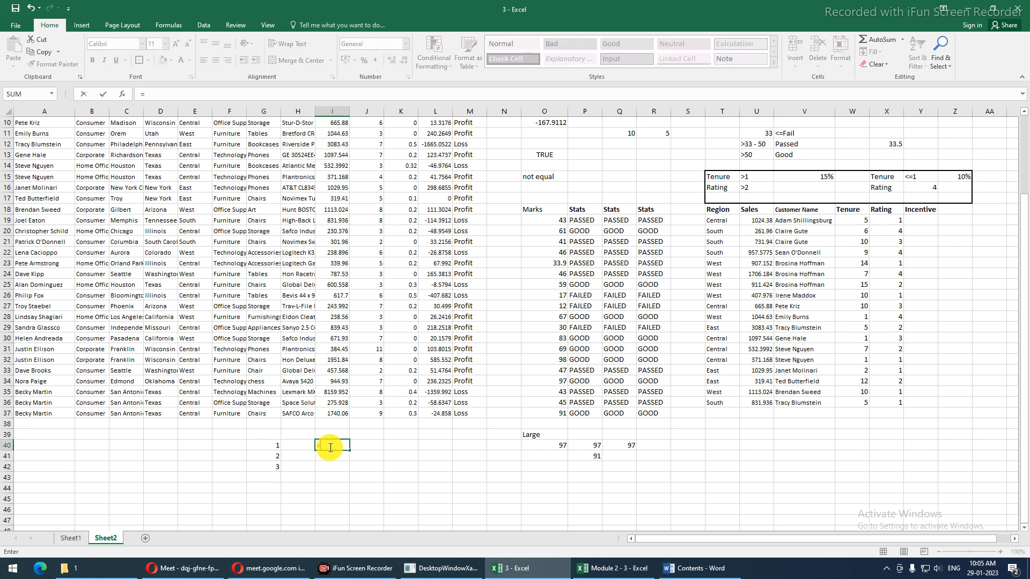
{"action": "type", "text": "SUM("}
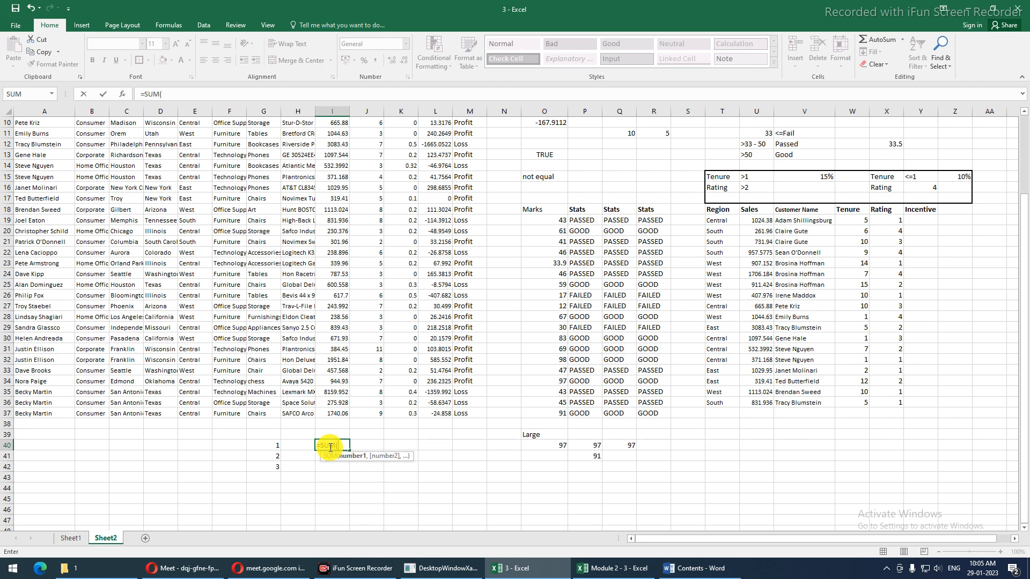
{"action": "left_click_drag", "start_coordinate": [273, 446], "coordinate": [271, 473]}
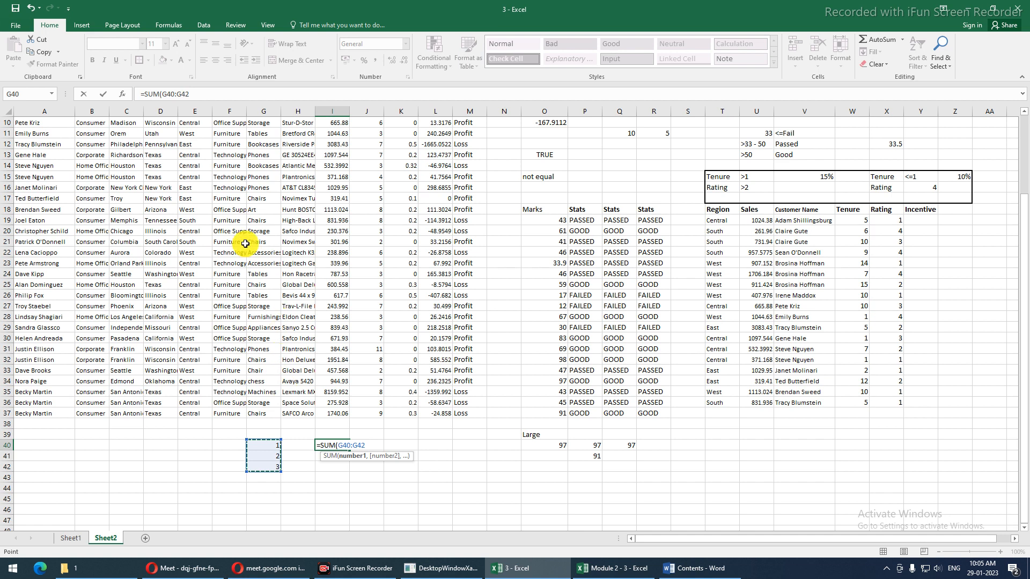
{"action": "left_click_drag", "start_coordinate": [162, 94], "coordinate": [202, 95]}
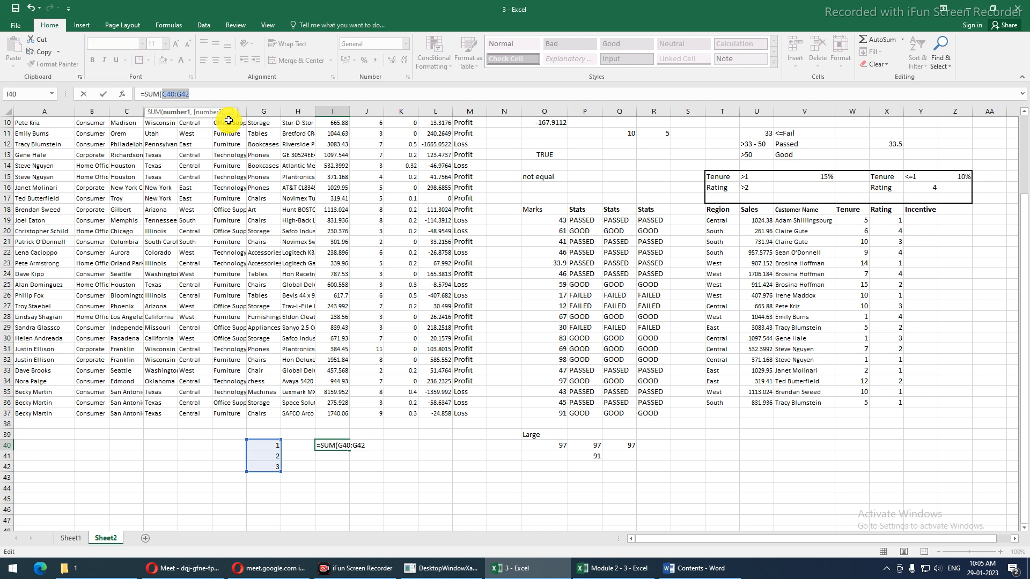
{"action": "key", "text": "Return"}
{"action": "key", "text": "Up"}
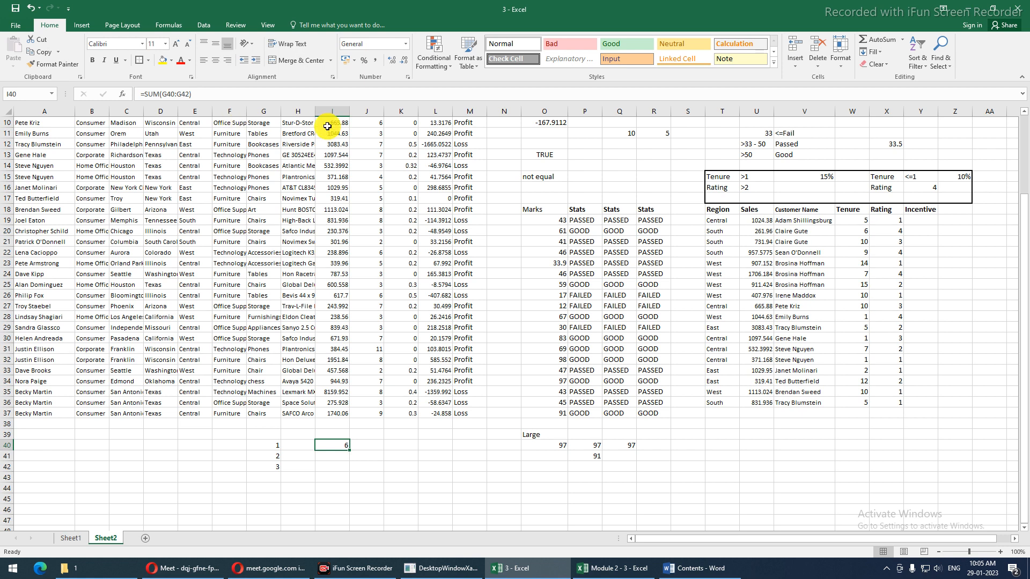
{"action": "left_click", "coordinate": [171, 26]}
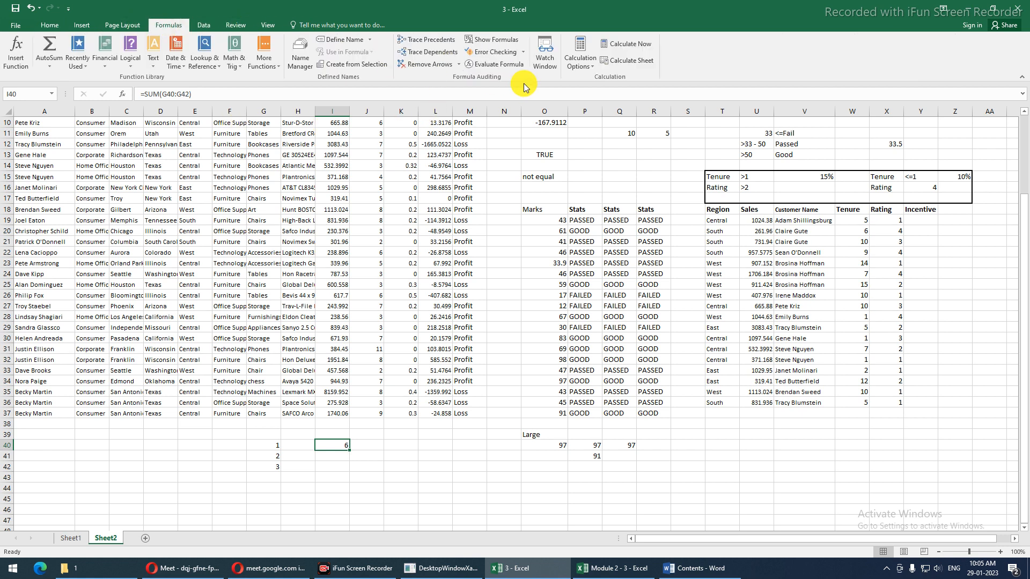
{"action": "left_click", "coordinate": [499, 64]}
Evaluate SUM(G40:G42) to 6 and close the evaluation window
{"action": "left_click_drag", "start_coordinate": [395, 266], "coordinate": [541, 282]}
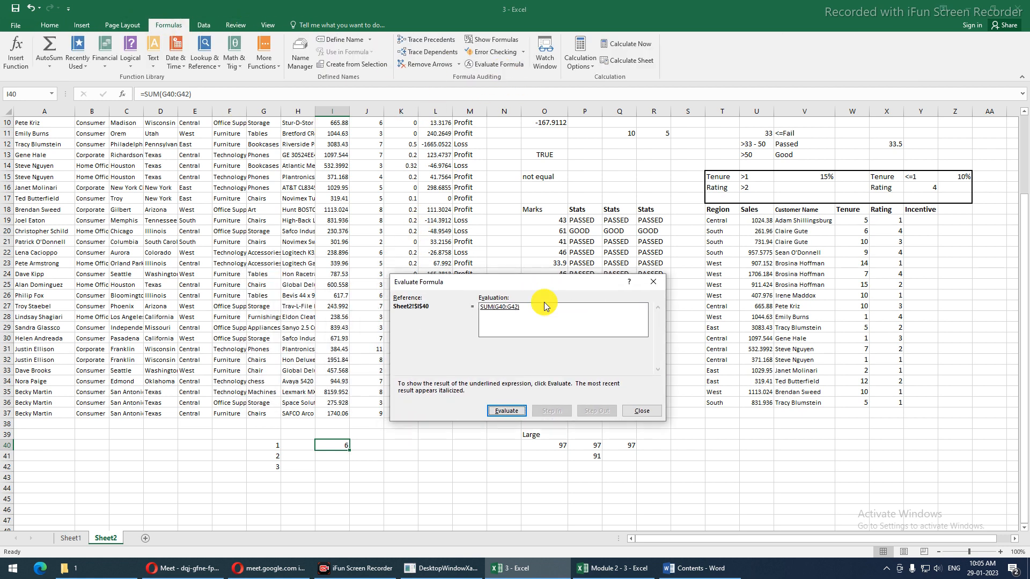
{"action": "left_click", "coordinate": [504, 413]}
{"action": "left_click", "coordinate": [639, 412]}
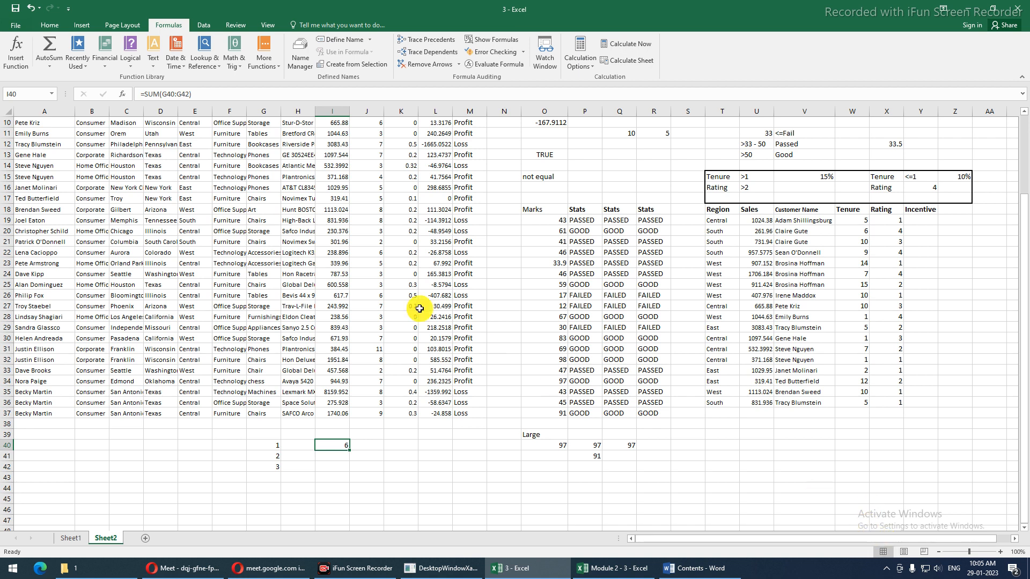
Try replacing the range with the constants 1;2;3, then cancel to keep =SUM(G40:G42)
{"action": "left_click_drag", "start_coordinate": [163, 94], "coordinate": [190, 93]}
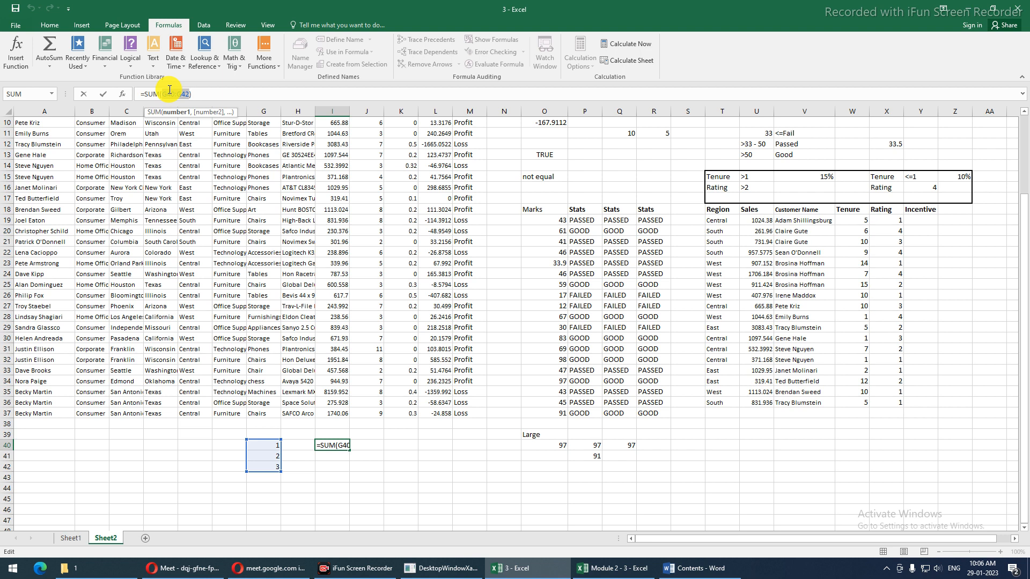
{"action": "type", "text": "1;"}
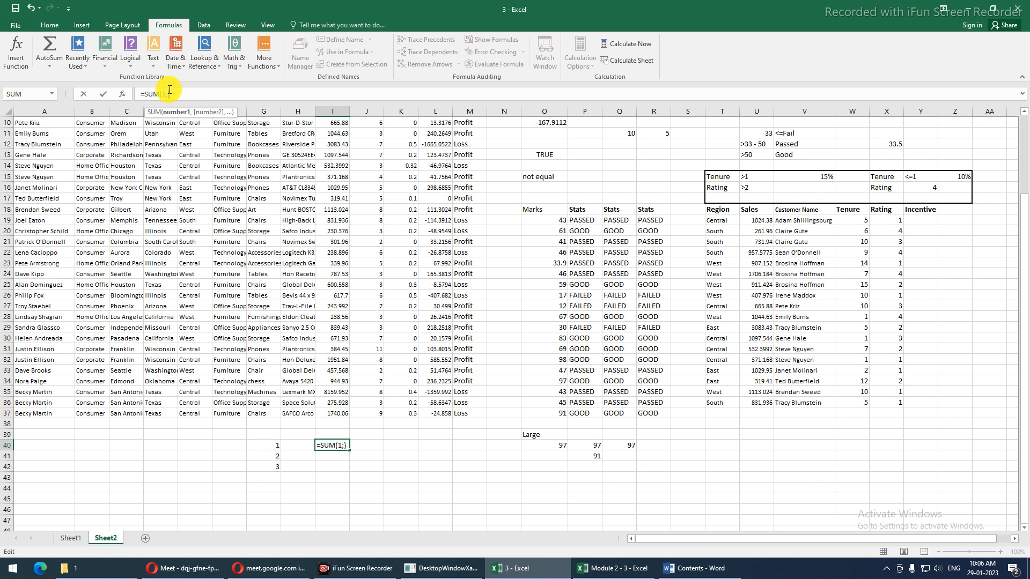
{"action": "type", "text": "2;3"}
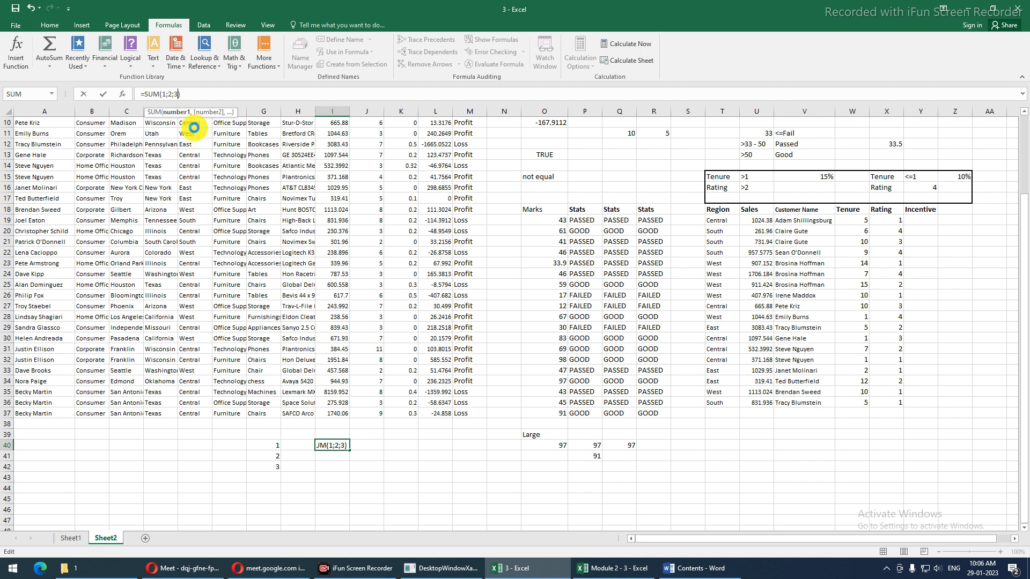
{"action": "key", "text": "Return"}
{"action": "key", "text": "Return"}
{"action": "key", "text": "Escape"}
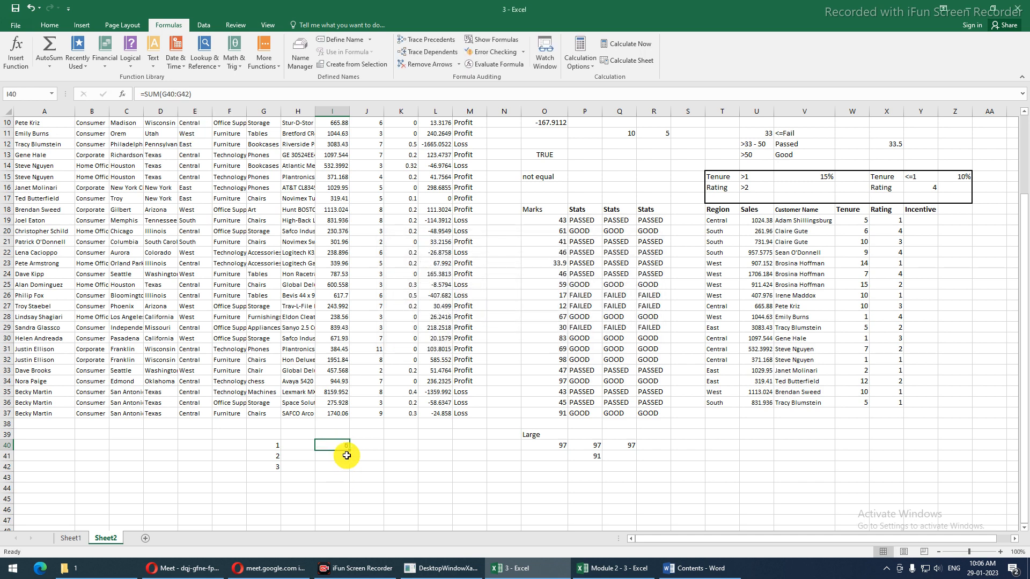
Enter the numbers 1, 2 and 3 across I42:K42
{"action": "left_click_drag", "start_coordinate": [275, 447], "coordinate": [272, 466]}
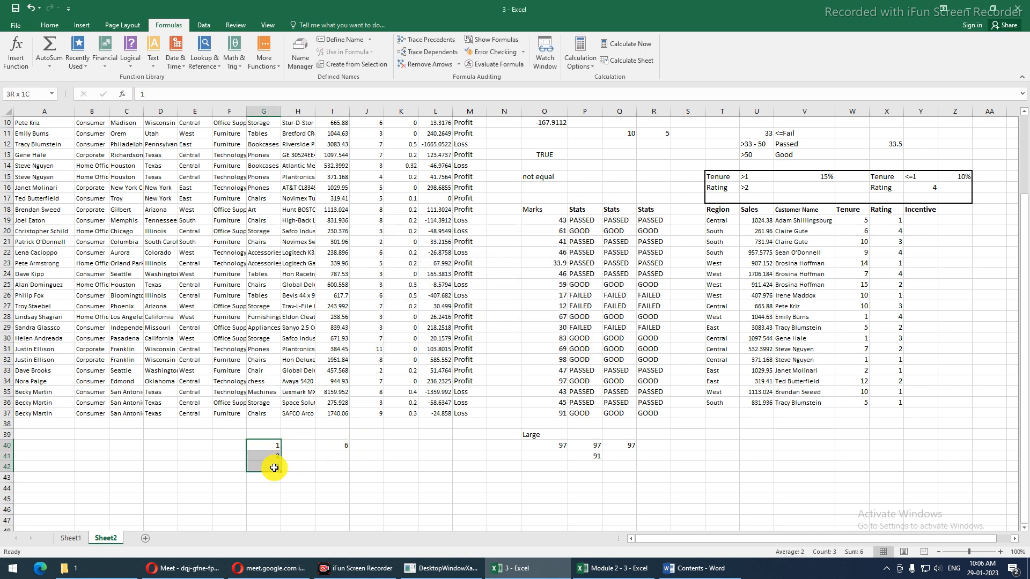
{"action": "left_click", "coordinate": [321, 467]}
{"action": "type", "text": "1"}
{"action": "key", "text": "Tab"}
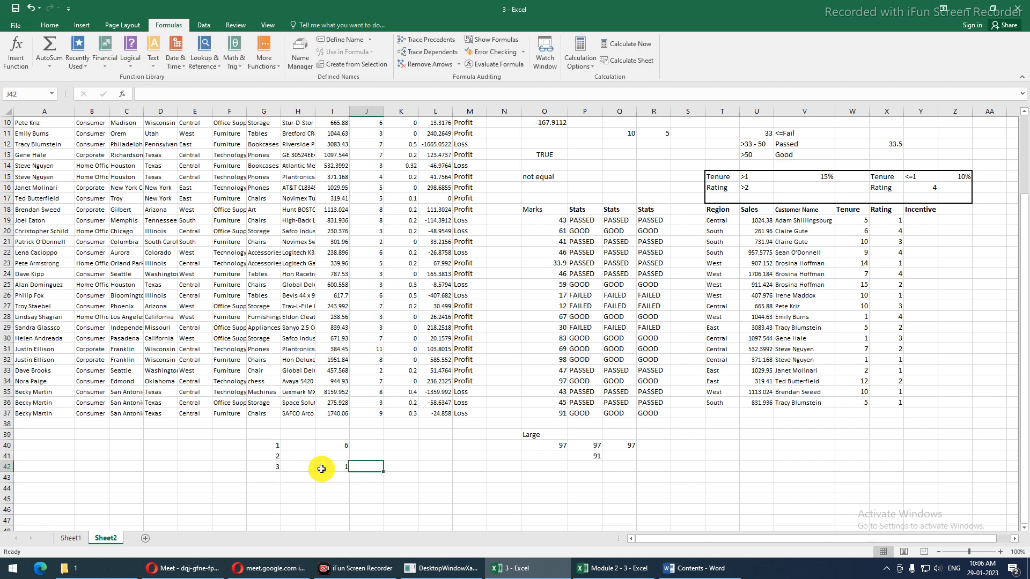
{"action": "type", "text": "2"}
{"action": "key", "text": "Tab"}
{"action": "type", "text": "3"}
{"action": "key", "text": "Tab"}
Total them in L42 with =SUM(I42:K42), then rewrite it as =SUM(1,2,3) returning 6
{"action": "type", "text": "=SUM("}
{"action": "left_click_drag", "start_coordinate": [318, 469], "coordinate": [409, 466]}
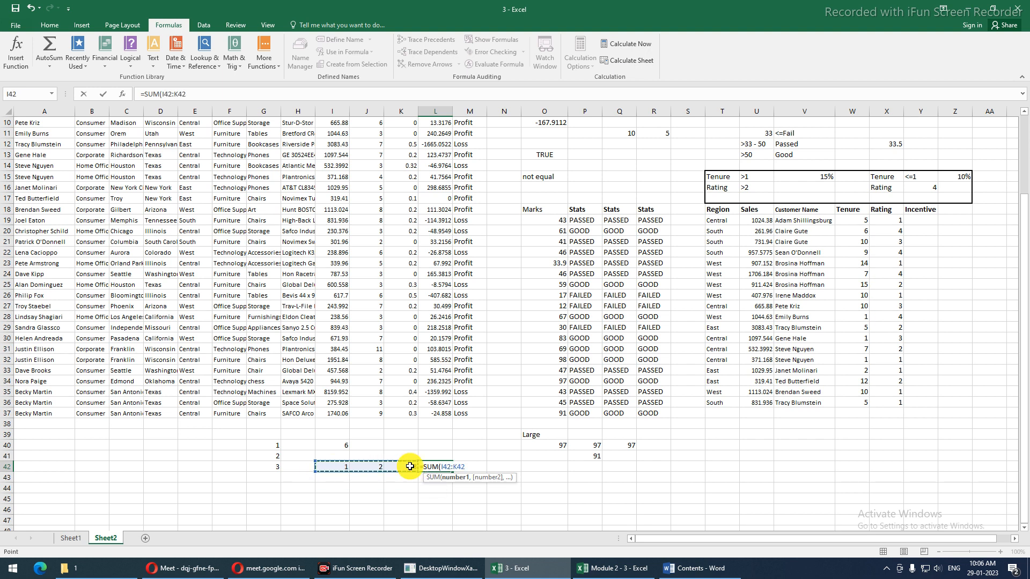
{"action": "key", "text": "Return"}
{"action": "key", "text": "Up"}
{"action": "key", "text": "Right"}
{"action": "key", "text": "Right"}
{"action": "key", "text": "Right"}
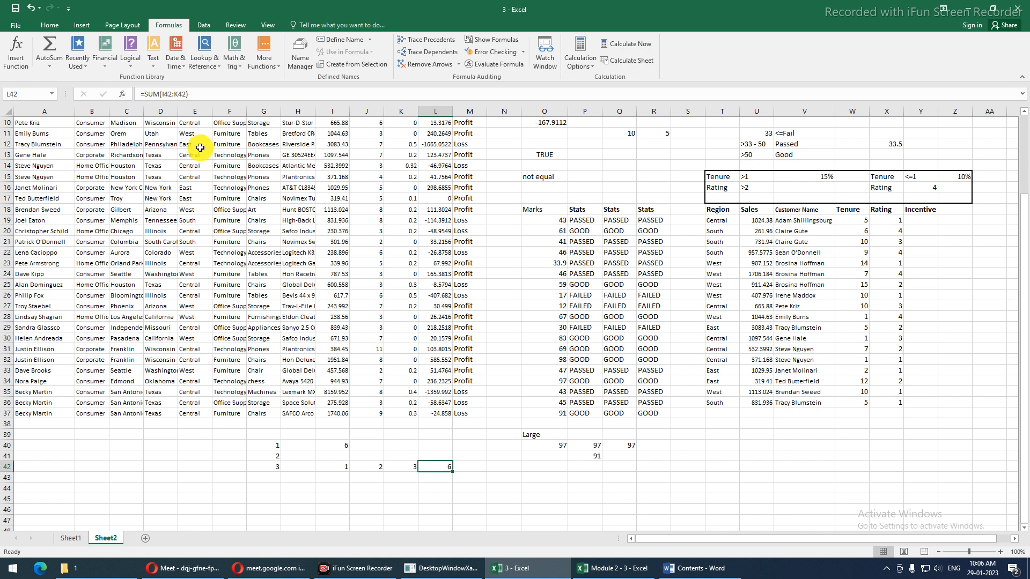
{"action": "left_click_drag", "start_coordinate": [162, 95], "coordinate": [187, 94]}
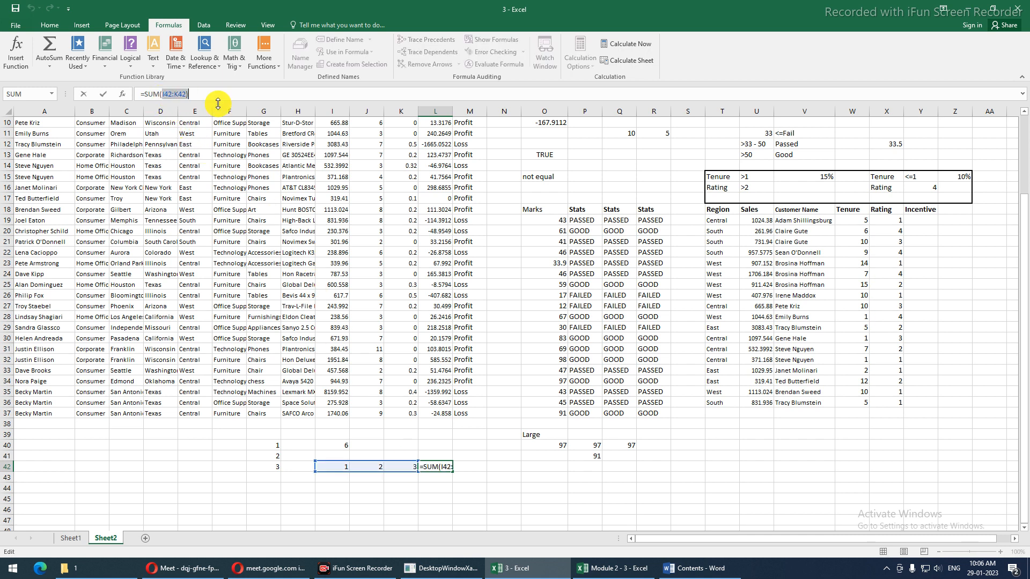
{"action": "type", "text": "1,2,3"}
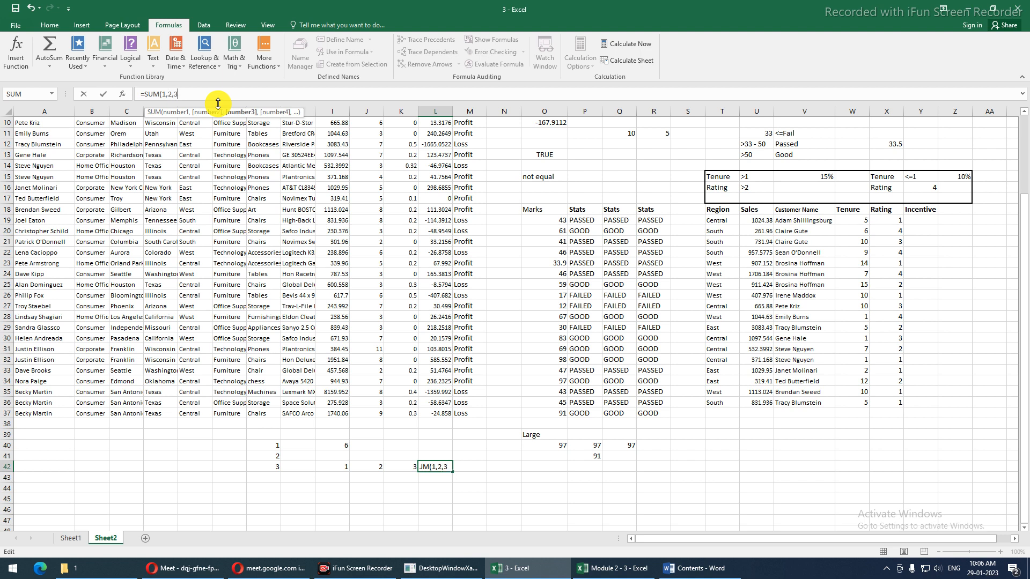
{"action": "key", "text": "Return"}
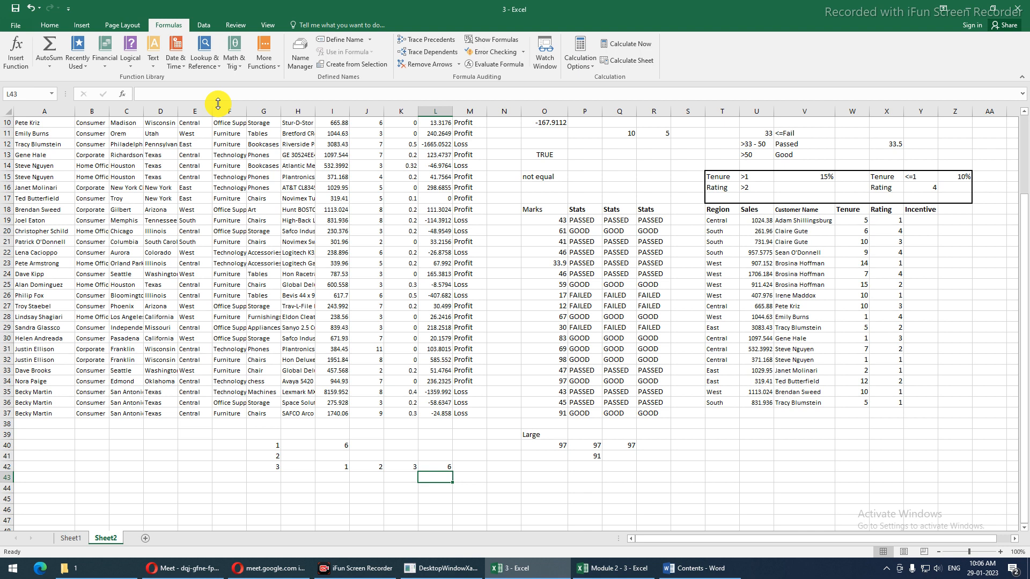
{"action": "key", "text": "Up"}
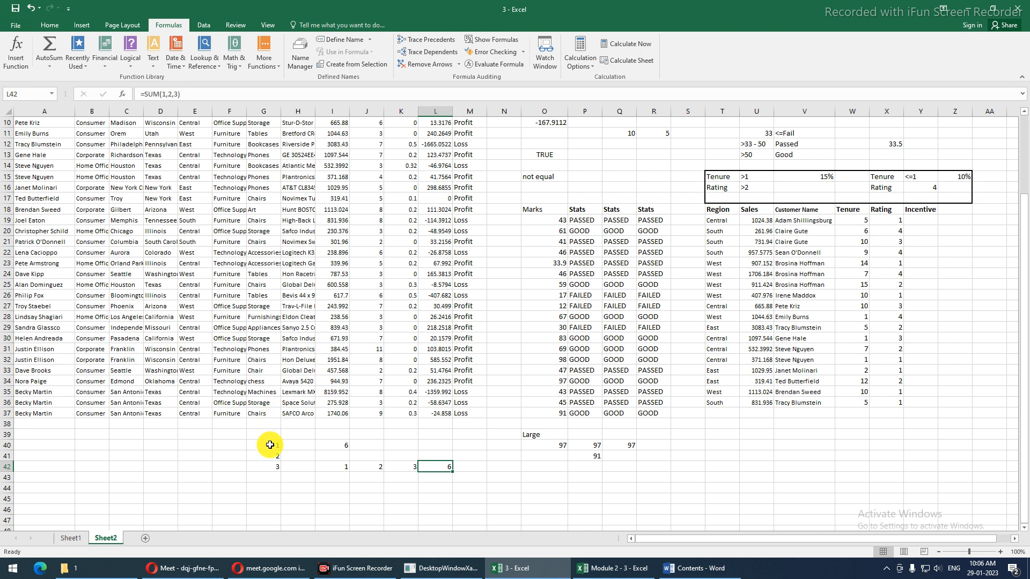
Clear the practice values in G40:L44, then attempt =IF(1=(2,1) in D40, which Excel rejects
{"action": "left_click_drag", "start_coordinate": [270, 444], "coordinate": [444, 489]}
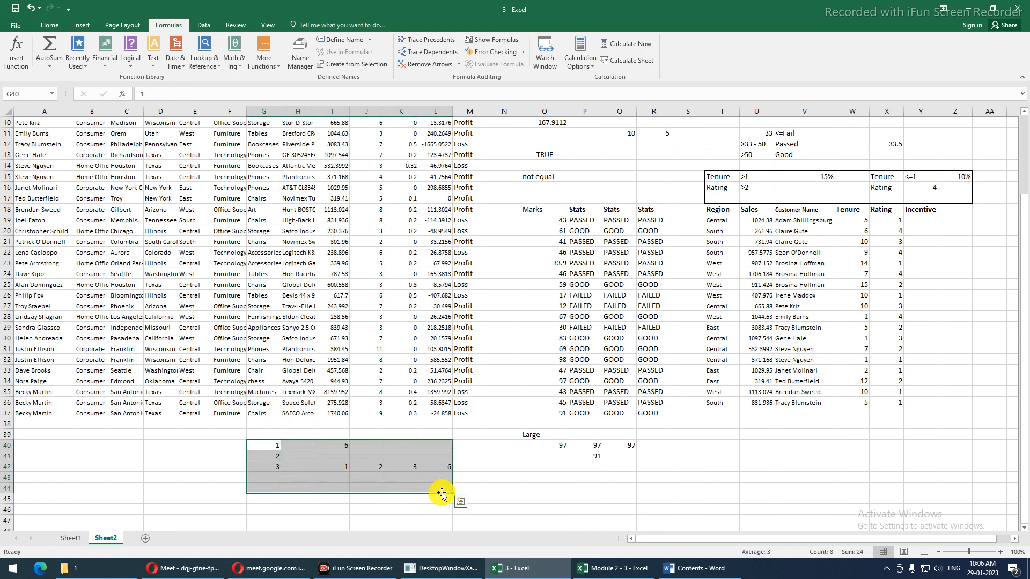
{"action": "key", "text": "Delete"}
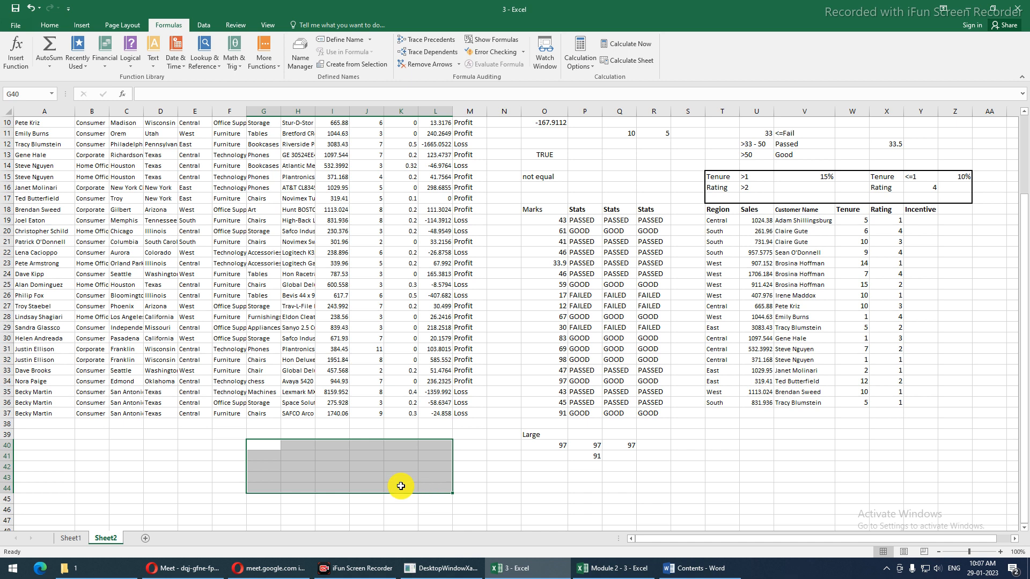
{"action": "left_click", "coordinate": [162, 448]}
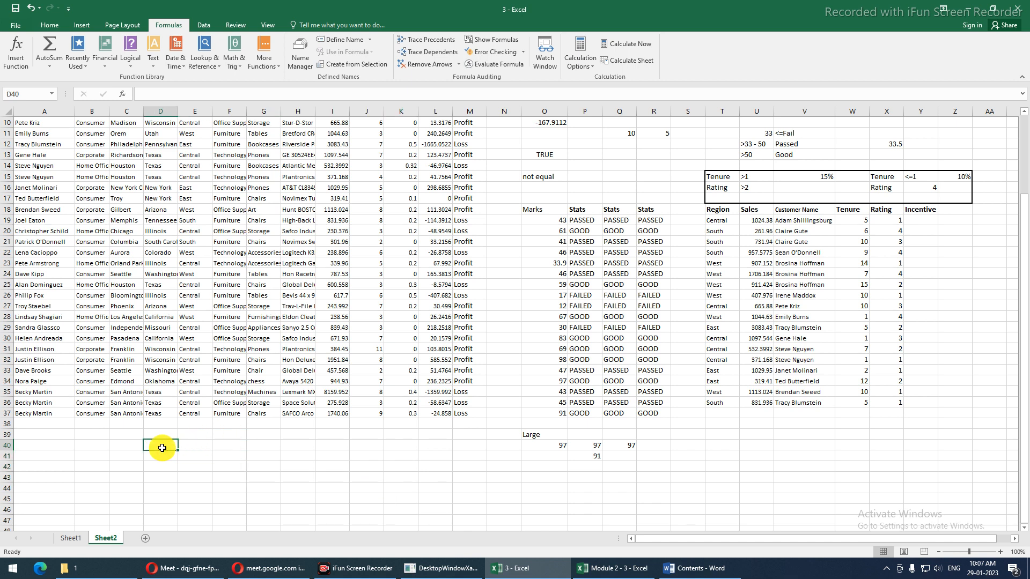
{"action": "type", "text": "=if"}
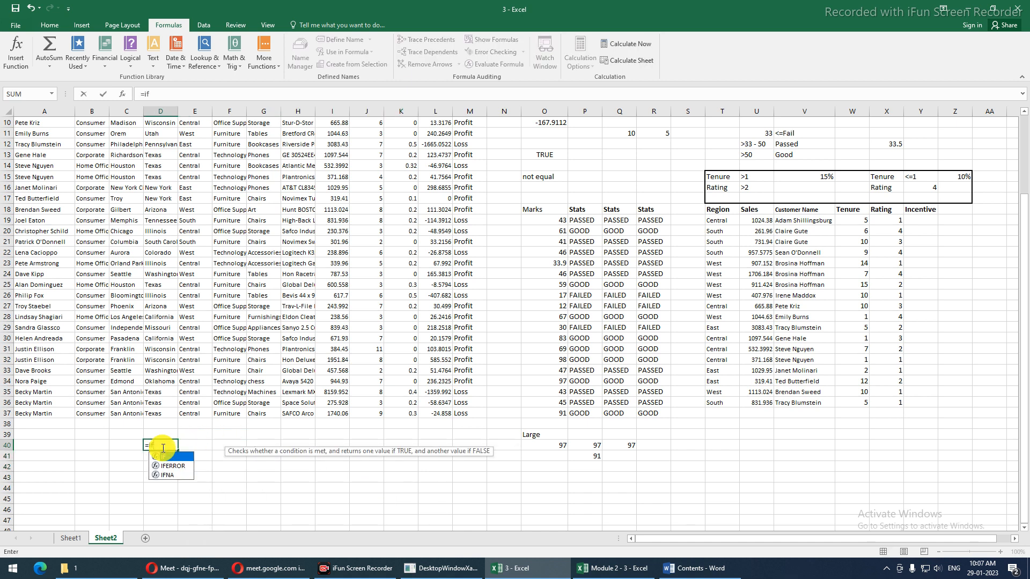
{"action": "key", "text": "Tab"}
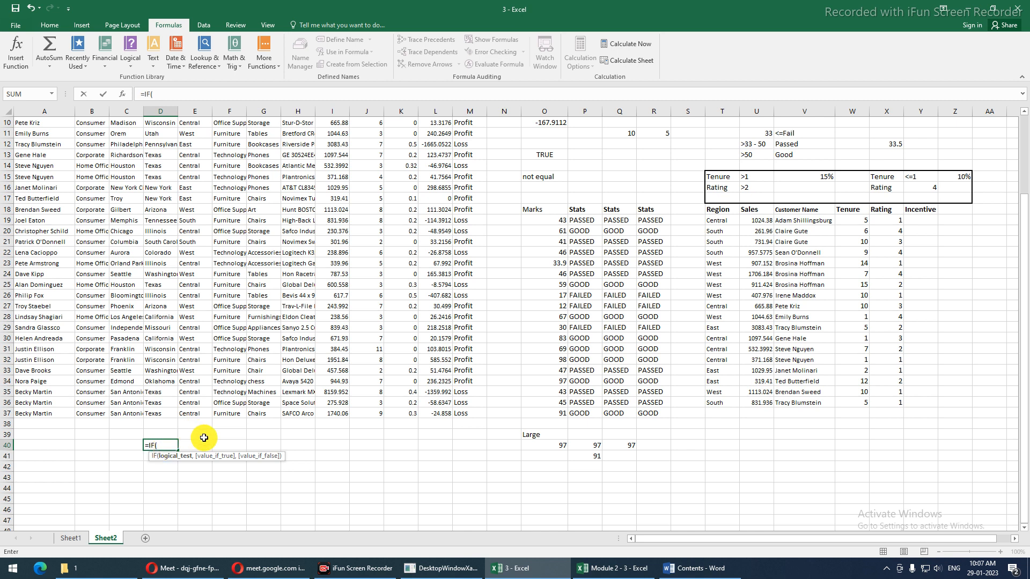
{"action": "type", "text": "1=(2-1"}
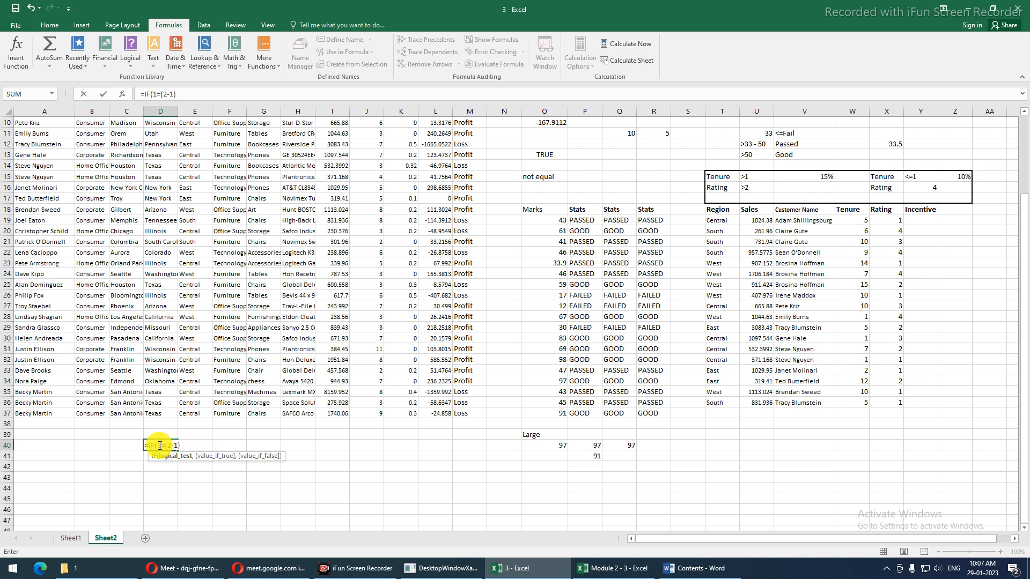
{"action": "left_click_drag", "start_coordinate": [165, 445], "coordinate": [190, 442]}
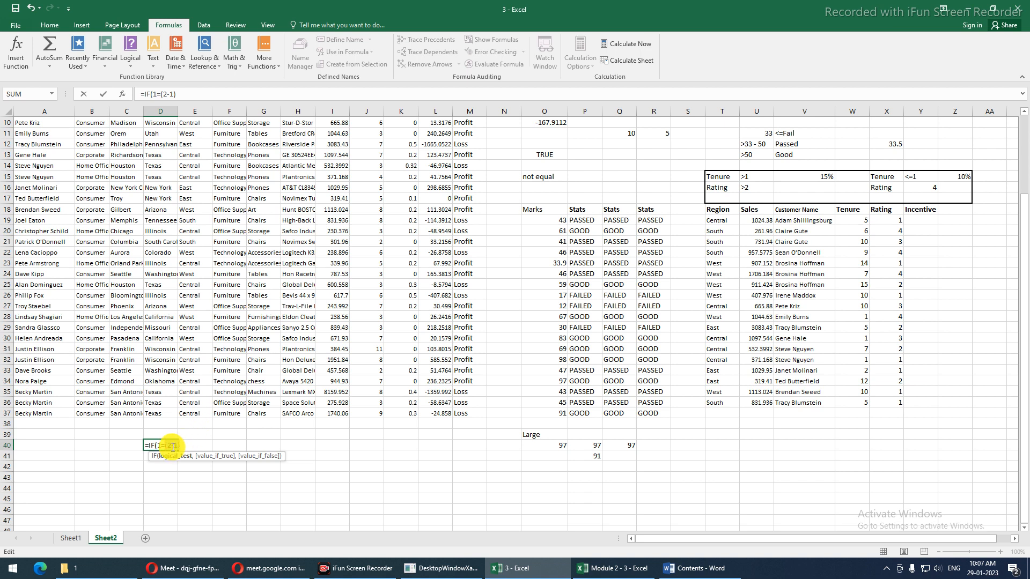
{"action": "left_click_drag", "start_coordinate": [170, 445], "coordinate": [210, 440]}
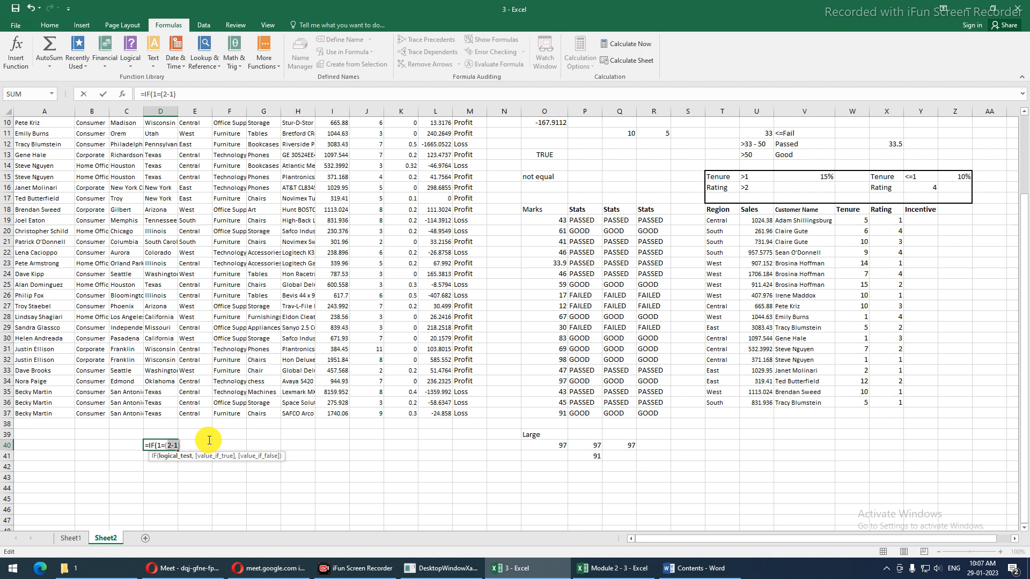
{"action": "key", "text": "BackSpace"}
{"action": "type", "text": ",1"}
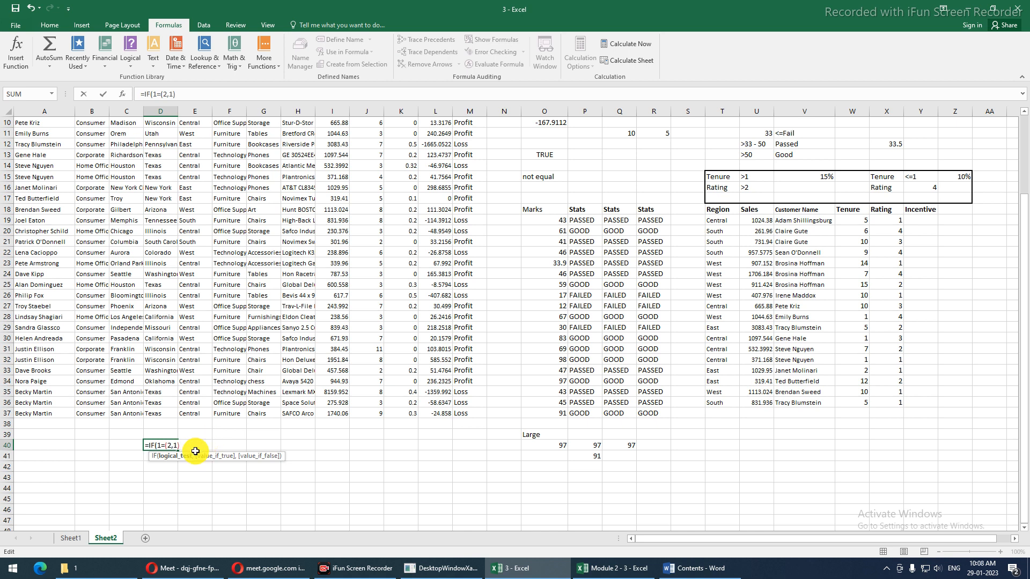
{"action": "key", "text": "Return"}
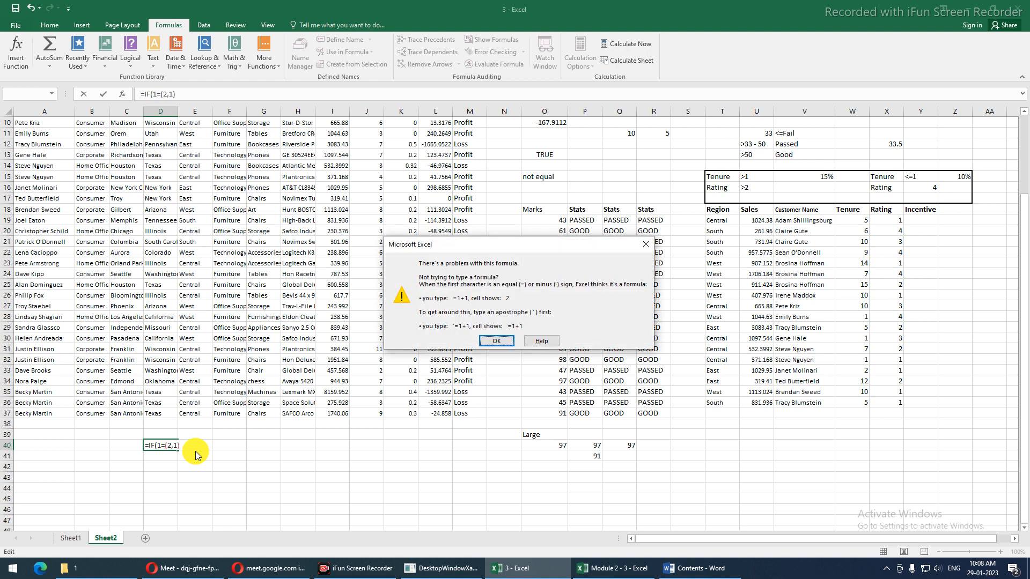
Dismiss the formula error and cancel the IF entry so D40 stays empty
{"action": "key", "text": "Return"}
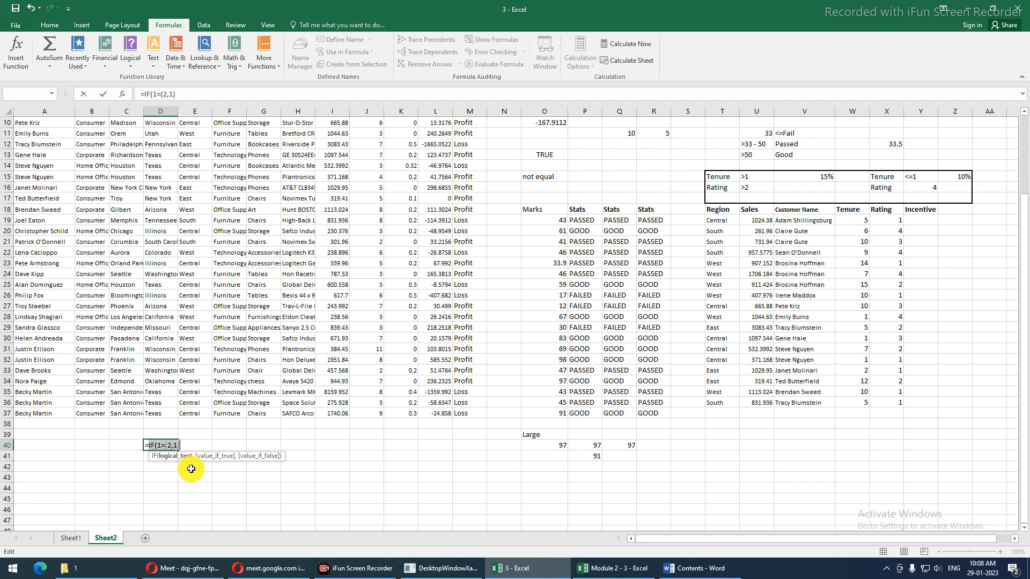
{"action": "key", "text": "Escape"}
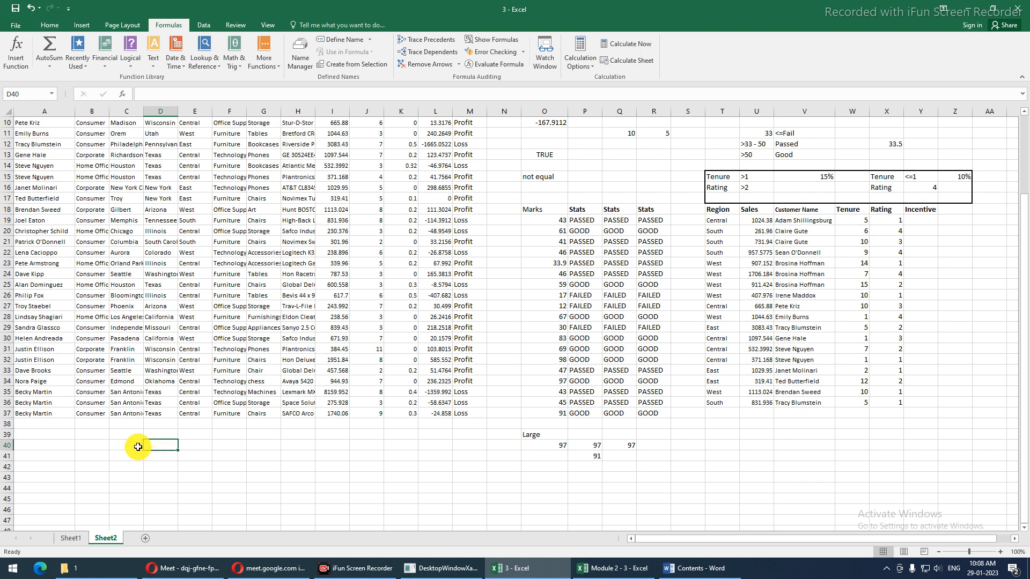
{"action": "left_click", "coordinate": [138, 447]}
Enter 10, 20, 30 and 10 down C40:C43
{"action": "type", "text": "10"}
{"action": "key", "text": "Return"}
{"action": "type", "text": "20"}
{"action": "key", "text": "Return"}
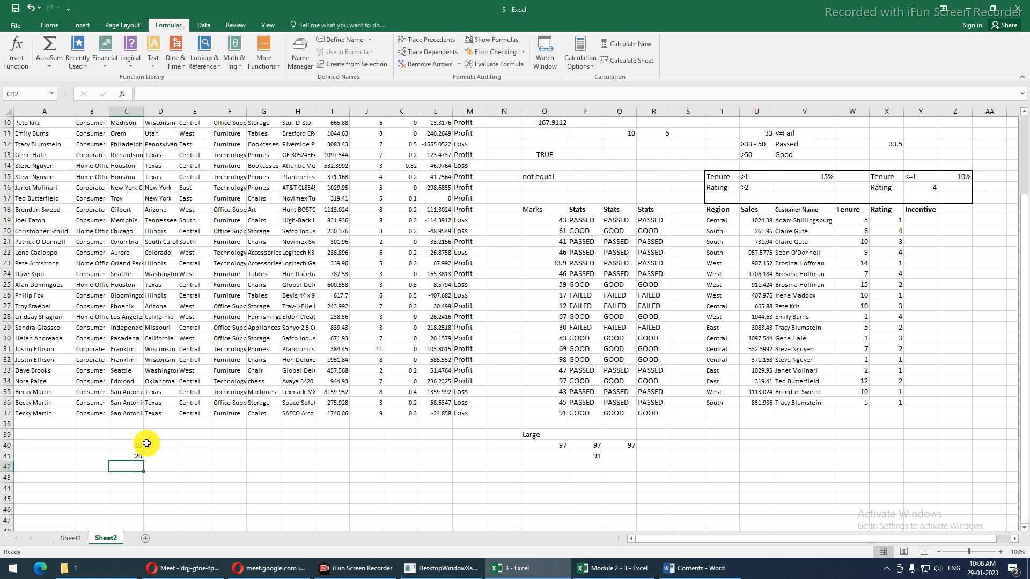
{"action": "type", "text": "30"}
{"action": "key", "text": "Return"}
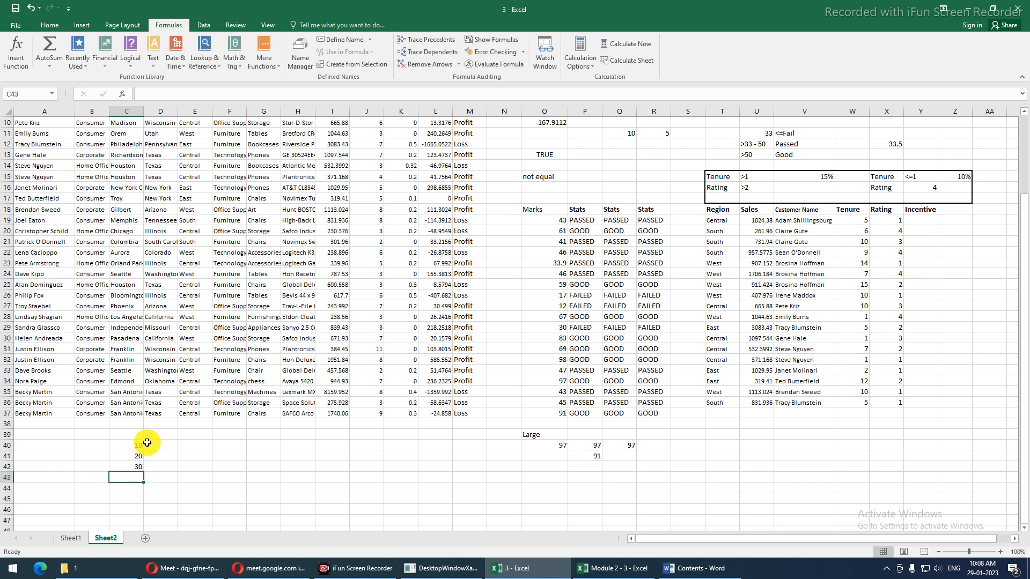
{"action": "type", "text": "10"}
{"action": "key", "text": "Return"}
{"action": "left_click_drag", "start_coordinate": [138, 445], "coordinate": [138, 477]}
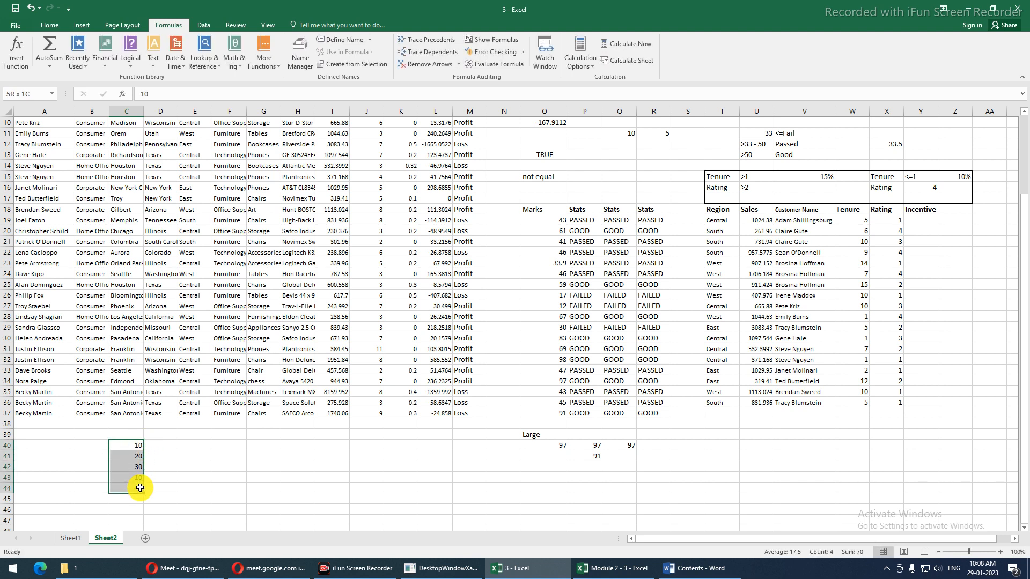
Put =IF(C40:C43=10,"TRUE","FALSE") in F40, which returns TRUE
{"action": "left_click", "coordinate": [217, 446]}
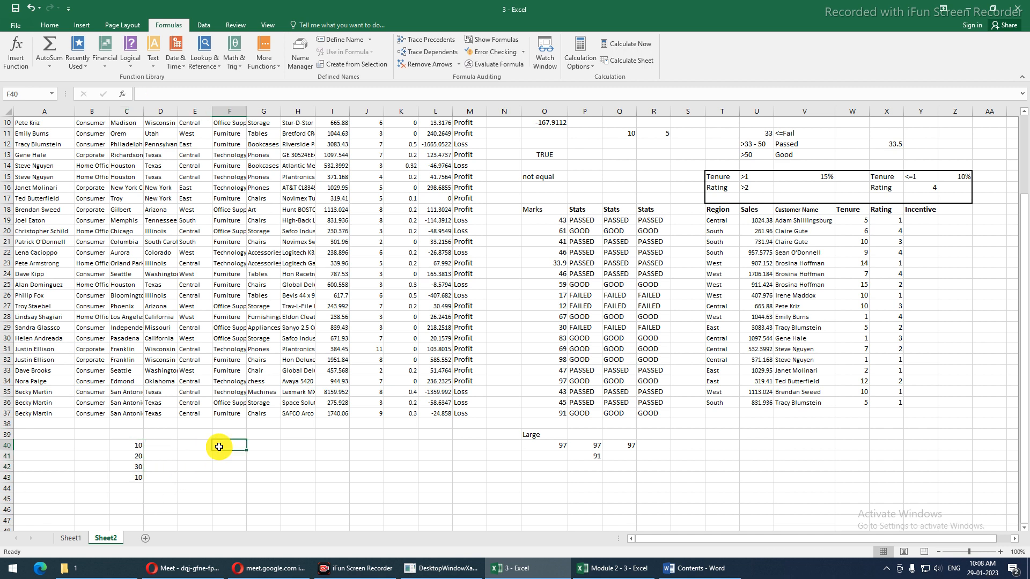
{"action": "type", "text": "if"}
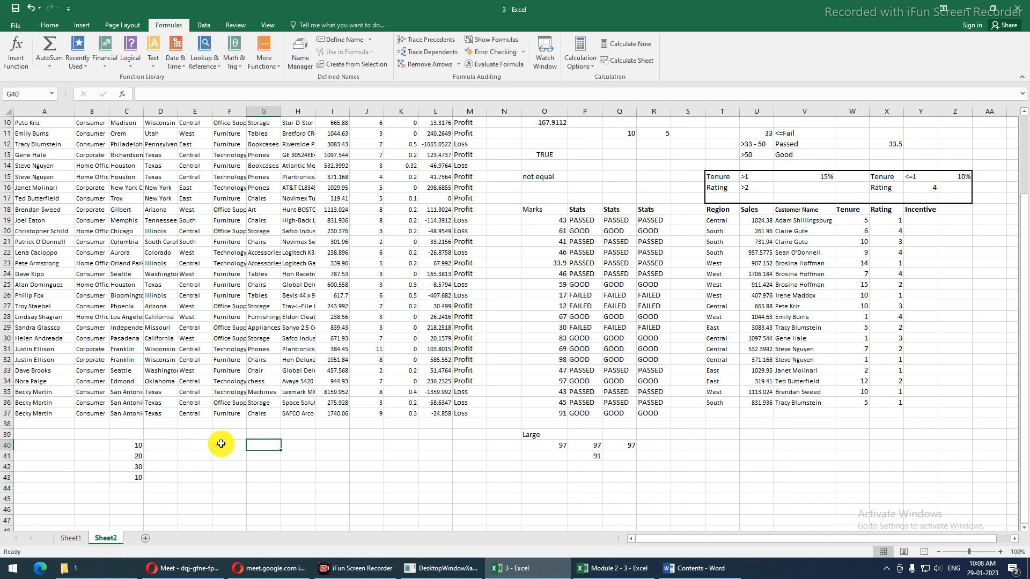
{"action": "key", "text": "BackSpace"}
{"action": "key", "text": "BackSpace"}
{"action": "type", "text": "="}
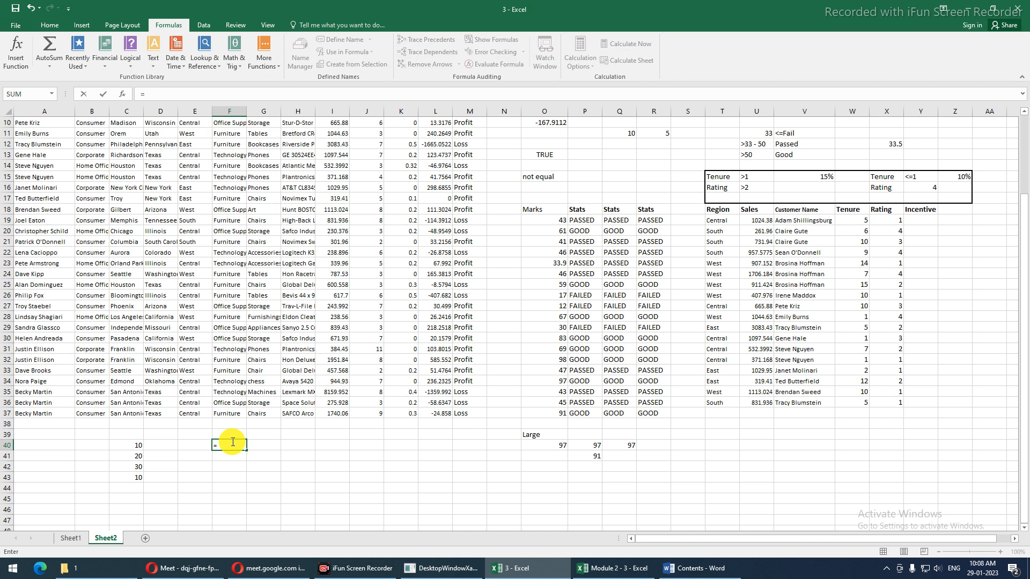
{"action": "type", "text": "if"}
{"action": "key", "text": "Tab"}
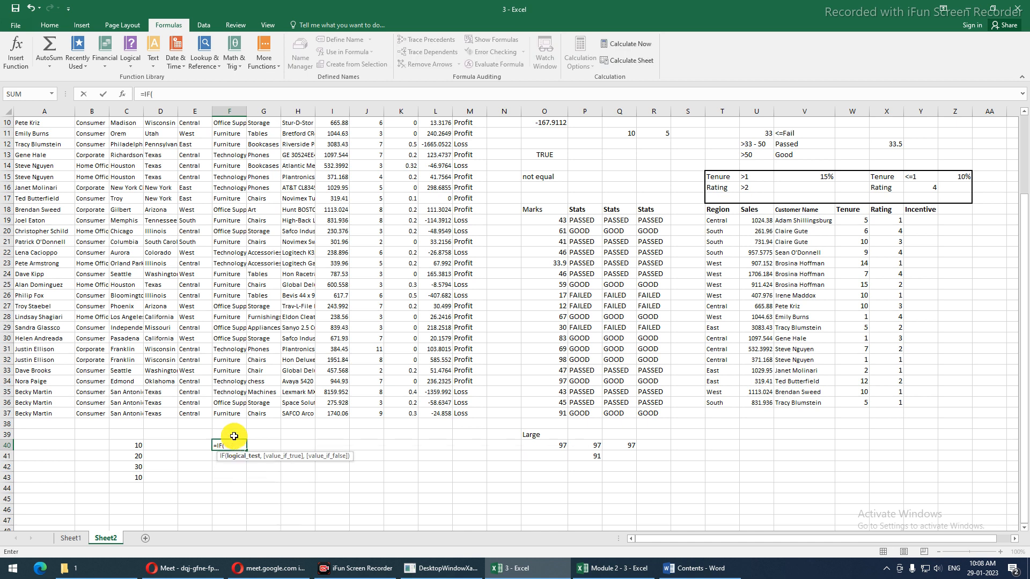
{"action": "left_click_drag", "start_coordinate": [137, 446], "coordinate": [138, 473]}
{"action": "type", "text": "="}
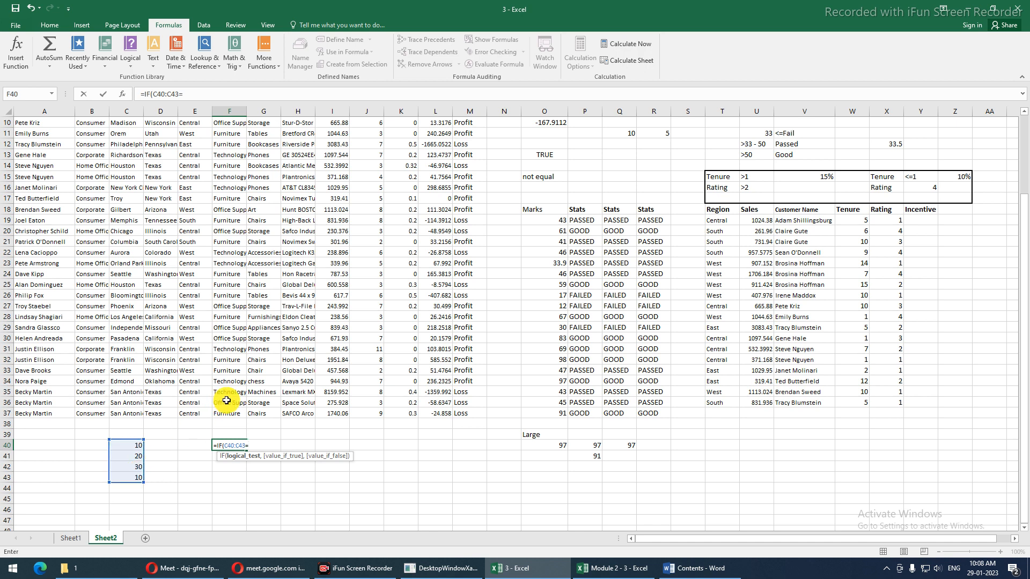
{"action": "type", "text": "10,\"T"}
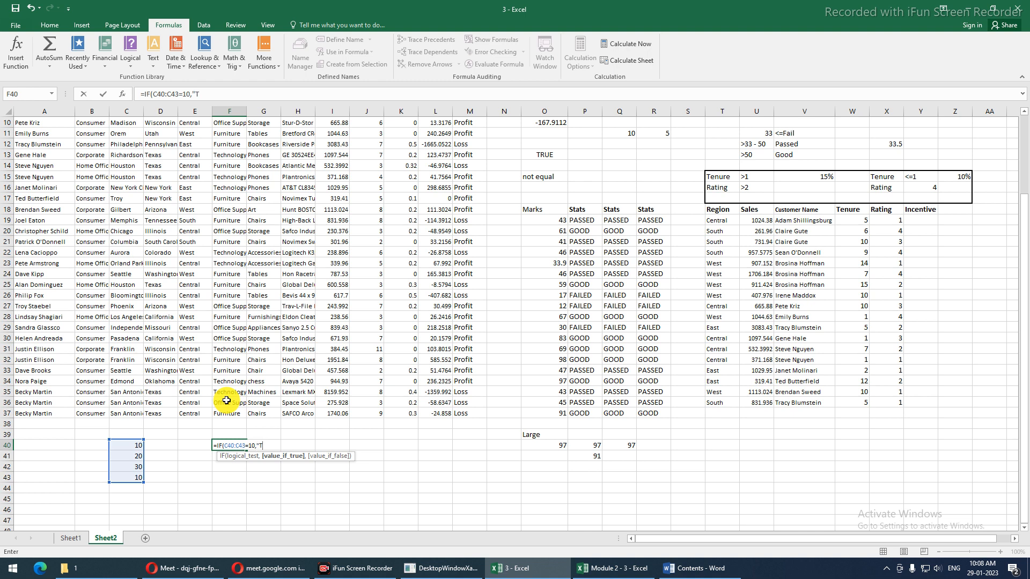
{"action": "type", "text": "RUE\","}
{"action": "type", "text": "FALSE"}
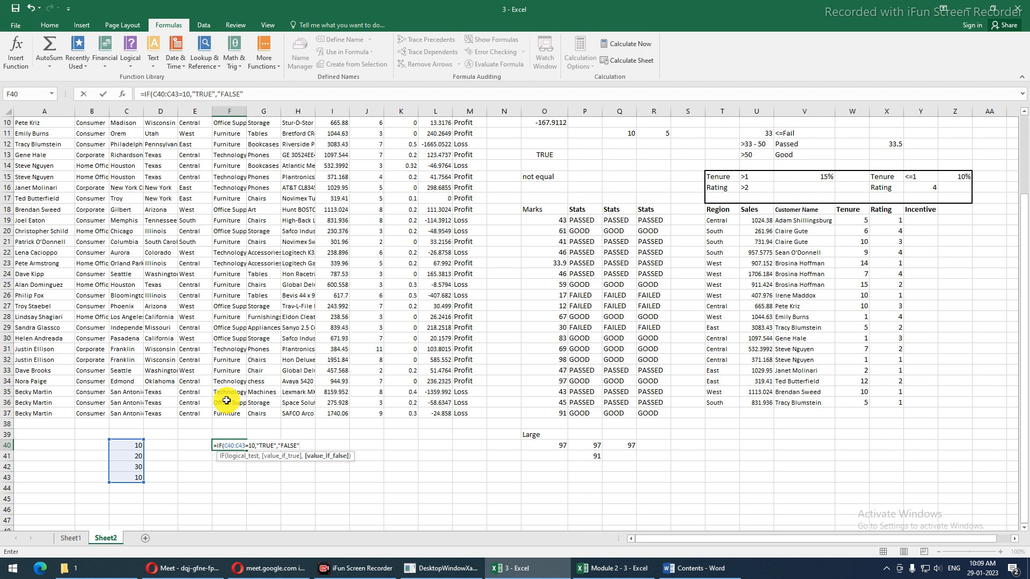
{"action": "key", "text": "Return"}
{"action": "key", "text": "Up"}
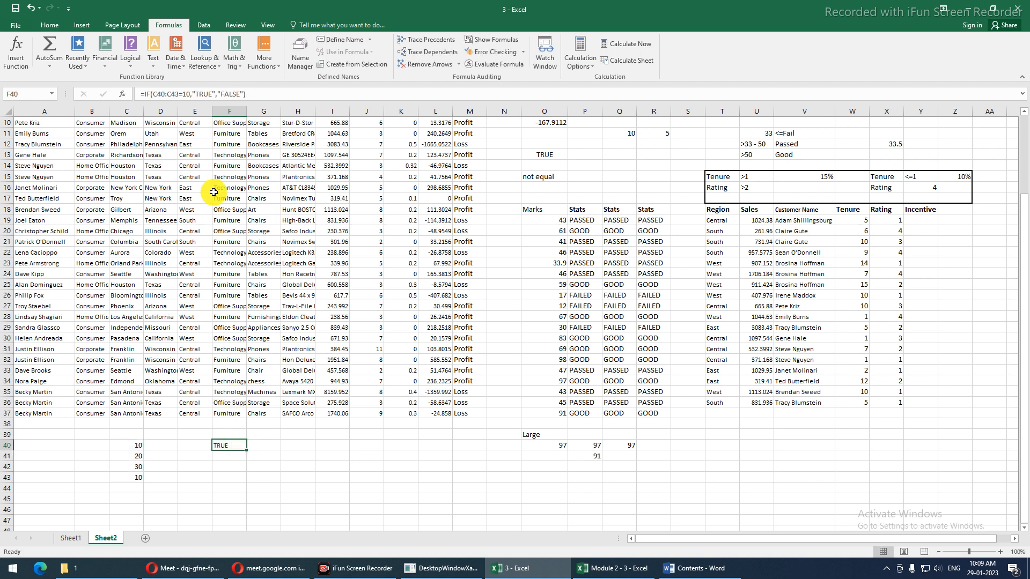
Make F40's range absolute as $C$40:$C$43 and fill the formula down to F43
{"action": "left_click_drag", "start_coordinate": [152, 94], "coordinate": [180, 95]}
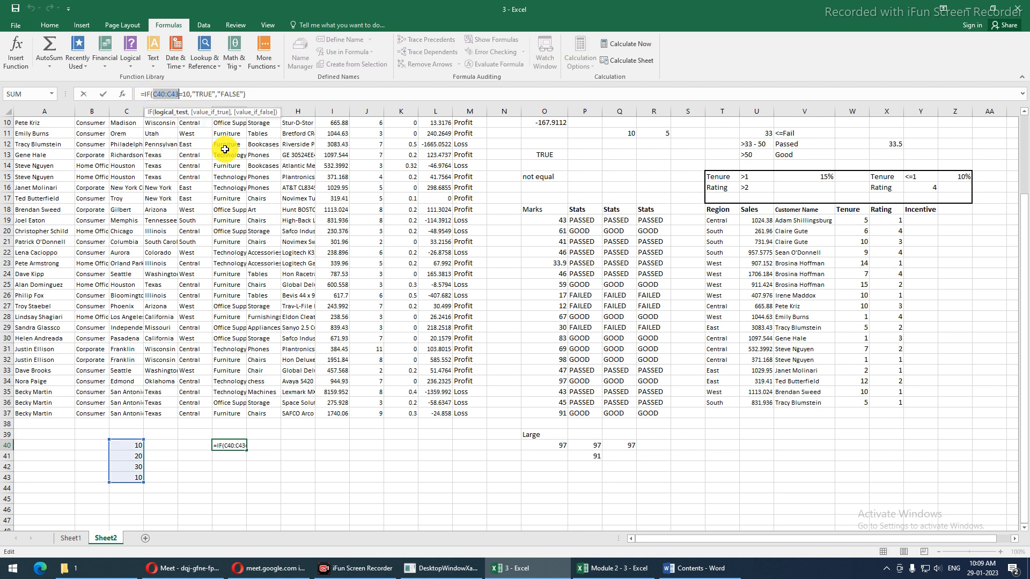
{"action": "key", "text": "F4"}
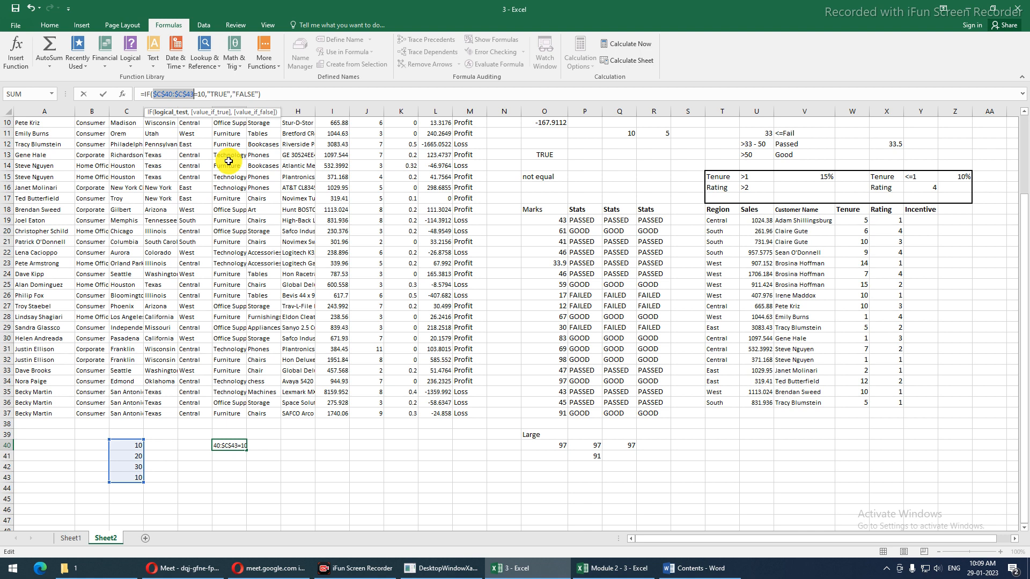
{"action": "key", "text": "Return"}
{"action": "key", "text": "Up"}
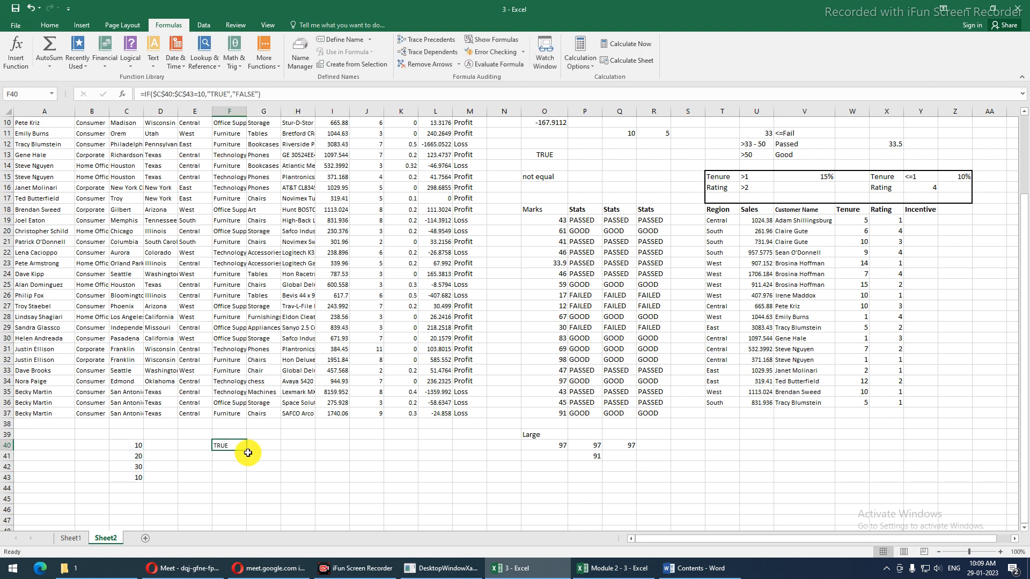
{"action": "left_click_drag", "start_coordinate": [247, 452], "coordinate": [250, 487]}
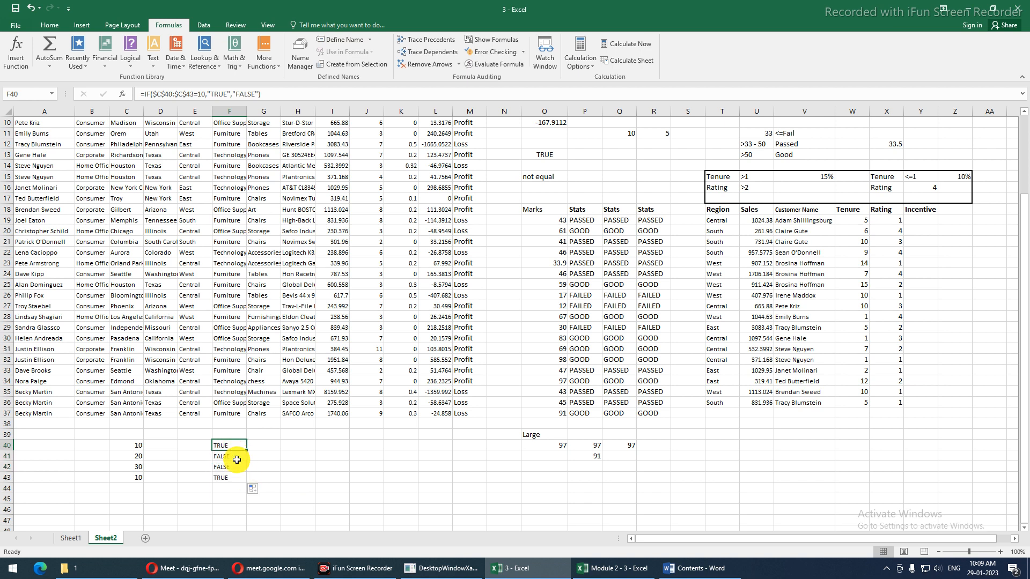
{"action": "left_click", "coordinate": [231, 471]}
{"action": "left_click", "coordinate": [229, 446]}
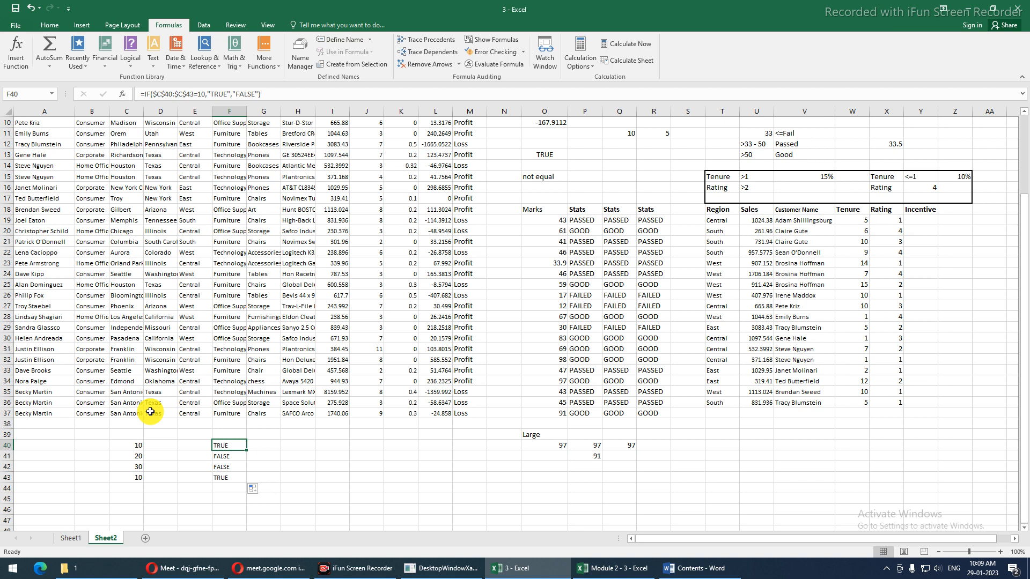
Array-enter F40's IF formula with Ctrl+Shift+Enter, undoing a fill-down to F43
{"action": "key", "text": "F2"}
{"action": "key", "text": "Escape"}
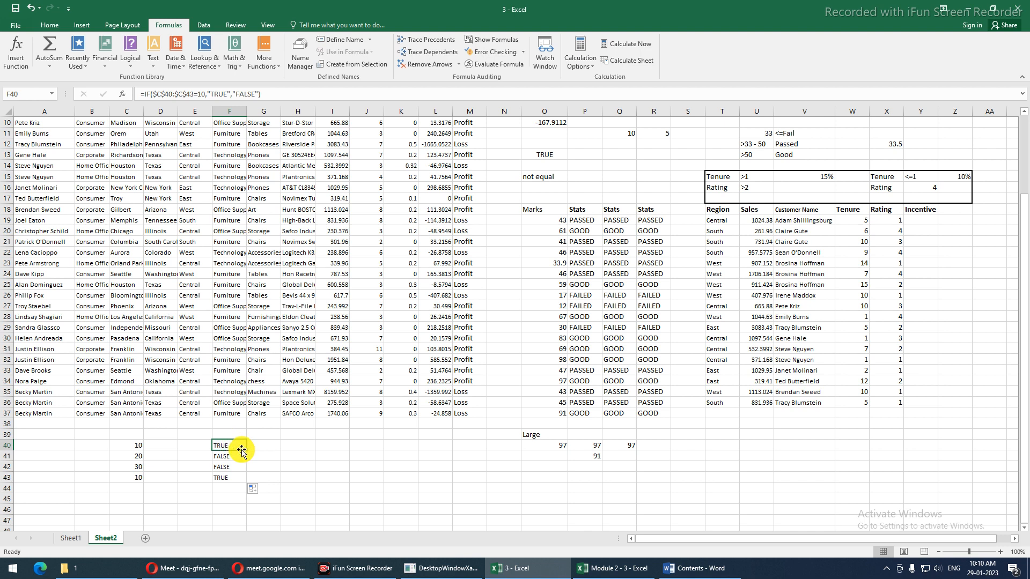
{"action": "key", "text": "F2"}
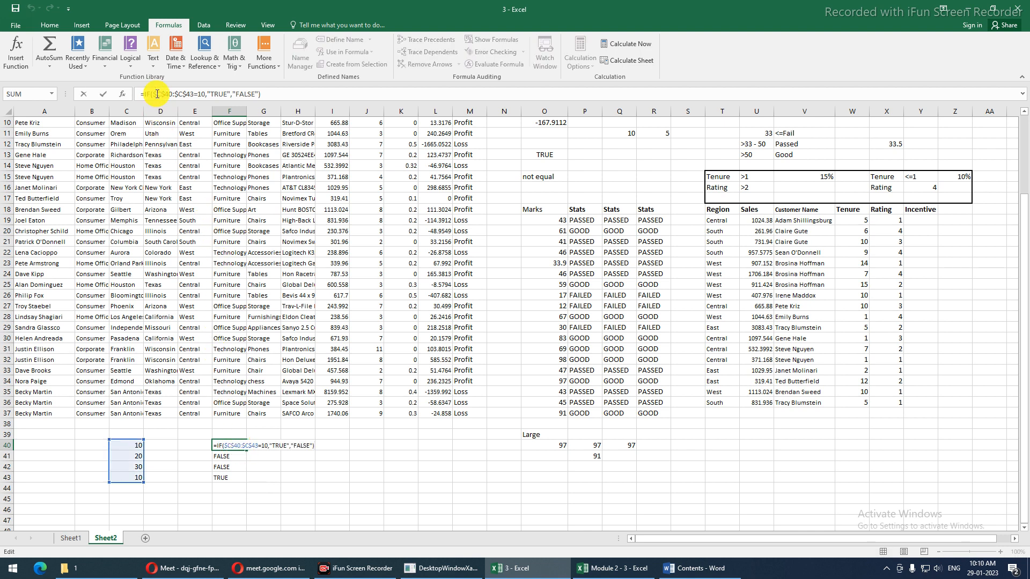
{"action": "left_click_drag", "start_coordinate": [150, 94], "coordinate": [207, 100]}
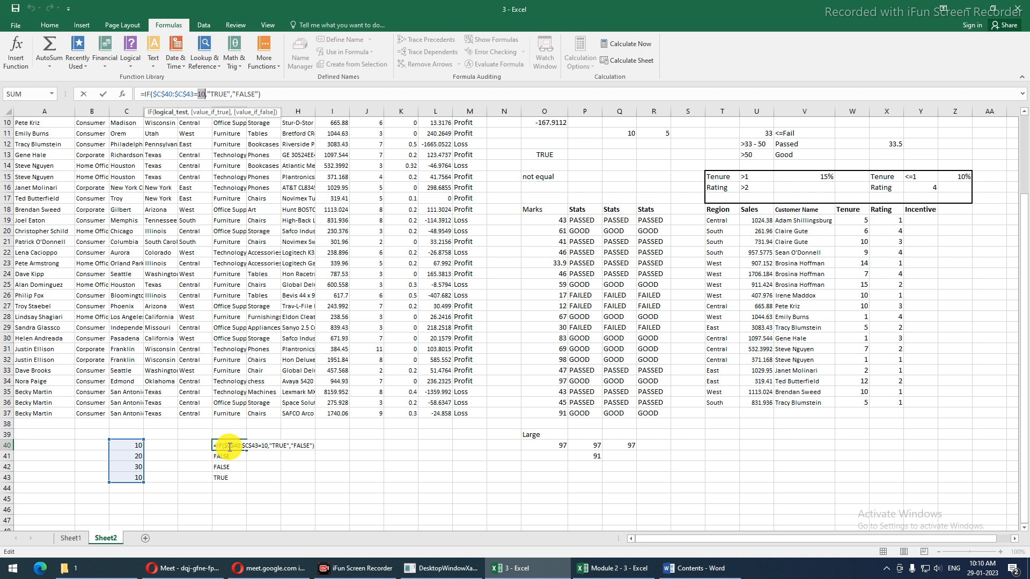
{"action": "key", "text": "Escape"}
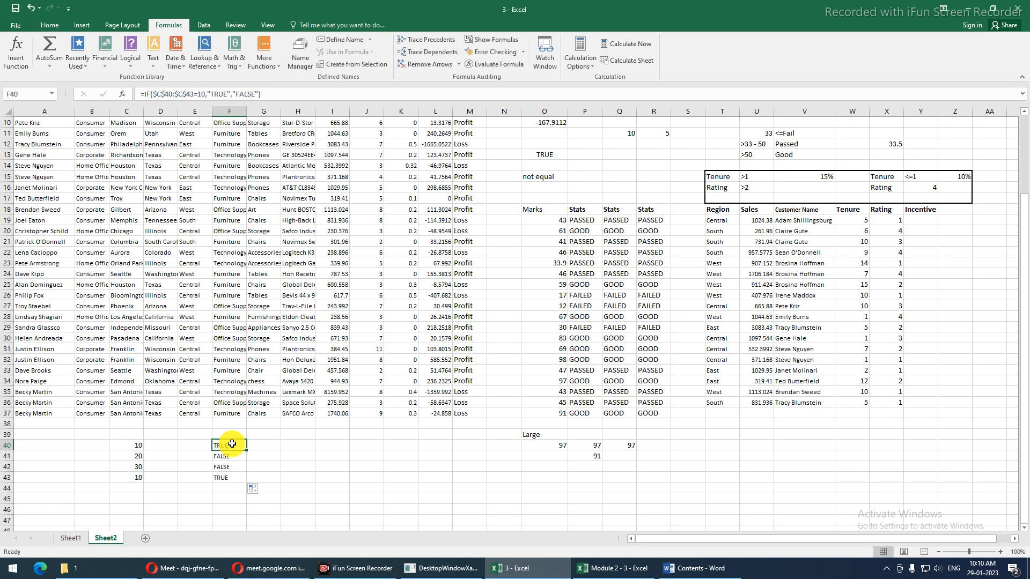
{"action": "double_click", "coordinate": [231, 442]}
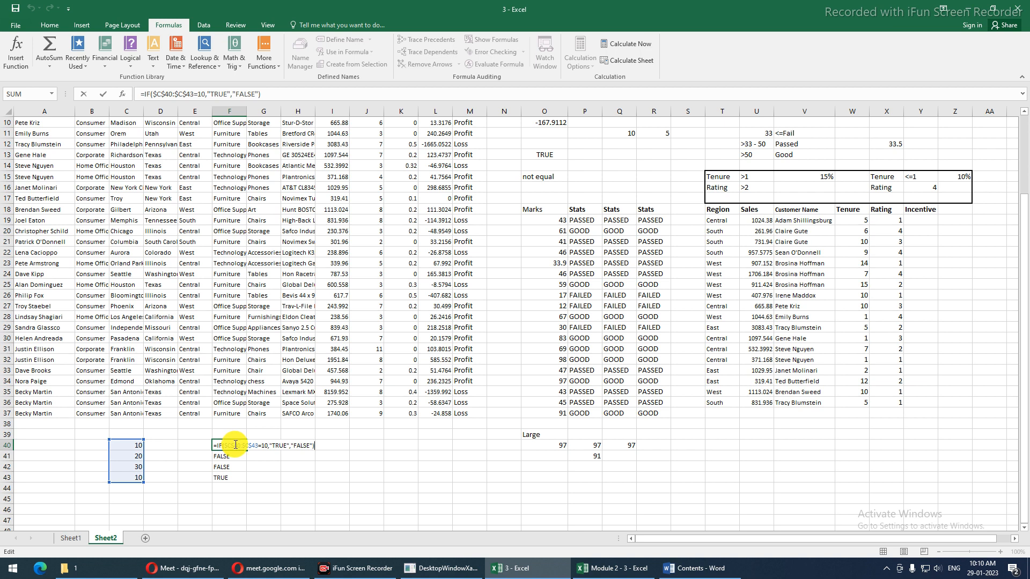
{"action": "key", "text": "ctrl+shift+Return"}
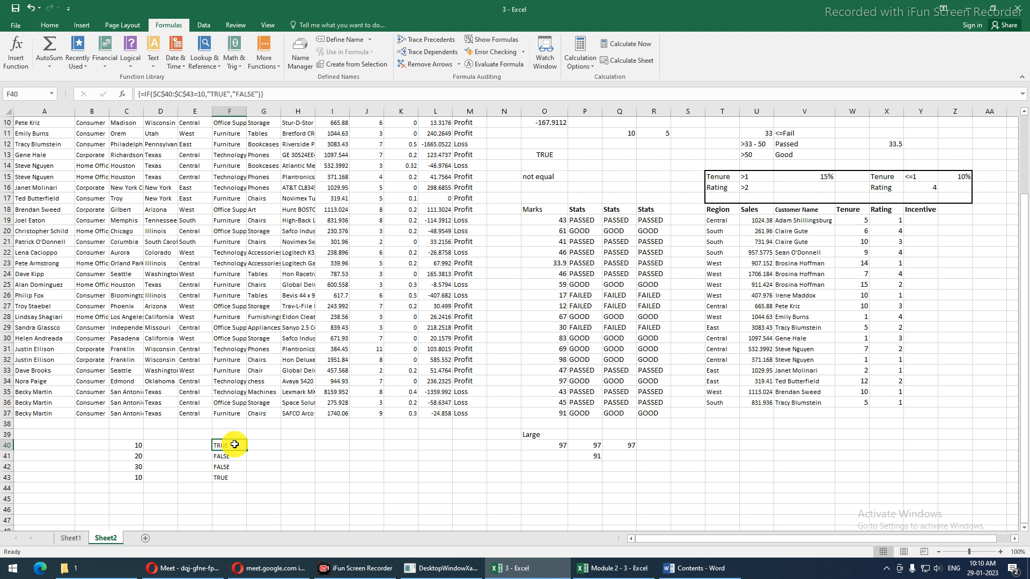
{"action": "left_click_drag", "start_coordinate": [246, 450], "coordinate": [246, 477]}
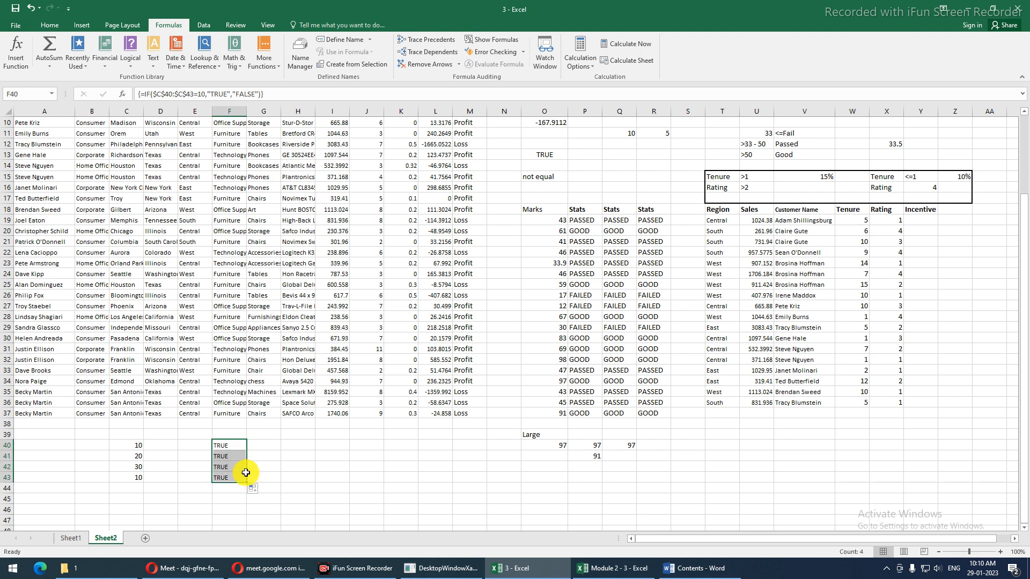
{"action": "key", "text": "ctrl+z"}
Enter the IF formula as one array across F40:F43 and check each result
{"action": "left_click_drag", "start_coordinate": [239, 446], "coordinate": [238, 476]}
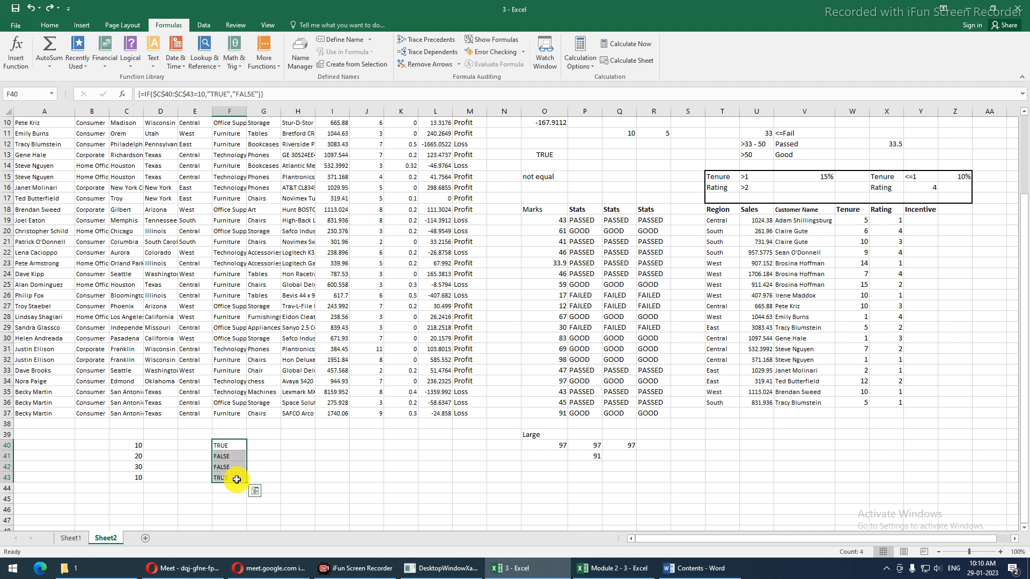
{"action": "key", "text": "F2"}
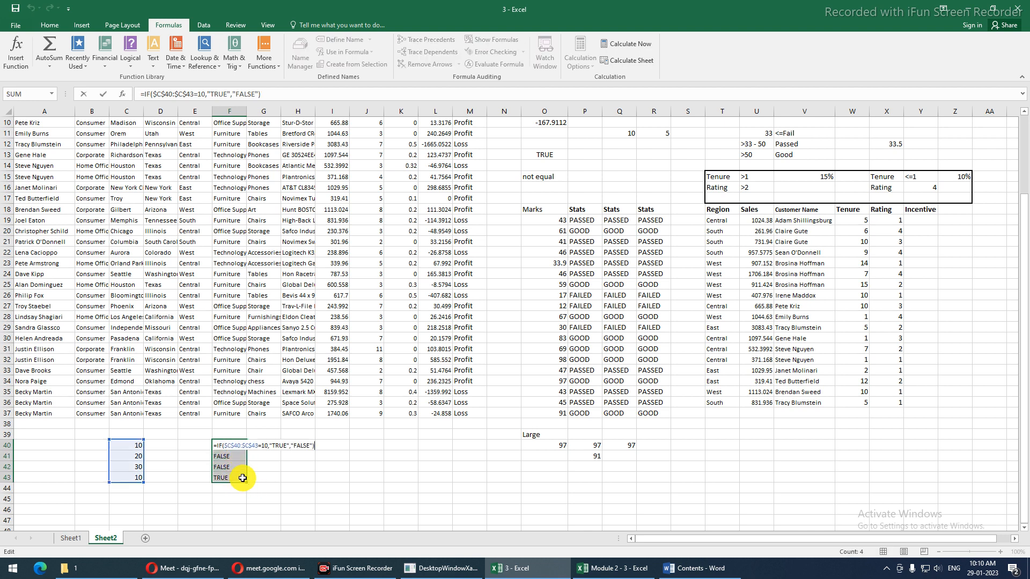
{"action": "key", "text": "ctrl+shift+Return"}
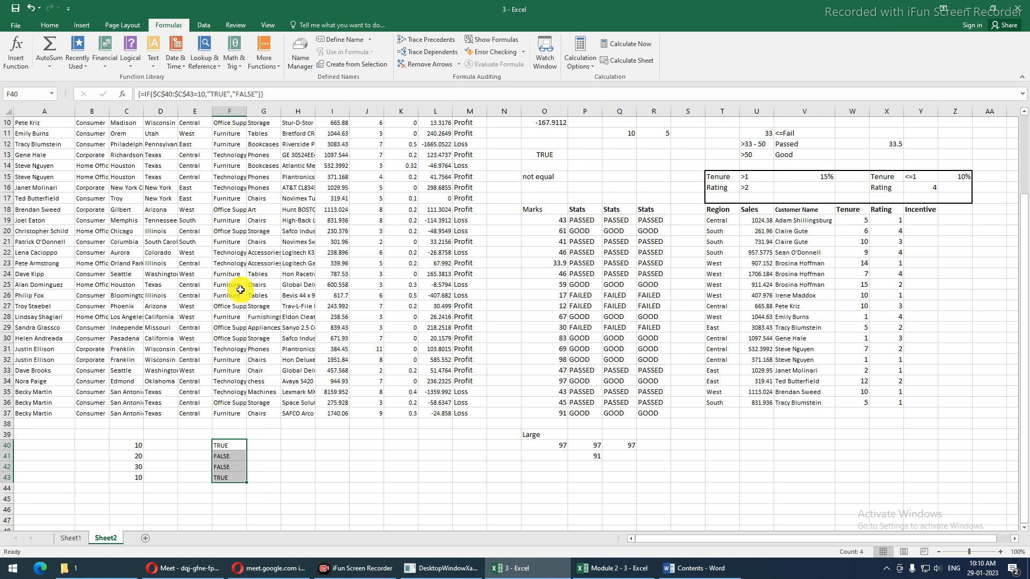
{"action": "left_click", "coordinate": [223, 464]}
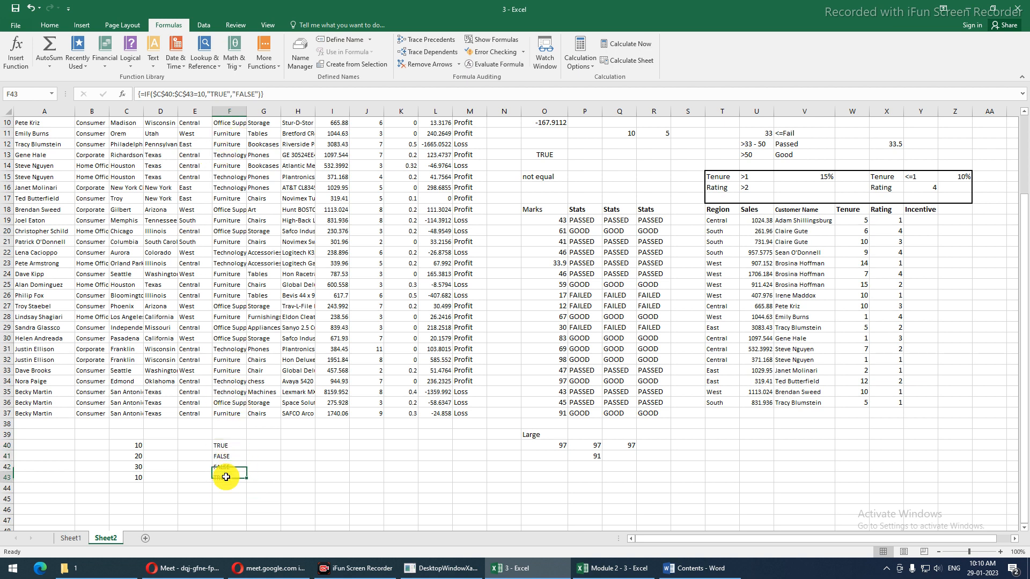
{"action": "left_click", "coordinate": [227, 456]}
{"action": "left_click", "coordinate": [227, 446]}
{"action": "left_click", "coordinate": [228, 463]}
{"action": "left_click", "coordinate": [224, 477]}
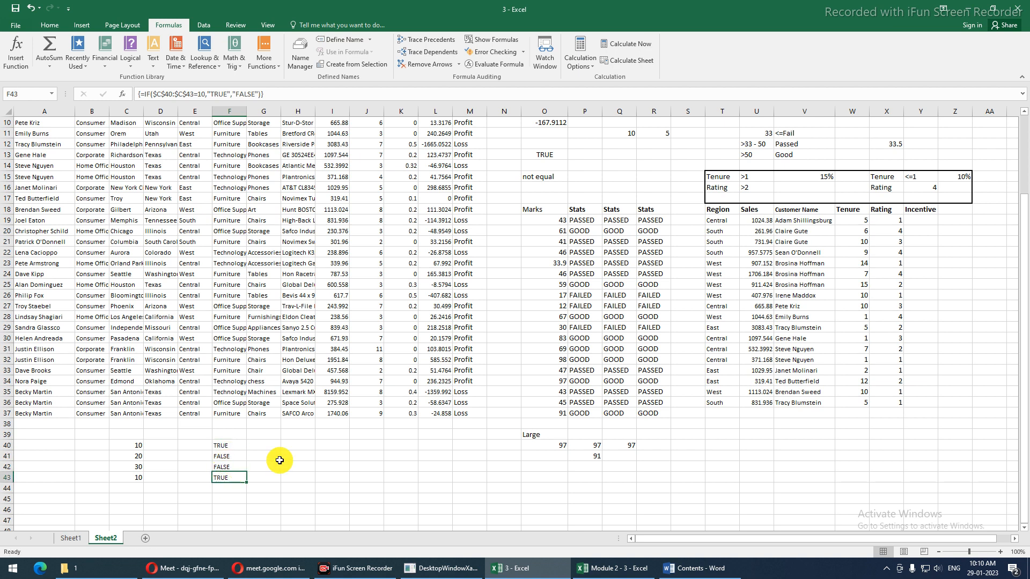
{"action": "left_click", "coordinate": [231, 467]}
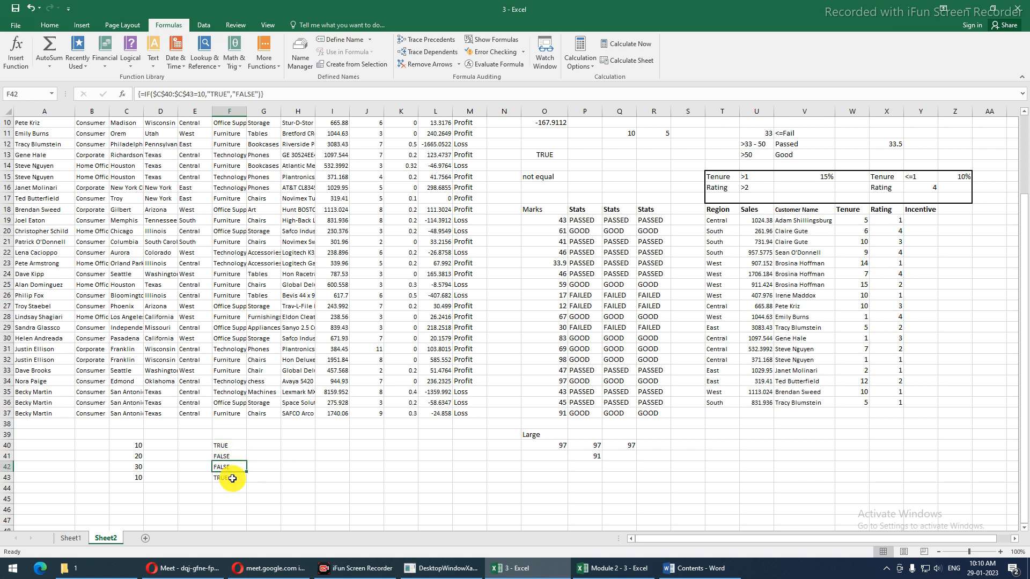
Try deleting F42, dismiss the array warning, and re-enter the array over F40:F43
{"action": "key", "text": "Delete"}
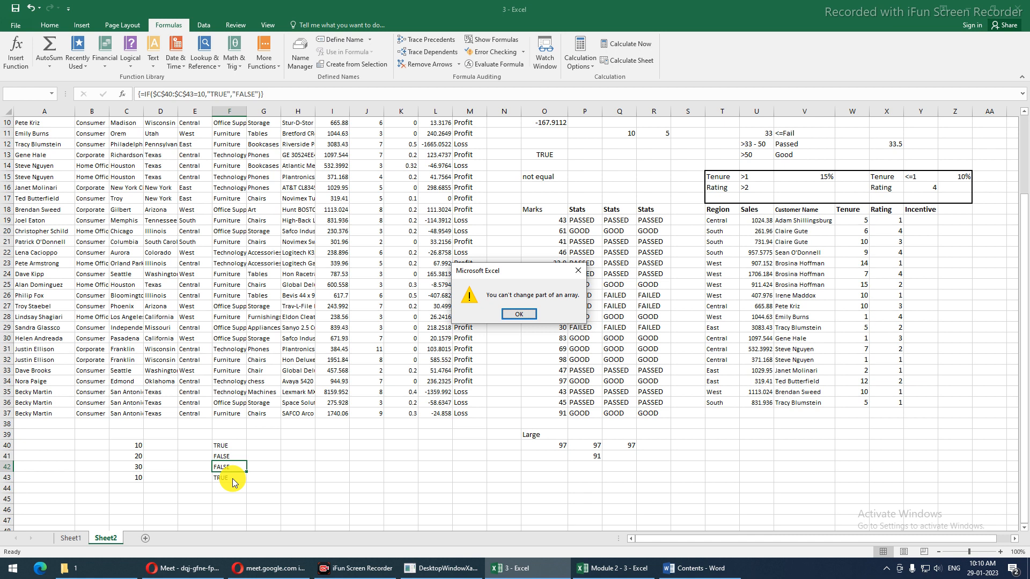
{"action": "key", "text": "Return"}
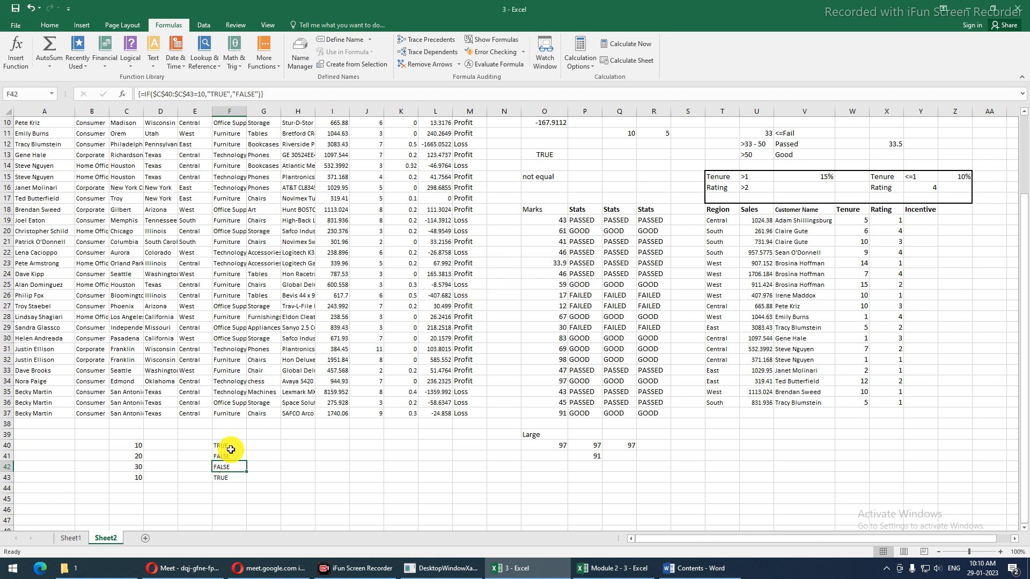
{"action": "left_click", "coordinate": [230, 449]}
{"action": "left_click_drag", "start_coordinate": [230, 449], "coordinate": [232, 476]}
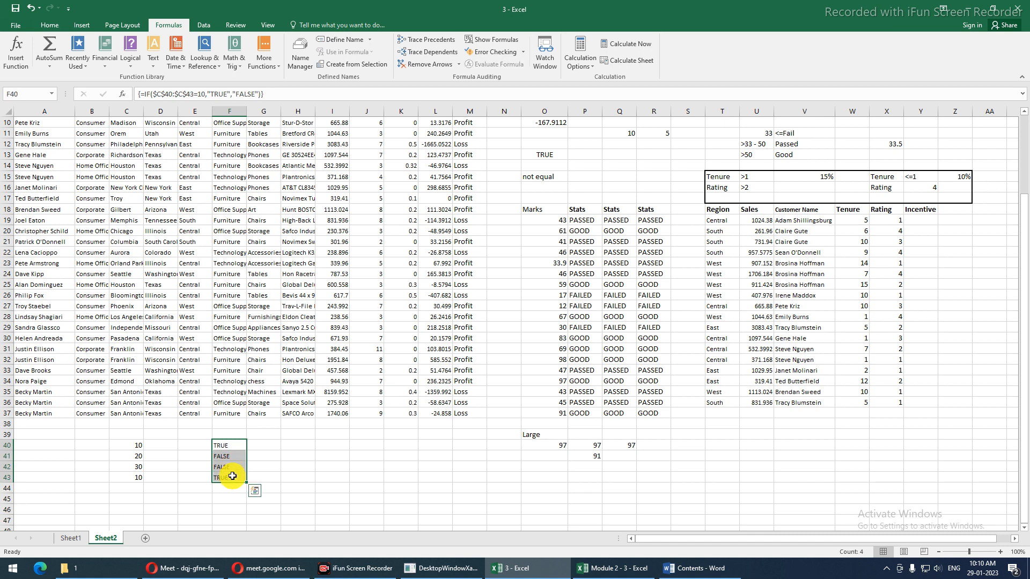
{"action": "key", "text": "F2"}
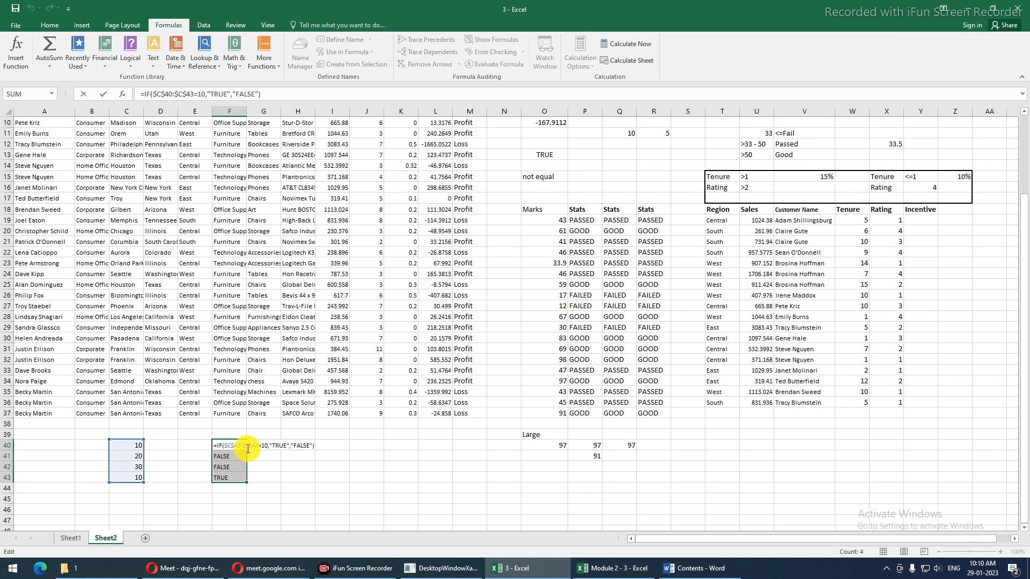
{"action": "key", "text": "ctrl+shift+Return"}
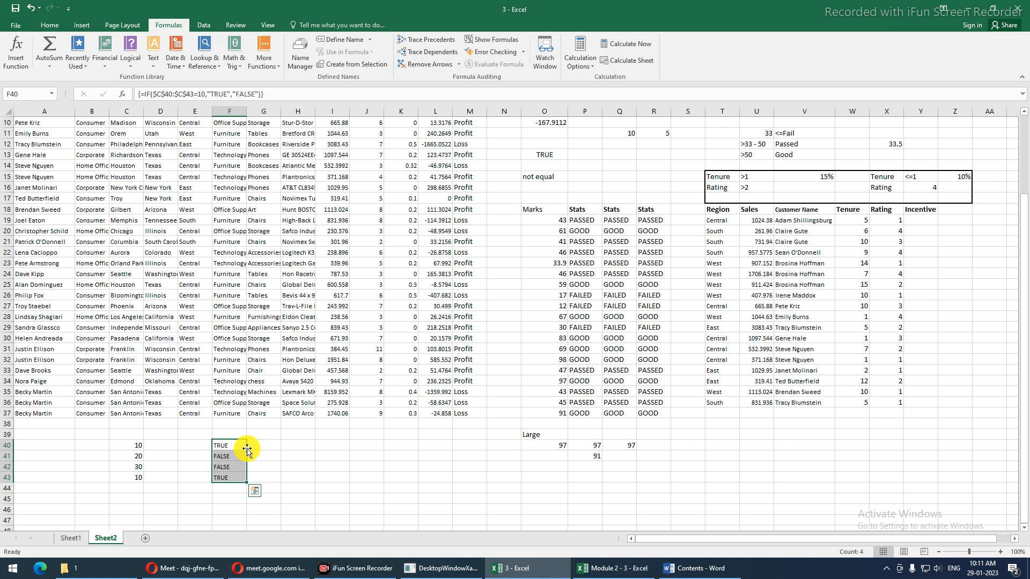
{"action": "left_click", "coordinate": [581, 446]}
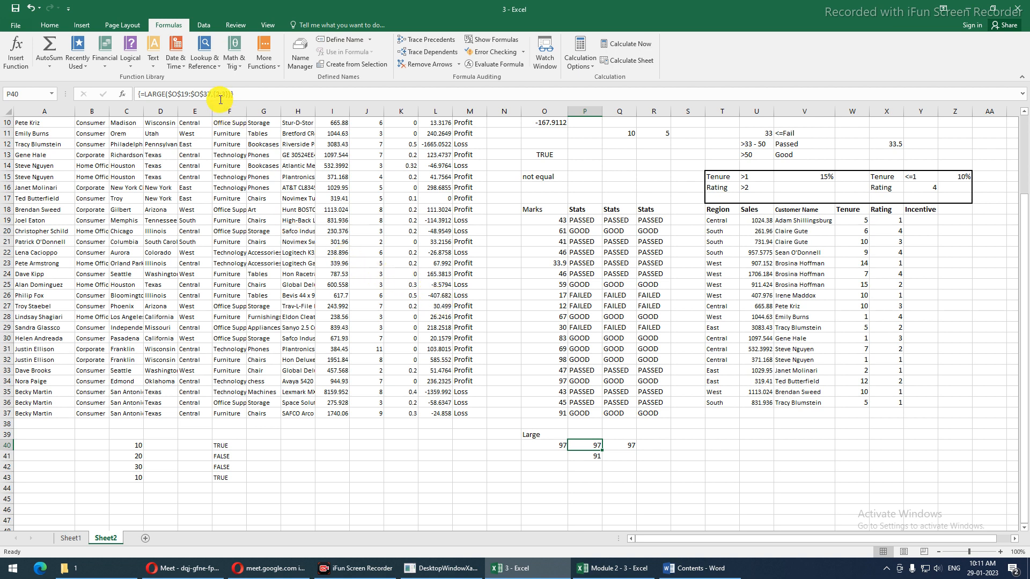
Commit P40's =LARGE($O$19:$O$37,{2;3}) as an array formula, giving 97 and 91
{"action": "left_click", "coordinate": [217, 93]}
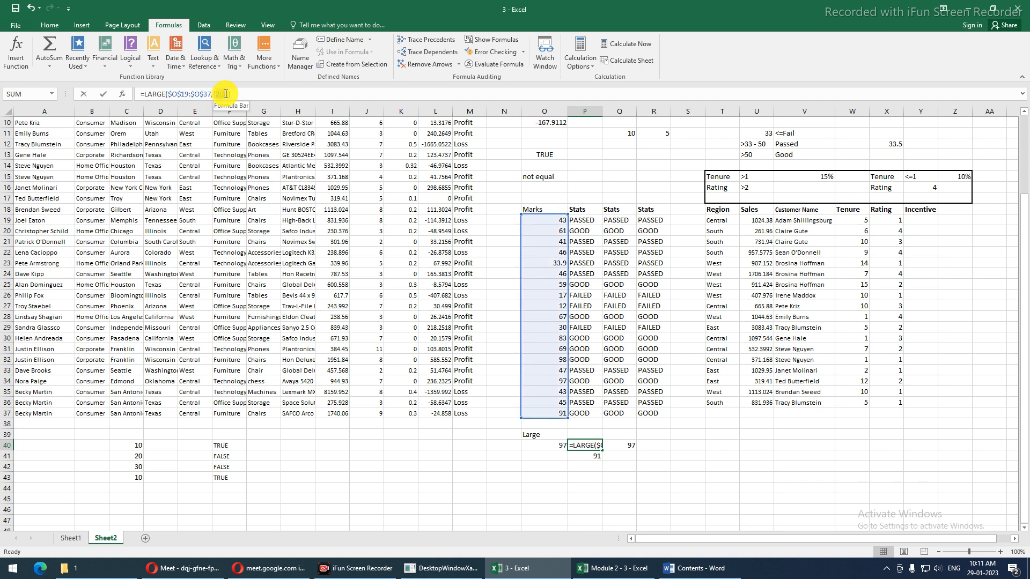
{"action": "double_click", "coordinate": [224, 94]}
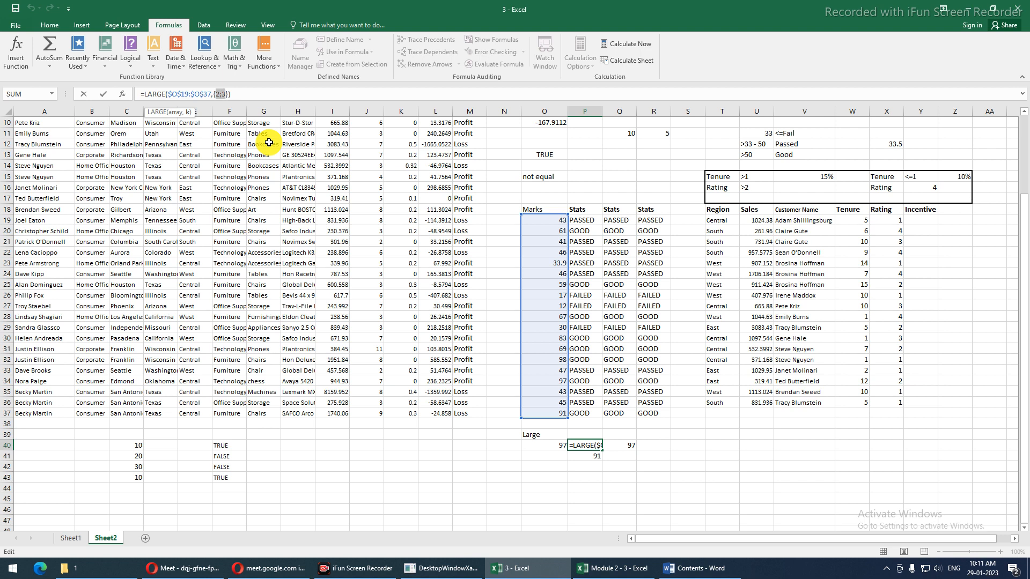
{"action": "key", "text": "ctrl+shift+Return"}
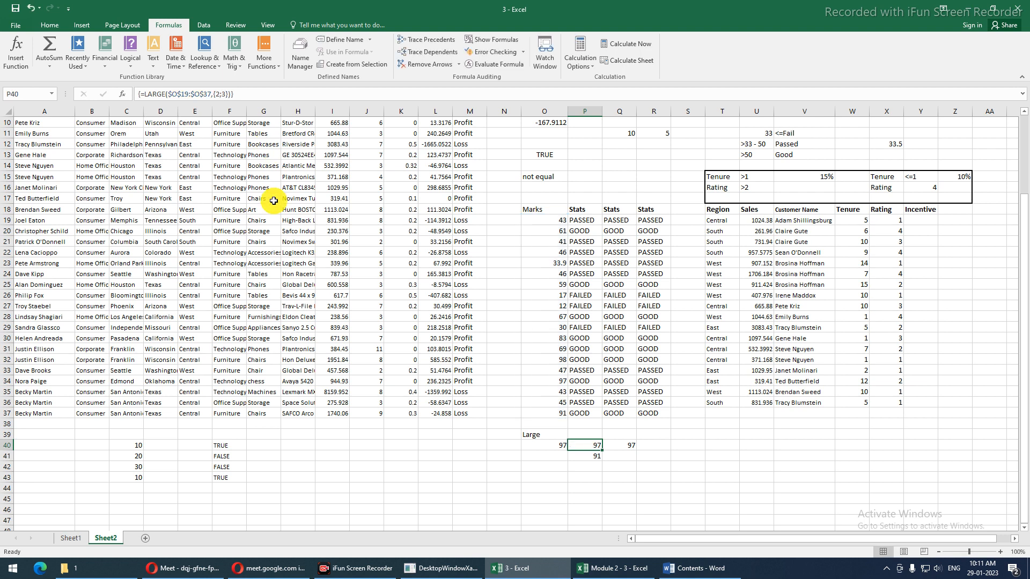
{"action": "left_click", "coordinate": [536, 475]}
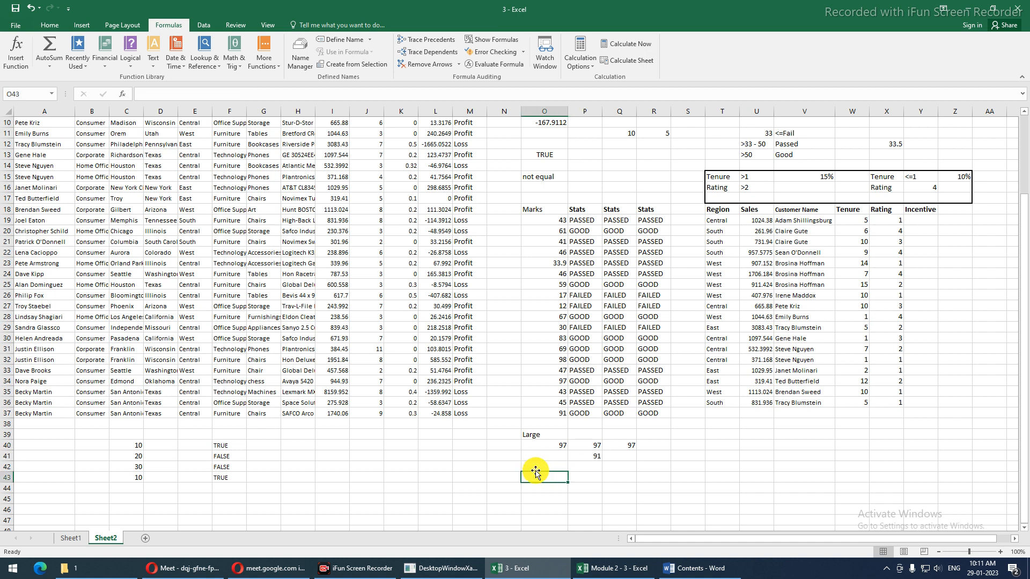
Label O43 'SMALL' and enter =SMALL(O19:O37,{2,4}) in P43
{"action": "type", "text": "s"}
{"action": "key", "text": "BackSpace"}
{"action": "type", "text": "SMAL"}
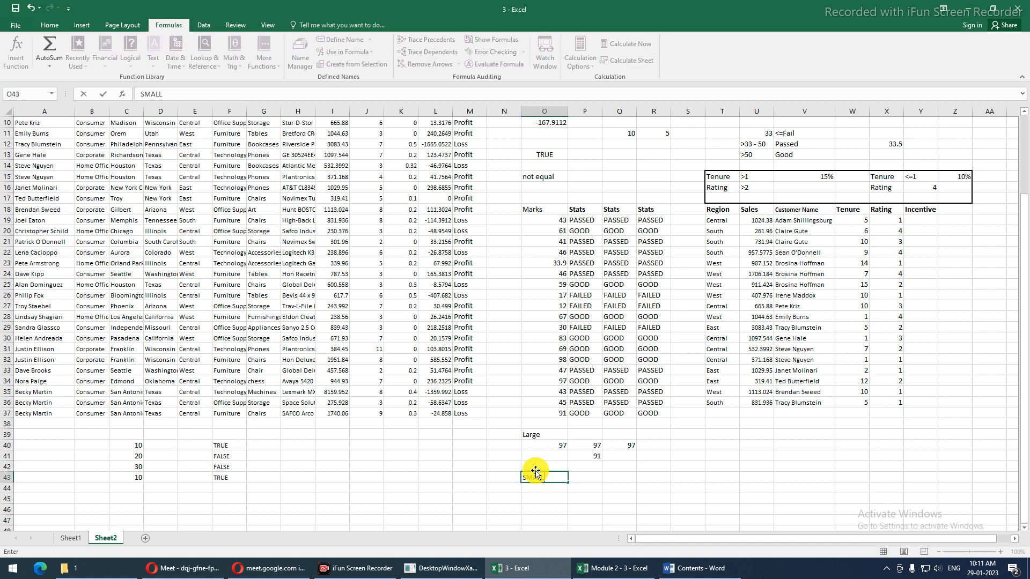
{"action": "type", "text": "L"}
{"action": "key", "text": "Tab"}
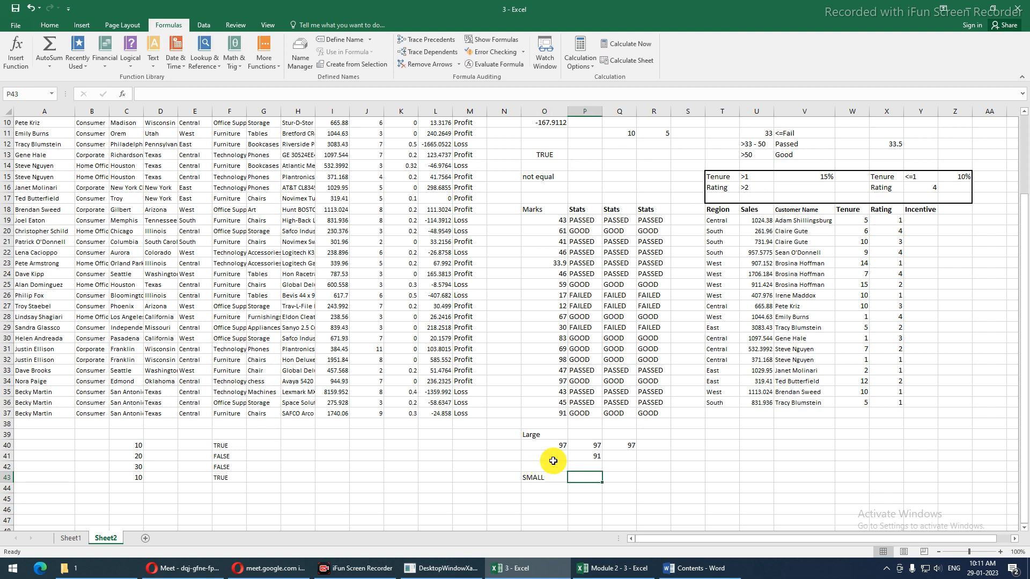
{"action": "type", "text": "=SM"}
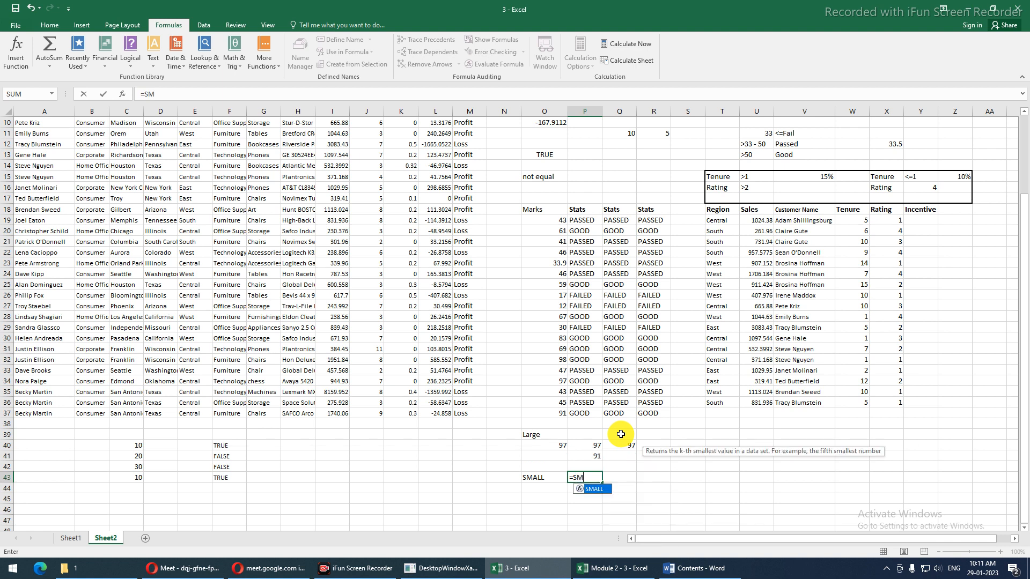
{"action": "key", "text": "Tab"}
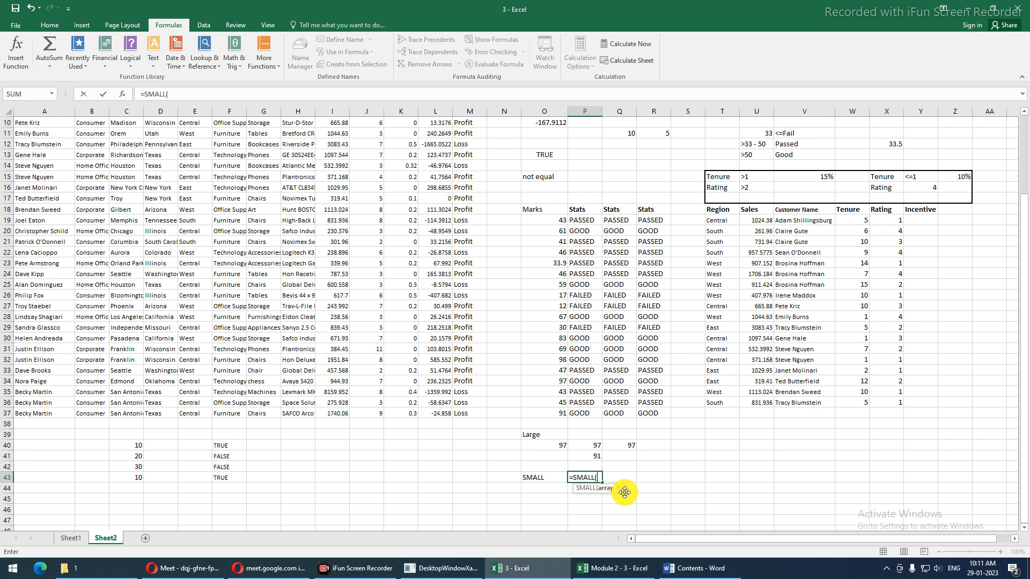
{"action": "left_click_drag", "start_coordinate": [553, 221], "coordinate": [567, 412]}
{"action": "type", "text": ","}
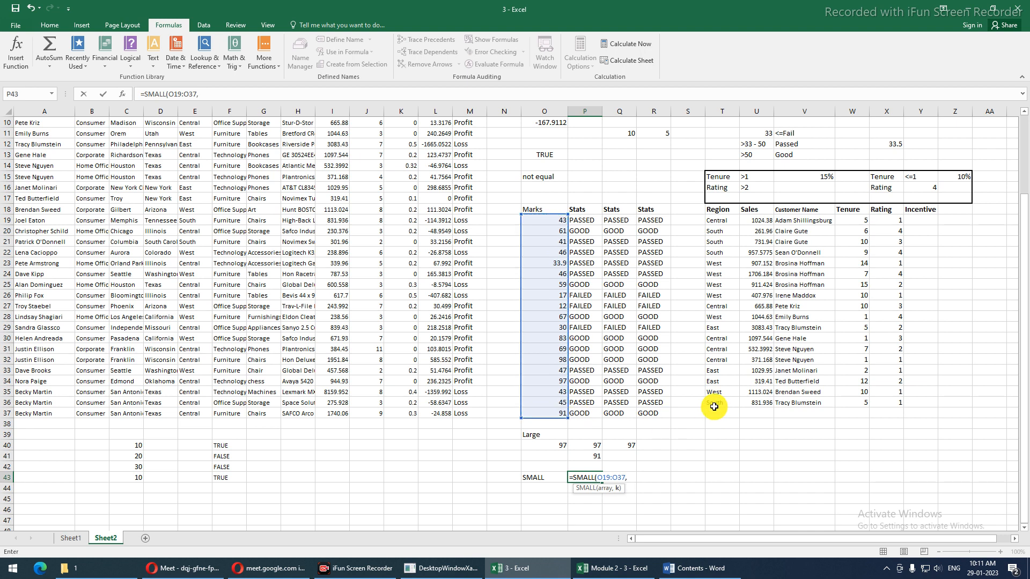
{"action": "type", "text": "{"}
{"action": "type", "text": "2,4}"}
{"action": "key", "text": "Return"}
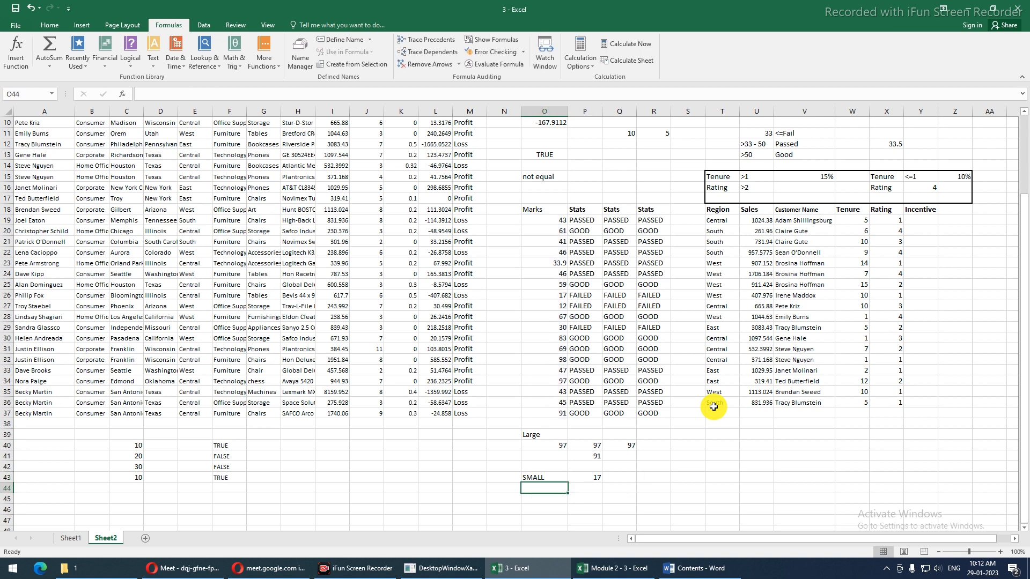
Make the range $O$19:$O$37 and array-enter the formula across P43:Q43, returning 17 and 33.9
{"action": "key", "text": "Up"}
{"action": "key", "text": "Right"}
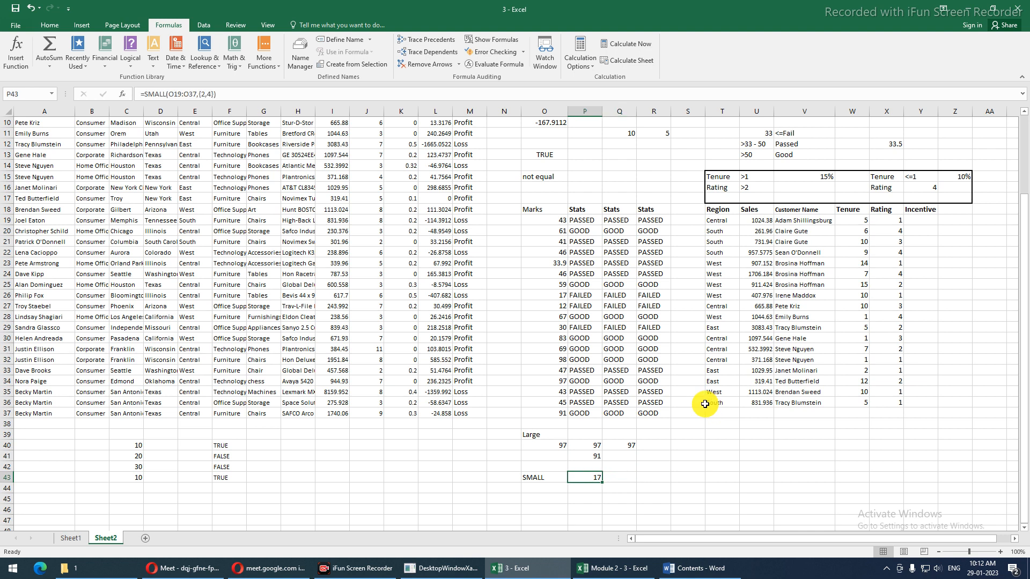
{"action": "key", "text": "F2"}
{"action": "left_click_drag", "start_coordinate": [598, 476], "coordinate": [623, 478]}
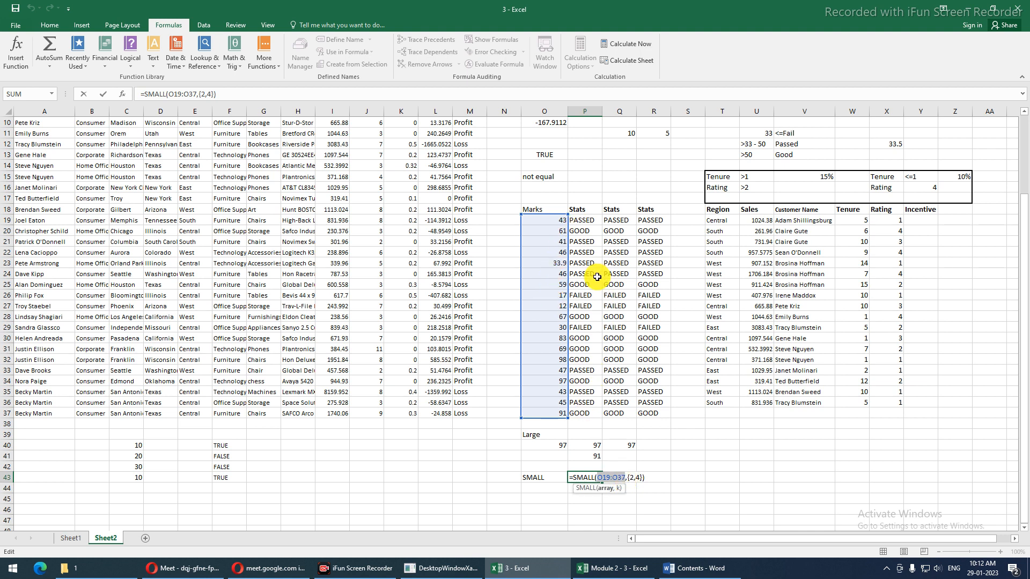
{"action": "key", "text": "F4"}
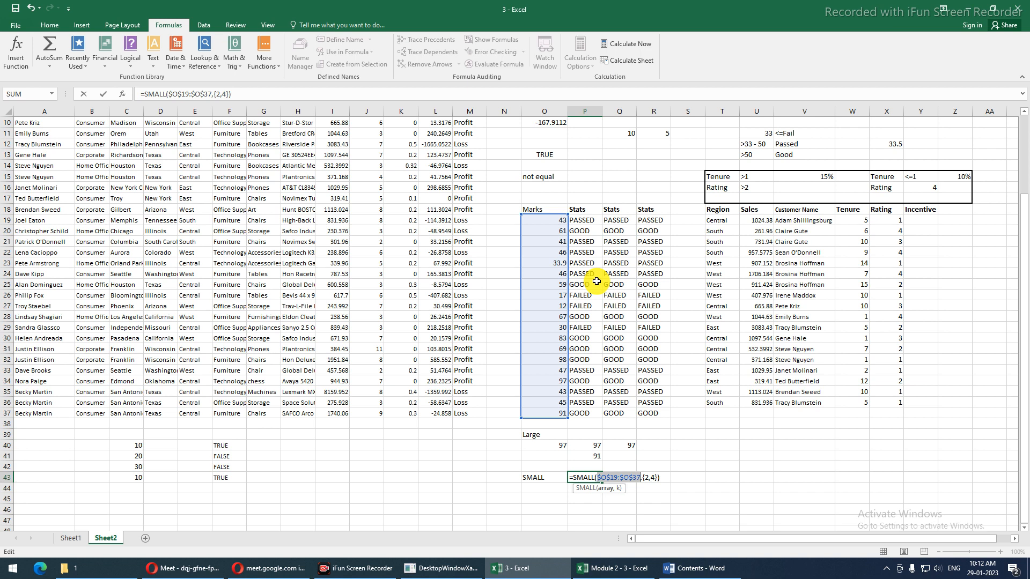
{"action": "key", "text": "ctrl+Return"}
{"action": "key", "text": "shift+Right"}
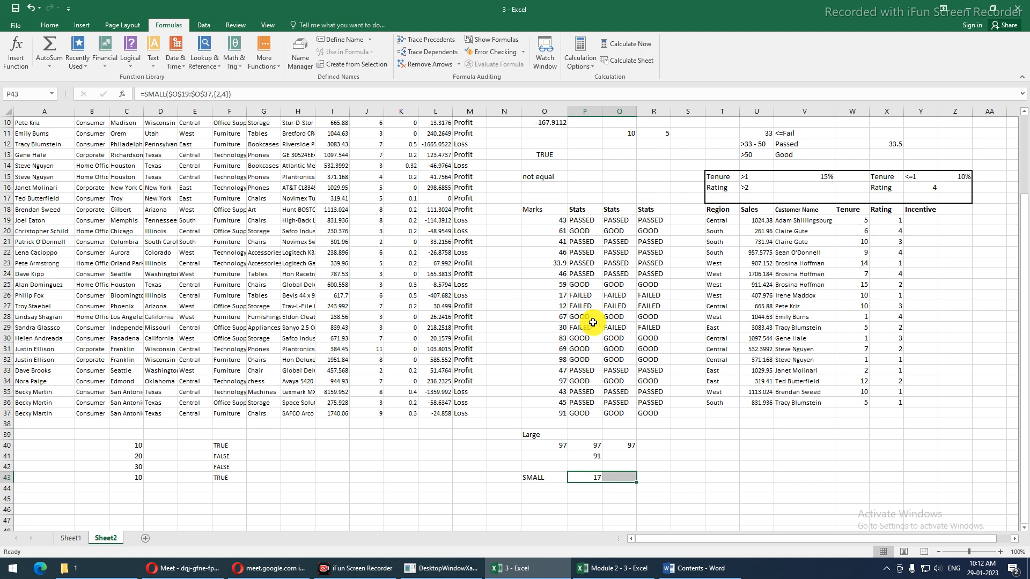
{"action": "key", "text": "F2"}
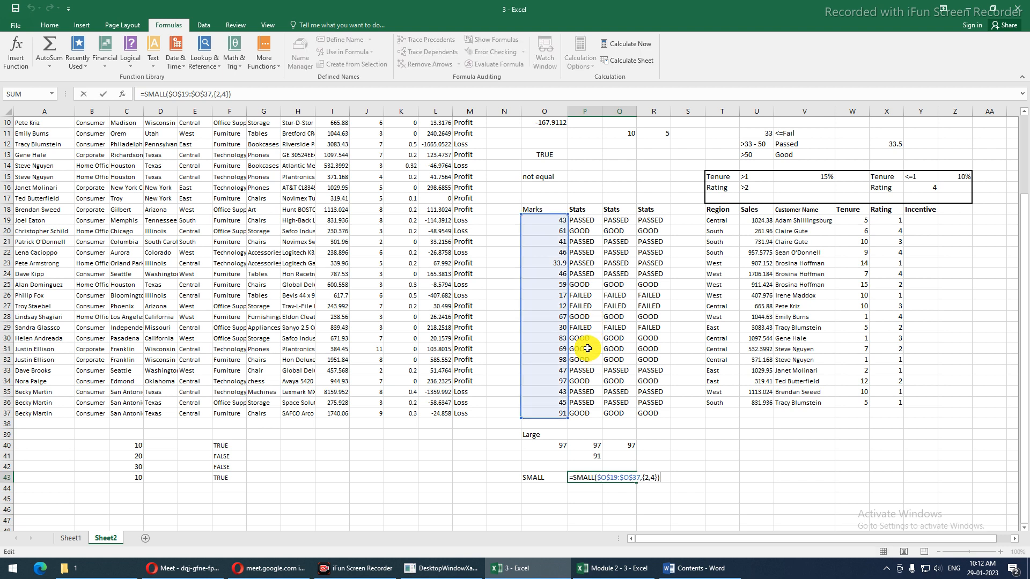
{"action": "key", "text": "ctrl+shift+Return"}
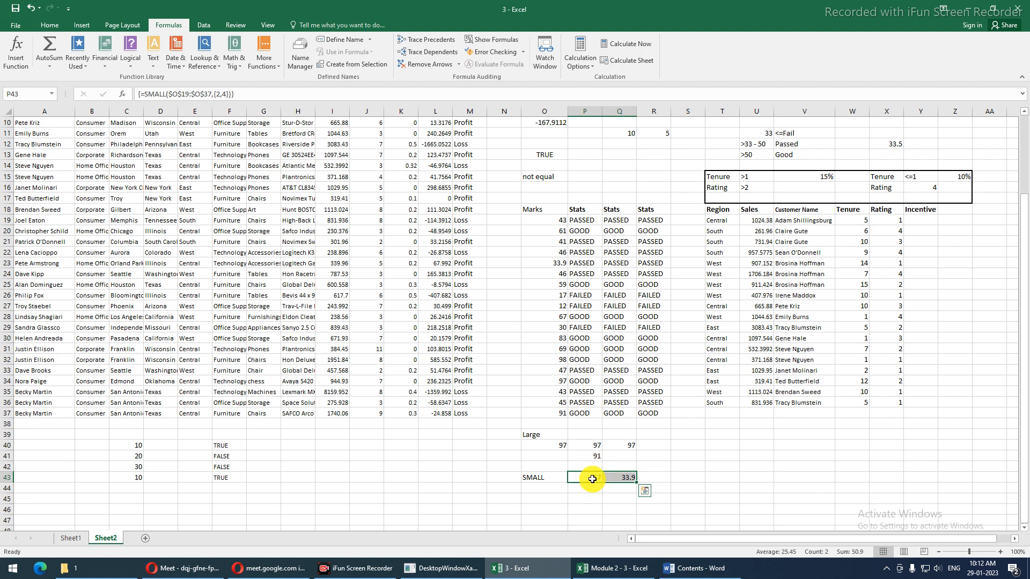
Cross-check the SMALL results against the marks 12, 17, 30 and 33.9 in column O
{"action": "left_click", "coordinate": [563, 309]}
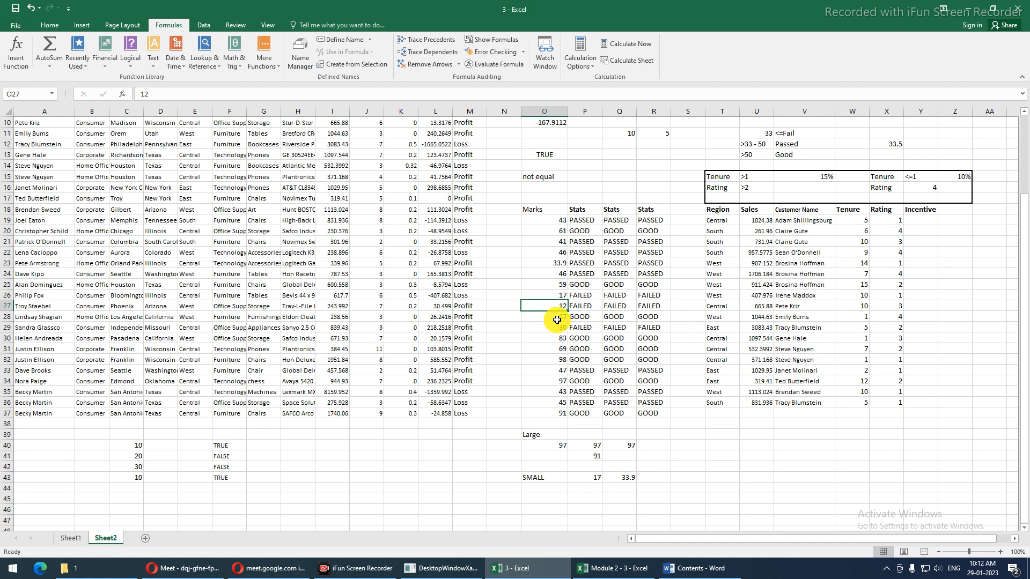
{"action": "left_click", "coordinate": [547, 293]}
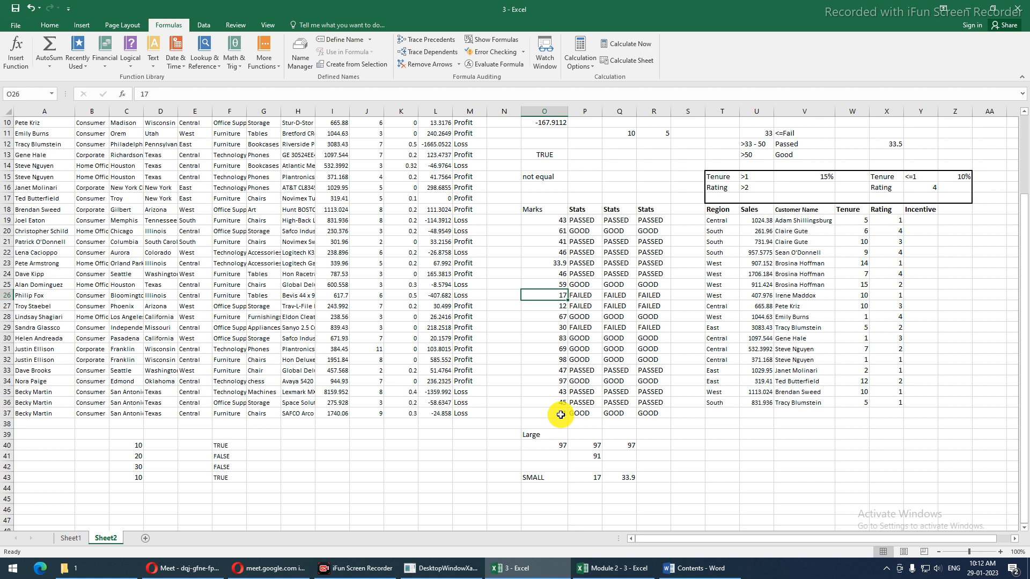
{"action": "left_click", "coordinate": [616, 479]}
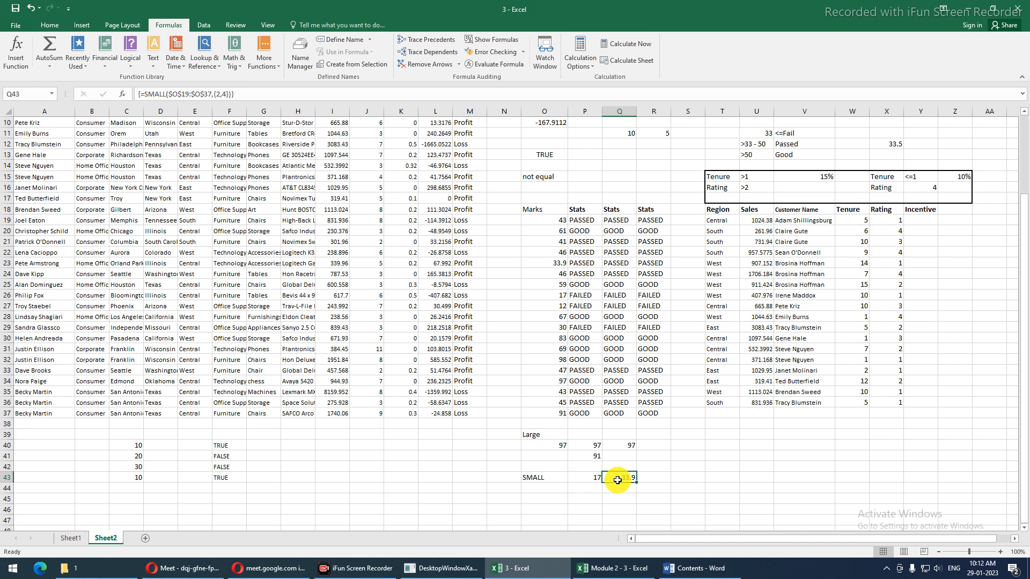
{"action": "left_click", "coordinate": [549, 326]}
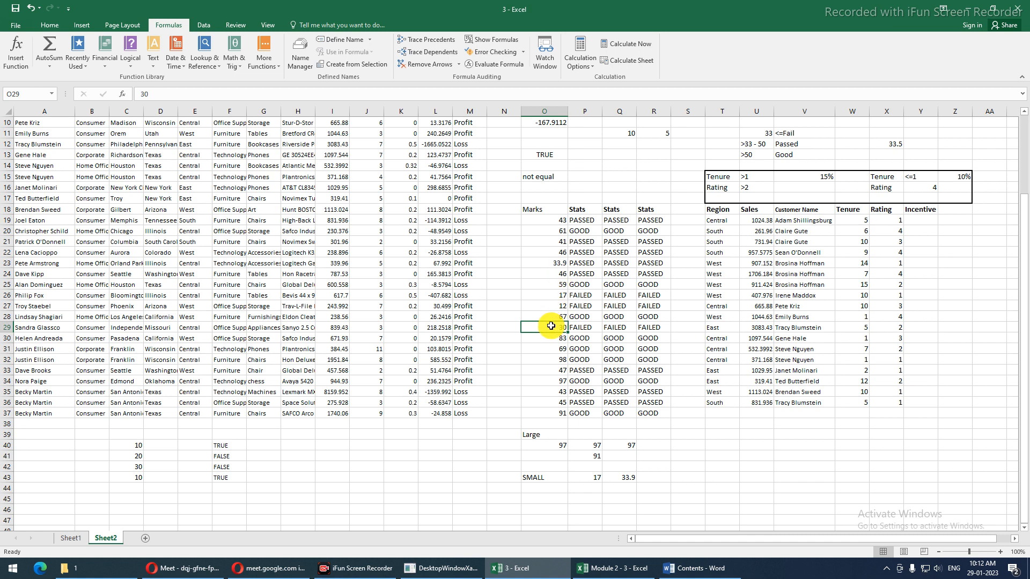
{"action": "left_click", "coordinate": [551, 264]}
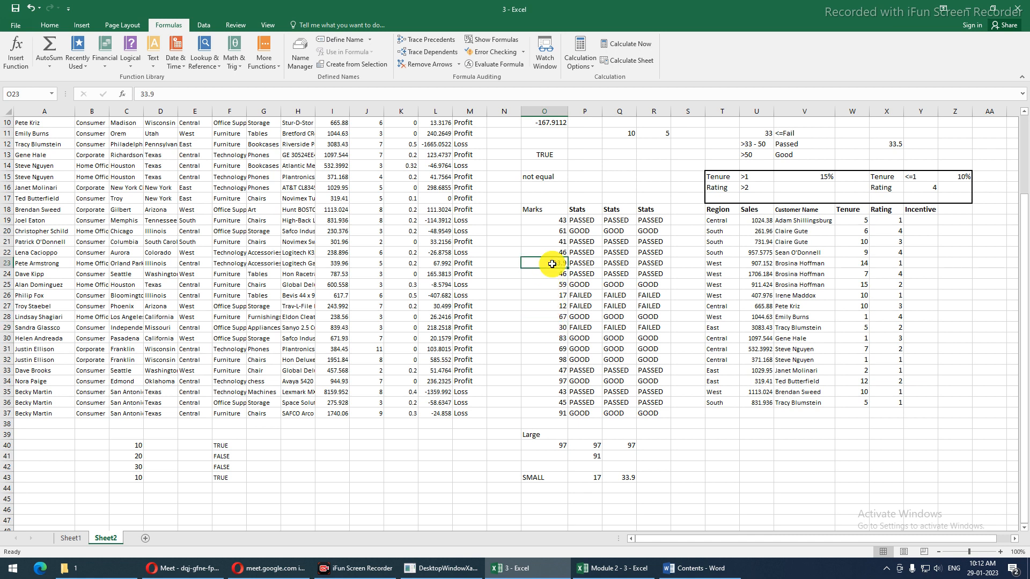
{"action": "left_click", "coordinate": [622, 478]}
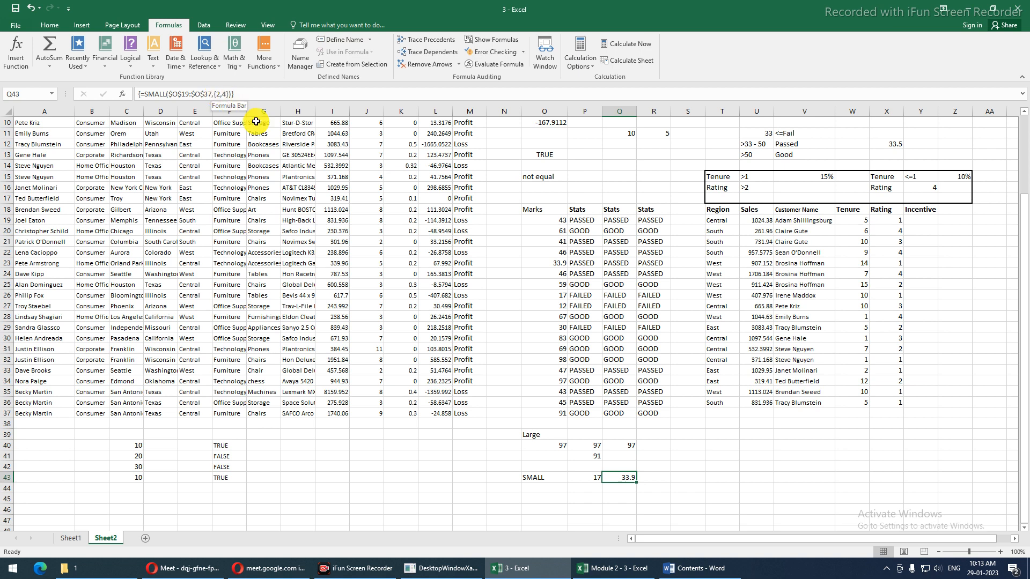
{"action": "left_click", "coordinate": [536, 305]}
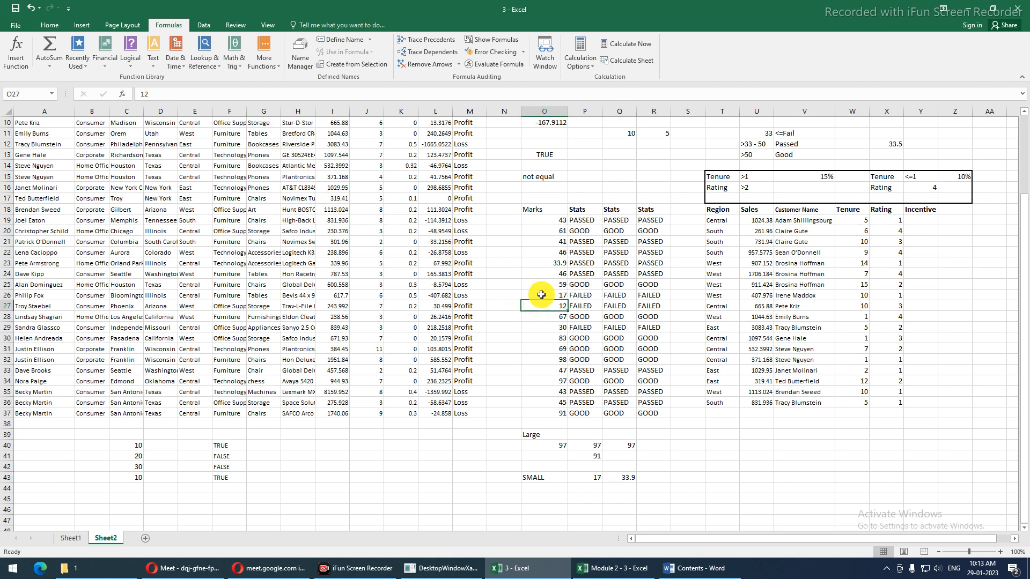
{"action": "left_click", "coordinate": [541, 294]}
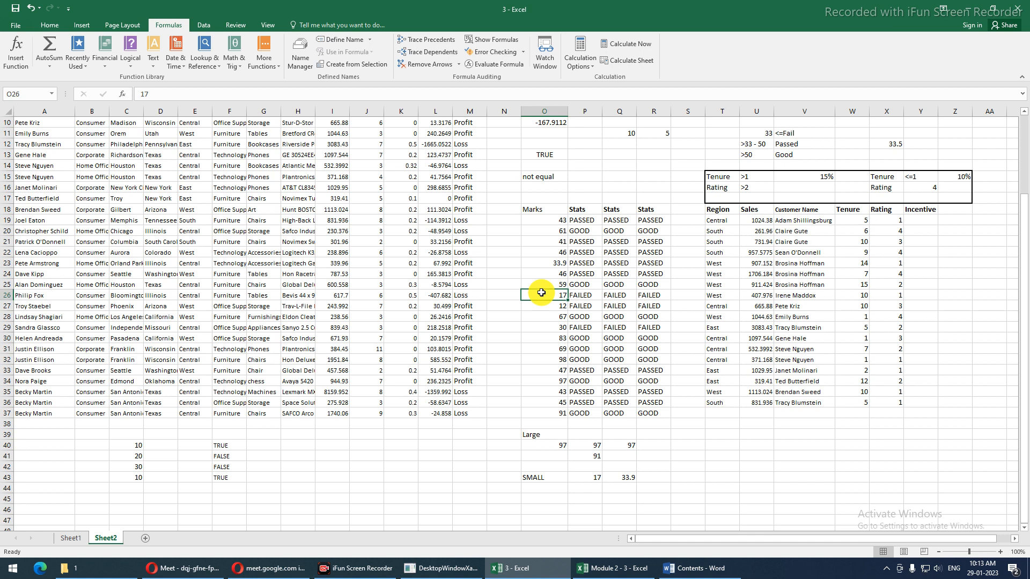
{"action": "left_click", "coordinate": [544, 330]}
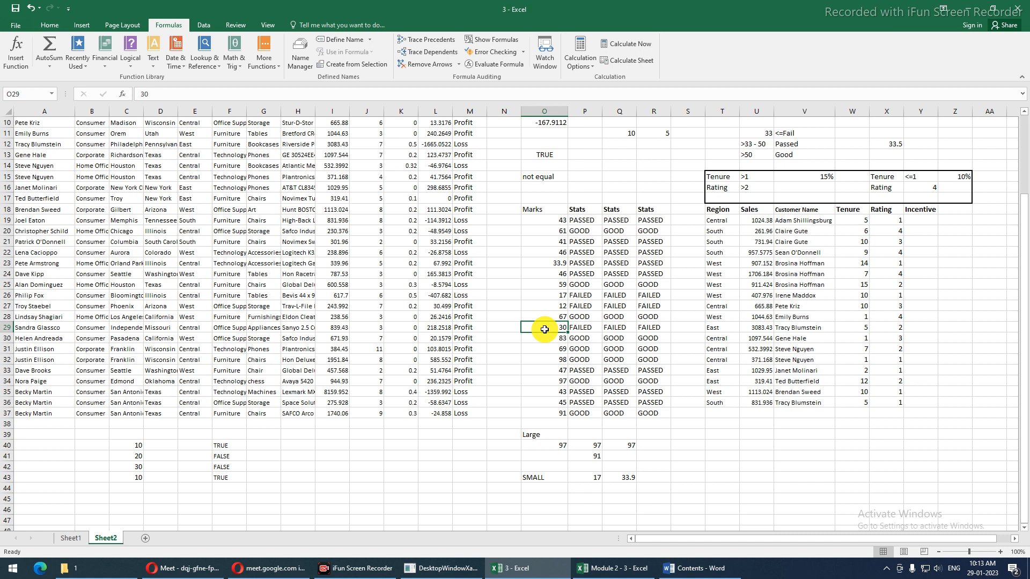
{"action": "left_click", "coordinate": [535, 261]}
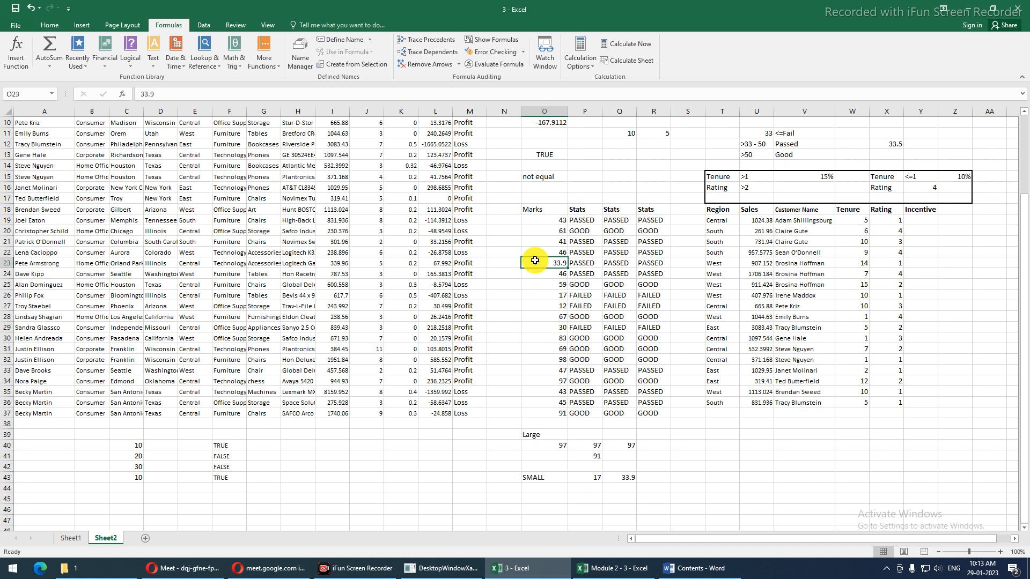
Bold the SMALL results in P43:Q43 and switch to the Word course contents document
{"action": "left_click_drag", "start_coordinate": [625, 476], "coordinate": [596, 475]}
{"action": "key", "text": "ctrl+b"}
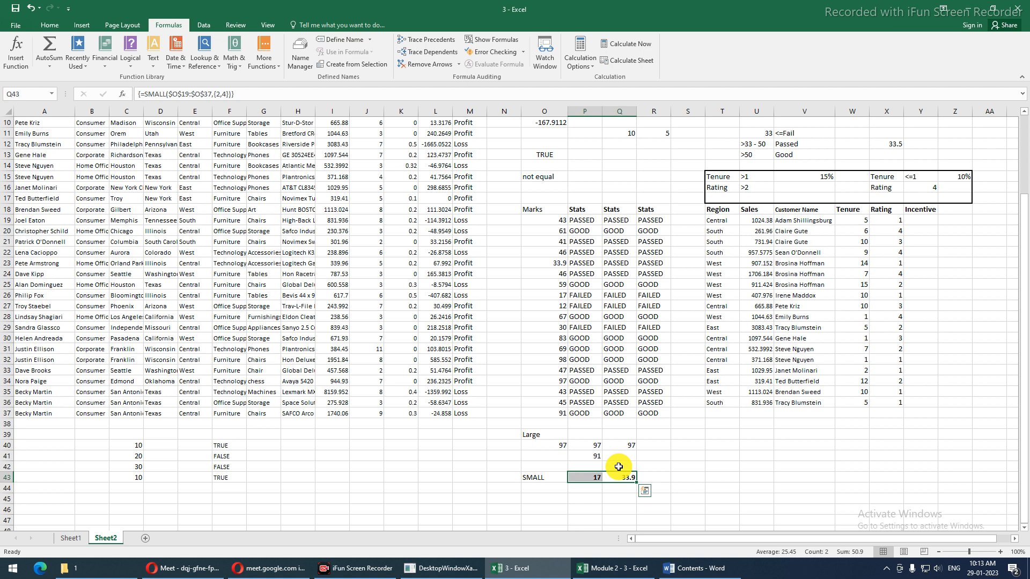
{"action": "left_click", "coordinate": [696, 570]}
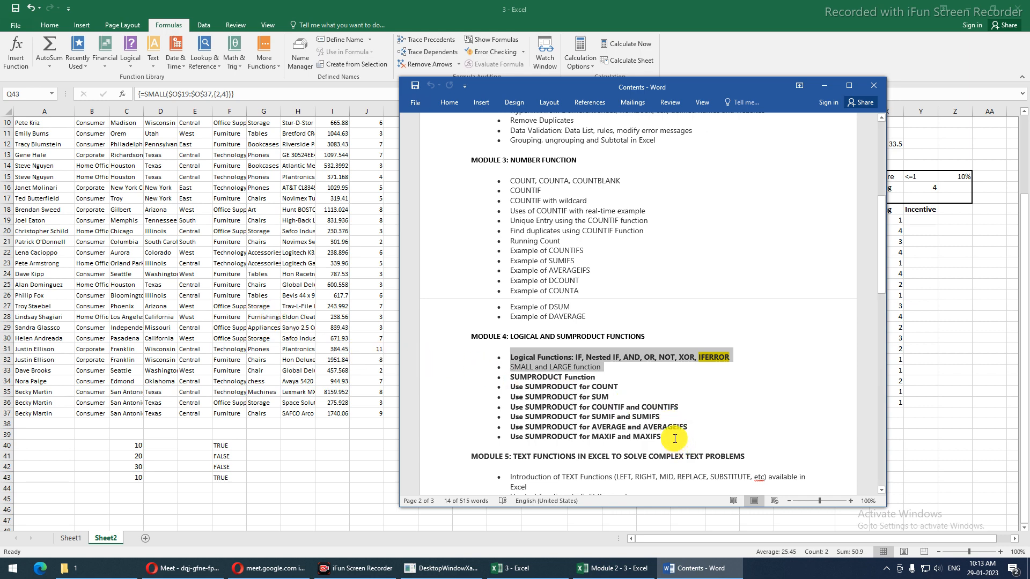
{"action": "left_click", "coordinate": [645, 432]}
{"action": "left_click_drag", "start_coordinate": [645, 431], "coordinate": [510, 377]}
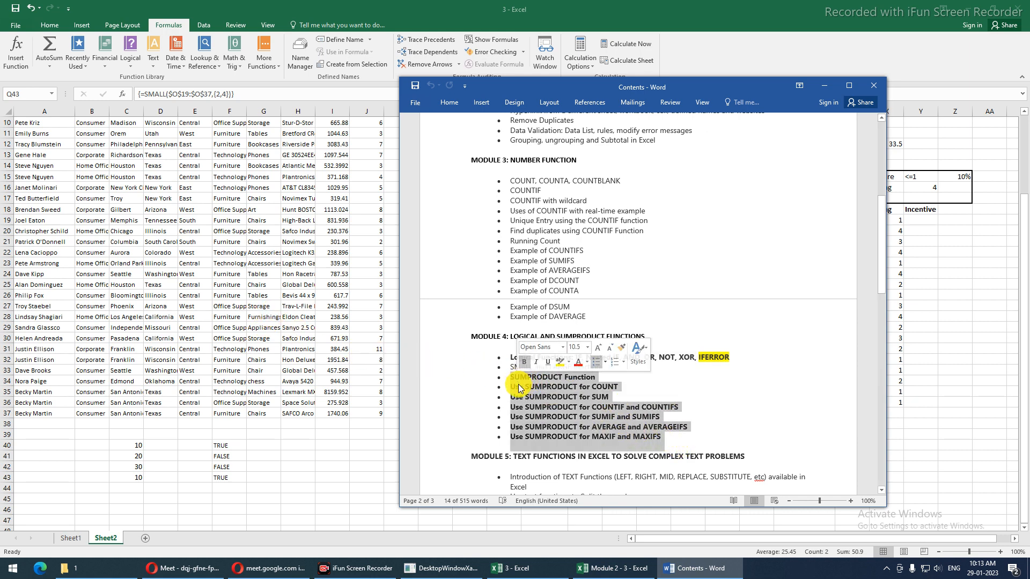
{"action": "left_click", "coordinate": [619, 387]}
{"action": "left_click_drag", "start_coordinate": [603, 367], "coordinate": [460, 185]}
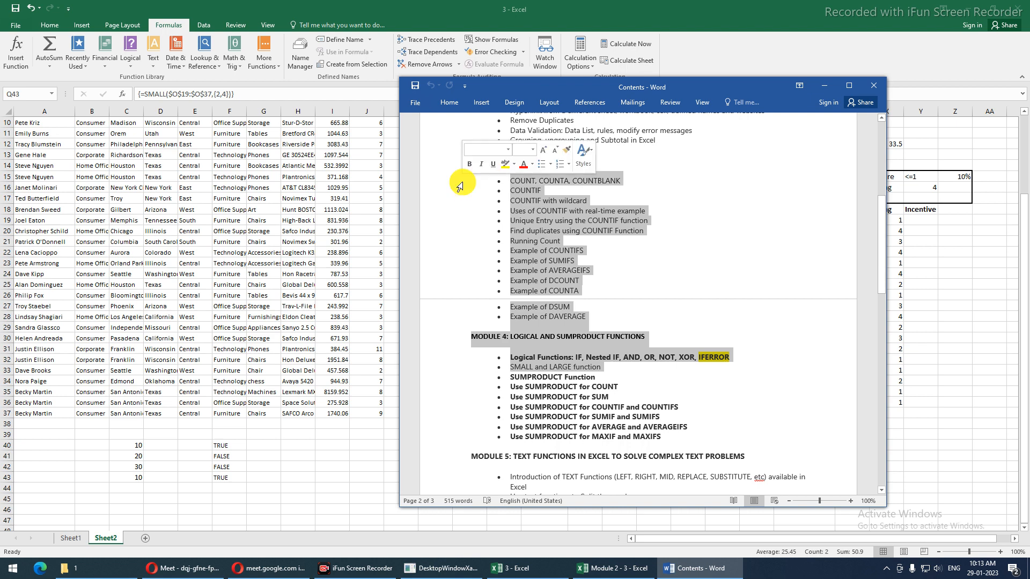